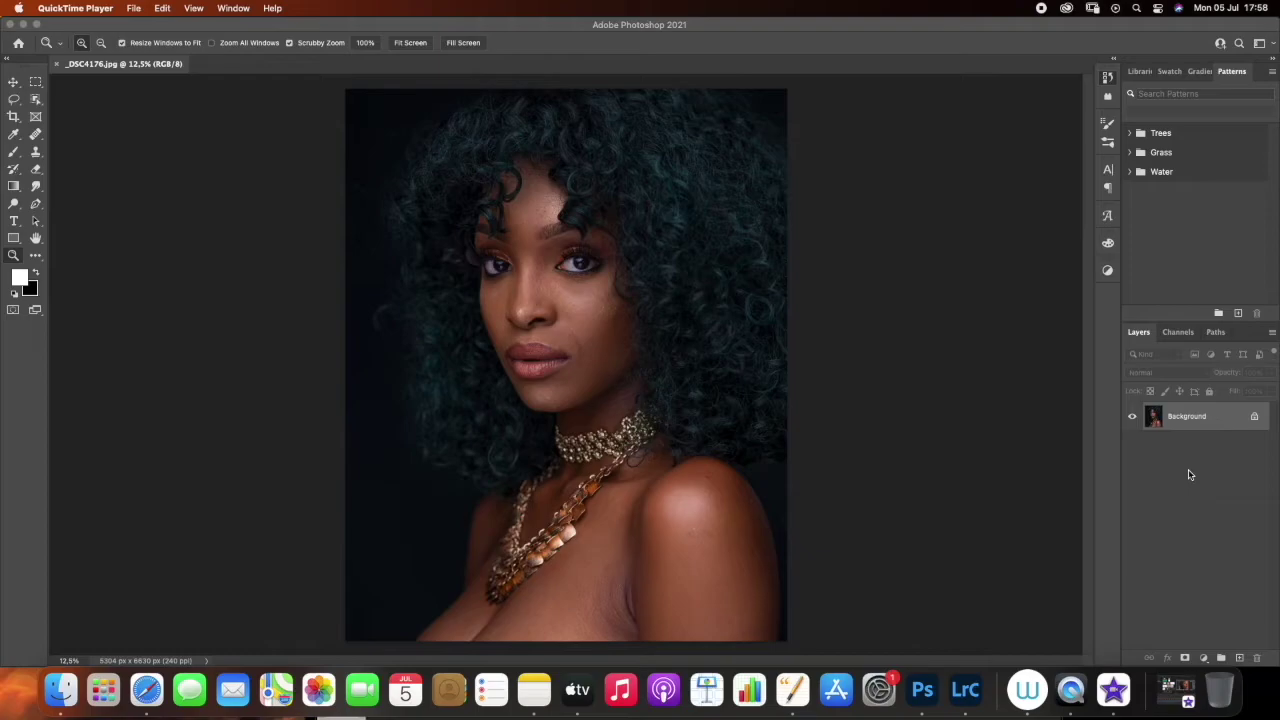
Duplicate the Background layer, and duplicate that copy as a new layer named High Frequency
{"action": "left_click", "coordinate": [1203, 430]}
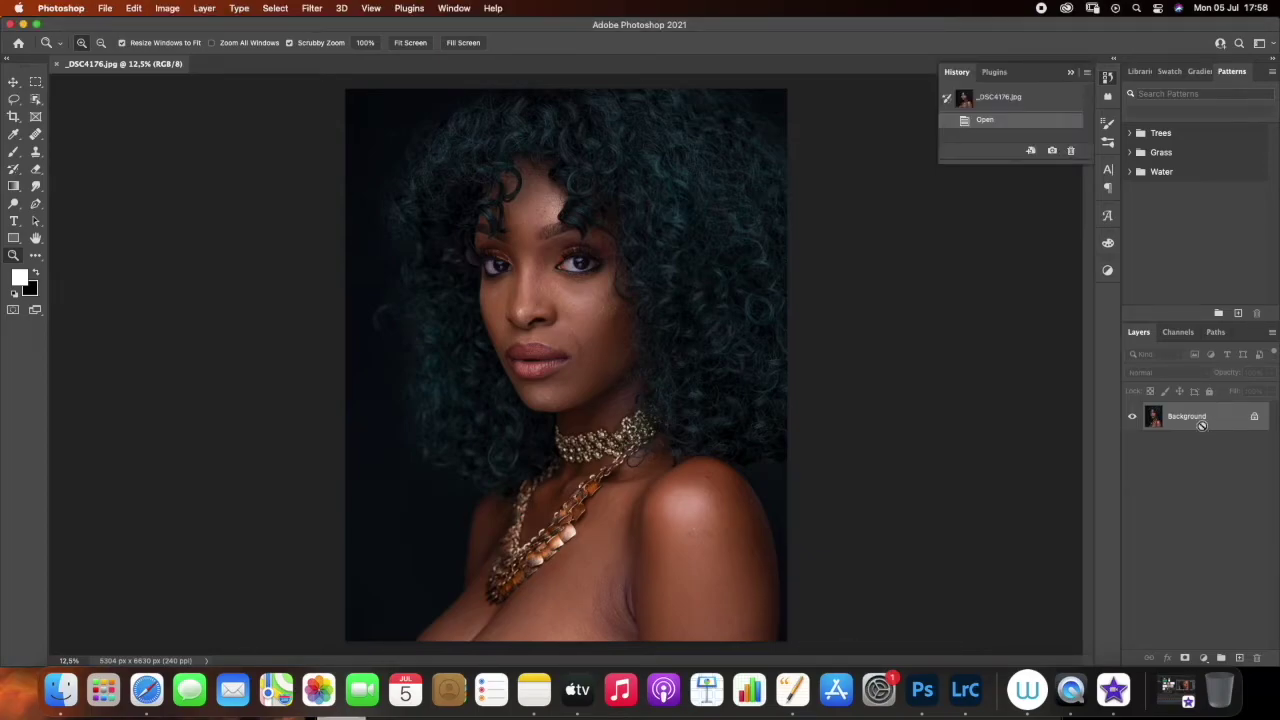
{"action": "key", "text": "super+alt+j"}
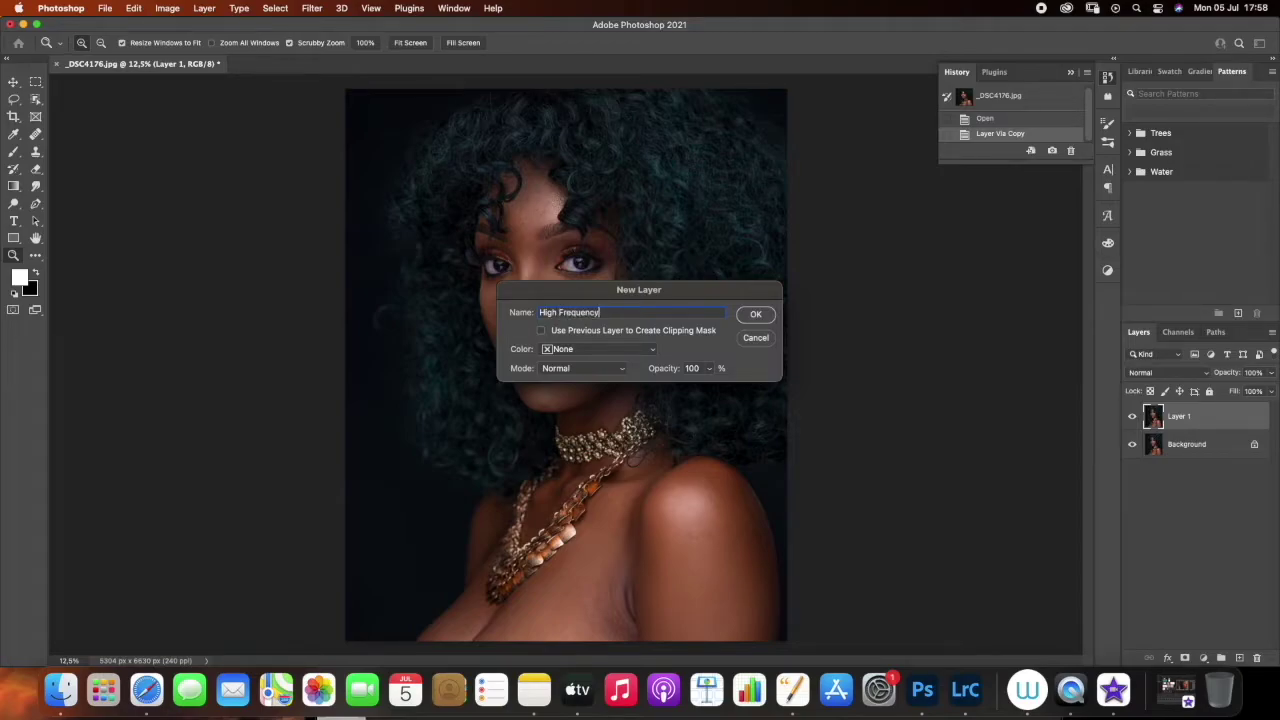
{"action": "key", "text": "Return"}
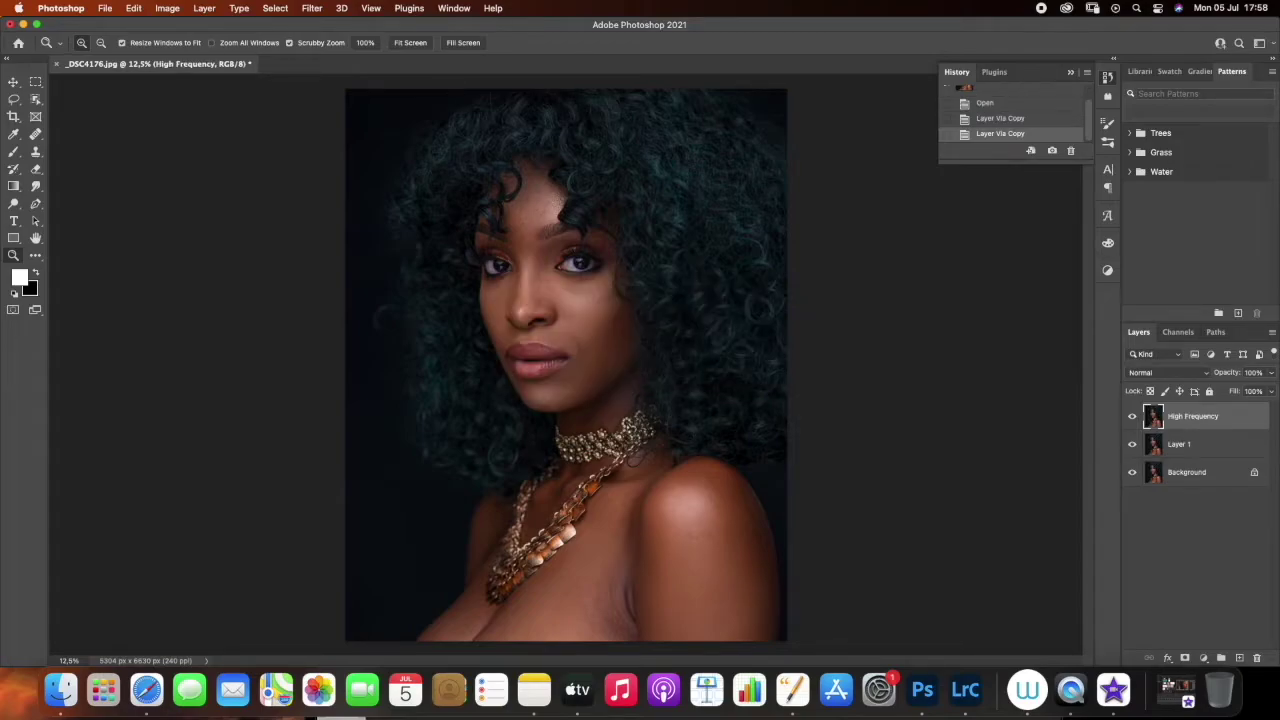
Duplicate Layer 1 as a second working layer and name it Low Frequency
{"action": "left_click", "coordinate": [1197, 445]}
{"action": "key", "text": "super+alt+j"}
{"action": "key", "text": "BackSpace"}
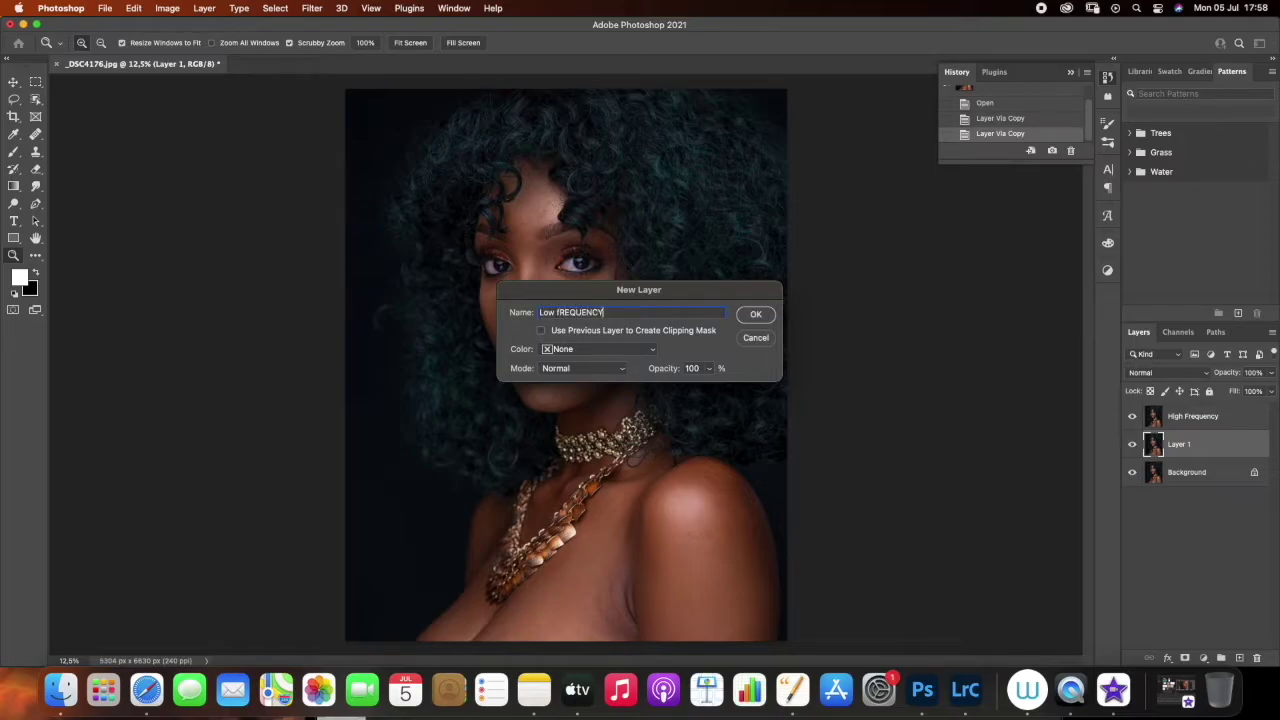
{"action": "key", "text": "Return"}
{"action": "double_click", "coordinate": [1199, 447]}
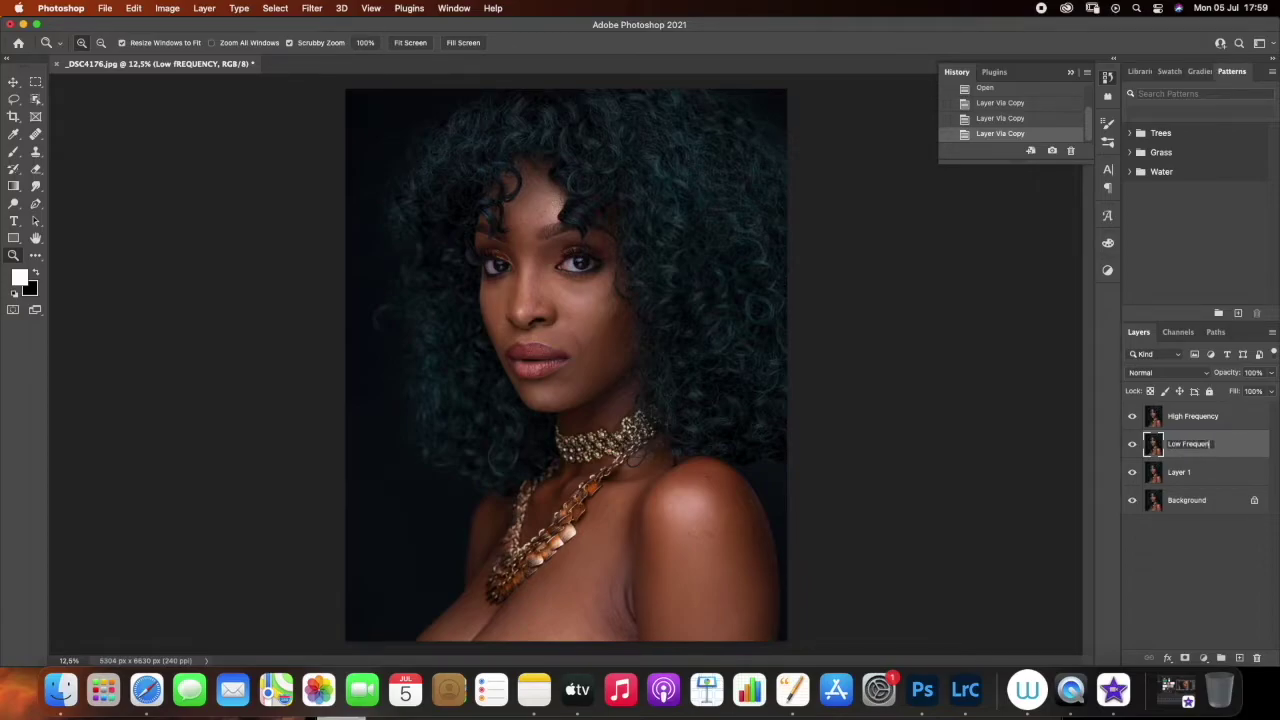
{"action": "key", "text": "Return"}
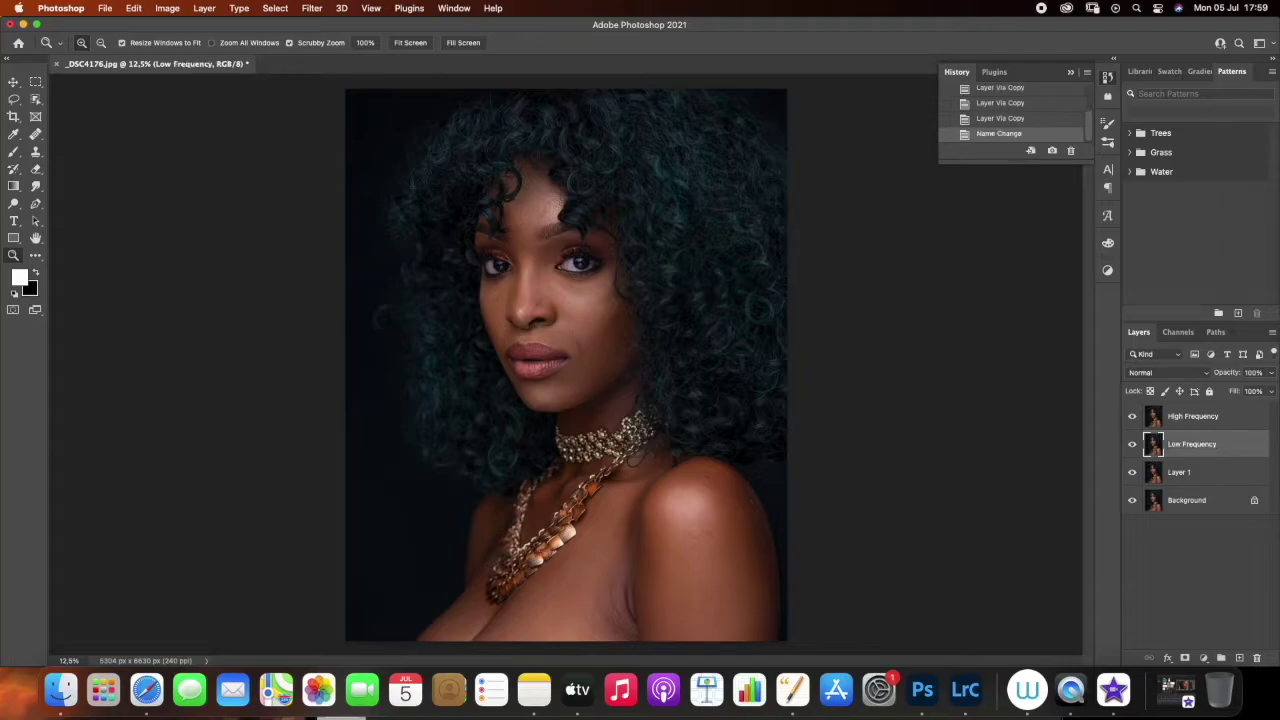
Hide the High Frequency layer and apply a Gaussian Blur with an 8.0 pixel radius to the Low Frequency layer
{"action": "left_click", "coordinate": [1132, 416]}
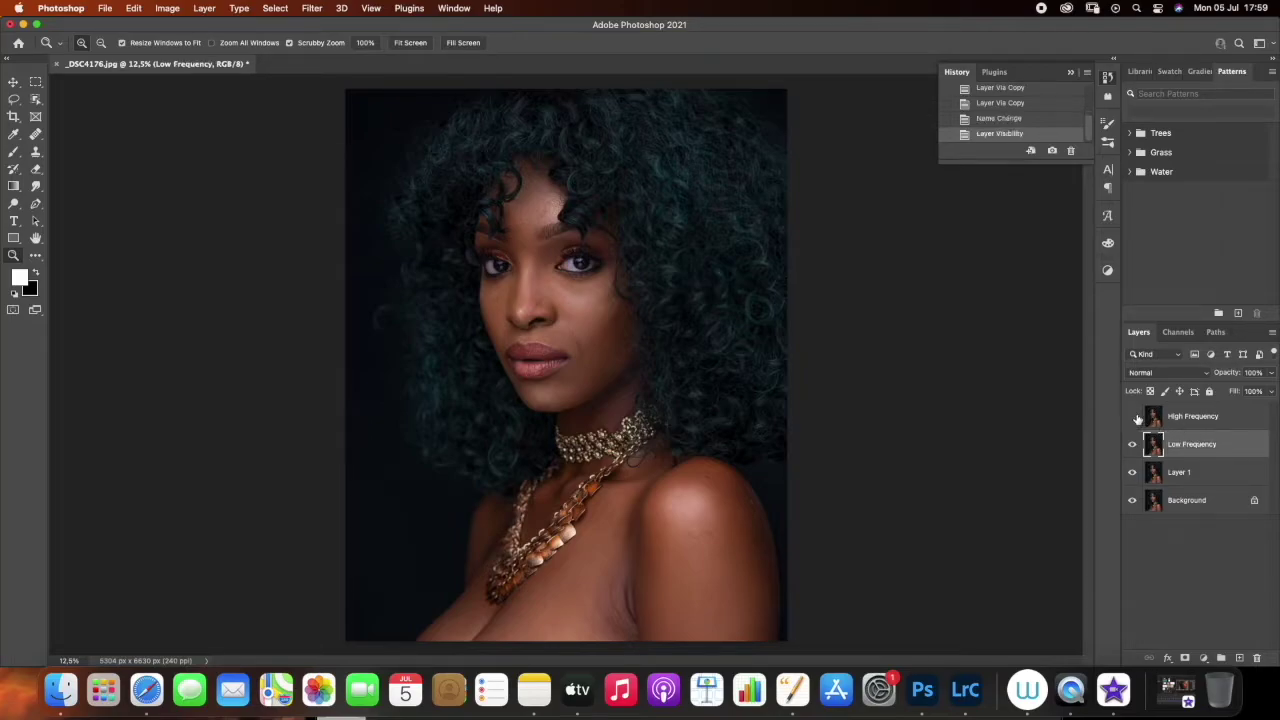
{"action": "left_click", "coordinate": [313, 8]}
{"action": "mouse_move", "coordinate": [400, 180]}
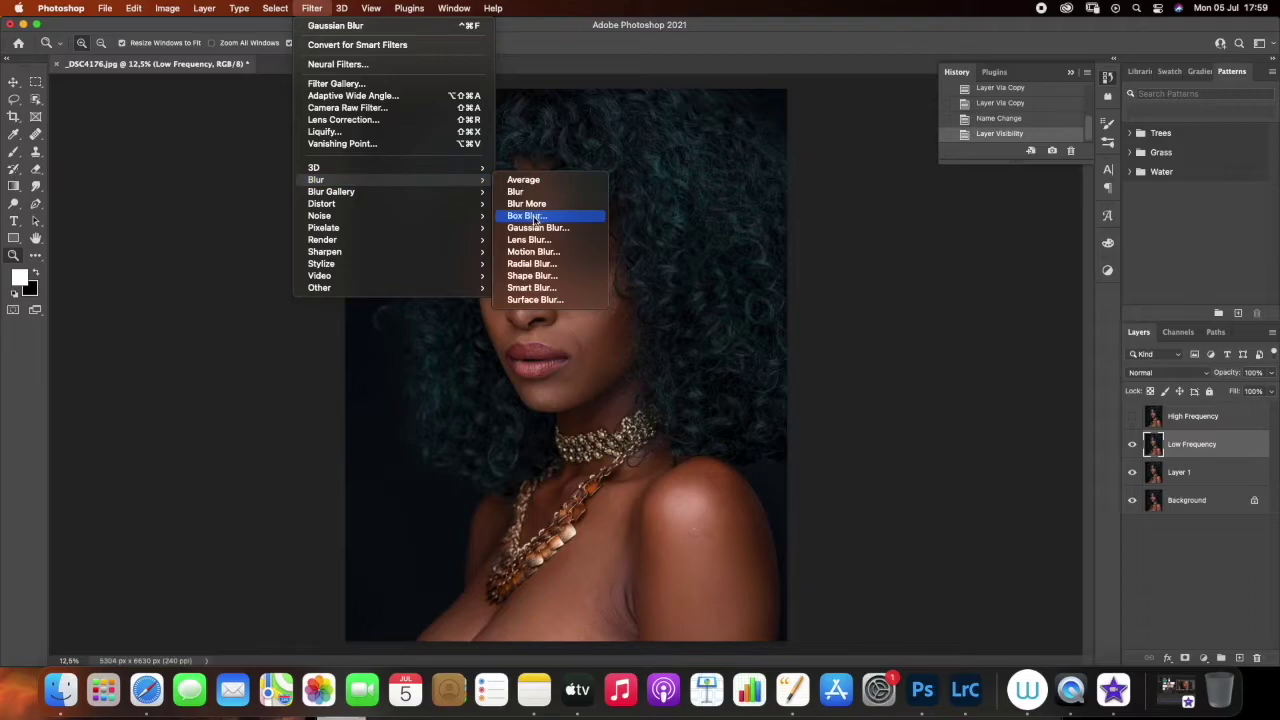
{"action": "left_click", "coordinate": [537, 228]}
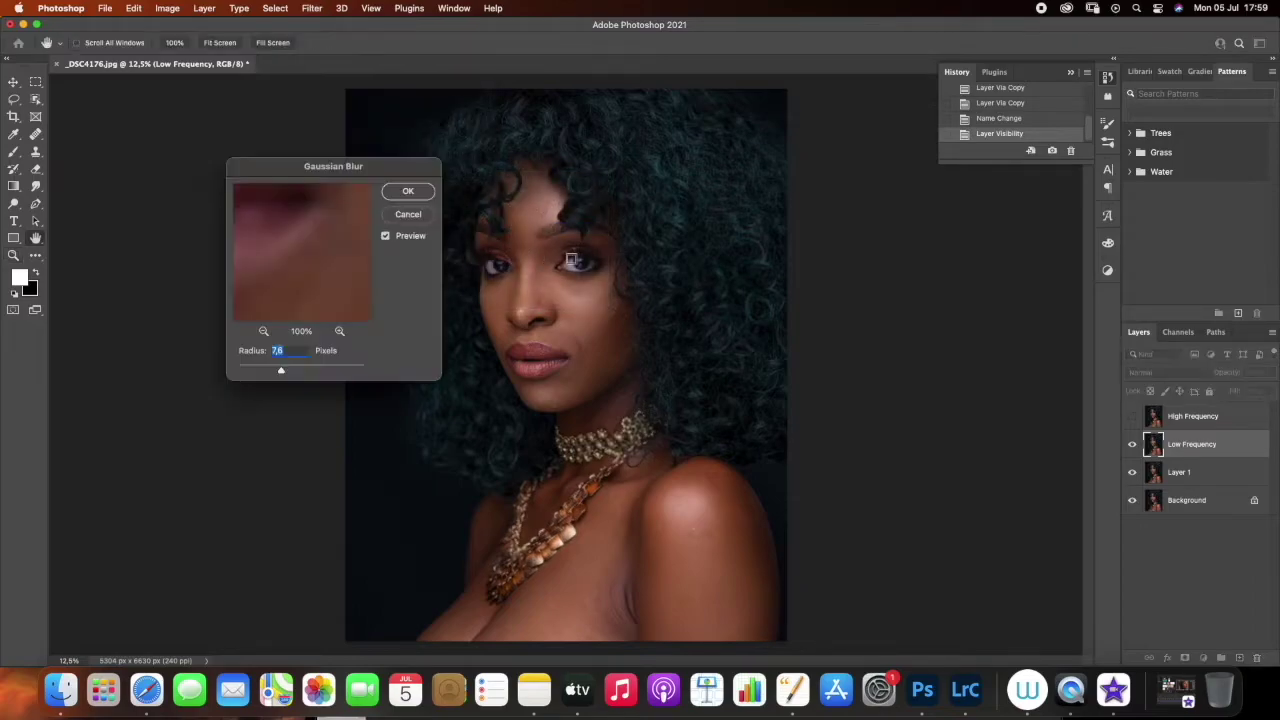
{"action": "left_click", "coordinate": [262, 331]}
{"action": "left_click", "coordinate": [262, 331]}
{"action": "left_click_drag", "start_coordinate": [320, 277], "coordinate": [337, 328]}
{"action": "left_click", "coordinate": [264, 331]}
{"action": "left_click", "coordinate": [264, 331]}
{"action": "left_click_drag", "start_coordinate": [334, 259], "coordinate": [327, 319]}
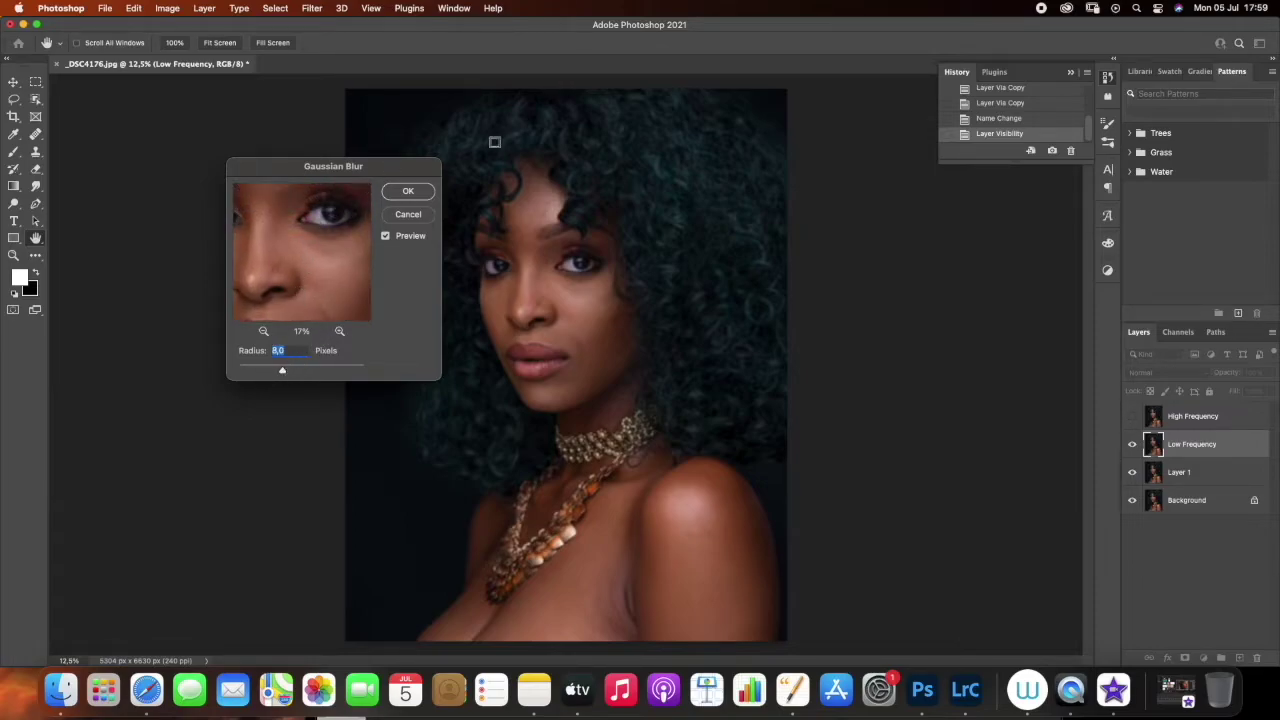
{"action": "key", "text": "Return"}
{"action": "key", "text": "z"}
Show High Frequency, use Apply Image from the Low Frequency layer with Subtract, scale 2 and offset 128, and set its blend mode to Linear Light
{"action": "left_click", "coordinate": [1193, 416]}
{"action": "left_click", "coordinate": [1132, 416]}
{"action": "left_click", "coordinate": [167, 8]}
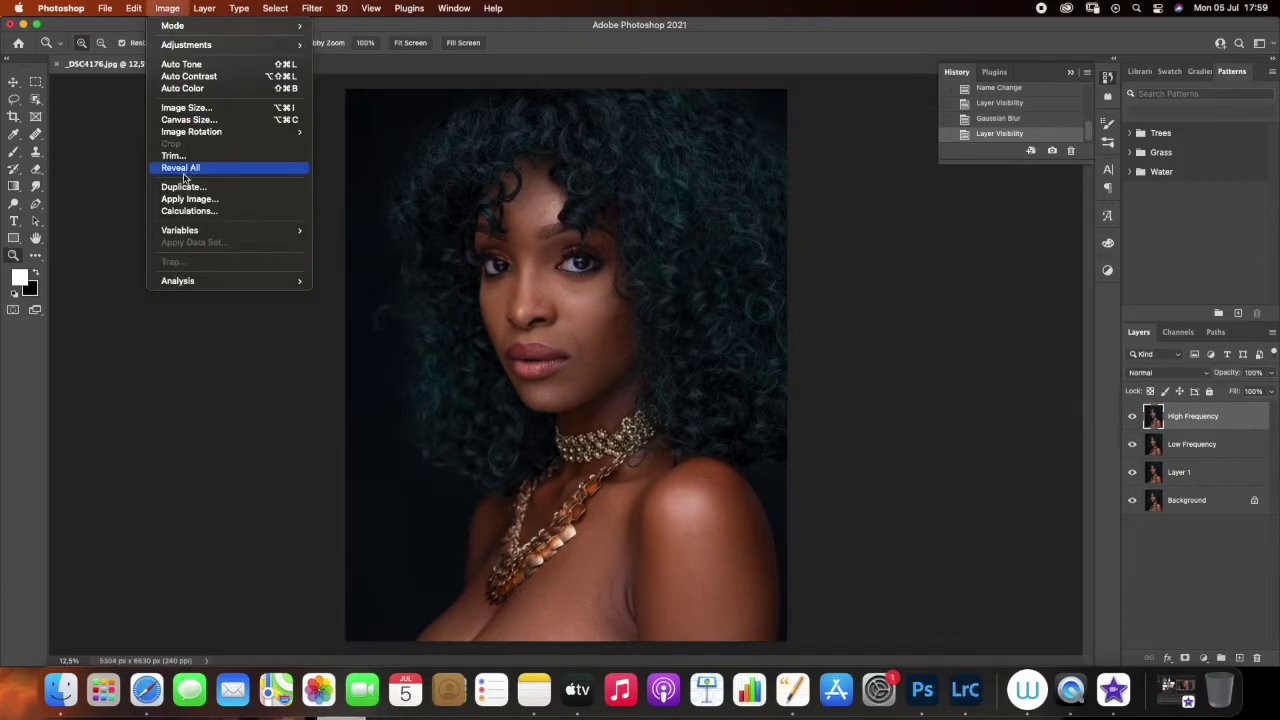
{"action": "left_click", "coordinate": [290, 199]}
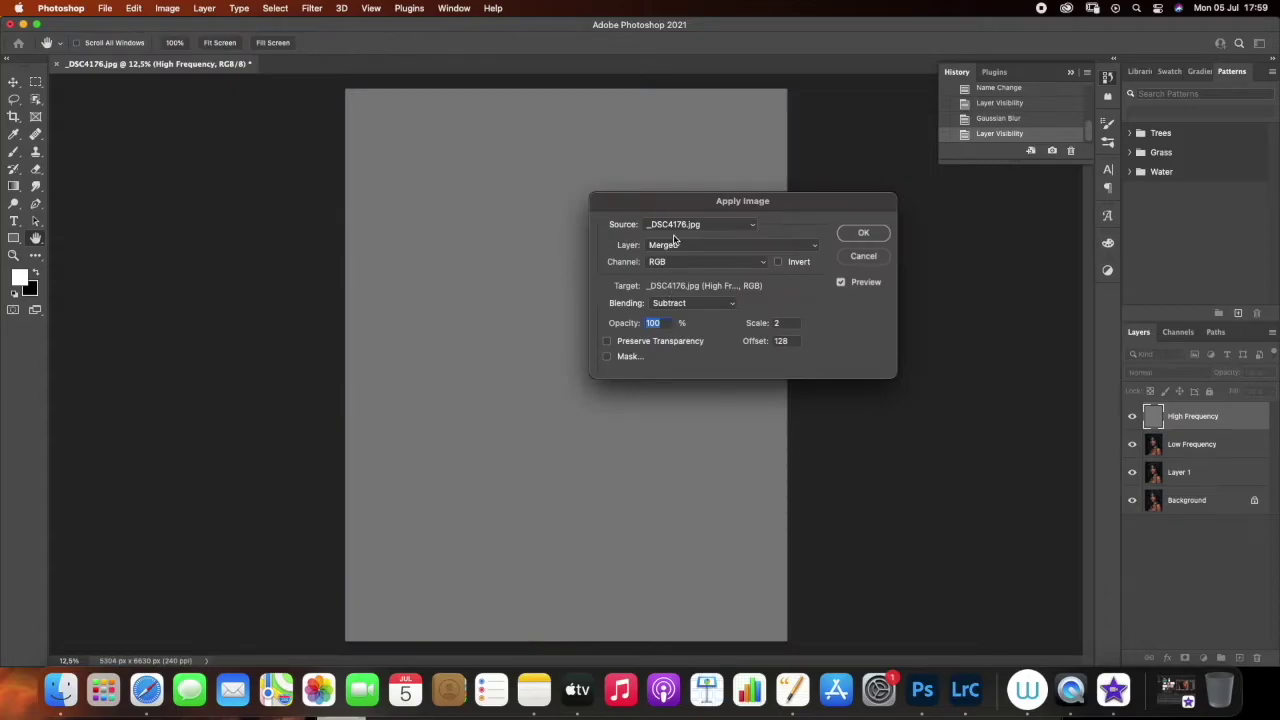
{"action": "left_click", "coordinate": [676, 244]}
{"action": "left_click", "coordinate": [680, 283]}
{"action": "left_click", "coordinate": [856, 236]}
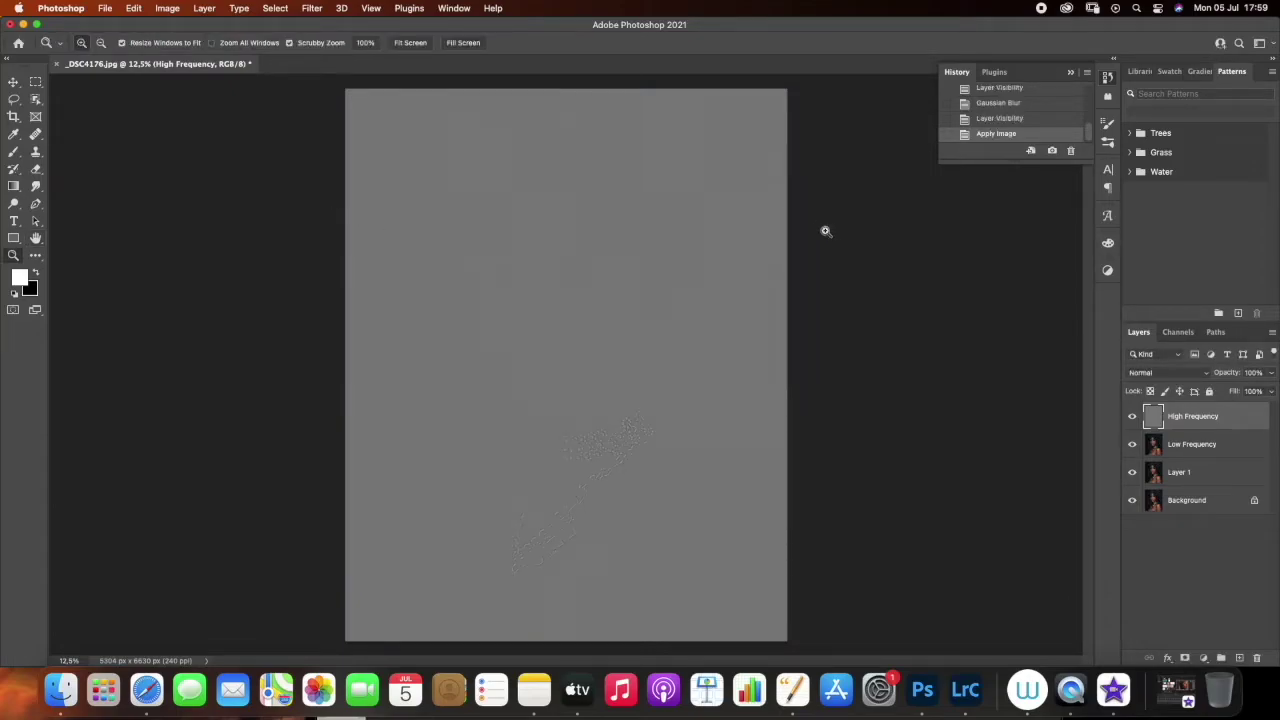
{"action": "left_click", "coordinate": [1163, 376]}
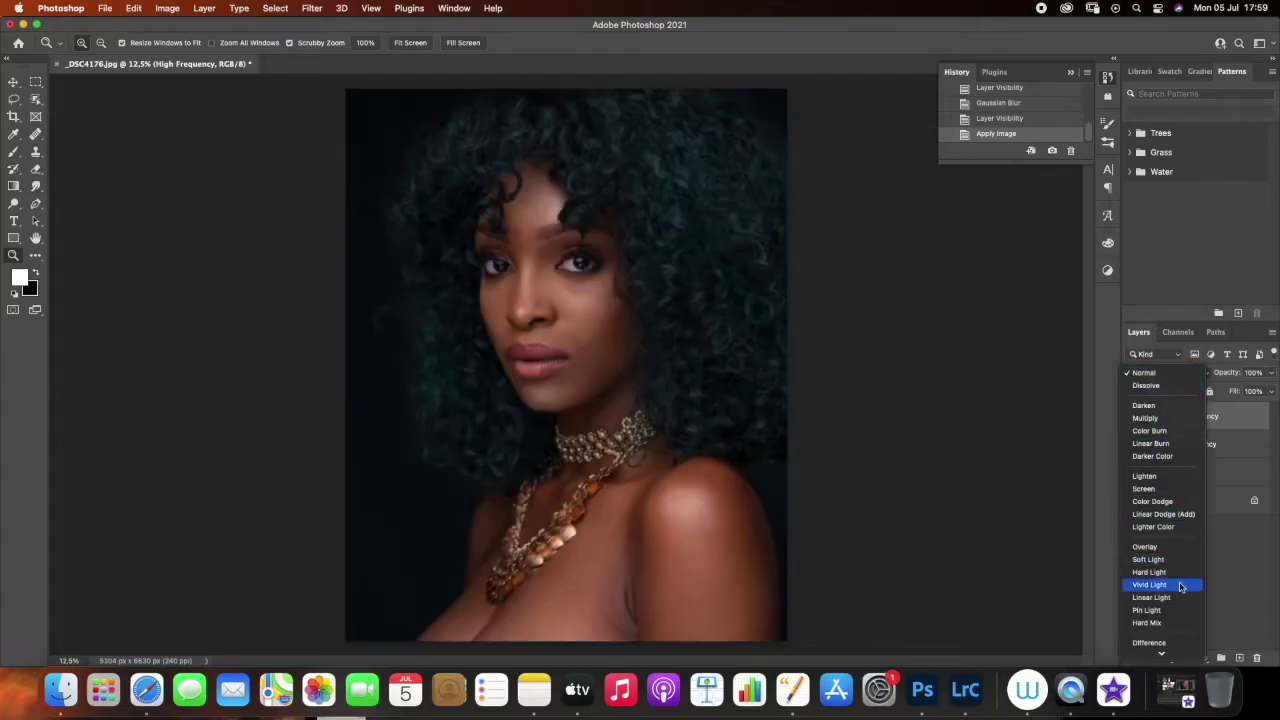
{"action": "left_click", "coordinate": [1156, 598]}
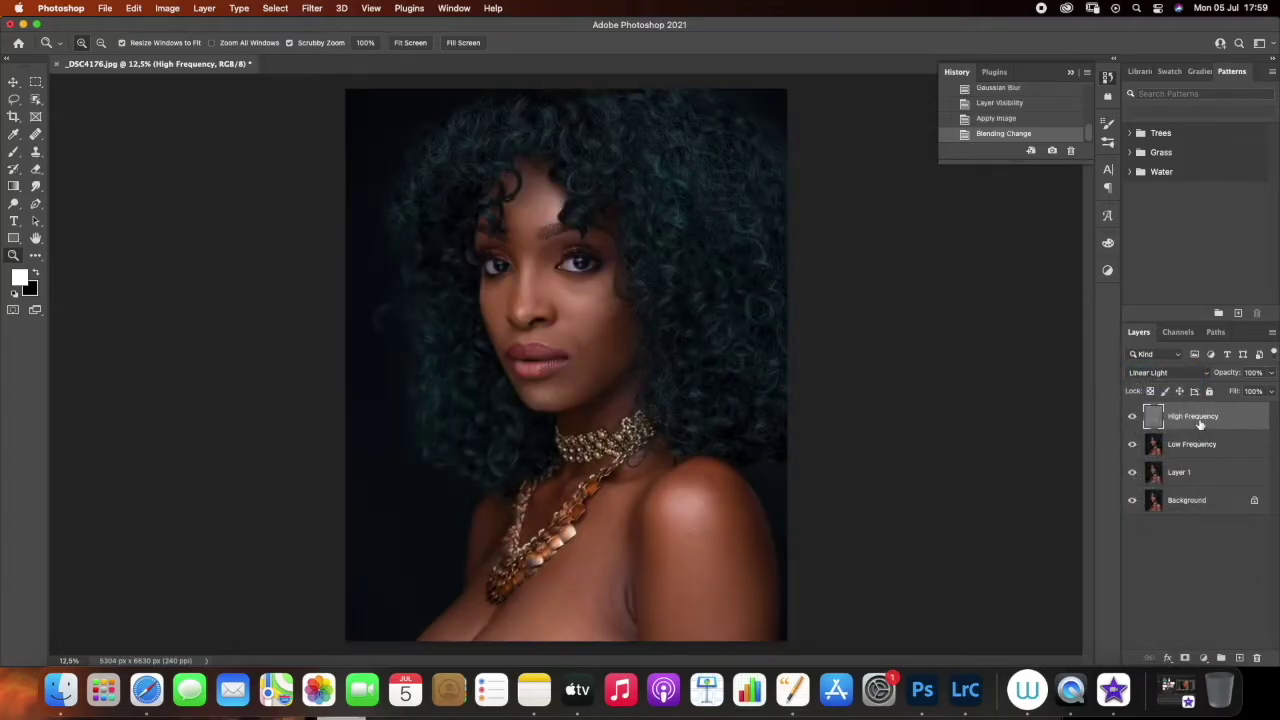
Duplicate the High Frequency layer and clip the copy to the original with Normal blending
{"action": "key", "text": "ctrl+alt+j"}
{"action": "key", "text": "Return"}
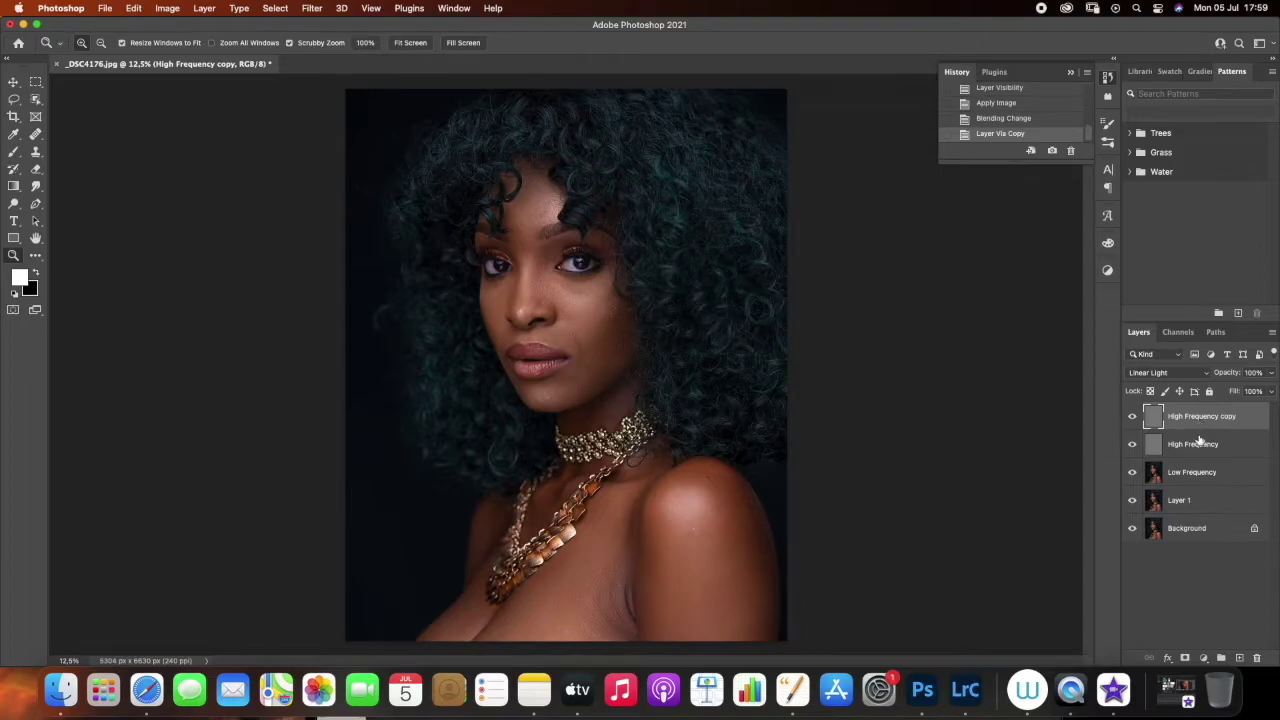
{"action": "key", "text": "ctrl+alt+g"}
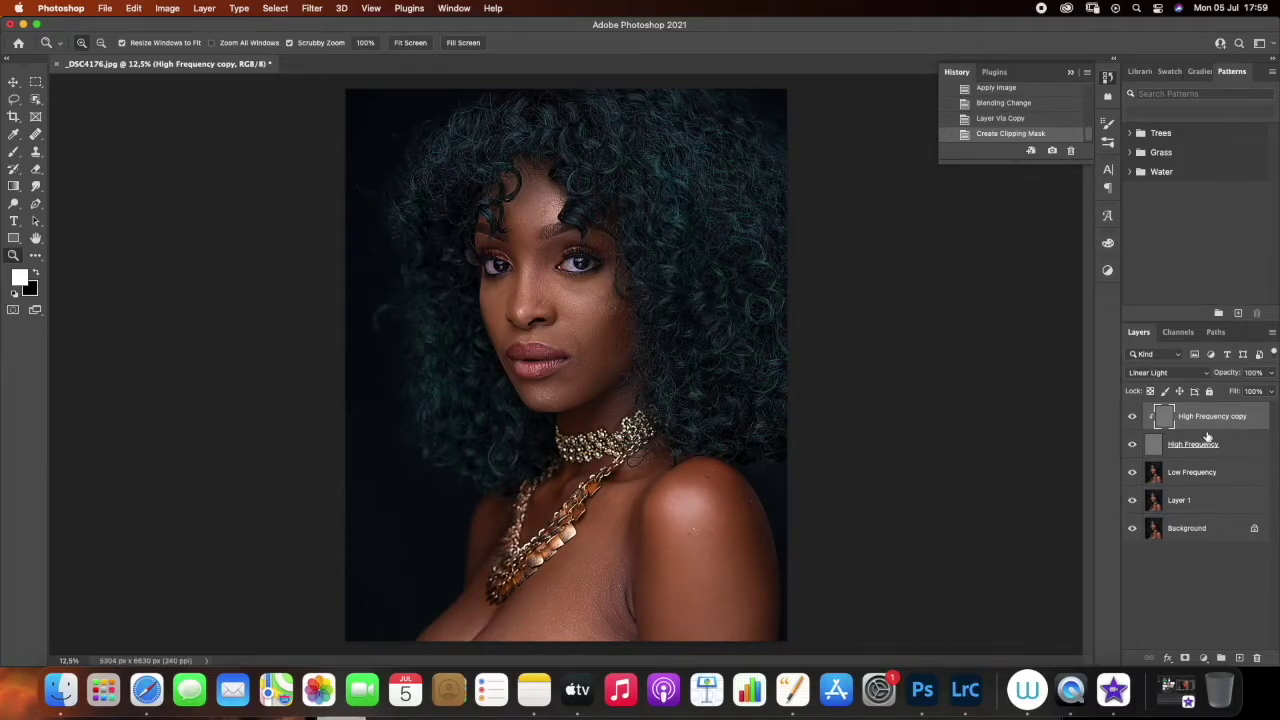
{"action": "left_click", "coordinate": [1176, 373]}
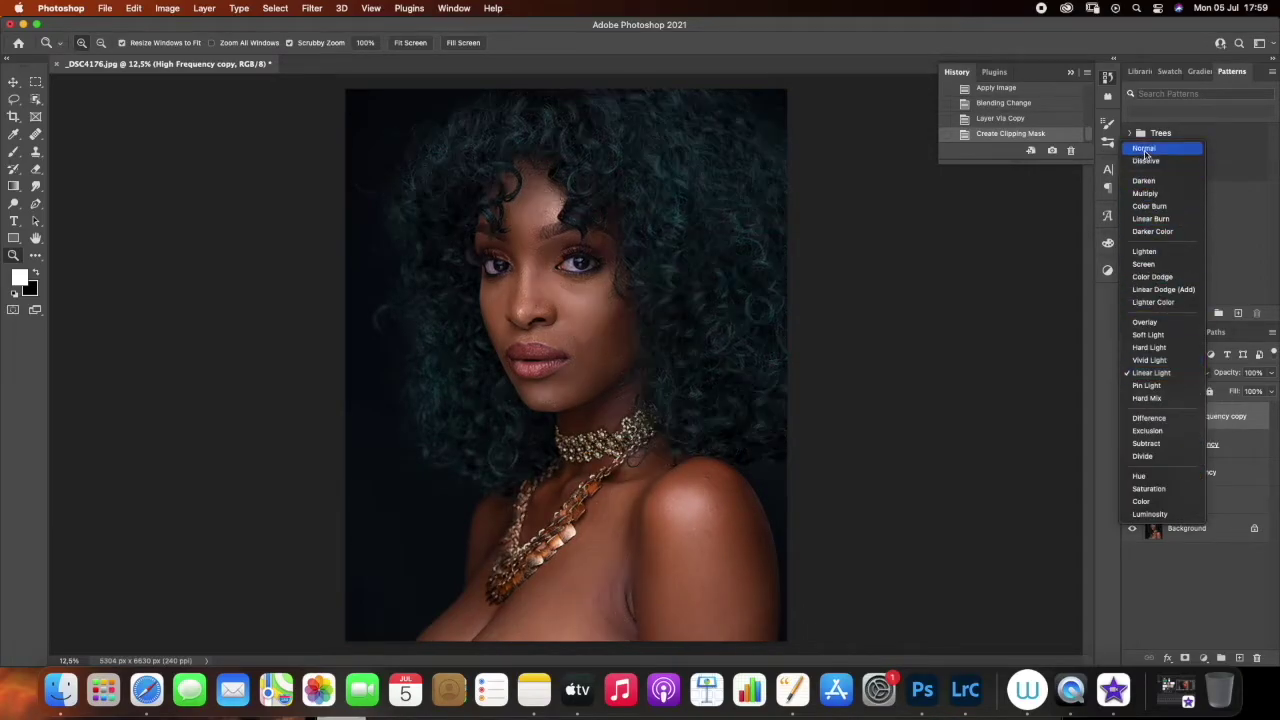
{"action": "left_click", "coordinate": [1145, 152]}
Group the High Frequency copy, High Frequency and Low Frequency layers and name the group Basic FS
{"action": "left_click", "coordinate": [1246, 447], "text": "shift"}
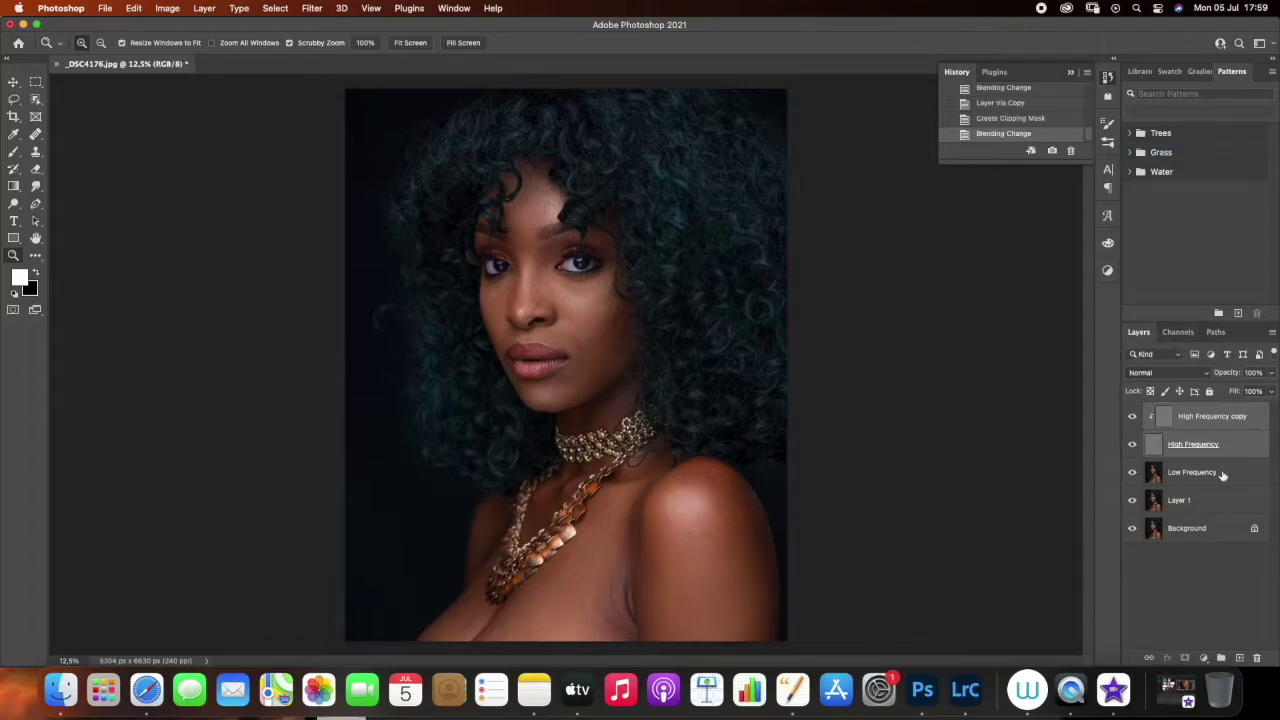
{"action": "left_click", "coordinate": [1221, 476], "text": "shift"}
{"action": "key", "text": "super+g"}
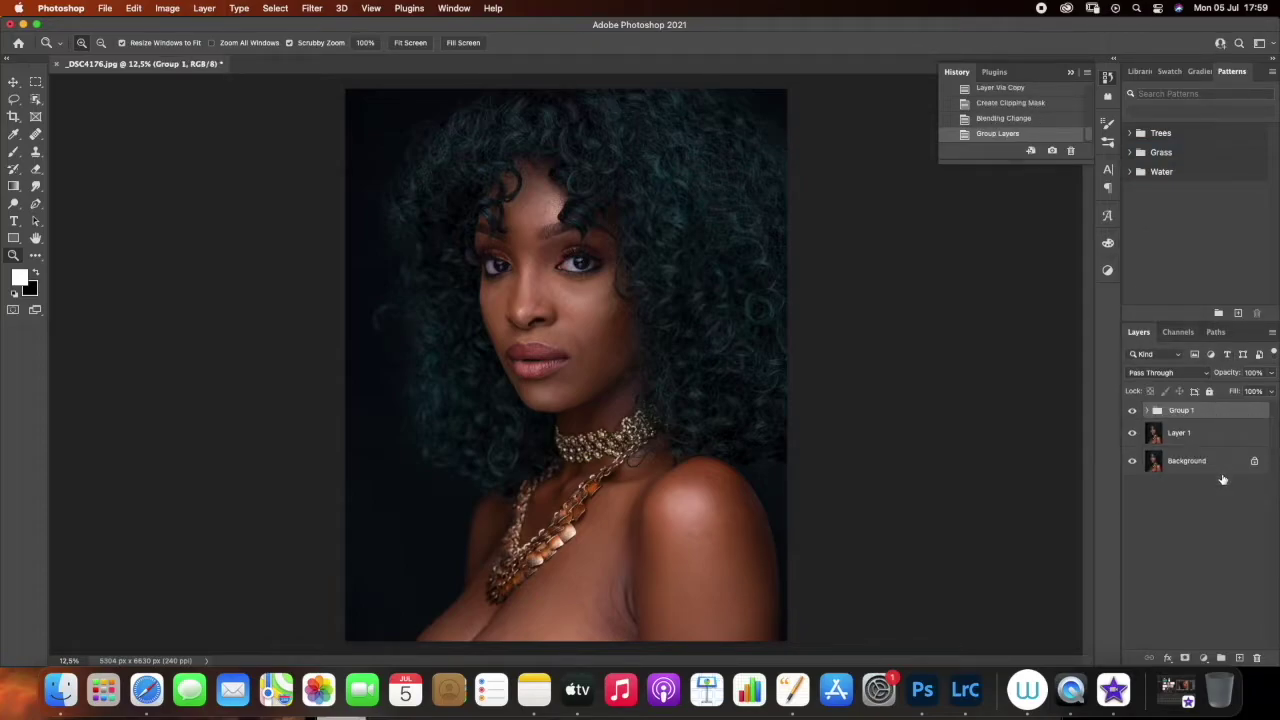
{"action": "double_click", "coordinate": [1183, 410]}
{"action": "key", "text": "BackSpace"}
{"action": "key", "text": "Return"}
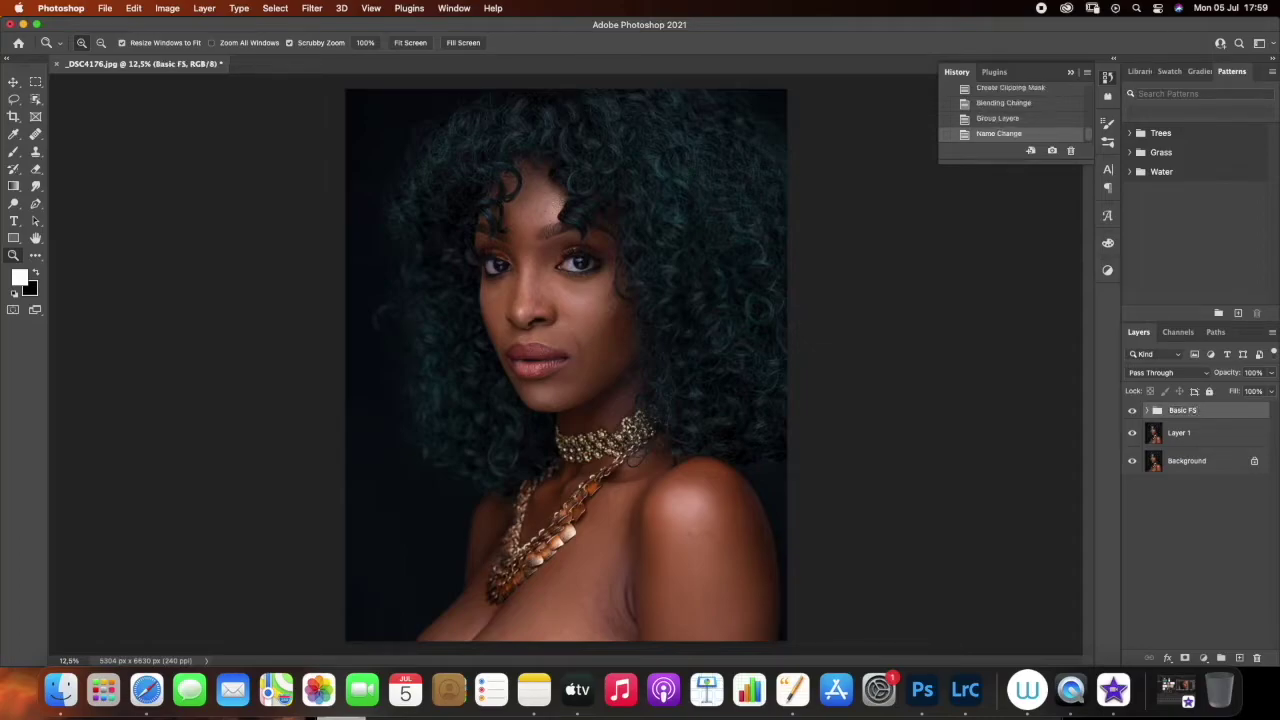
Expand the Basic FS group and change the High Frequency copy layer's blend mode to Linear Light
{"action": "left_click", "coordinate": [1146, 410]}
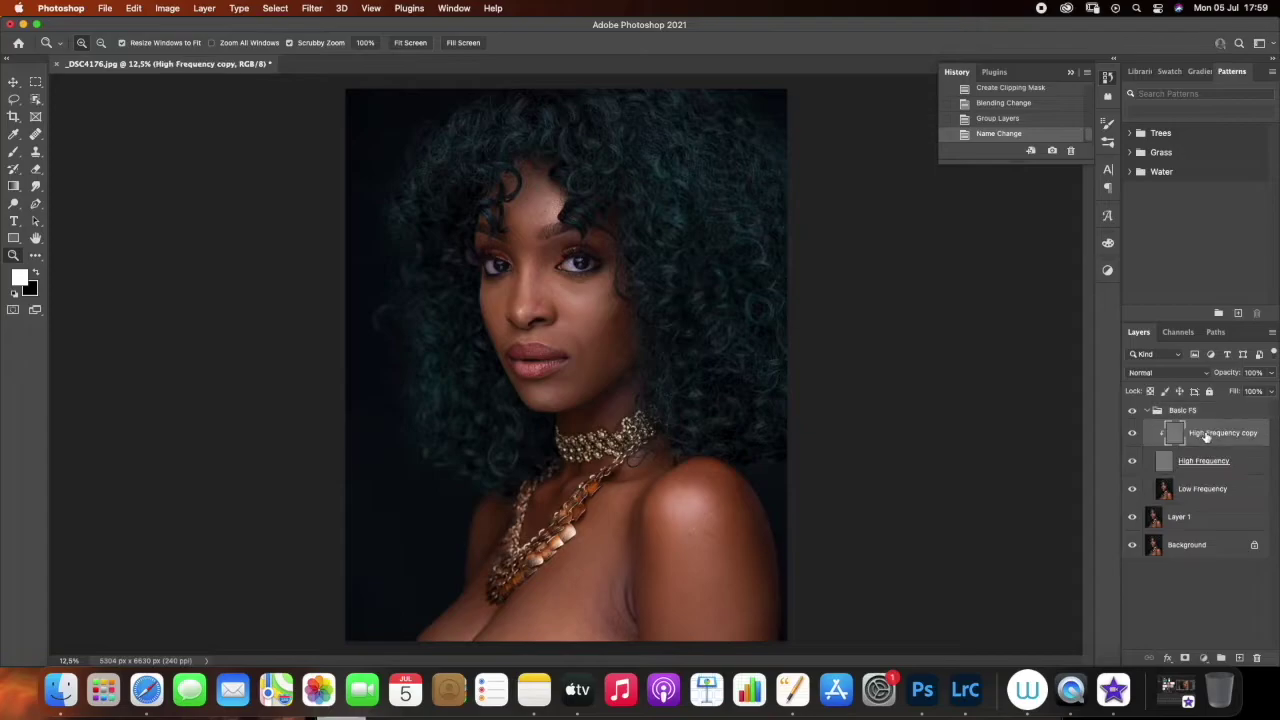
{"action": "left_click", "coordinate": [595, 326]}
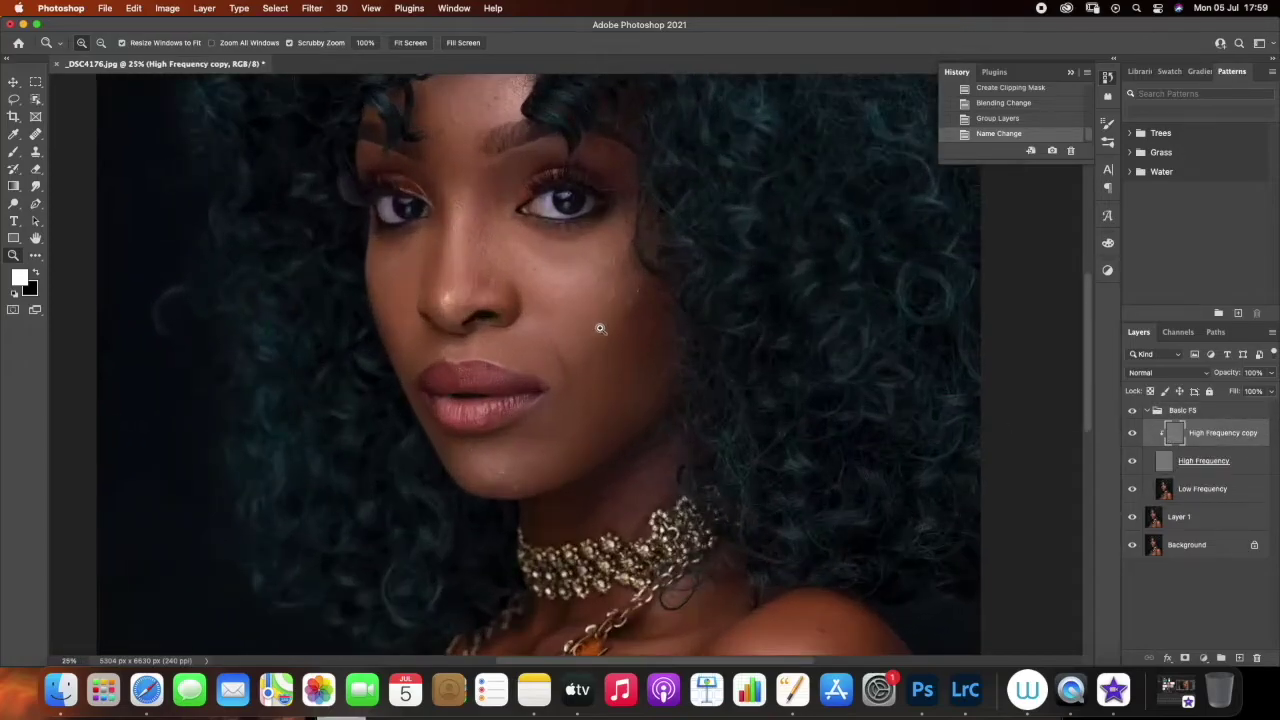
{"action": "left_click", "coordinate": [1162, 374]}
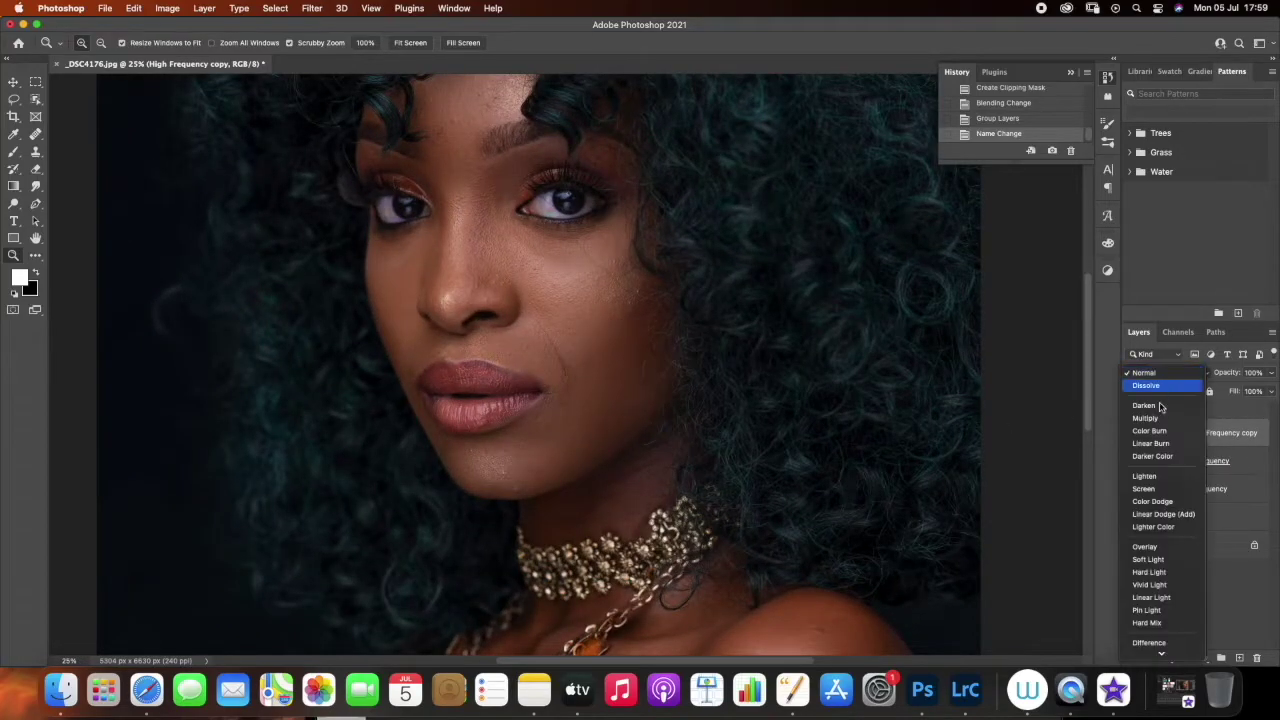
{"action": "left_click", "coordinate": [1156, 598]}
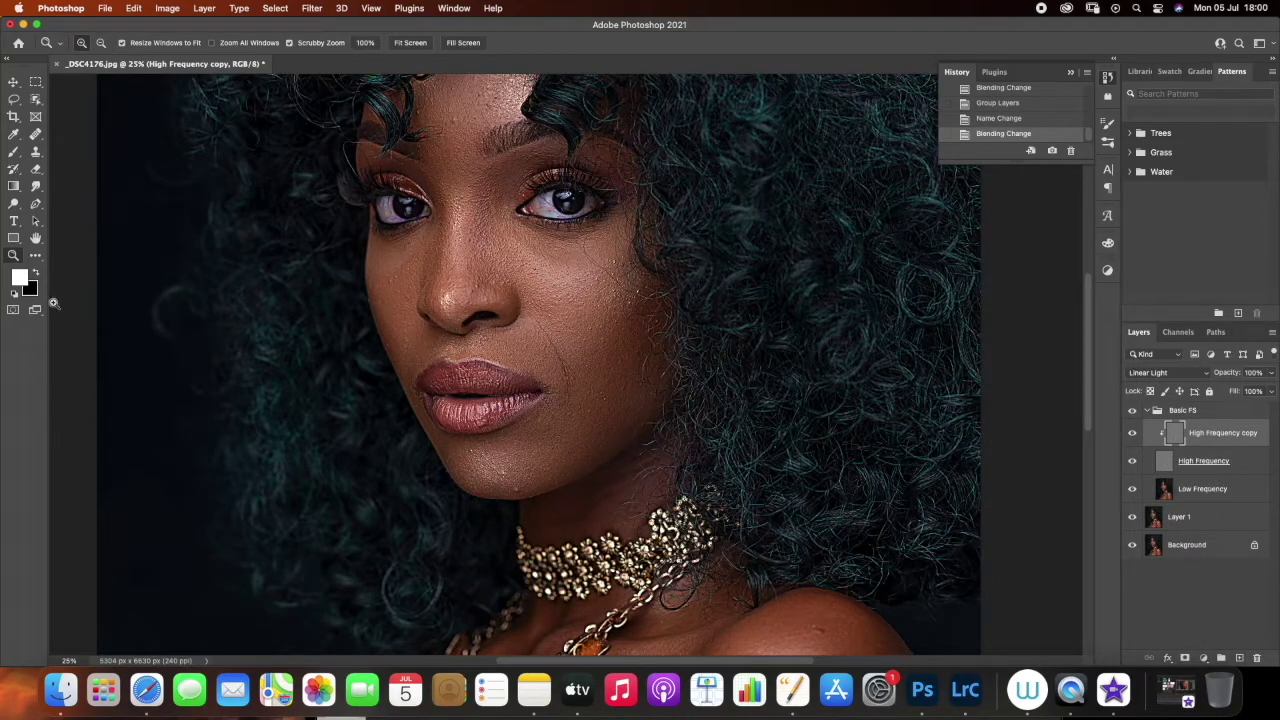
Set up the Clone Stamp tool with a 30 px brush at 75% hardness
{"action": "left_click", "coordinate": [35, 151]}
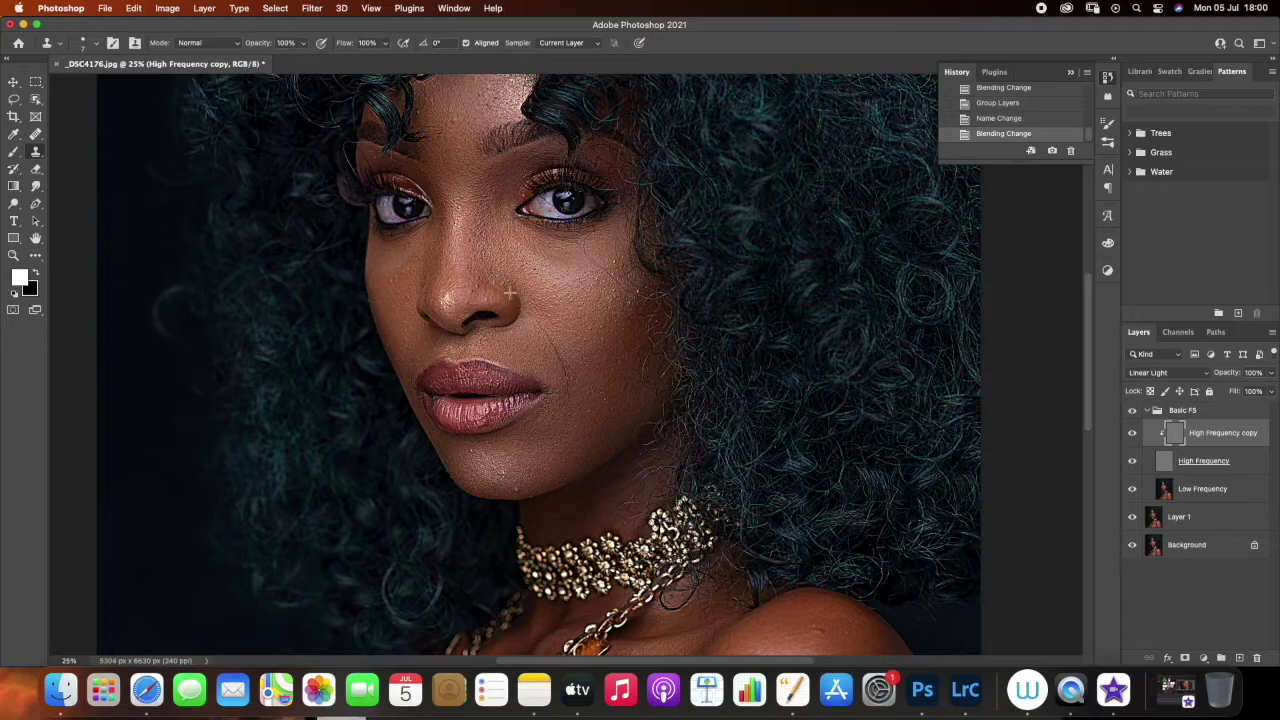
{"action": "left_click", "coordinate": [97, 44]}
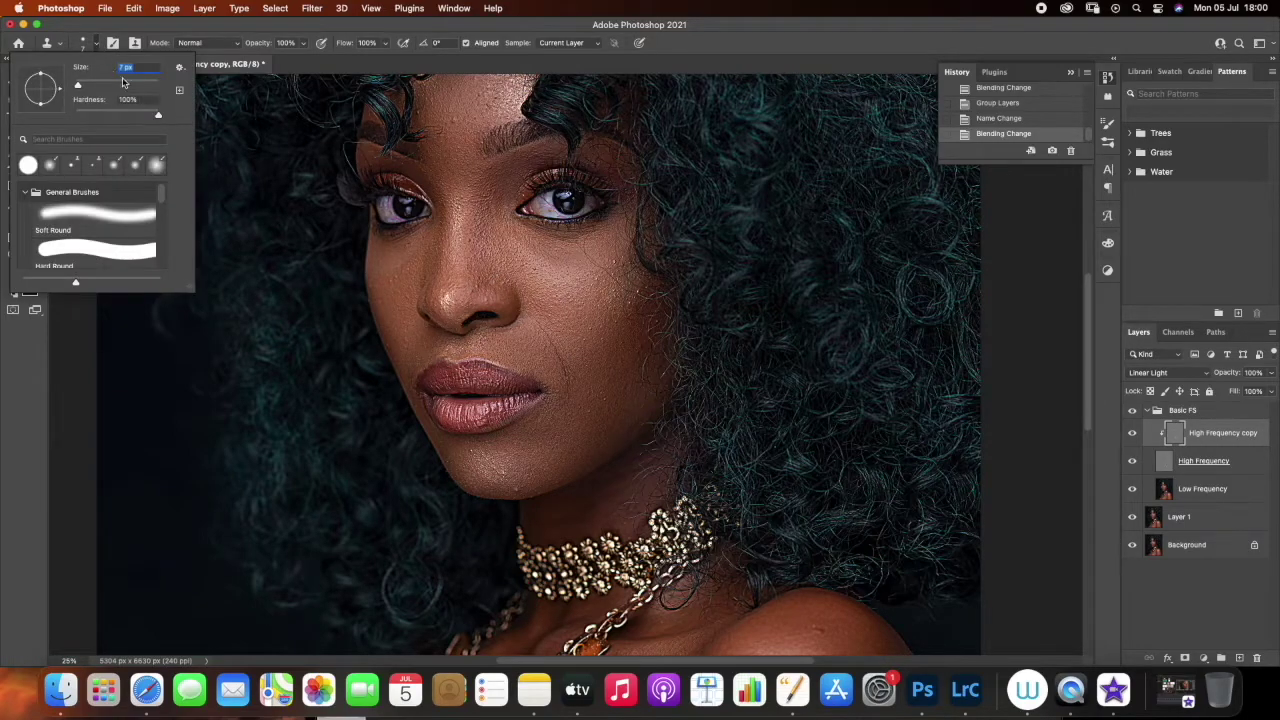
{"action": "left_click_drag", "start_coordinate": [158, 115], "coordinate": [134, 119]}
{"action": "left_click_drag", "start_coordinate": [138, 118], "coordinate": [135, 119]}
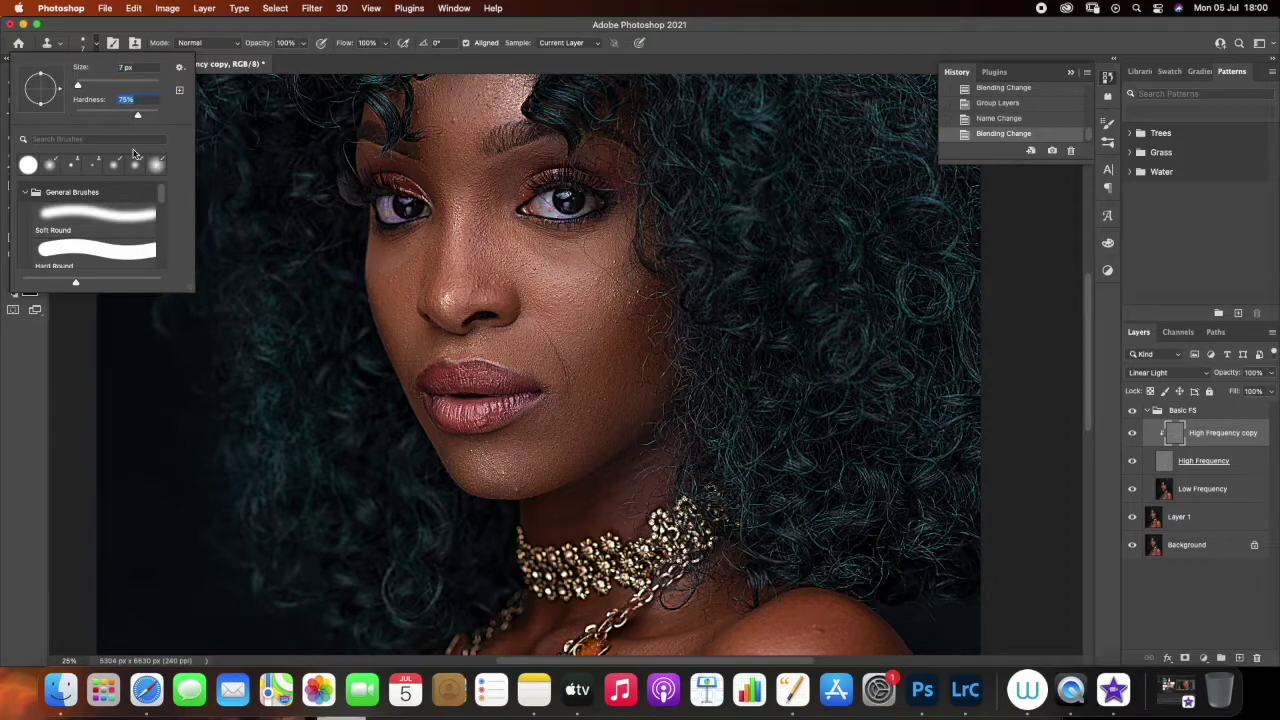
{"action": "left_click", "coordinate": [83, 389]}
{"action": "left_click", "coordinate": [640, 273]}
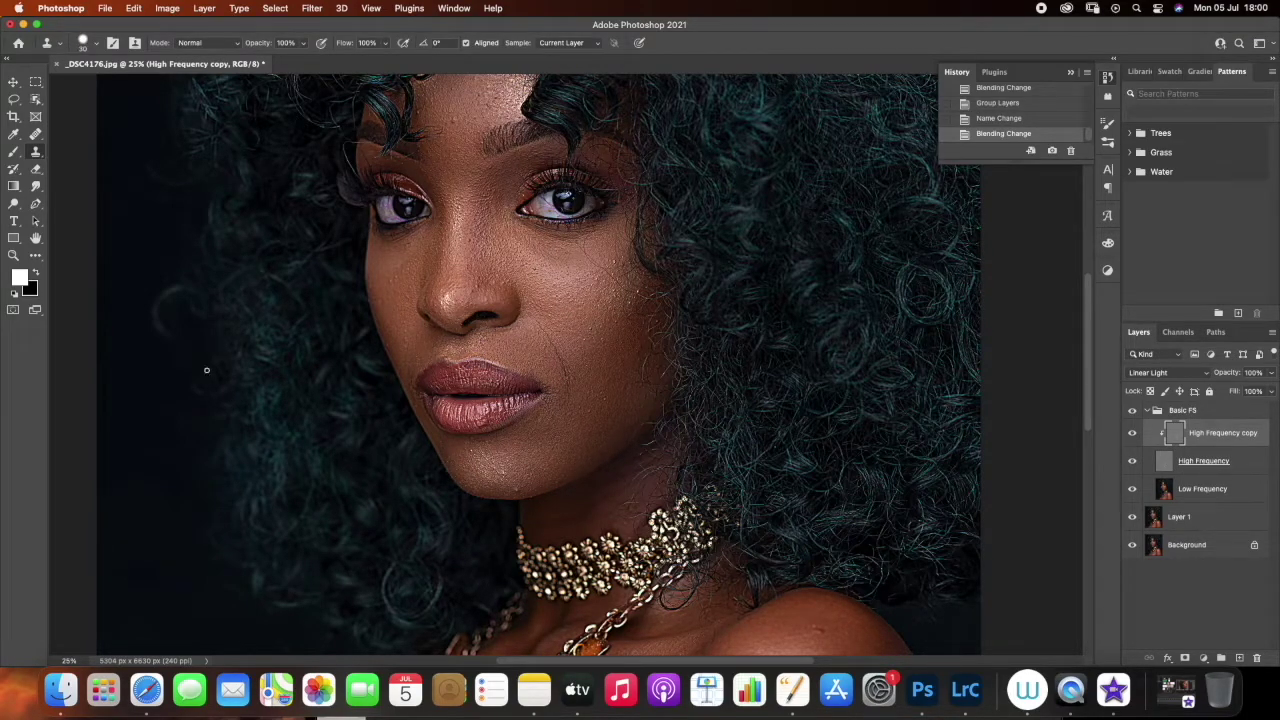
Clone clean skin texture over the bumps in the middle of the cheek beside the nose, using a 20 px brush
{"action": "left_click", "coordinate": [13, 256]}
{"action": "mouse_move", "coordinate": [629, 343]}
{"action": "left_mouse_down"}
{"action": "mouse_move", "coordinate": [667, 332]}
{"action": "mouse_move", "coordinate": [637, 343]}
{"action": "left_mouse_up"}
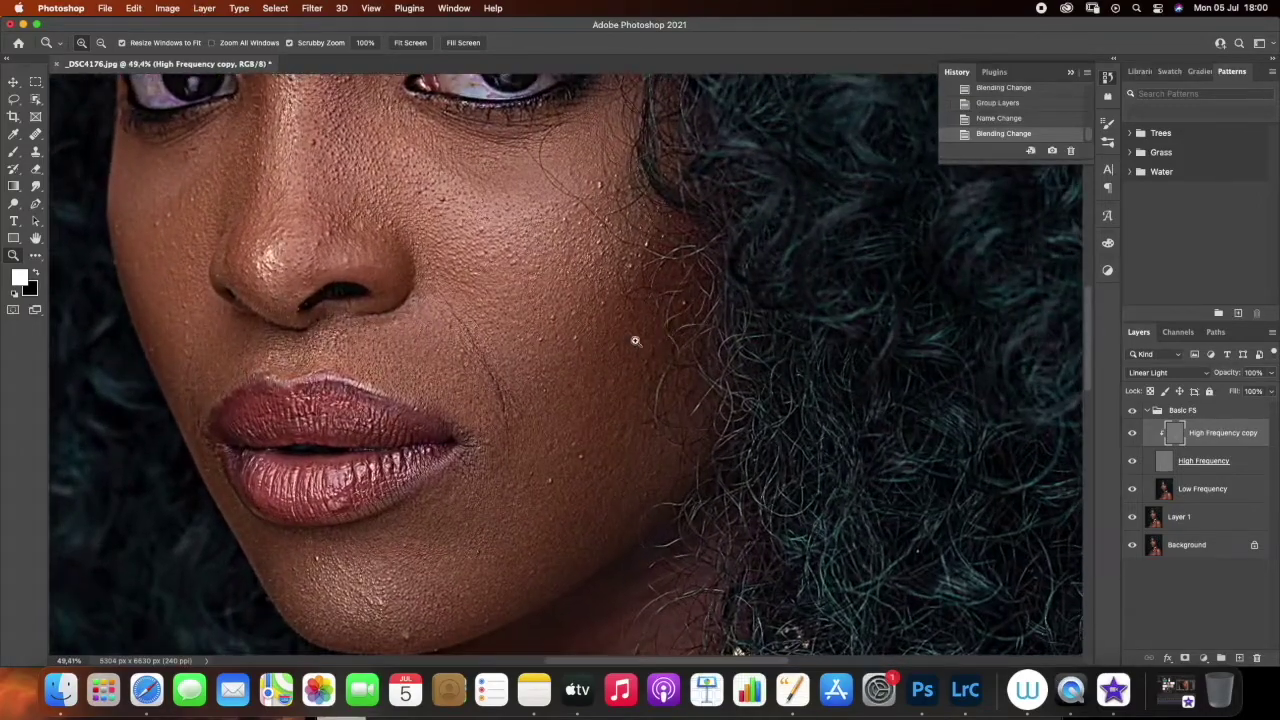
{"action": "left_click", "coordinate": [35, 152]}
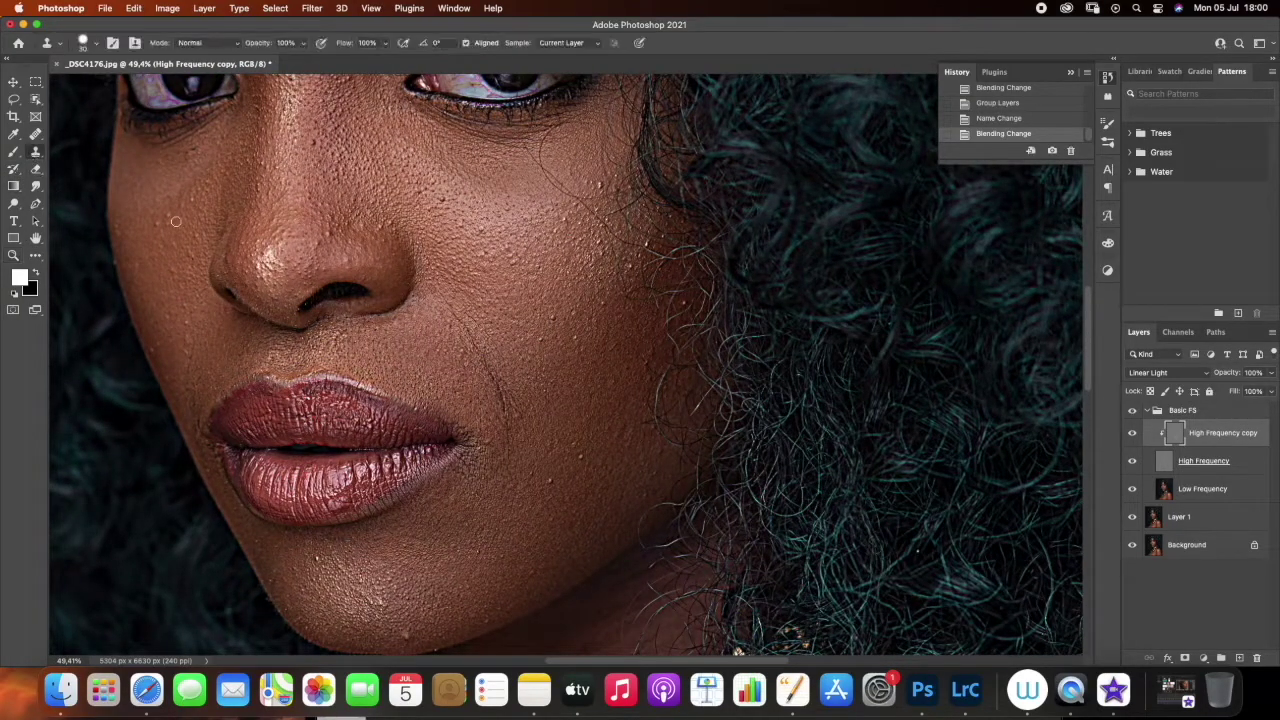
{"action": "left_click", "coordinate": [570, 337]}
{"action": "left_click", "coordinate": [605, 283]}
{"action": "key", "text": "bracketright"}
{"action": "left_click", "coordinate": [541, 339]}
{"action": "left_click", "coordinate": [575, 338]}
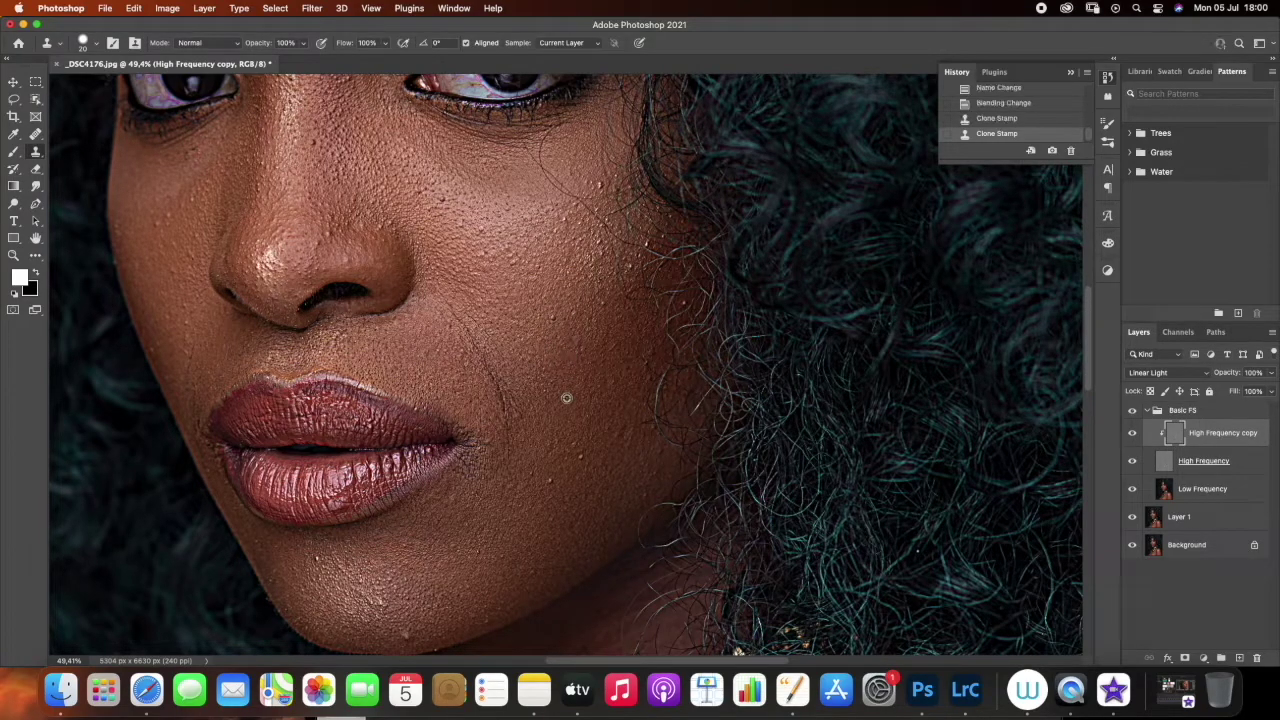
{"action": "left_click", "coordinate": [548, 392]}
{"action": "left_click", "coordinate": [544, 390]}
Clone out the bumps on the lower cheek next to the corner of the mouth
{"action": "left_click", "coordinate": [567, 487], "text": "alt"}
{"action": "left_click", "coordinate": [553, 485]}
{"action": "left_click", "coordinate": [541, 490]}
{"action": "left_click", "coordinate": [549, 523]}
Clone smooth texture over the blemishes across the outer cheek and up to the area below the eye
{"action": "left_click_drag", "start_coordinate": [572, 450], "coordinate": [592, 388]}
{"action": "left_click_drag", "start_coordinate": [620, 346], "coordinate": [615, 384]}
{"action": "left_click", "coordinate": [611, 405], "text": "alt"}
{"action": "left_click", "coordinate": [623, 389], "text": "alt"}
{"action": "mouse_move", "coordinate": [619, 374]}
{"action": "left_mouse_down"}
{"action": "mouse_move", "coordinate": [557, 353]}
{"action": "mouse_move", "coordinate": [548, 325]}
{"action": "mouse_move", "coordinate": [572, 309]}
{"action": "left_mouse_up"}
{"action": "left_click", "coordinate": [572, 332], "text": "alt"}
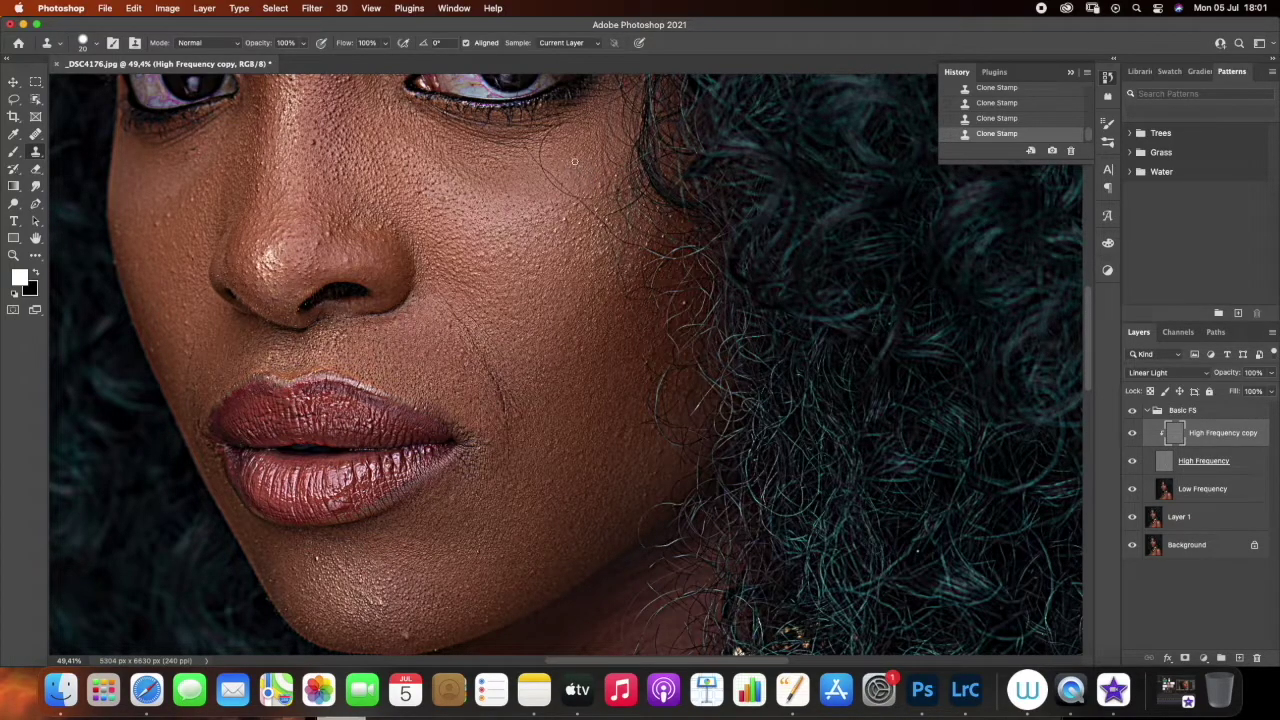
{"action": "left_click_drag", "start_coordinate": [575, 161], "coordinate": [587, 174]}
{"action": "left_click", "coordinate": [576, 176]}
Clone out the bumps along the outer cheek near the hairline
{"action": "left_click", "coordinate": [613, 463], "text": "alt"}
{"action": "left_click", "coordinate": [619, 437]}
{"action": "left_click", "coordinate": [623, 426]}
{"action": "left_click", "coordinate": [622, 390], "text": "alt"}
{"action": "left_click", "coordinate": [627, 425]}
{"action": "left_click", "coordinate": [628, 400], "text": "alt"}
{"action": "mouse_move", "coordinate": [637, 414]}
{"action": "left_mouse_down"}
{"action": "mouse_move", "coordinate": [629, 384]}
{"action": "mouse_move", "coordinate": [635, 426]}
{"action": "left_mouse_up"}
{"action": "left_click", "coordinate": [630, 444]}
{"action": "left_click", "coordinate": [631, 416]}
{"action": "left_click", "coordinate": [634, 418]}
Clone clean texture over the remaining spots on the lower cheek towards the jawline
{"action": "left_click", "coordinate": [604, 486], "text": "alt"}
{"action": "mouse_move", "coordinate": [604, 470]}
{"action": "left_mouse_down"}
{"action": "mouse_move", "coordinate": [602, 440]}
{"action": "mouse_move", "coordinate": [615, 494]}
{"action": "mouse_move", "coordinate": [619, 462]}
{"action": "mouse_move", "coordinate": [615, 477]}
{"action": "mouse_move", "coordinate": [636, 491]}
{"action": "mouse_move", "coordinate": [641, 447]}
{"action": "left_mouse_up"}
{"action": "left_click", "coordinate": [601, 440], "text": "alt"}
{"action": "left_click", "coordinate": [550, 466], "text": "alt"}
{"action": "mouse_move", "coordinate": [550, 458]}
{"action": "left_mouse_down"}
{"action": "mouse_move", "coordinate": [550, 434]}
{"action": "mouse_move", "coordinate": [553, 513]}
{"action": "left_mouse_up"}
{"action": "left_click", "coordinate": [553, 514], "text": "alt"}
{"action": "left_click", "coordinate": [551, 478]}
{"action": "left_click_drag", "start_coordinate": [603, 504], "coordinate": [606, 473]}
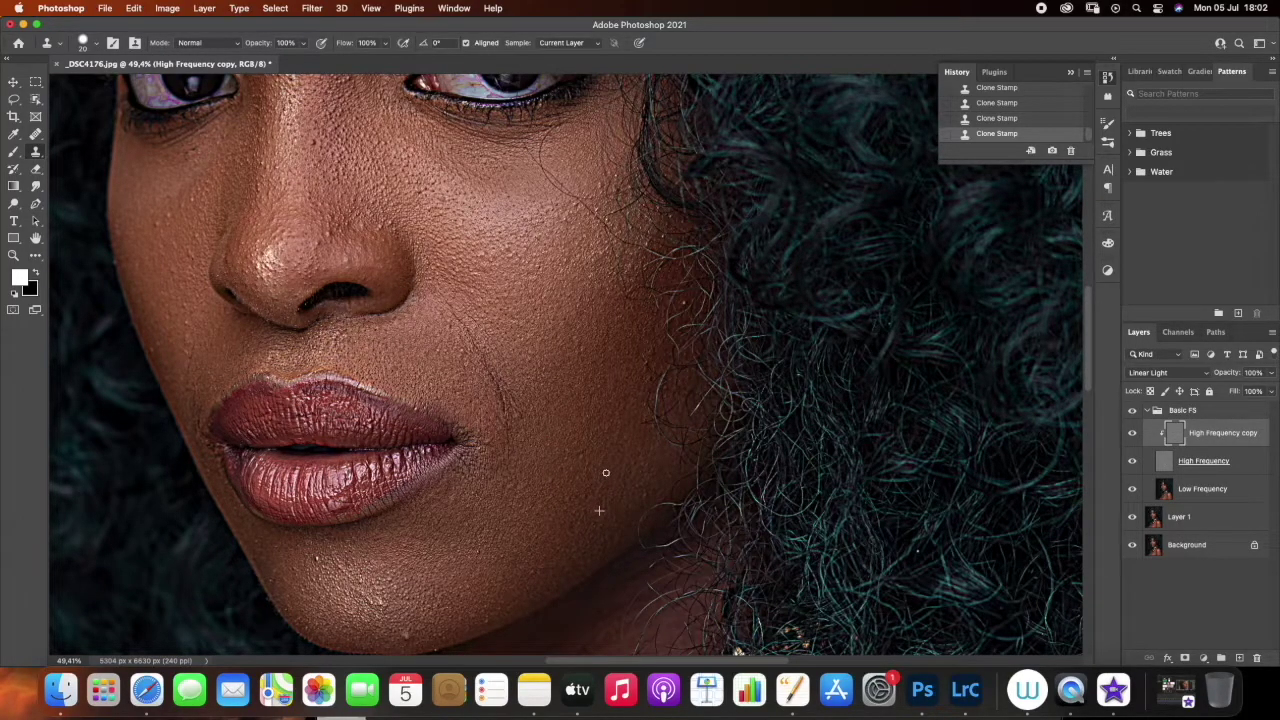
Clone clean texture over the bumps between the corner of the mouth and the jawline
{"action": "left_click", "coordinate": [509, 539], "text": "alt"}
{"action": "mouse_move", "coordinate": [505, 520]}
{"action": "left_mouse_down"}
{"action": "mouse_move", "coordinate": [478, 555]}
{"action": "mouse_move", "coordinate": [505, 542]}
{"action": "mouse_move", "coordinate": [530, 573]}
{"action": "left_mouse_up"}
{"action": "left_click", "coordinate": [507, 538], "text": "alt"}
{"action": "left_click", "coordinate": [478, 554]}
{"action": "left_click", "coordinate": [508, 541], "text": "alt"}
{"action": "left_click", "coordinate": [546, 549], "text": "alt"}
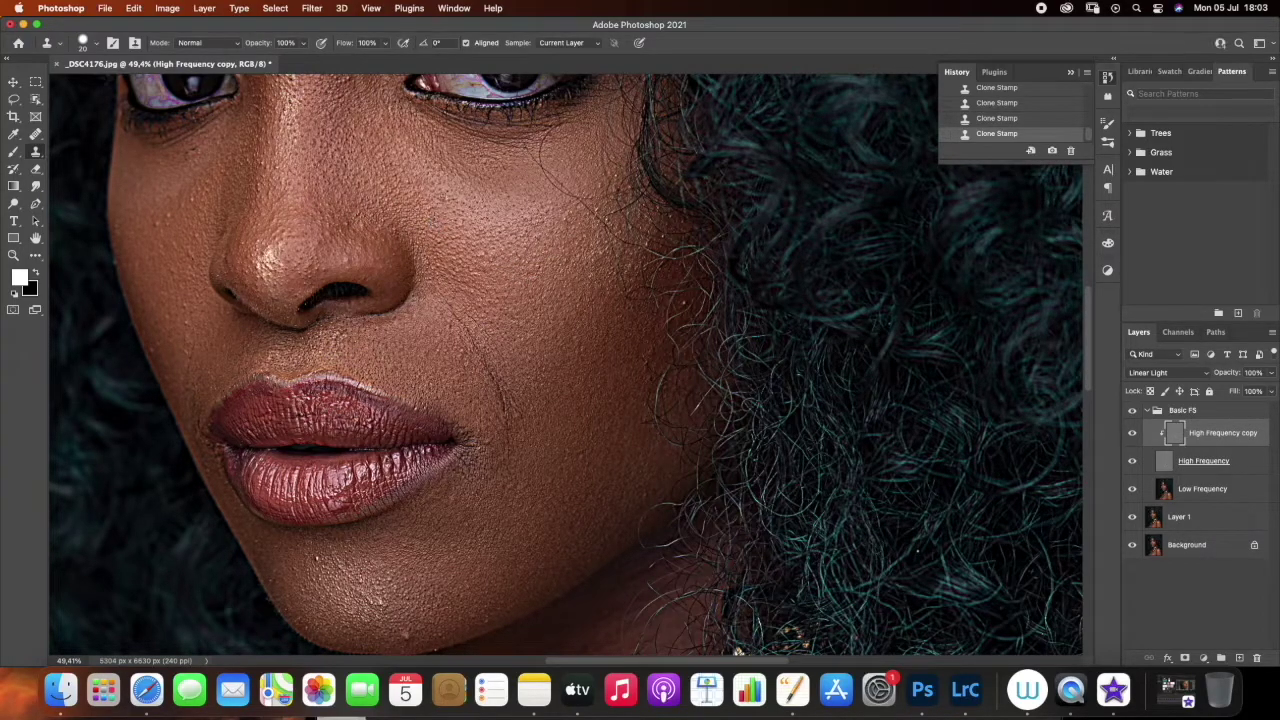
Clone out the bumps down the far cheek, from beside the nose to level with the lips
{"action": "scroll", "coordinate": [437, 260], "scroll_direction": "up", "scroll_amount": 5}
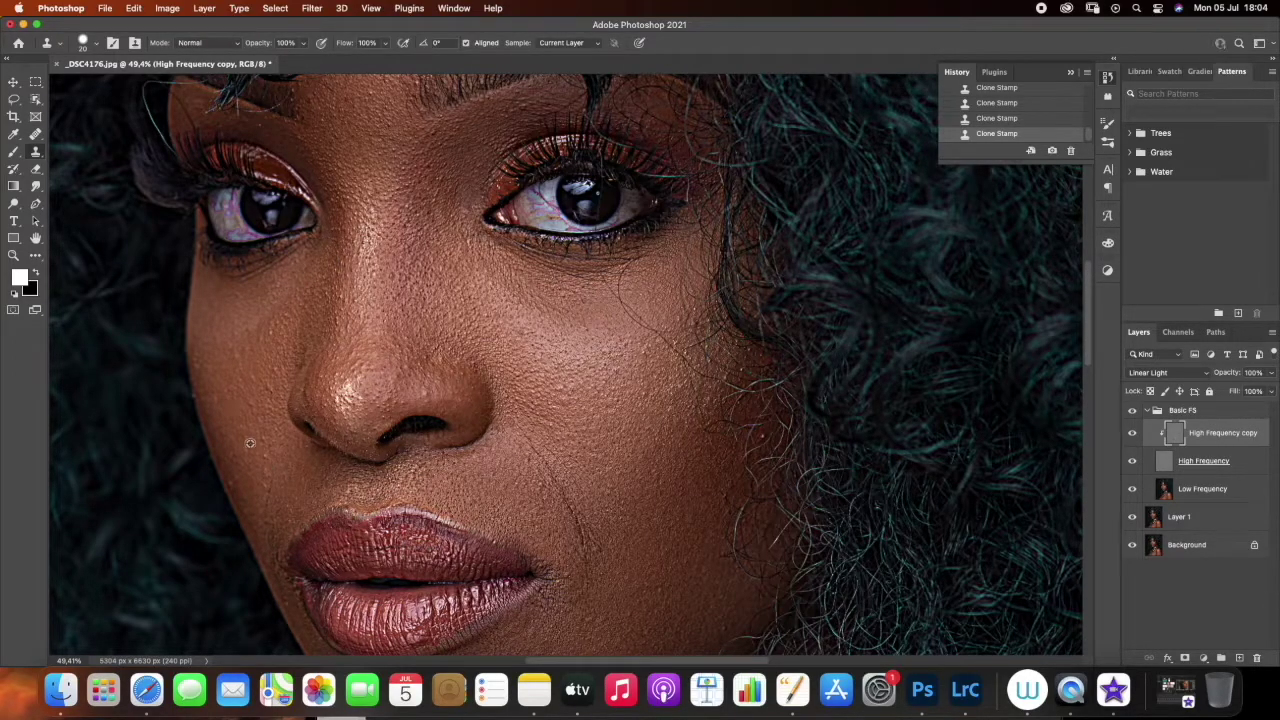
{"action": "left_click_drag", "start_coordinate": [268, 345], "coordinate": [283, 318]}
{"action": "left_click", "coordinate": [284, 482], "text": "alt"}
{"action": "left_click_drag", "start_coordinate": [268, 531], "coordinate": [270, 517]}
{"action": "left_click", "coordinate": [264, 493], "text": "alt"}
{"action": "mouse_move", "coordinate": [279, 439]}
{"action": "left_mouse_down"}
{"action": "mouse_move", "coordinate": [258, 428]}
{"action": "mouse_move", "coordinate": [274, 430]}
{"action": "left_mouse_up"}
{"action": "left_click", "coordinate": [263, 367], "text": "alt"}
{"action": "left_click", "coordinate": [260, 483], "text": "alt"}
{"action": "mouse_move", "coordinate": [255, 460]}
{"action": "left_mouse_down"}
{"action": "mouse_move", "coordinate": [239, 452]}
{"action": "mouse_move", "coordinate": [274, 488]}
{"action": "mouse_move", "coordinate": [282, 446]}
{"action": "mouse_move", "coordinate": [280, 486]}
{"action": "mouse_move", "coordinate": [262, 460]}
{"action": "mouse_move", "coordinate": [270, 487]}
{"action": "mouse_move", "coordinate": [282, 471]}
{"action": "mouse_move", "coordinate": [290, 487]}
{"action": "mouse_move", "coordinate": [273, 526]}
{"action": "mouse_move", "coordinate": [279, 563]}
{"action": "mouse_move", "coordinate": [269, 550]}
{"action": "mouse_move", "coordinate": [280, 558]}
{"action": "left_mouse_up"}
Clone out the tiny bumps on the near cheek with a 10 px or smaller brush and soften the smile line
{"action": "key", "text": "["}
{"action": "key", "text": "["}
{"action": "key", "text": "z"}
{"action": "left_click_drag", "start_coordinate": [543, 485], "coordinate": [411, 322]}
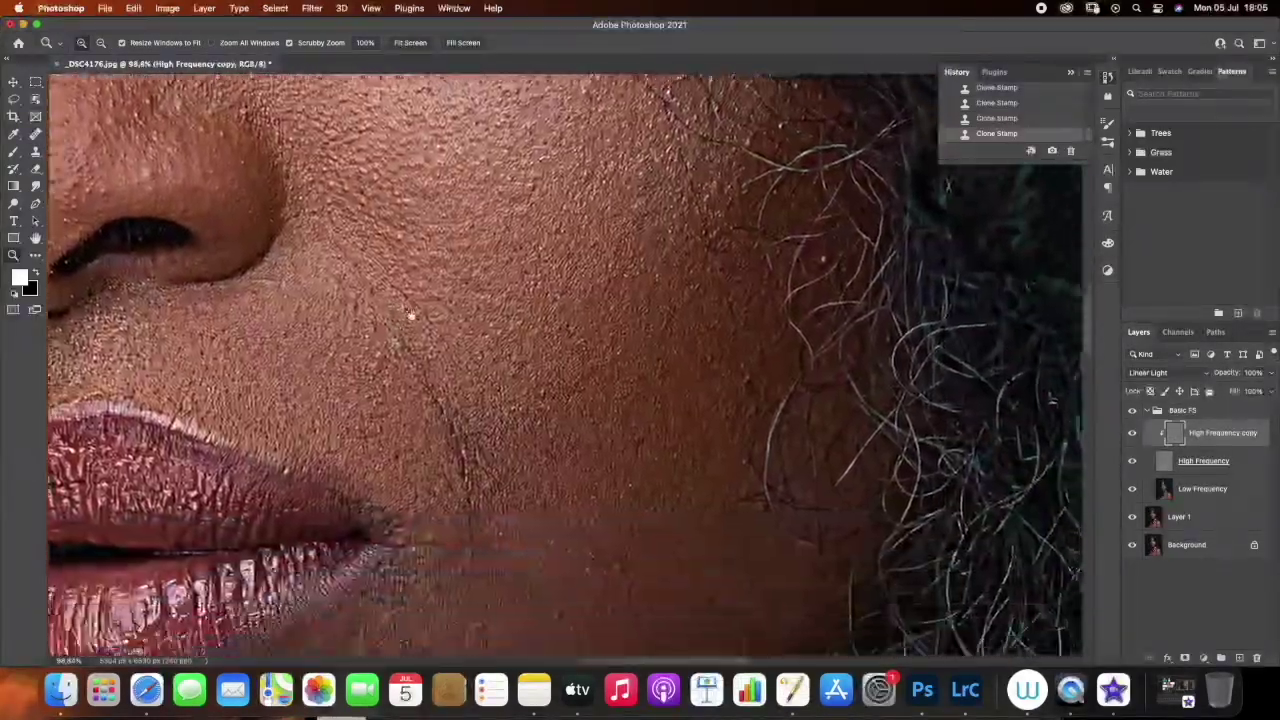
{"action": "key", "text": "s"}
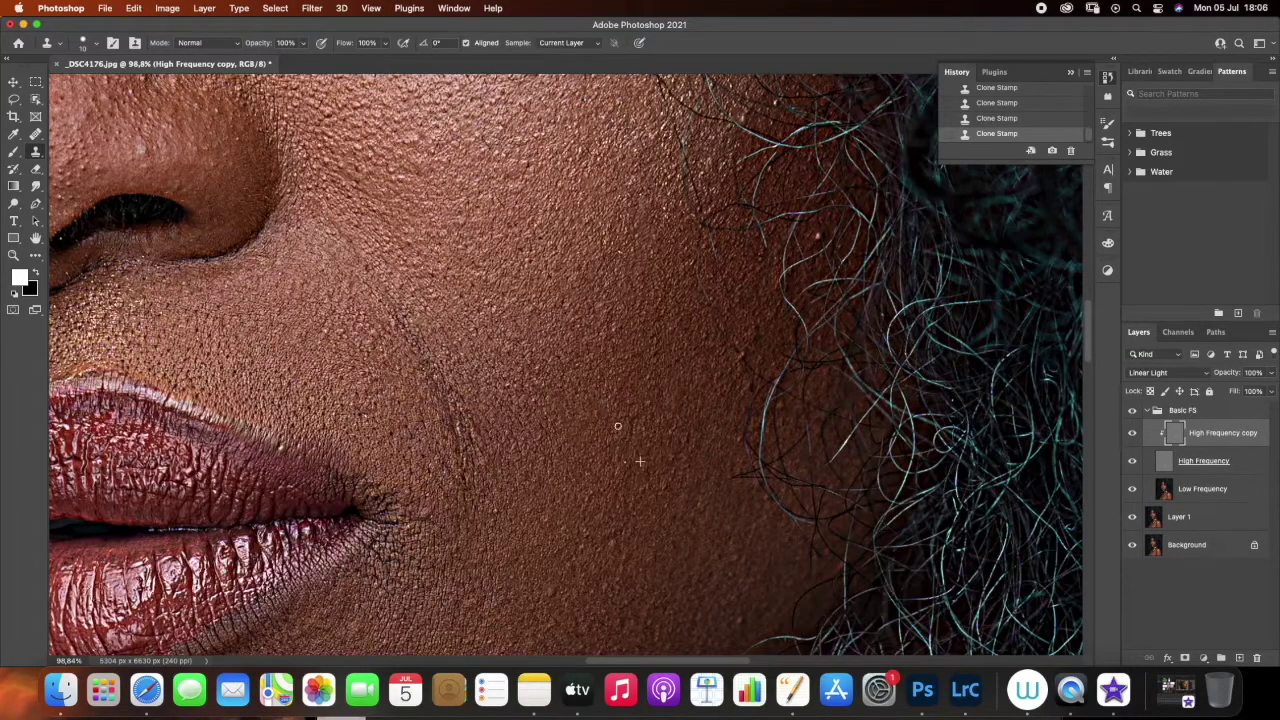
{"action": "left_click_drag", "start_coordinate": [624, 328], "coordinate": [610, 330]}
{"action": "left_click_drag", "start_coordinate": [629, 404], "coordinate": [630, 423]}
{"action": "left_click", "coordinate": [538, 543], "text": "alt"}
{"action": "left_click_drag", "start_coordinate": [554, 591], "coordinate": [552, 604]}
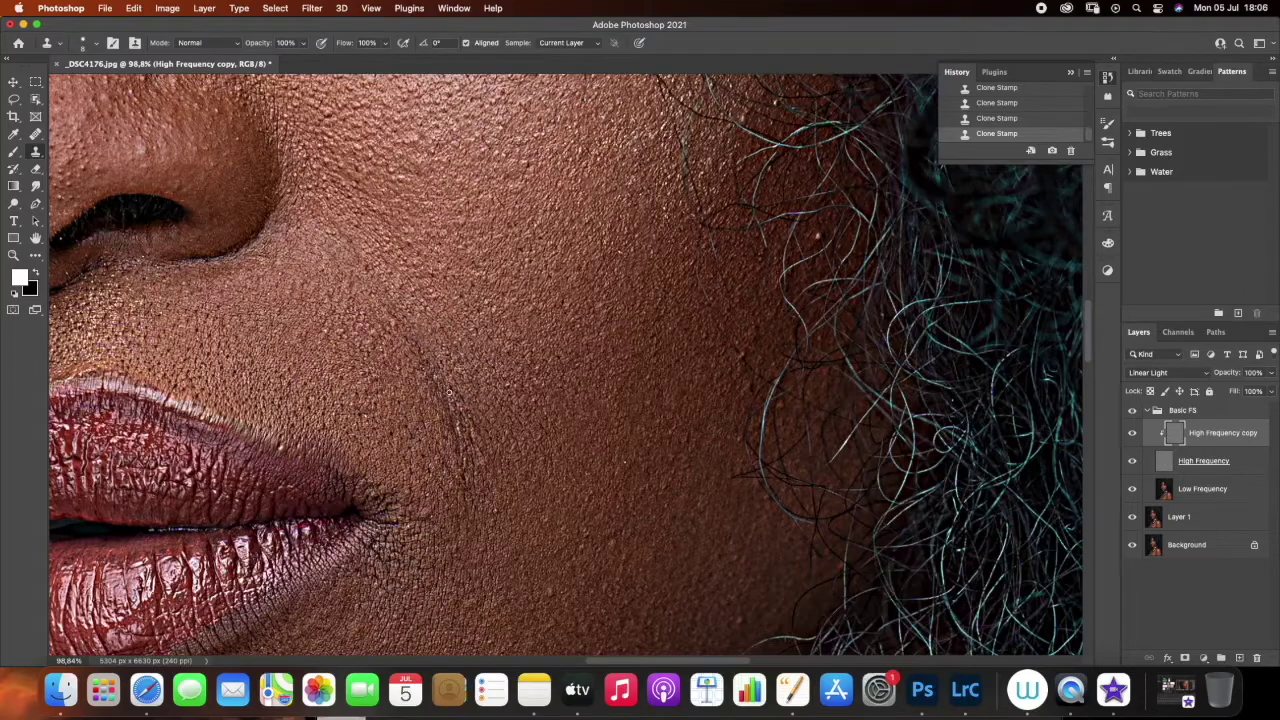
{"action": "mouse_move", "coordinate": [456, 426]}
{"action": "left_mouse_down"}
{"action": "mouse_move", "coordinate": [462, 460]}
{"action": "mouse_move", "coordinate": [473, 432]}
{"action": "mouse_move", "coordinate": [446, 376]}
{"action": "left_mouse_up"}
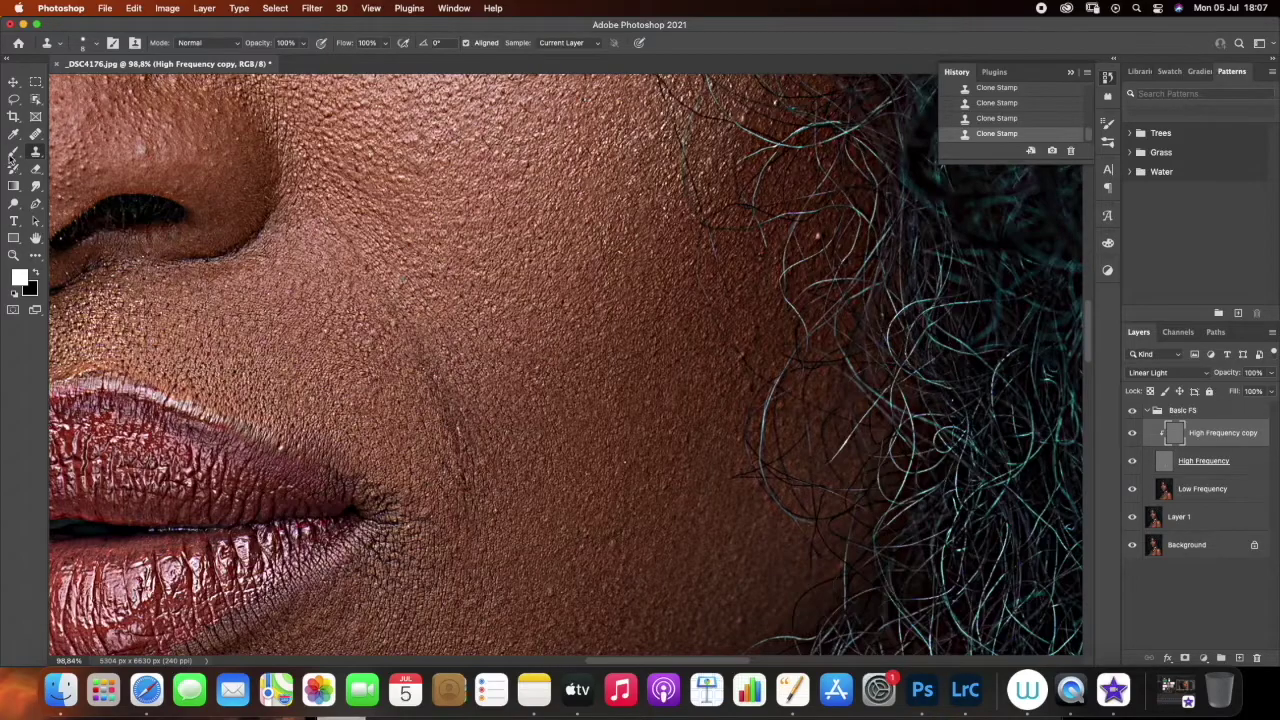
Set the blend mode of the High Frequency copy layer to Normal
{"action": "left_click", "coordinate": [12, 257]}
{"action": "right_click", "coordinate": [416, 357]}
{"action": "left_click", "coordinate": [437, 360]}
{"action": "left_click", "coordinate": [657, 340]}
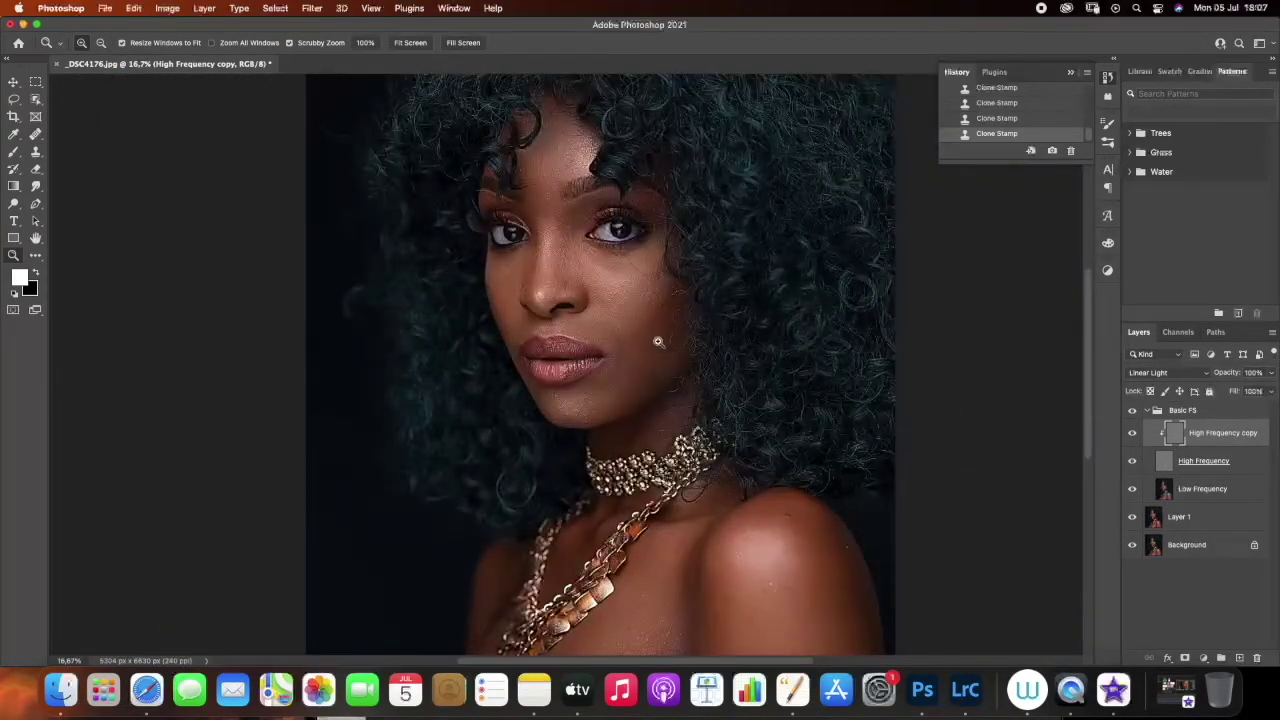
{"action": "left_click", "coordinate": [657, 340]}
{"action": "left_click", "coordinate": [1165, 372]}
{"action": "left_click", "coordinate": [1143, 148]}
Toggle the High Frequency copy layer's visibility to compare the skin before and after the cloning
{"action": "left_click", "coordinate": [1134, 434]}
{"action": "left_click", "coordinate": [1134, 434]}
{"action": "left_click", "coordinate": [1134, 434]}
{"action": "left_click", "coordinate": [1134, 434]}
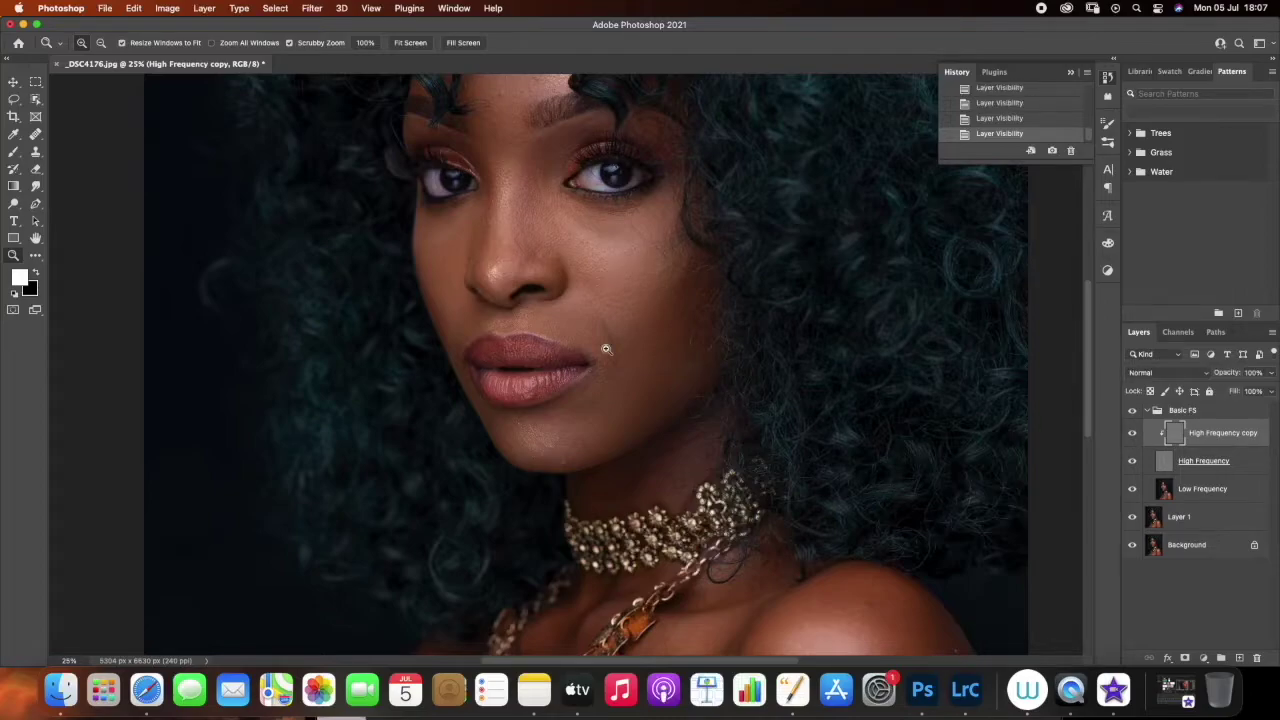
Clone clean skin texture over the smile line crease beside the corner of the mouth
{"action": "left_click", "coordinate": [607, 350]}
{"action": "left_click", "coordinate": [607, 350]}
{"action": "left_click", "coordinate": [607, 350]}
{"action": "left_click", "coordinate": [614, 353]}
{"action": "key", "text": "s"}
{"action": "left_click", "coordinate": [643, 412], "text": "alt"}
{"action": "left_click", "coordinate": [615, 401]}
{"action": "left_click", "coordinate": [614, 408]}
{"action": "left_click", "coordinate": [616, 416]}
{"action": "left_click", "coordinate": [618, 423]}
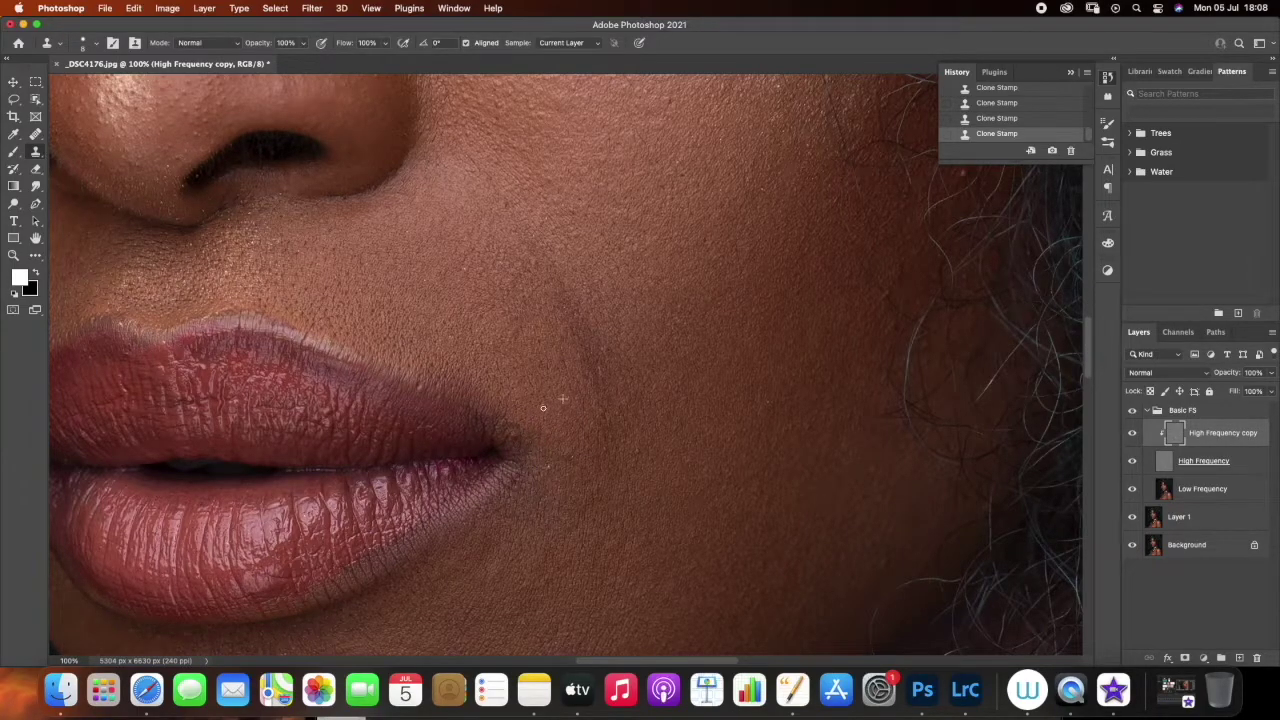
Clone out the raised spots on the chin below the lower lip
{"action": "scroll", "coordinate": [619, 556], "scroll_direction": "down", "scroll_amount": 5}
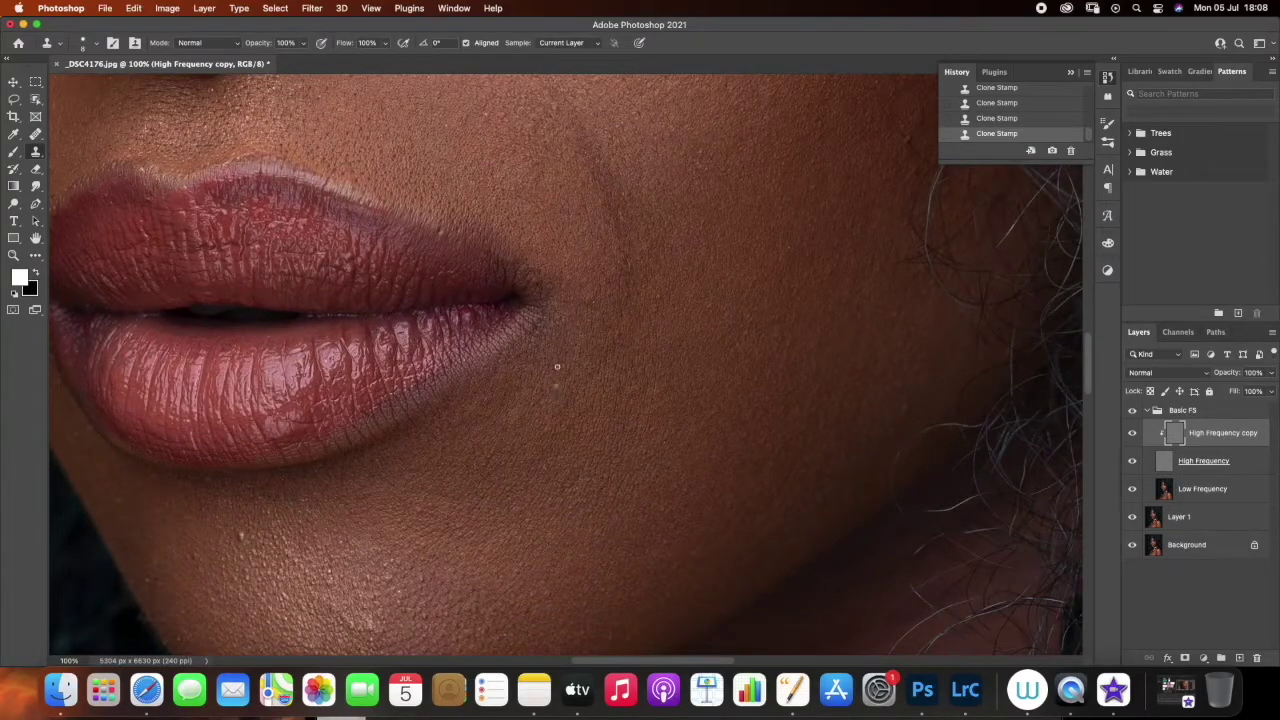
{"action": "left_click", "coordinate": [220, 516], "text": "alt"}
{"action": "left_click_drag", "start_coordinate": [241, 538], "coordinate": [240, 523]}
{"action": "left_click", "coordinate": [220, 544], "text": "alt"}
{"action": "scroll", "coordinate": [374, 360], "scroll_direction": "down", "scroll_amount": 5}
{"action": "left_click", "coordinate": [382, 383]}
Enlarge the clone brush to 25 px and clone out the blemishes along the lower edge of the chin
{"action": "key", "text": "bracketright"}
{"action": "key", "text": "bracketright"}
{"action": "key", "text": "bracketright"}
{"action": "key", "text": "bracketright"}
{"action": "key", "text": "bracketright"}
{"action": "left_click", "coordinate": [456, 480], "text": "alt"}
{"action": "left_click", "coordinate": [433, 485]}
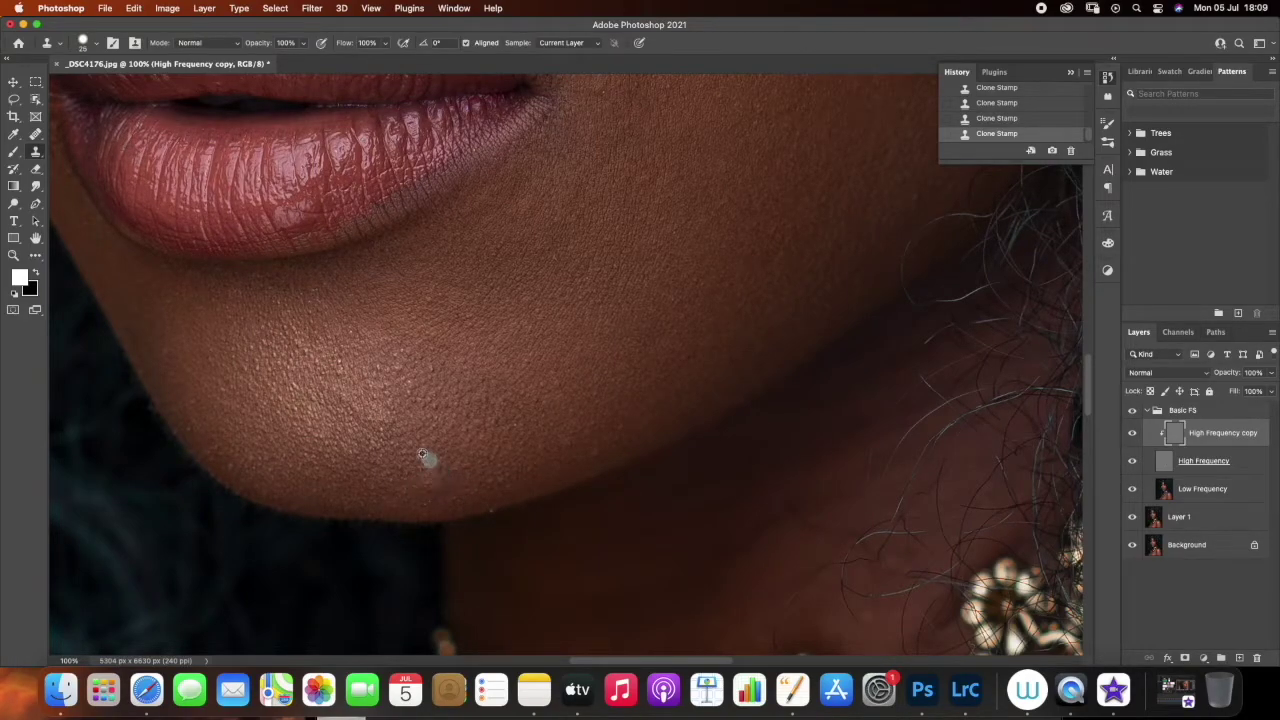
{"action": "left_click", "coordinate": [448, 441]}
{"action": "left_click", "coordinate": [411, 485], "text": "alt"}
{"action": "left_click", "coordinate": [430, 485]}
Reduce the clone brush to 15 px and set the High Frequency copy layer's blend mode to Linear Light
{"action": "mouse_move", "coordinate": [634, 290]}
{"action": "left_mouse_down"}
{"action": "mouse_move", "coordinate": [594, 585]}
{"action": "mouse_move", "coordinate": [670, 645]}
{"action": "left_mouse_up"}
{"action": "mouse_move", "coordinate": [565, 305]}
{"action": "left_mouse_down"}
{"action": "mouse_move", "coordinate": [586, 374]}
{"action": "mouse_move", "coordinate": [771, 408]}
{"action": "left_mouse_up"}
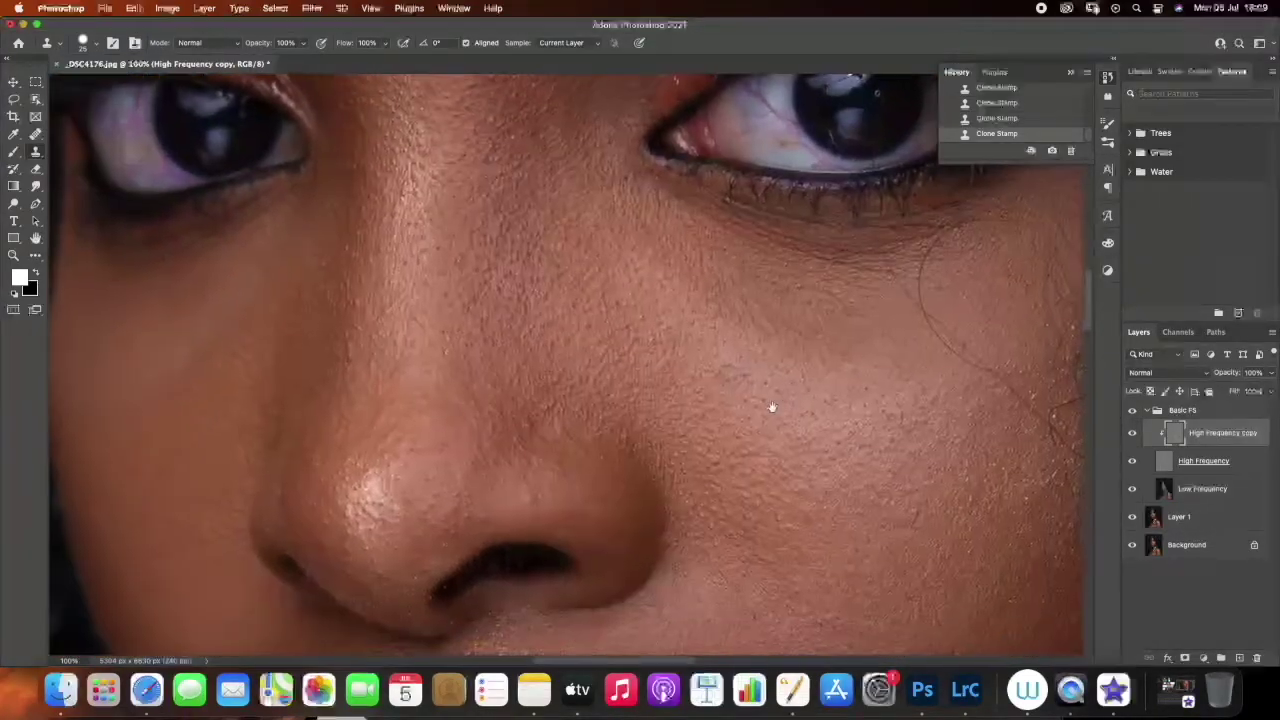
{"action": "left_click_drag", "start_coordinate": [365, 188], "coordinate": [440, 332]}
{"action": "key", "text": "["}
{"action": "key", "text": "["}
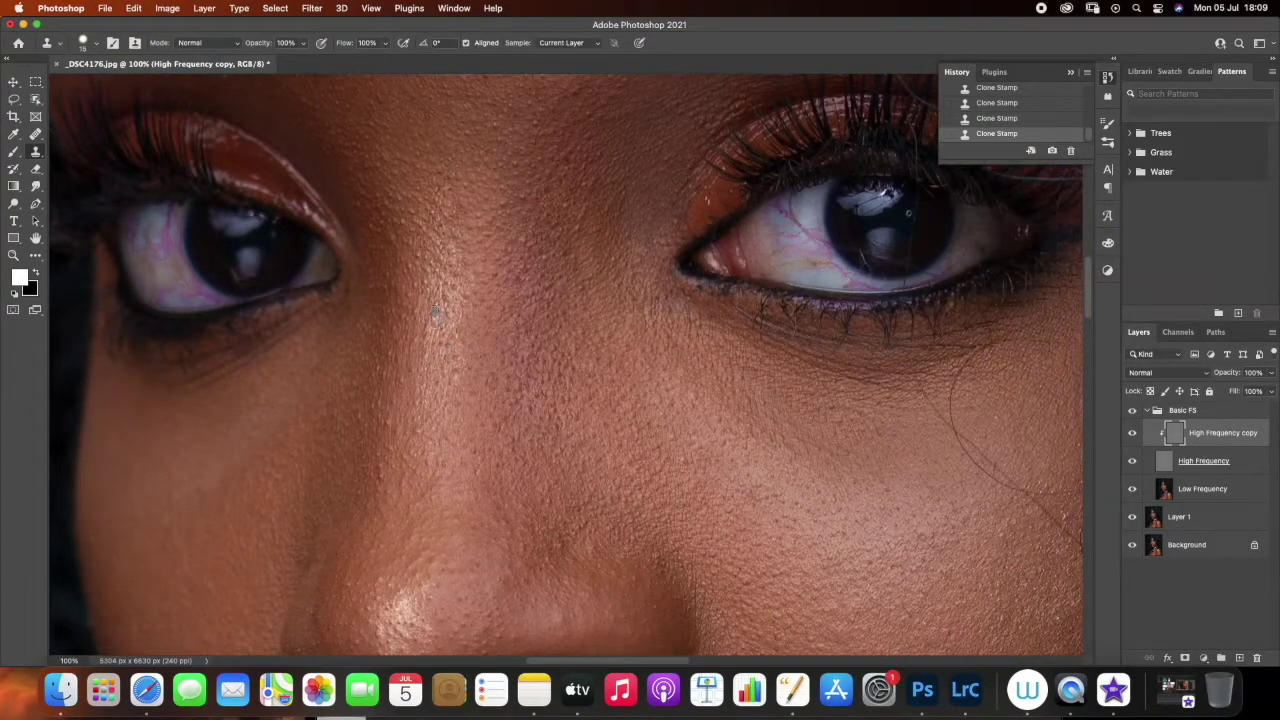
{"action": "left_click", "coordinate": [14, 254]}
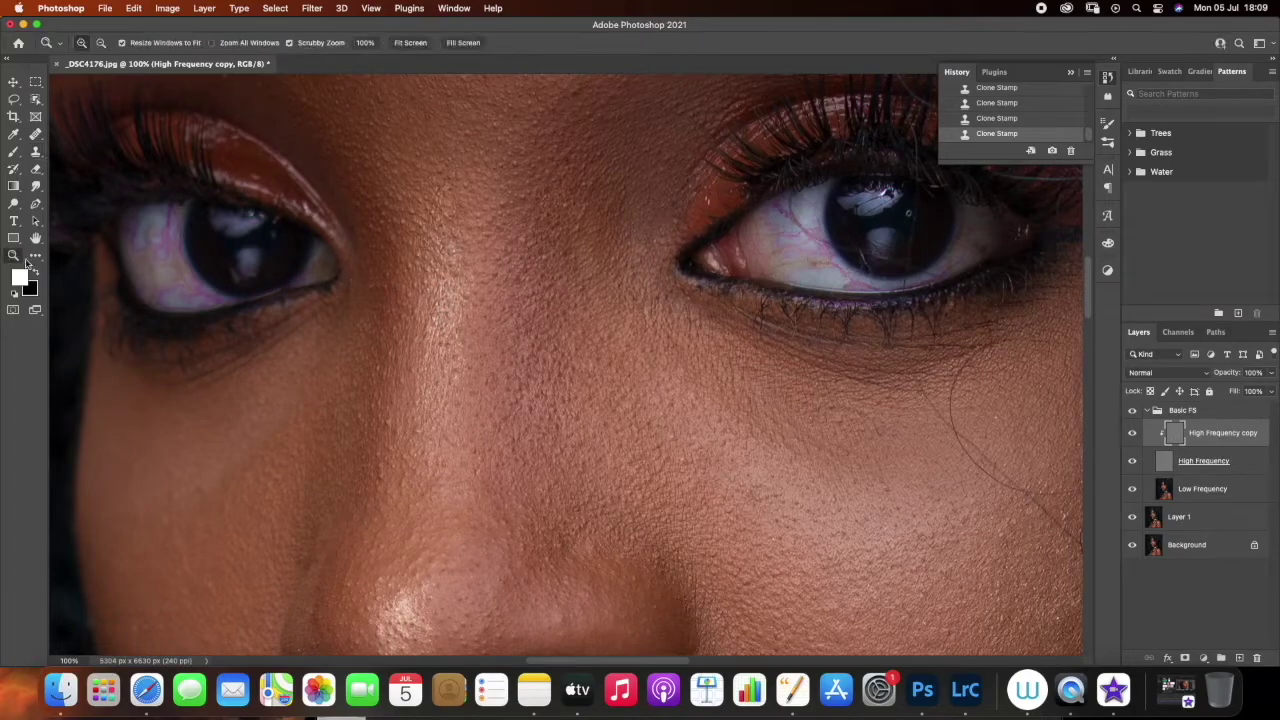
{"action": "left_click_drag", "start_coordinate": [582, 364], "coordinate": [527, 345]}
{"action": "left_click", "coordinate": [585, 336]}
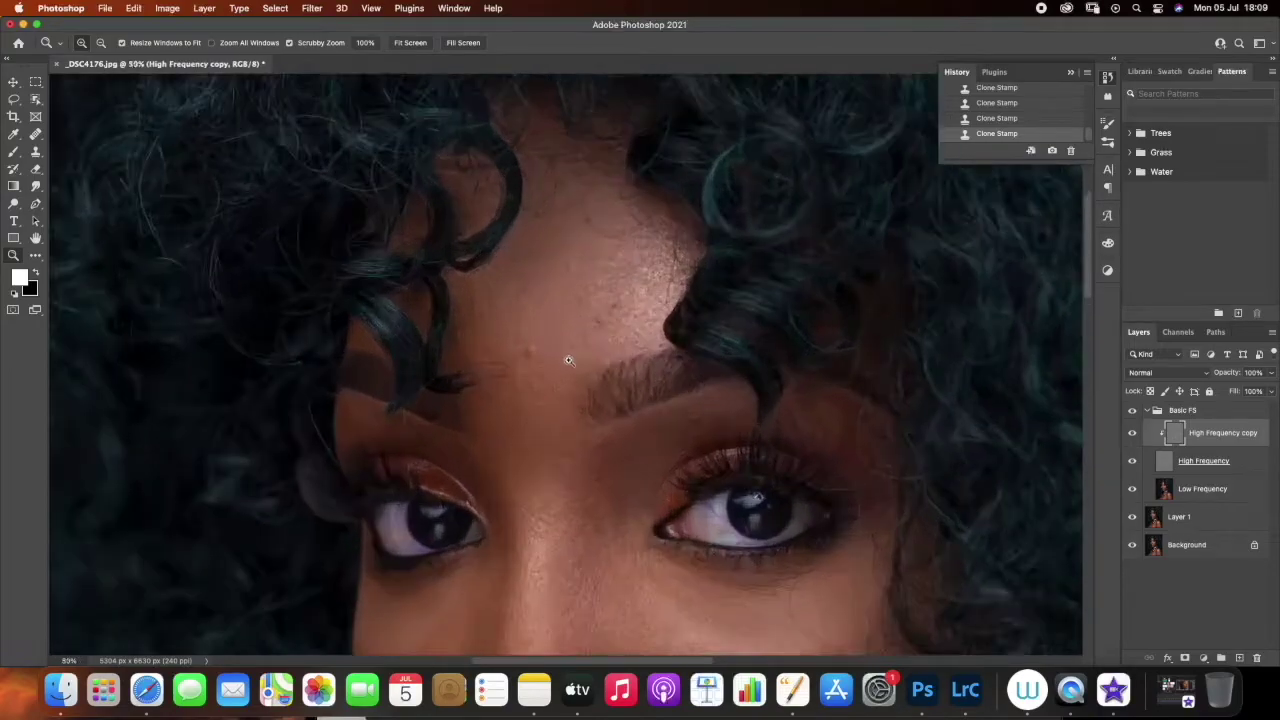
{"action": "left_click", "coordinate": [1170, 372]}
{"action": "left_click", "coordinate": [1150, 588]}
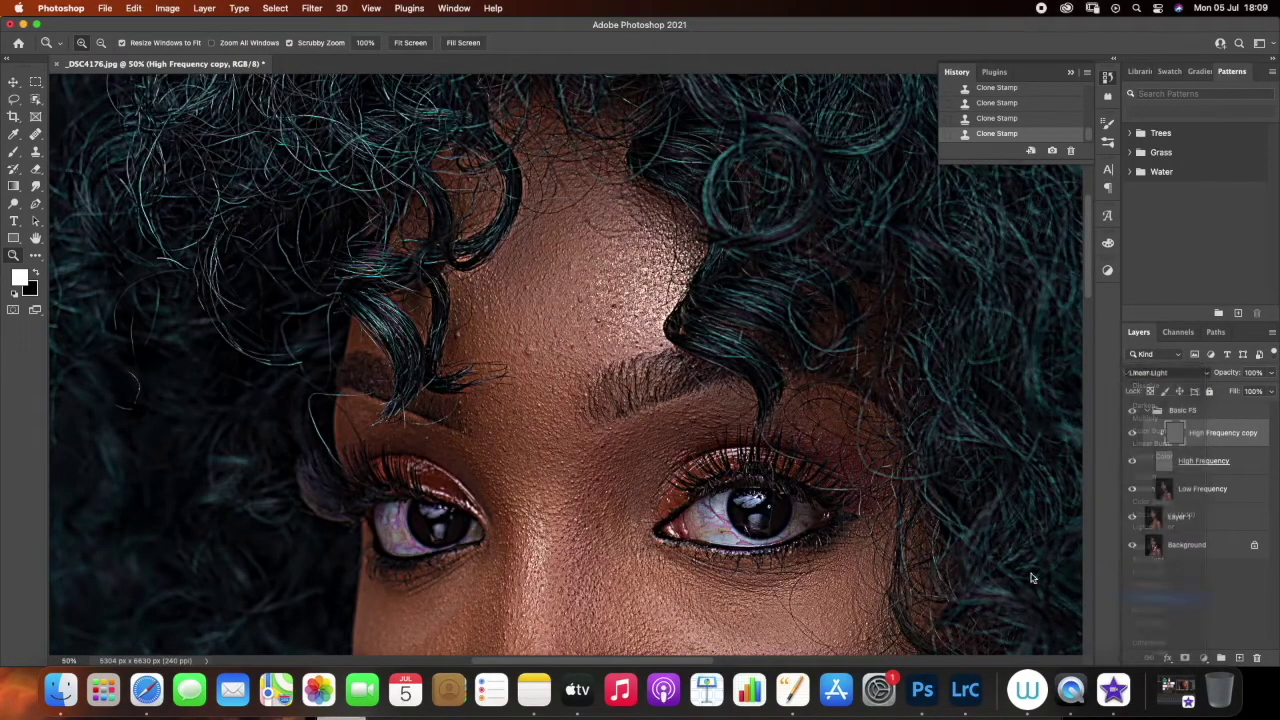
Clone out the bumps and dark spots across the forehead
{"action": "left_click", "coordinate": [34, 153]}
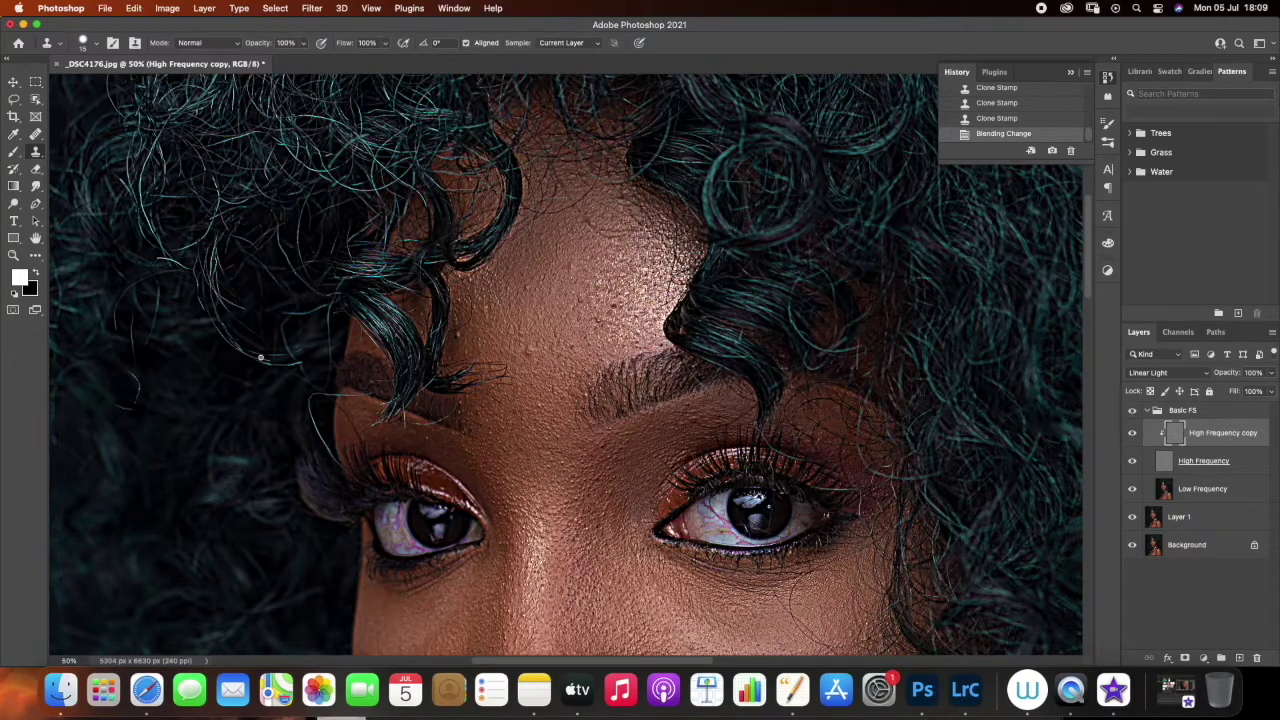
{"action": "left_click", "coordinate": [522, 295]}
{"action": "left_click", "coordinate": [534, 293]}
{"action": "left_click", "coordinate": [528, 301]}
{"action": "left_click", "coordinate": [521, 306]}
{"action": "left_click", "coordinate": [534, 261], "text": "alt"}
{"action": "left_click", "coordinate": [543, 228]}
Return the High Frequency copy layer to the Normal blend mode
{"action": "left_click", "coordinate": [14, 256]}
{"action": "key", "text": "super+0"}
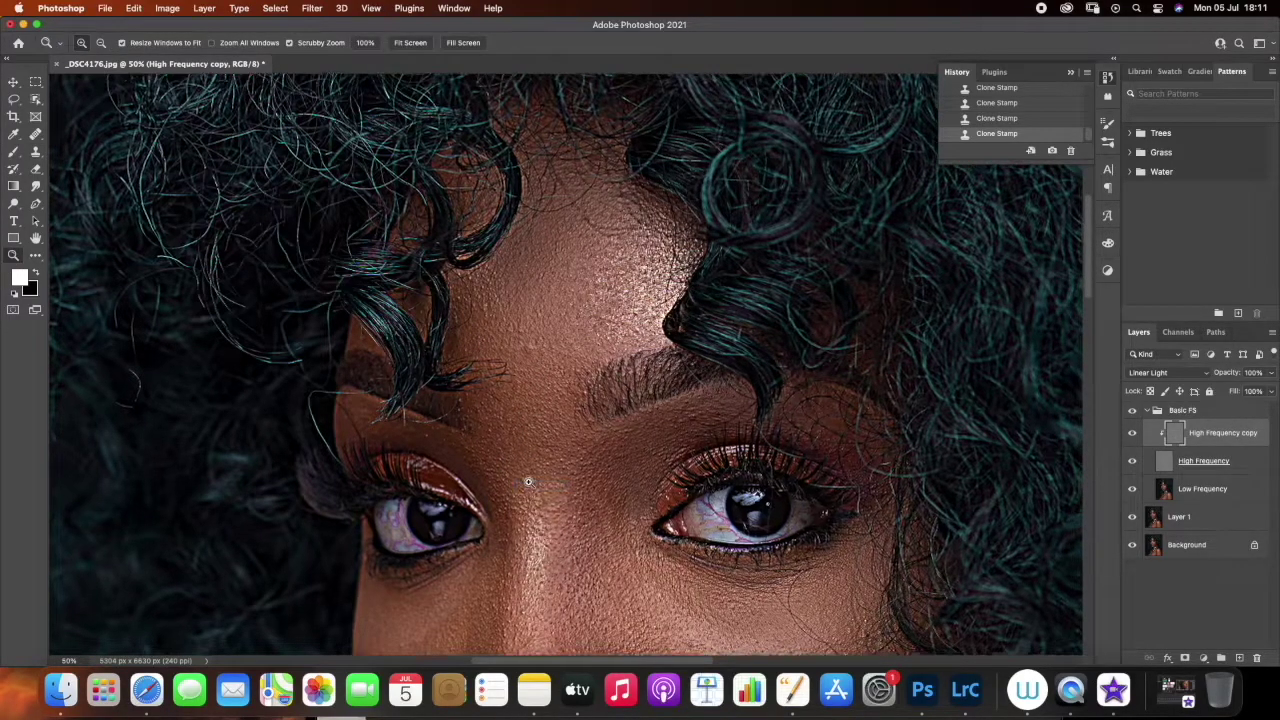
{"action": "left_click", "coordinate": [572, 319]}
{"action": "left_click", "coordinate": [574, 319]}
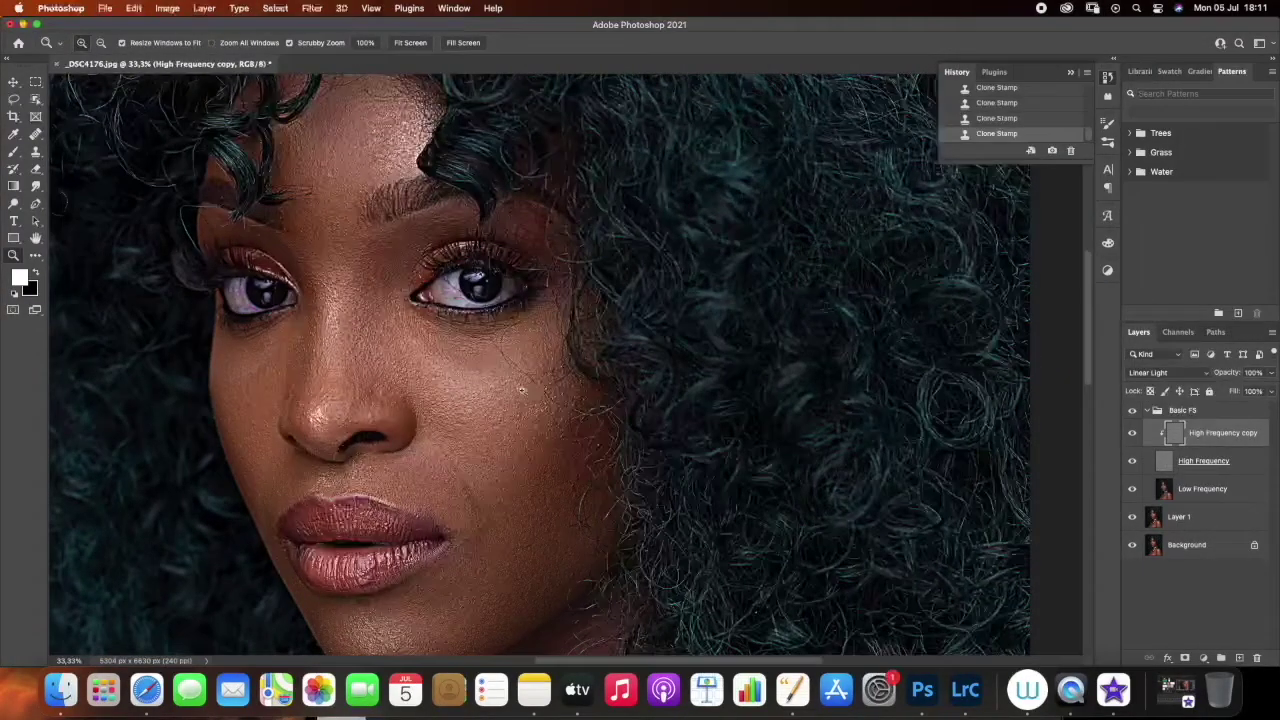
{"action": "key", "text": "s"}
{"action": "left_click", "coordinate": [1165, 372]}
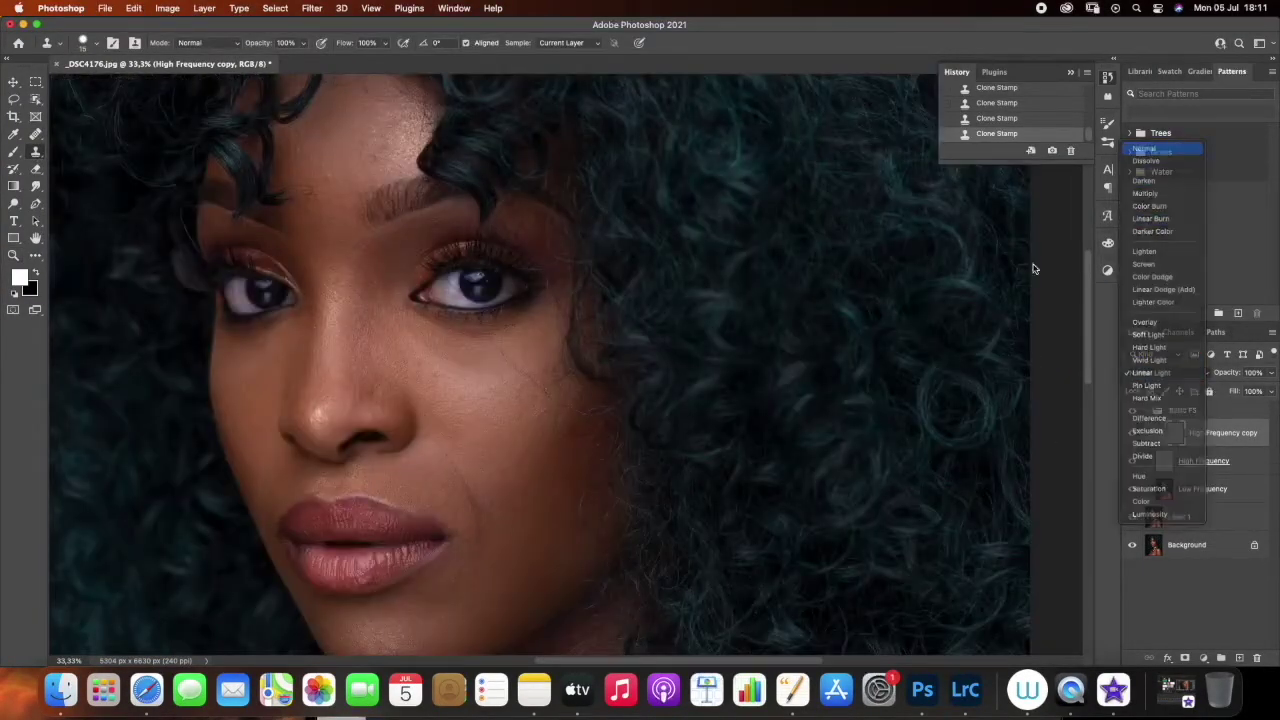
{"action": "left_click", "coordinate": [1150, 150]}
Clone over the stray hair and spots on the upper cheek below the outer eye
{"action": "left_click", "coordinate": [506, 358]}
{"action": "left_click", "coordinate": [525, 415]}
{"action": "left_click", "coordinate": [541, 390]}
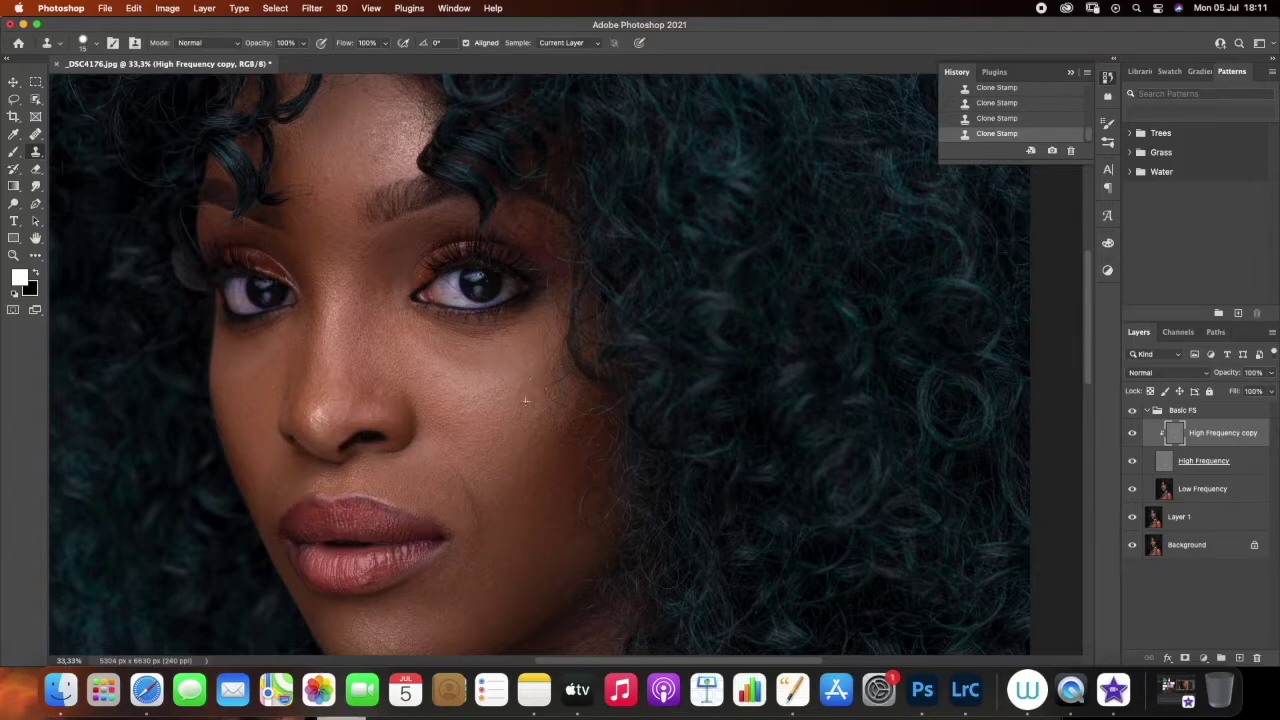
Hide and show the High Frequency copy layer to check the cheek and forehead retouching
{"action": "left_click", "coordinate": [1132, 433]}
{"action": "left_click", "coordinate": [1132, 433]}
{"action": "left_click", "coordinate": [1132, 433]}
{"action": "left_click", "coordinate": [1132, 433]}
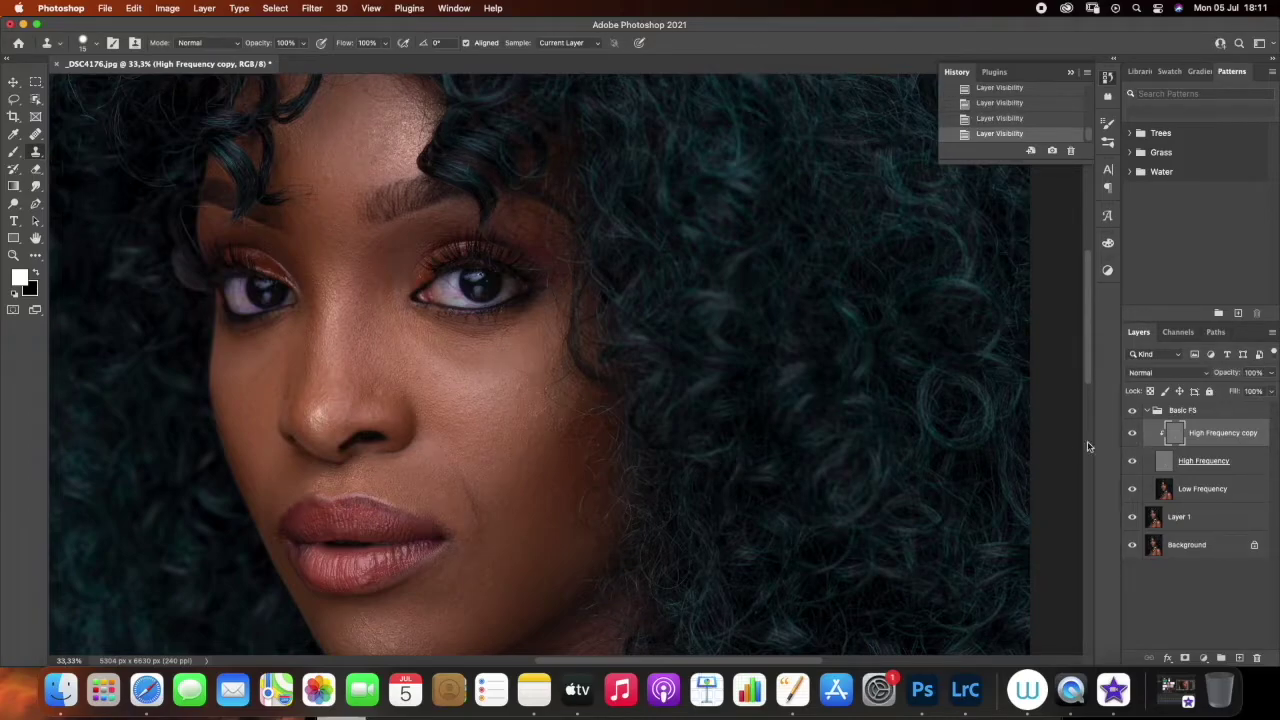
Clone over the stray hair remnants on the upper cheek in Lighten mode, and return the Clone Stamp to Normal mode
{"action": "left_click", "coordinate": [515, 357]}
{"action": "left_click", "coordinate": [207, 43]}
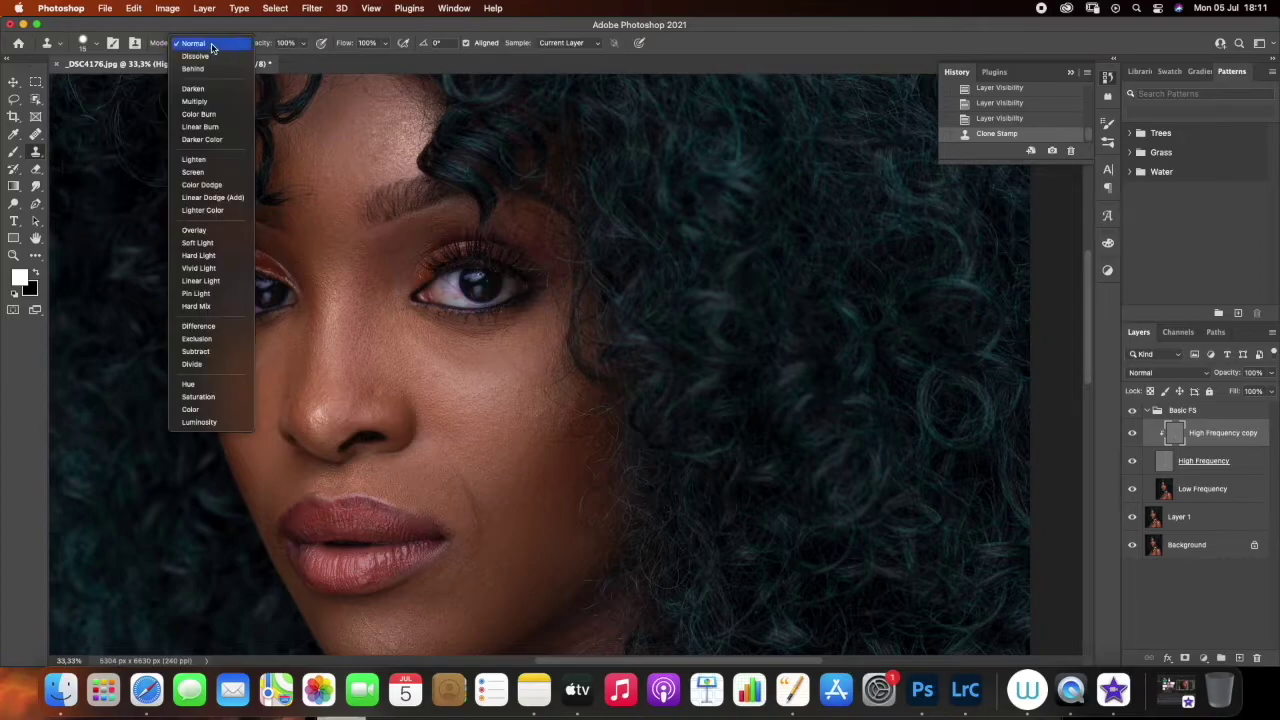
{"action": "left_click", "coordinate": [200, 160]}
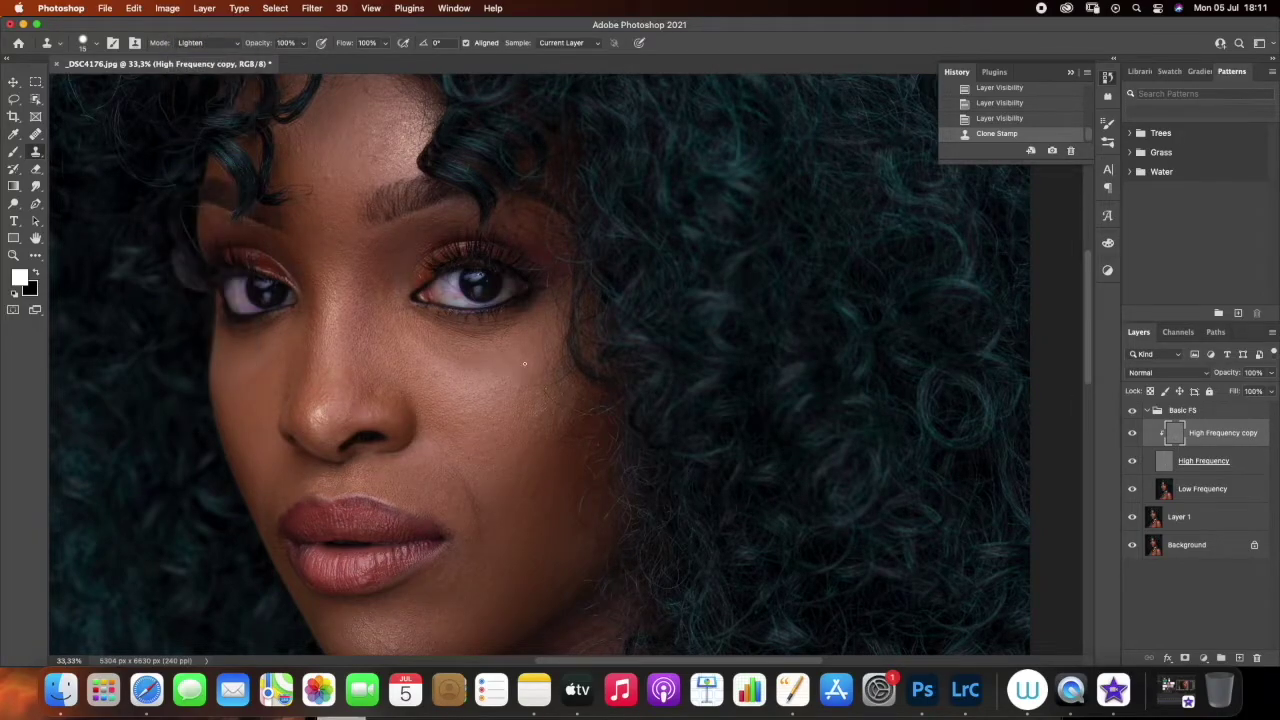
{"action": "left_click", "coordinate": [519, 359]}
{"action": "left_click", "coordinate": [514, 353]}
{"action": "left_click", "coordinate": [507, 345]}
{"action": "left_click", "coordinate": [236, 43]}
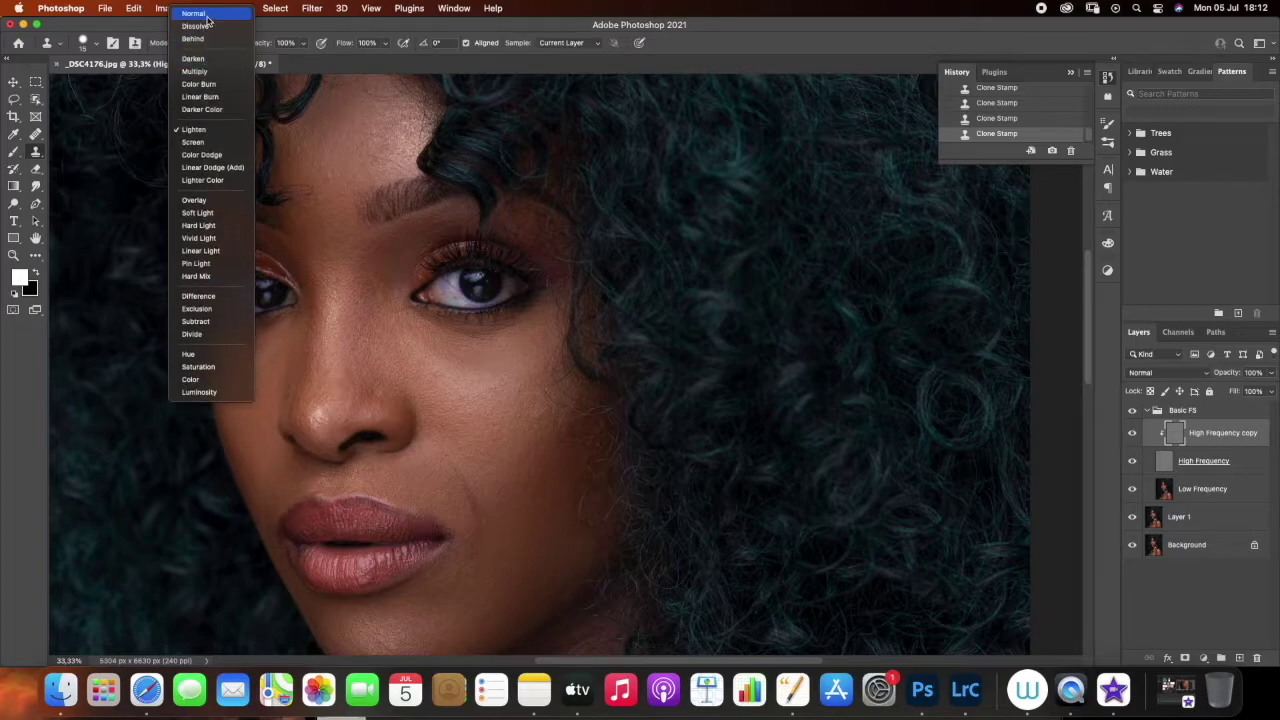
{"action": "left_click", "coordinate": [200, 12]}
Switch the High Frequency copy layer off and on to compare the face with and without the retouching
{"action": "left_click", "coordinate": [1133, 433]}
{"action": "left_click", "coordinate": [1133, 433]}
{"action": "left_click", "coordinate": [1133, 433]}
{"action": "left_click", "coordinate": [1133, 433]}
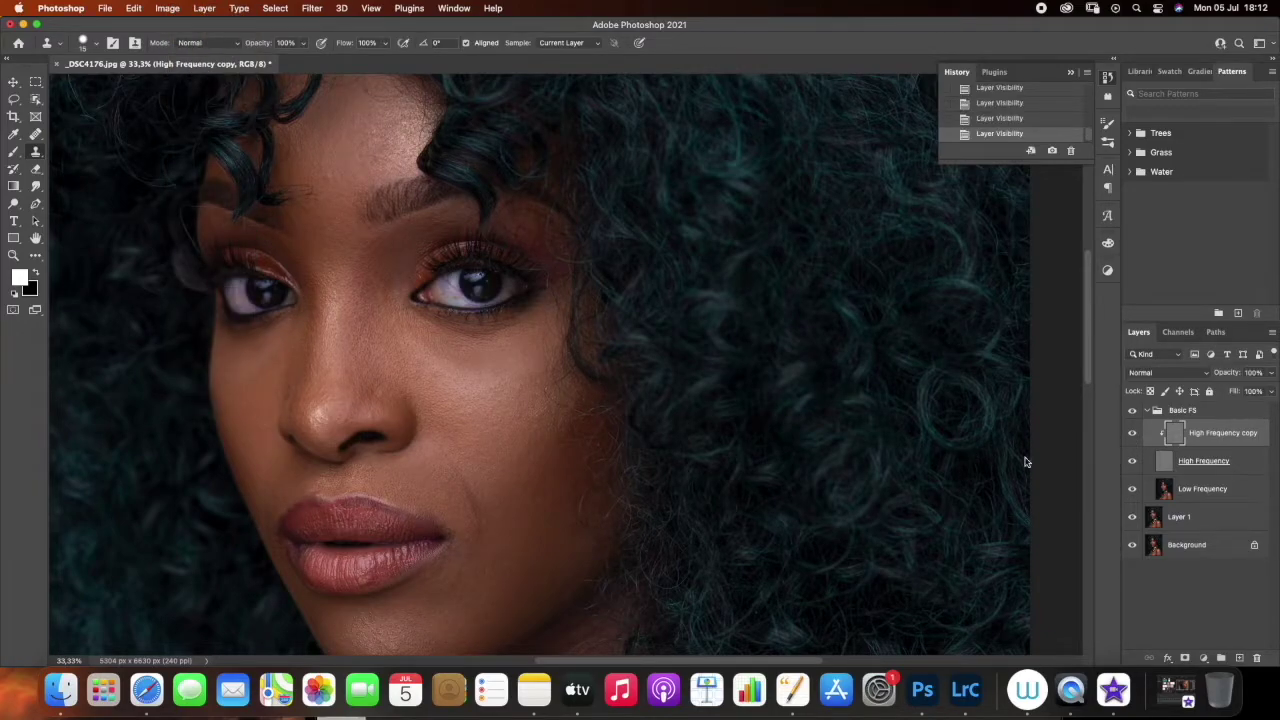
Clone out a spot on the outer cheek and one on the upper chest beside the necklace
{"action": "left_click_drag", "start_coordinate": [595, 448], "coordinate": [586, 452]}
{"action": "scroll", "coordinate": [390, 422], "scroll_direction": "down", "scroll_amount": 8}
{"action": "left_click", "coordinate": [566, 448]}
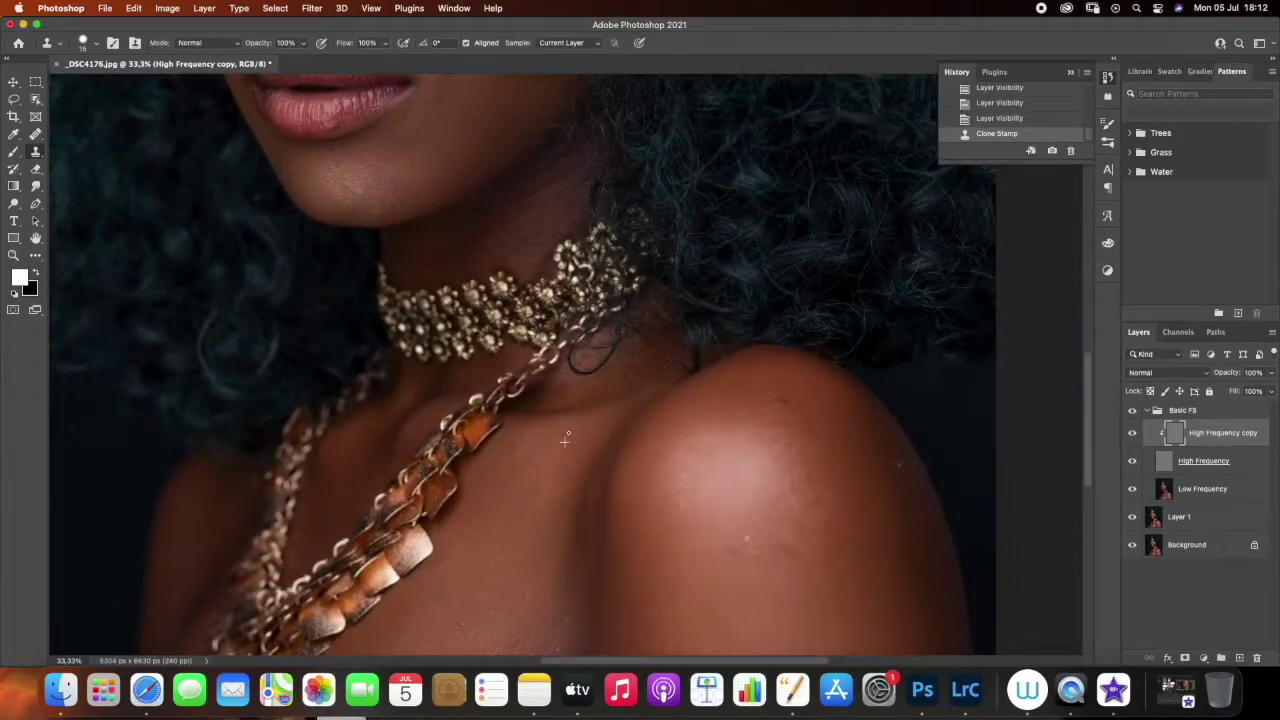
Change the High Frequency copy layer's blend mode to Linear Light for the body retouching
{"action": "scroll", "coordinate": [647, 548], "scroll_direction": "down", "scroll_amount": 3}
{"action": "left_click", "coordinate": [1168, 372]}
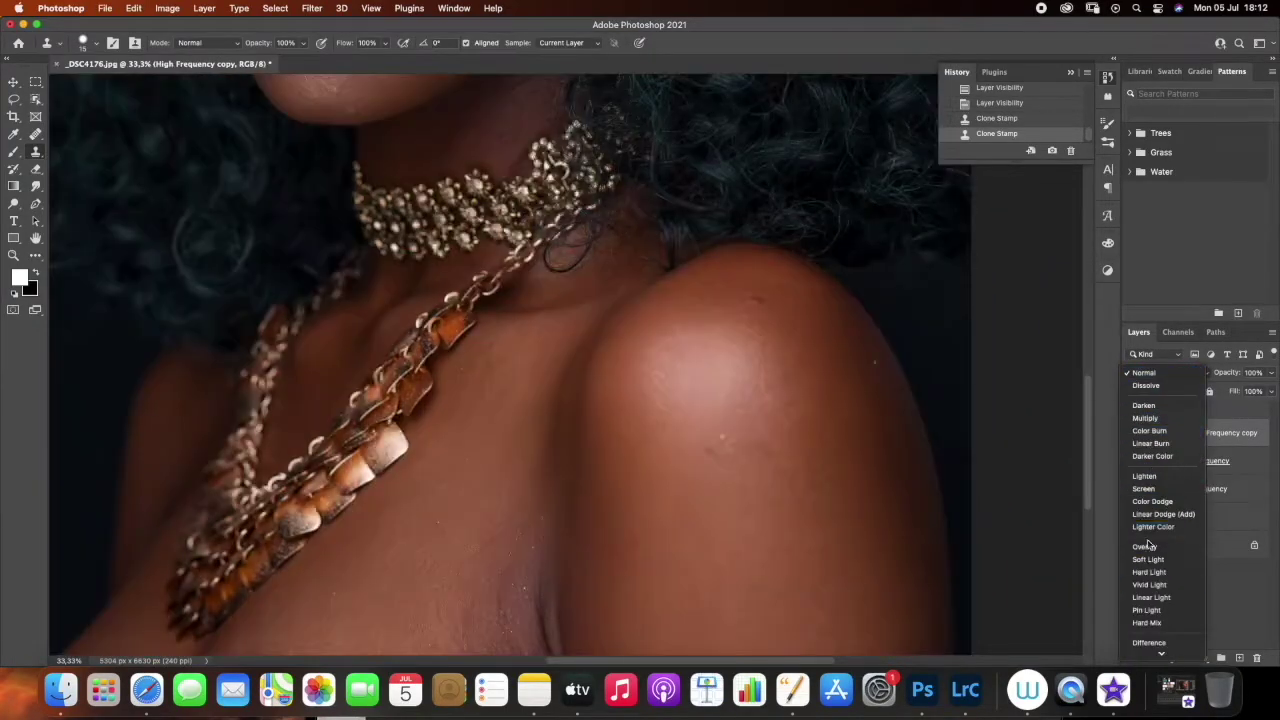
{"action": "left_click", "coordinate": [1160, 603]}
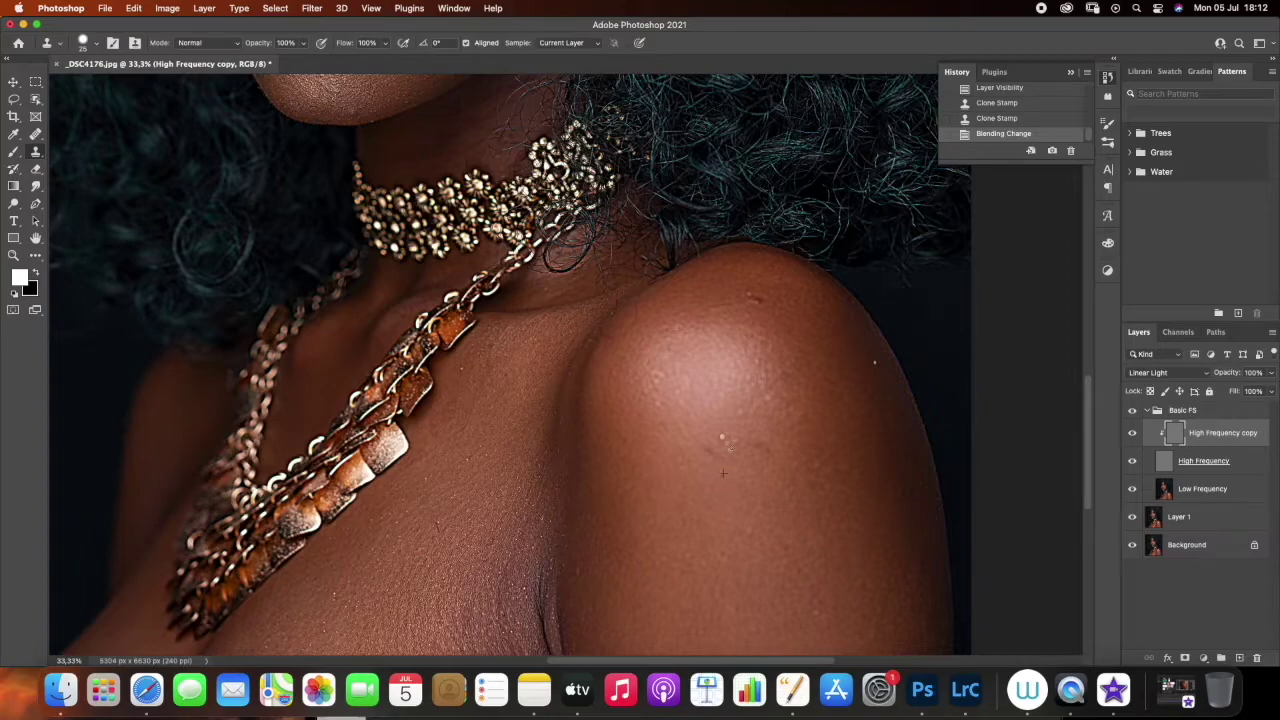
Clone out the bumps and marks on the shoulder and upper arm
{"action": "left_click", "coordinate": [721, 437]}
{"action": "left_click", "coordinate": [733, 413]}
{"action": "left_click", "coordinate": [714, 424]}
{"action": "left_click", "coordinate": [751, 470]}
{"action": "left_click", "coordinate": [759, 316], "text": "alt"}
{"action": "left_click", "coordinate": [755, 300]}
{"action": "left_click_drag", "start_coordinate": [756, 298], "coordinate": [786, 303]}
{"action": "left_click", "coordinate": [814, 548], "text": "alt"}
{"action": "mouse_move", "coordinate": [810, 600]}
{"action": "left_mouse_down"}
{"action": "mouse_move", "coordinate": [818, 615]}
{"action": "mouse_move", "coordinate": [816, 600]}
{"action": "left_mouse_up"}
Clone smooth texture over the spots on the chest beside the necklace and down towards the armpit
{"action": "left_click", "coordinate": [457, 376], "text": "alt"}
{"action": "left_click_drag", "start_coordinate": [461, 366], "coordinate": [459, 378]}
{"action": "left_click", "coordinate": [460, 500], "text": "alt"}
{"action": "left_click", "coordinate": [446, 534]}
{"action": "mouse_move", "coordinate": [446, 552]}
{"action": "left_mouse_down"}
{"action": "mouse_move", "coordinate": [503, 558]}
{"action": "mouse_move", "coordinate": [500, 600]}
{"action": "left_mouse_up"}
{"action": "left_click", "coordinate": [484, 614]}
{"action": "left_click_drag", "start_coordinate": [498, 625], "coordinate": [508, 614]}
Clone out the remaining uneven texture around the jawline and lower cheek
{"action": "scroll", "coordinate": [500, 385], "scroll_direction": "up", "scroll_amount": 5}
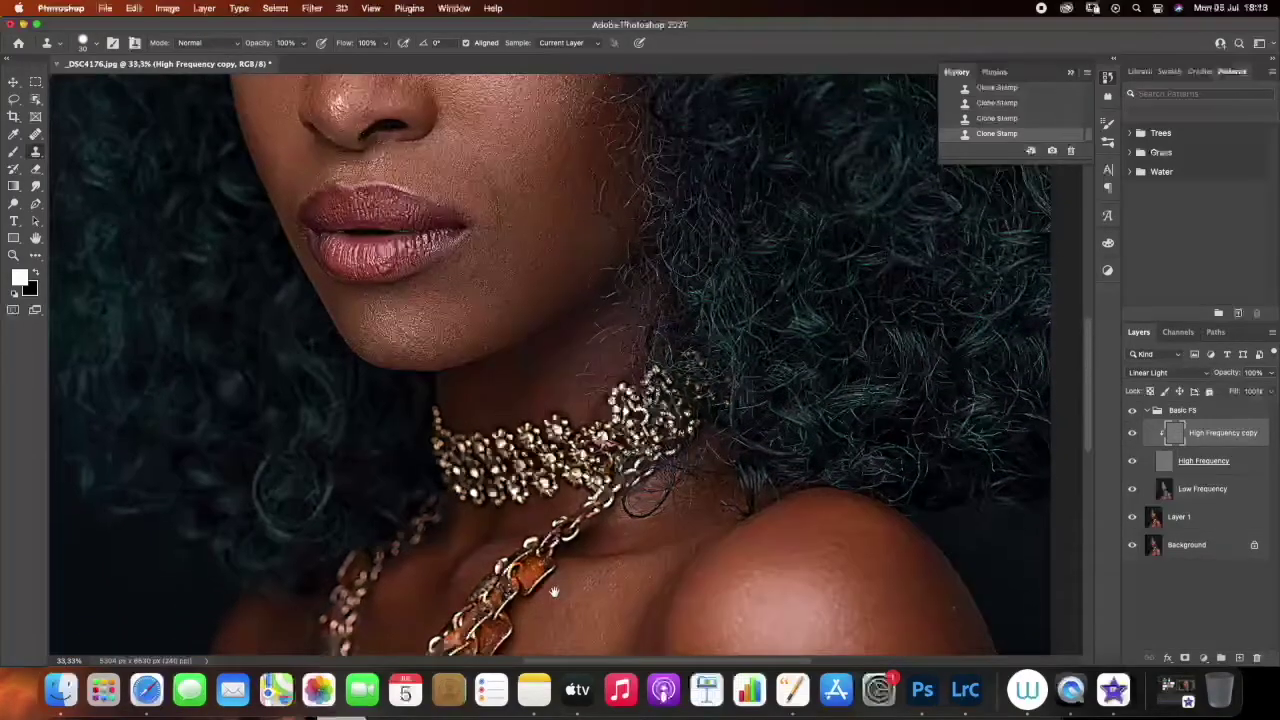
{"action": "left_click", "coordinate": [515, 410], "text": "alt"}
{"action": "left_click", "coordinate": [520, 399]}
{"action": "left_click", "coordinate": [537, 375]}
{"action": "left_click", "coordinate": [507, 376]}
{"action": "left_click", "coordinate": [547, 360]}
{"action": "left_click", "coordinate": [555, 369], "text": "alt"}
{"action": "left_click", "coordinate": [560, 357]}
{"action": "left_click", "coordinate": [543, 359]}
{"action": "mouse_move", "coordinate": [543, 391]}
{"action": "left_mouse_down"}
{"action": "mouse_move", "coordinate": [506, 341]}
{"action": "mouse_move", "coordinate": [519, 414]}
{"action": "mouse_move", "coordinate": [482, 411]}
{"action": "mouse_move", "coordinate": [535, 377]}
{"action": "left_mouse_up"}
{"action": "left_click", "coordinate": [549, 404], "text": "alt"}
{"action": "left_click", "coordinate": [540, 399], "text": "alt"}
Clone over the remaining texture flaws beside the corner of the mouth and at the tip of the chin
{"action": "scroll", "coordinate": [505, 300], "scroll_direction": "up", "scroll_amount": 3}
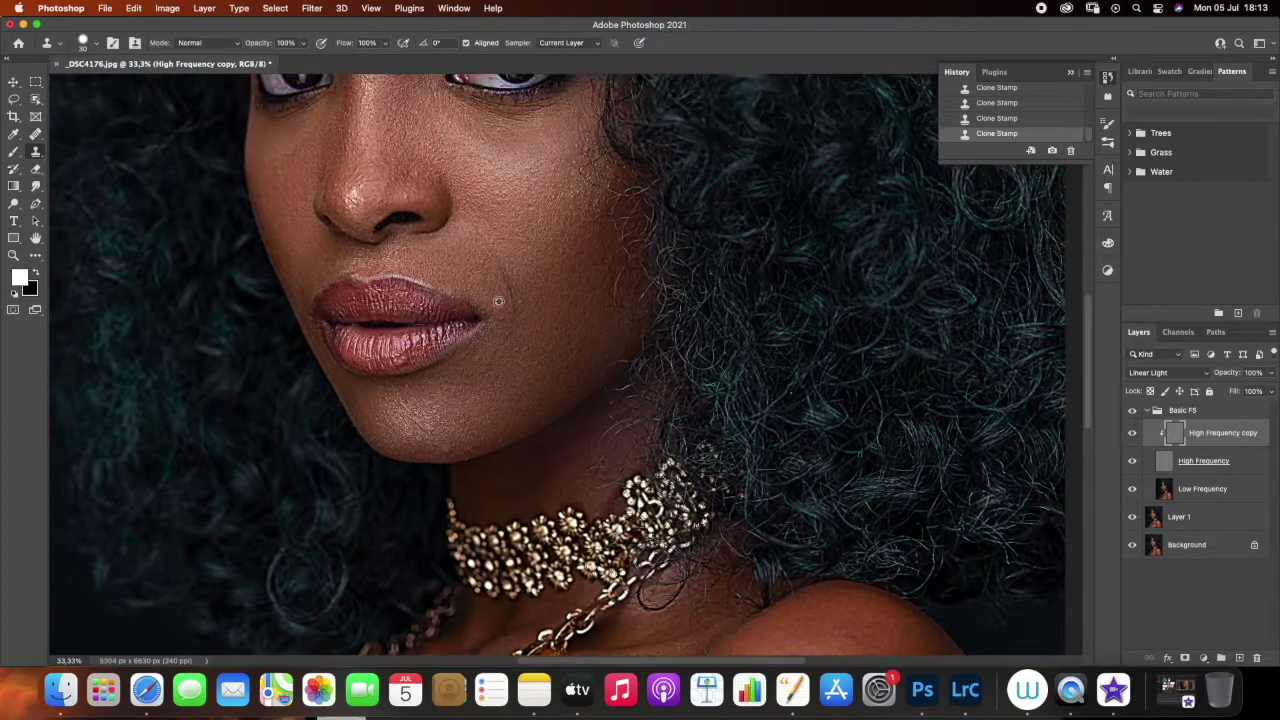
{"action": "mouse_move", "coordinate": [509, 288]}
{"action": "left_mouse_down"}
{"action": "mouse_move", "coordinate": [519, 307]}
{"action": "mouse_move", "coordinate": [495, 275]}
{"action": "left_mouse_up"}
{"action": "left_click", "coordinate": [534, 306], "text": "alt"}
{"action": "left_click", "coordinate": [511, 319], "text": "alt"}
{"action": "left_click", "coordinate": [542, 336], "text": "alt"}
{"action": "left_click_drag", "start_coordinate": [506, 321], "coordinate": [503, 319]}
{"action": "left_click_drag", "start_coordinate": [448, 452], "coordinate": [446, 450]}
{"action": "left_click_drag", "start_coordinate": [560, 283], "coordinate": [556, 369]}
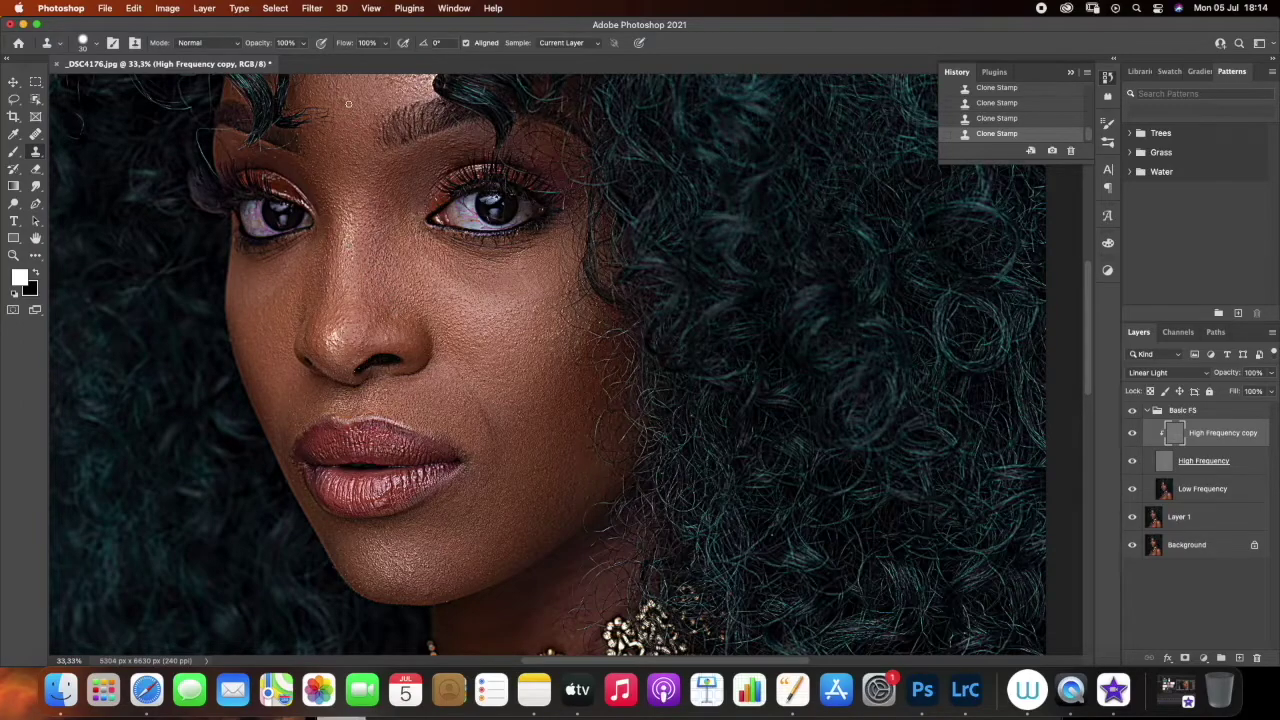
Fit the whole portrait in view and set the High Frequency copy layer's blend mode to Normal
{"action": "left_click", "coordinate": [13, 255]}
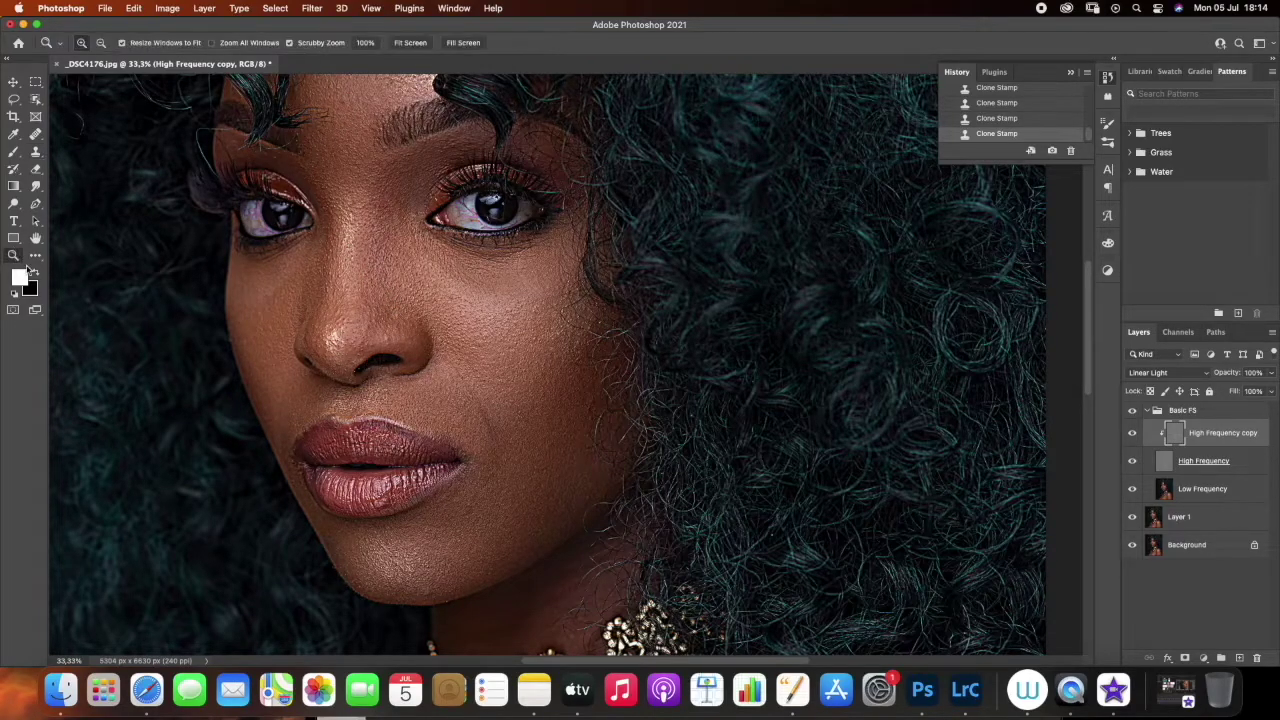
{"action": "right_click", "coordinate": [437, 312]}
{"action": "left_click", "coordinate": [440, 313]}
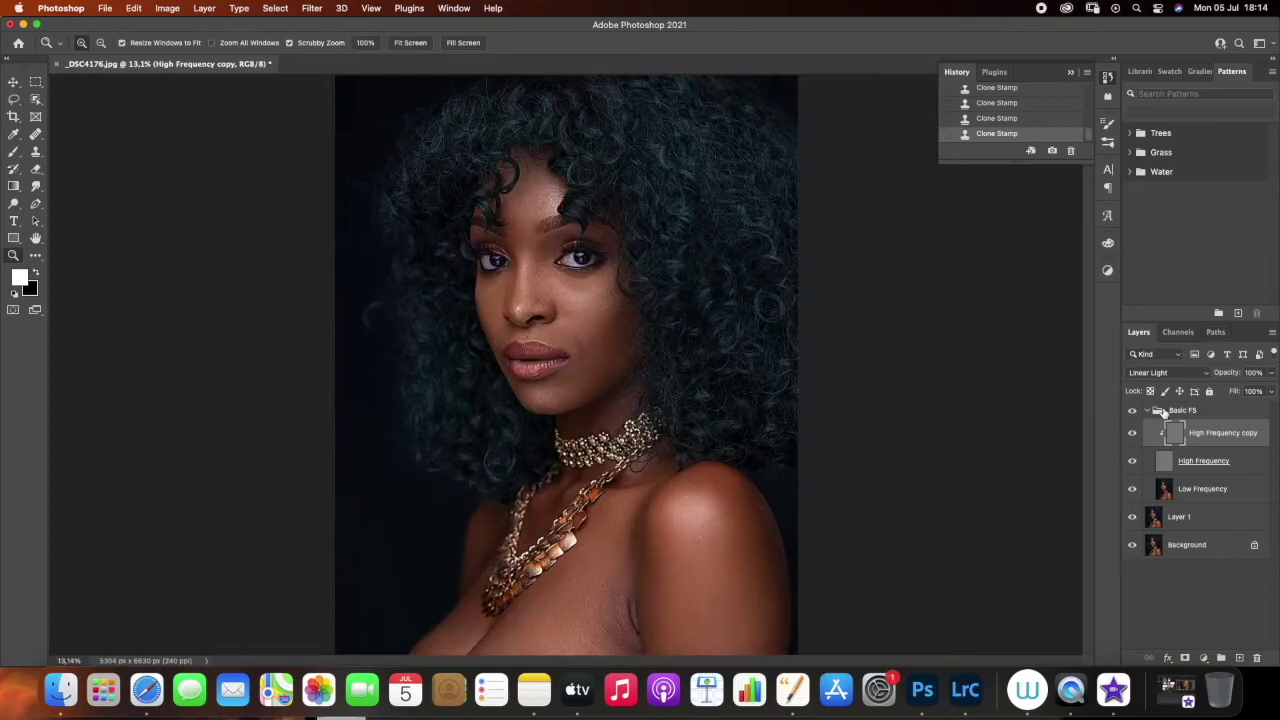
{"action": "left_click", "coordinate": [1162, 372]}
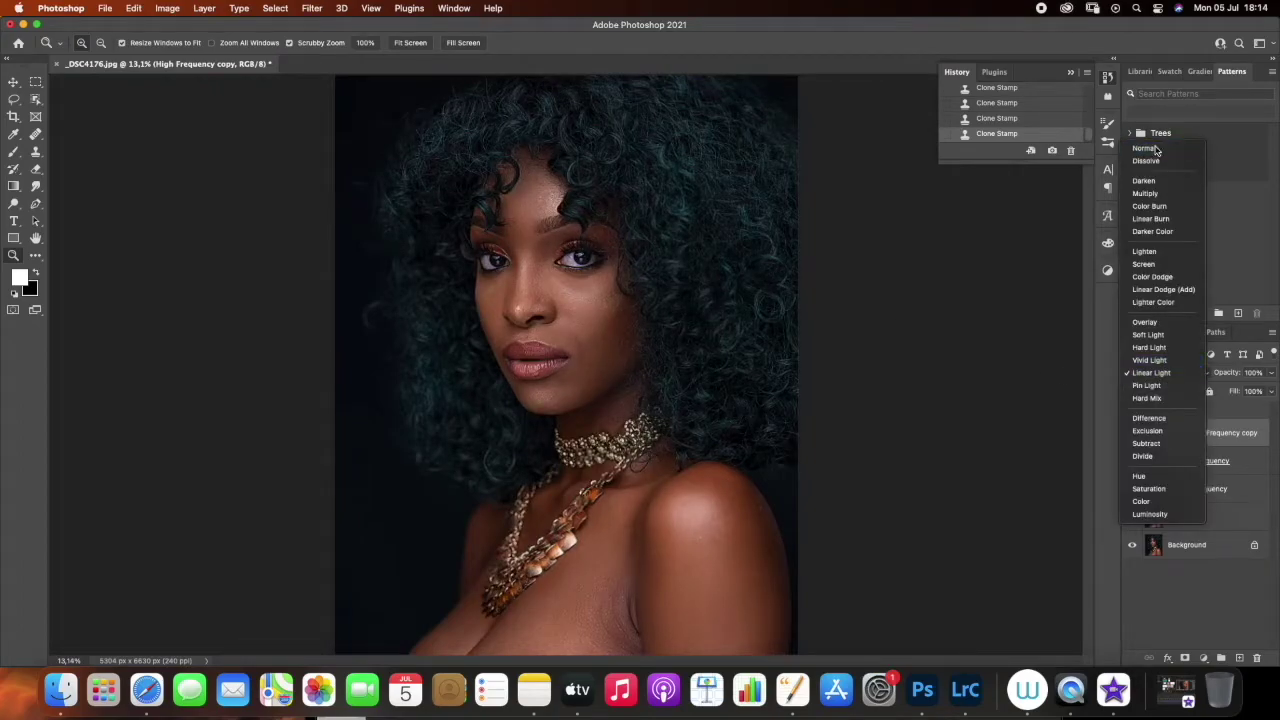
{"action": "left_click", "coordinate": [1160, 142]}
Compare the portrait with and without the Basic FS group's retouching
{"action": "left_click", "coordinate": [1133, 411]}
{"action": "left_click", "coordinate": [1133, 411]}
{"action": "left_click", "coordinate": [1133, 411]}
{"action": "left_click", "coordinate": [1132, 411]}
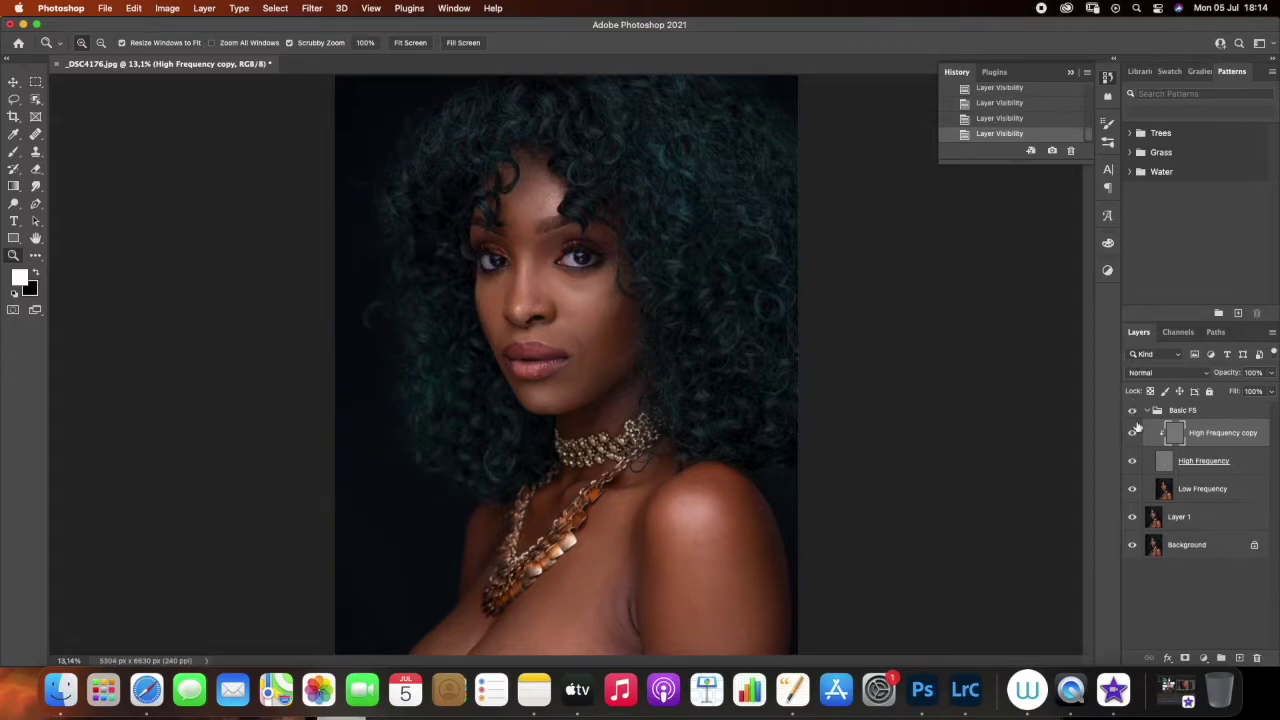
Add a Curves adjustment layer above the collapsed Basic FS group and raise its midtones to brighten the image
{"action": "left_click", "coordinate": [1147, 412]}
{"action": "left_click", "coordinate": [1203, 658]}
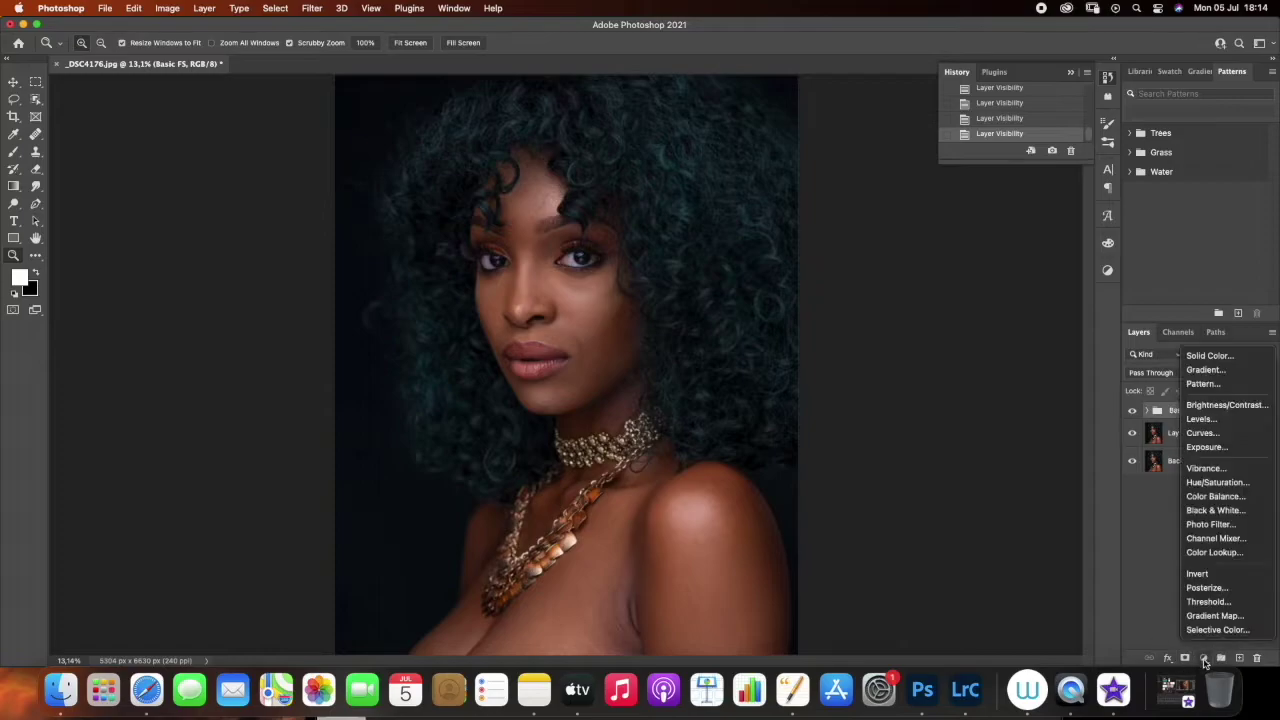
{"action": "left_click", "coordinate": [1213, 433]}
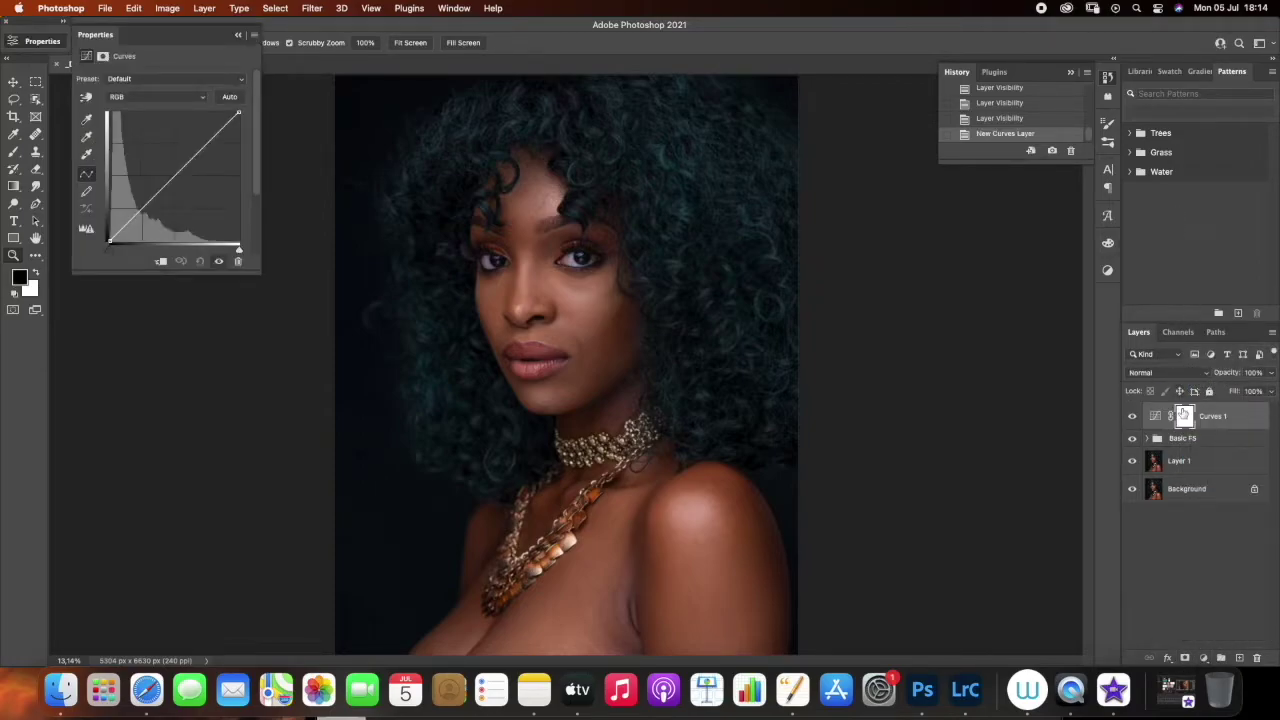
{"action": "key", "text": "x"}
{"action": "left_click_drag", "start_coordinate": [166, 34], "coordinate": [1002, 175]}
{"action": "left_click_drag", "start_coordinate": [1006, 317], "coordinate": [995, 305]}
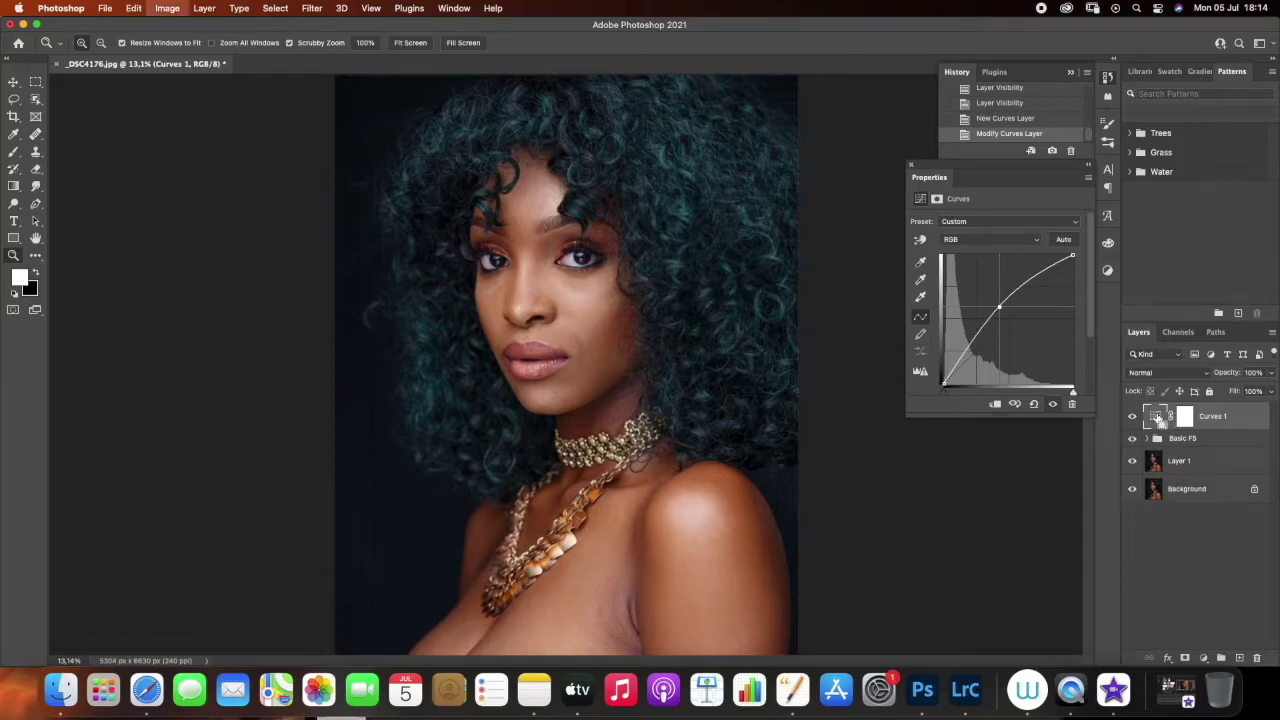
Invert the brightening Curves layer's mask to black and rename the layer Dodge
{"action": "left_click", "coordinate": [1185, 417]}
{"action": "key", "text": "super+i"}
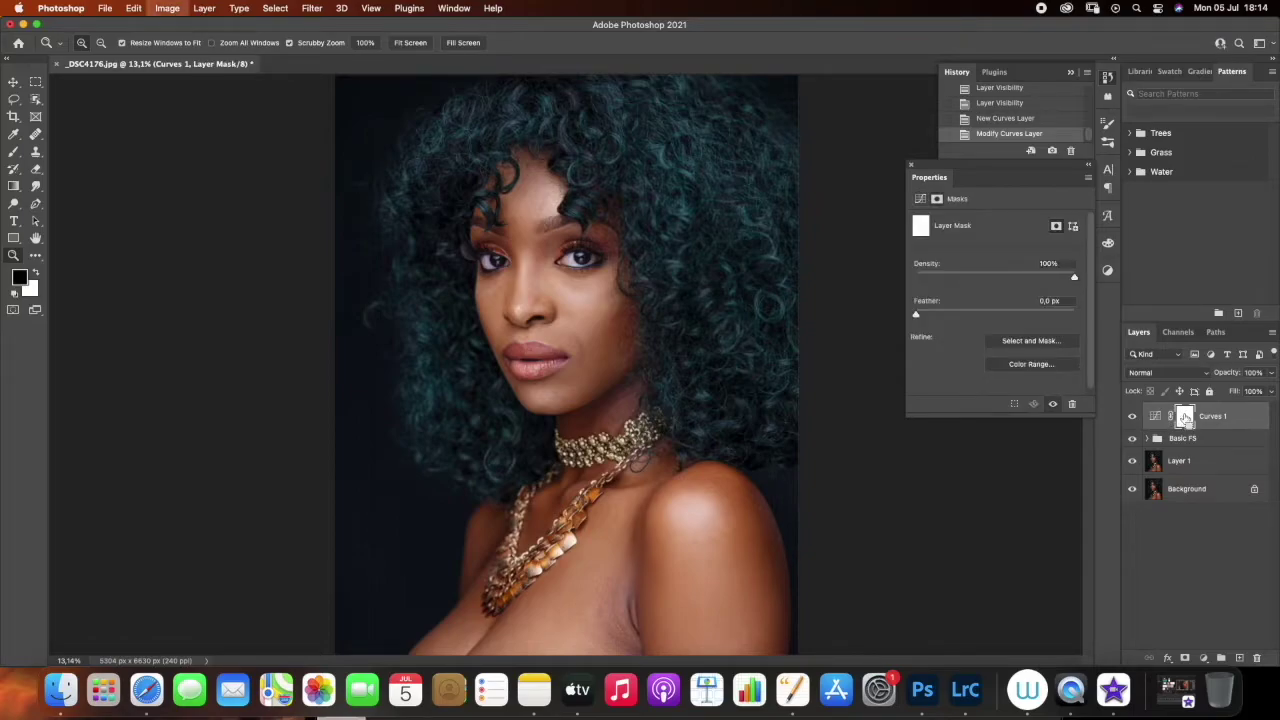
{"action": "double_click", "coordinate": [1213, 415]}
{"action": "type", "text": "Dodge"}
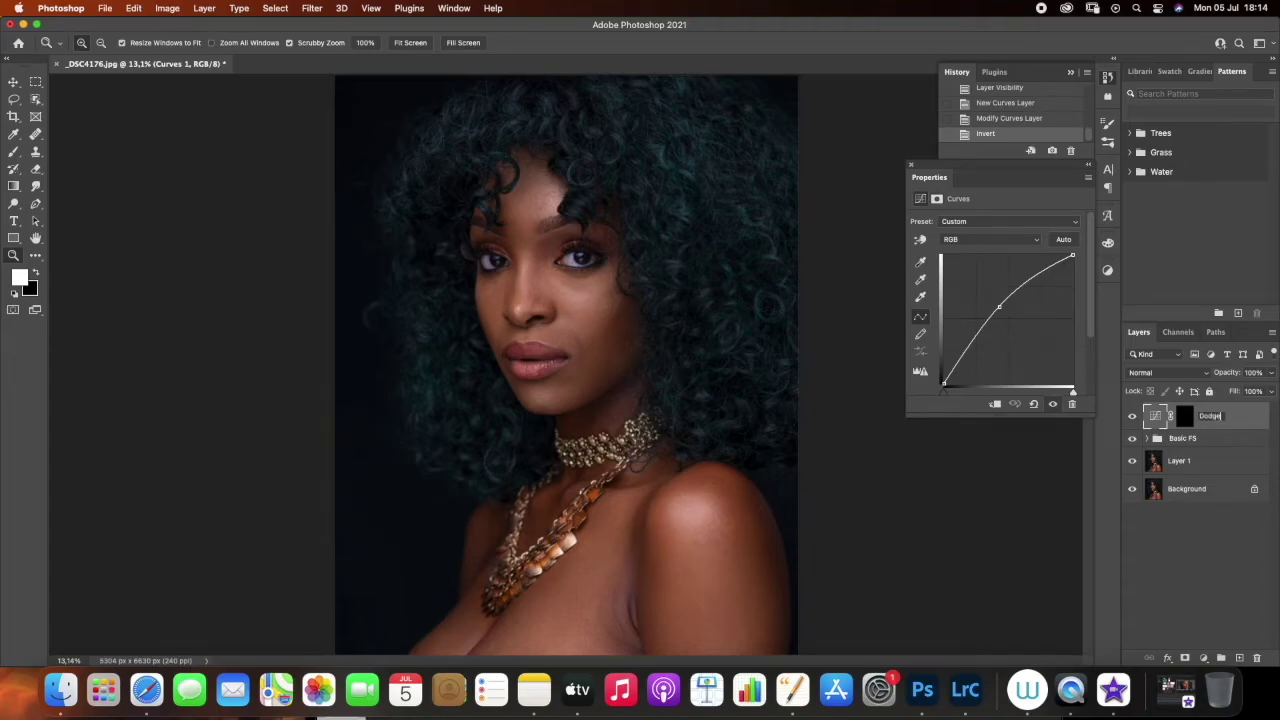
{"action": "key", "text": "Return"}
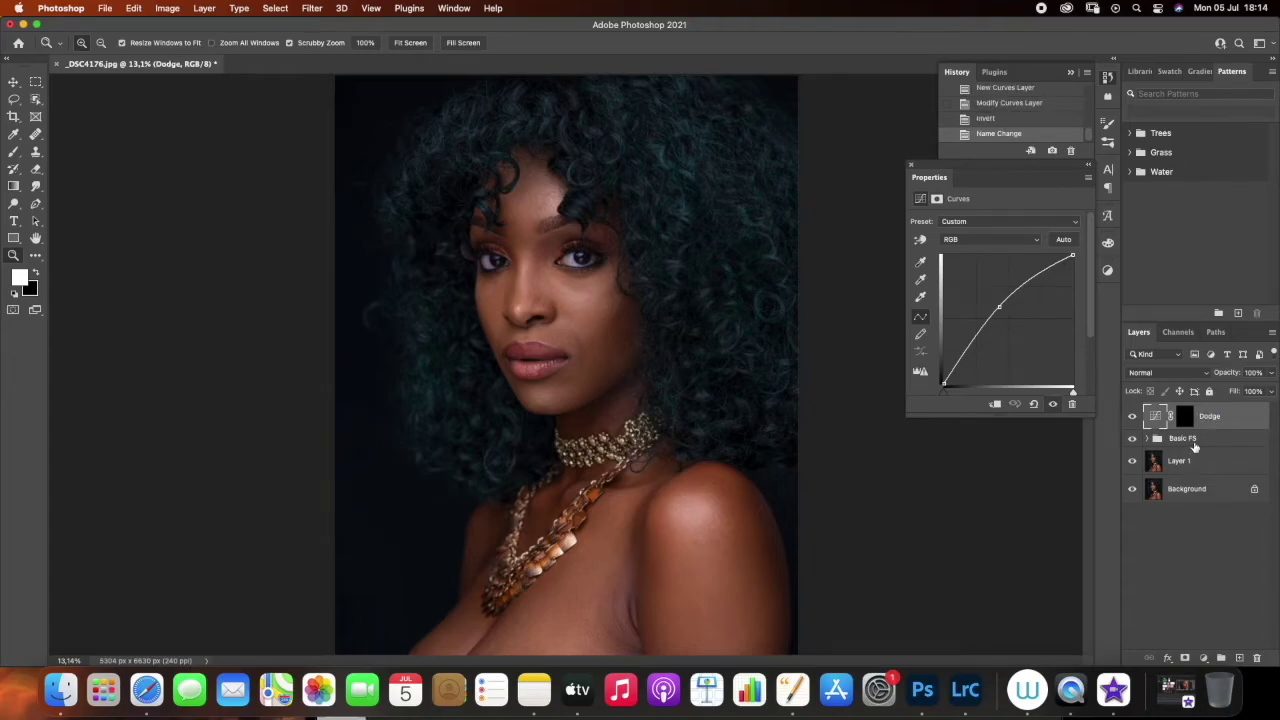
Add a second Curves adjustment layer directly above the Basic FS group and lower its midtones to darken the image
{"action": "left_click", "coordinate": [1195, 441]}
{"action": "left_click", "coordinate": [1207, 657]}
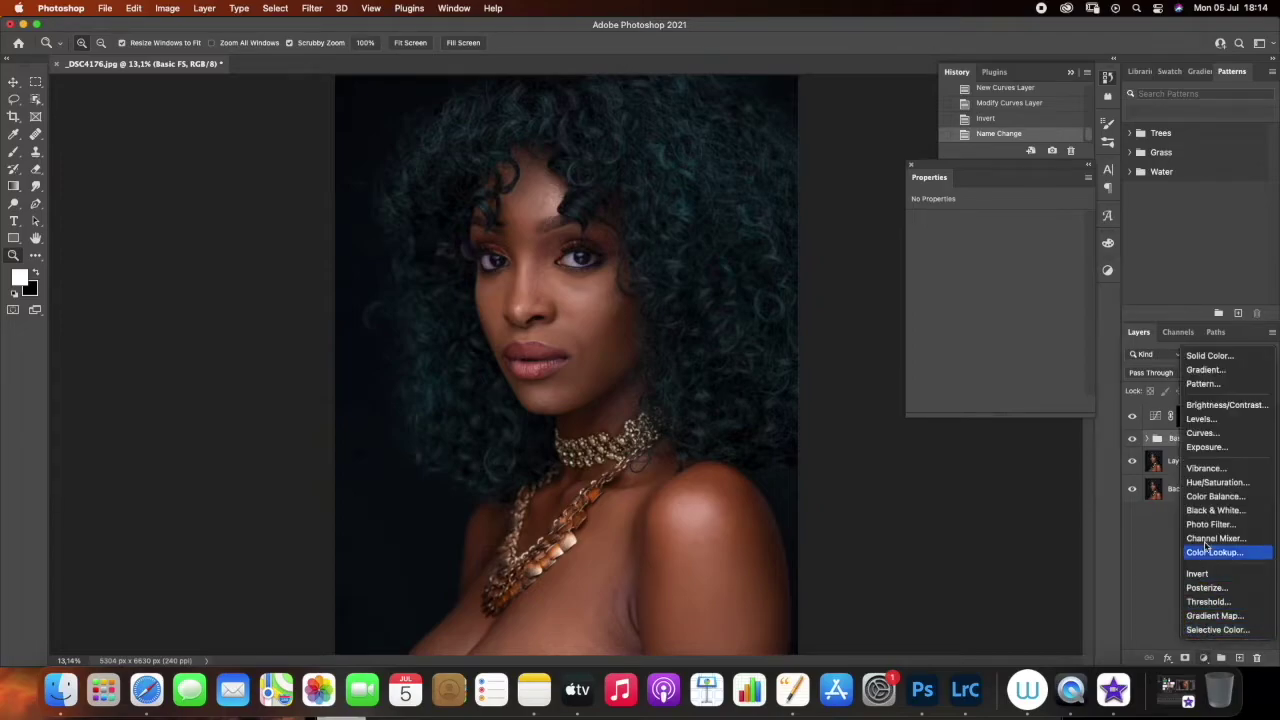
{"action": "left_click", "coordinate": [1210, 438]}
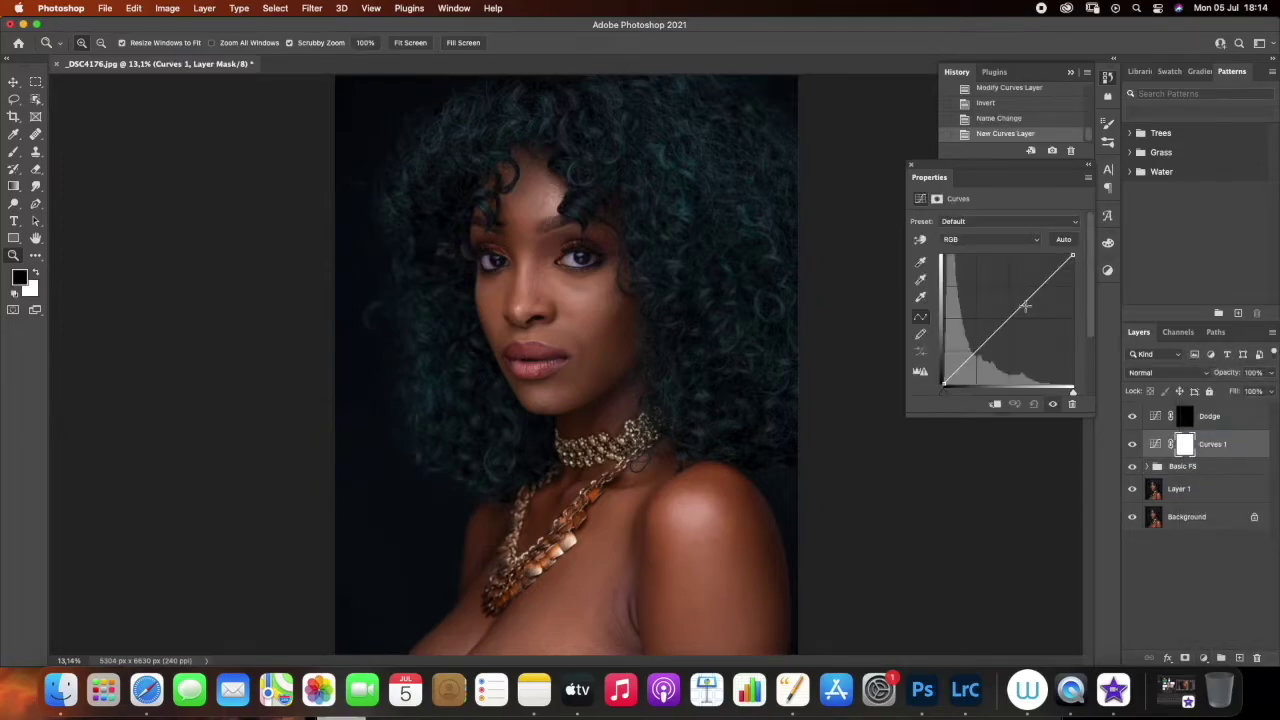
{"action": "left_click_drag", "start_coordinate": [1014, 323], "coordinate": [1015, 330]}
Invert the darkening Curves layer's mask to black and rename the layer Burn
{"action": "key", "text": "super+i"}
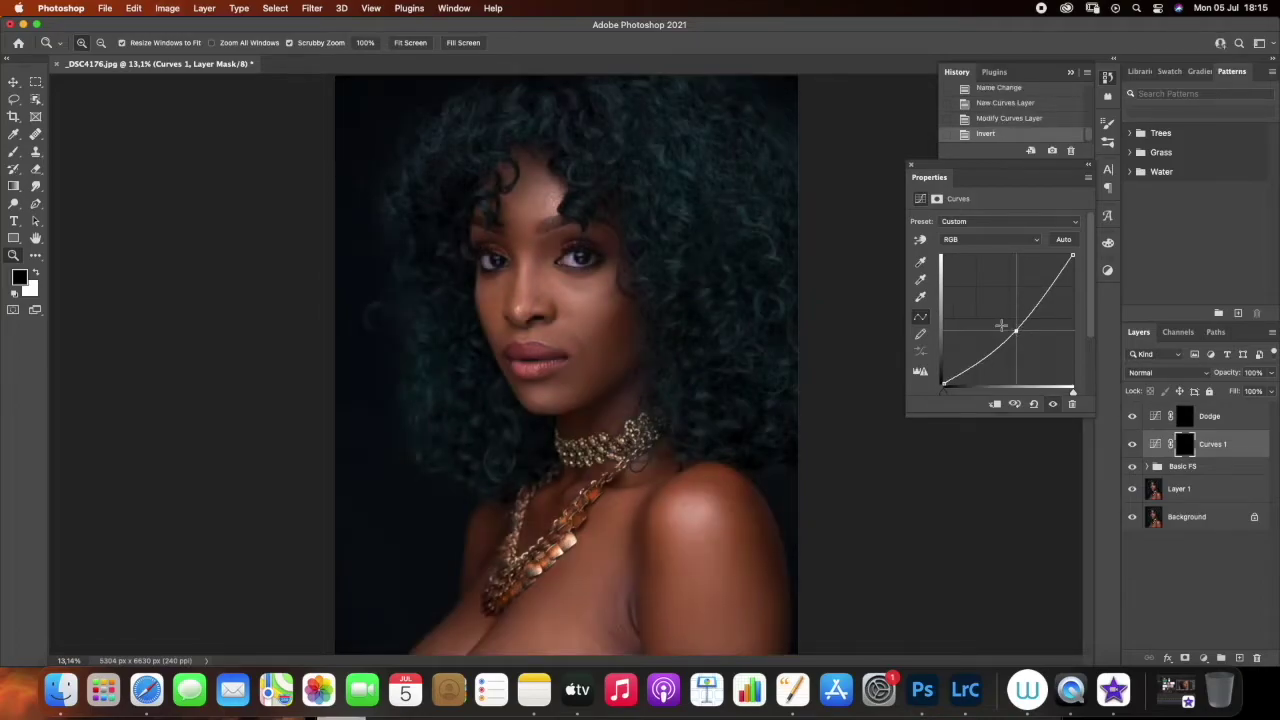
{"action": "double_click", "coordinate": [1212, 445]}
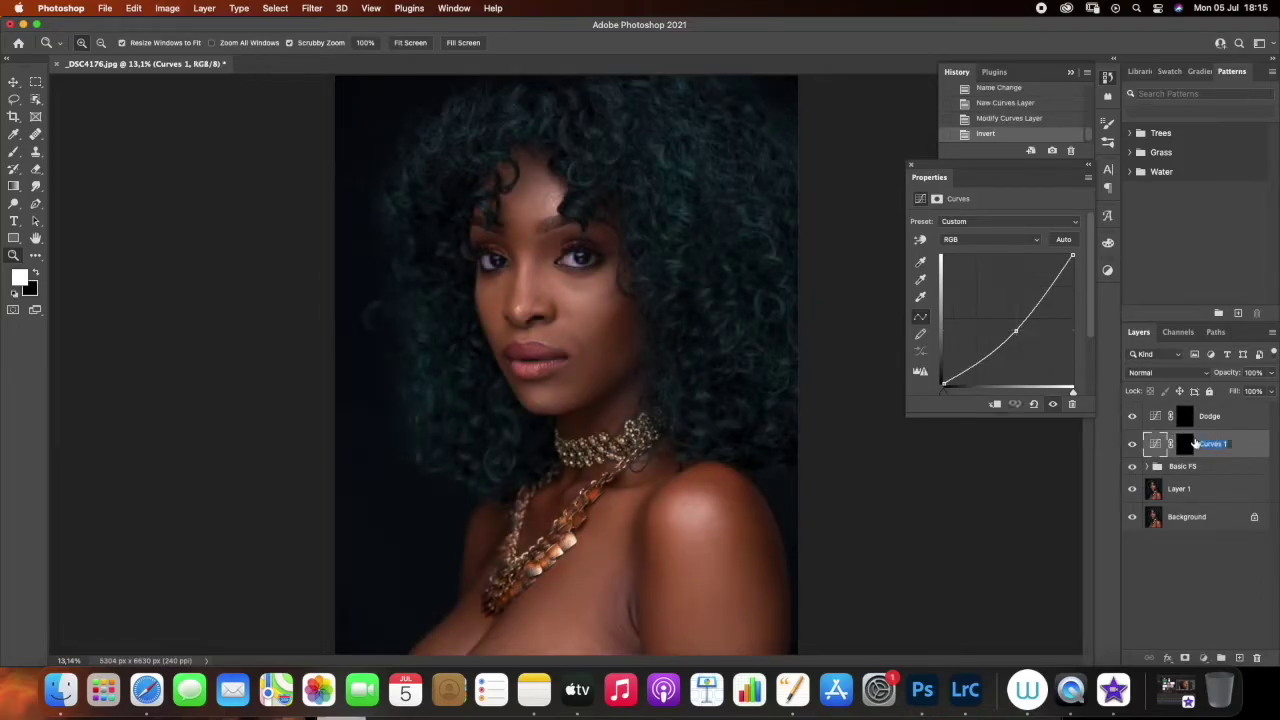
{"action": "type", "text": "Burn"}
{"action": "key", "text": "Return"}
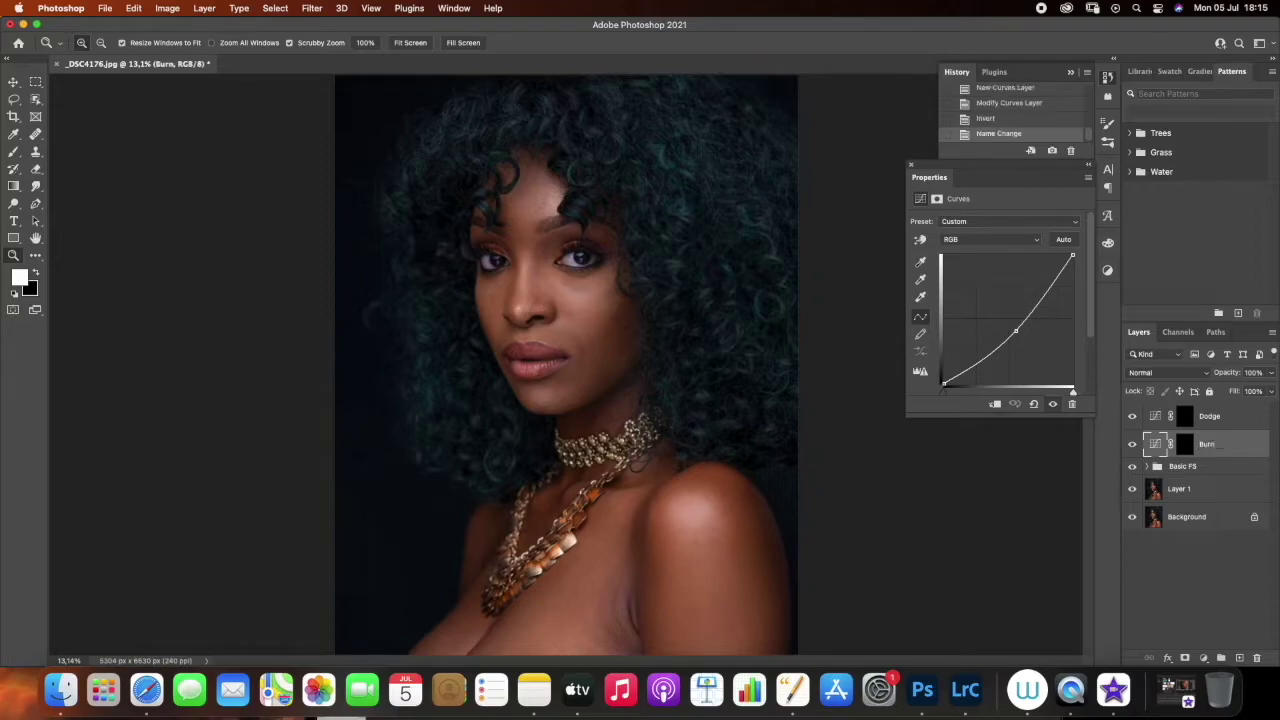
Group the Dodge and Burn layers and name the group Micro Dodge and Burn
{"action": "left_click", "coordinate": [1235, 424], "text": "shift"}
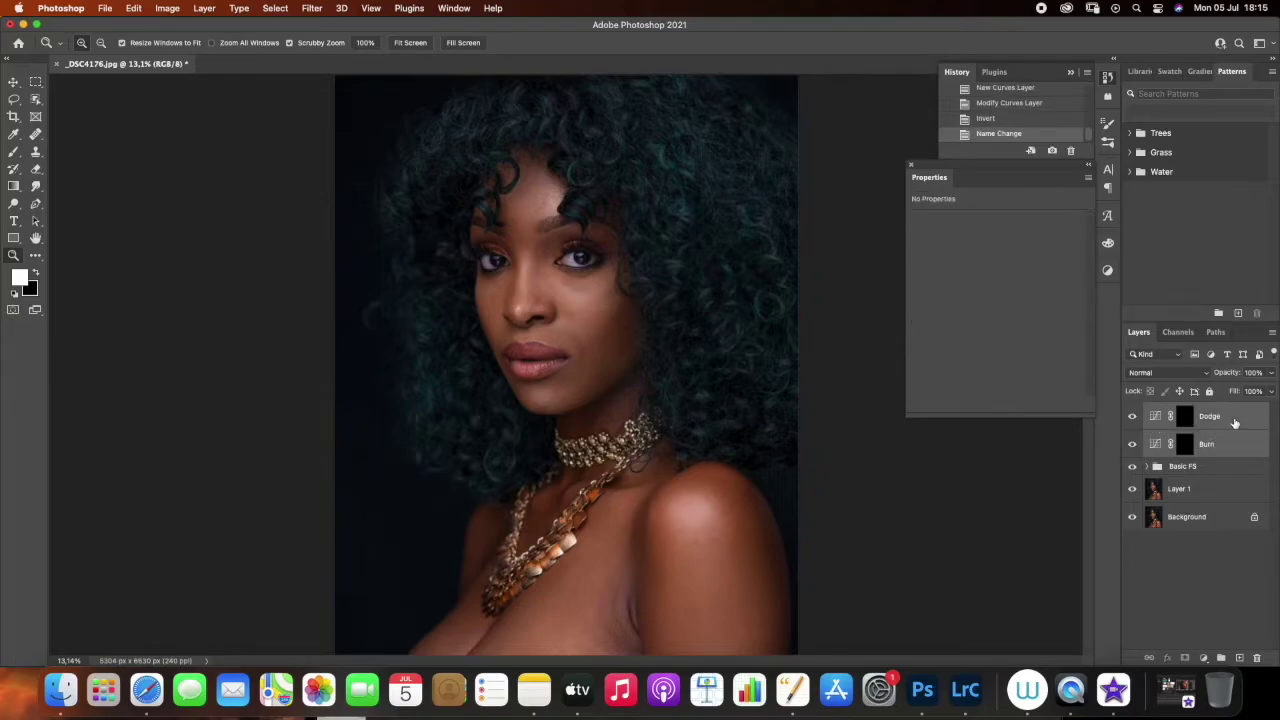
{"action": "key", "text": "super+g"}
{"action": "double_click", "coordinate": [1182, 410]}
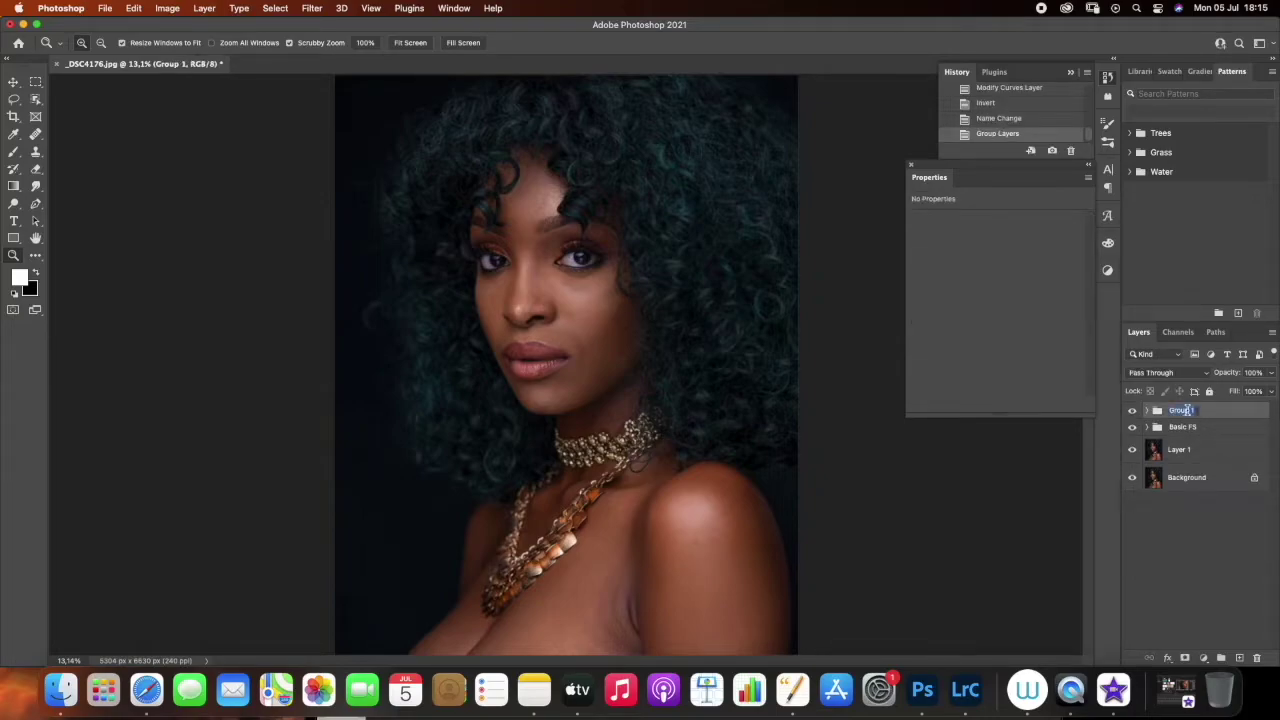
{"action": "type", "text": "Micro Dodge and Burn"}
{"action": "key", "text": "Return"}
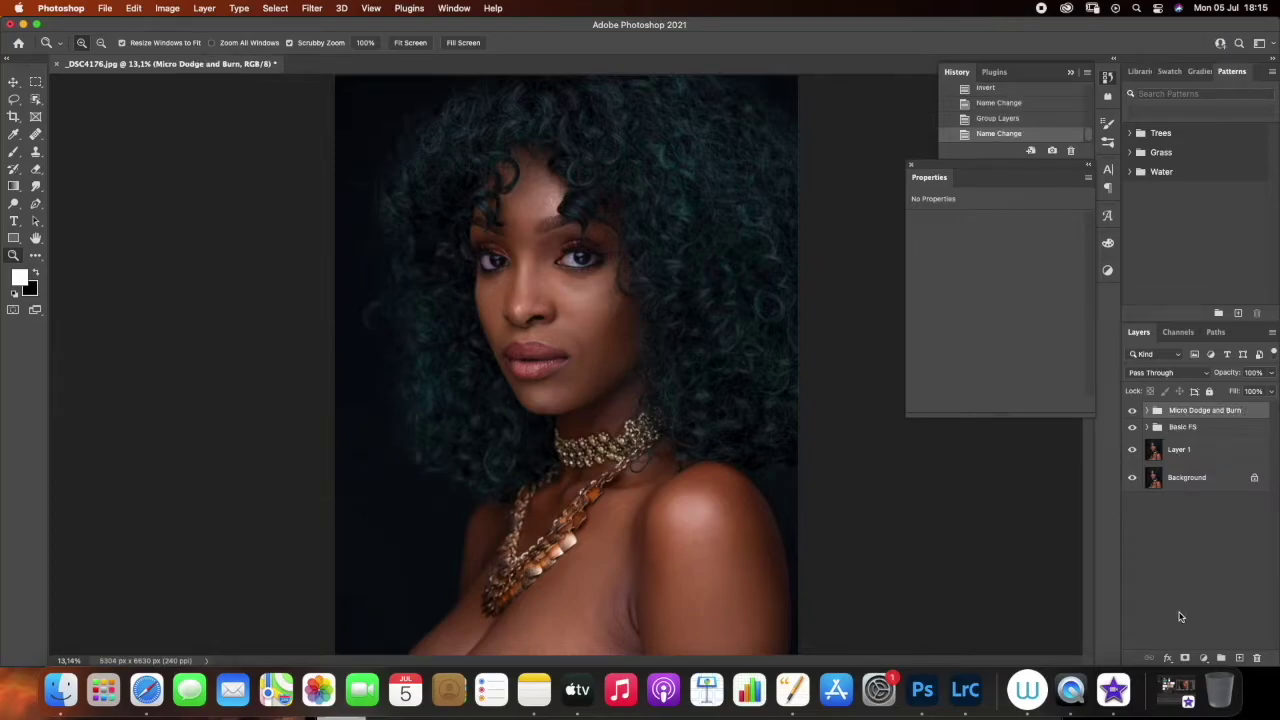
Add a Levels adjustment layer on top and a Gradient Map layer between it and the Micro Dodge and Burn group
{"action": "left_click", "coordinate": [1203, 658]}
{"action": "left_click", "coordinate": [1201, 419]}
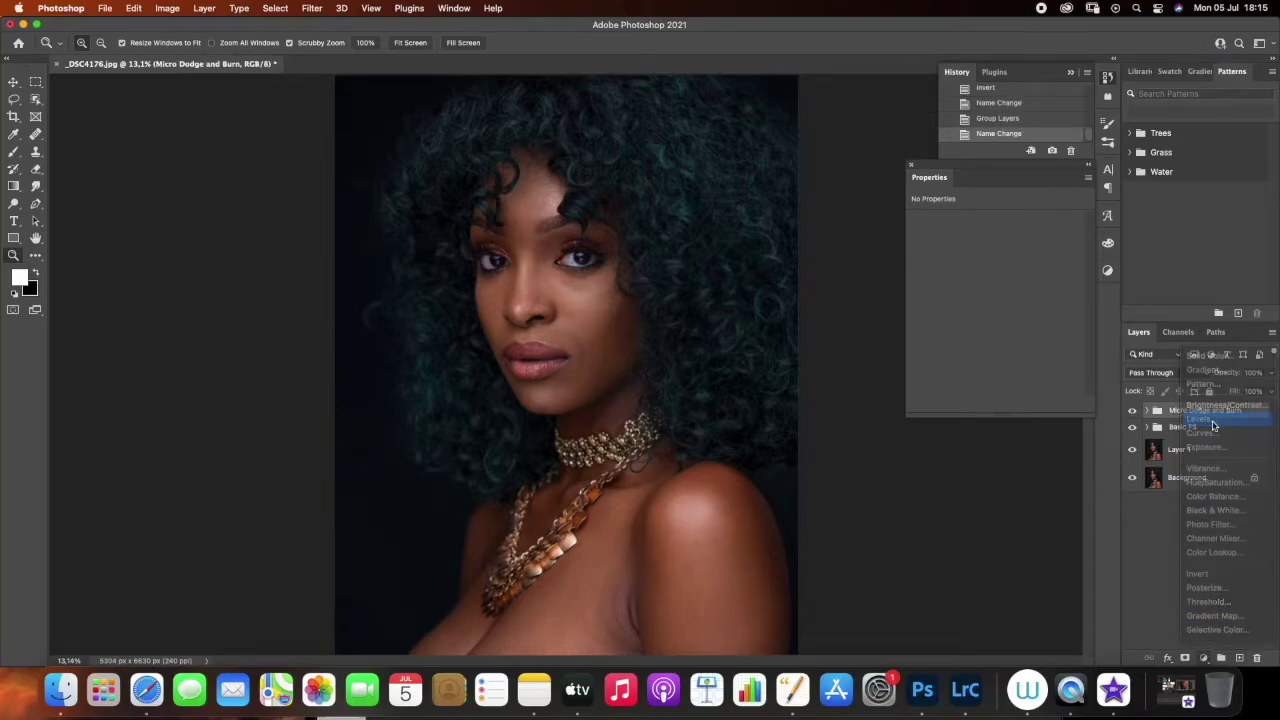
{"action": "left_click", "coordinate": [1209, 440]}
{"action": "left_click", "coordinate": [1203, 658]}
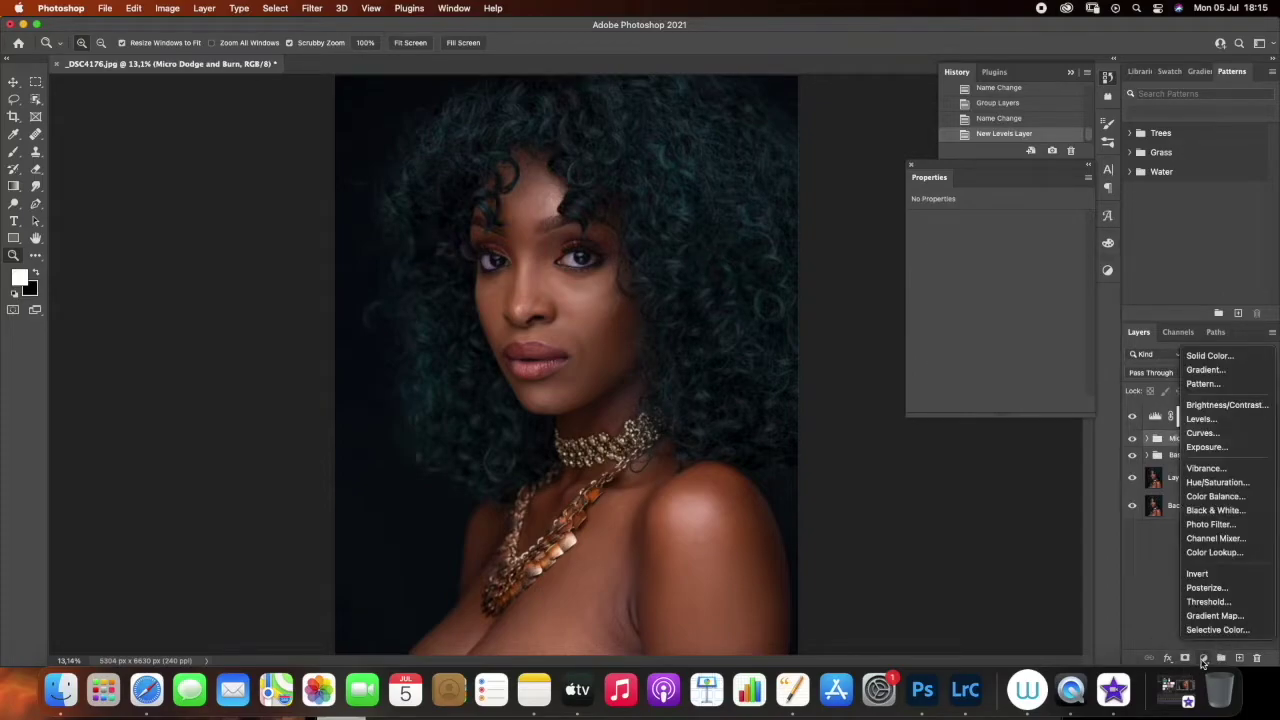
{"action": "left_click", "coordinate": [1156, 626]}
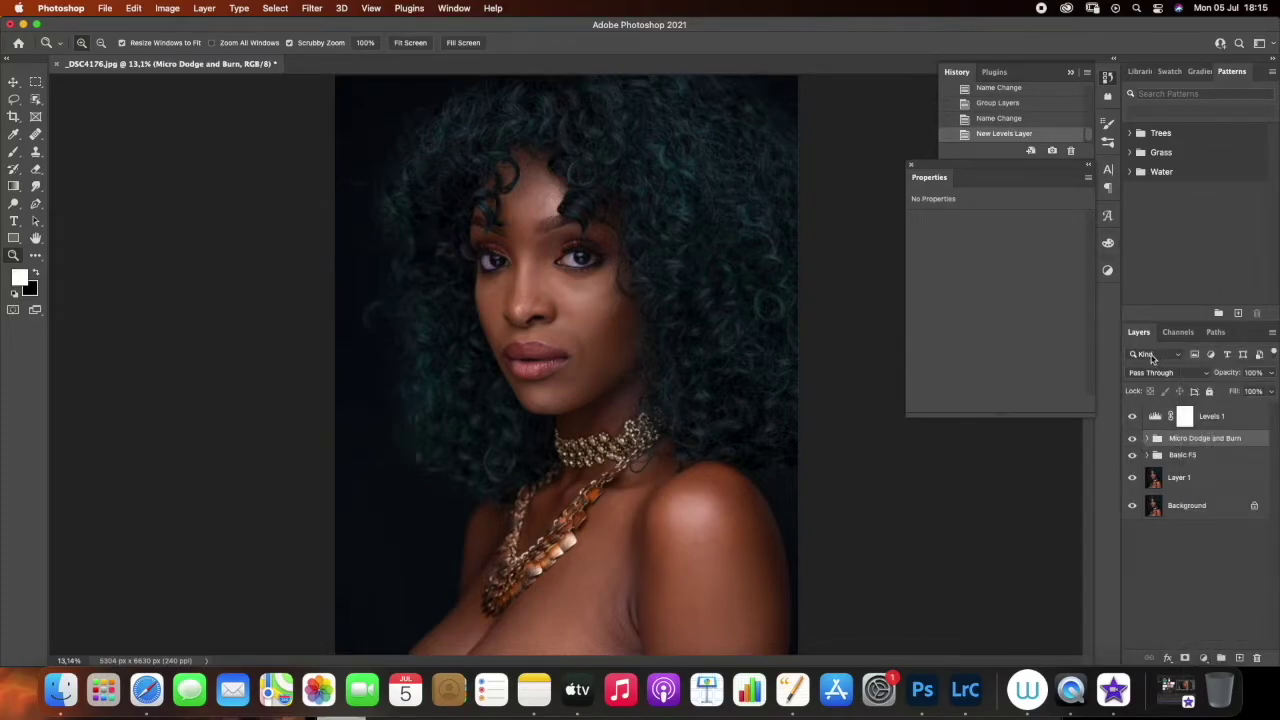
{"action": "left_click", "coordinate": [1107, 272]}
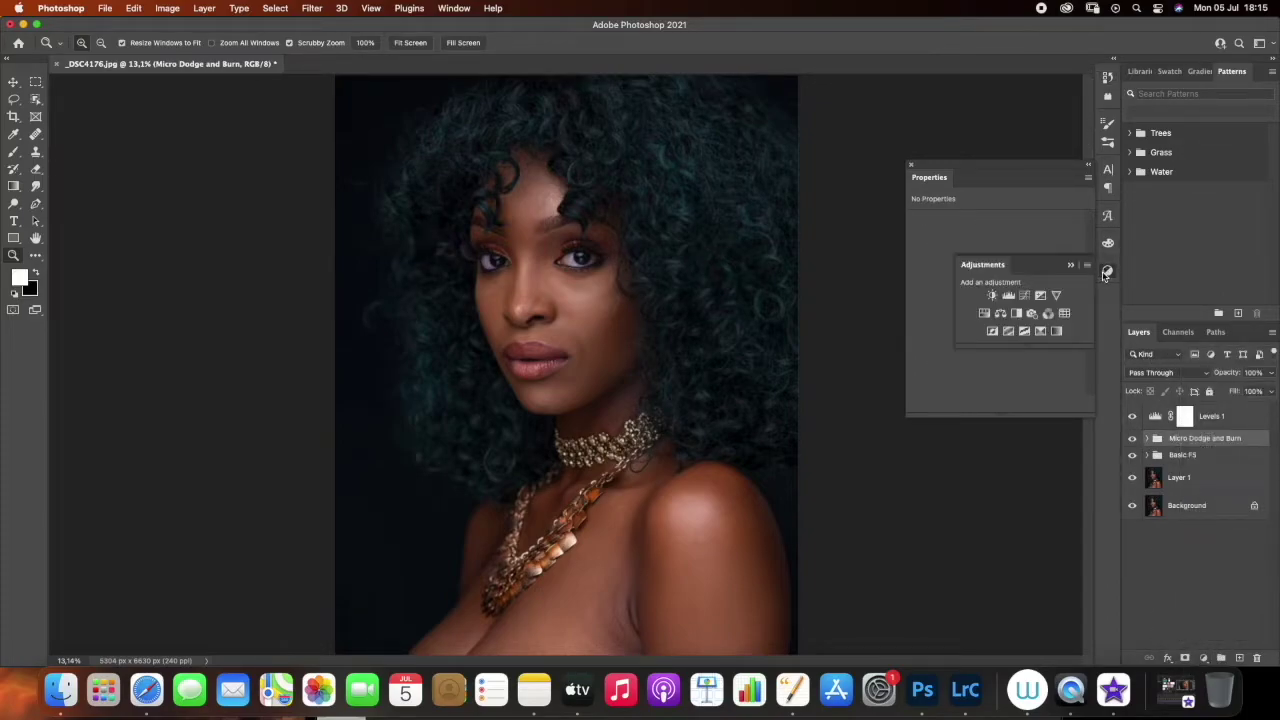
{"action": "left_click", "coordinate": [1056, 331]}
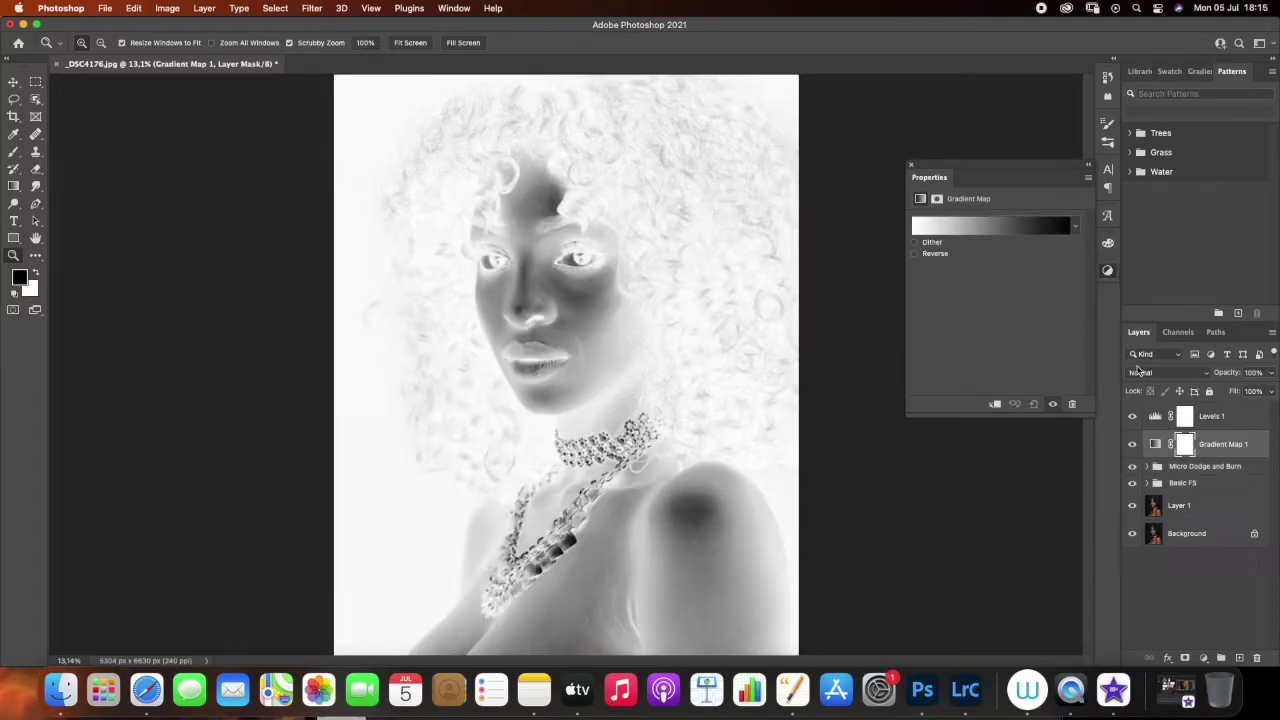
Apply the Black, White preset from Basics to the Gradient Map
{"action": "left_click", "coordinate": [1010, 227]}
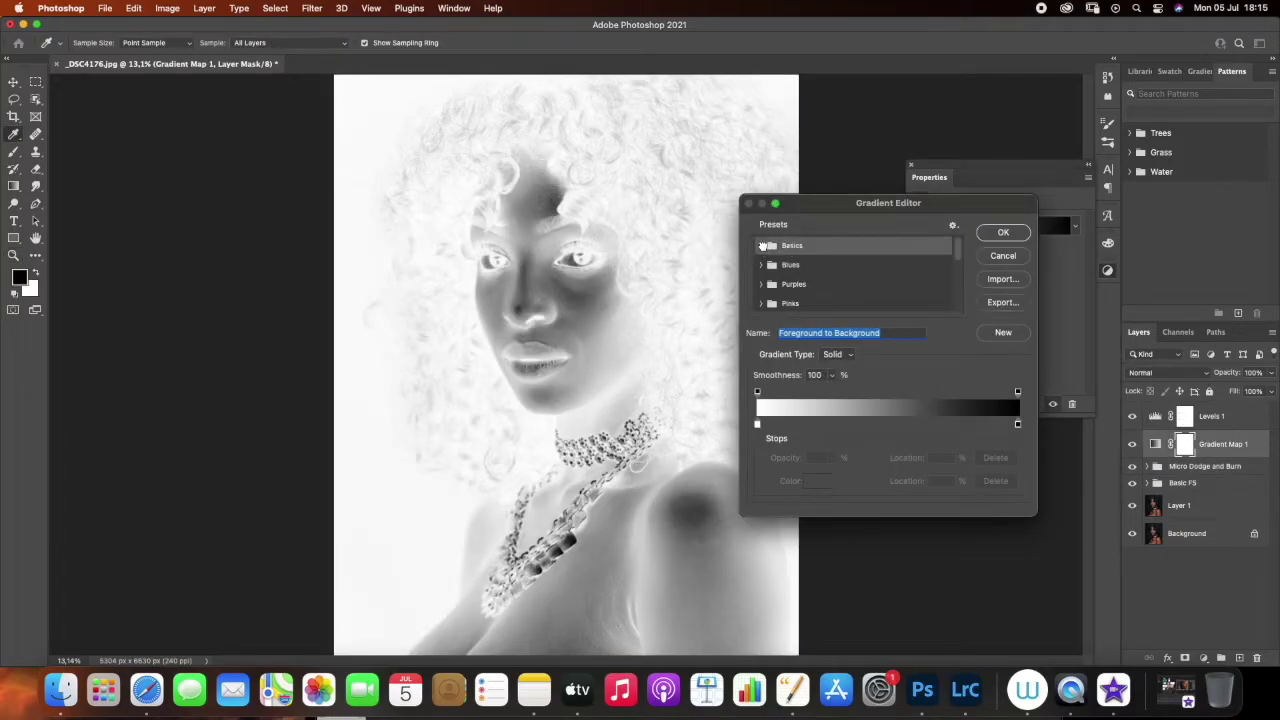
{"action": "left_click", "coordinate": [763, 246]}
{"action": "left_click", "coordinate": [821, 266]}
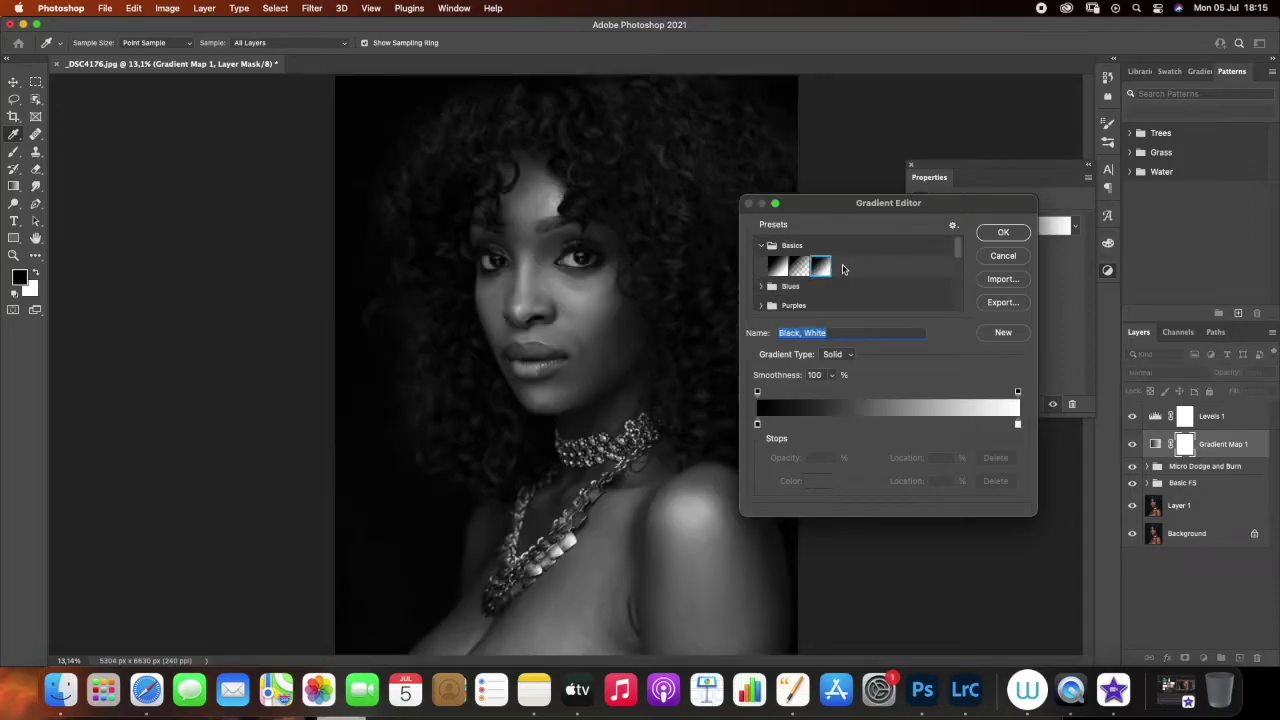
{"action": "left_click", "coordinate": [1003, 232]}
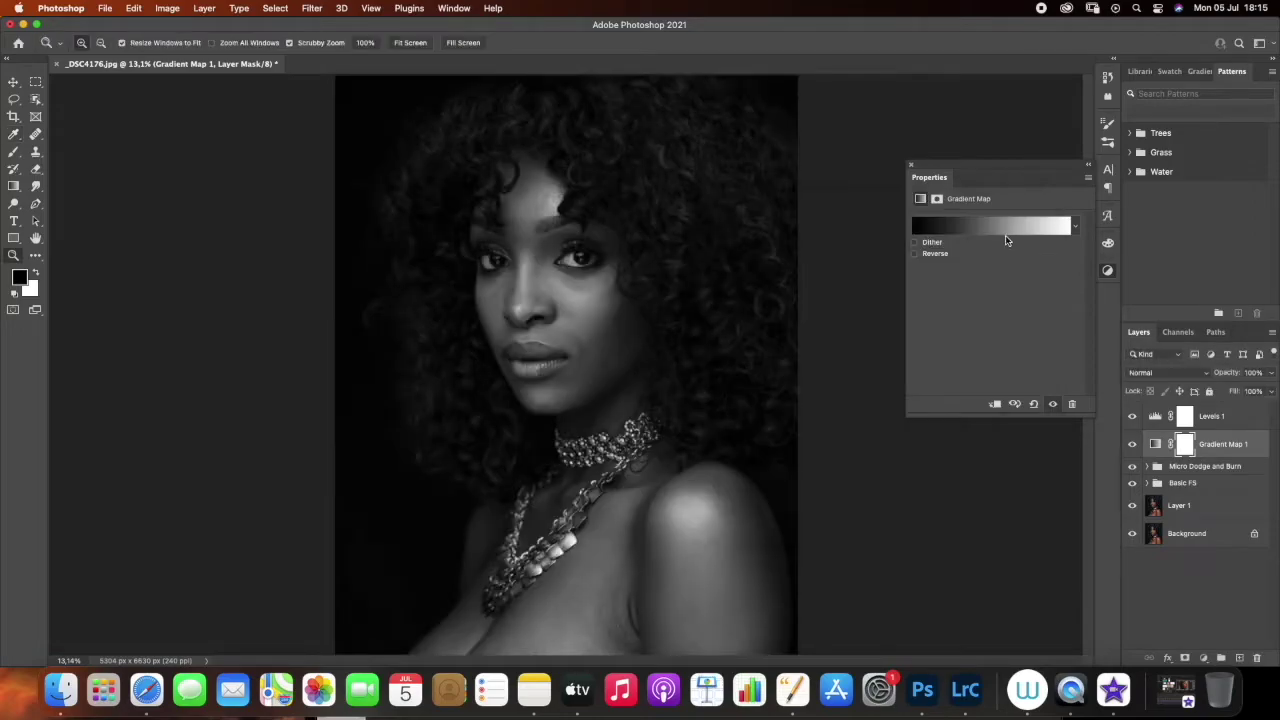
Group the Levels and Gradient Map layers and name the group Invert Check Layer
{"action": "left_click", "coordinate": [1216, 420], "text": "shift"}
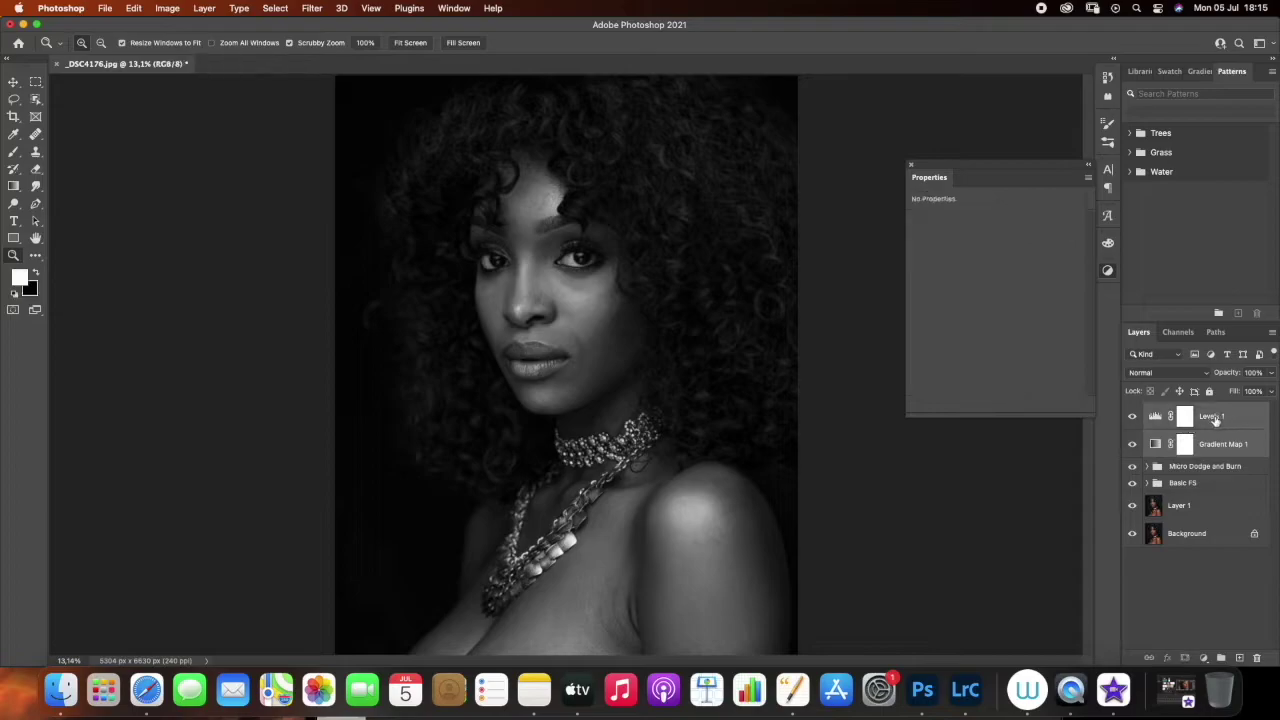
{"action": "key", "text": "super+g"}
{"action": "double_click", "coordinate": [1182, 410]}
{"action": "key", "text": "BackSpace"}
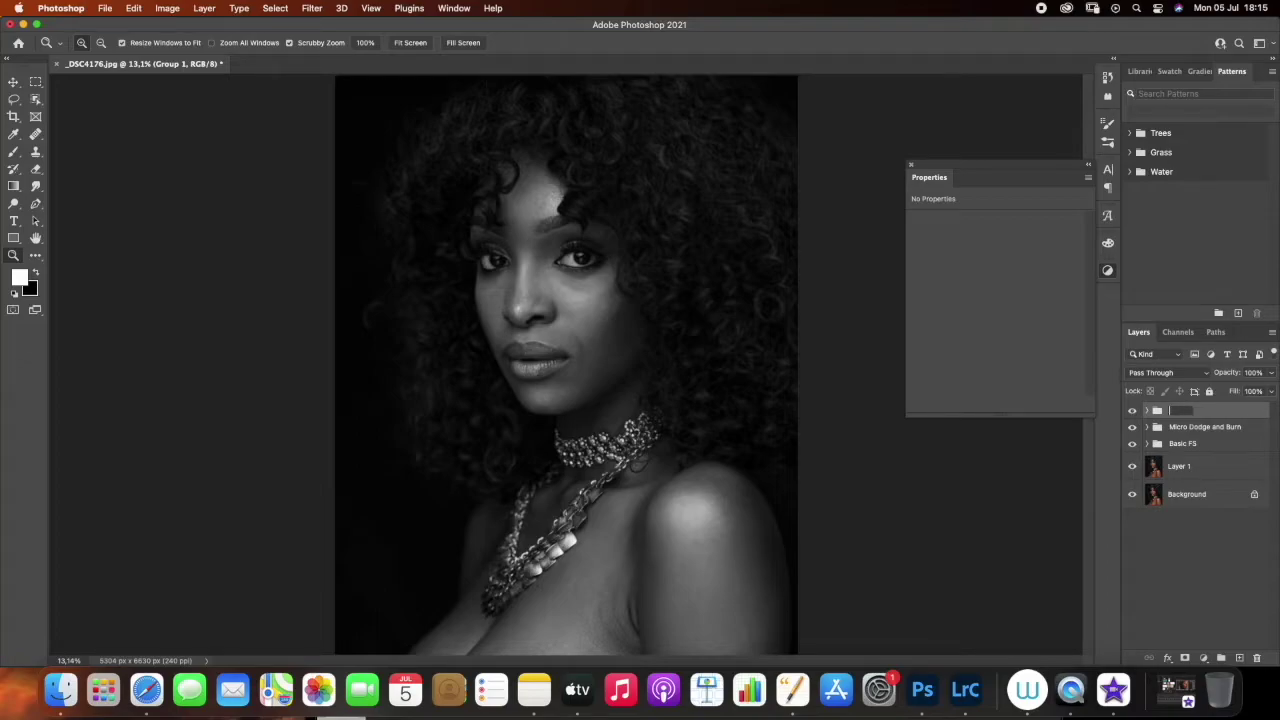
{"action": "type", "text": "Invert Check Layer"}
{"action": "key", "text": "Return"}
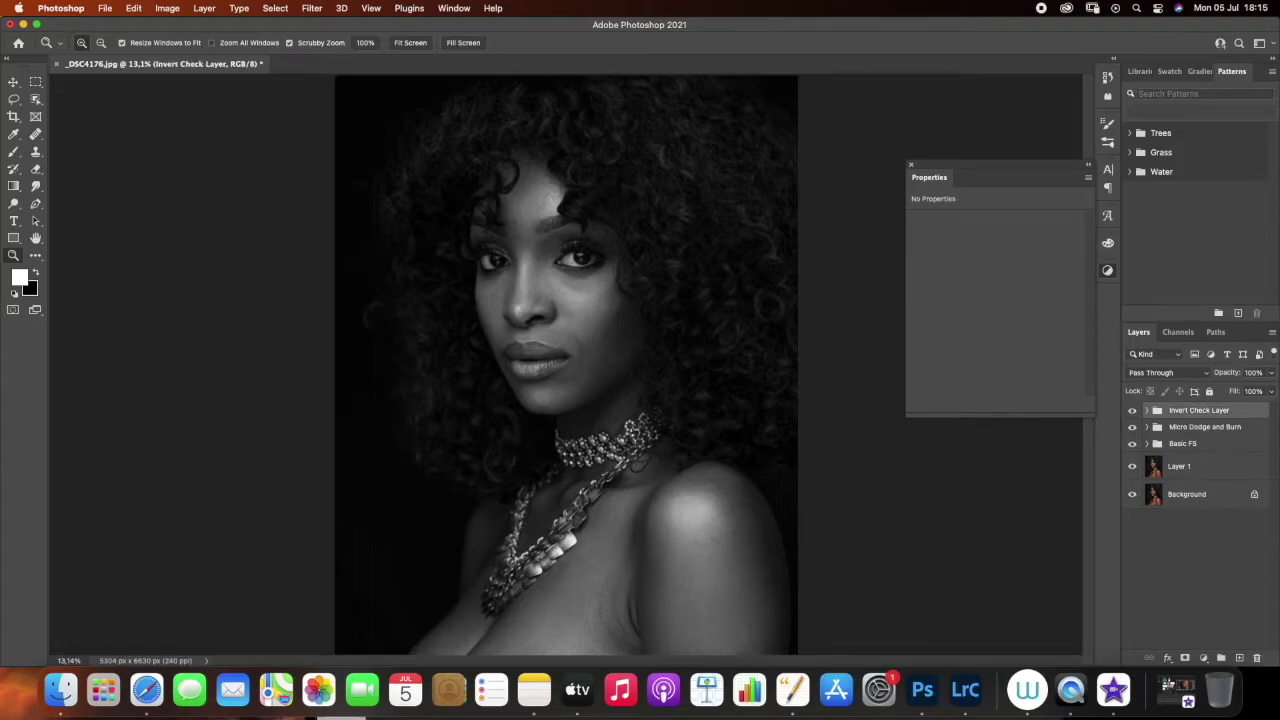
Expand the Invert Check Layer group and set the brush for the Burn mask to Soft Round with 0% hardness
{"action": "left_click", "coordinate": [1147, 411]}
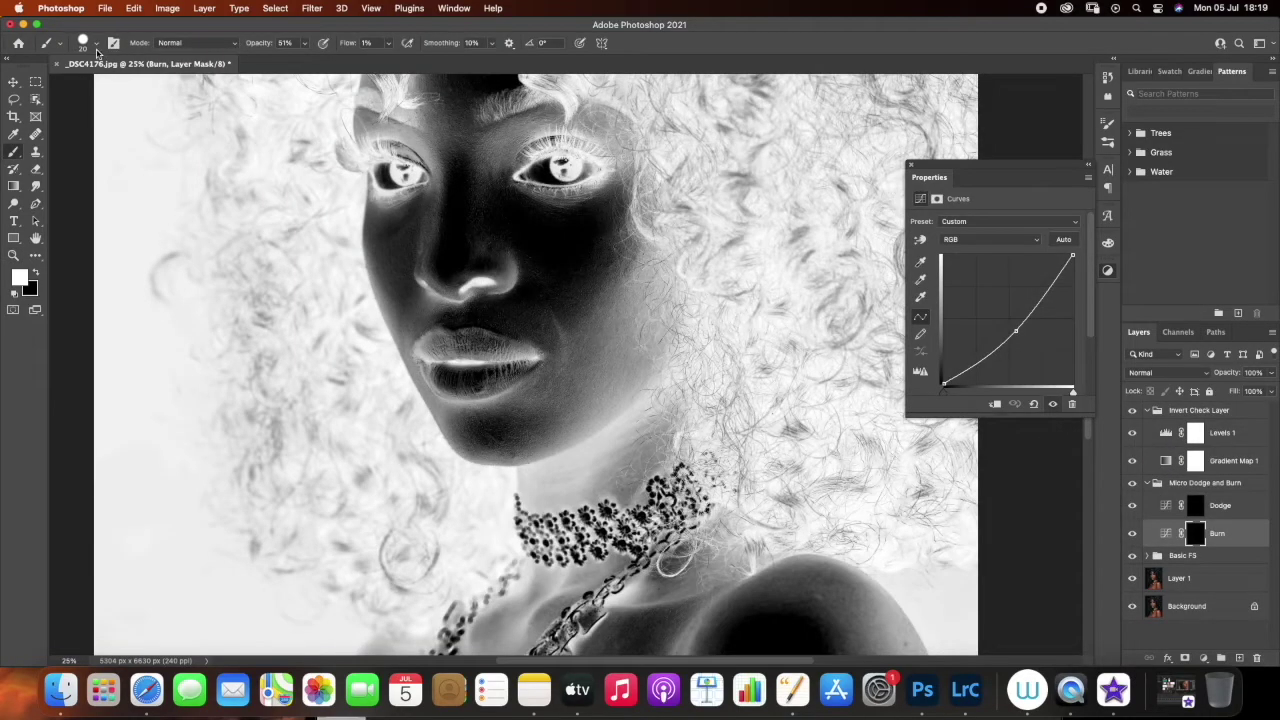
{"action": "left_click", "coordinate": [97, 43]}
{"action": "left_click_drag", "start_coordinate": [158, 115], "coordinate": [75, 115]}
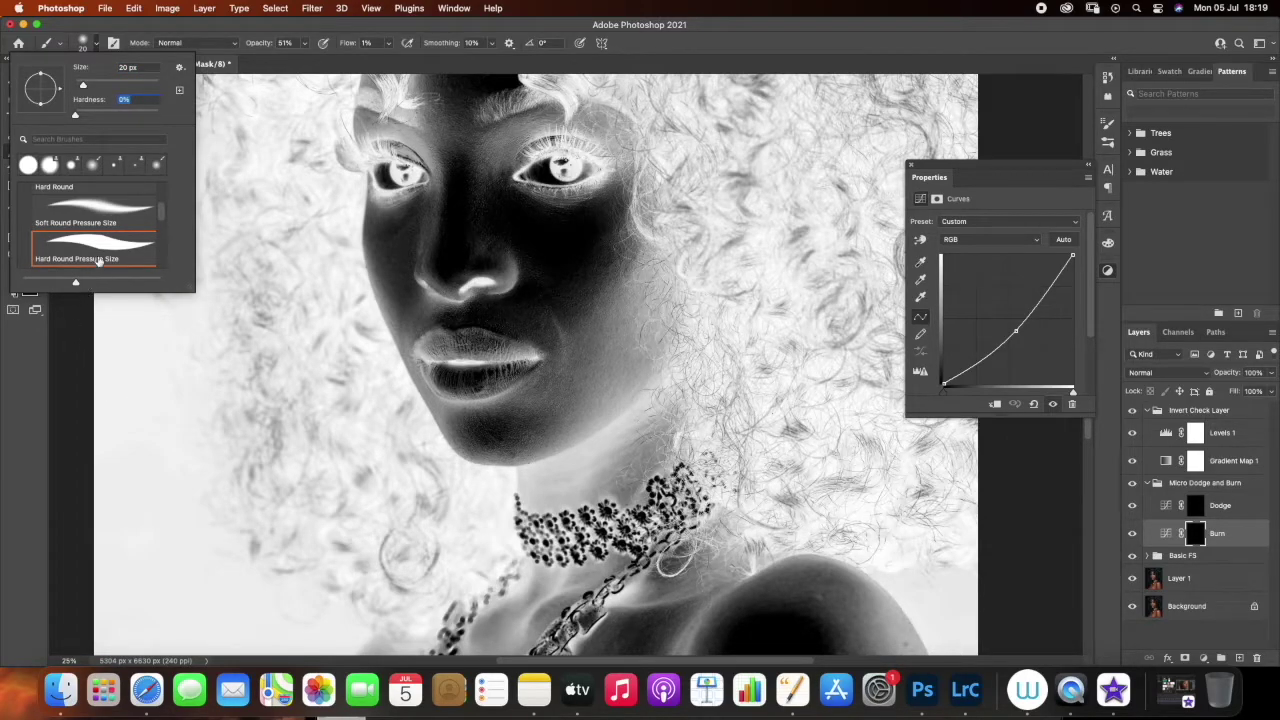
{"action": "left_click_drag", "start_coordinate": [161, 213], "coordinate": [164, 184]}
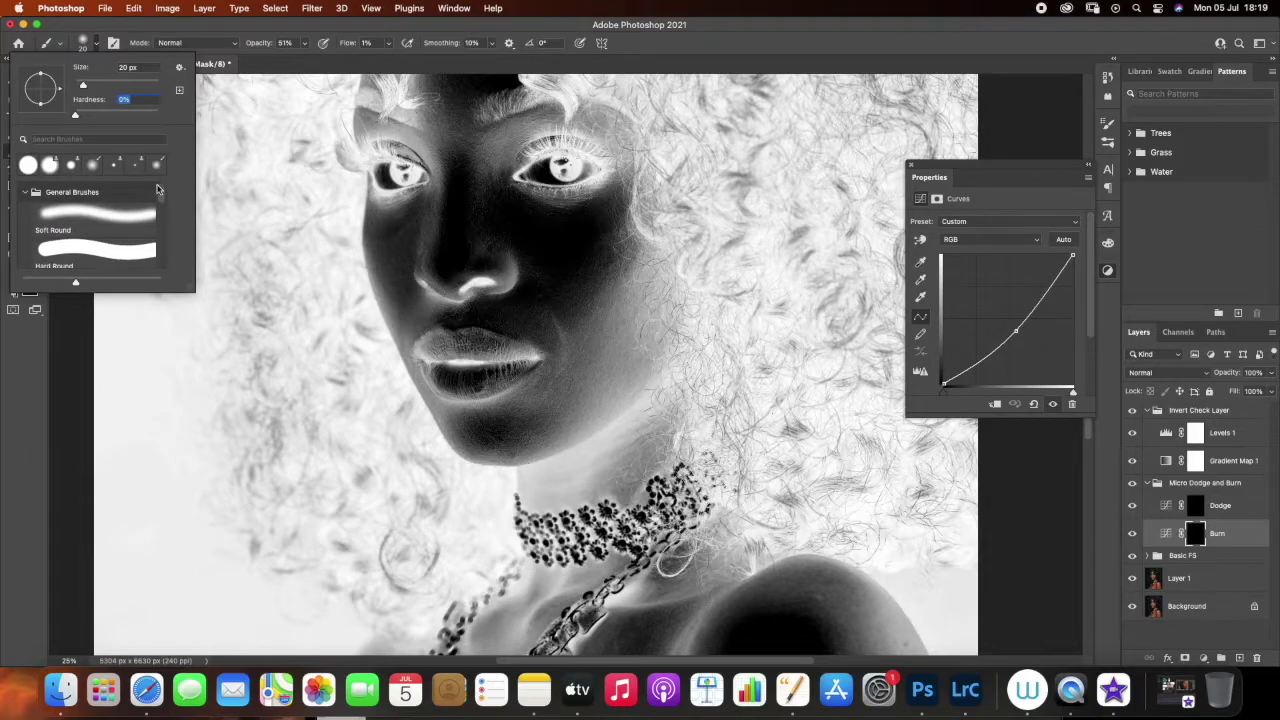
{"action": "left_click", "coordinate": [120, 223]}
{"action": "left_click", "coordinate": [42, 402]}
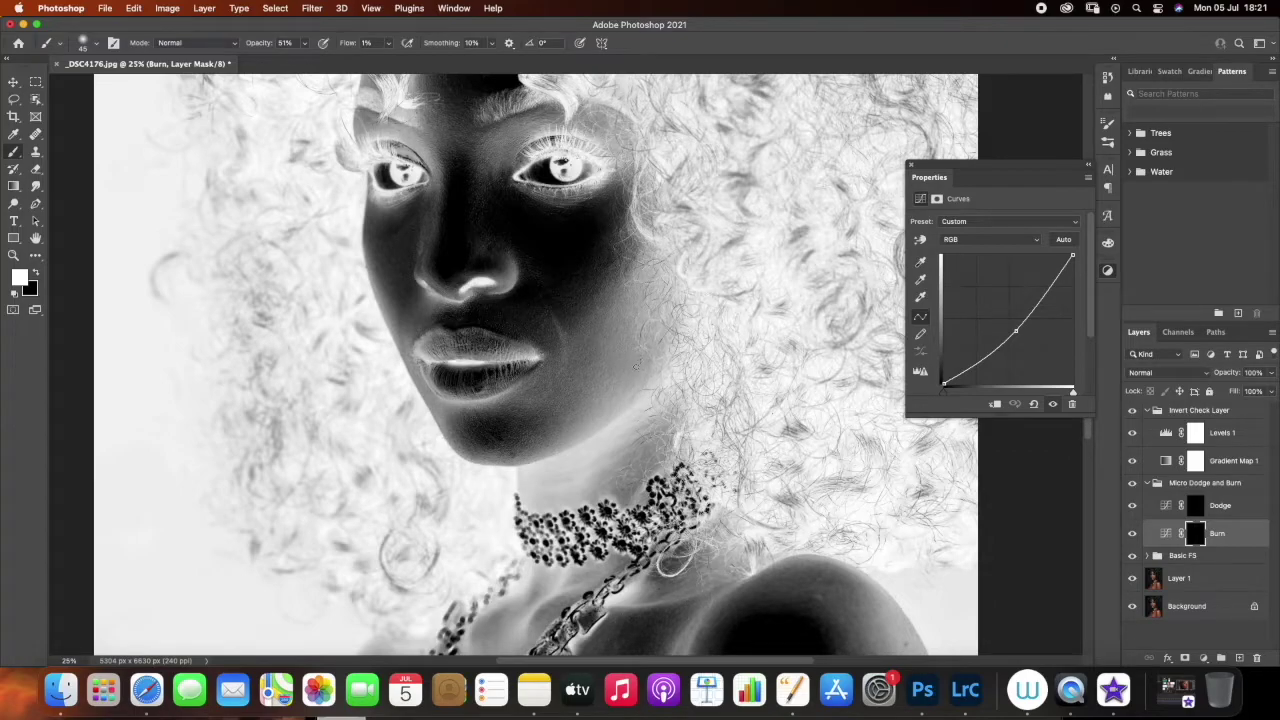
Select the Dodge layer and compare the skin with and without the Micro Dodge and Burn group
{"action": "left_click", "coordinate": [1222, 505]}
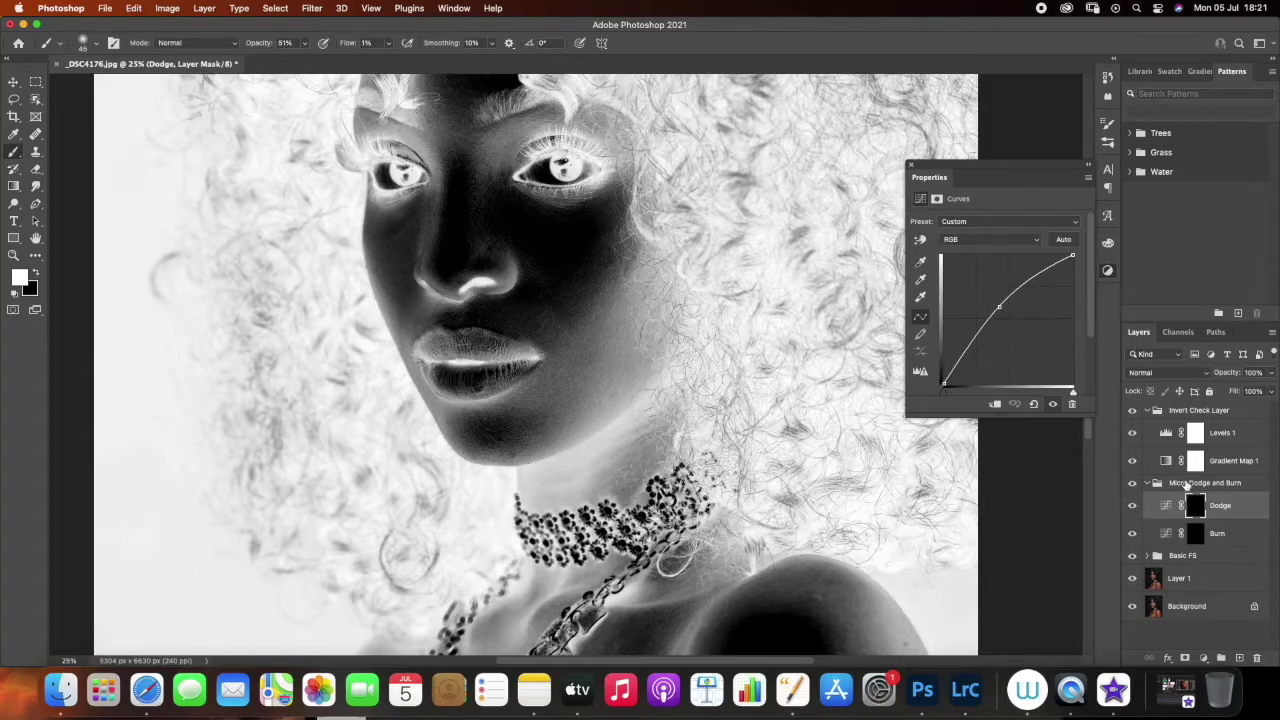
{"action": "left_click", "coordinate": [1132, 483]}
{"action": "left_click", "coordinate": [1132, 484]}
{"action": "left_click", "coordinate": [1132, 484]}
{"action": "left_click", "coordinate": [1133, 485]}
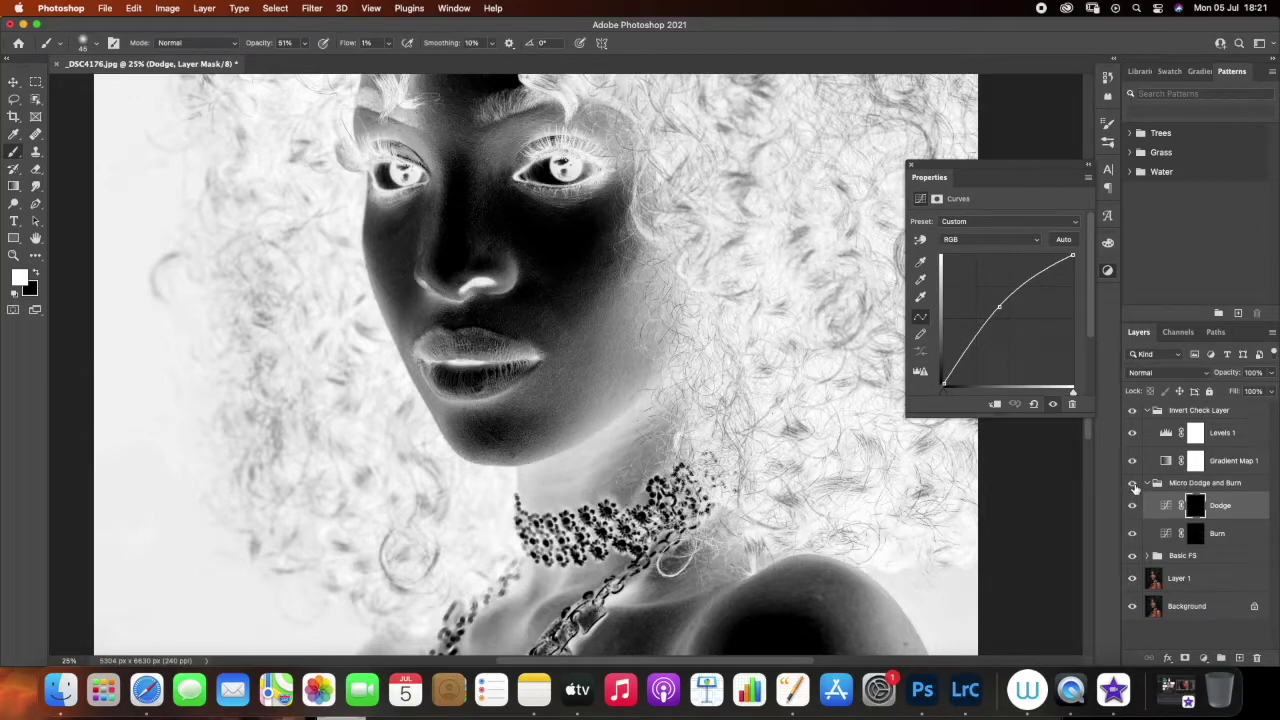
Select the Burn layer and compare the full portrait in colour with and without the Micro Dodge and Burn group
{"action": "left_click", "coordinate": [1216, 535]}
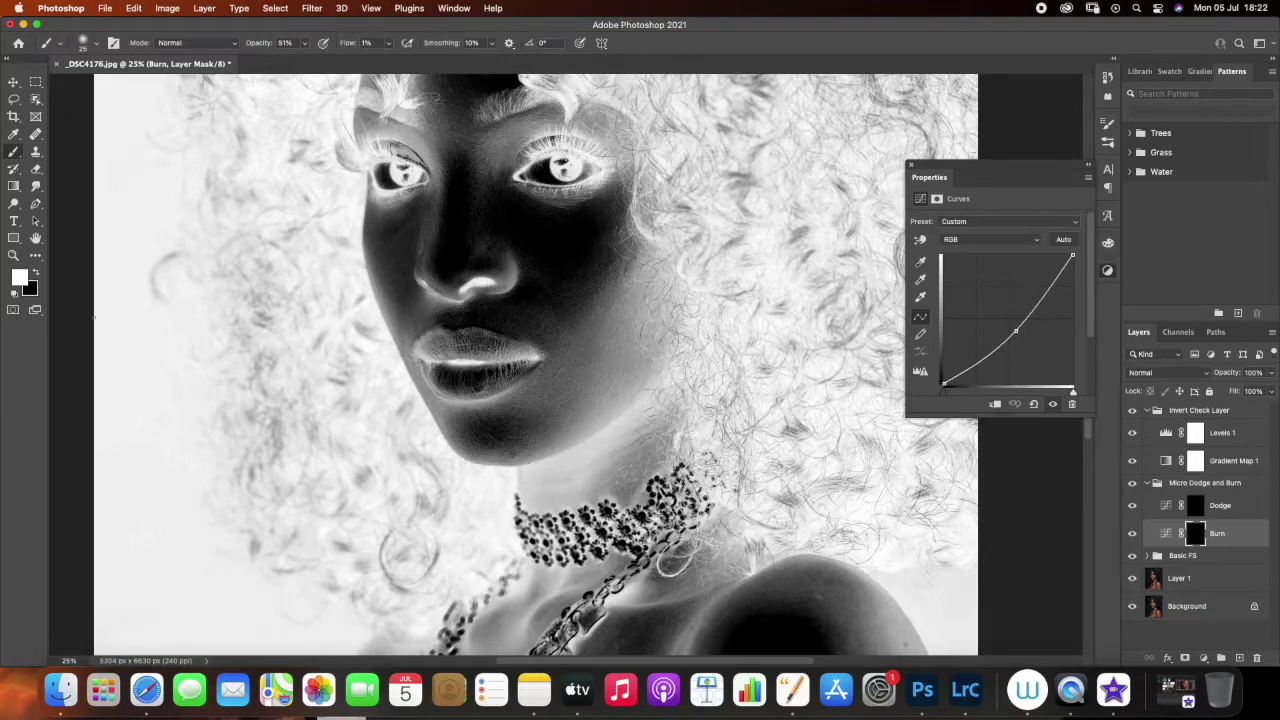
{"action": "left_click", "coordinate": [13, 255]}
{"action": "left_click_drag", "start_coordinate": [620, 418], "coordinate": [575, 428]}
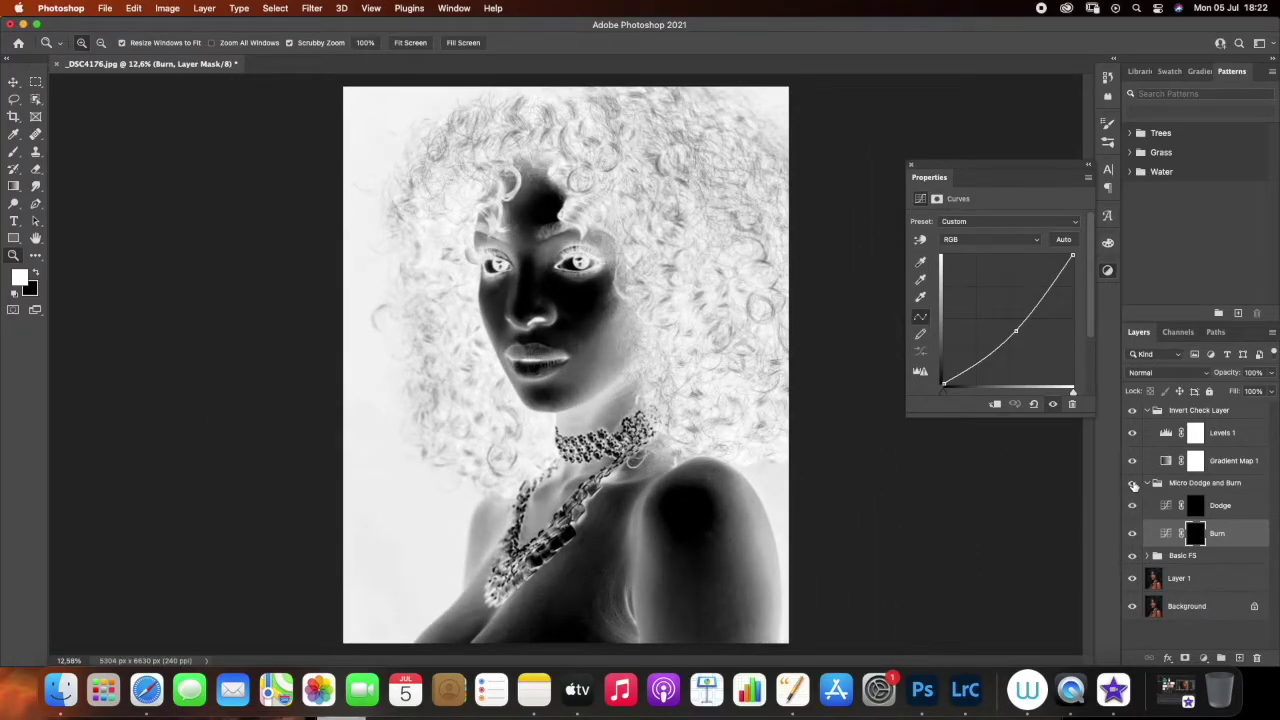
{"action": "left_click", "coordinate": [1132, 410]}
{"action": "left_click", "coordinate": [1132, 485]}
{"action": "left_click", "coordinate": [1132, 485]}
{"action": "left_click", "coordinate": [1132, 485]}
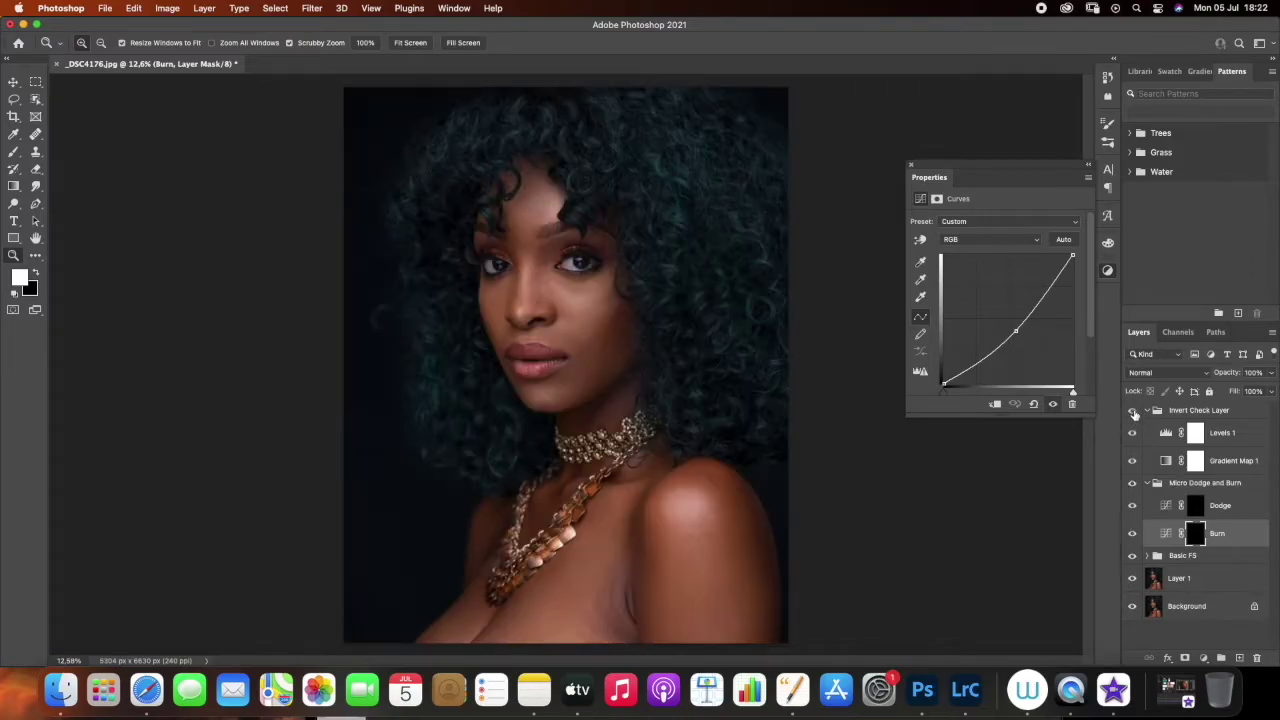
{"action": "left_click", "coordinate": [1132, 411]}
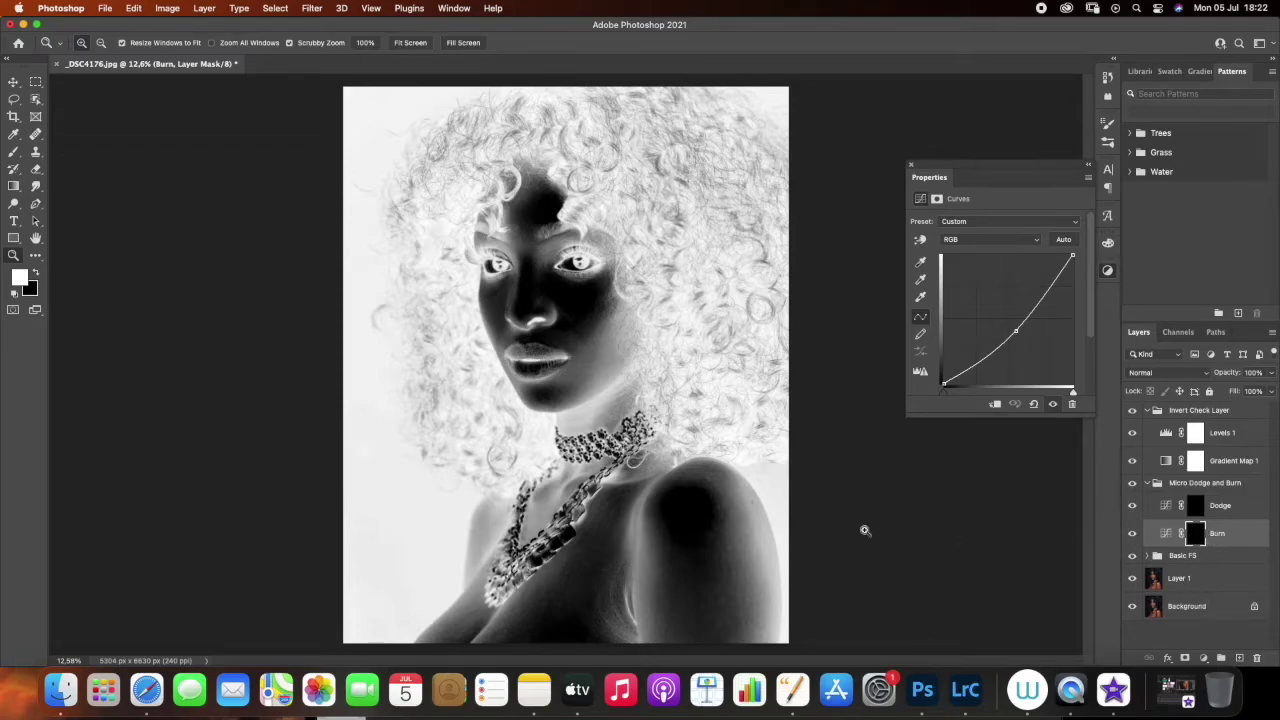
Even out the cheek beside the mouth corner with the Brush tool at 1% flow, working on the Burn and Dodge masks
{"action": "left_click", "coordinate": [583, 373]}
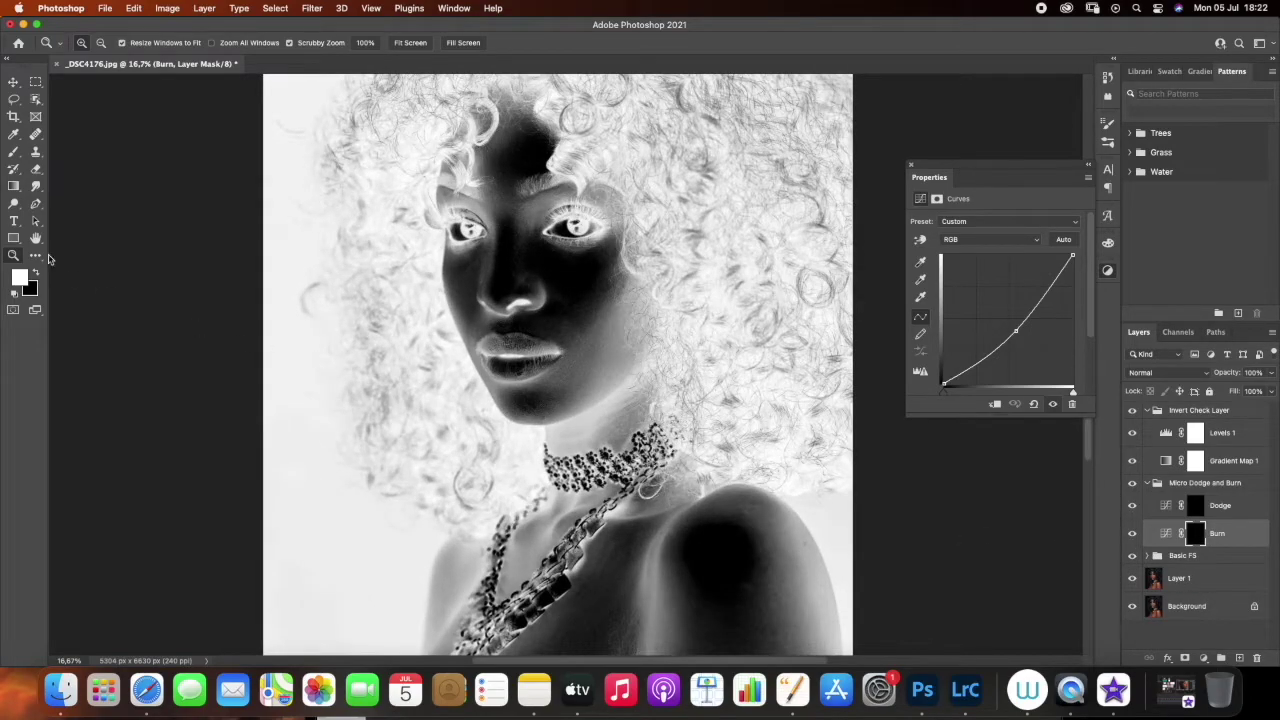
{"action": "left_click", "coordinate": [18, 158]}
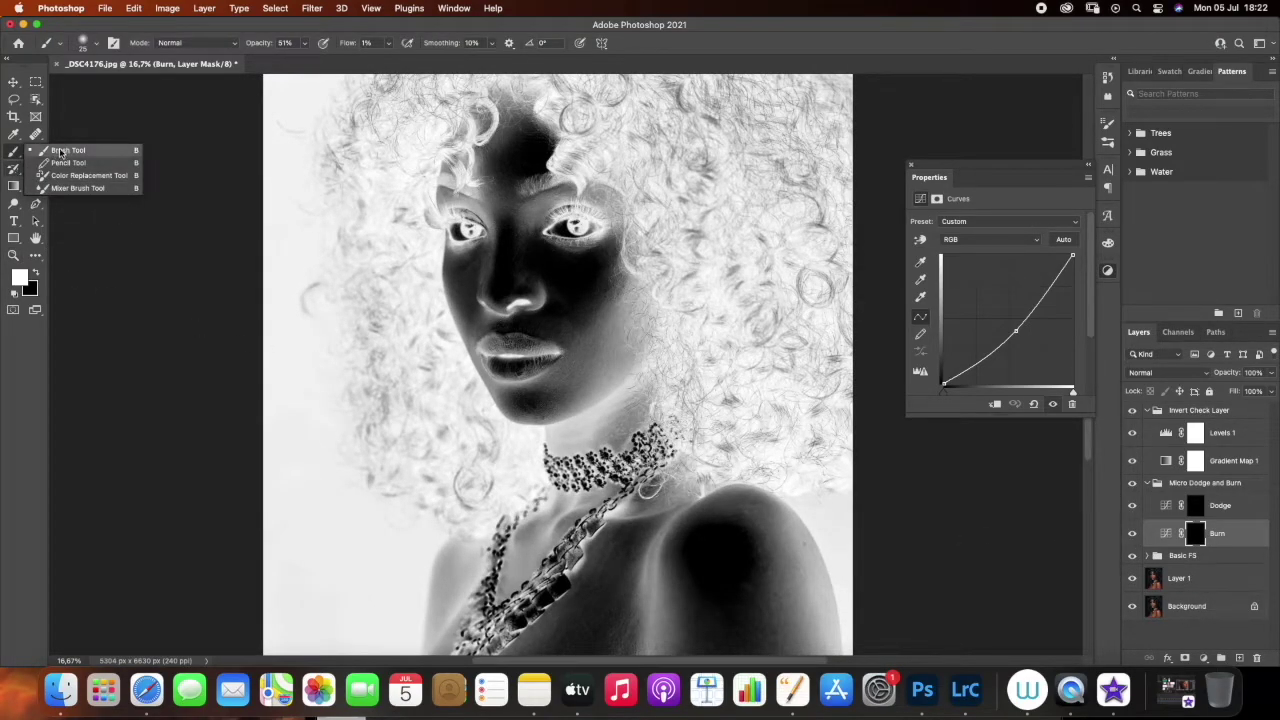
{"action": "left_click", "coordinate": [62, 150]}
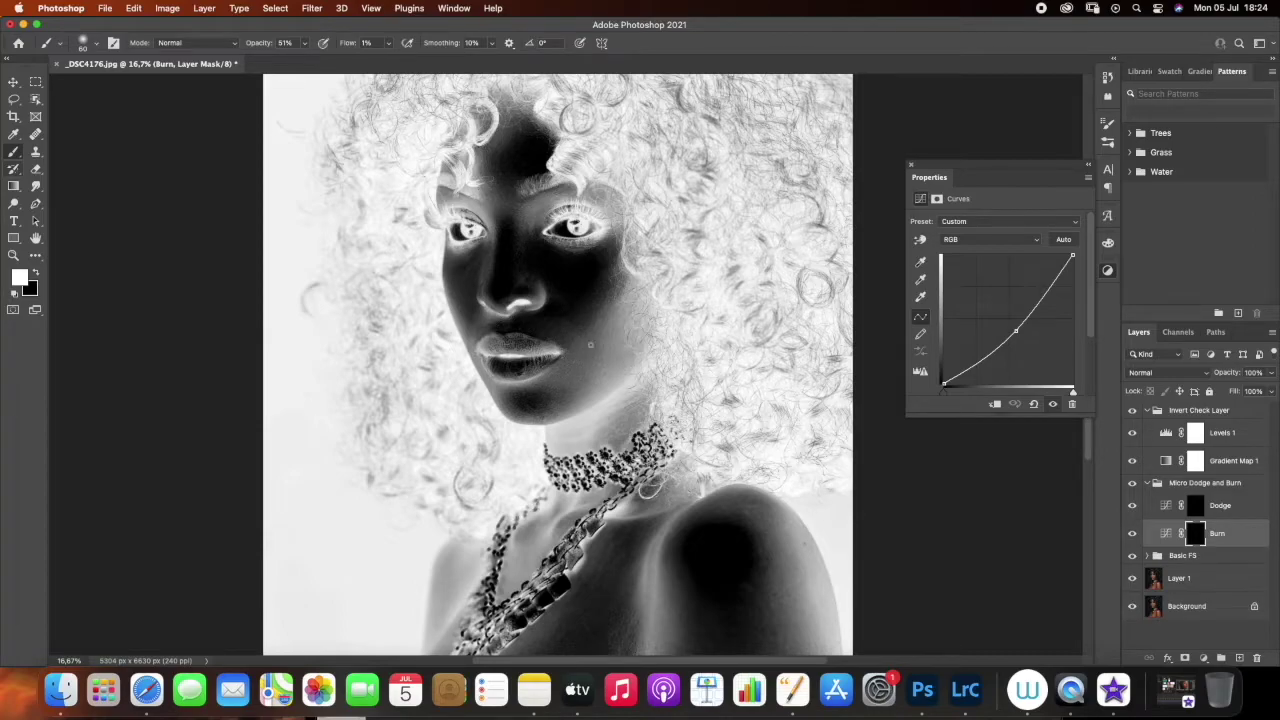
{"action": "key", "text": "alt+bracketright"}
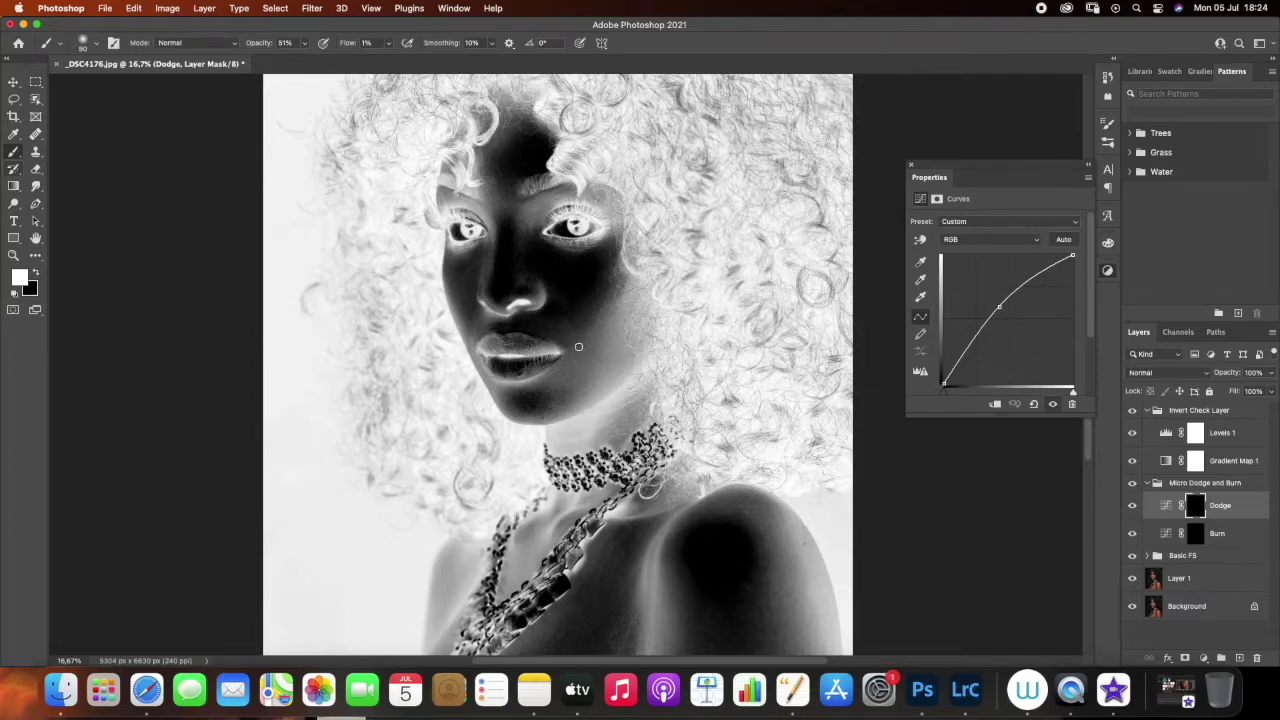
Refine the cheek beside the nose on the Burn and Dodge masks and check the skin in colour without the Invert Check Layer
{"action": "key", "text": "alt+bracketleft"}
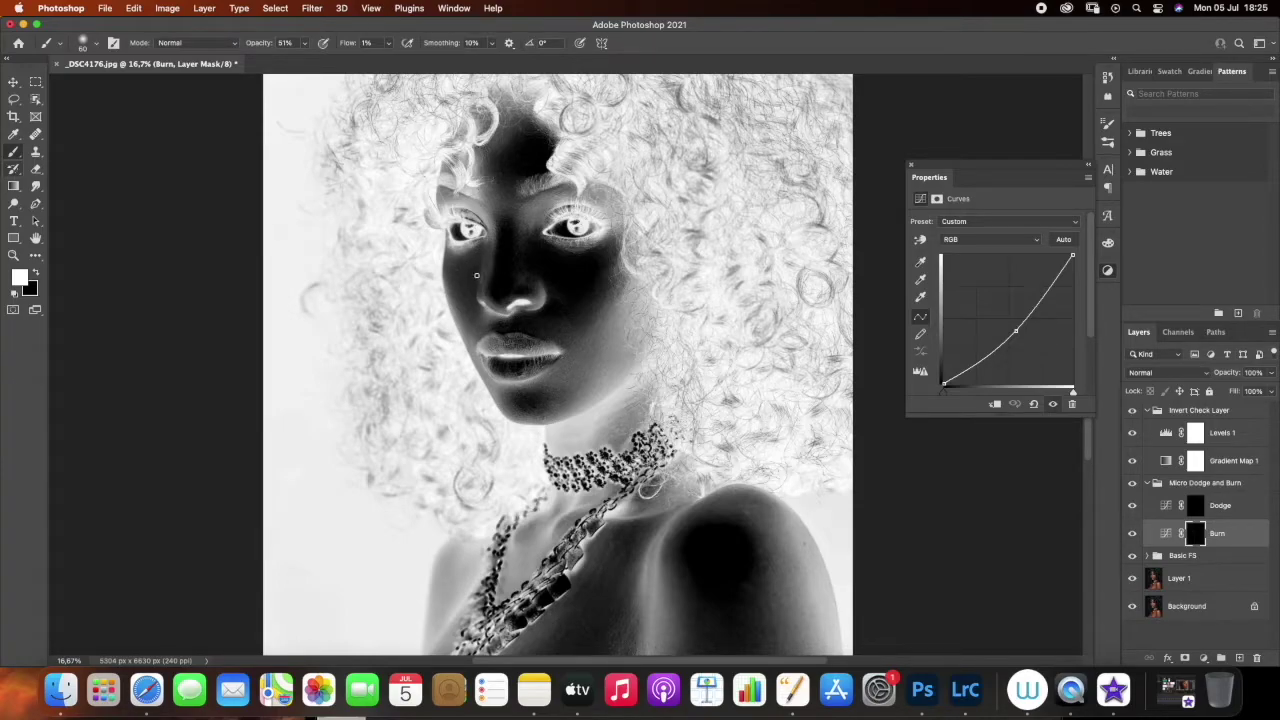
{"action": "key", "text": "bracketright"}
{"action": "left_click", "coordinate": [1229, 512]}
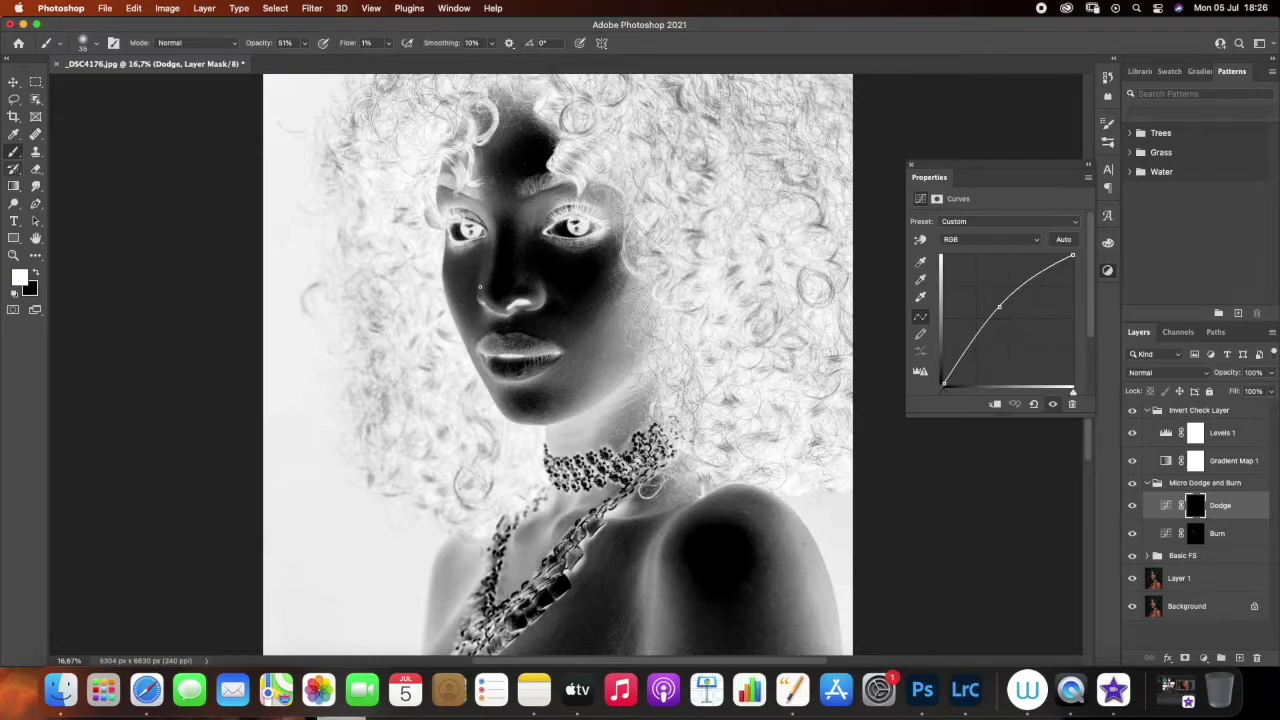
{"action": "key", "text": "alt+bracketleft"}
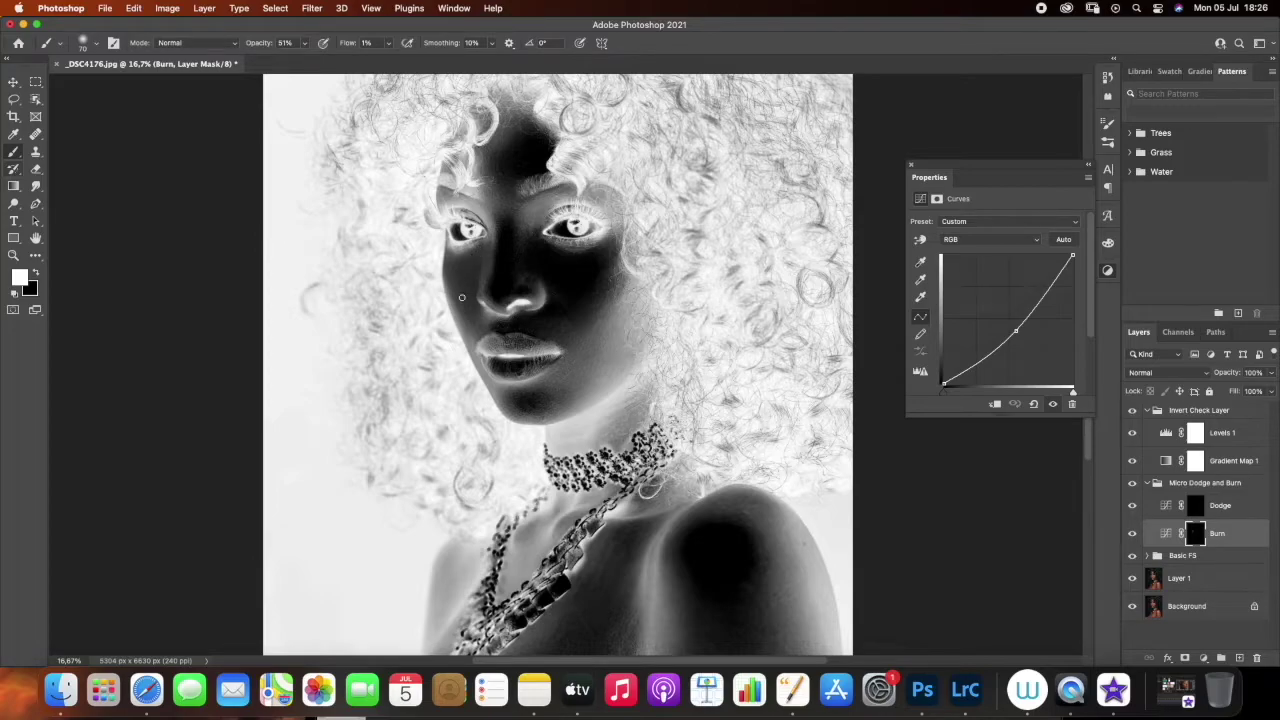
{"action": "left_click", "coordinate": [1132, 410]}
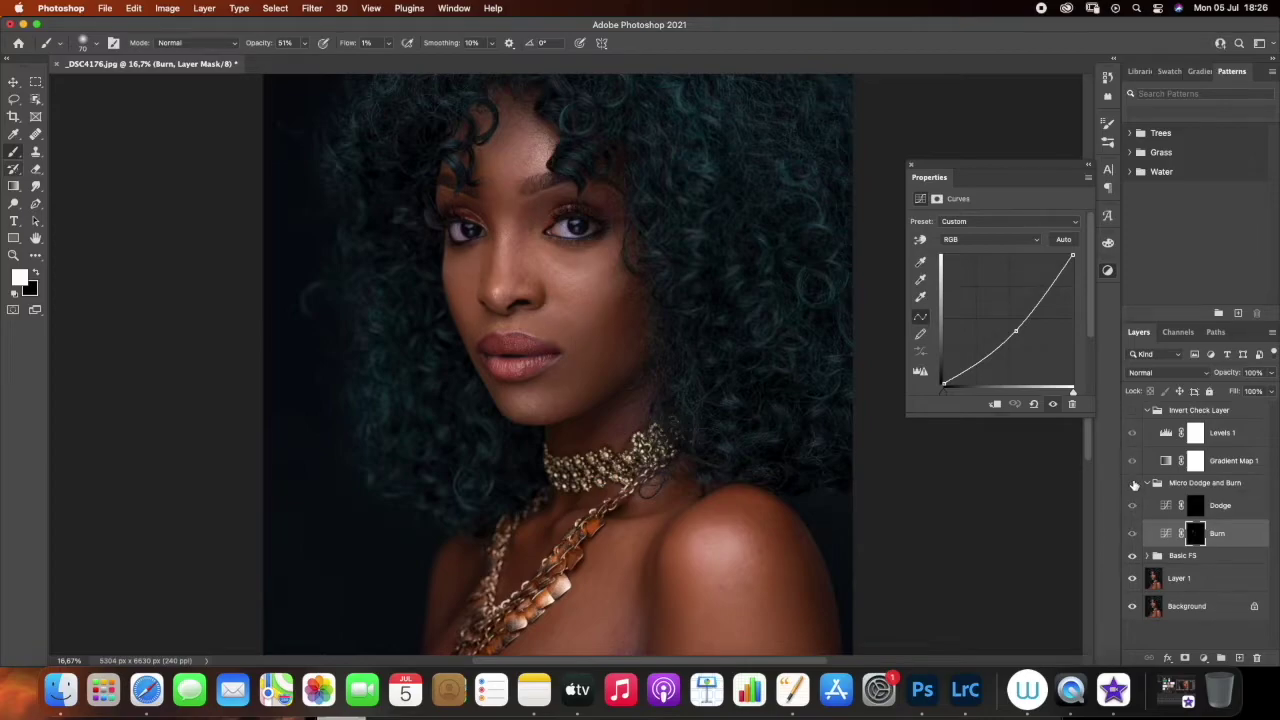
{"action": "left_click", "coordinate": [1132, 411]}
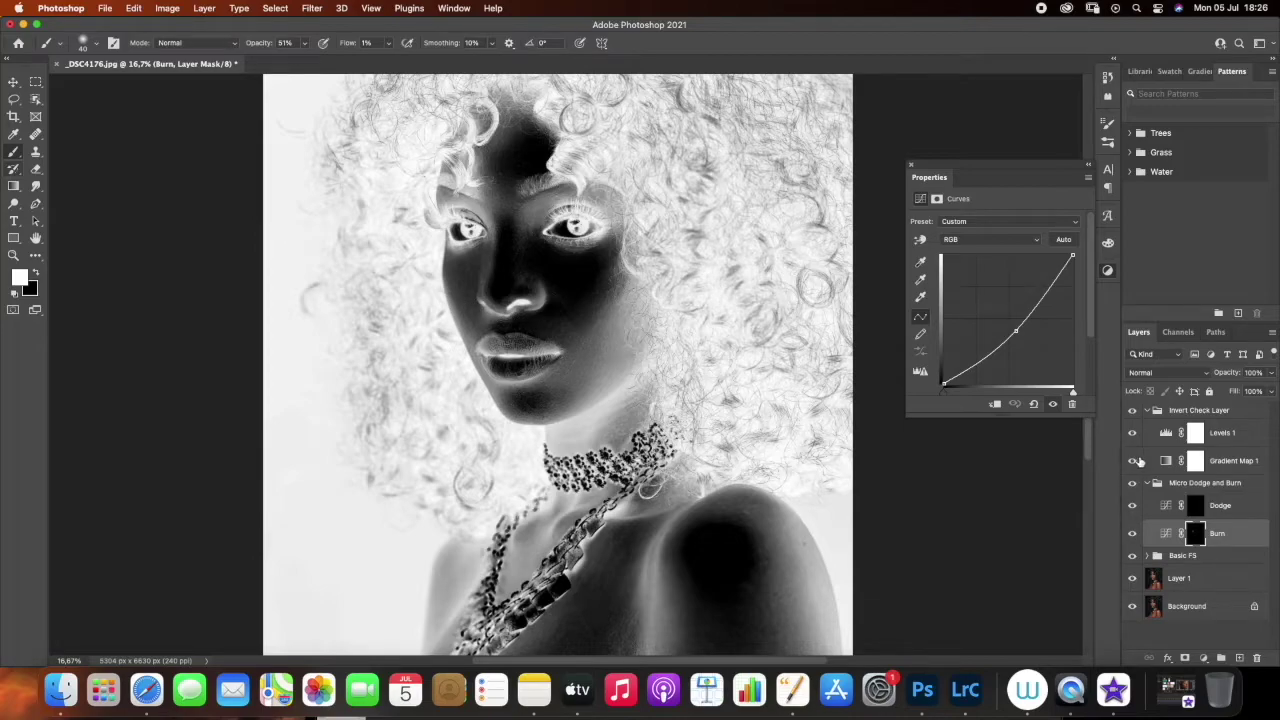
Even out the skin around the lips and chin, alternating between the Dodge and Burn masks with a brush up to 125 px
{"action": "left_click", "coordinate": [1206, 507]}
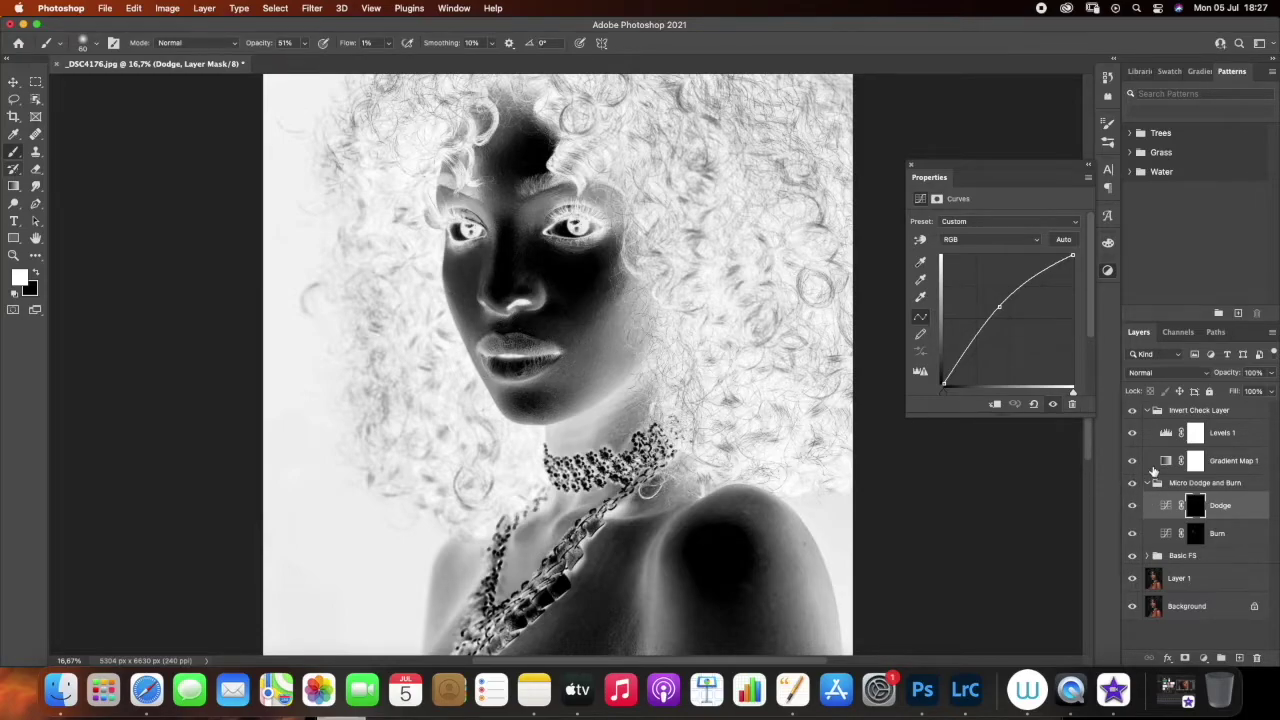
{"action": "left_click", "coordinate": [1221, 532]}
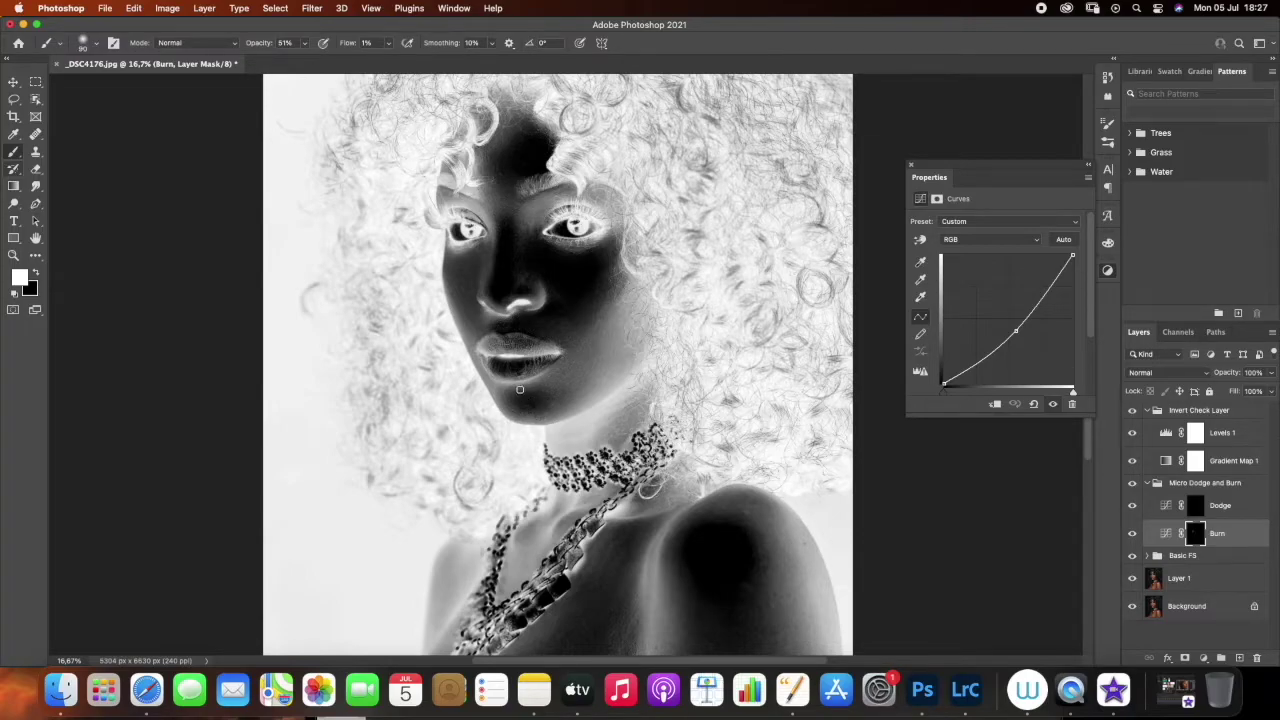
{"action": "key", "text": "alt+bracketright"}
{"action": "key", "text": "bracketright"}
{"action": "key", "text": "bracketright"}
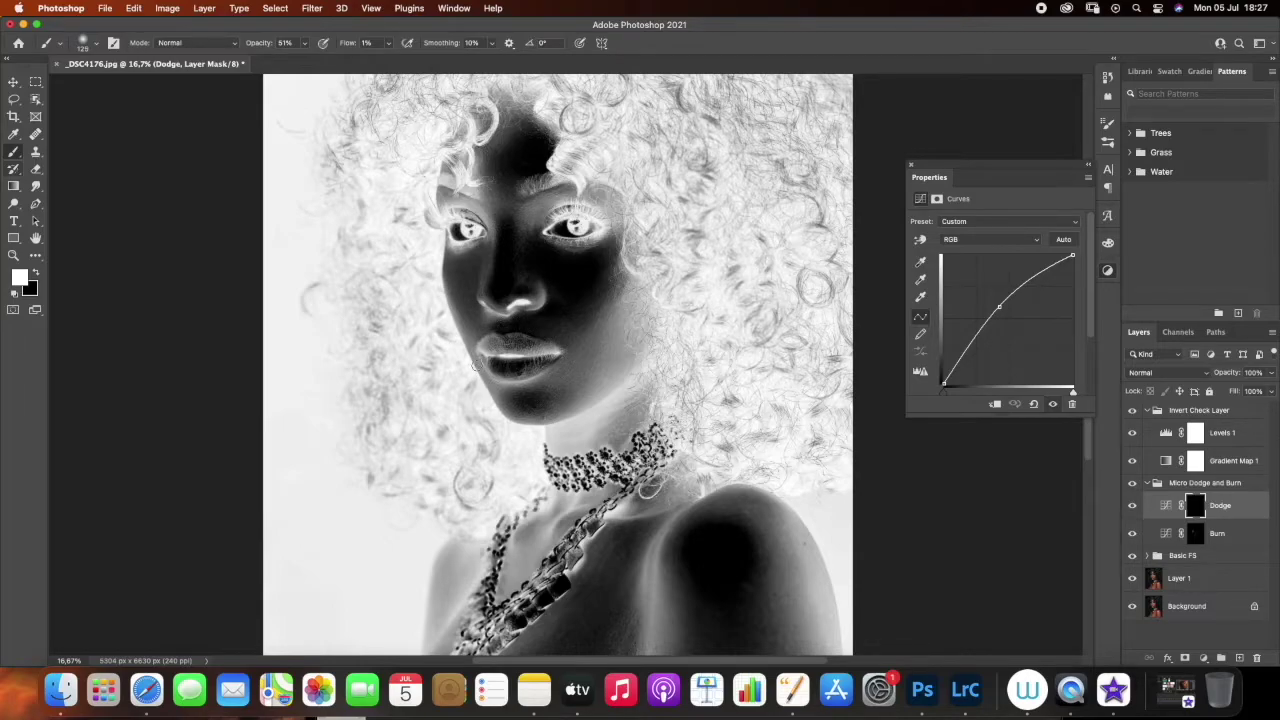
{"action": "key", "text": "alt+bracketleft"}
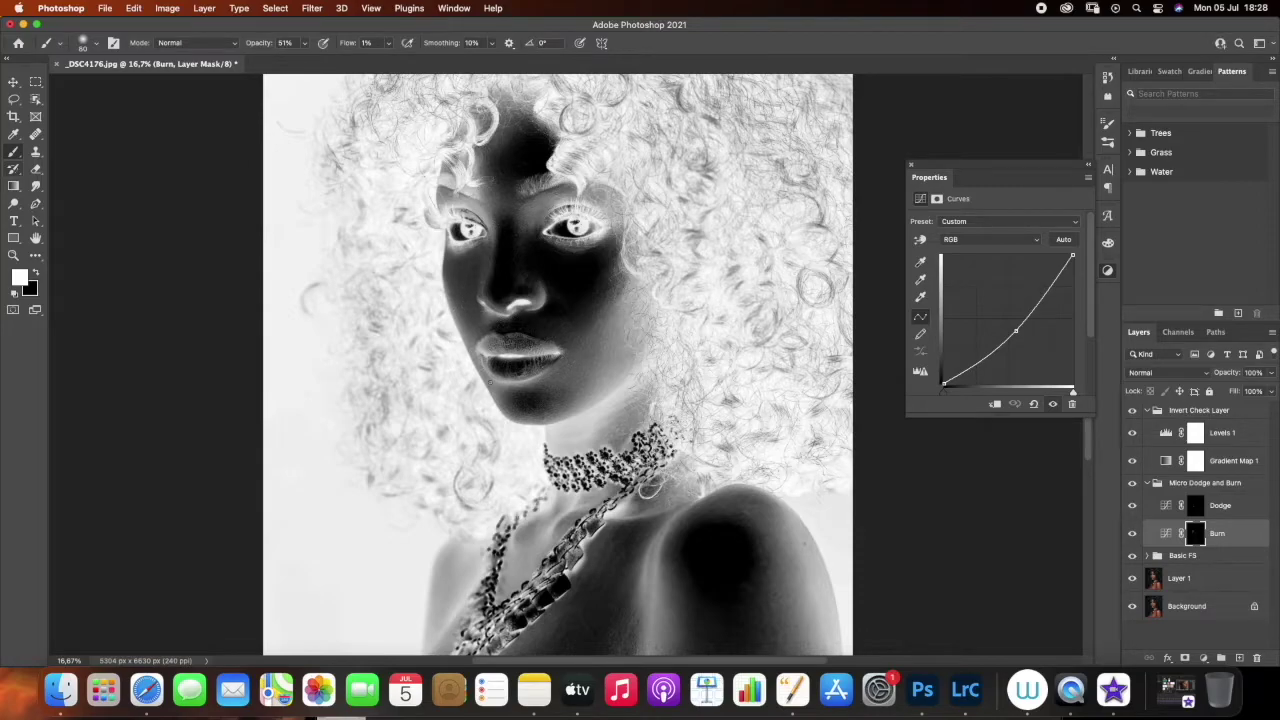
{"action": "left_click", "coordinate": [1222, 506]}
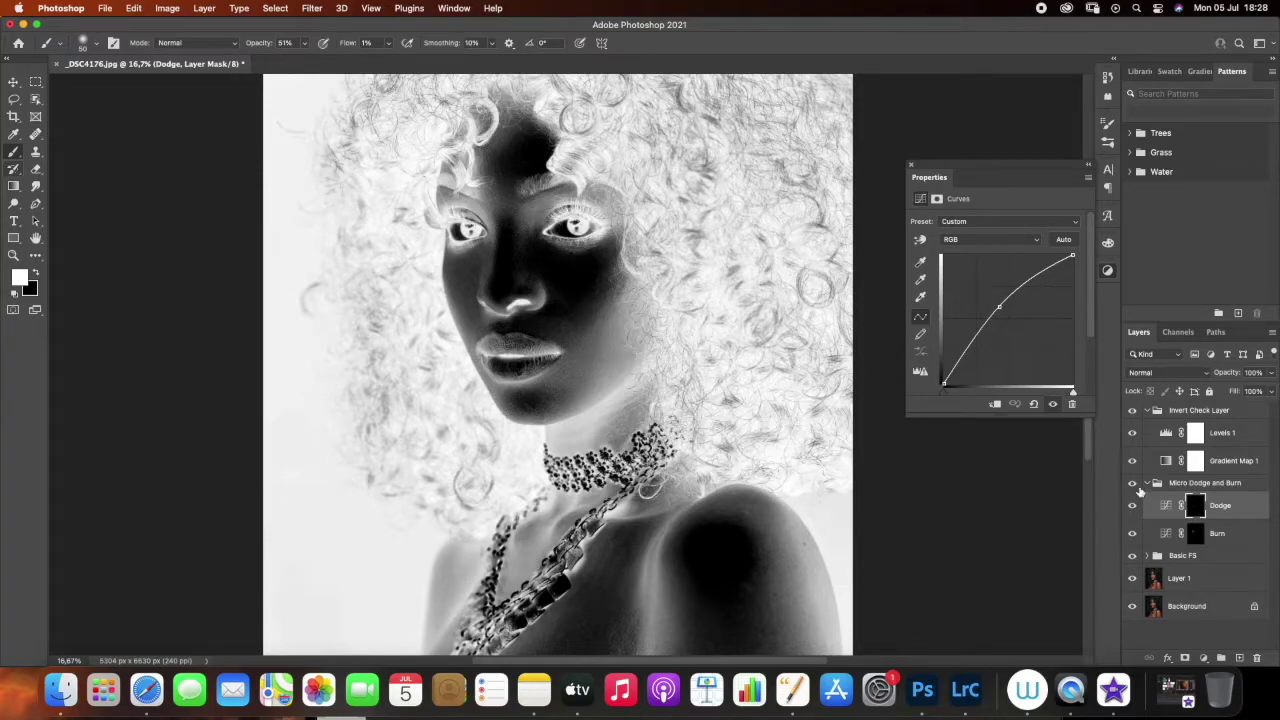
Smooth the upper chest beside the necklace on the Burn and Dodge masks and compare it without the Micro Dodge and Burn group
{"action": "left_click", "coordinate": [1245, 535]}
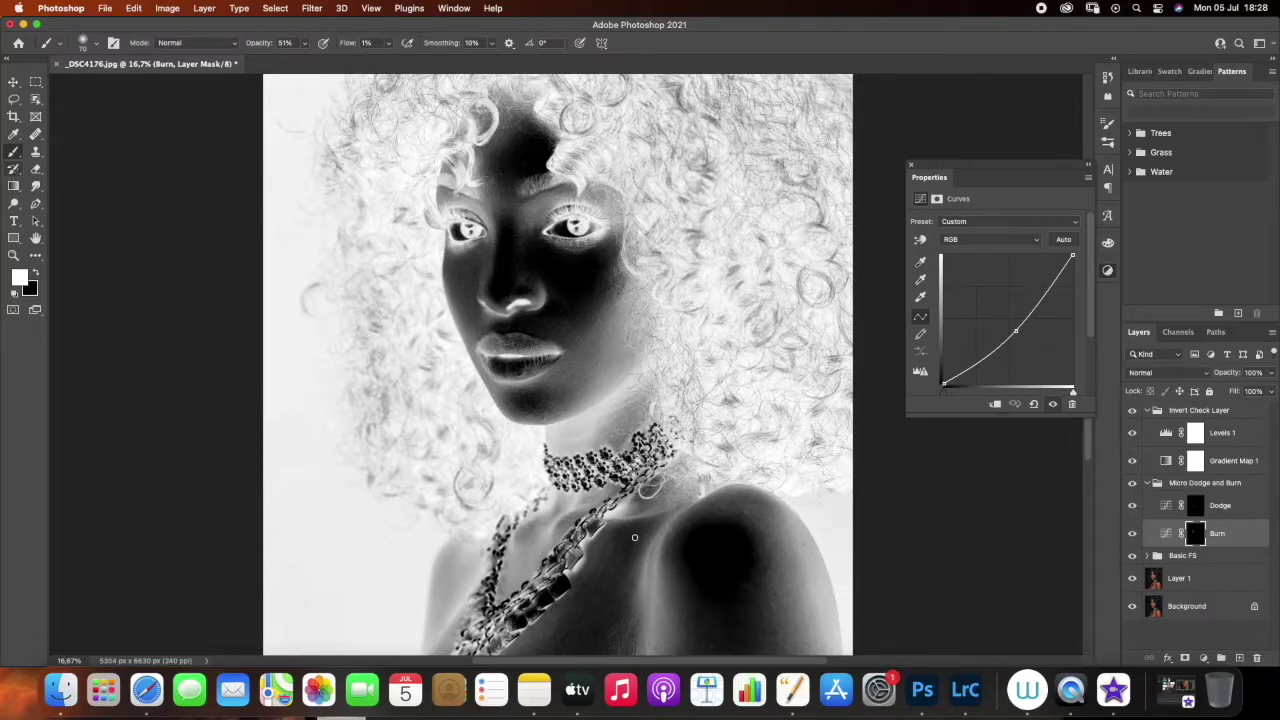
{"action": "key", "text": "bracketleft"}
{"action": "key", "text": "bracketleft"}
{"action": "left_click", "coordinate": [1226, 506]}
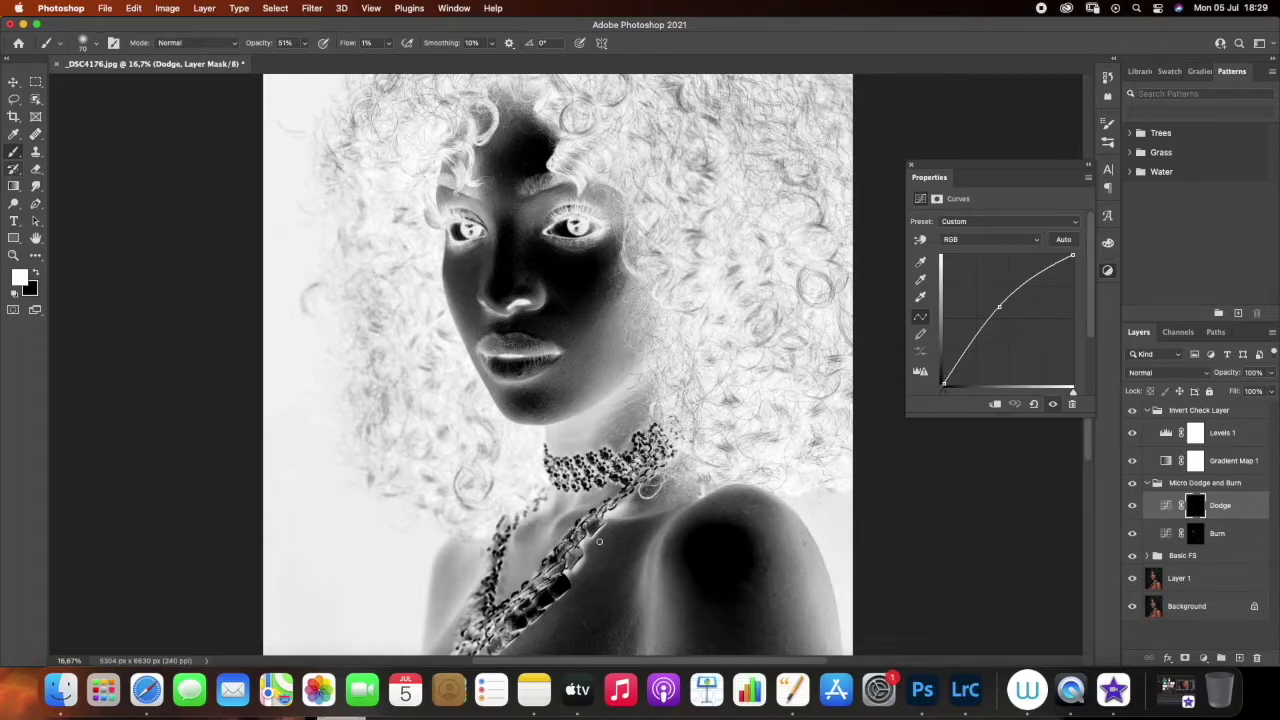
{"action": "left_click", "coordinate": [1132, 483]}
{"action": "left_click", "coordinate": [1132, 483]}
Refine the chest below the necklace on the Burn and Dodge masks, enlarging the dodge brush to 250 px
{"action": "left_click", "coordinate": [1220, 533]}
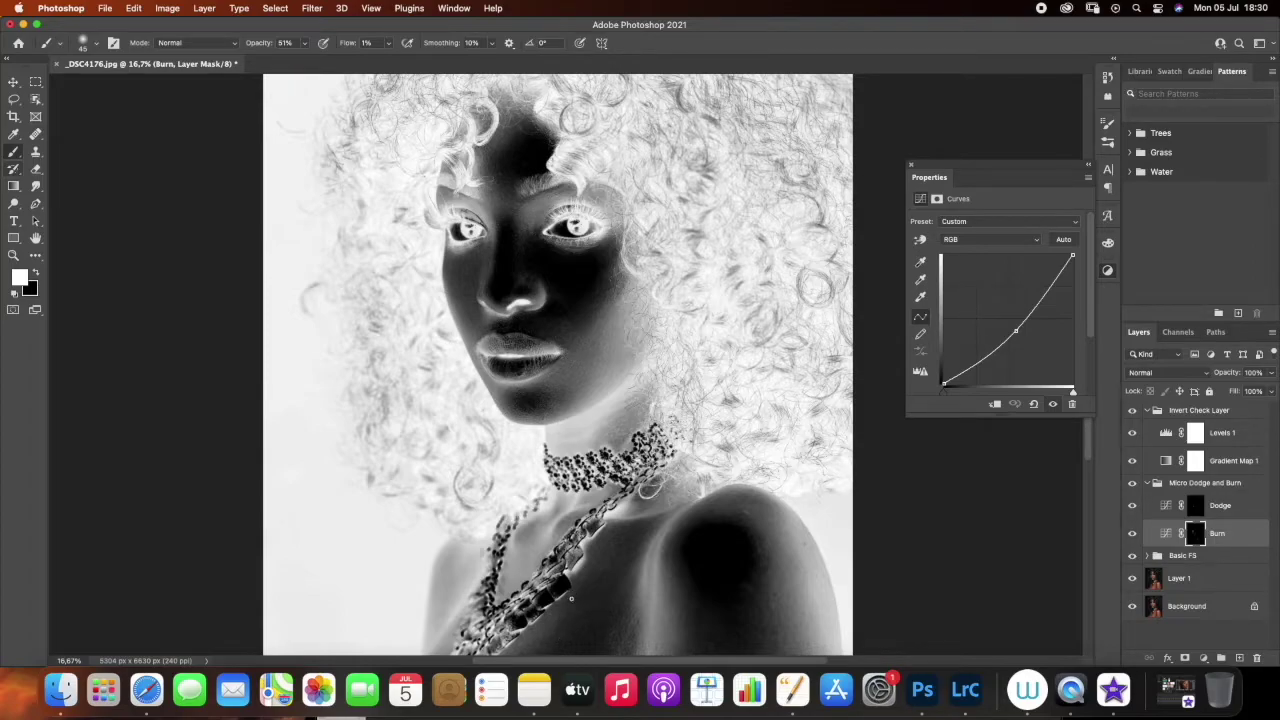
{"action": "key", "text": "alt+bracketright"}
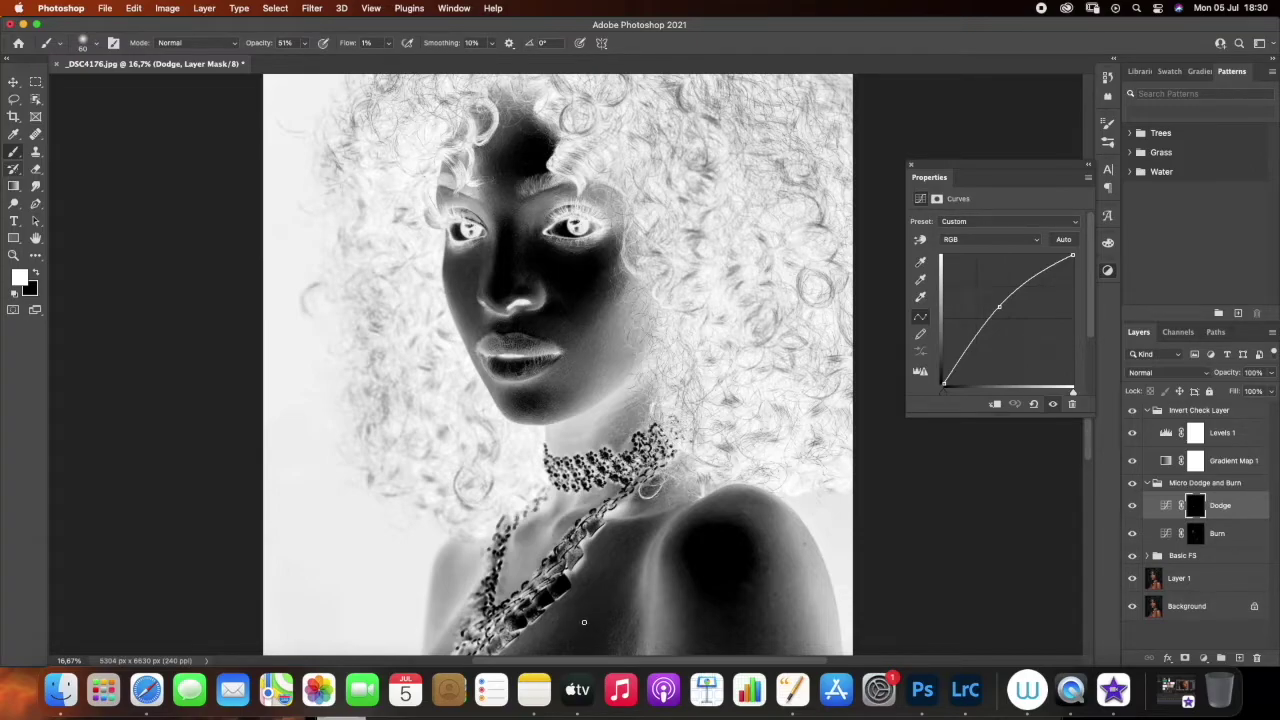
{"action": "key", "text": "bracketleft"}
{"action": "left_click", "coordinate": [1134, 483]}
{"action": "left_click", "coordinate": [1134, 483]}
{"action": "key", "text": "bracketright"}
{"action": "key", "text": "bracketright"}
{"action": "key", "text": "bracketright"}
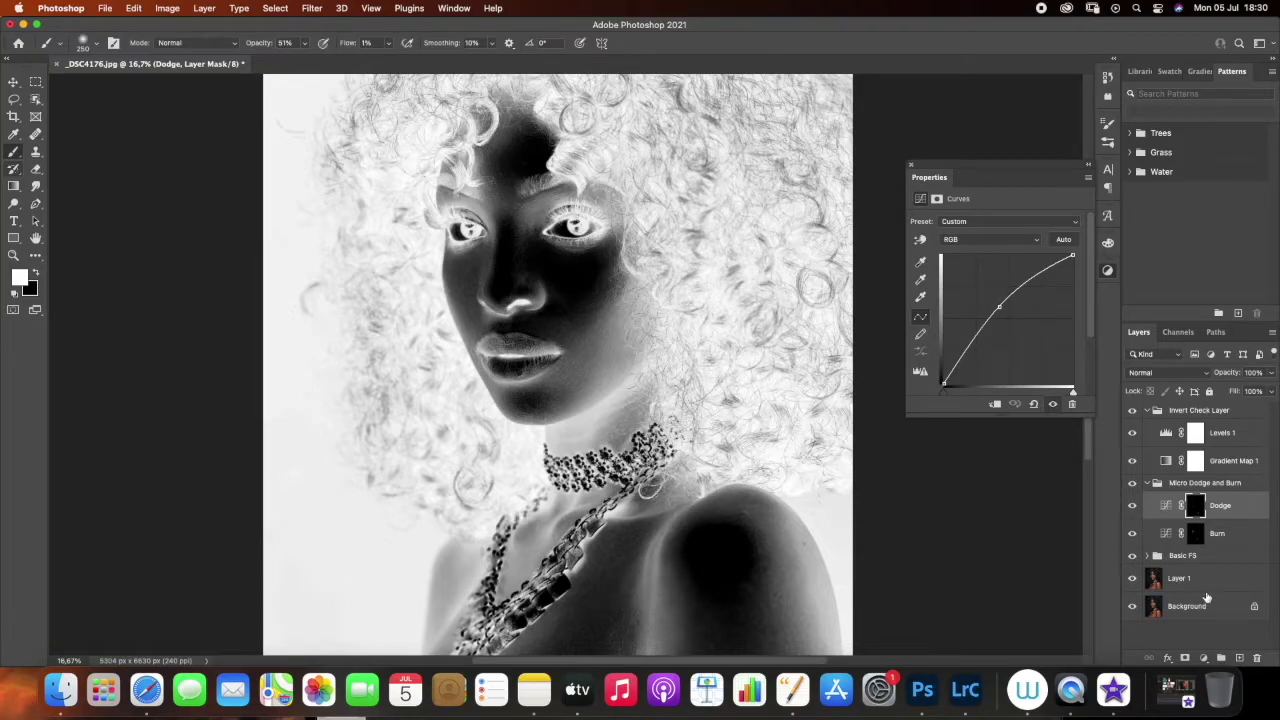
Burn patches of the lower chest on the Burn mask with the brush reduced to 70 px
{"action": "left_click", "coordinate": [1216, 536]}
{"action": "key", "text": "bracketleft"}
{"action": "key", "text": "bracketleft"}
{"action": "key", "text": "bracketleft"}
{"action": "key", "text": "bracketleft"}
{"action": "key", "text": "bracketleft"}
{"action": "key", "text": "bracketleft"}
{"action": "key", "text": "bracketleft"}
{"action": "key", "text": "bracketleft"}
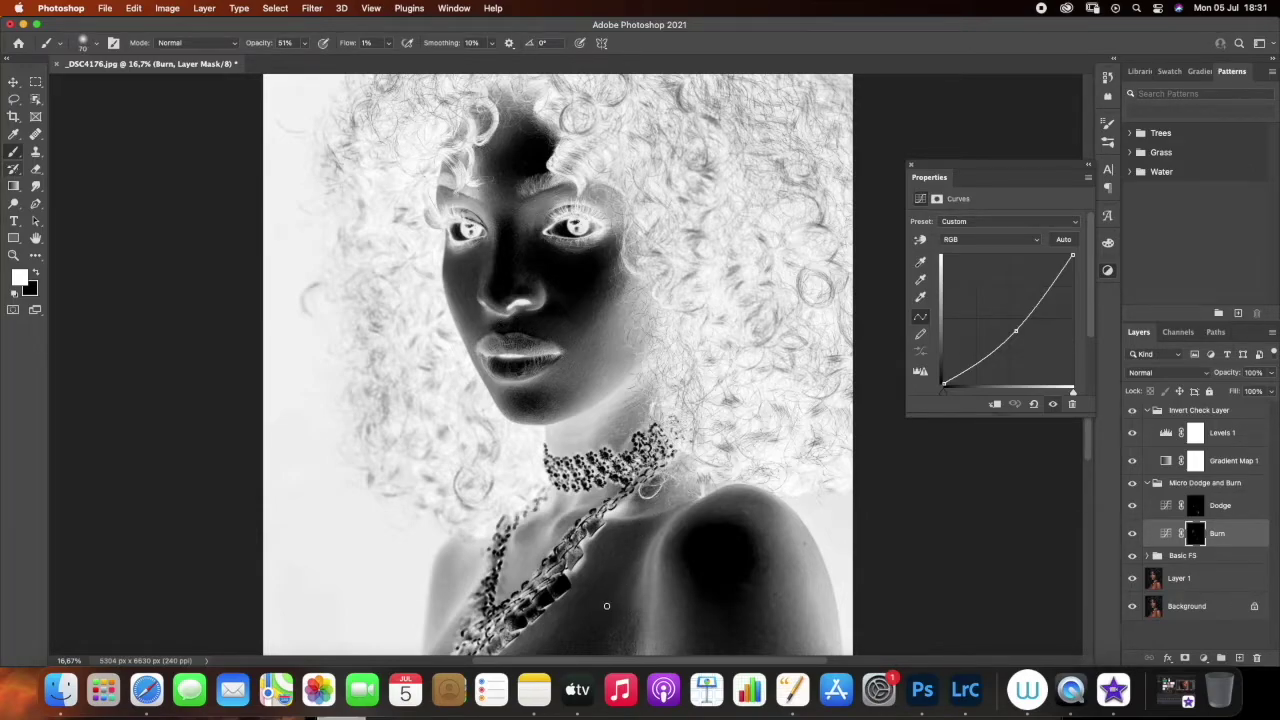
Set the midtone input of the Invert Check Layer's Levels adjustment to 1.29
{"action": "left_click", "coordinate": [1170, 434]}
{"action": "left_click_drag", "start_coordinate": [1046, 320], "coordinate": [1033, 321]}
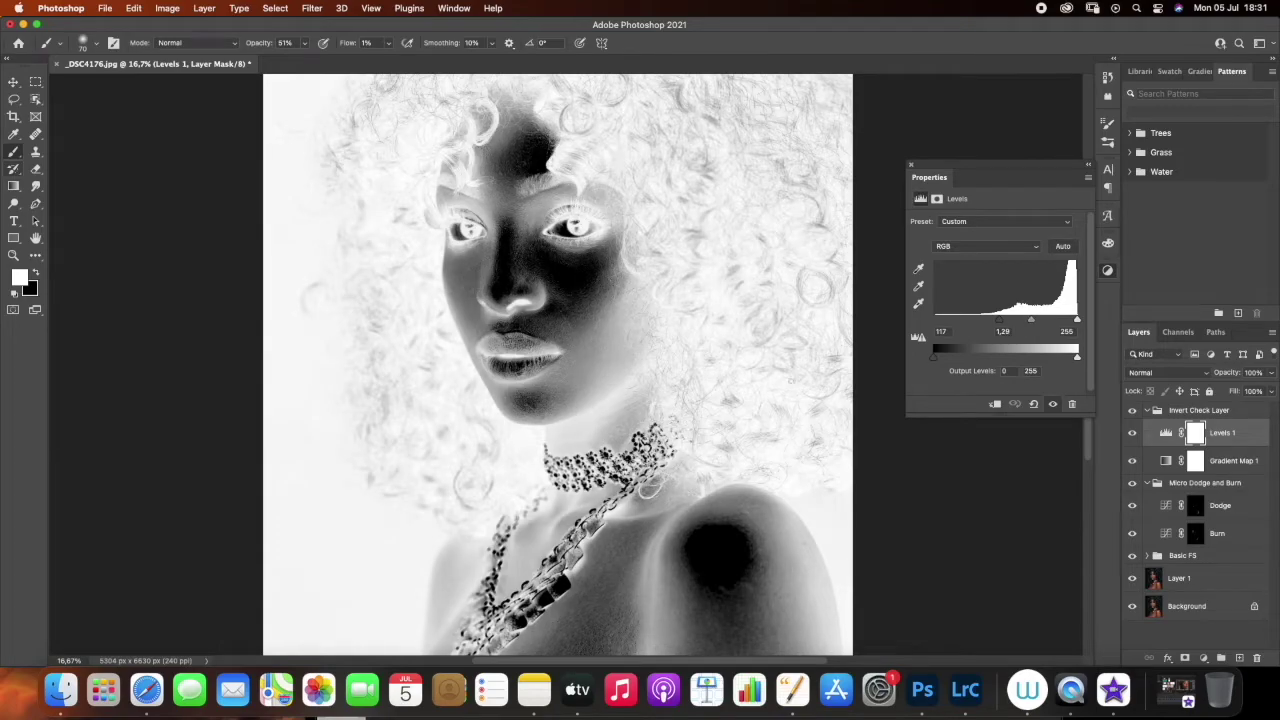
Even out the skin above the upper lip and around the mouth on the Burn and Dodge masks with a small soft brush
{"action": "left_click", "coordinate": [13, 255]}
{"action": "left_click", "coordinate": [553, 332]}
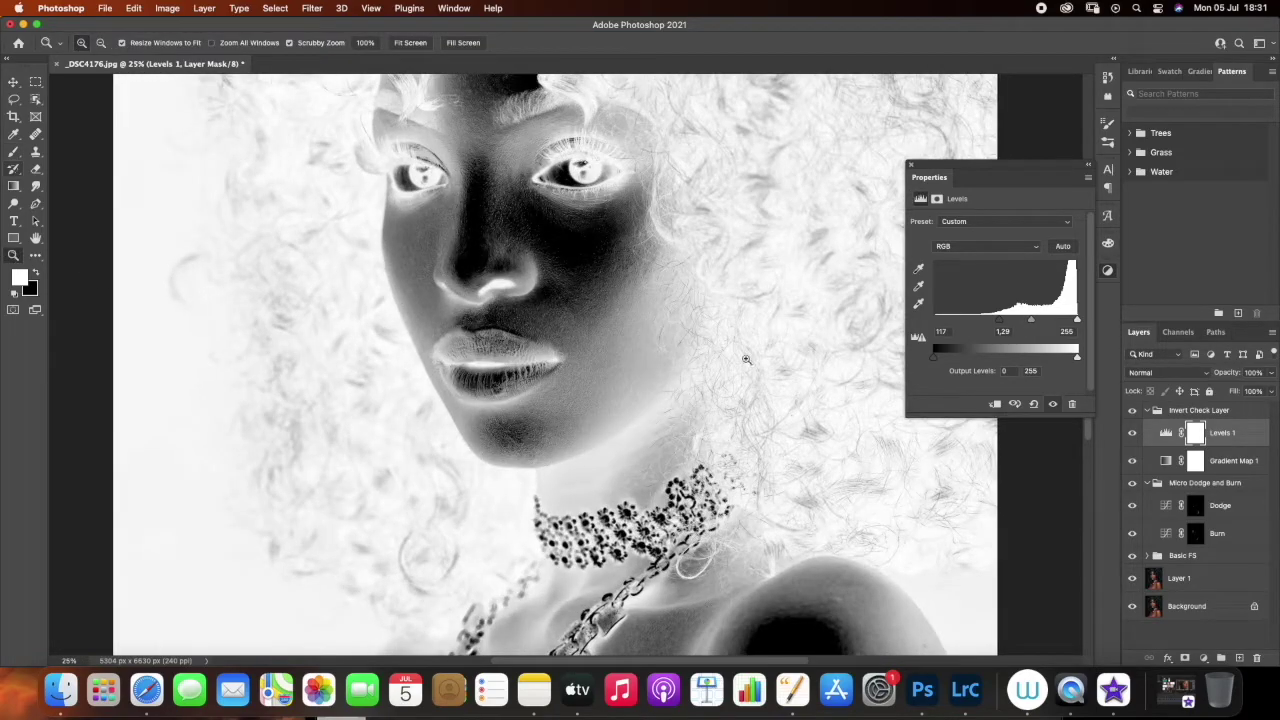
{"action": "left_click", "coordinate": [1224, 536]}
{"action": "key", "text": "b"}
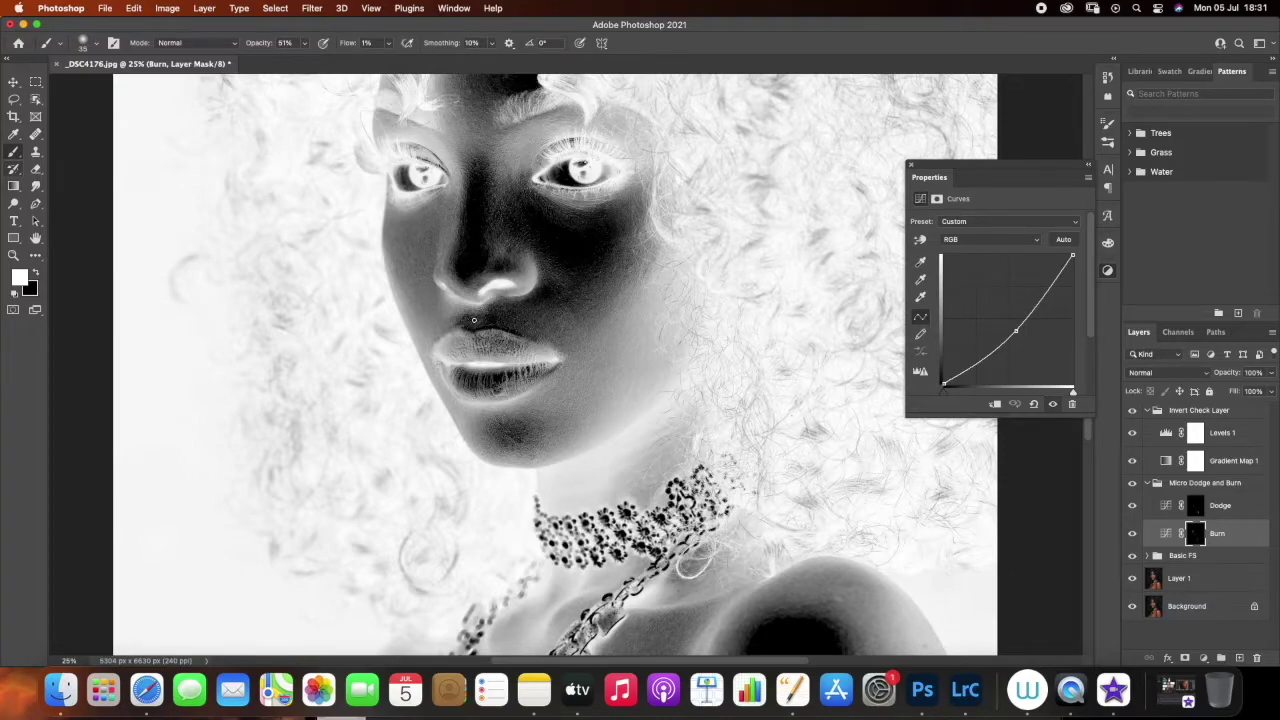
{"action": "key", "text": "alt+bracketright"}
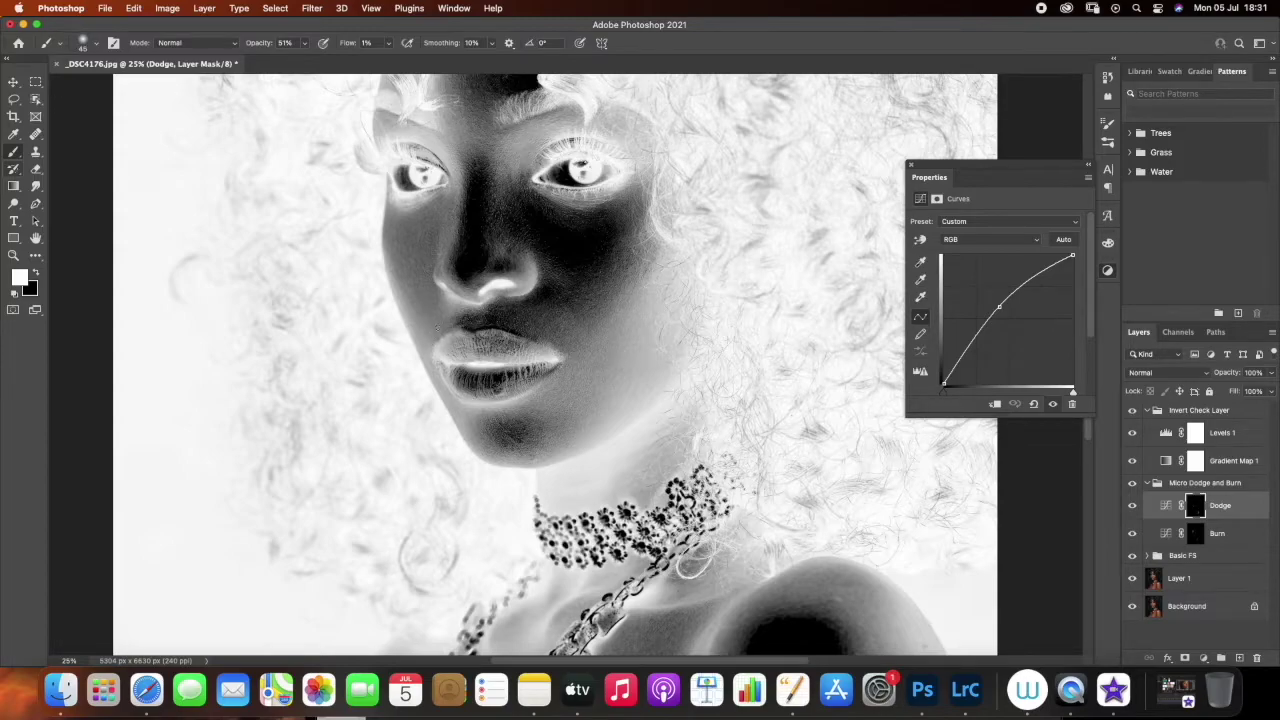
{"action": "key", "text": "bracketleft"}
{"action": "key", "text": "bracketleft"}
{"action": "left_click", "coordinate": [1212, 531]}
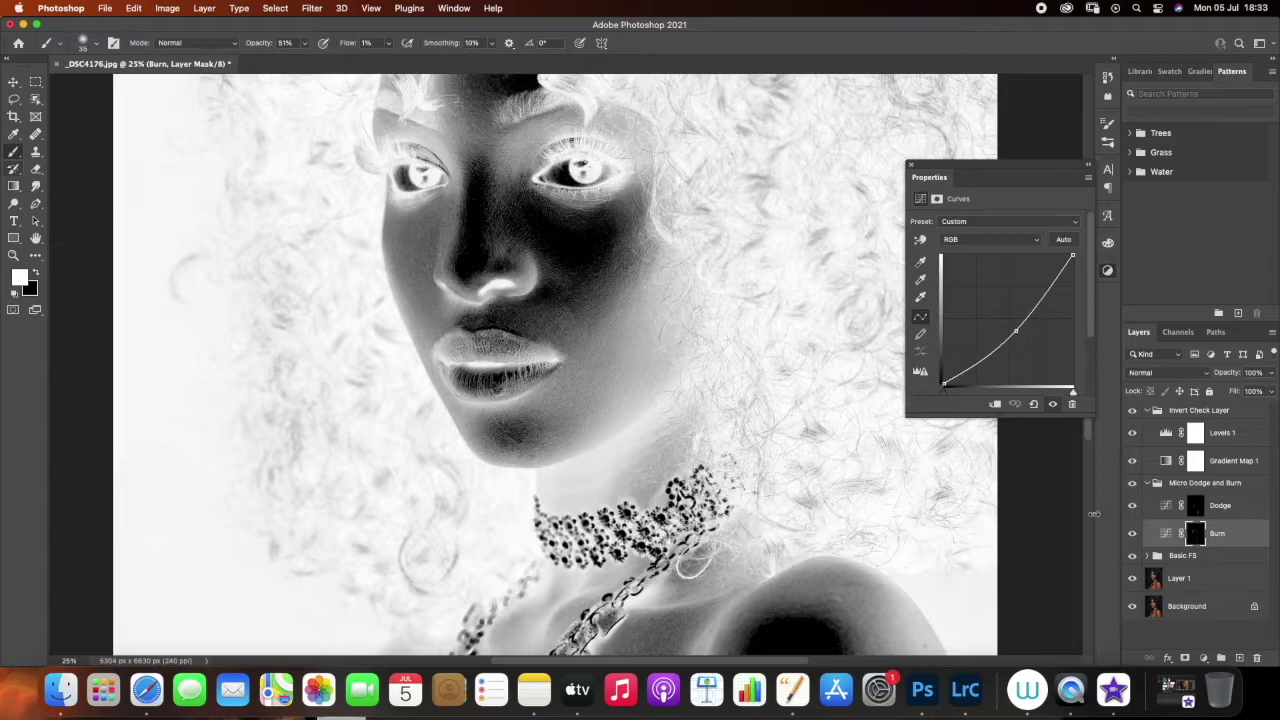
Compare the face with and without the Micro Dodge and Burn group, in both the check view and full colour
{"action": "left_click", "coordinate": [1132, 484]}
{"action": "left_click", "coordinate": [1132, 484]}
{"action": "left_click", "coordinate": [1133, 483]}
{"action": "left_click", "coordinate": [1133, 483]}
{"action": "left_click", "coordinate": [1137, 468]}
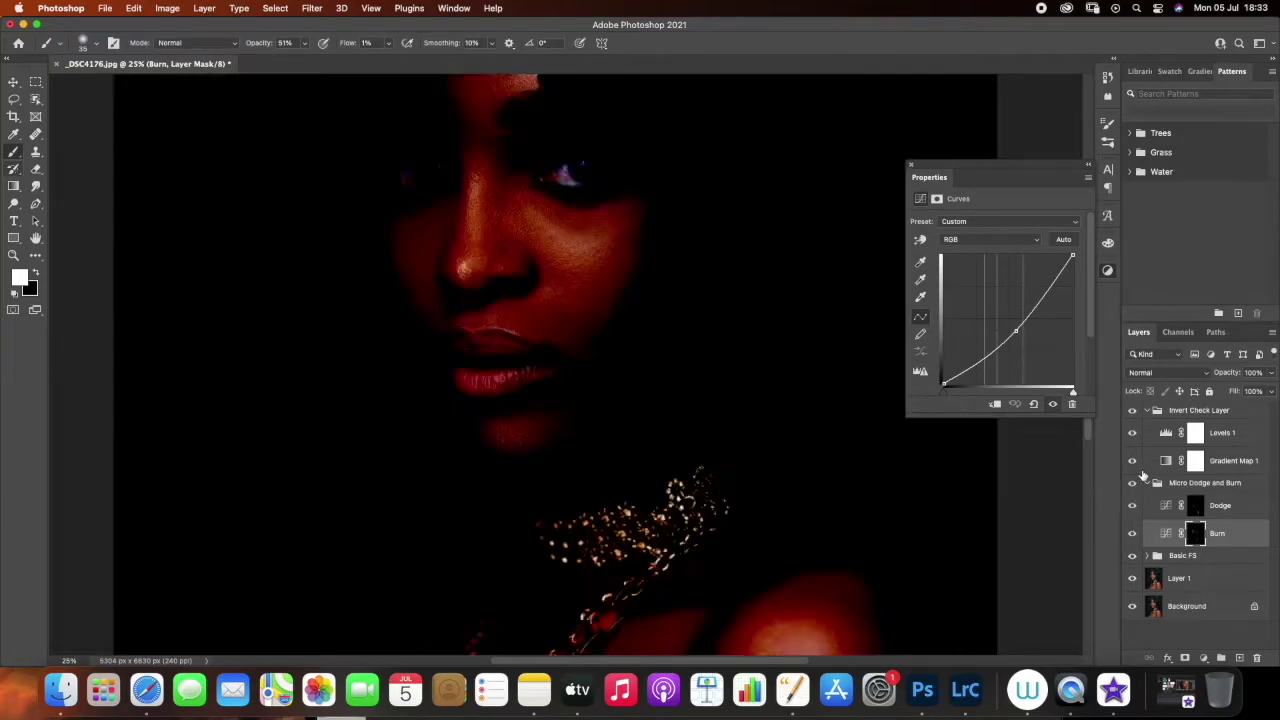
{"action": "left_click", "coordinate": [1137, 468]}
{"action": "left_click", "coordinate": [1132, 410]}
{"action": "left_click", "coordinate": [1132, 410]}
{"action": "left_click", "coordinate": [1133, 483]}
{"action": "left_click", "coordinate": [1133, 483]}
Touch up the face on the Dodge mask with a 50 px brush and compare the full-colour portrait without Micro Dodge and Burn
{"action": "left_click", "coordinate": [1222, 510]}
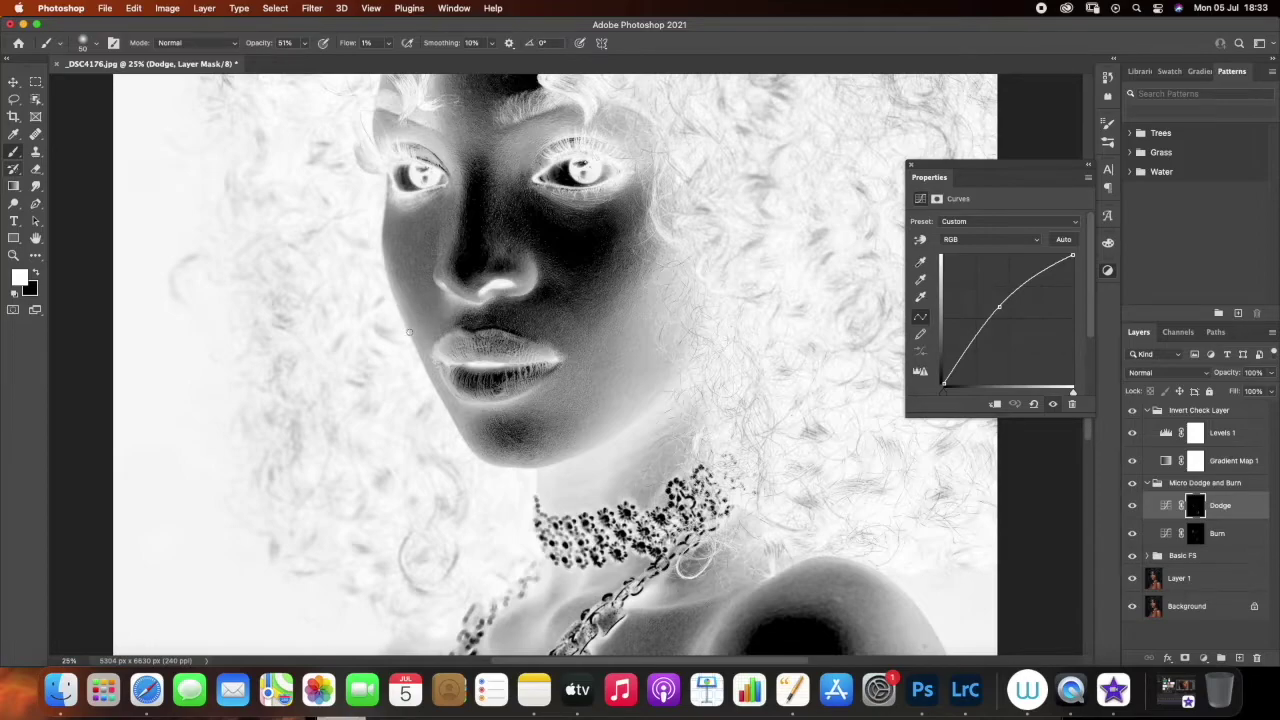
{"action": "left_click", "coordinate": [1132, 410]}
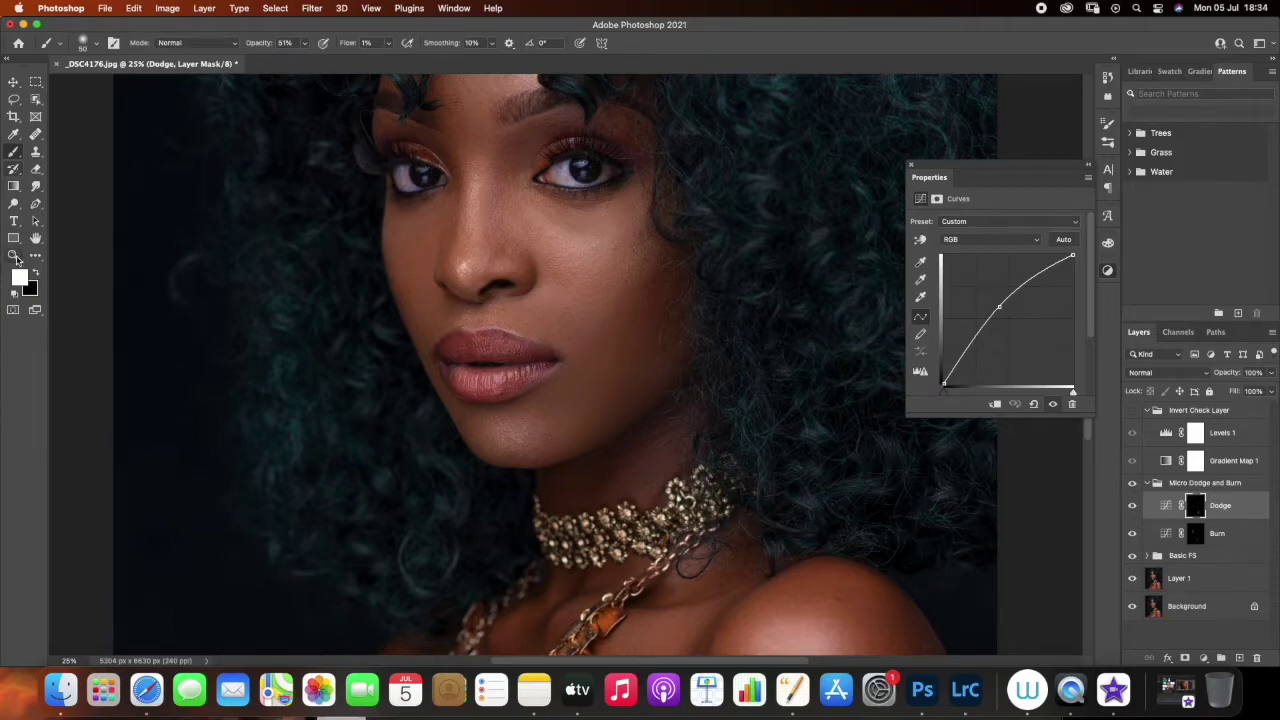
{"action": "left_click", "coordinate": [14, 256]}
{"action": "left_click_drag", "start_coordinate": [519, 407], "coordinate": [486, 400]}
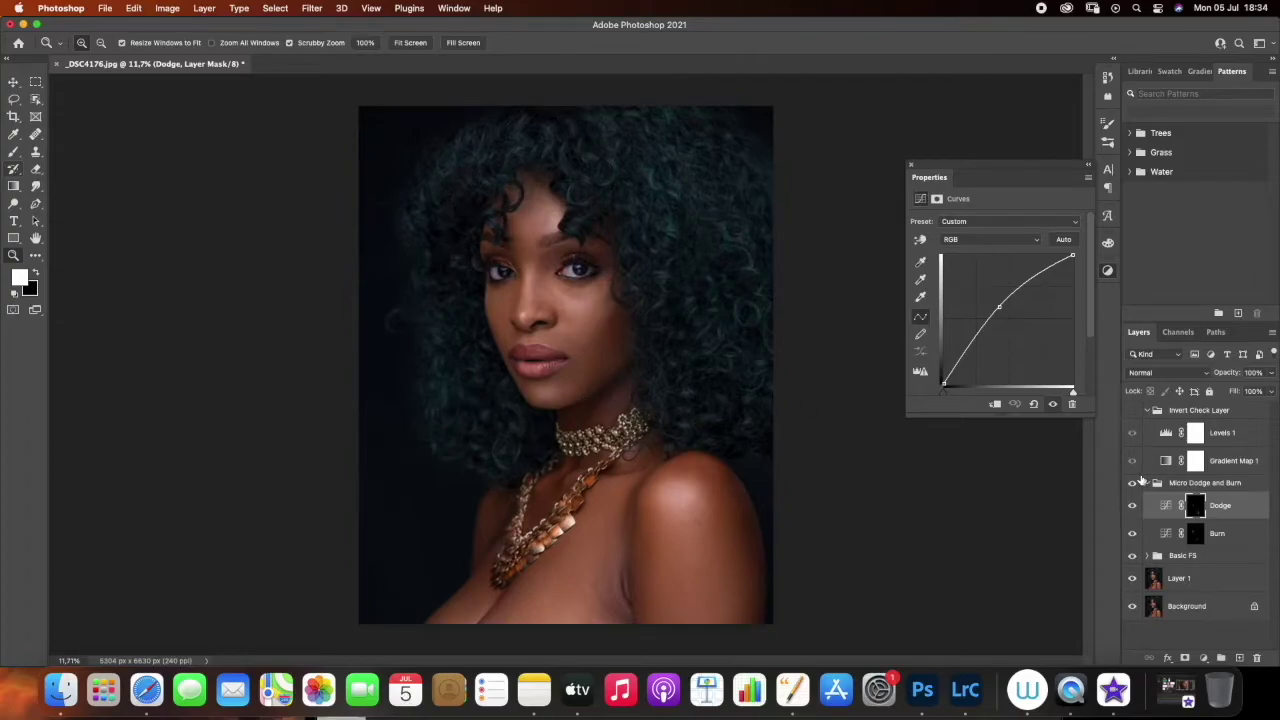
{"action": "left_click", "coordinate": [1131, 484]}
{"action": "left_click", "coordinate": [1131, 484]}
{"action": "left_click", "coordinate": [1131, 484]}
{"action": "left_click", "coordinate": [1131, 484]}
{"action": "left_click", "coordinate": [1132, 411]}
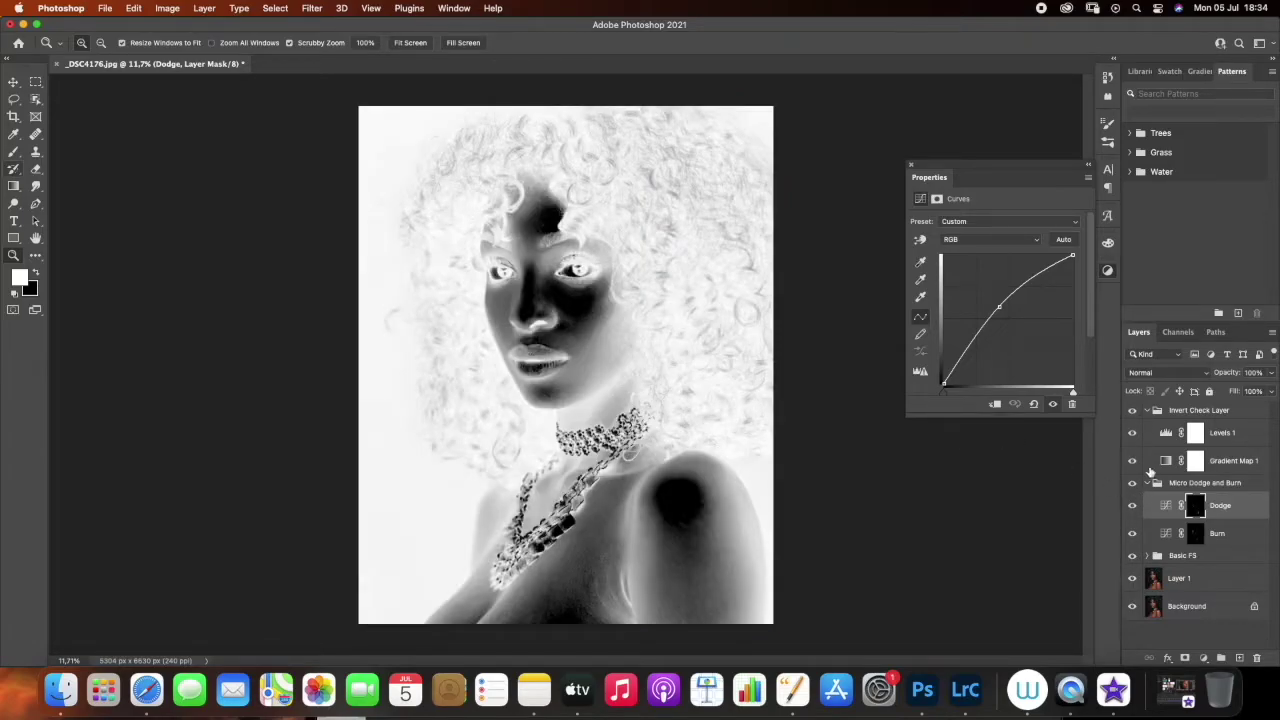
Paint over the portrait's skin on the Burn mask, enlarging the soft brush to 200 px for the broader tonal transitions
{"action": "left_click", "coordinate": [1217, 533]}
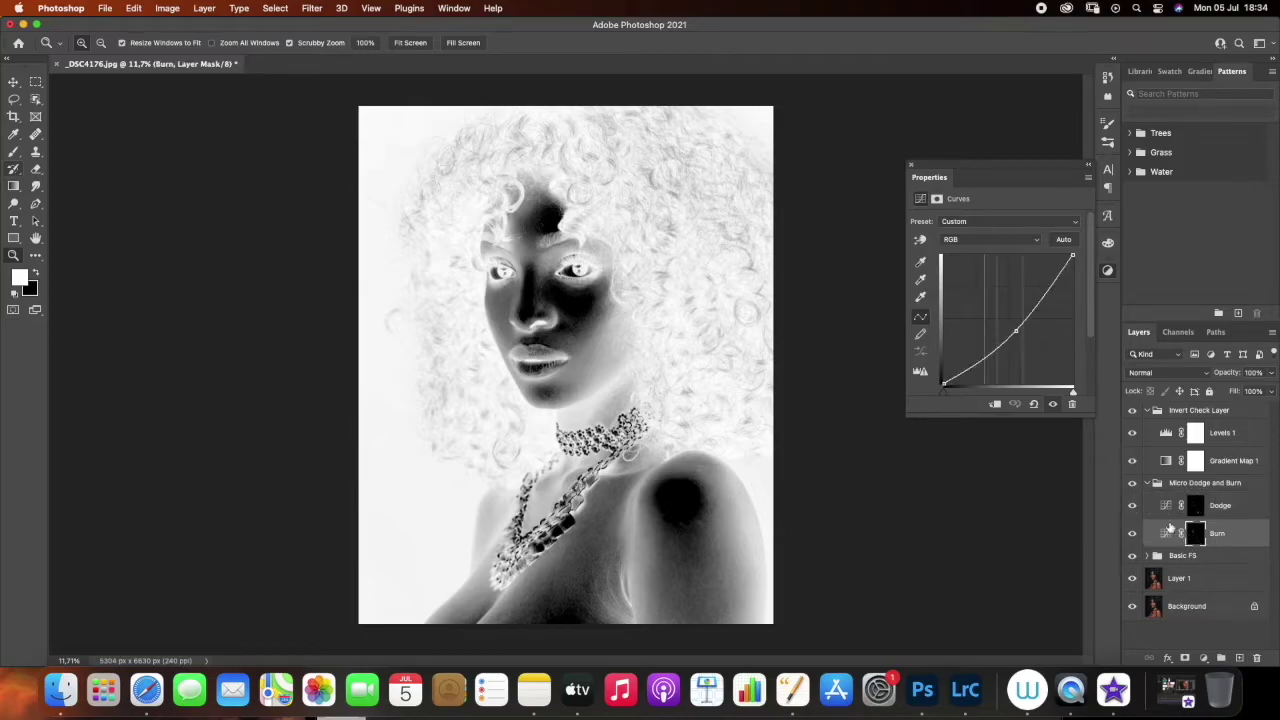
{"action": "left_click", "coordinate": [13, 151]}
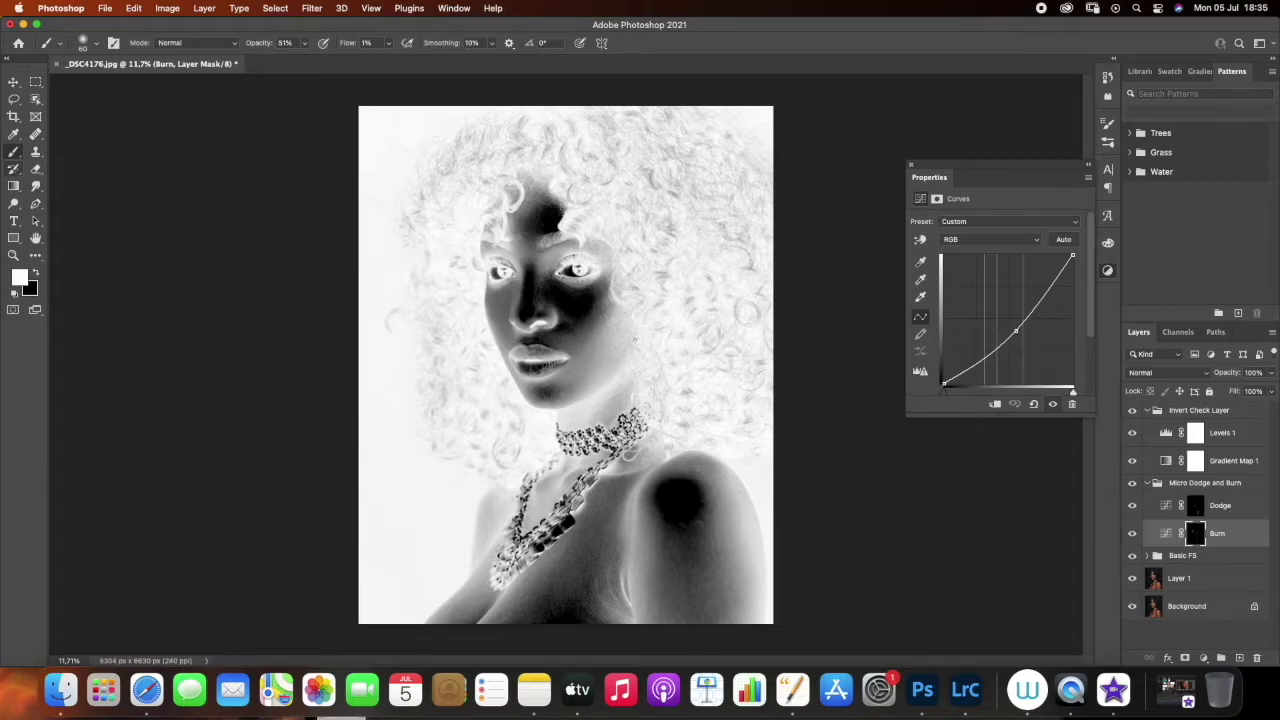
{"action": "key", "text": "bracketright"}
{"action": "key", "text": "bracketright"}
{"action": "key", "text": "bracketright"}
{"action": "key", "text": "bracketright"}
{"action": "key", "text": "bracketright"}
{"action": "key", "text": "bracketright"}
{"action": "key", "text": "bracketright"}
{"action": "key", "text": "bracketright"}
{"action": "key", "text": "bracketright"}
{"action": "key", "text": "bracketright"}
{"action": "key", "text": "bracketleft"}
{"action": "key", "text": "bracketleft"}
{"action": "key", "text": "bracketleft"}
{"action": "key", "text": "bracketright"}
{"action": "key", "text": "bracketright"}
Compare the inverted check view with the full-colour portrait at full view
{"action": "left_click", "coordinate": [1132, 410]}
{"action": "left_click", "coordinate": [1132, 410]}
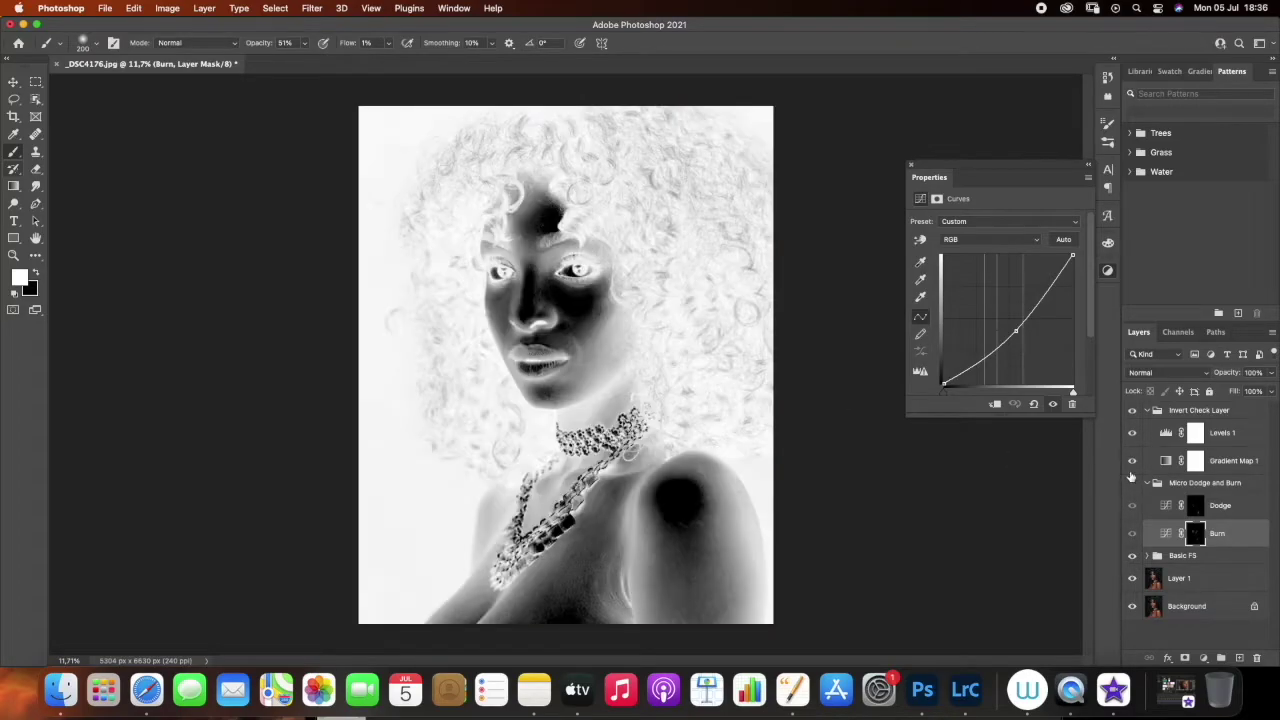
{"action": "left_click", "coordinate": [1131, 410]}
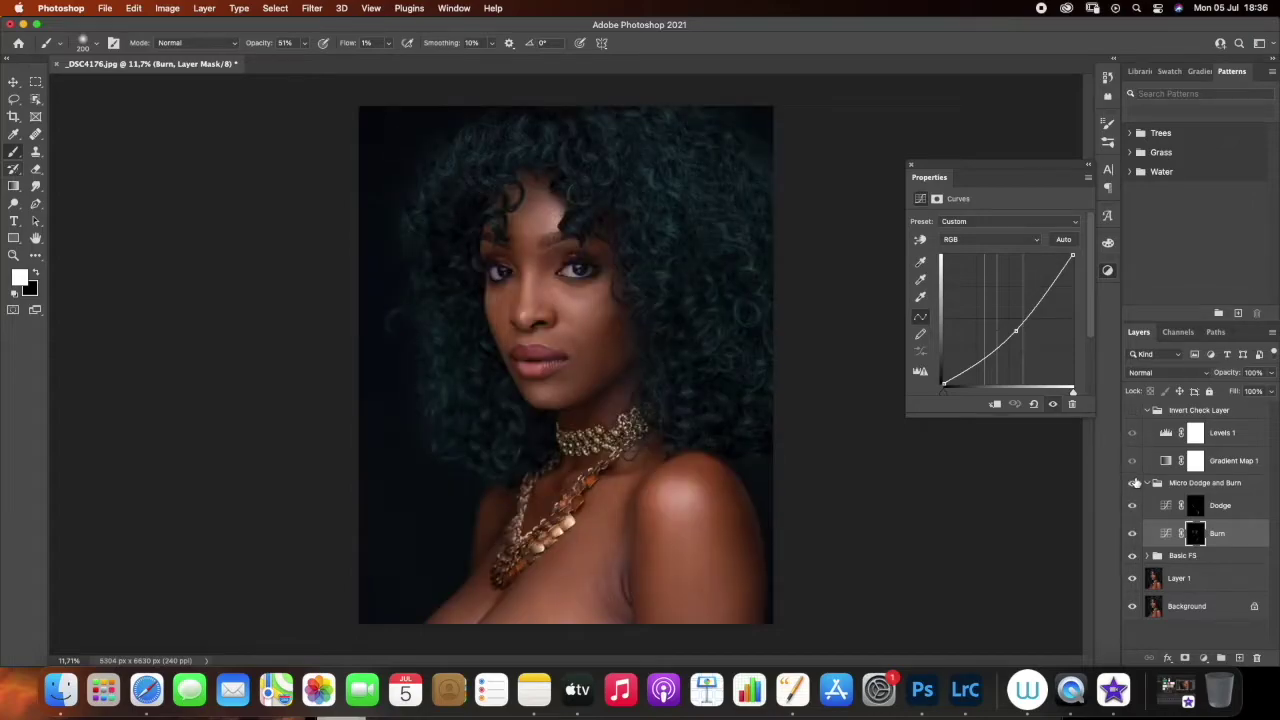
{"action": "left_click", "coordinate": [1133, 412]}
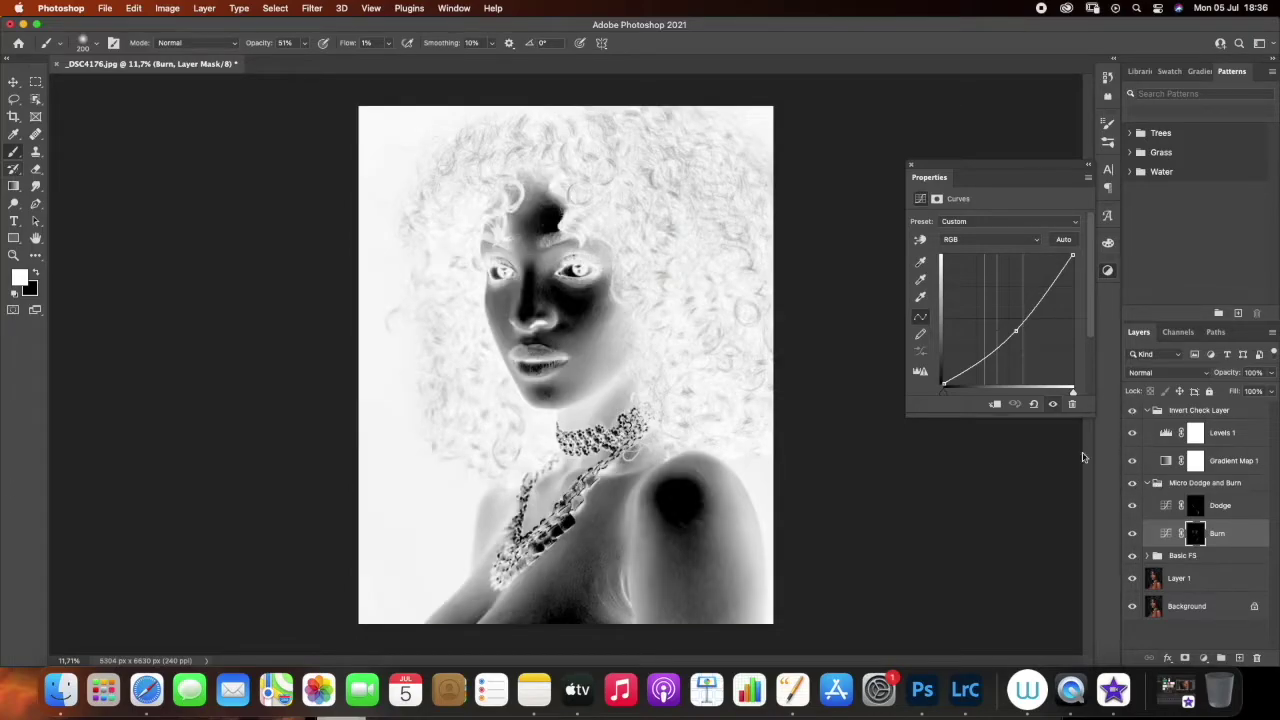
Refine the facial skin on the Burn mask, including the cheek below the eye, with the brush reduced to 40 px
{"action": "key", "text": "z"}
{"action": "left_click", "coordinate": [553, 287]}
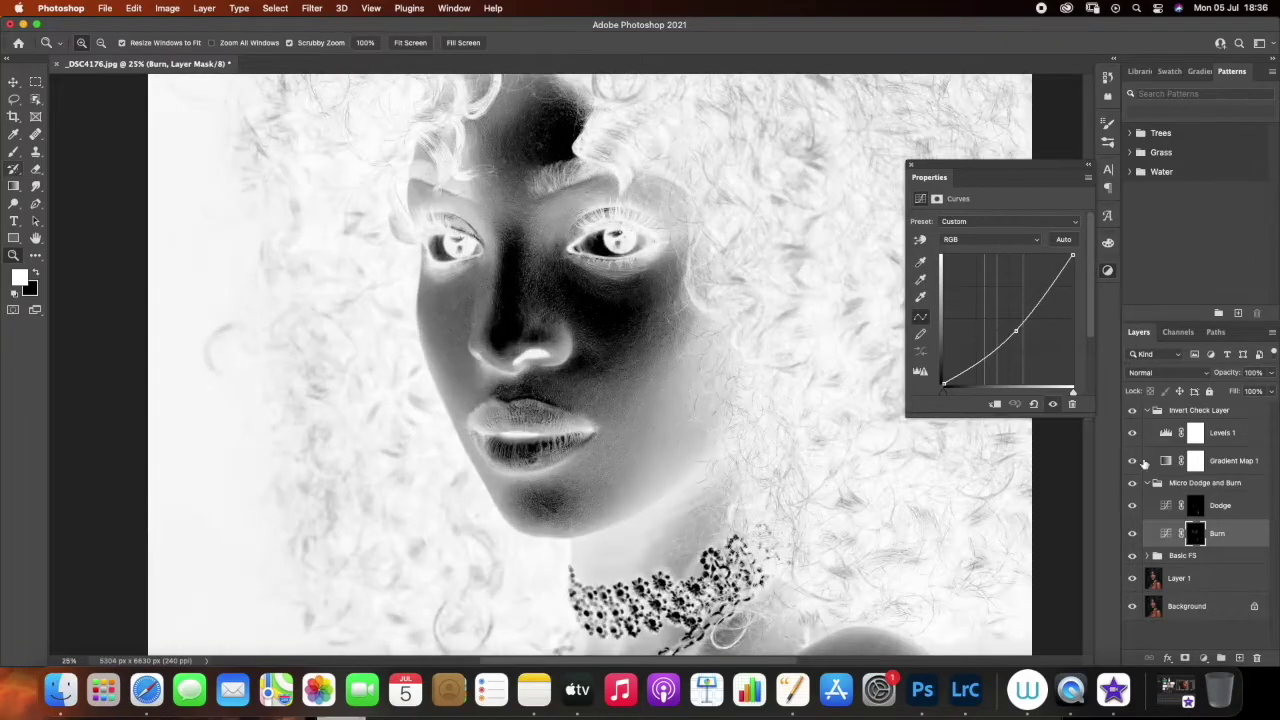
{"action": "left_click", "coordinate": [14, 151]}
{"action": "key", "text": "["}
{"action": "key", "text": "["}
{"action": "key", "text": "["}
{"action": "key", "text": "["}
{"action": "key", "text": "["}
{"action": "key", "text": "["}
{"action": "key", "text": "["}
{"action": "key", "text": "["}
{"action": "key", "text": "["}
{"action": "key", "text": "["}
{"action": "key", "text": "["}
{"action": "key", "text": "["}
{"action": "key", "text": "["}
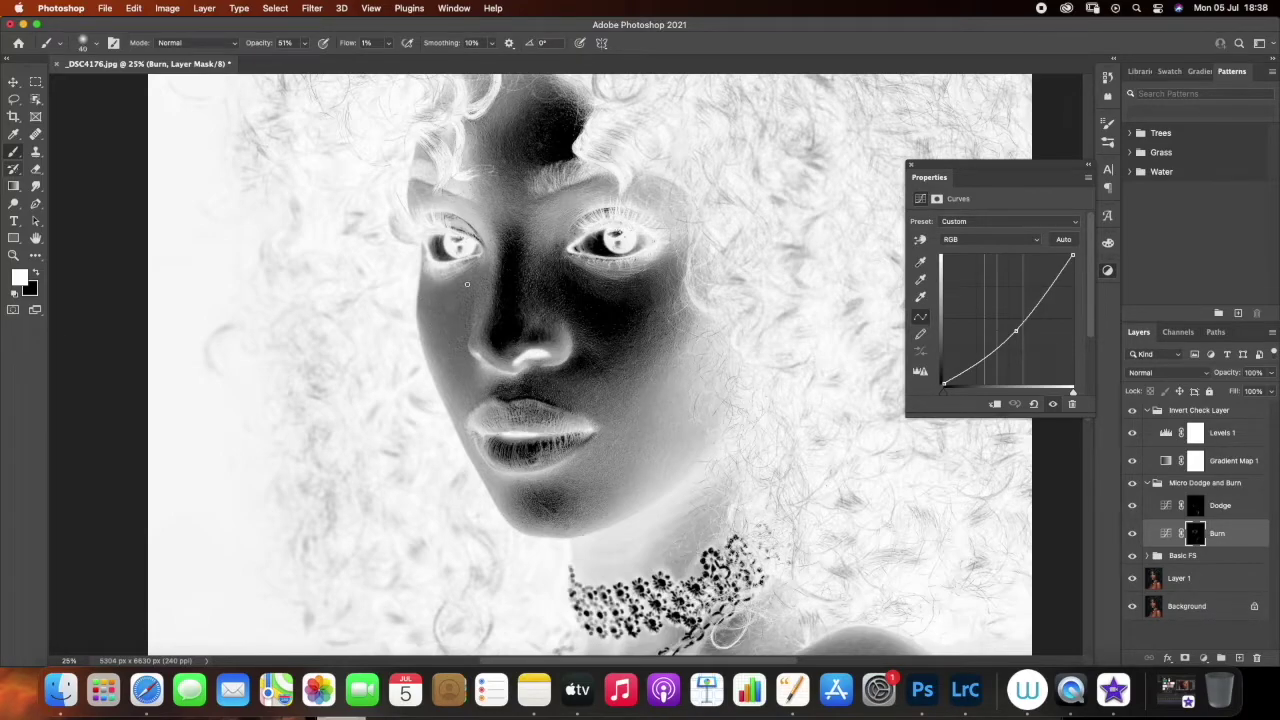
Even out the nose and surrounding facial skin on the Dodge mask, starting with a 45 px brush and varying its size
{"action": "left_click", "coordinate": [1166, 507]}
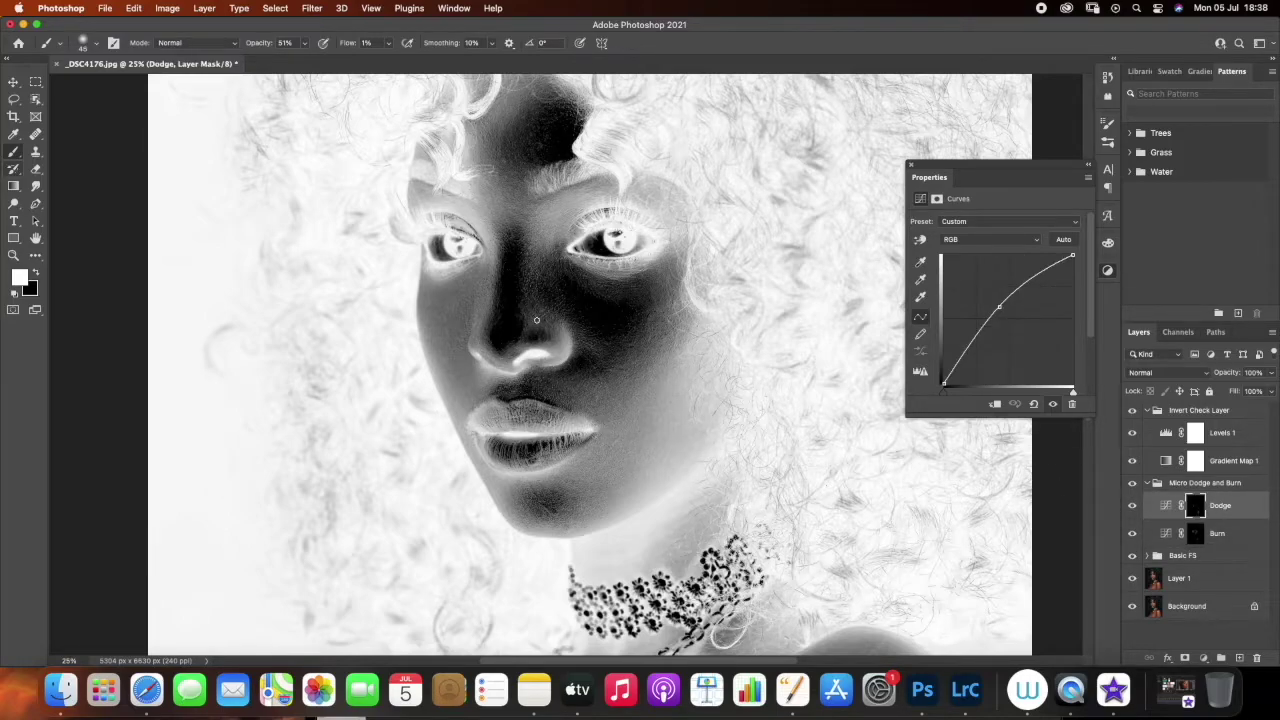
{"action": "key", "text": "bracketright"}
{"action": "key", "text": "bracketright"}
{"action": "key", "text": "bracketright"}
{"action": "key", "text": "bracketright"}
{"action": "key", "text": "bracketright"}
{"action": "key", "text": "bracketright"}
{"action": "key", "text": "bracketright"}
{"action": "key", "text": "bracketleft"}
{"action": "key", "text": "bracketleft"}
{"action": "key", "text": "bracketleft"}
Compare the close-up of the face with and without the Micro Dodge and Burn group in the check view
{"action": "left_click", "coordinate": [1132, 484]}
{"action": "left_click", "coordinate": [1132, 484]}
{"action": "left_click", "coordinate": [1132, 484]}
{"action": "left_click", "coordinate": [1132, 484]}
Smooth the cheek below the eye on the Burn mask with a 35 px brush
{"action": "left_click", "coordinate": [1220, 535]}
{"action": "key", "text": "bracketleft"}
{"action": "key", "text": "bracketleft"}
{"action": "key", "text": "bracketleft"}
{"action": "key", "text": "bracketleft"}
{"action": "key", "text": "bracketleft"}
{"action": "key", "text": "bracketleft"}
{"action": "key", "text": "bracketleft"}
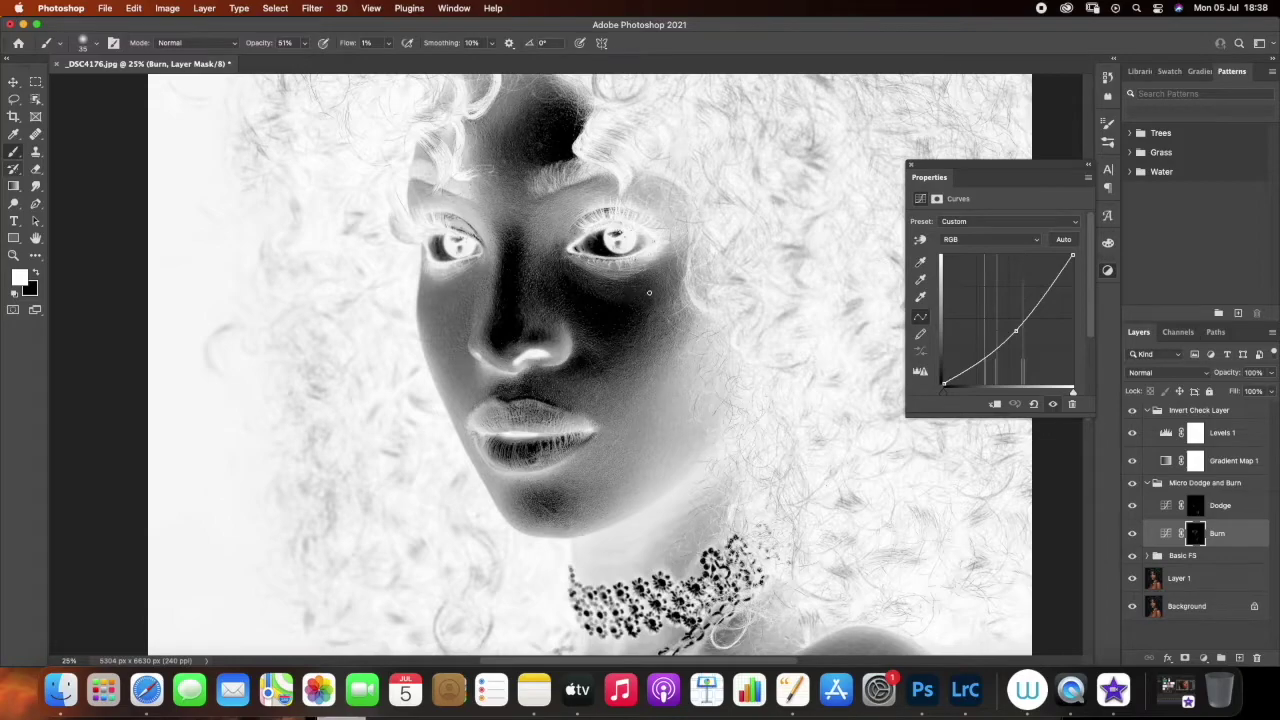
Even out the outer cheek near the hairline on the Dodge mask with a brush of about 90 px
{"action": "left_click", "coordinate": [1222, 506]}
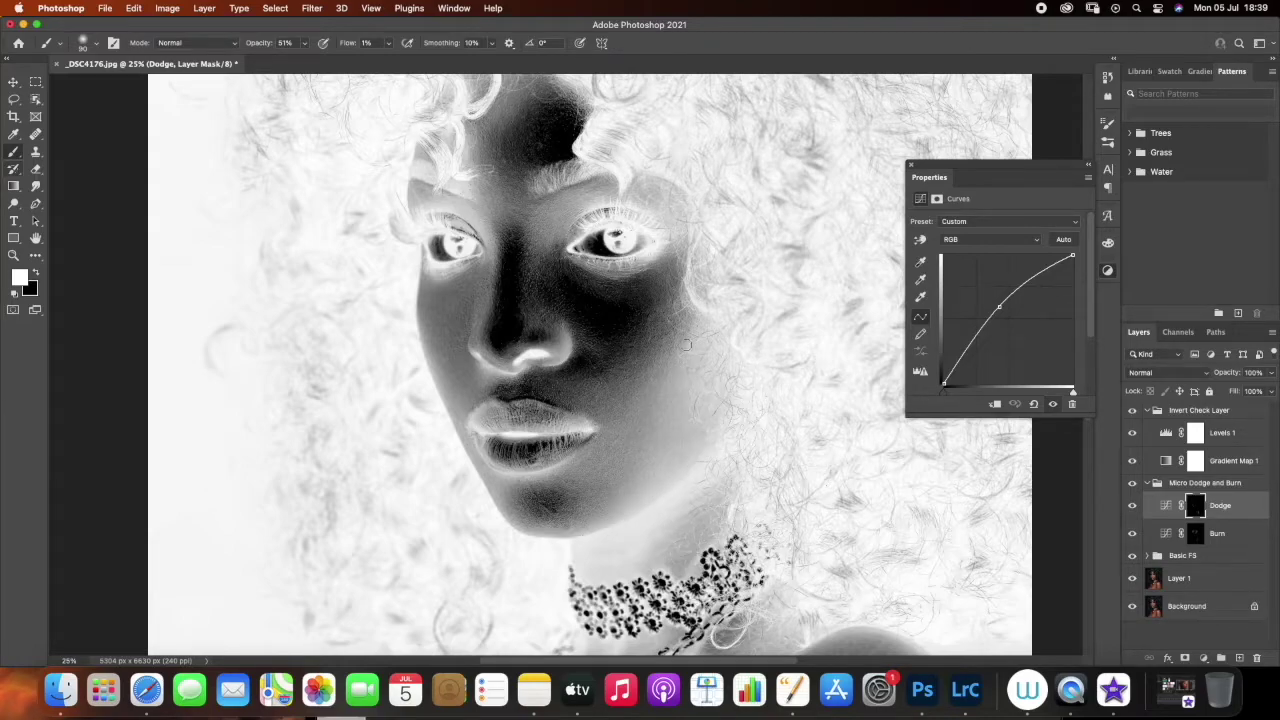
{"action": "key", "text": "bracketright"}
{"action": "key", "text": "bracketleft"}
Fit the whole portrait in view and even out its skin on the Burn mask with a 90 px brush
{"action": "left_click", "coordinate": [13, 255]}
{"action": "right_click", "coordinate": [550, 421]}
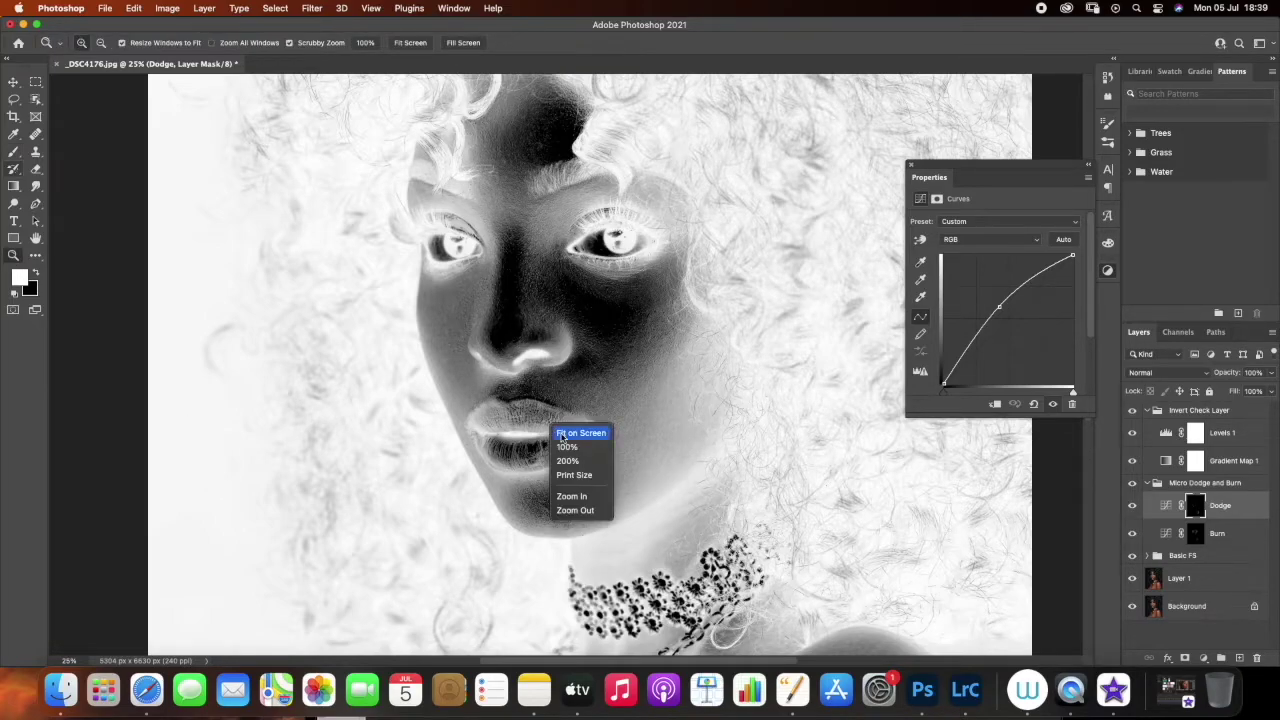
{"action": "left_click", "coordinate": [572, 431]}
{"action": "left_click", "coordinate": [1192, 532]}
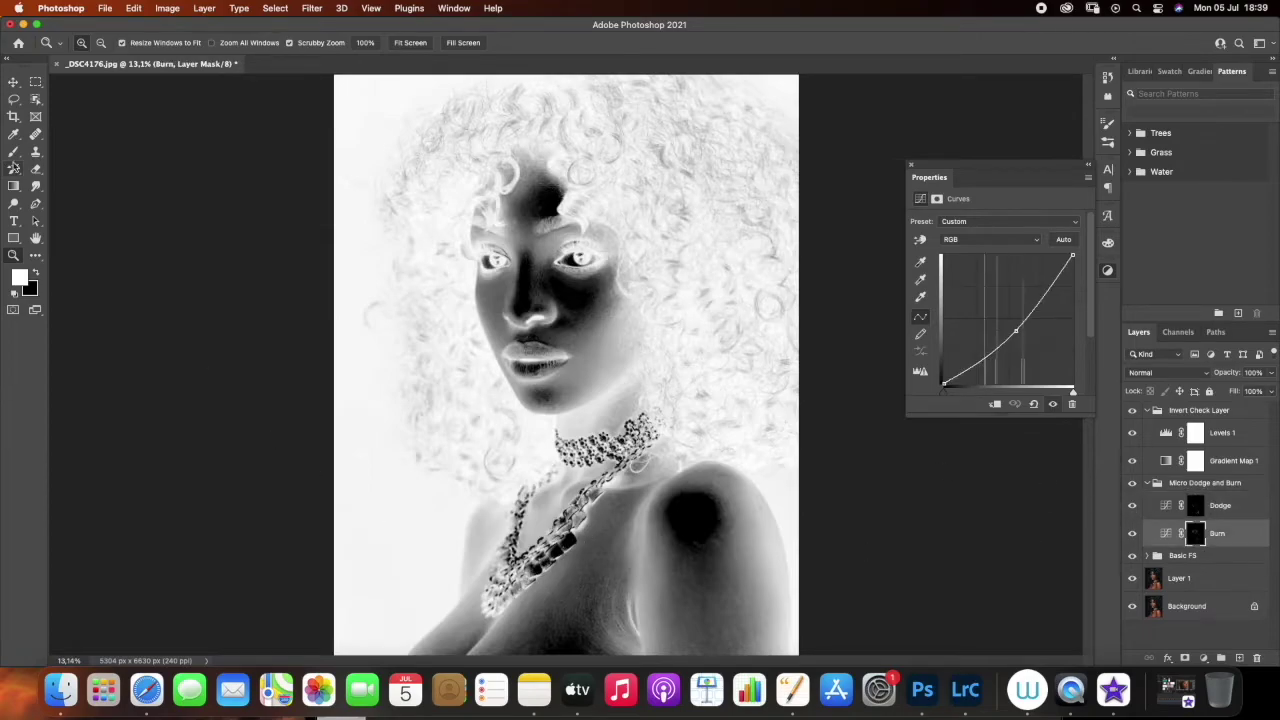
{"action": "key", "text": "b"}
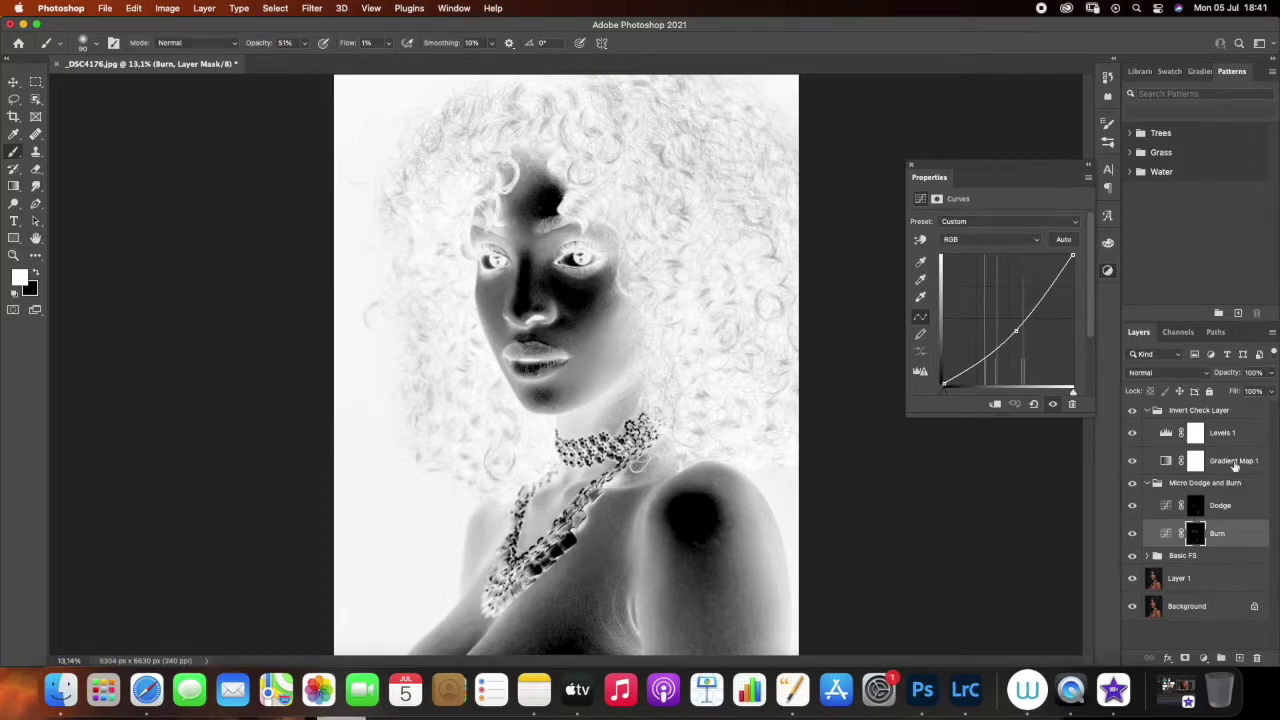
Paint softer transitions into the skin on the Dodge mask with the brush enlarged to 150 px
{"action": "key", "text": "alt+bracketright"}
{"action": "key", "text": "bracketright"}
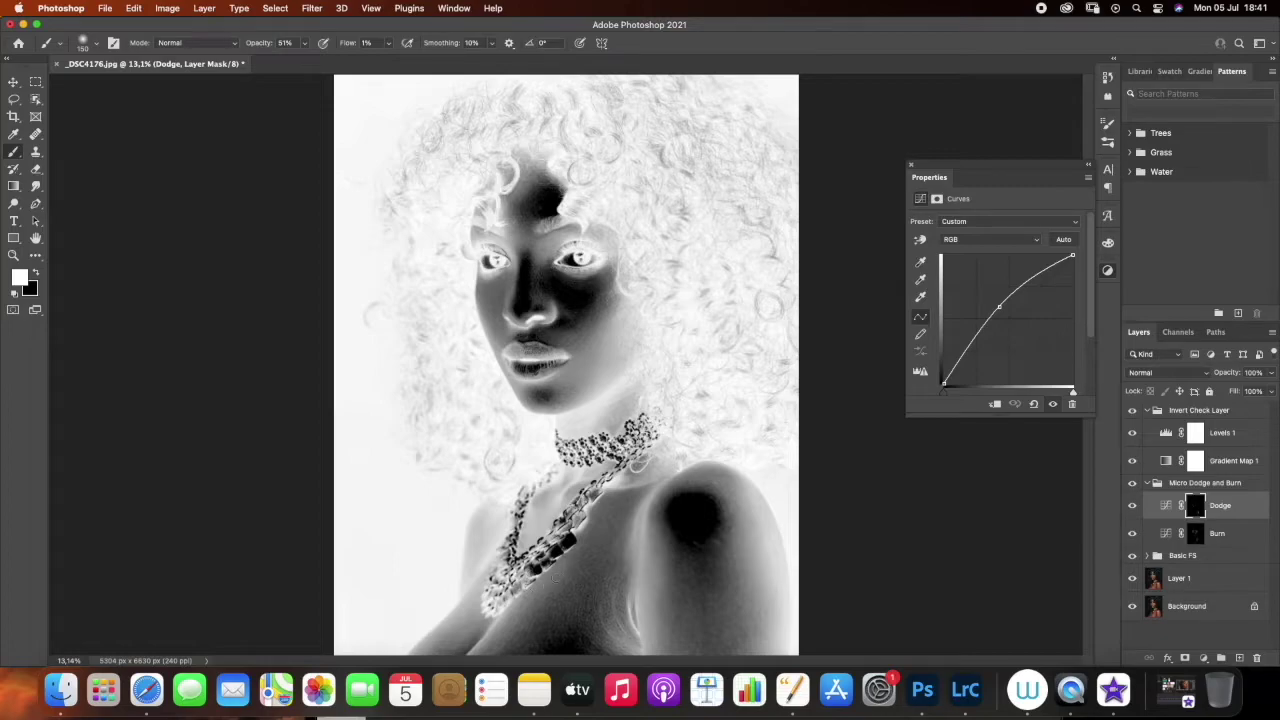
{"action": "key", "text": "bracketright"}
Compare the whole portrait with and without the Micro Dodge and Burn group in the check view
{"action": "left_click", "coordinate": [1133, 484]}
{"action": "left_click", "coordinate": [1133, 484]}
{"action": "left_click", "coordinate": [1133, 484]}
{"action": "left_click", "coordinate": [1133, 484]}
Even out the shoulder and chest on the Dodge and Burn masks with a brush between 60 and 90 px
{"action": "left_click", "coordinate": [1215, 533]}
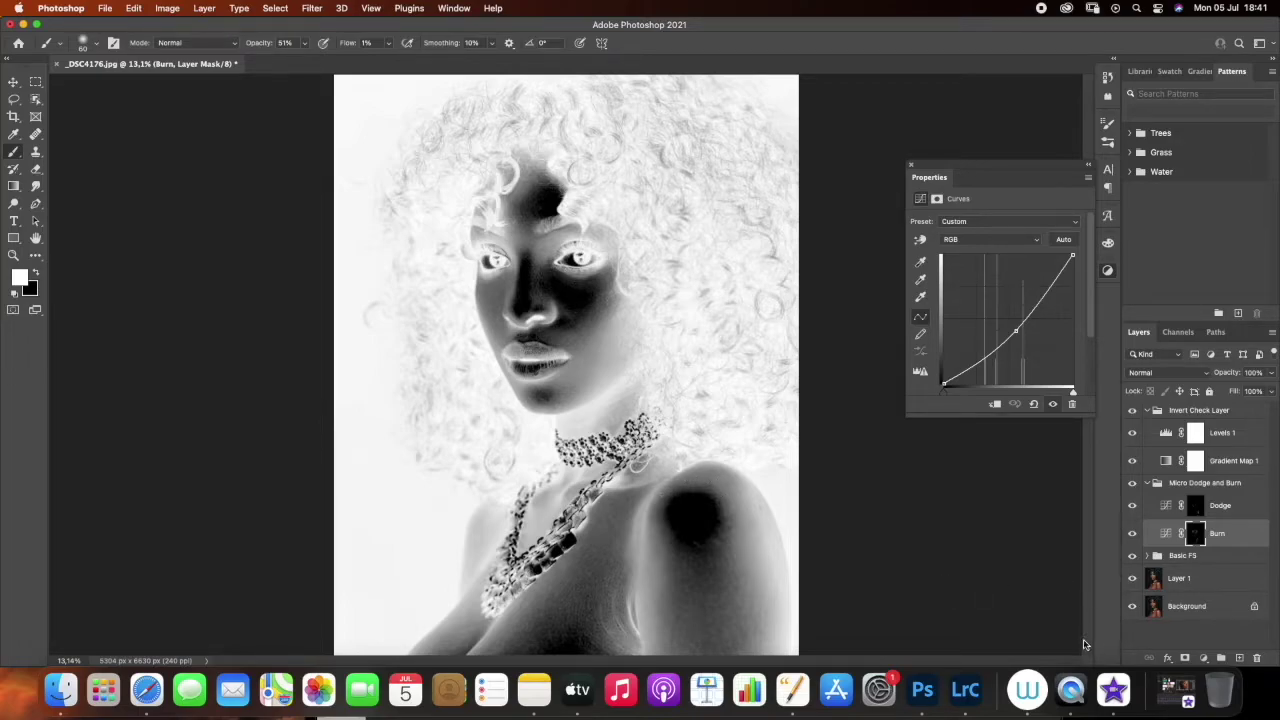
{"action": "key", "text": "]"}
{"action": "key", "text": "]"}
{"action": "left_click", "coordinate": [1218, 508]}
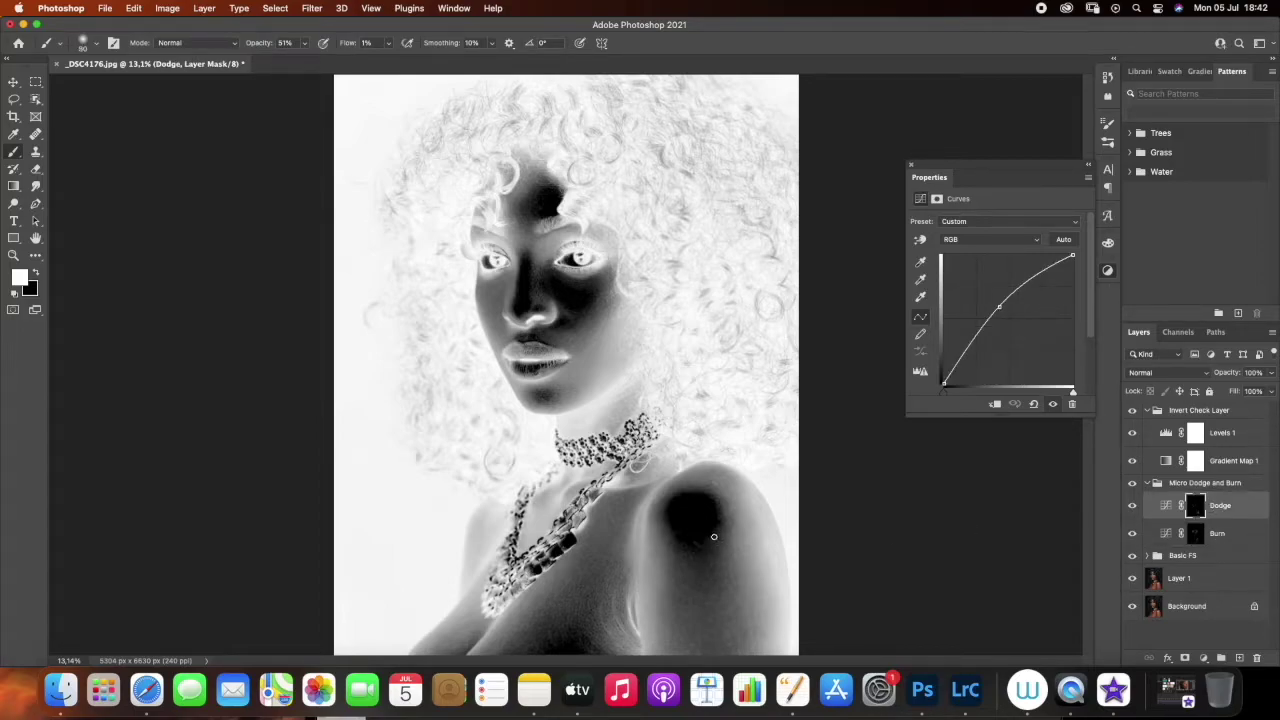
{"action": "key", "text": "alt+bracketleft"}
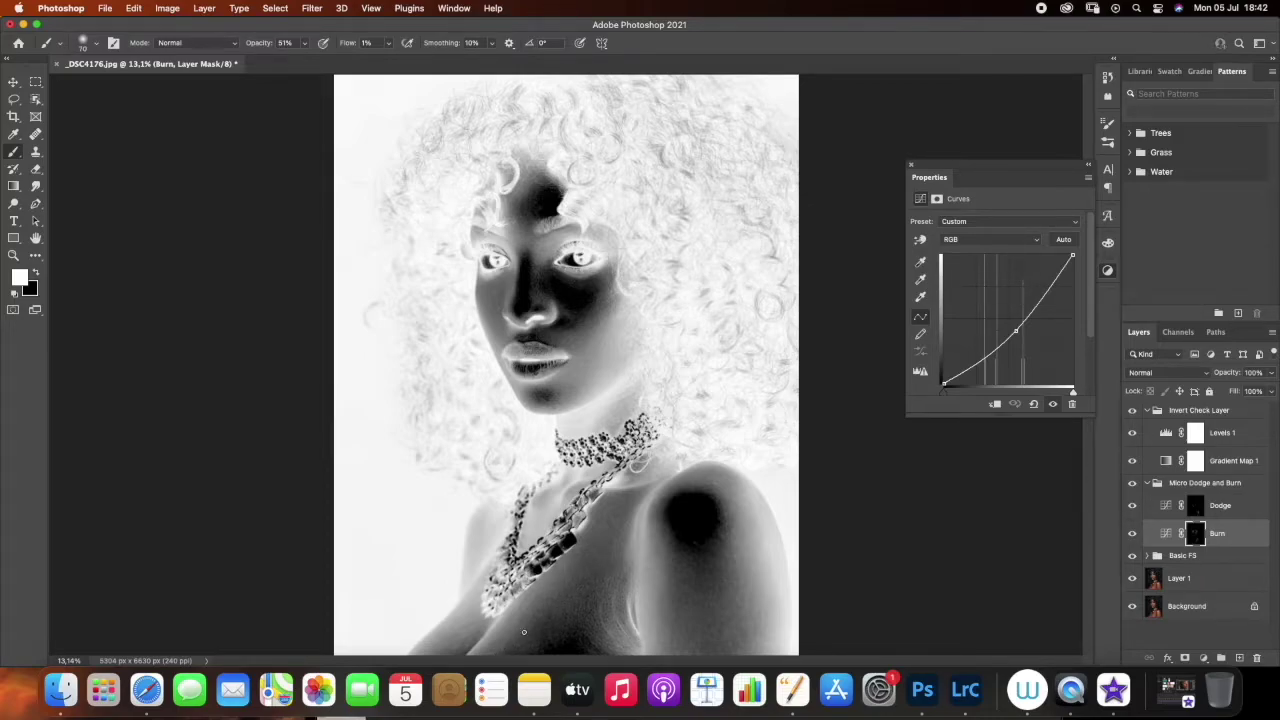
Check the shoulder and chest retouching with and without Micro Dodge and Burn, in the check view and full colour
{"action": "left_click", "coordinate": [1133, 483]}
{"action": "left_click", "coordinate": [1133, 483]}
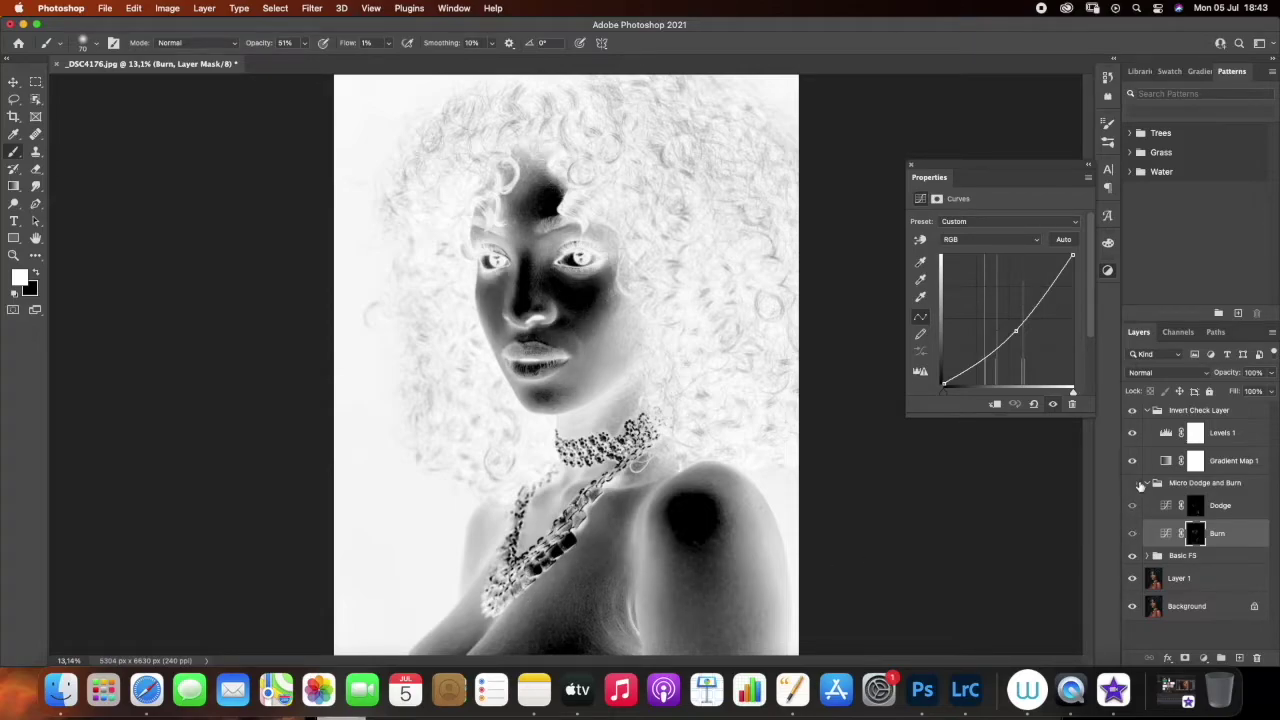
{"action": "left_click", "coordinate": [1133, 411]}
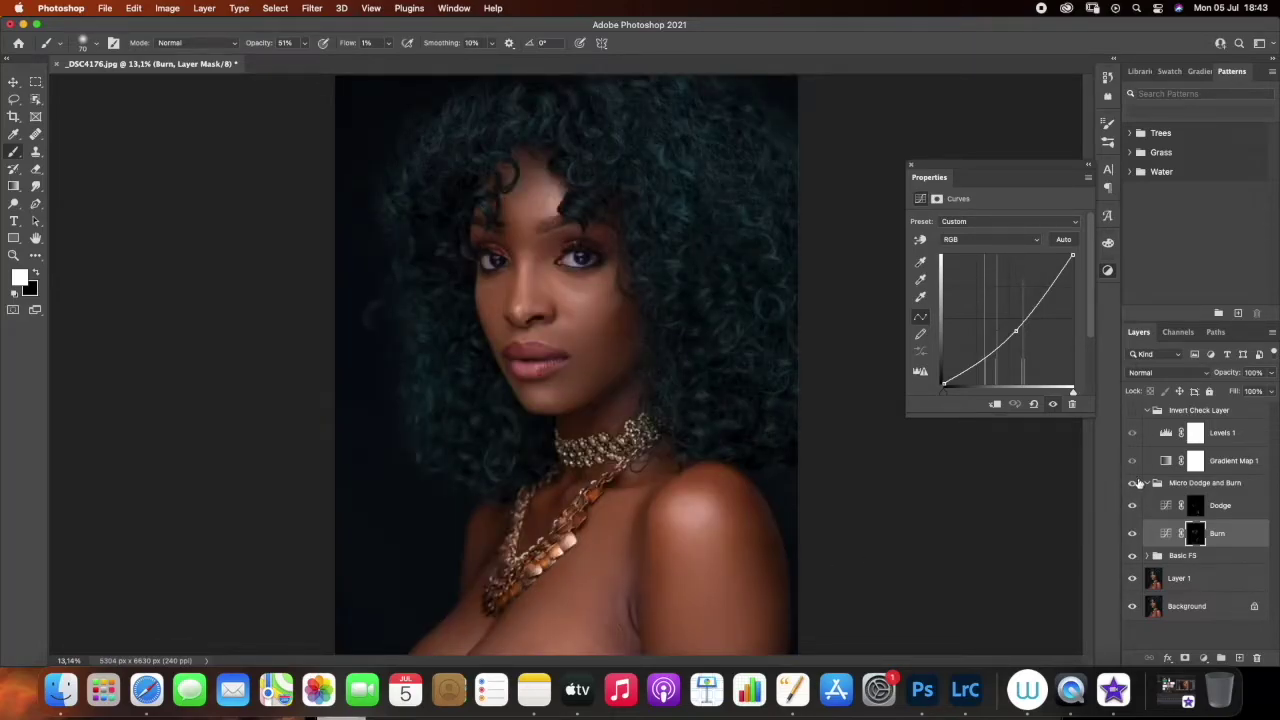
{"action": "double_click", "coordinate": [1141, 483]}
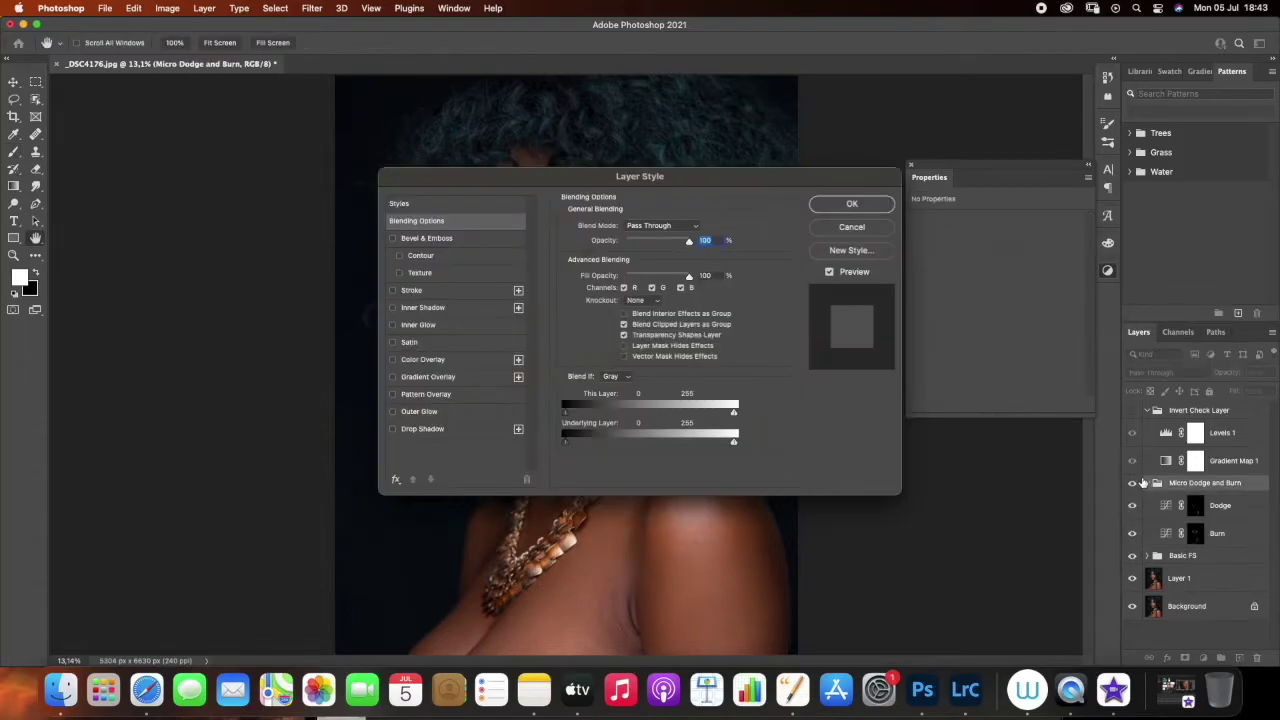
{"action": "left_click", "coordinate": [855, 230]}
{"action": "left_click", "coordinate": [1133, 411]}
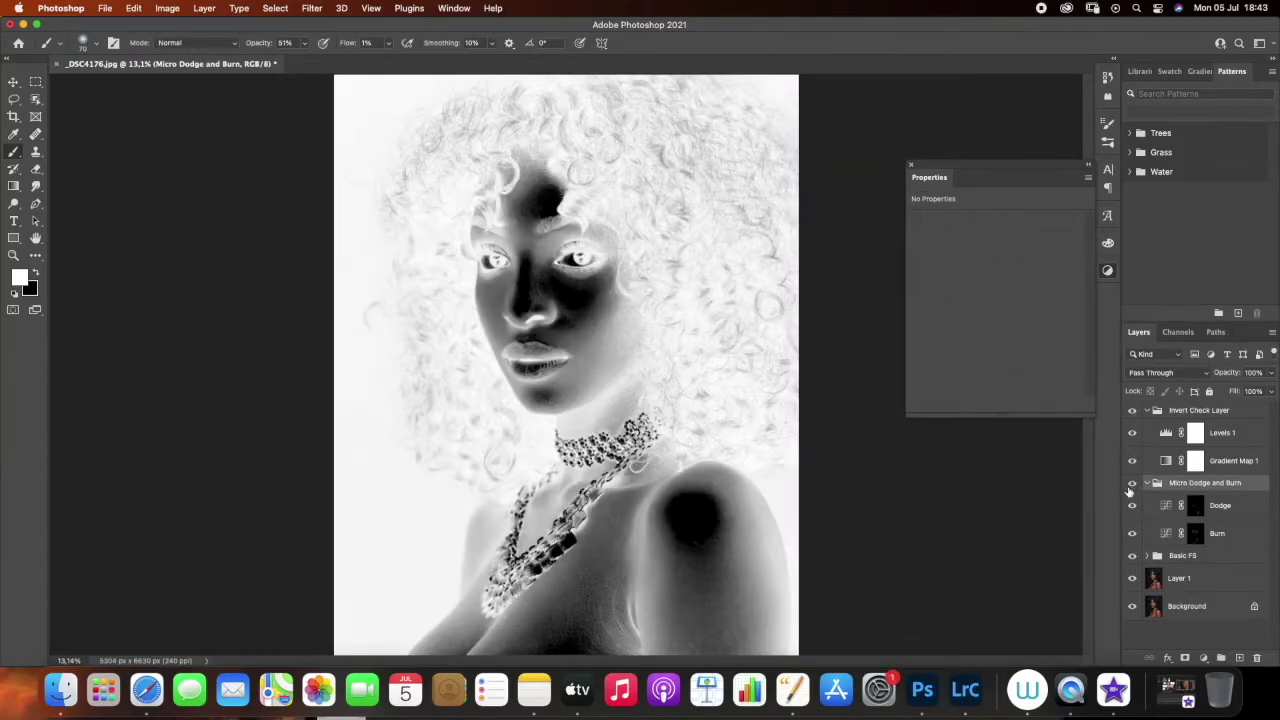
Smooth the cheeks by alternating between the Burn and Dodge masks with brushes of 70 to 150 px, checking against full colour
{"action": "left_click", "coordinate": [1195, 533]}
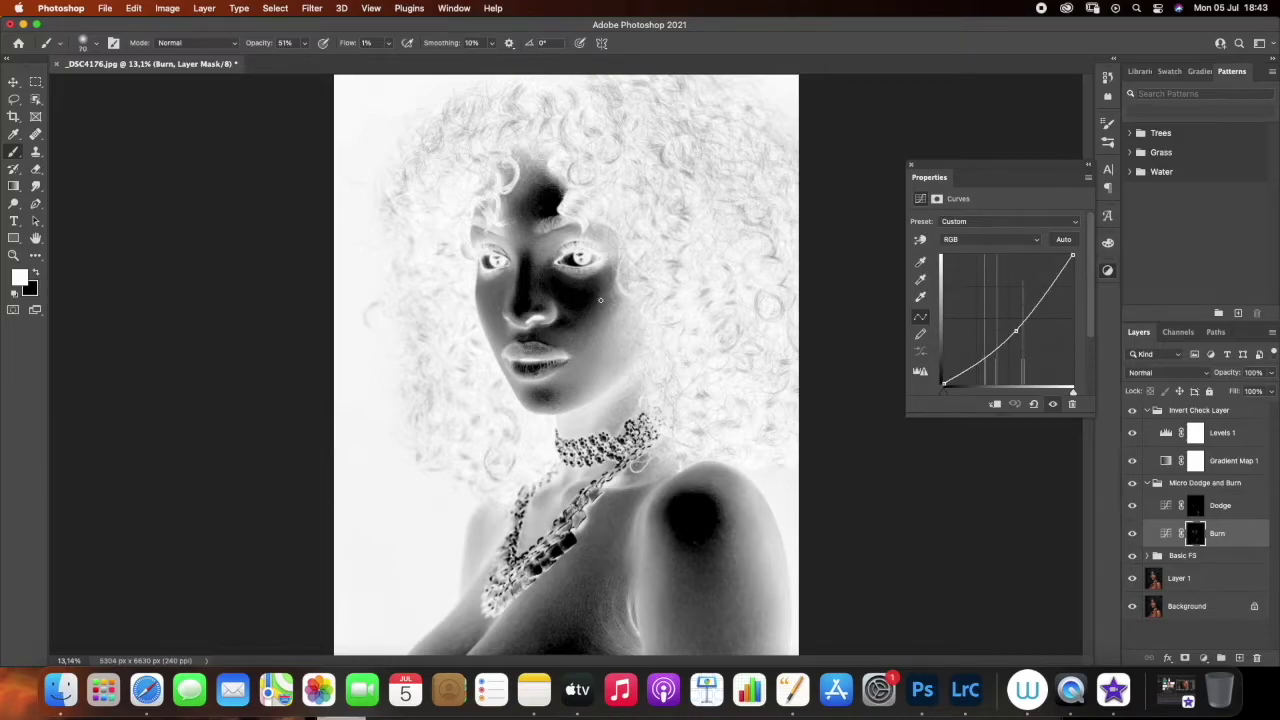
{"action": "left_click", "coordinate": [1132, 410]}
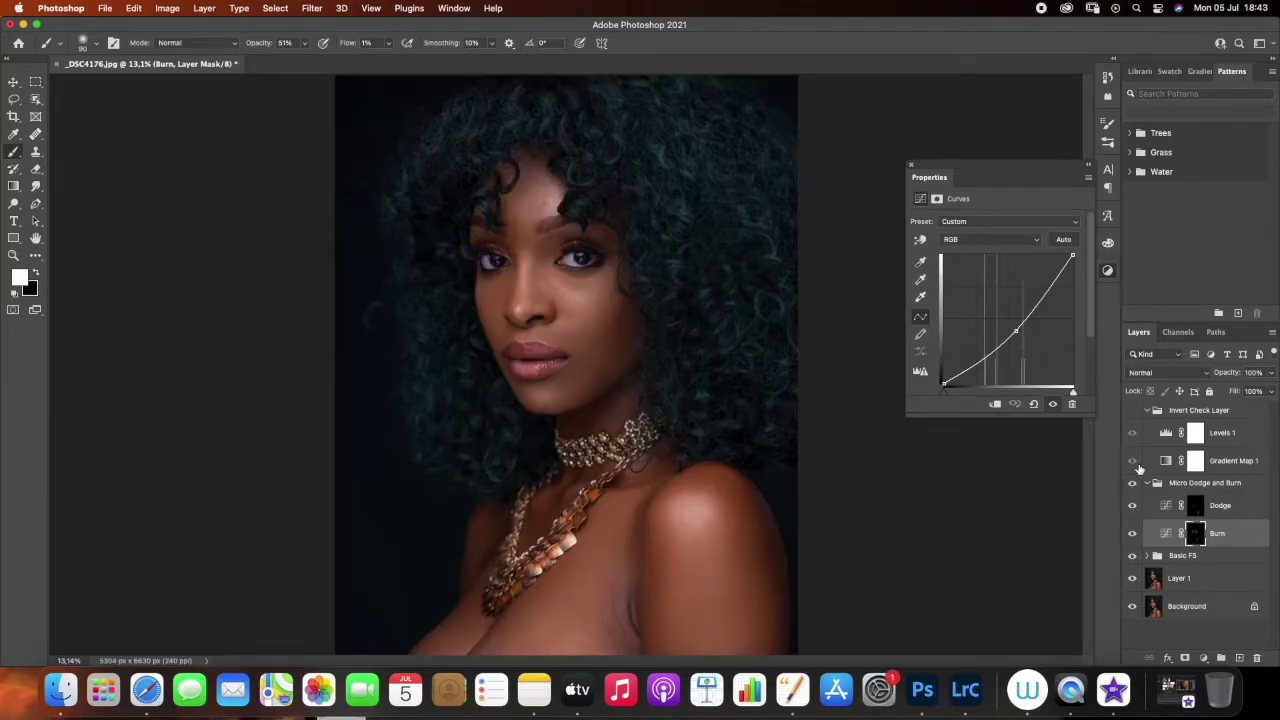
{"action": "left_click", "coordinate": [1132, 410]}
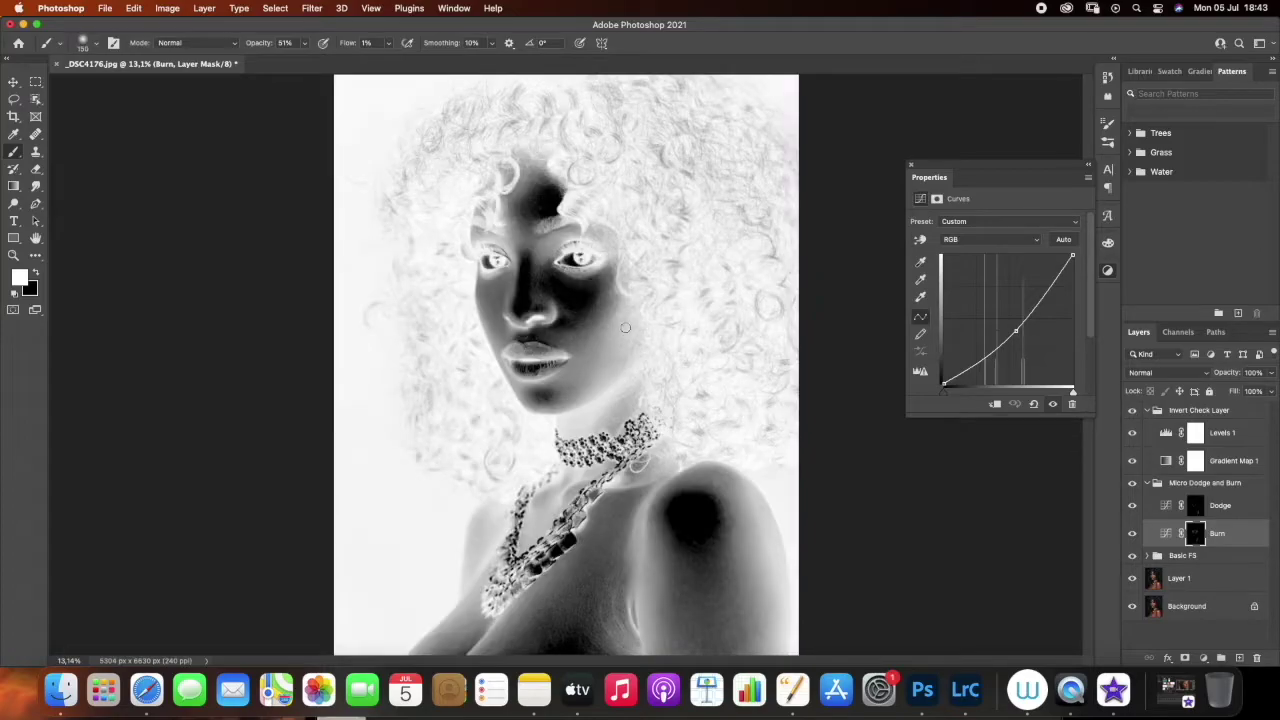
{"action": "left_click", "coordinate": [1228, 506]}
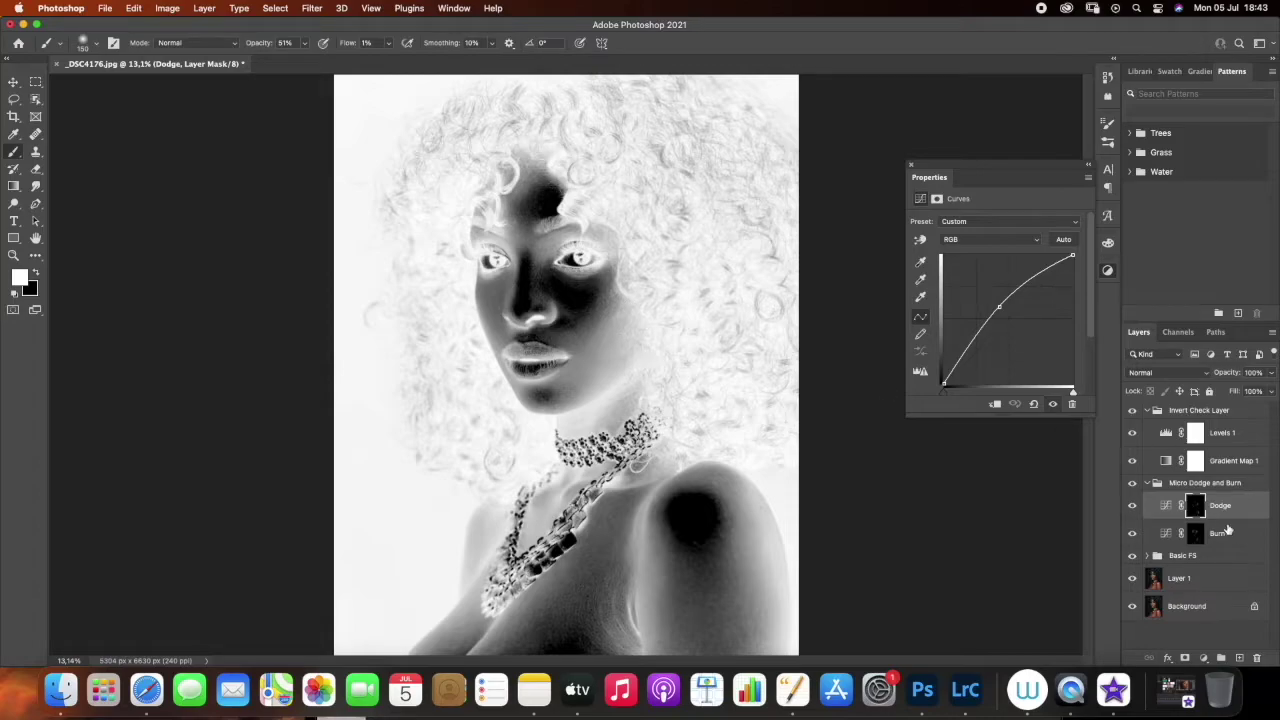
{"action": "key", "text": "alt+bracketleft"}
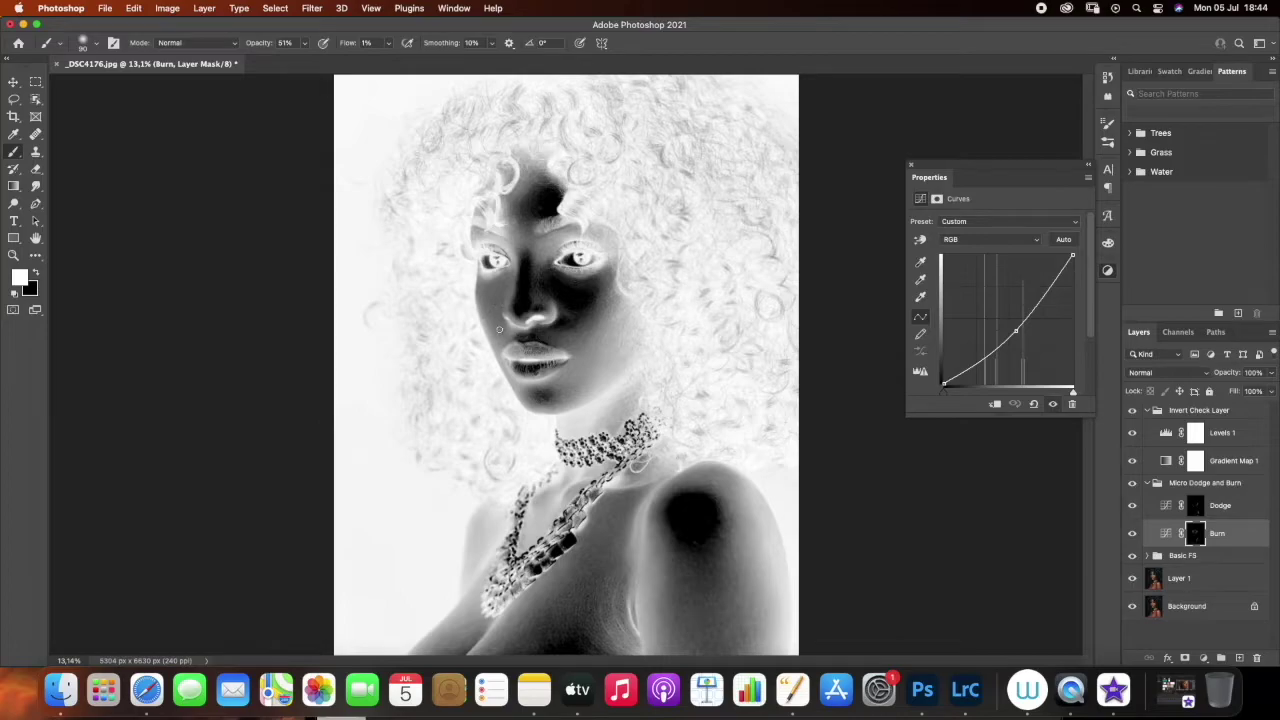
Compare the portrait with and without the Burn layer and the whole Micro Dodge and Burn group, including in full colour
{"action": "left_click", "coordinate": [1132, 533]}
{"action": "left_click", "coordinate": [1132, 533]}
{"action": "left_click", "coordinate": [1133, 483]}
{"action": "left_click", "coordinate": [1132, 483]}
{"action": "left_click", "coordinate": [1132, 410]}
{"action": "left_click", "coordinate": [1133, 483]}
{"action": "left_click", "coordinate": [1133, 483]}
{"action": "left_click", "coordinate": [1133, 483]}
{"action": "left_click", "coordinate": [1133, 483]}
{"action": "left_click", "coordinate": [1133, 483]}
{"action": "left_click", "coordinate": [1133, 483]}
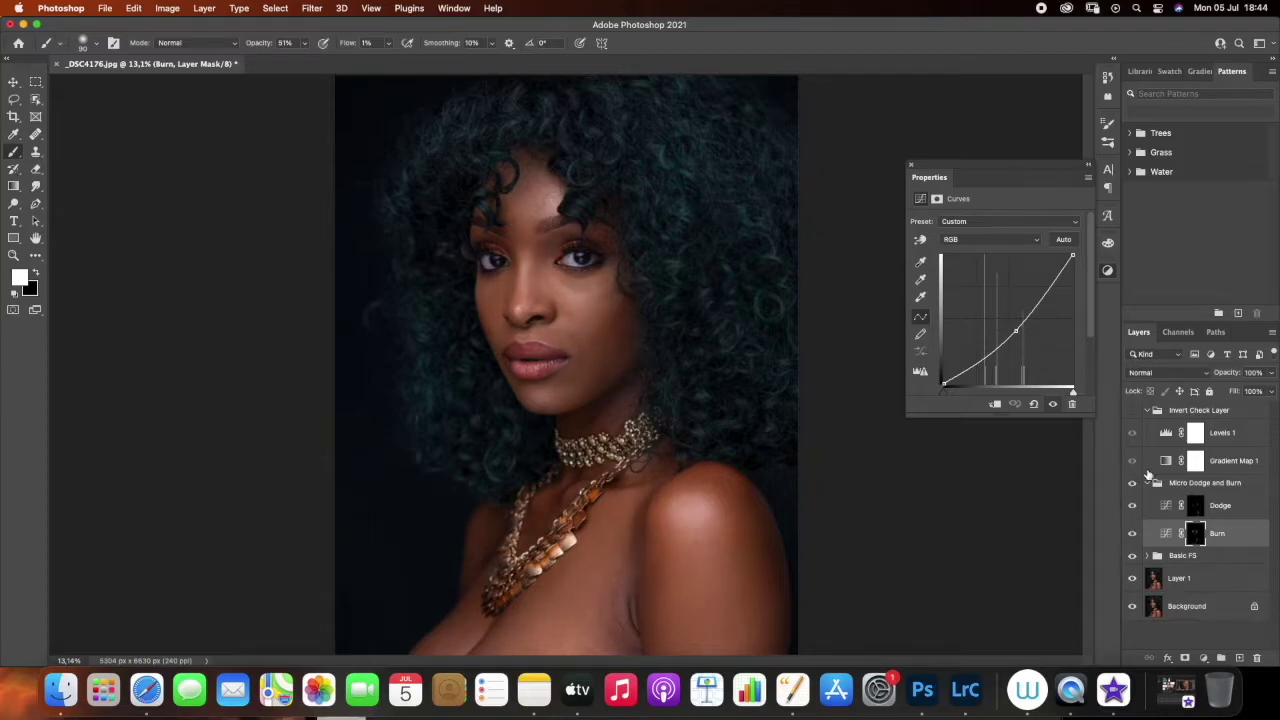
{"action": "left_click", "coordinate": [1132, 410]}
Touch up the cheek and the skin beside the nose on the Dodge and Burn masks, reducing the brush from 80 to 50 px
{"action": "left_click", "coordinate": [1225, 510]}
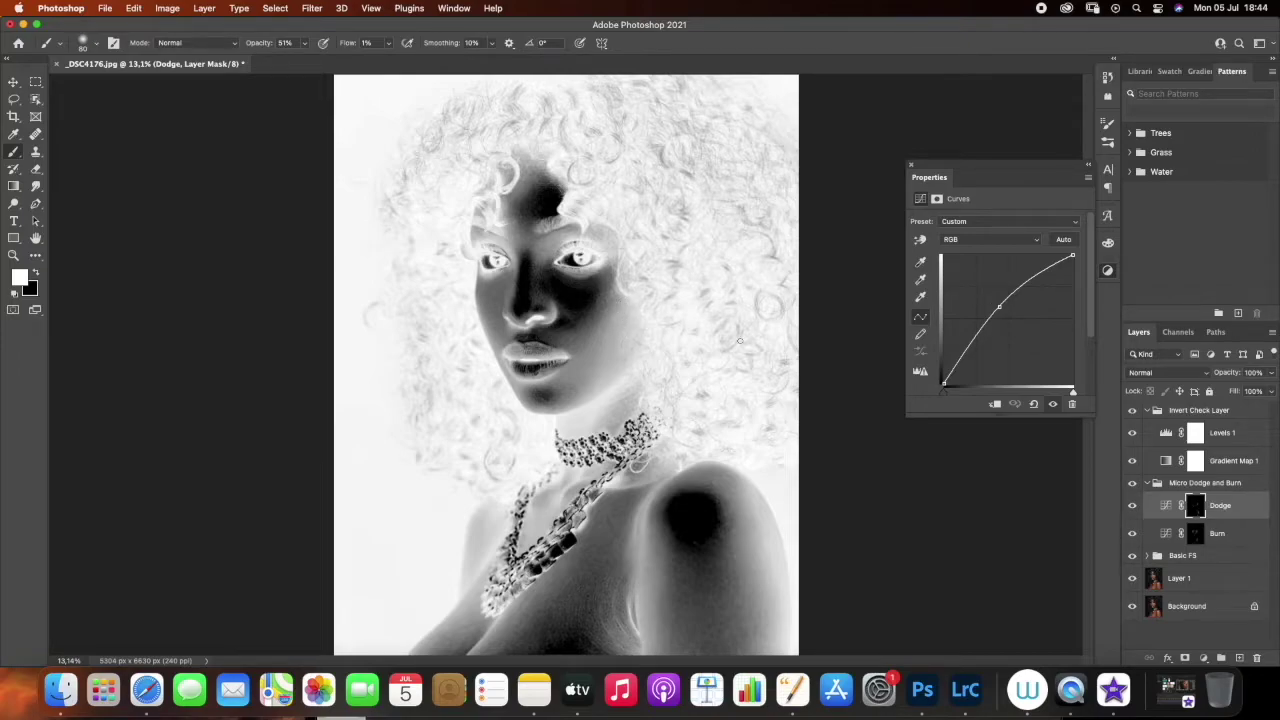
{"action": "left_click", "coordinate": [1220, 530]}
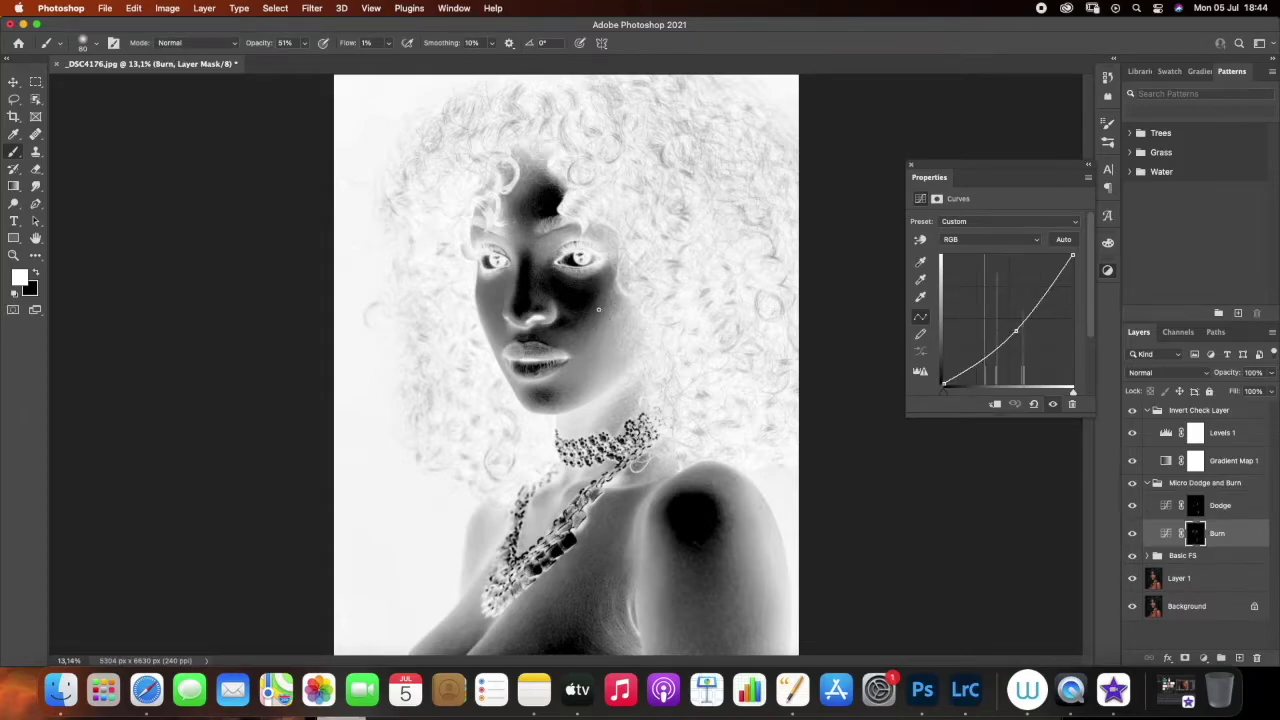
{"action": "left_click", "coordinate": [1219, 508]}
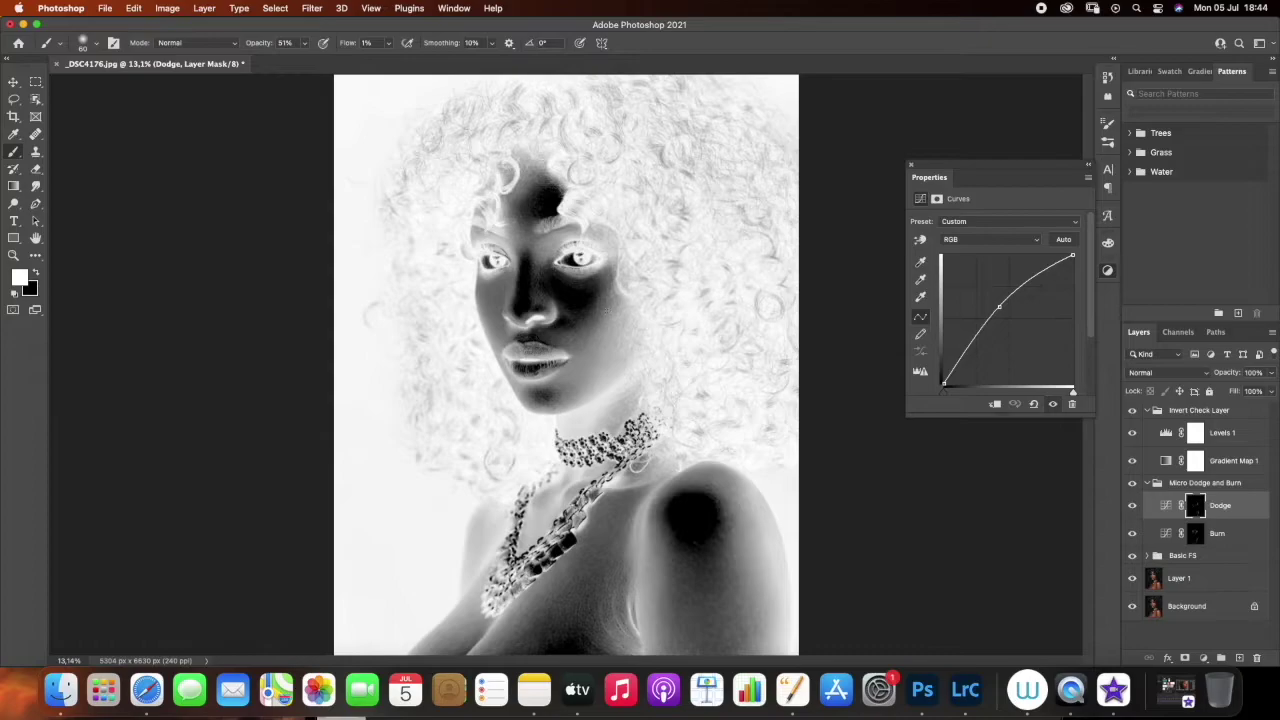
{"action": "left_click", "coordinate": [1220, 534]}
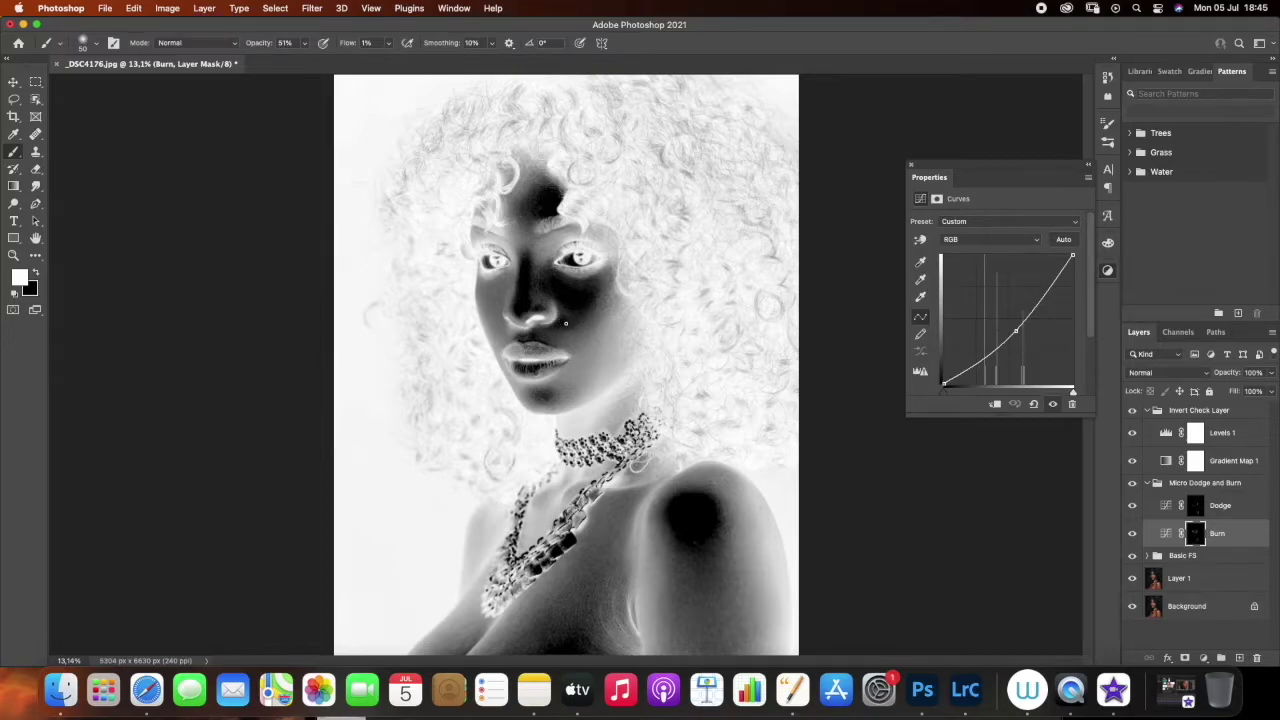
Compare the portrait with and without Micro Dodge and Burn in full colour, and inspect the face close up in colour and in the check view
{"action": "left_click", "coordinate": [1132, 410]}
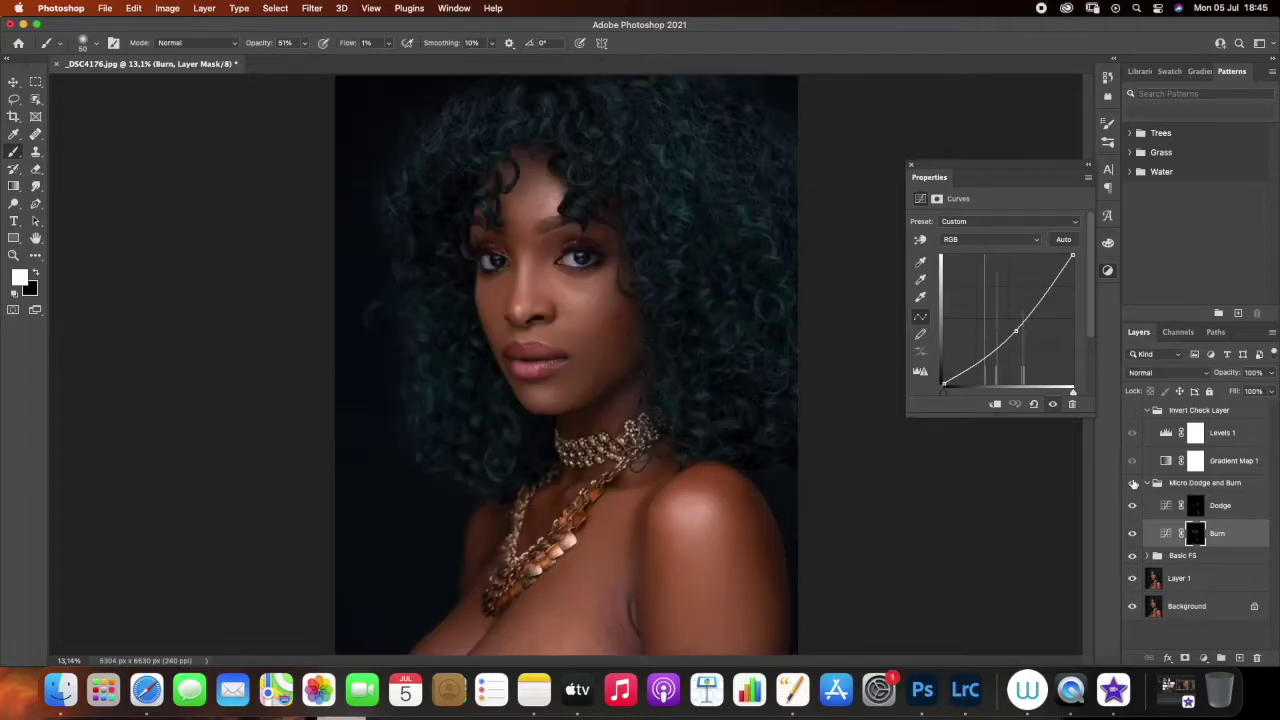
{"action": "left_click", "coordinate": [1133, 483]}
{"action": "left_click", "coordinate": [1133, 483]}
{"action": "left_click", "coordinate": [13, 255]}
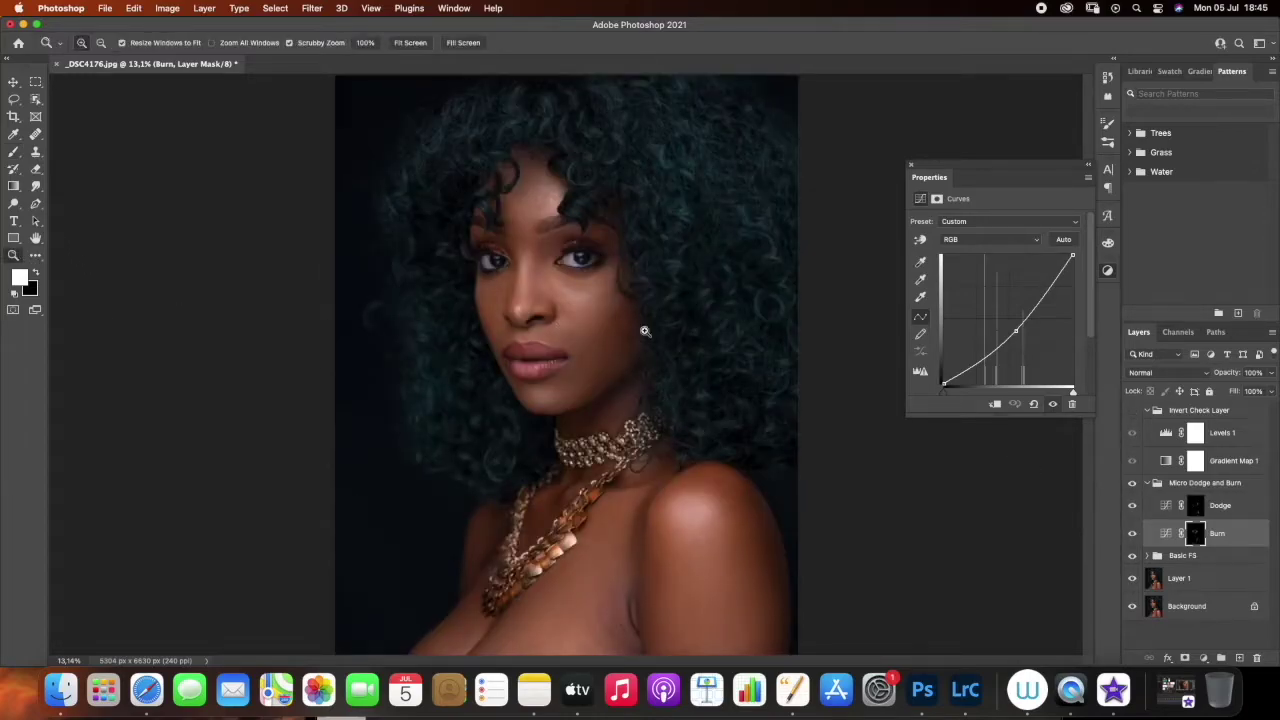
{"action": "left_click_drag", "start_coordinate": [568, 328], "coordinate": [593, 343]}
{"action": "left_click", "coordinate": [593, 343]}
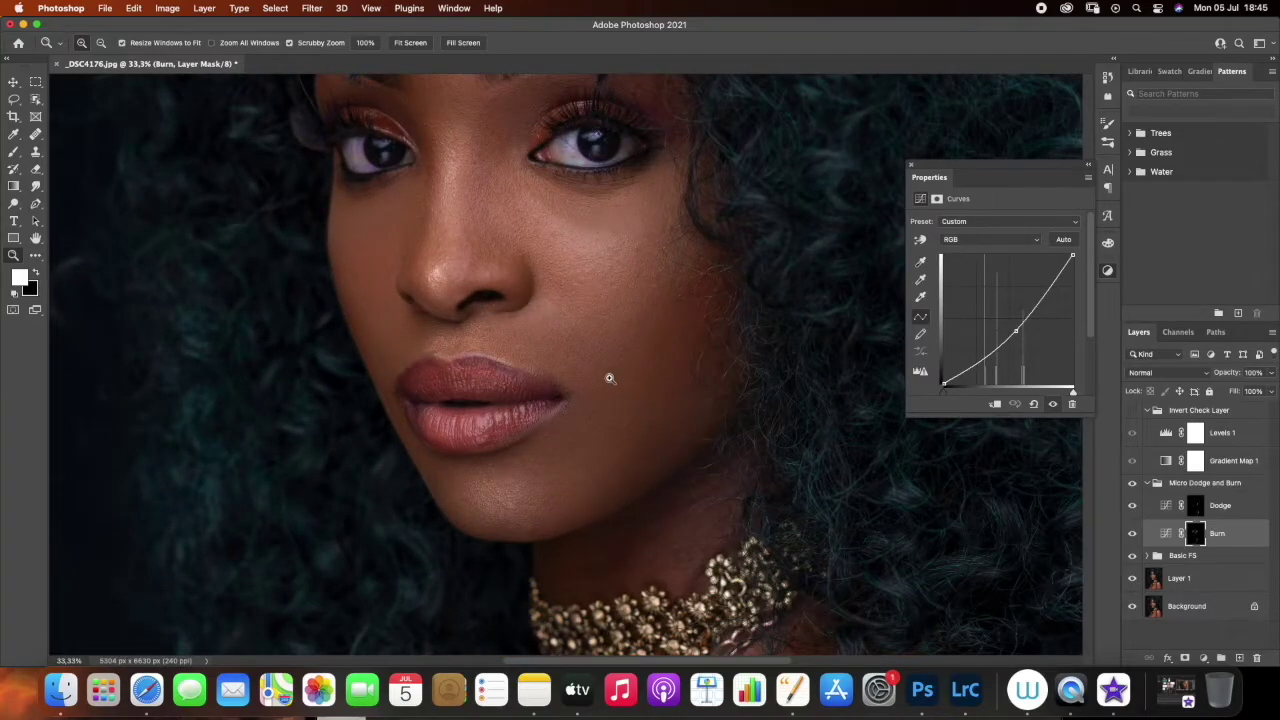
{"action": "right_click", "coordinate": [611, 347]}
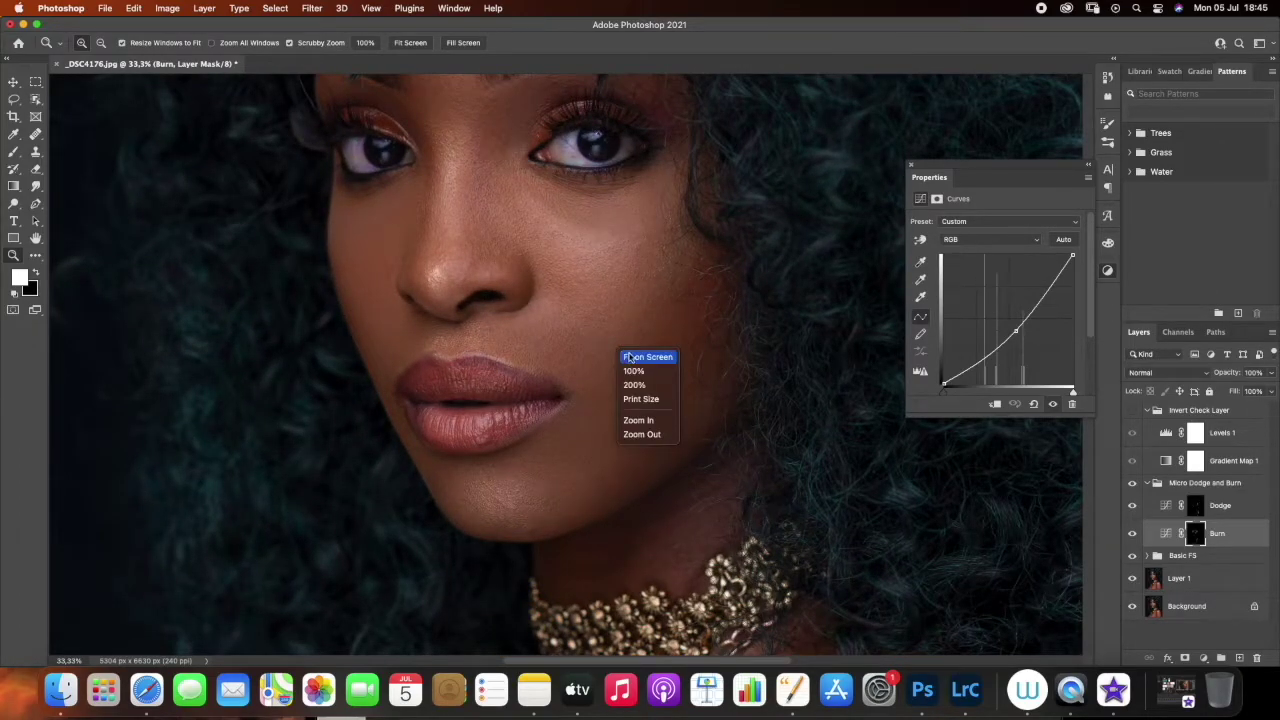
{"action": "left_click", "coordinate": [624, 357]}
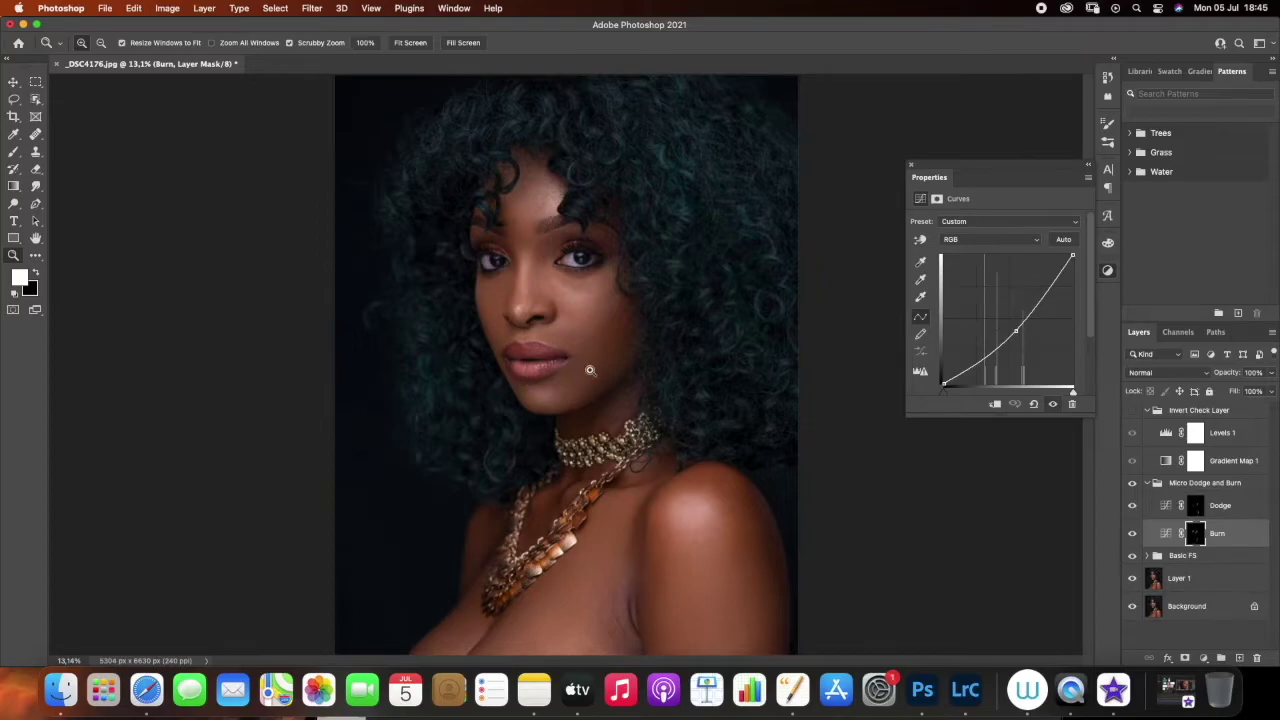
{"action": "left_click", "coordinate": [622, 333]}
{"action": "left_click", "coordinate": [622, 333]}
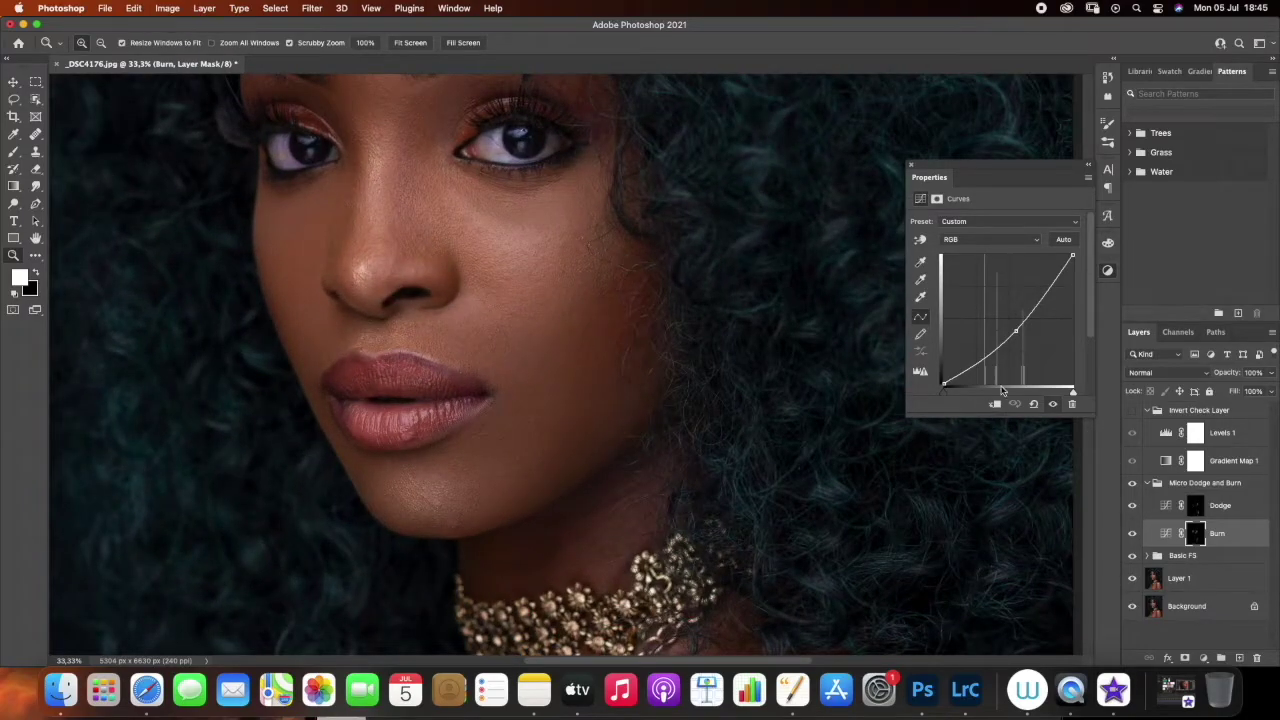
{"action": "left_click", "coordinate": [1132, 411]}
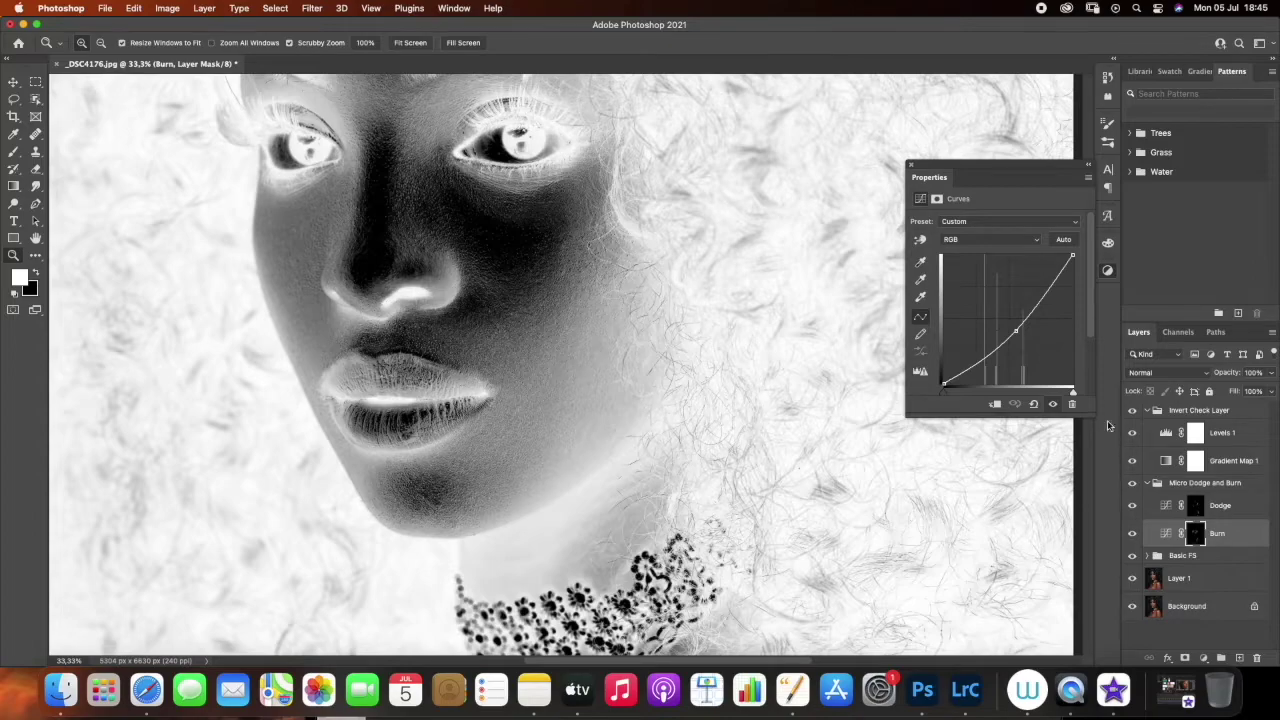
{"action": "right_click", "coordinate": [633, 420]}
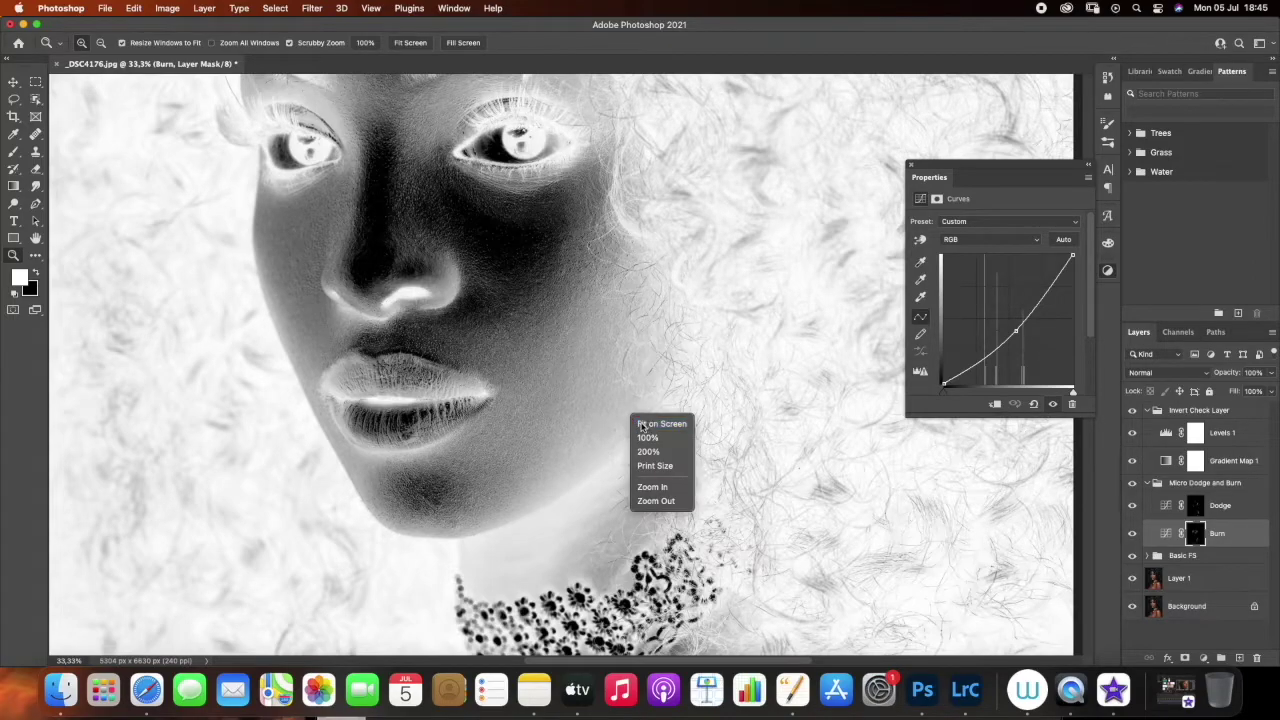
{"action": "left_click", "coordinate": [640, 424]}
Collapse the Micro Dodge and Burn group, hide the Invert Check Layer group, and stamp all visible layers into a new merged layer
{"action": "left_click", "coordinate": [1146, 483]}
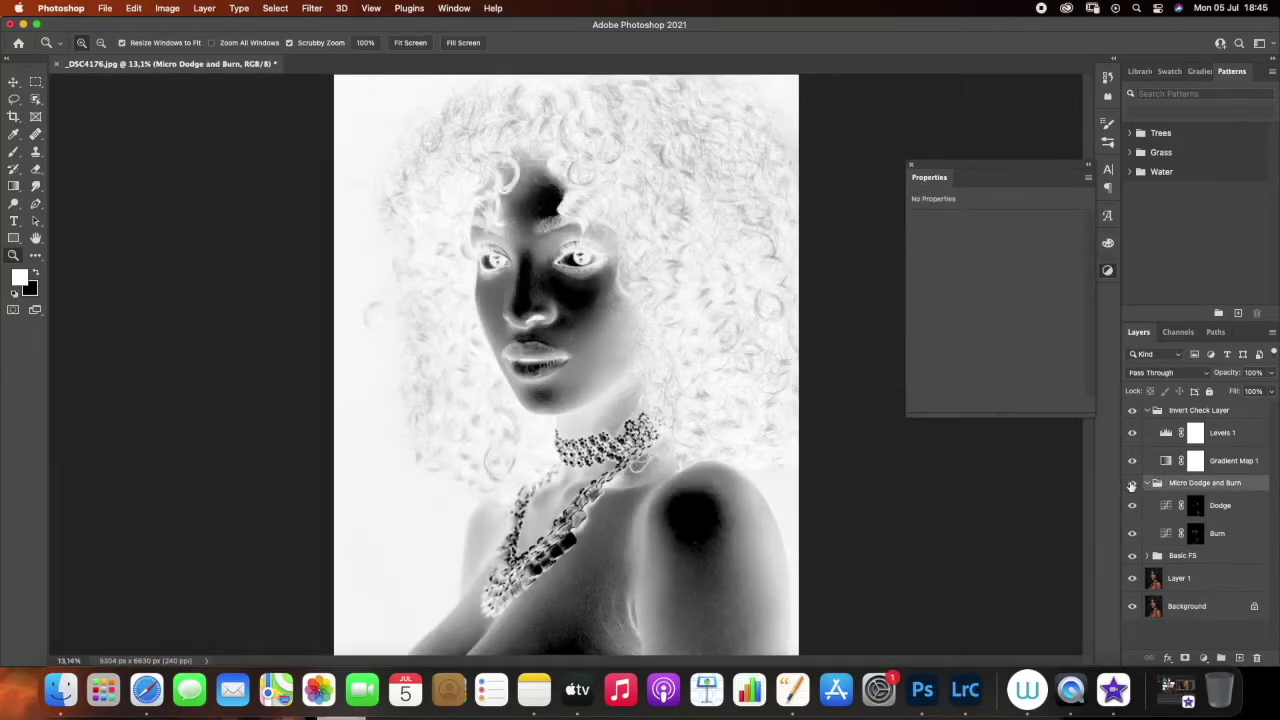
{"action": "left_click", "coordinate": [1147, 483]}
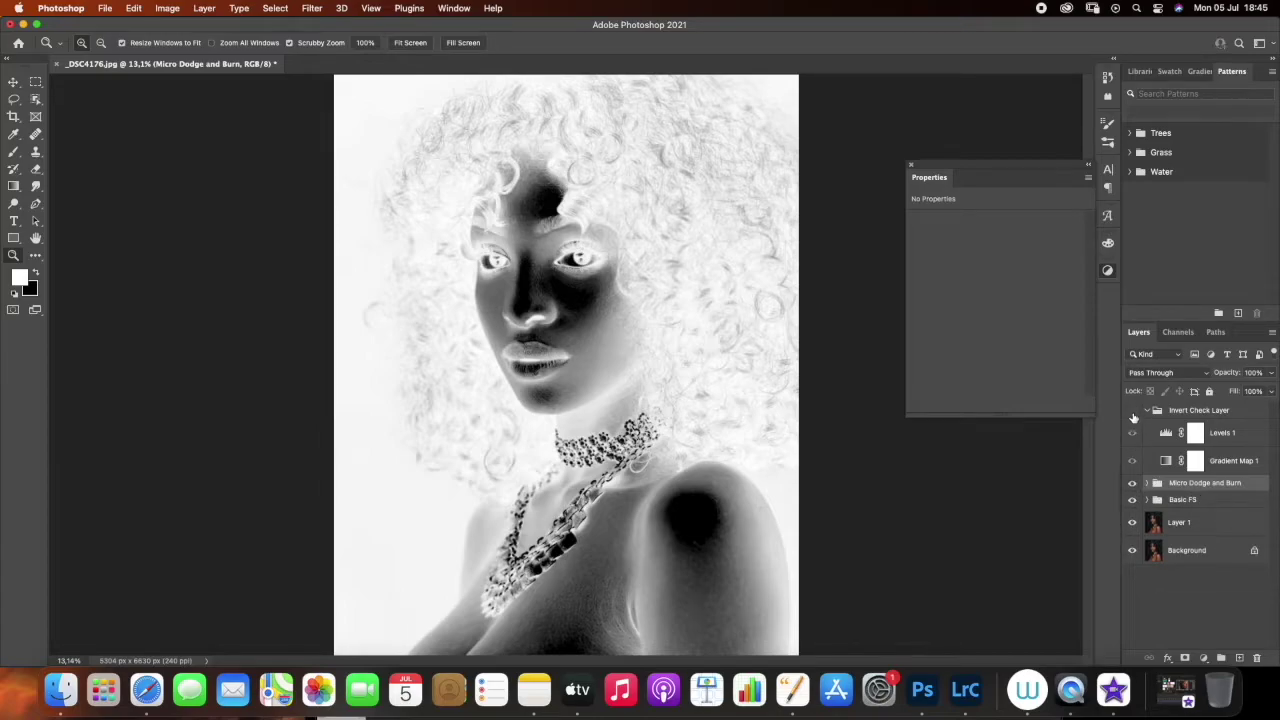
{"action": "left_click", "coordinate": [1132, 411]}
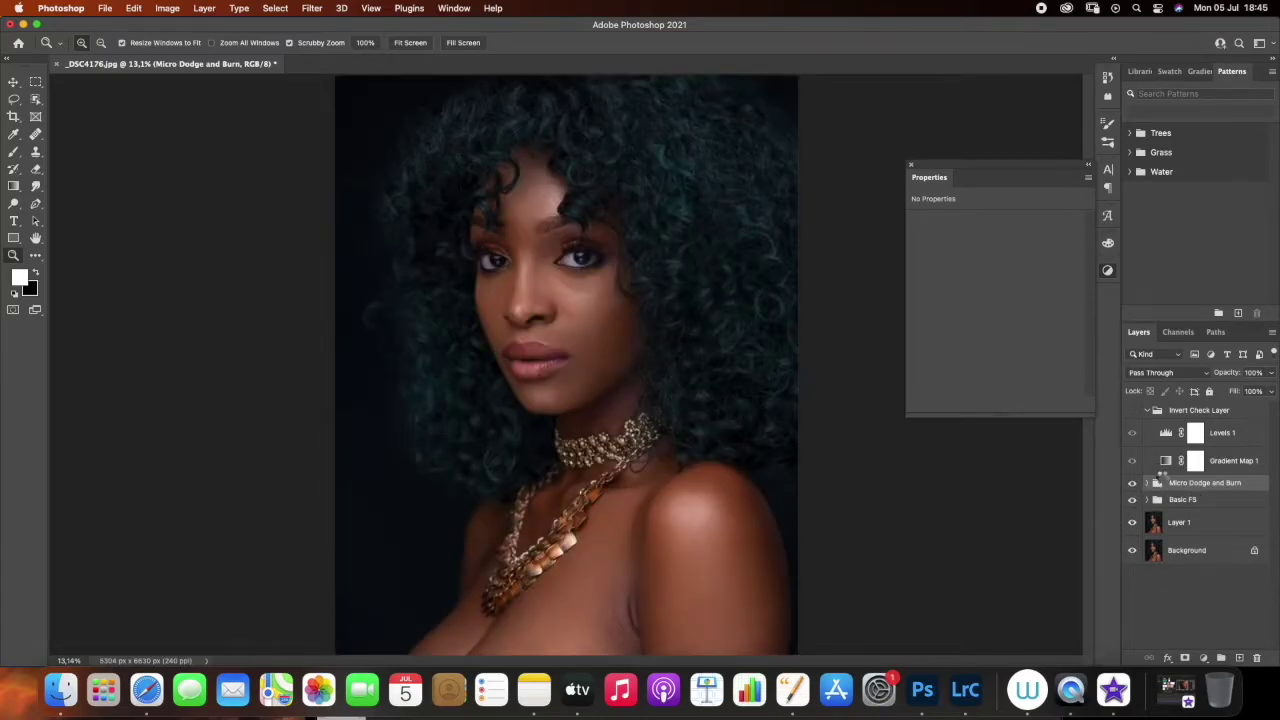
{"action": "key", "text": "super+alt+shift+e"}
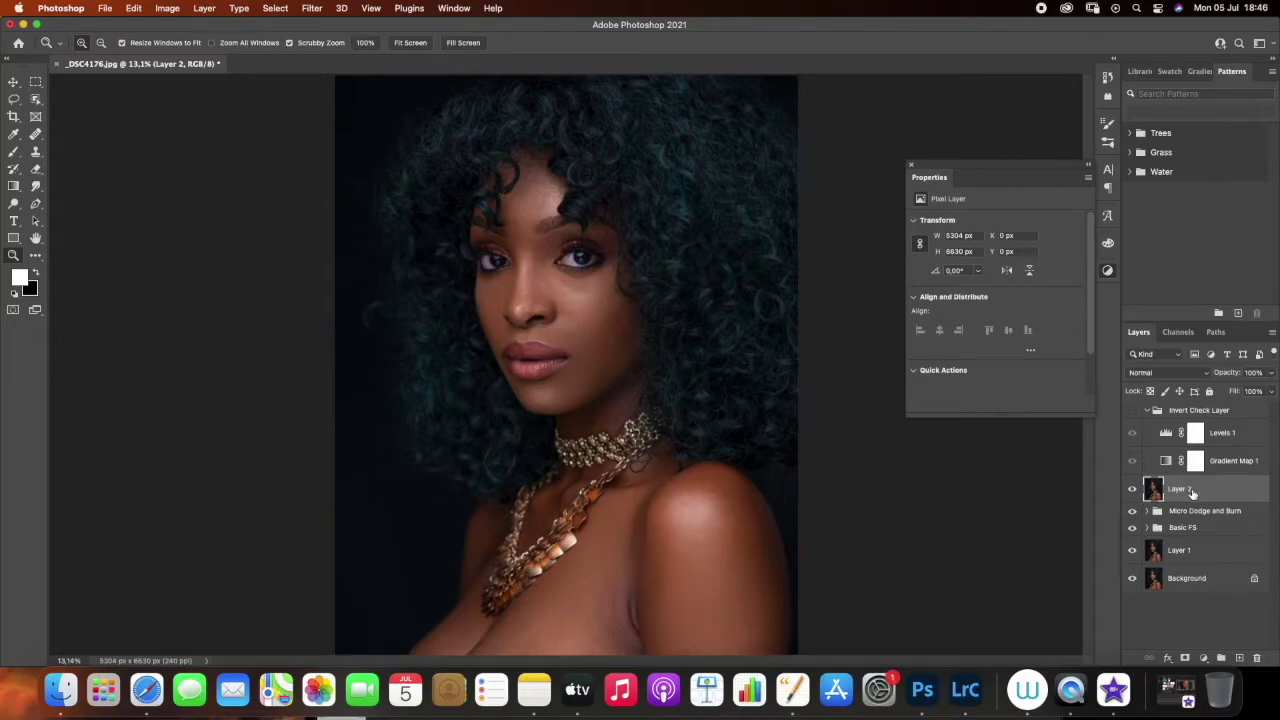
Duplicate the merged layer under its default name, and duplicate that copy again as a layer named High Frequency
{"action": "key", "text": "super+alt+j"}
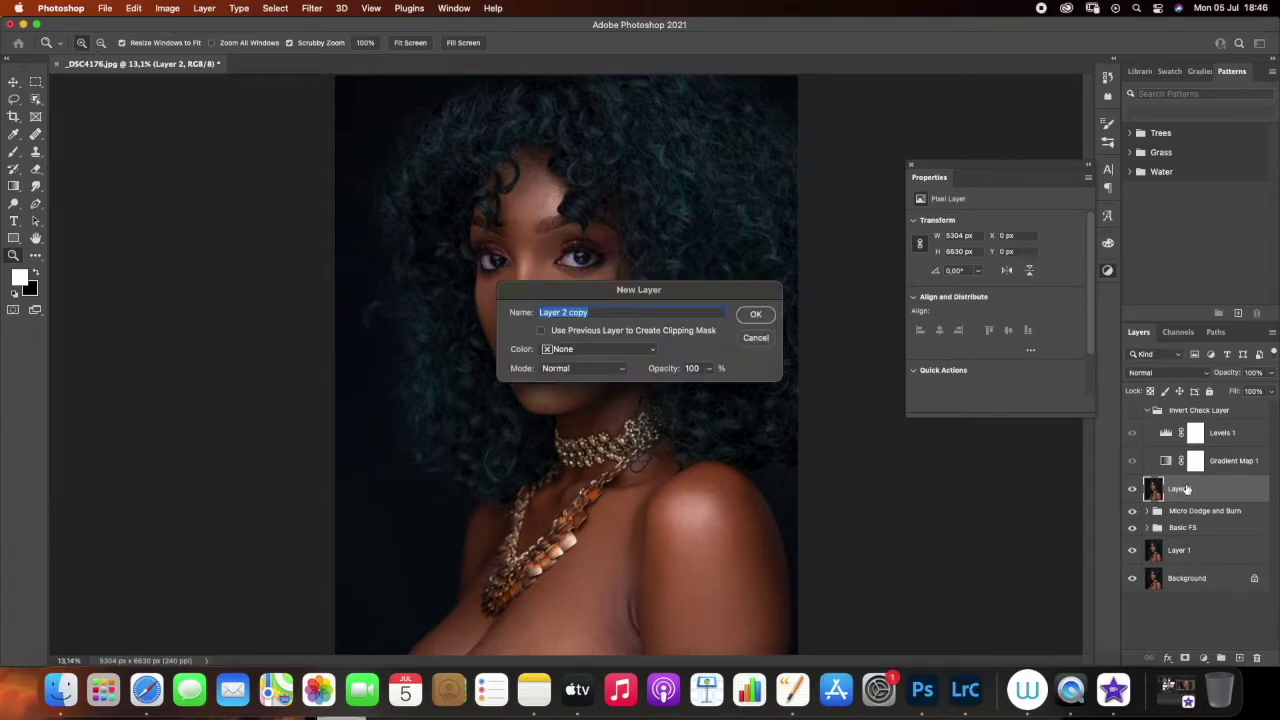
{"action": "key", "text": "Return"}
{"action": "key", "text": "super+shift+n"}
{"action": "key", "text": "BackSpace"}
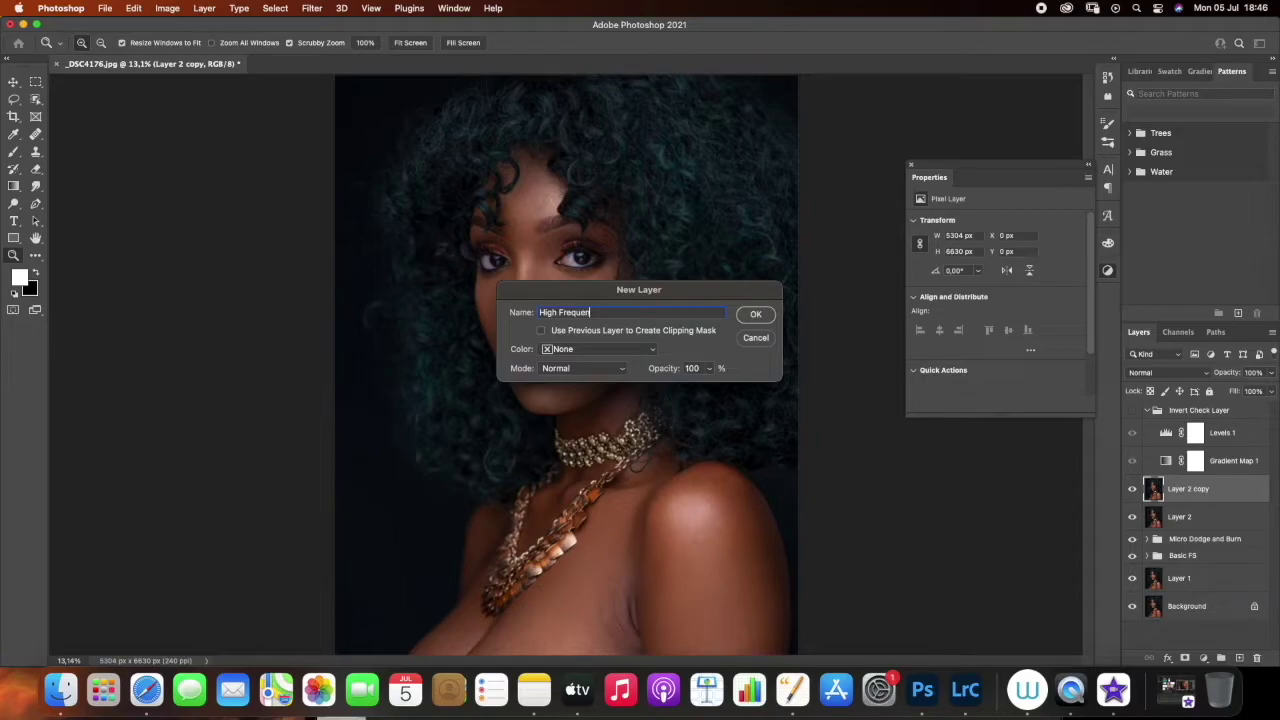
{"action": "key", "text": "Return"}
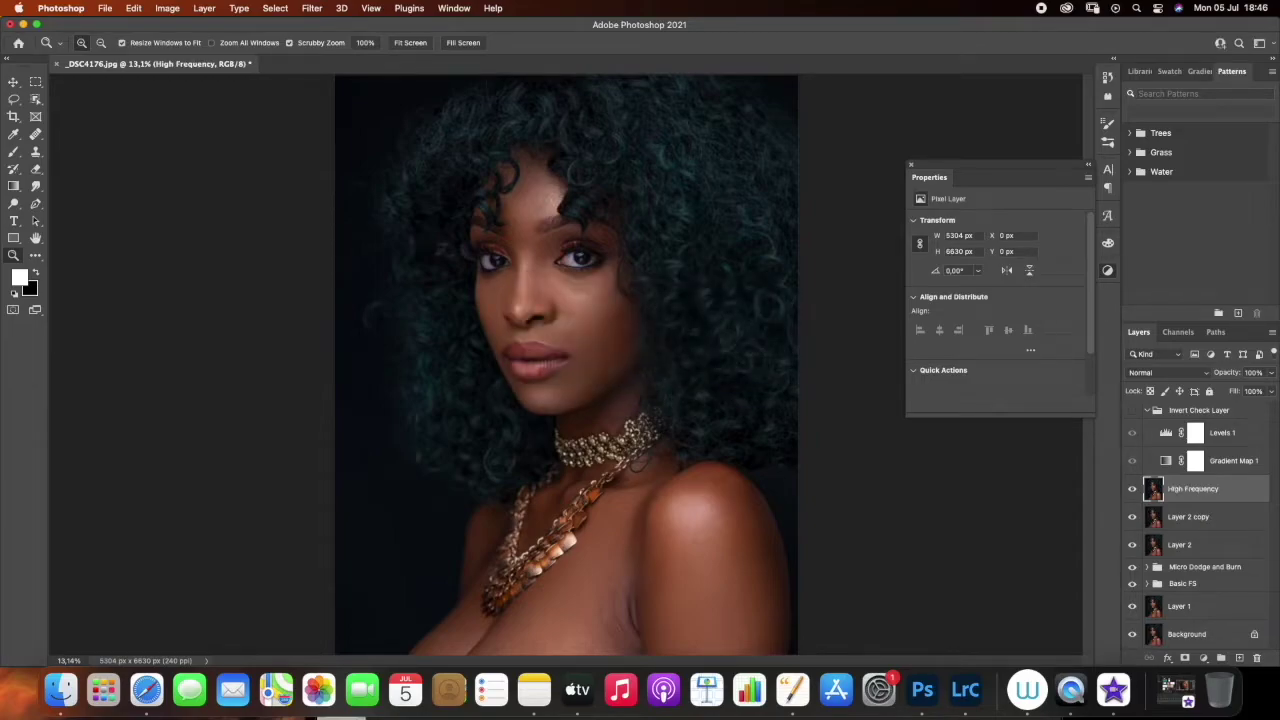
Duplicate Layer 2 copy as a layer named Low Frequency, placed below High Frequency
{"action": "left_click", "coordinate": [1196, 518]}
{"action": "key", "text": "super+shift+n"}
{"action": "key", "text": "BackSpace"}
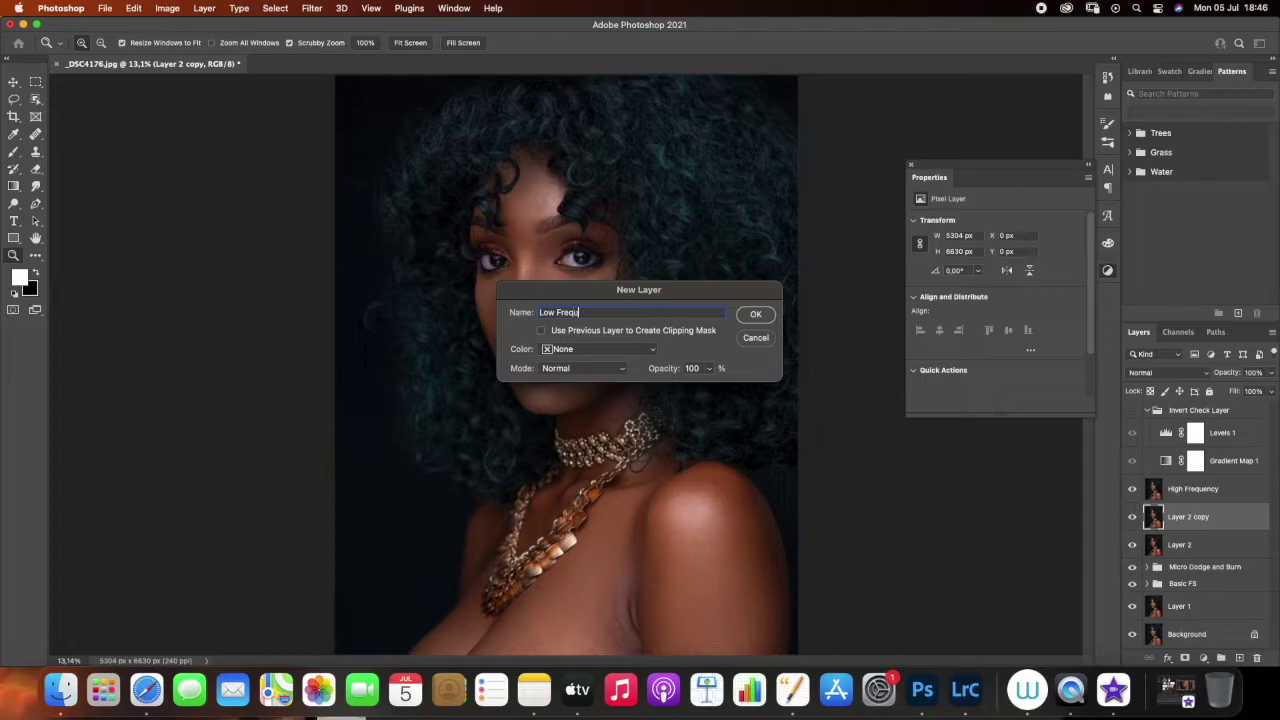
{"action": "key", "text": "Return"}
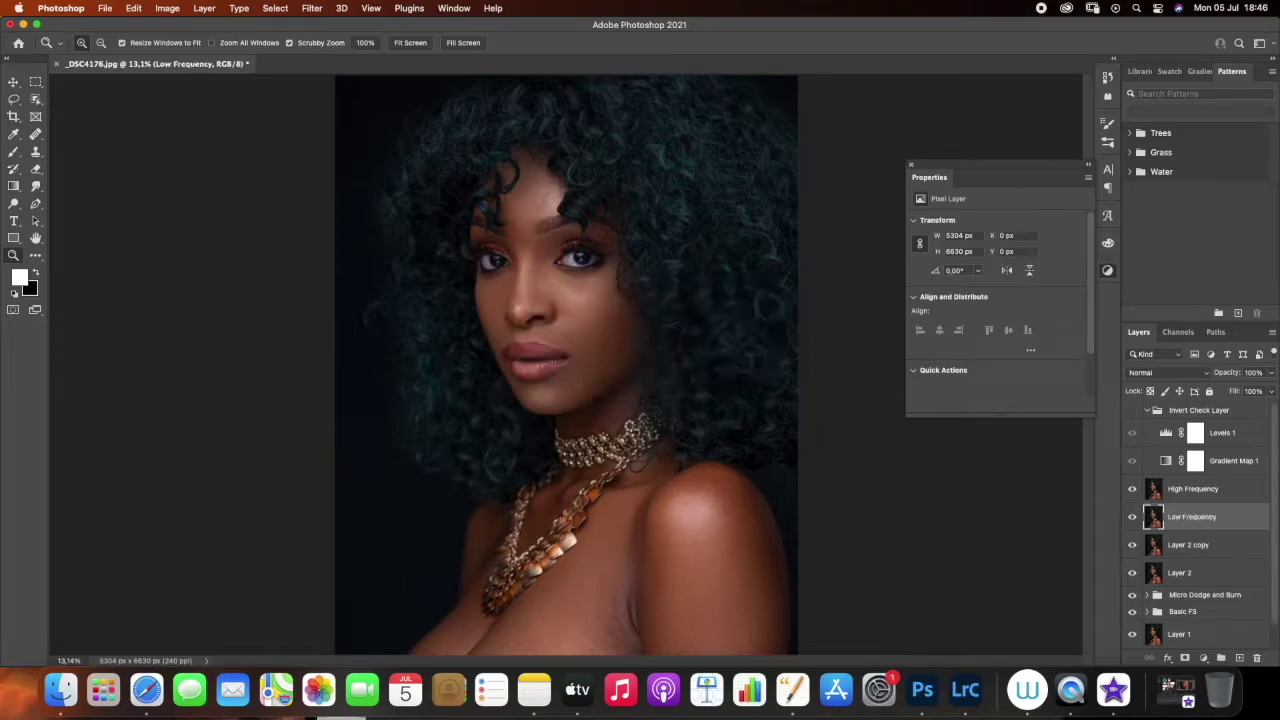
Hide the High Frequency layer and blur the Low Frequency layer with an 8-pixel Gaussian Blur
{"action": "left_click", "coordinate": [1132, 488]}
{"action": "left_click", "coordinate": [312, 8]}
{"action": "mouse_move", "coordinate": [368, 182]}
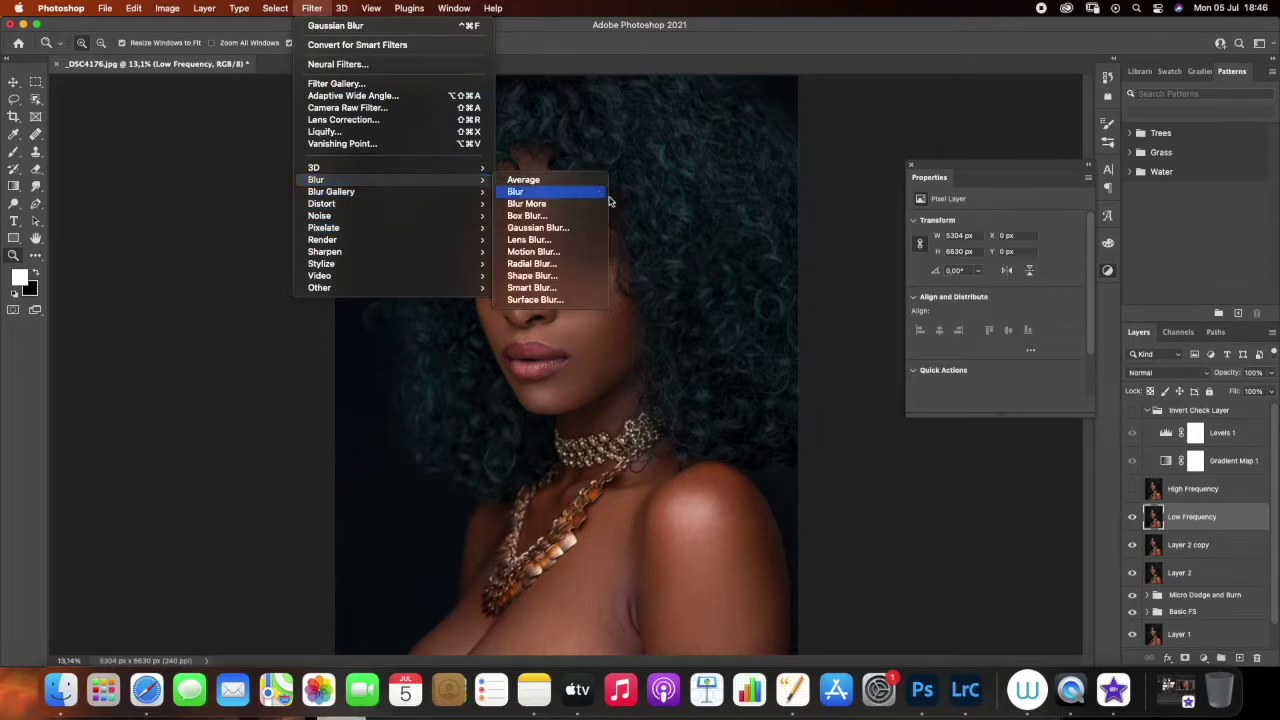
{"action": "left_click", "coordinate": [561, 229]}
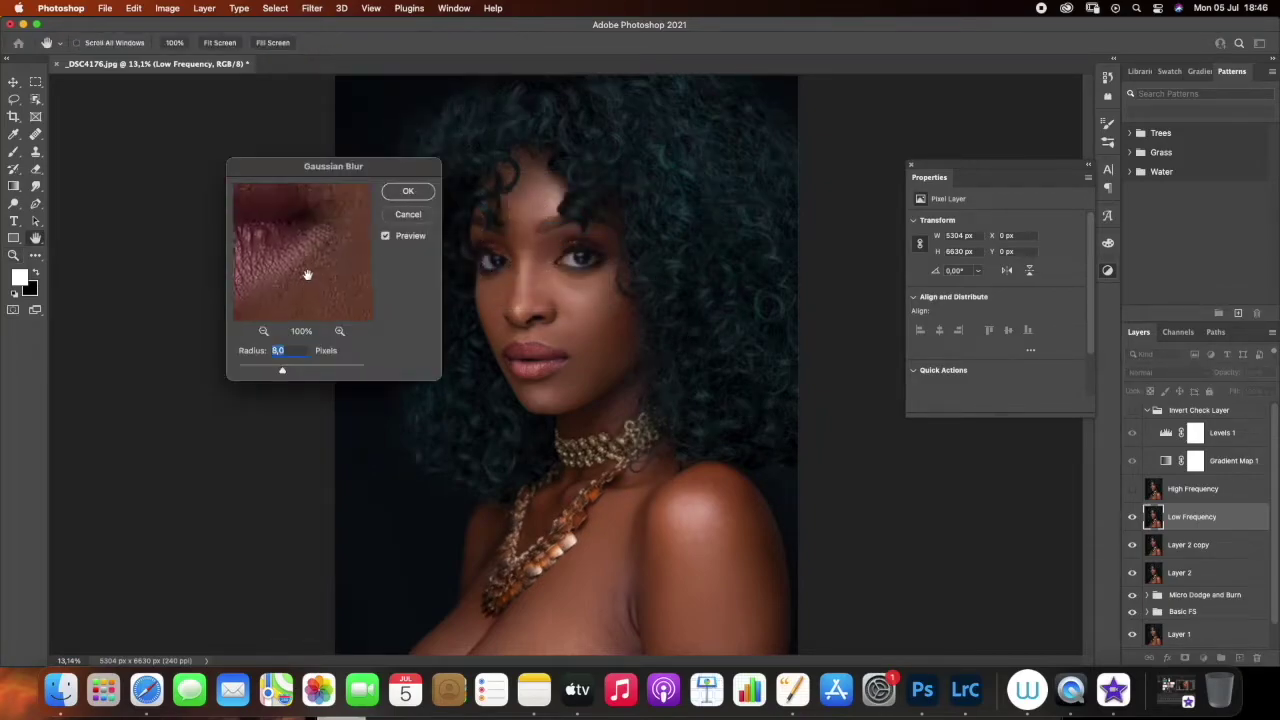
{"action": "left_click", "coordinate": [263, 332]}
{"action": "left_click", "coordinate": [263, 332]}
{"action": "left_click", "coordinate": [263, 332]}
{"action": "mouse_move", "coordinate": [300, 280]}
{"action": "left_mouse_down"}
{"action": "mouse_move", "coordinate": [326, 300]}
{"action": "mouse_move", "coordinate": [298, 298]}
{"action": "left_mouse_up"}
{"action": "left_click", "coordinate": [405, 193]}
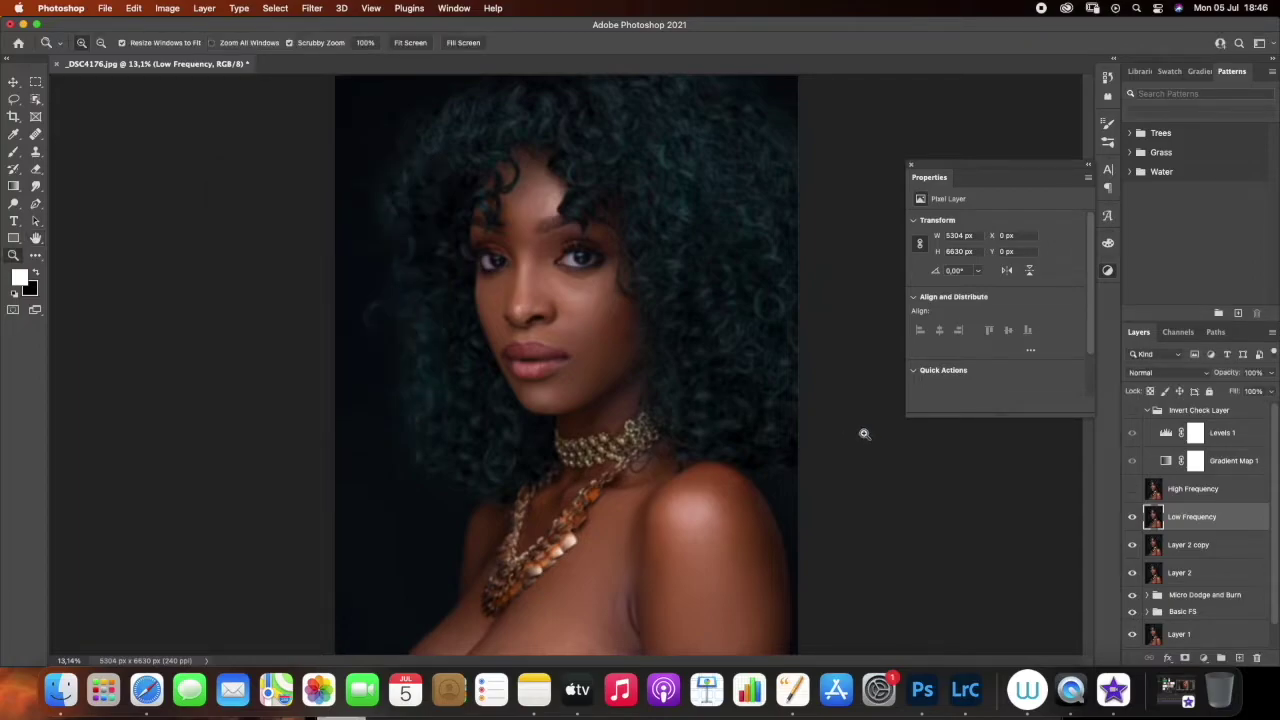
Show High Frequency, use Apply Image to subtract the Low Frequency layer with scale 2 and offset 128, and set its blend mode to Linear Light
{"action": "left_click", "coordinate": [1200, 490]}
{"action": "left_click", "coordinate": [1132, 488]}
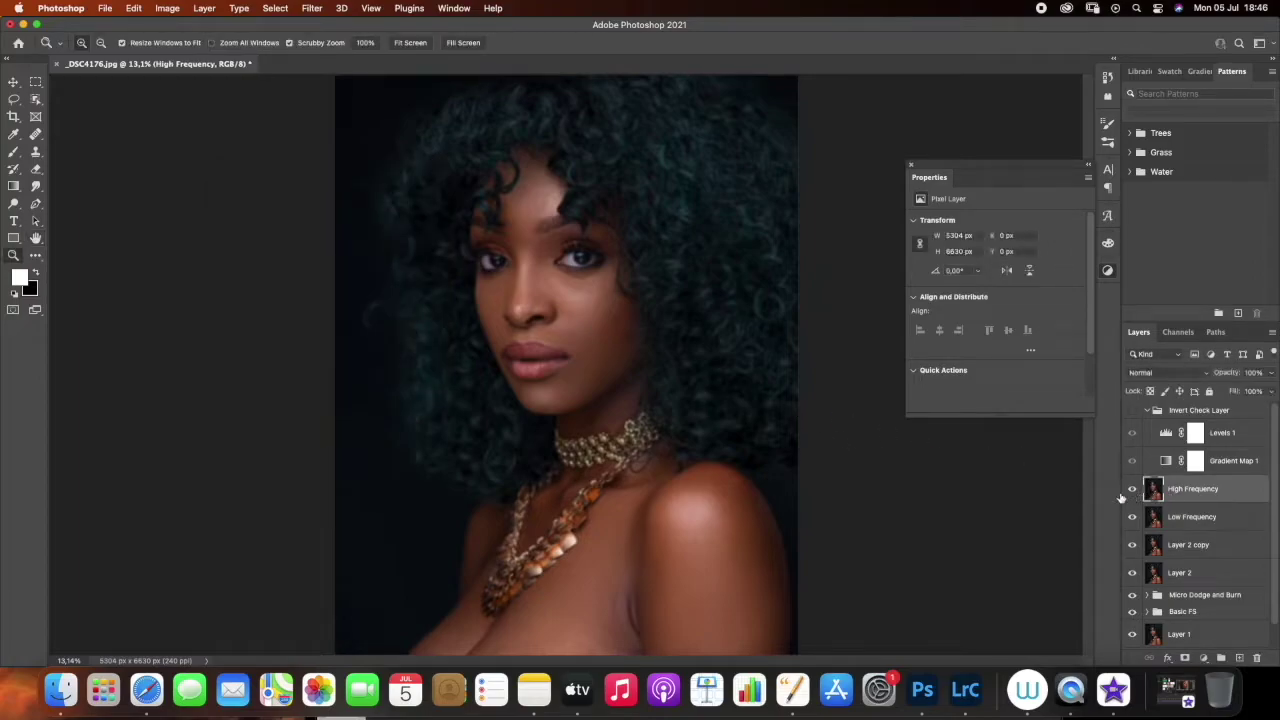
{"action": "left_click", "coordinate": [167, 8]}
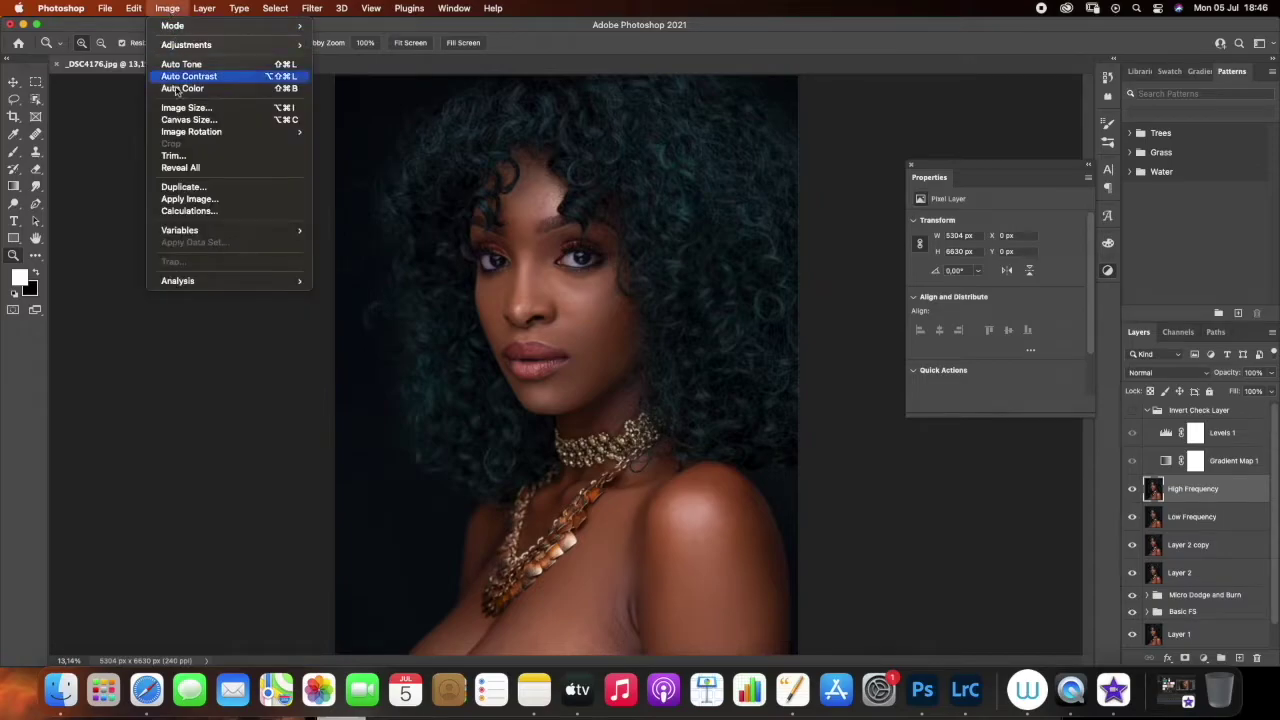
{"action": "left_click", "coordinate": [190, 199]}
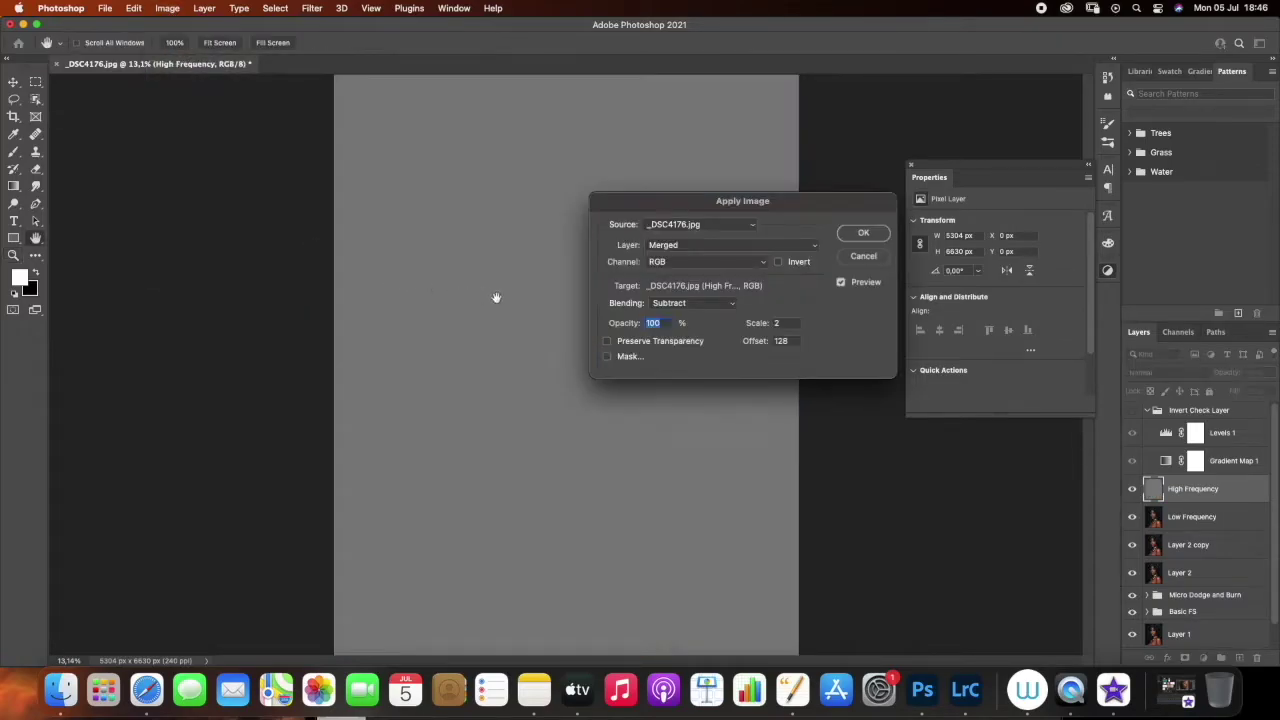
{"action": "left_click", "coordinate": [717, 250]}
{"action": "left_click", "coordinate": [710, 308]}
{"action": "left_click", "coordinate": [858, 236]}
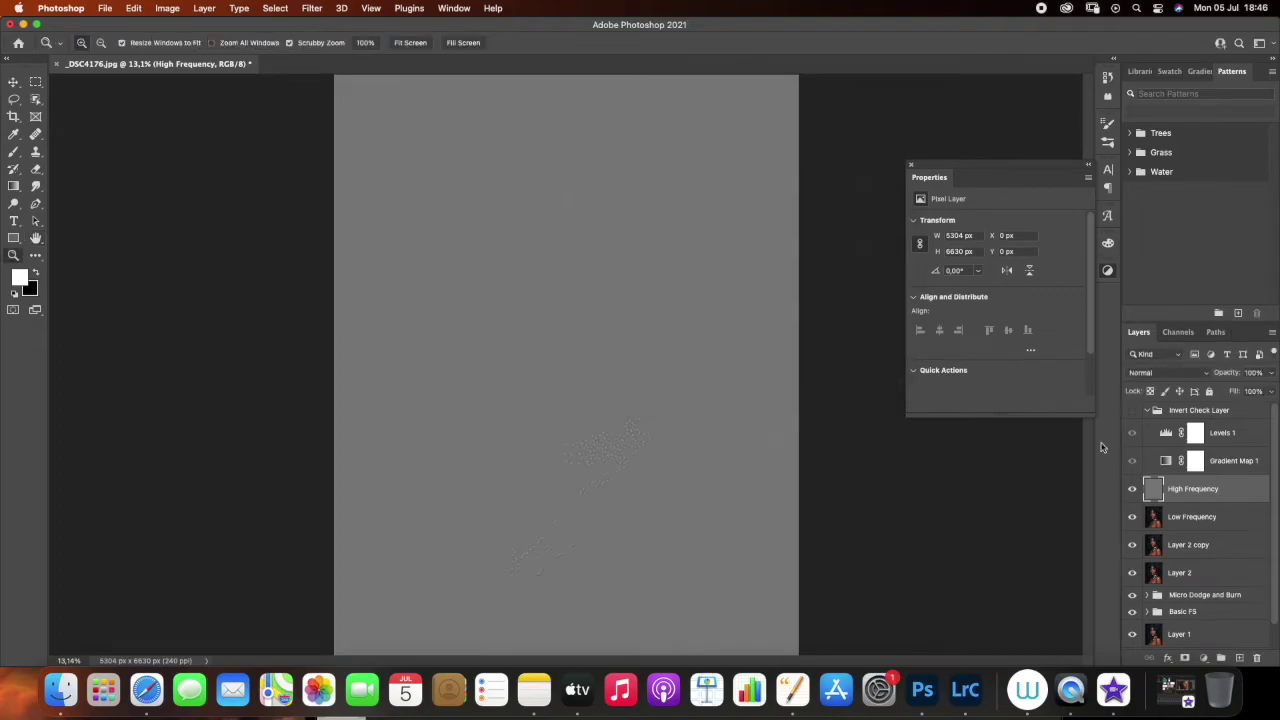
{"action": "left_click", "coordinate": [1153, 374]}
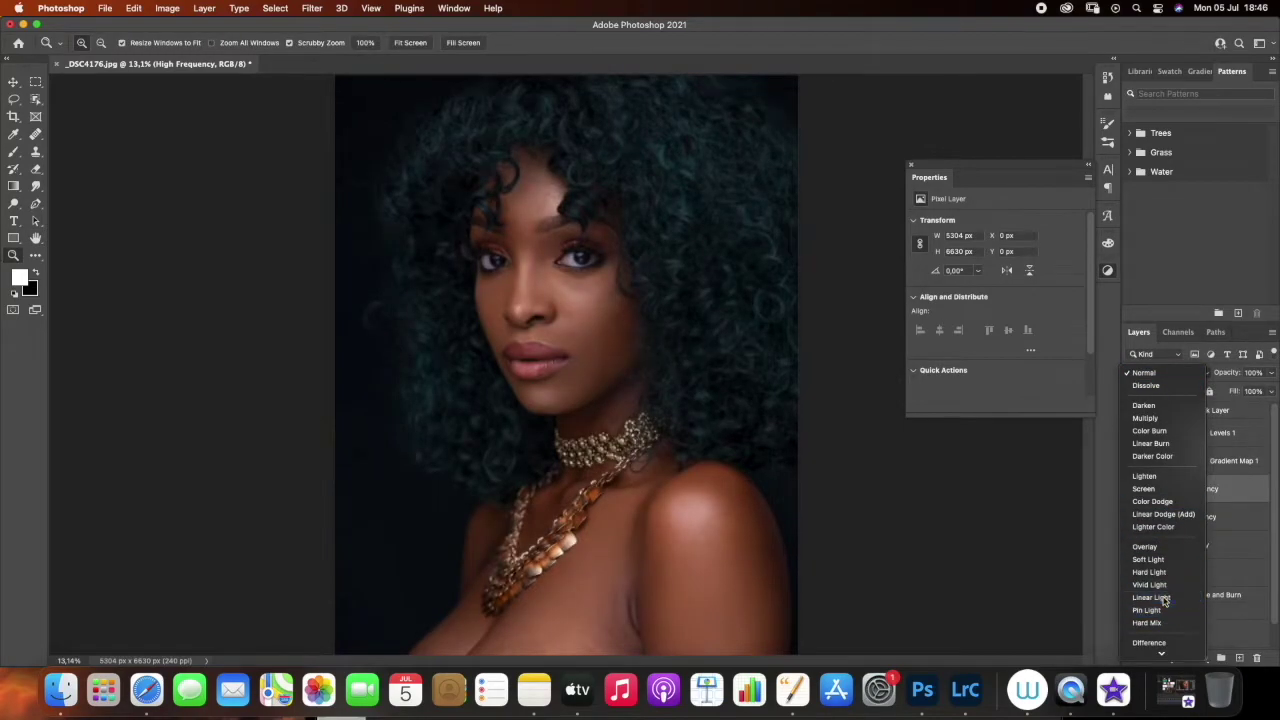
{"action": "left_click", "coordinate": [1151, 597]}
Duplicate the High Frequency layer, clip the copy to the original, and set the copy's blend mode to Normal
{"action": "key", "text": "super+alt+j"}
{"action": "key", "text": "Return"}
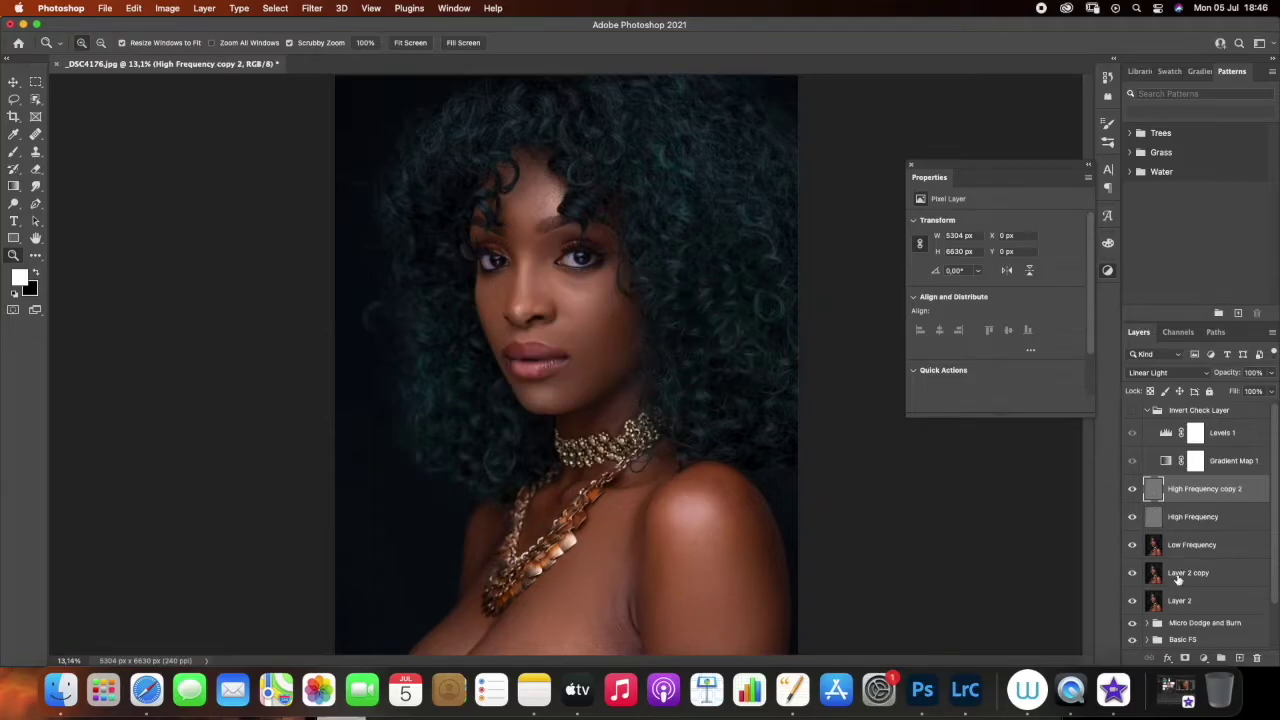
{"action": "left_click", "coordinate": [1222, 502], "text": "alt"}
{"action": "left_click", "coordinate": [1170, 375]}
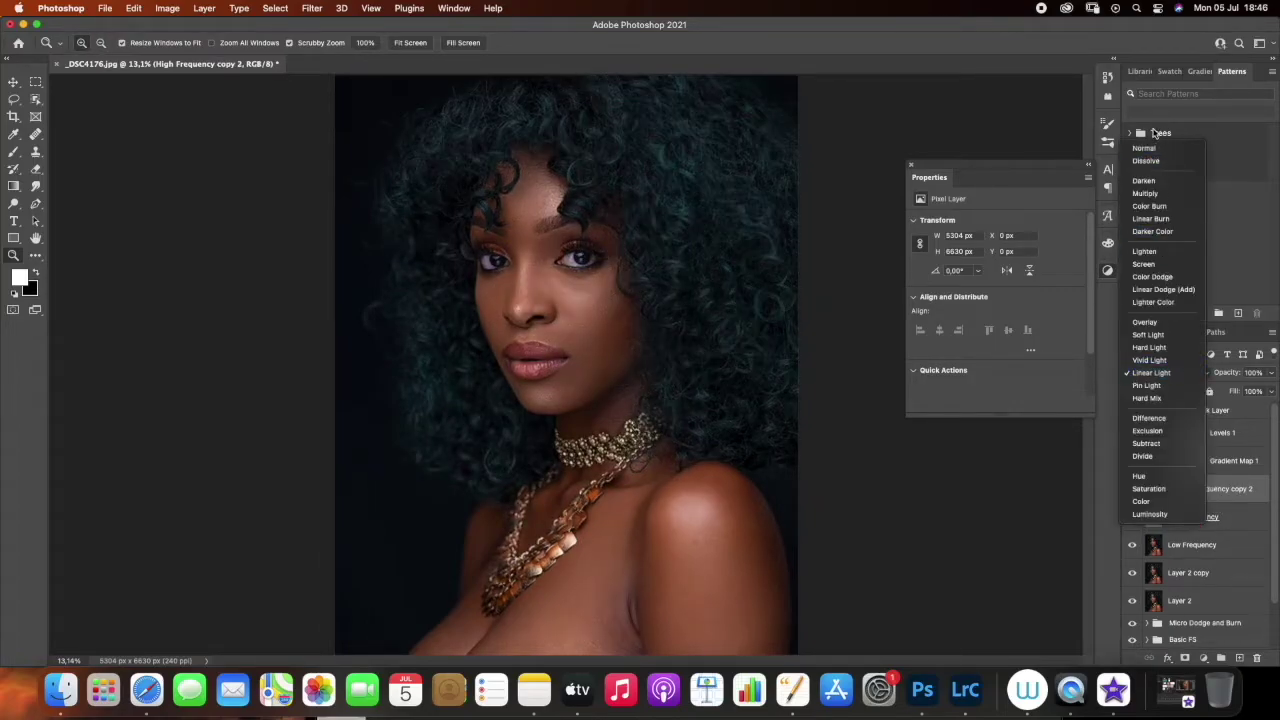
{"action": "left_click", "coordinate": [1148, 146]}
Duplicate the Low Frequency layer and clip the copy to the original
{"action": "left_click", "coordinate": [1195, 545]}
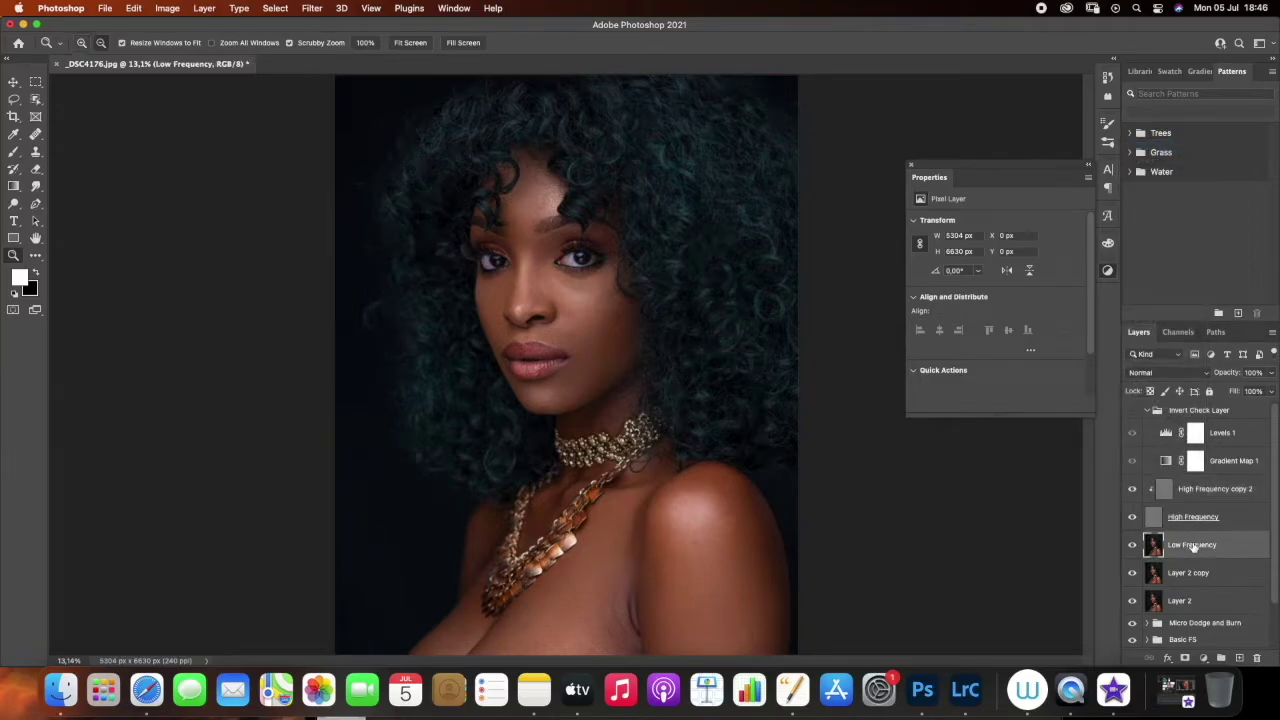
{"action": "key", "text": "super+alt+j"}
{"action": "left_click", "coordinate": [756, 316]}
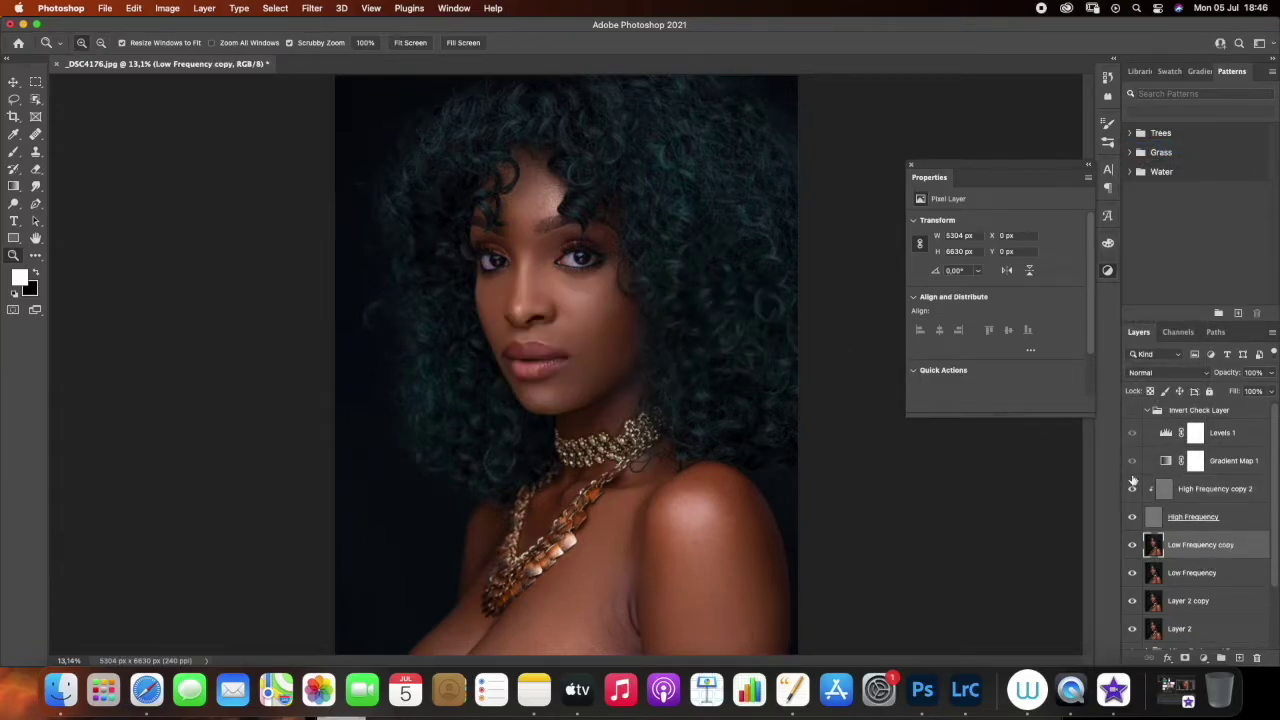
{"action": "left_click", "coordinate": [1190, 556], "text": "alt"}
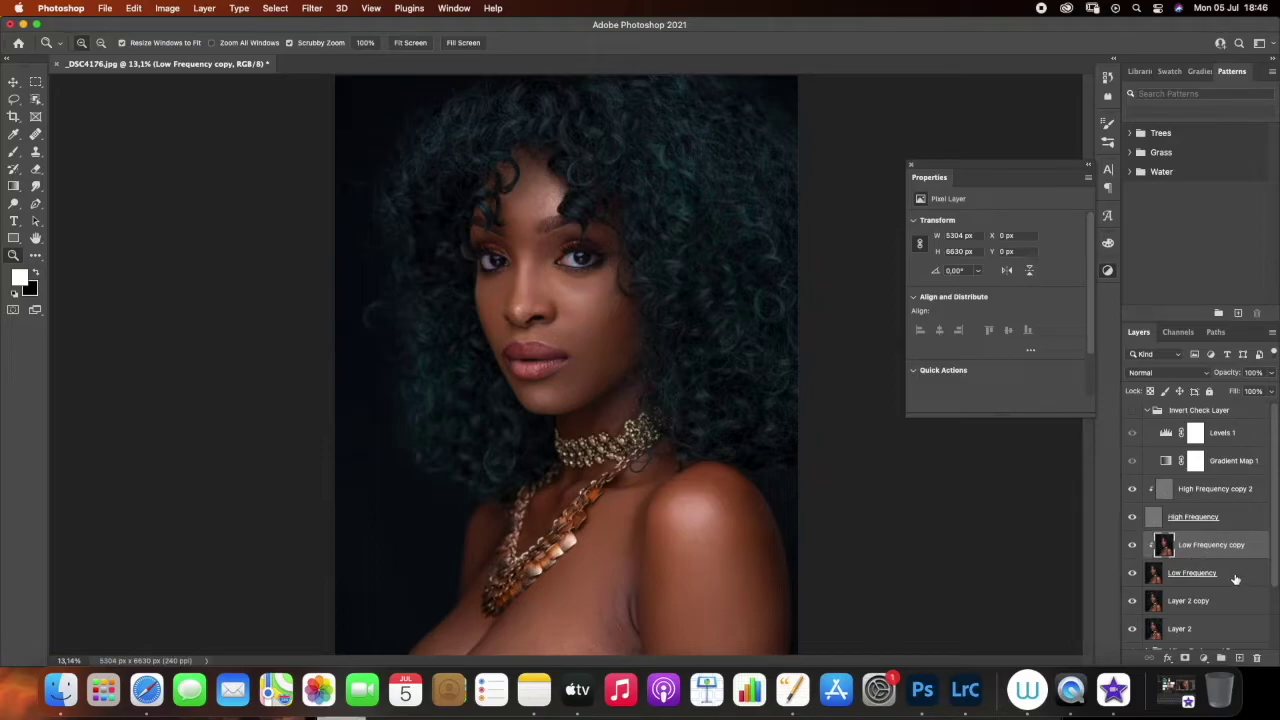
Group the High and Low Frequency layers with their clipped copies, and name the group Advanced FS
{"action": "left_click", "coordinate": [1239, 575], "text": "shift"}
{"action": "left_click", "coordinate": [1222, 521], "text": "shift"}
{"action": "left_click", "coordinate": [1222, 490], "text": "shift"}
{"action": "key", "text": "super+g"}
{"action": "double_click", "coordinate": [1180, 484]}
{"action": "key", "text": "BackSpace"}
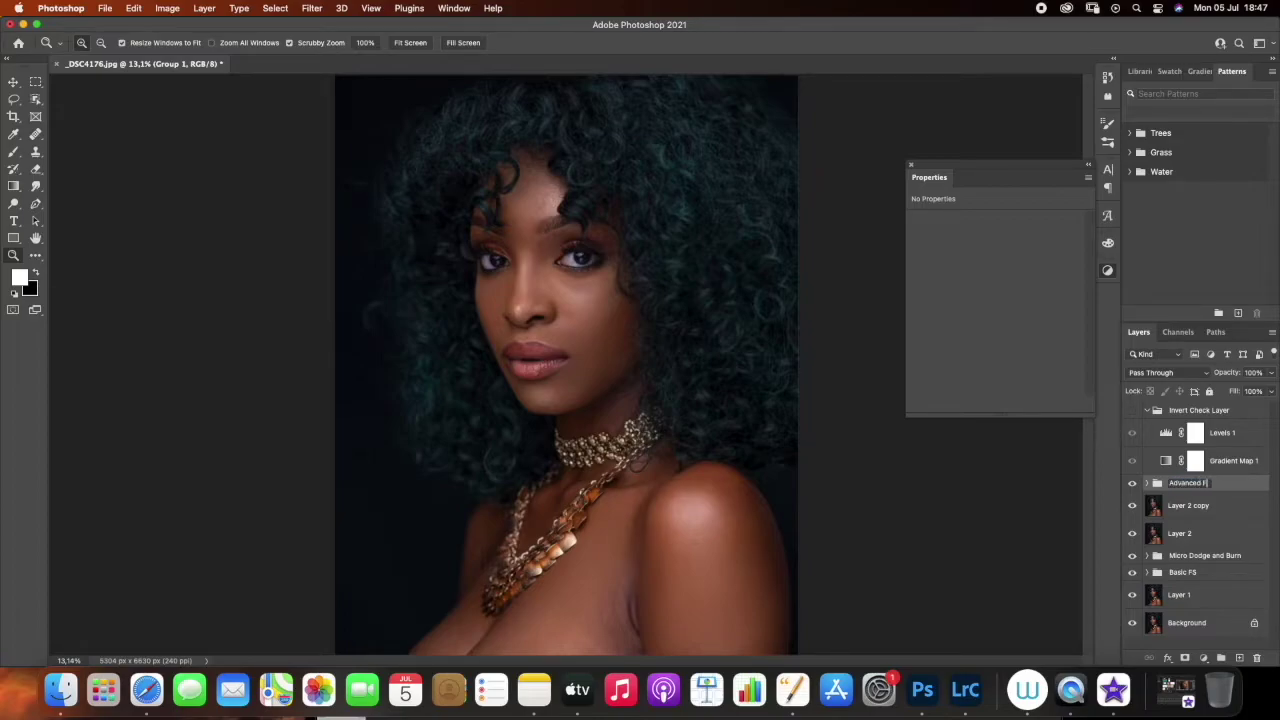
{"action": "type", "text": "Advanced FS"}
{"action": "key", "text": "Return"}
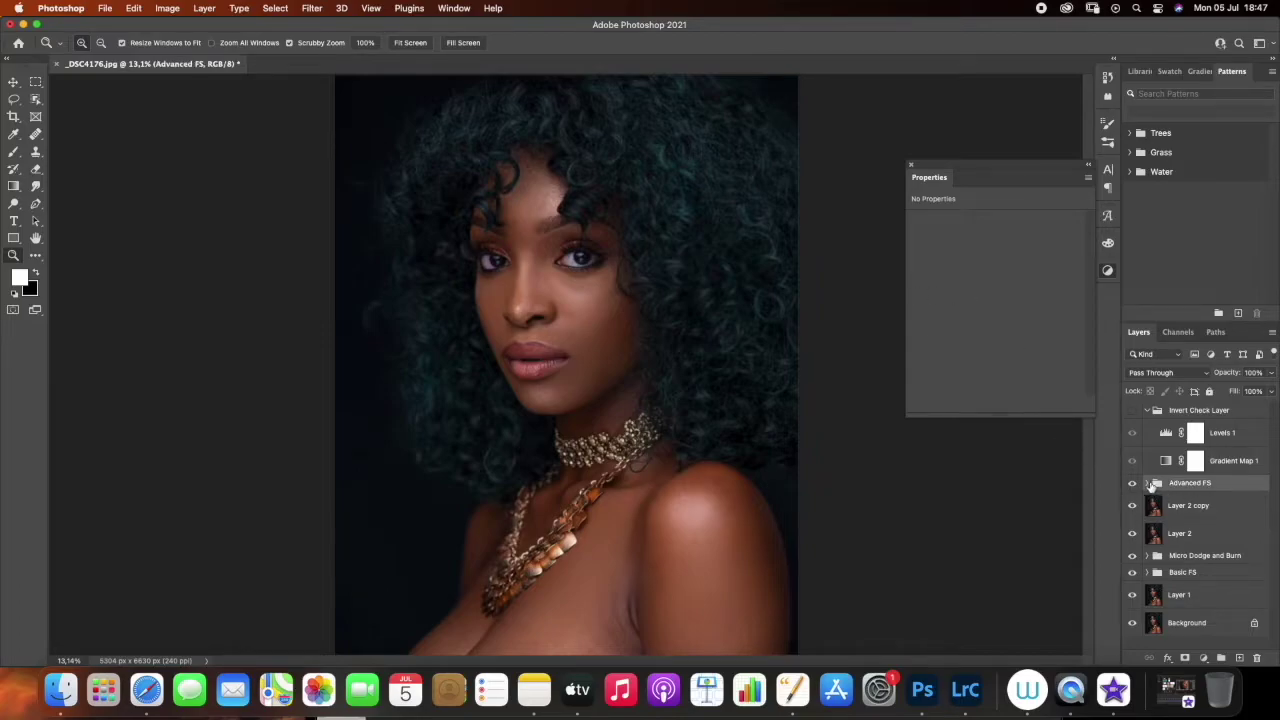
Expand the Advanced FS group and set the clipped High Frequency copy's blend mode to Linear Light
{"action": "left_click", "coordinate": [1149, 483]}
{"action": "left_click", "coordinate": [1220, 507]}
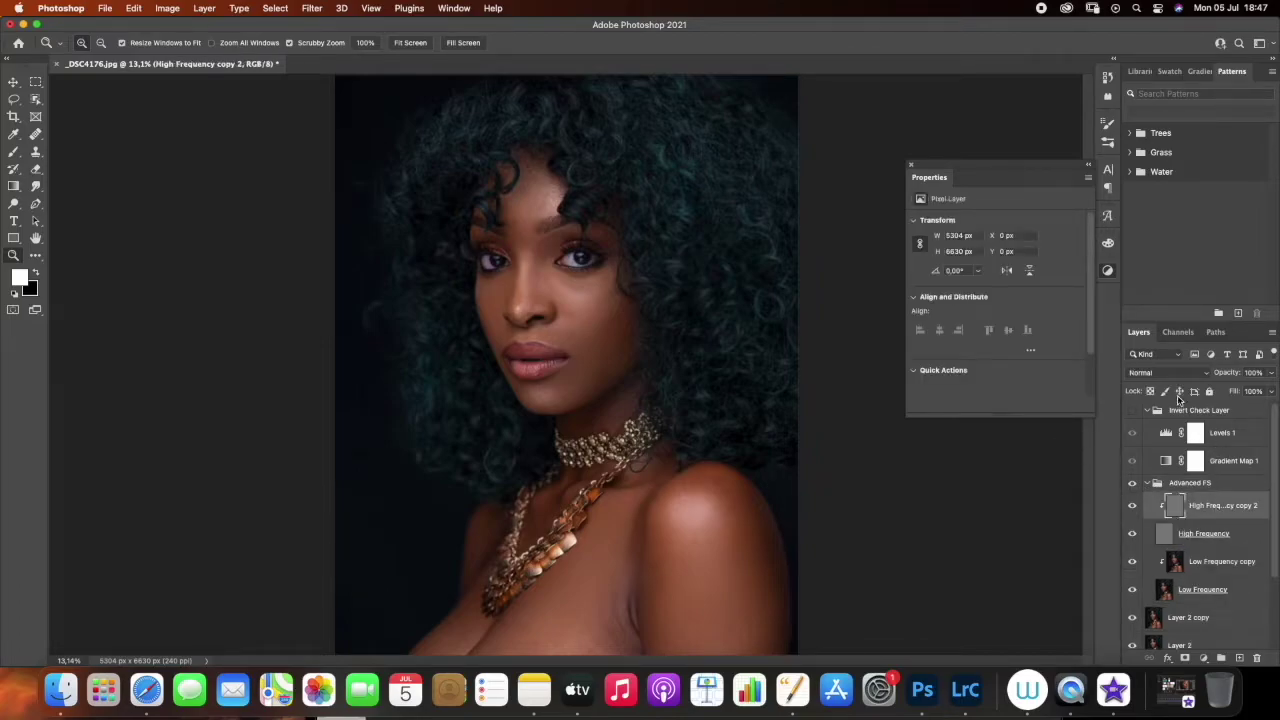
{"action": "left_click", "coordinate": [1166, 372]}
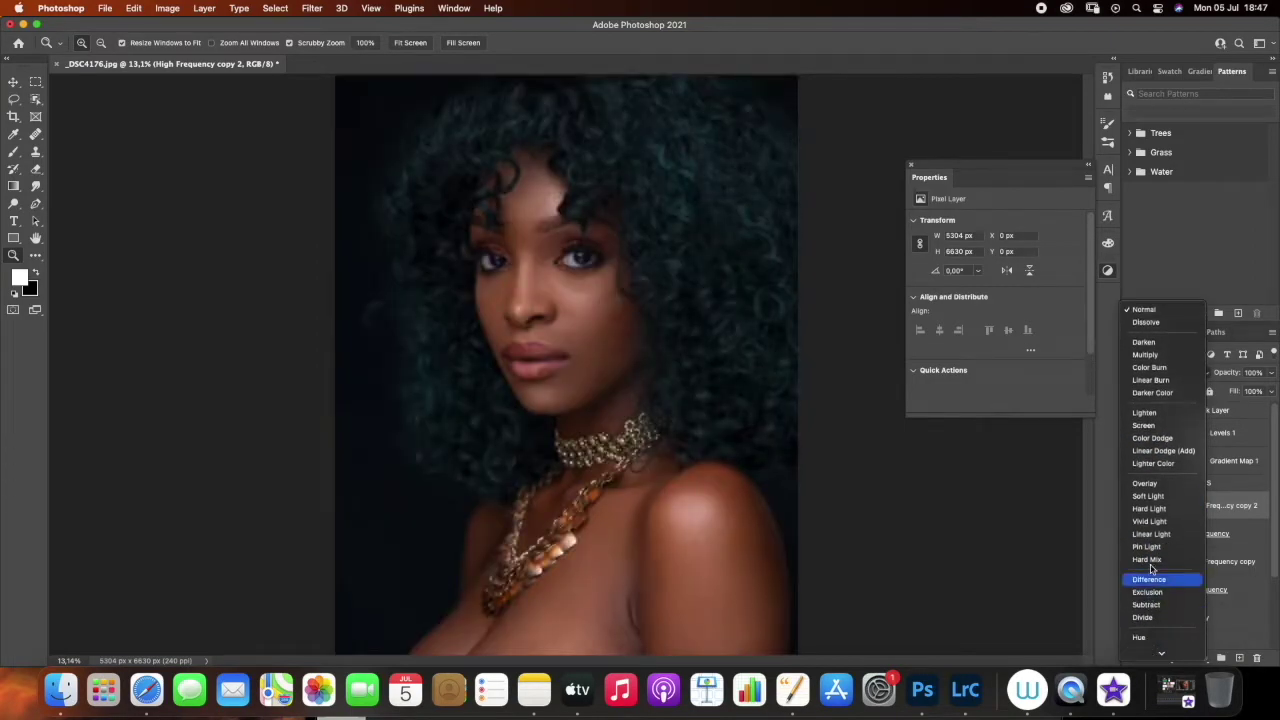
{"action": "left_click", "coordinate": [1138, 536]}
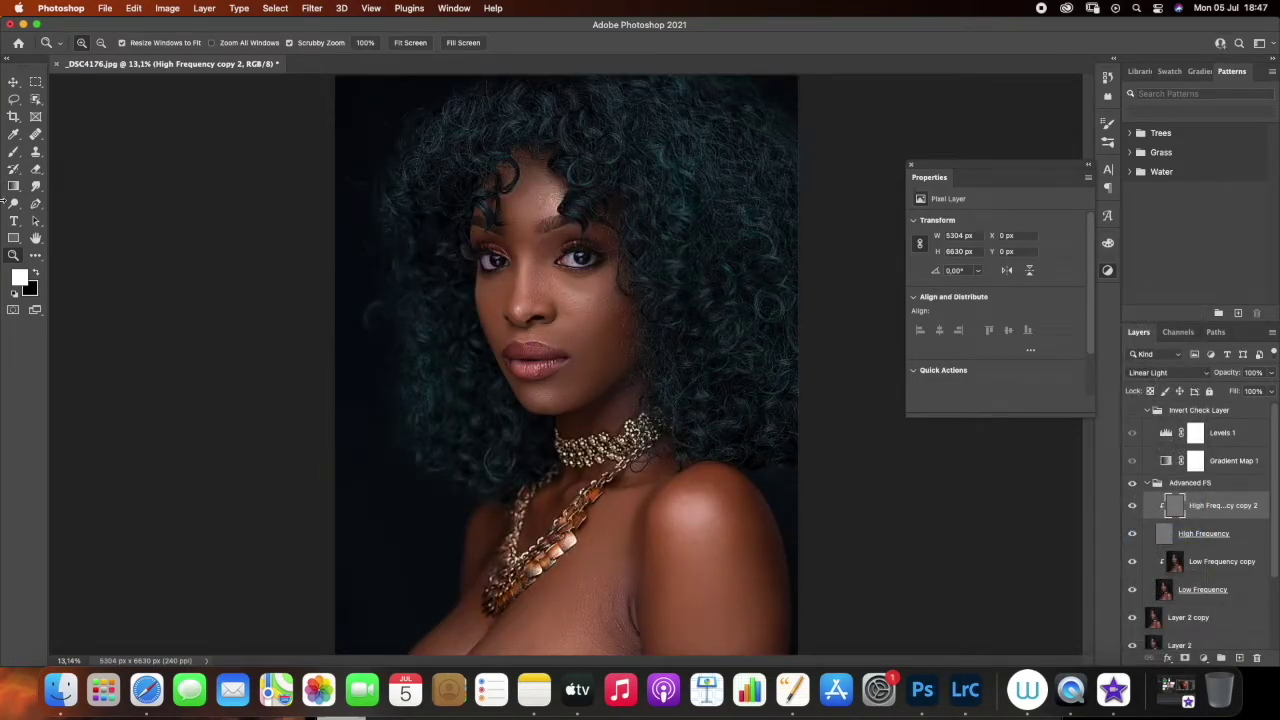
Clone clean skin texture over the flaws on the subject's left cheek, on the clipped High Frequency copy
{"action": "left_click_drag", "start_coordinate": [545, 355], "coordinate": [569, 352]}
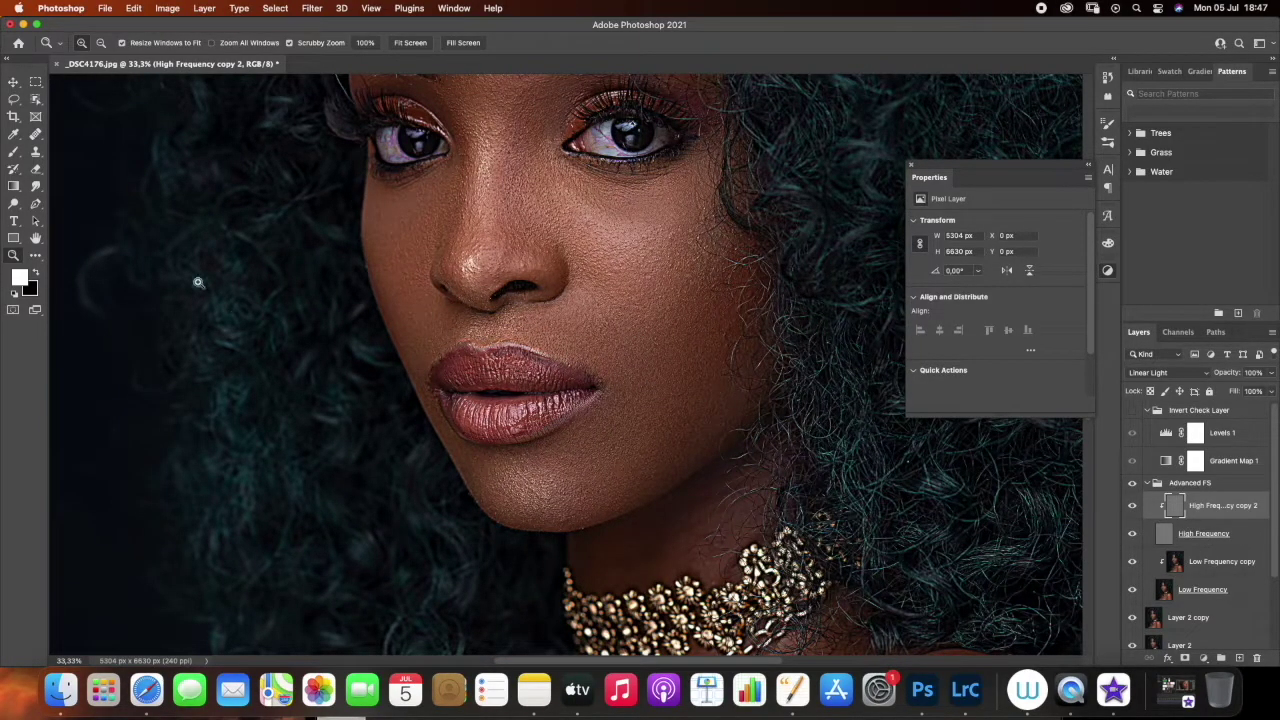
{"action": "left_click", "coordinate": [36, 151]}
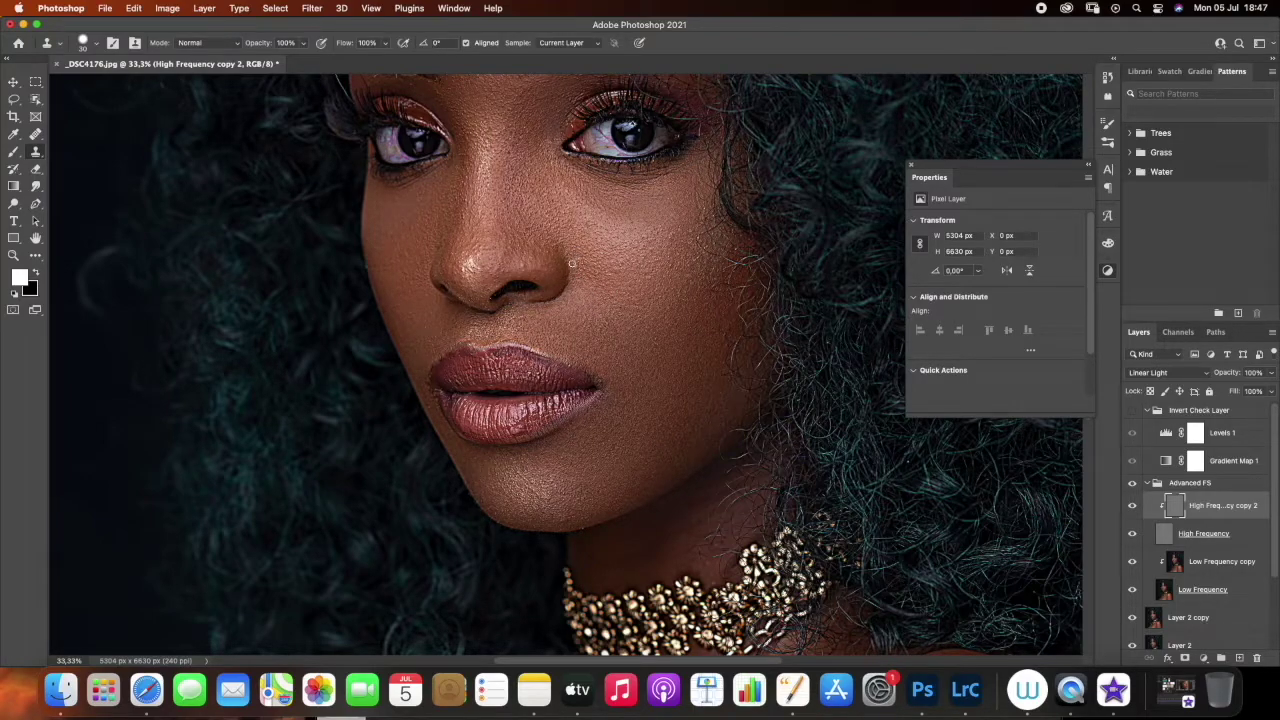
{"action": "left_click", "coordinate": [622, 319], "text": "alt"}
{"action": "left_click", "coordinate": [604, 322]}
{"action": "left_click_drag", "start_coordinate": [603, 321], "coordinate": [608, 325]}
{"action": "mouse_move", "coordinate": [605, 323]}
{"action": "left_mouse_down"}
{"action": "mouse_move", "coordinate": [620, 337]}
{"action": "mouse_move", "coordinate": [610, 310]}
{"action": "left_mouse_up"}
{"action": "left_click", "coordinate": [673, 278], "text": "alt"}
{"action": "left_click", "coordinate": [670, 267]}
{"action": "left_click", "coordinate": [663, 279], "text": "alt"}
{"action": "left_click", "coordinate": [654, 270]}
{"action": "left_click", "coordinate": [671, 234]}
Set the clipped High Frequency copy's blend mode to Normal and clone clean texture along the lower jaw
{"action": "left_click", "coordinate": [1168, 373]}
{"action": "left_click", "coordinate": [1165, 372]}
{"action": "left_click", "coordinate": [1166, 372]}
{"action": "left_click", "coordinate": [1160, 152]}
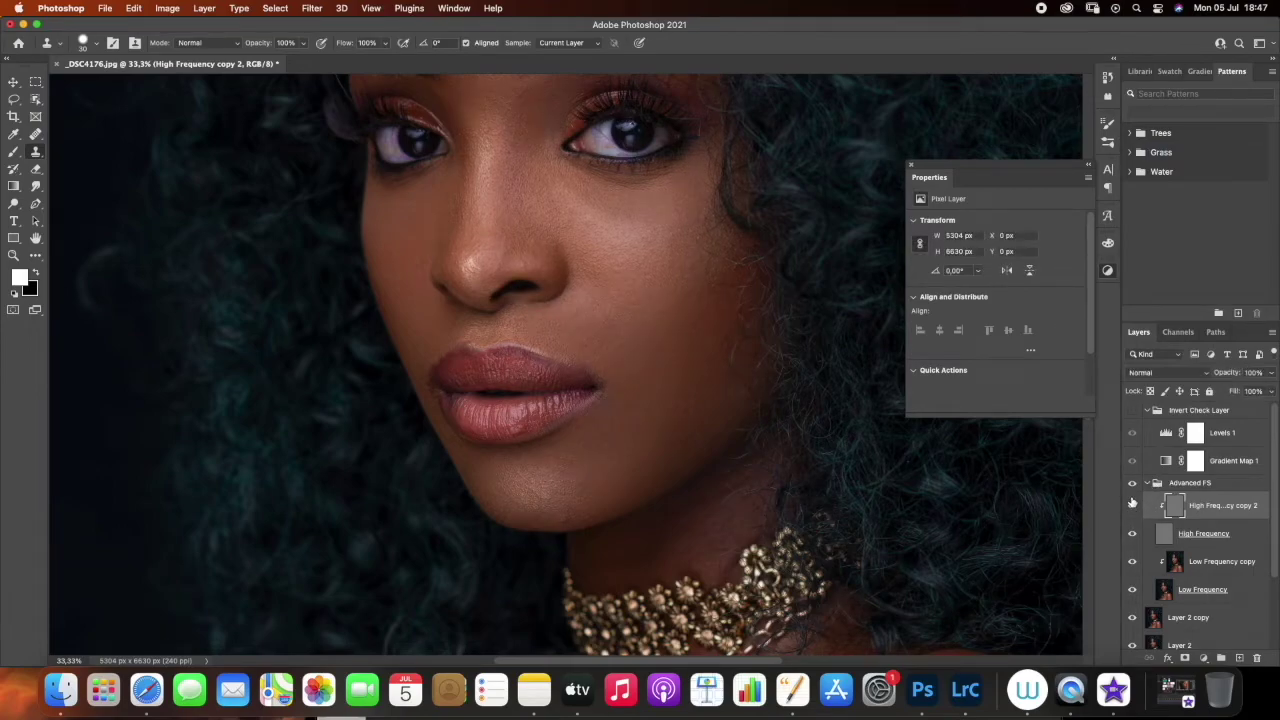
{"action": "left_click", "coordinate": [581, 505], "text": "alt"}
{"action": "left_click", "coordinate": [569, 521]}
{"action": "left_click_drag", "start_coordinate": [614, 323], "coordinate": [626, 523]}
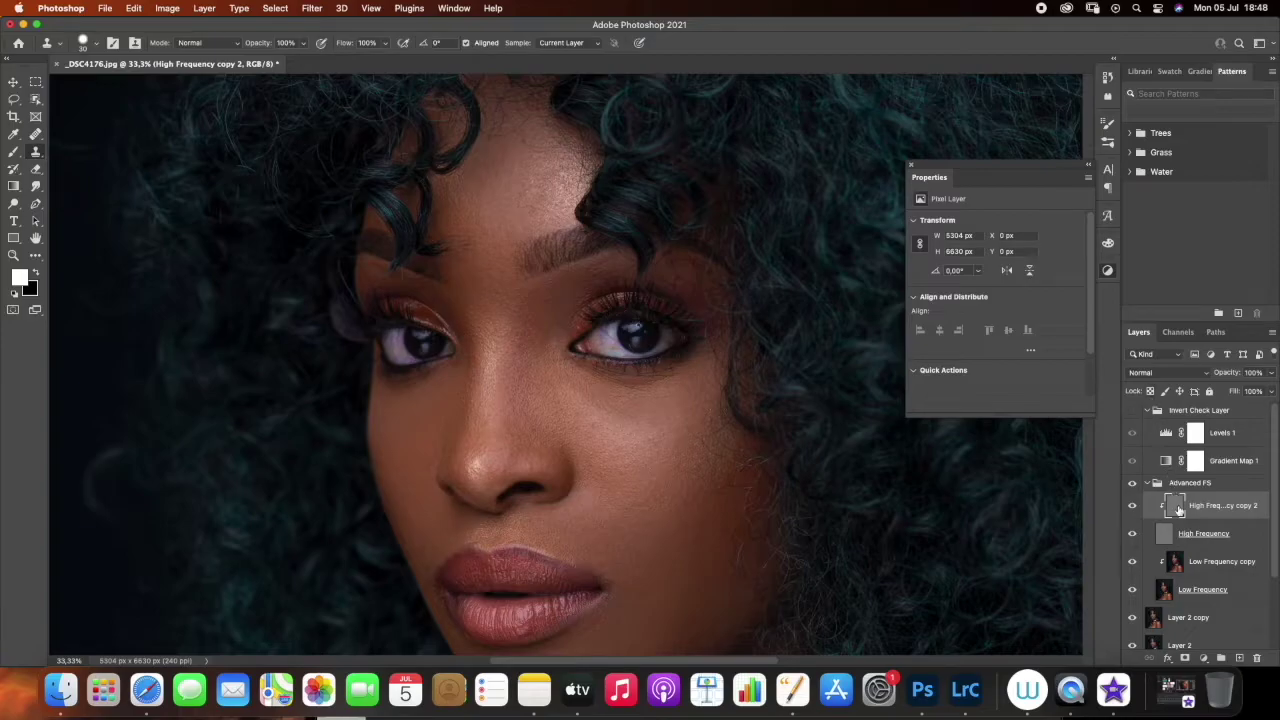
Set the clipped High Frequency copy's blend mode to Linear Light
{"action": "left_click", "coordinate": [1167, 375]}
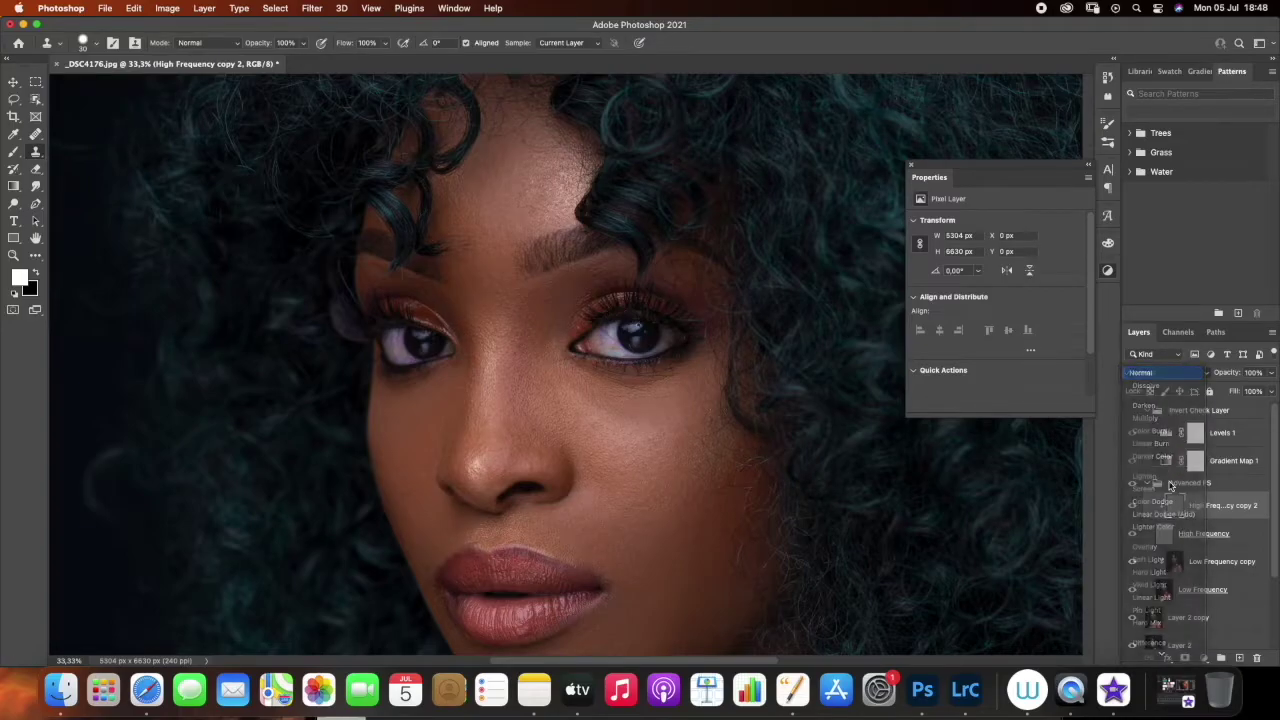
{"action": "left_click", "coordinate": [1180, 378]}
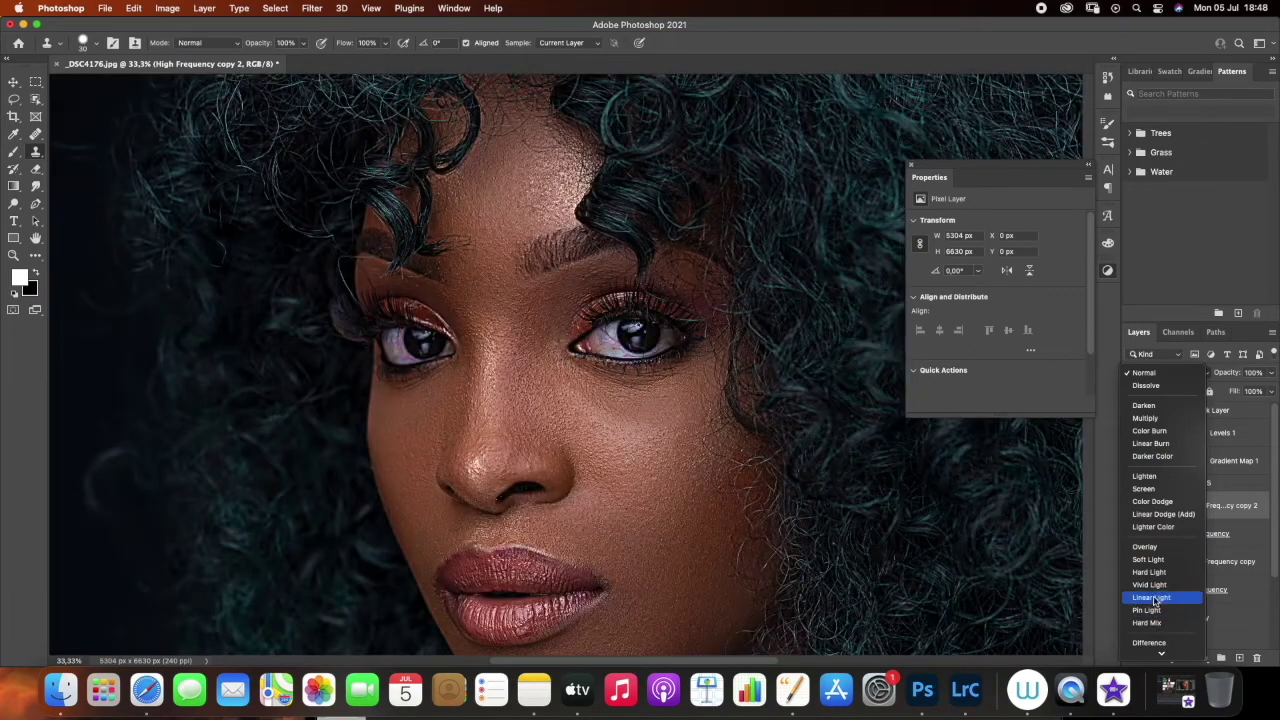
{"action": "left_click", "coordinate": [1155, 598]}
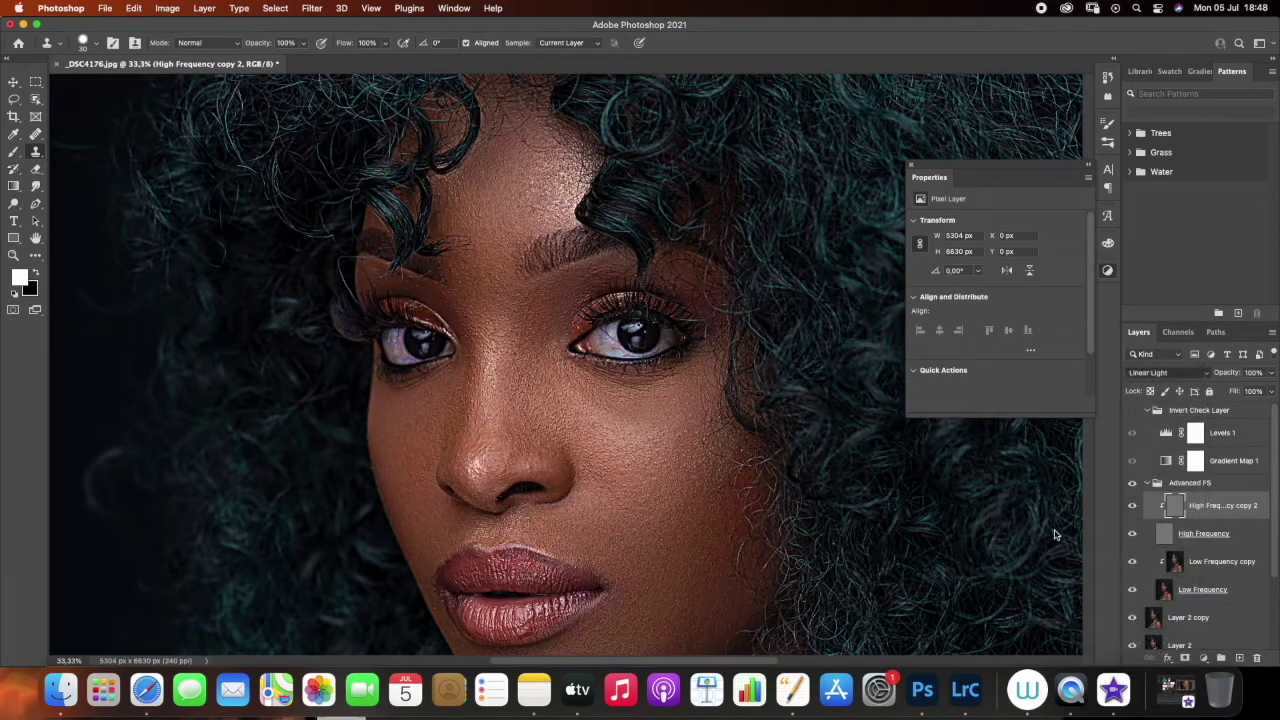
Clone clean skin texture over the forehead area between the eyebrows
{"action": "left_click", "coordinate": [500, 260], "text": "alt"}
{"action": "left_click", "coordinate": [508, 233]}
{"action": "left_click_drag", "start_coordinate": [505, 222], "coordinate": [500, 236]}
Clone clean texture over the rough spots on the subject's right cheek and beside the nose
{"action": "left_click", "coordinate": [402, 492], "text": "alt"}
{"action": "left_click", "coordinate": [394, 471]}
{"action": "left_click", "coordinate": [408, 486], "text": "alt"}
{"action": "left_click", "coordinate": [410, 476]}
{"action": "left_click", "coordinate": [415, 492], "text": "alt"}
{"action": "mouse_move", "coordinate": [415, 461]}
{"action": "left_mouse_down"}
{"action": "mouse_move", "coordinate": [415, 472]}
{"action": "mouse_move", "coordinate": [407, 421]}
{"action": "mouse_move", "coordinate": [410, 455]}
{"action": "mouse_move", "coordinate": [386, 408]}
{"action": "left_mouse_up"}
{"action": "left_click", "coordinate": [406, 480], "text": "alt"}
{"action": "left_click", "coordinate": [400, 467]}
{"action": "left_click", "coordinate": [406, 466], "text": "alt"}
{"action": "left_click", "coordinate": [406, 467], "text": "alt"}
{"action": "left_click", "coordinate": [408, 438], "text": "alt"}
{"action": "left_click_drag", "start_coordinate": [414, 522], "coordinate": [412, 532]}
{"action": "left_click_drag", "start_coordinate": [424, 570], "coordinate": [431, 538]}
{"action": "left_click", "coordinate": [423, 514], "text": "alt"}
{"action": "left_click_drag", "start_coordinate": [441, 499], "coordinate": [437, 497]}
{"action": "left_click", "coordinate": [418, 485], "text": "alt"}
{"action": "left_click", "coordinate": [430, 510]}
{"action": "left_click", "coordinate": [455, 536]}
{"action": "left_click_drag", "start_coordinate": [453, 509], "coordinate": [461, 520]}
{"action": "left_click", "coordinate": [450, 432]}
{"action": "left_click_drag", "start_coordinate": [446, 447], "coordinate": [419, 429]}
Clone clean texture over the flaws on the subject's left cheek, lower cheek and jaw
{"action": "left_click", "coordinate": [663, 501], "text": "alt"}
{"action": "left_click_drag", "start_coordinate": [657, 478], "coordinate": [657, 473]}
{"action": "left_click_drag", "start_coordinate": [658, 527], "coordinate": [624, 283]}
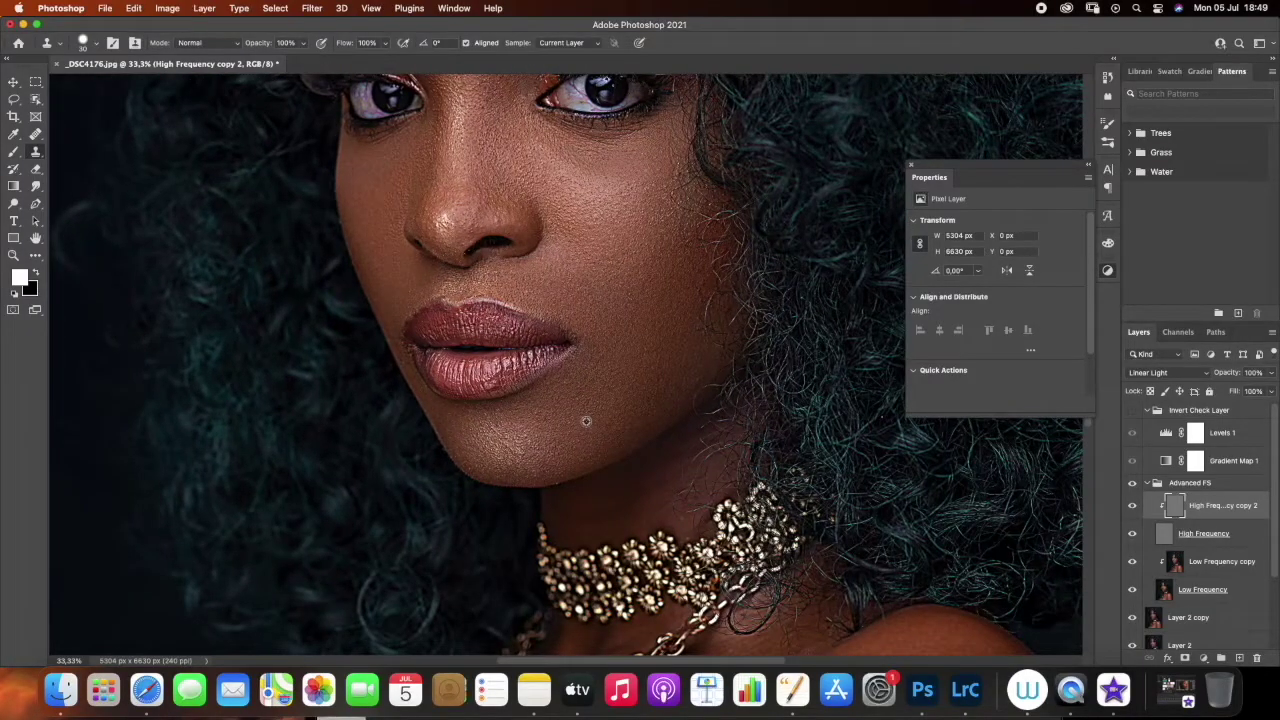
{"action": "left_click", "coordinate": [592, 397], "text": "alt"}
{"action": "left_click_drag", "start_coordinate": [593, 381], "coordinate": [590, 375]}
{"action": "mouse_move", "coordinate": [622, 374]}
{"action": "left_mouse_down"}
{"action": "mouse_move", "coordinate": [604, 370]}
{"action": "mouse_move", "coordinate": [598, 387]}
{"action": "mouse_move", "coordinate": [597, 371]}
{"action": "mouse_move", "coordinate": [546, 413]}
{"action": "left_mouse_up"}
{"action": "mouse_move", "coordinate": [644, 395]}
{"action": "left_mouse_down"}
{"action": "mouse_move", "coordinate": [644, 380]}
{"action": "mouse_move", "coordinate": [681, 383]}
{"action": "left_mouse_up"}
{"action": "left_click", "coordinate": [689, 360], "text": "alt"}
Return the clipped High Frequency copy's blend mode to Normal
{"action": "mouse_move", "coordinate": [592, 368]}
{"action": "left_mouse_down"}
{"action": "mouse_move", "coordinate": [600, 177]}
{"action": "mouse_move", "coordinate": [506, 160]}
{"action": "mouse_move", "coordinate": [468, 178]}
{"action": "left_mouse_up"}
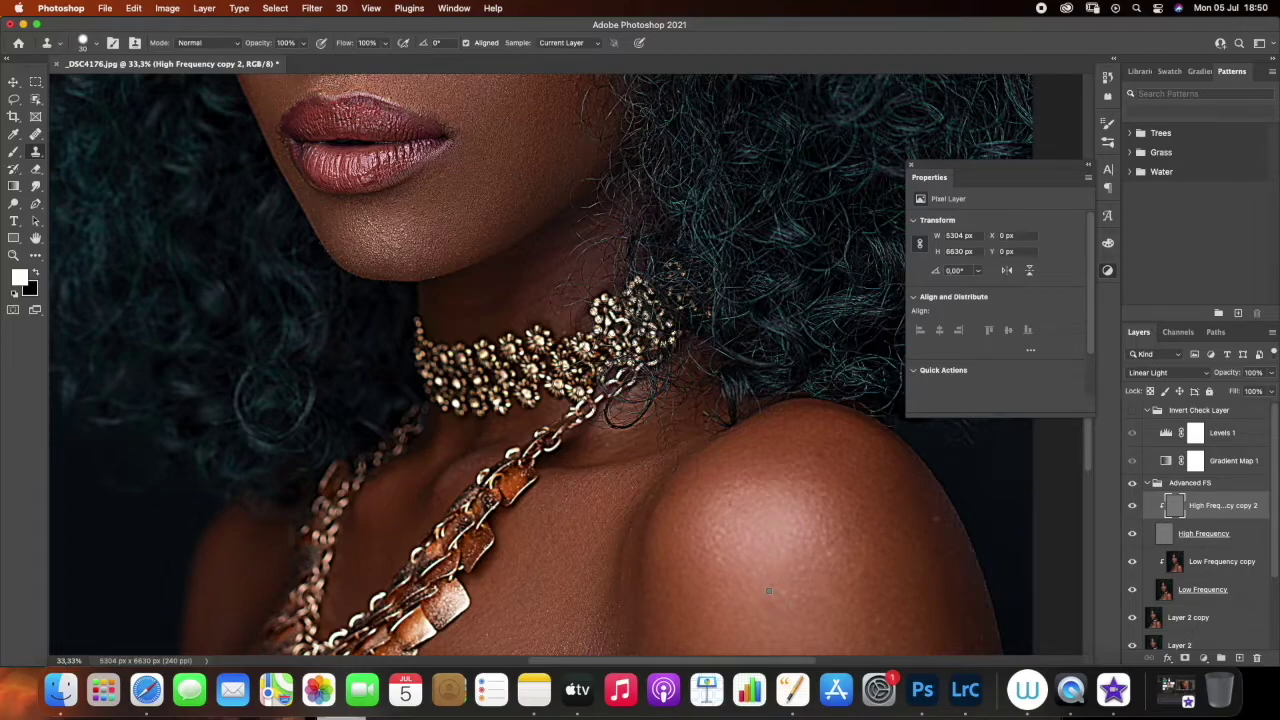
{"action": "left_click", "coordinate": [1166, 372]}
{"action": "left_click", "coordinate": [1160, 150]}
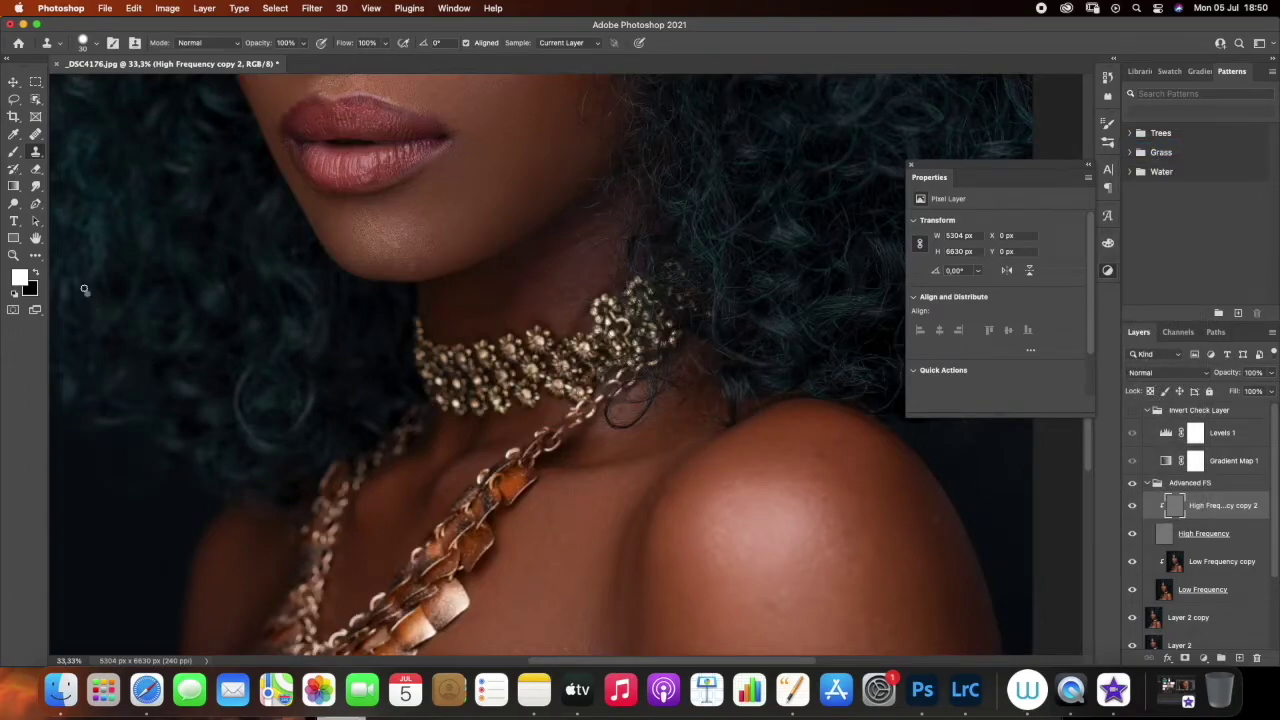
Compare the portrait with and without the clipped High Frequency copy, in full view and close up on the face
{"action": "key", "text": "z"}
{"action": "right_click", "coordinate": [516, 397]}
{"action": "left_click", "coordinate": [530, 397]}
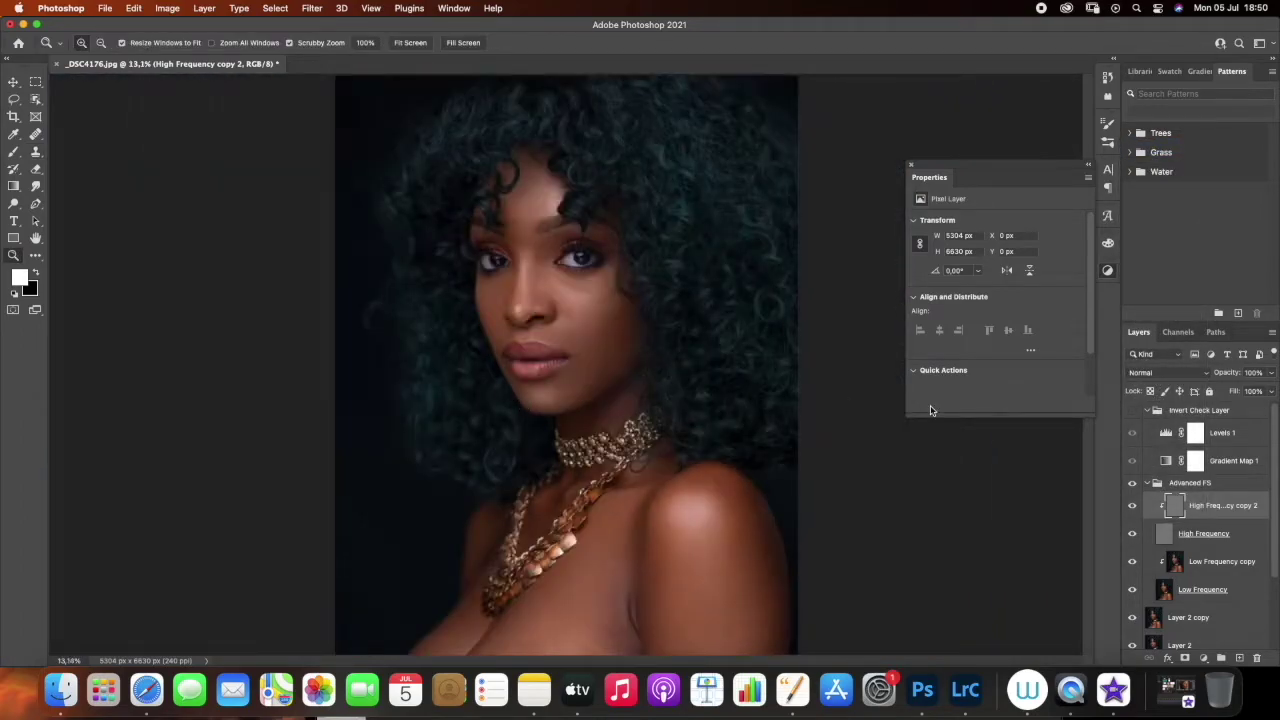
{"action": "left_click", "coordinate": [1134, 505]}
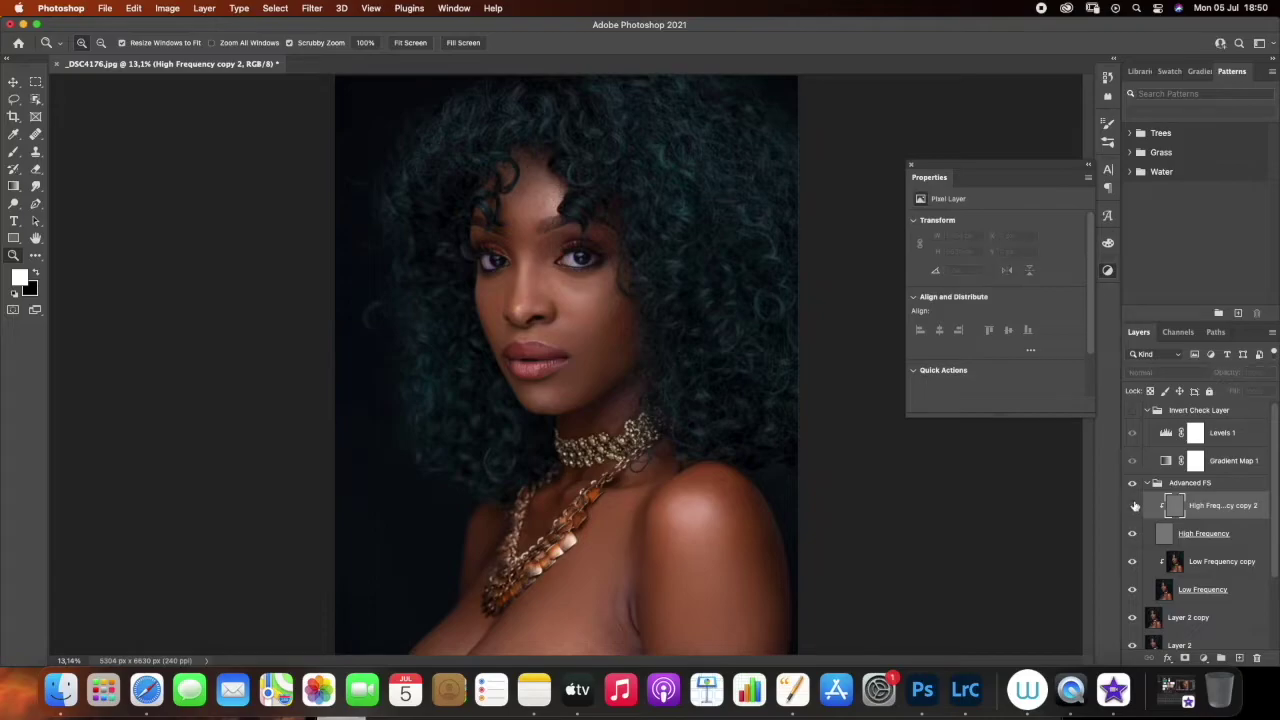
{"action": "left_click", "coordinate": [1133, 507]}
{"action": "left_click", "coordinate": [1133, 507]}
{"action": "left_click", "coordinate": [1133, 507]}
{"action": "left_click_drag", "start_coordinate": [1017, 183], "coordinate": [1011, 100]}
{"action": "left_click_drag", "start_coordinate": [515, 306], "coordinate": [540, 312]}
{"action": "left_click", "coordinate": [1133, 507]}
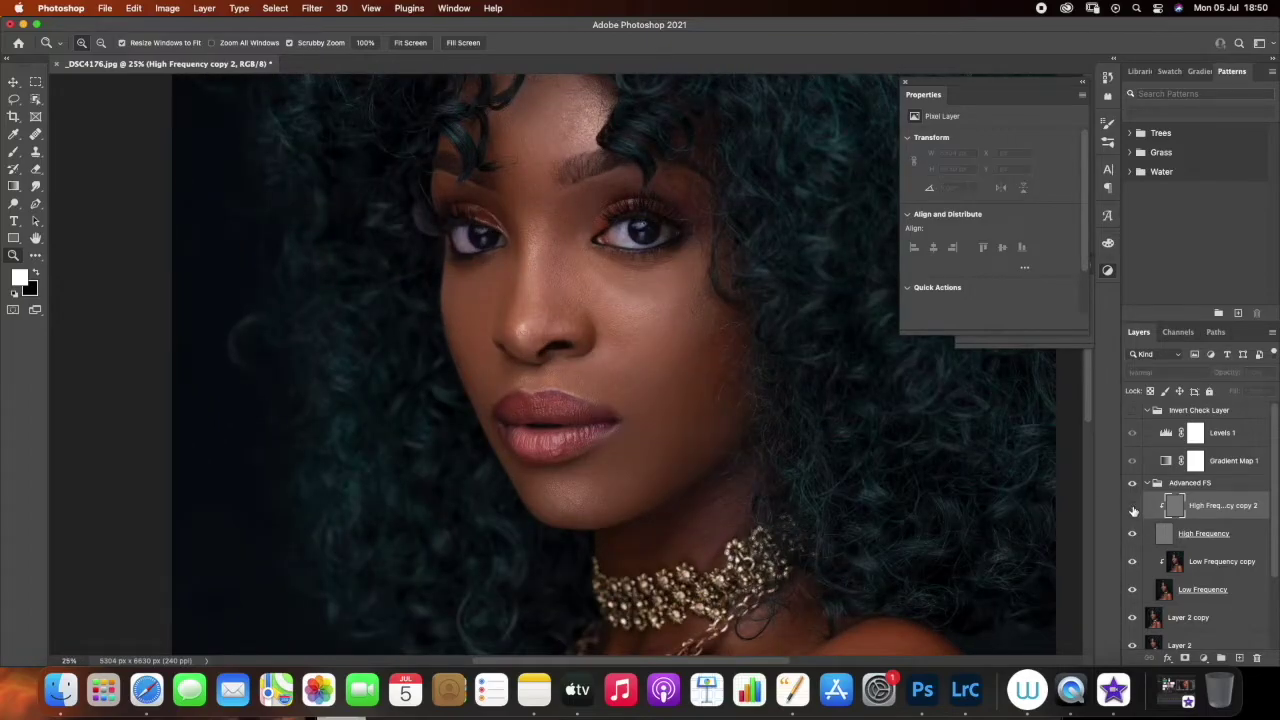
{"action": "left_click", "coordinate": [1132, 507]}
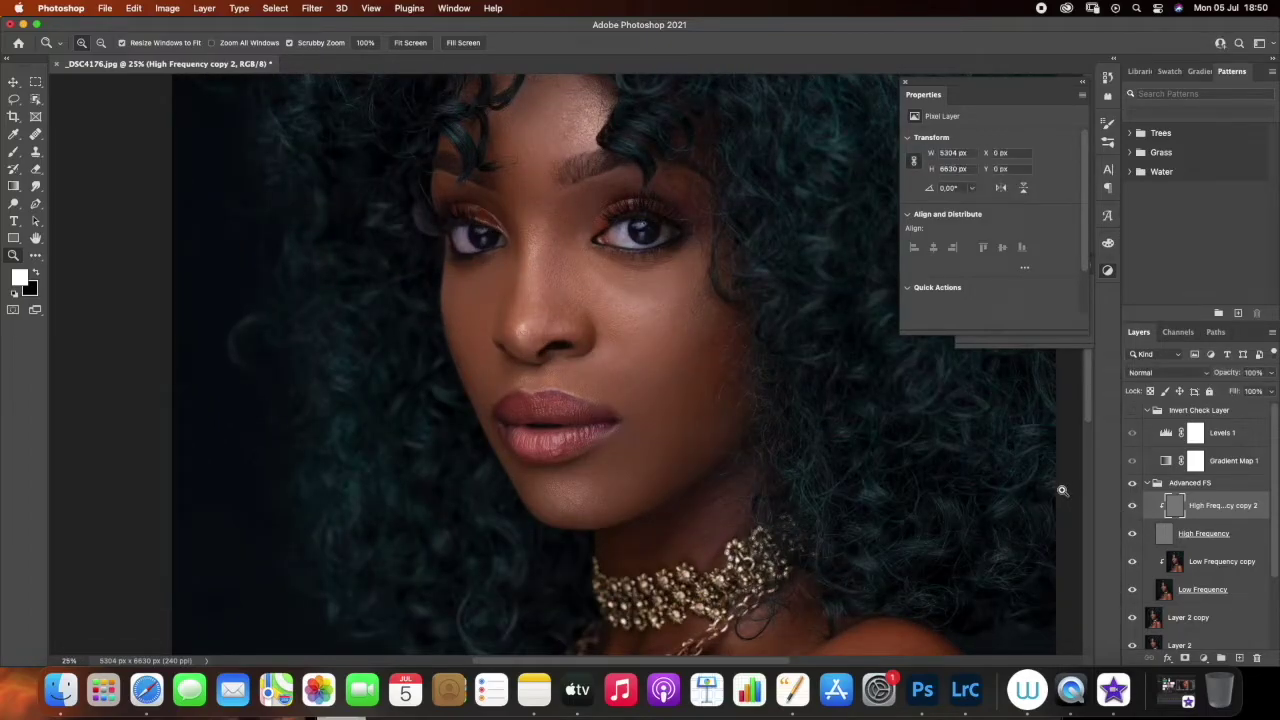
Show the Invert Check Layer group, then select and collapse the Advanced FS group
{"action": "left_click", "coordinate": [1133, 411]}
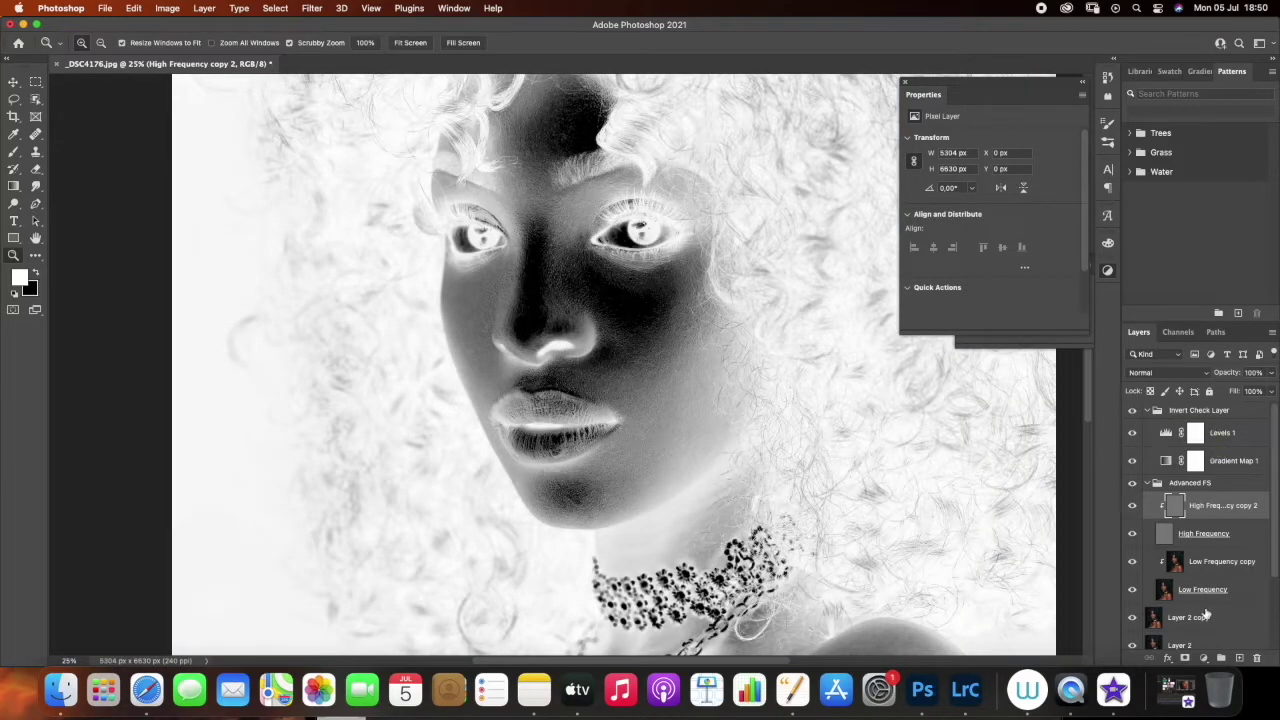
{"action": "left_click", "coordinate": [1171, 490]}
{"action": "left_click", "coordinate": [1148, 483]}
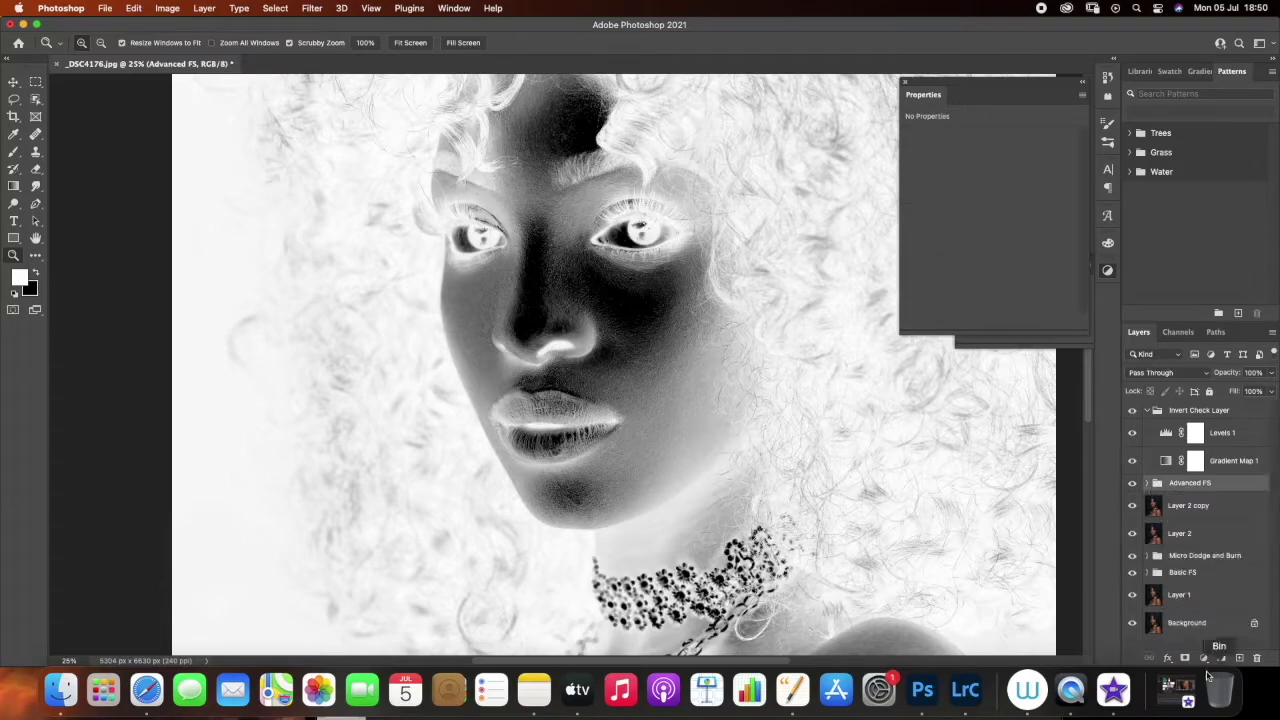
{"action": "left_click", "coordinate": [1204, 658]}
{"action": "left_click", "coordinate": [1202, 433]}
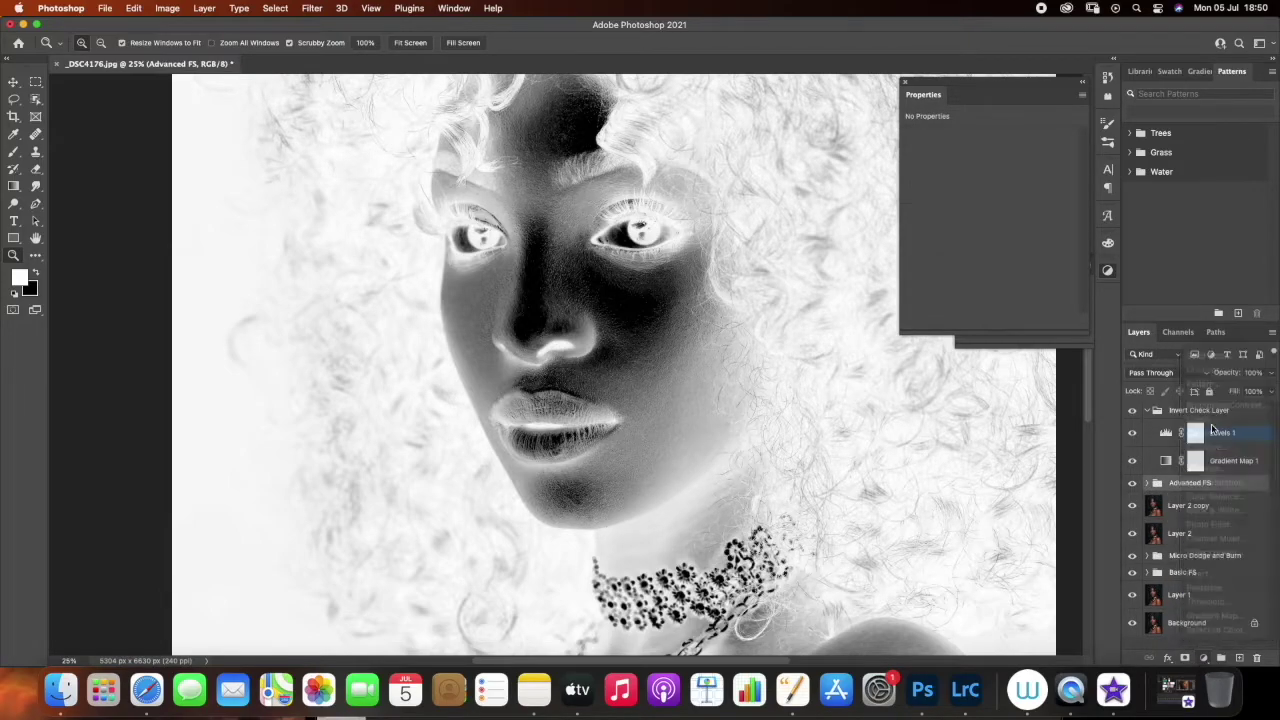
{"action": "mouse_move", "coordinate": [992, 228]}
{"action": "left_mouse_down"}
{"action": "mouse_move", "coordinate": [998, 214]}
{"action": "mouse_move", "coordinate": [996, 229]}
{"action": "left_mouse_up"}
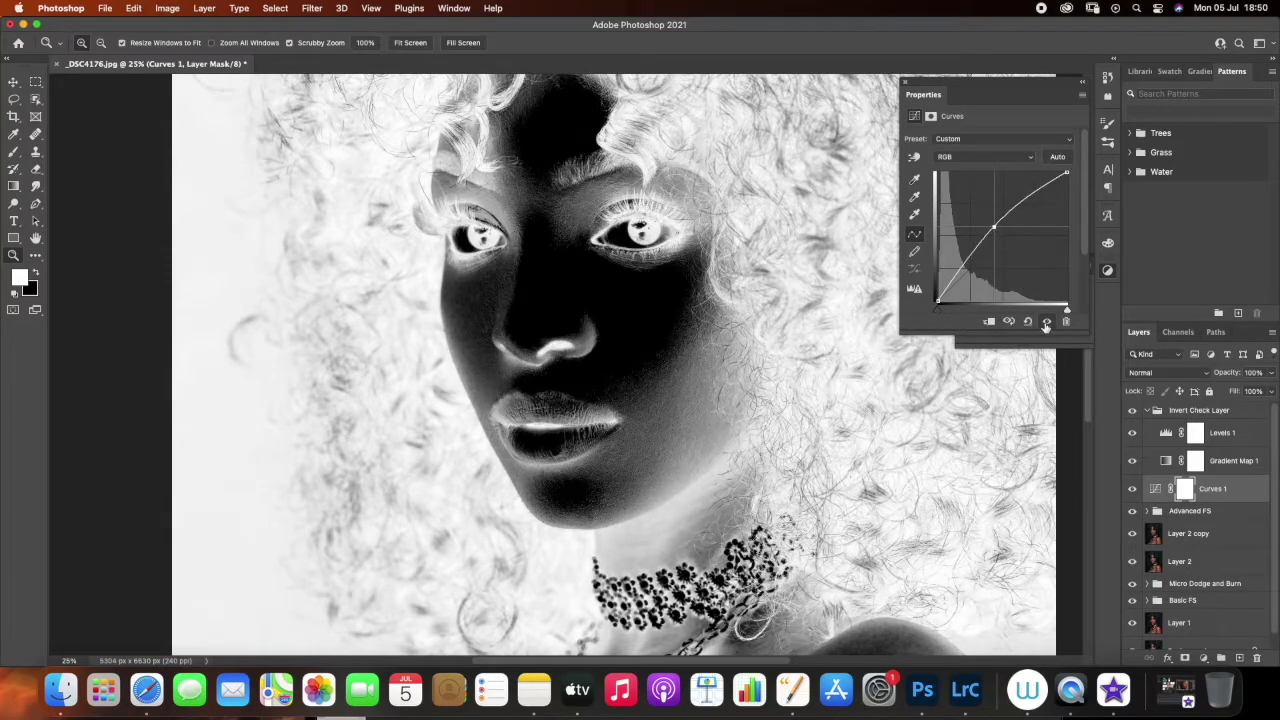
{"action": "left_click", "coordinate": [1131, 412]}
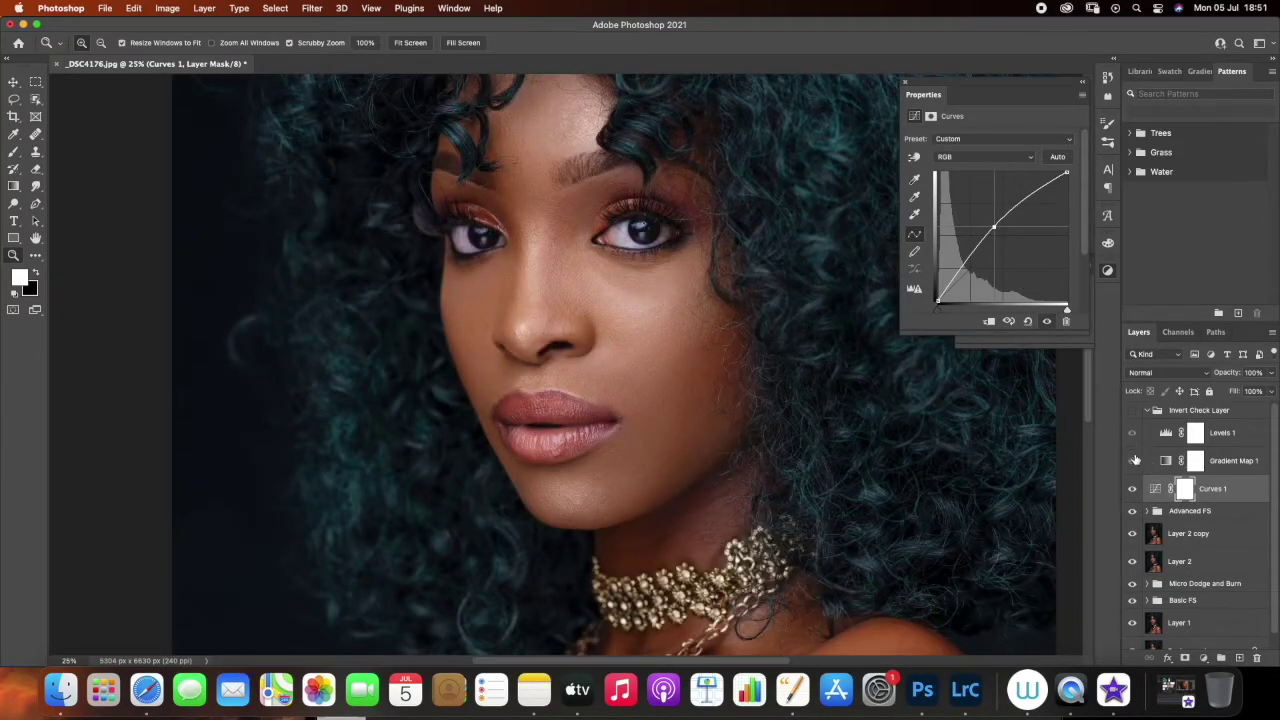
{"action": "left_click_drag", "start_coordinate": [994, 229], "coordinate": [998, 226]}
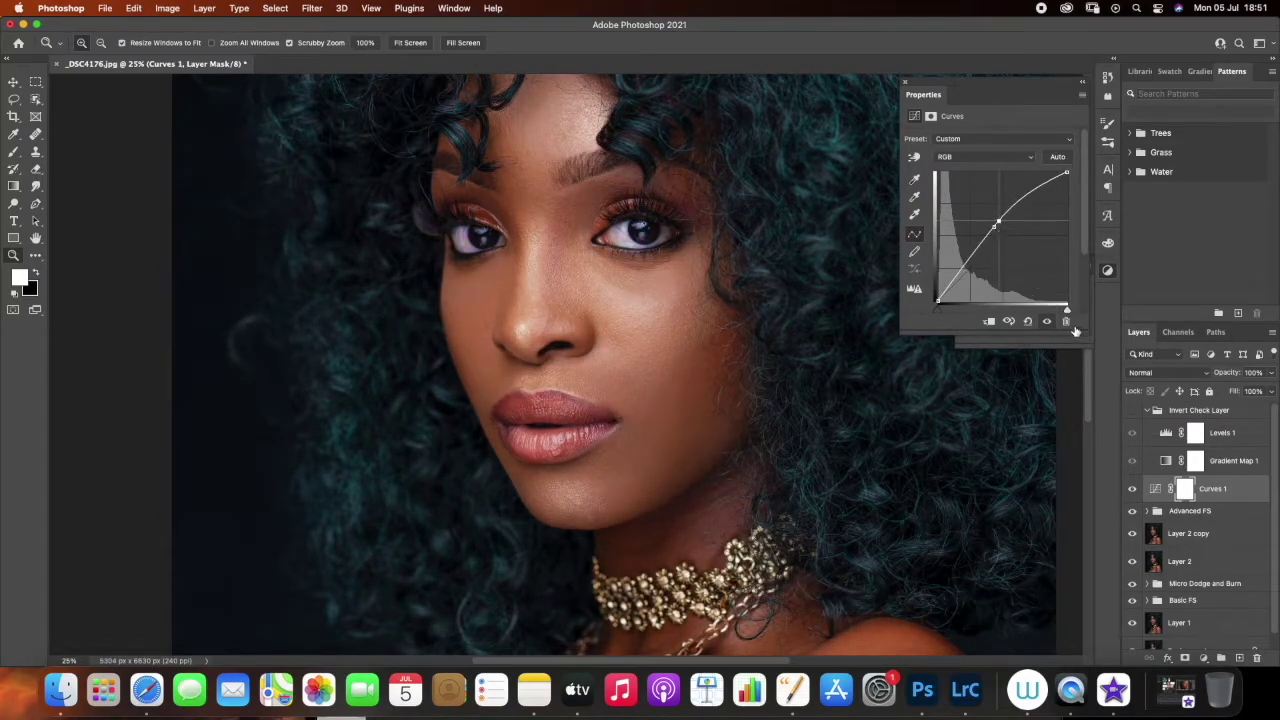
{"action": "left_click", "coordinate": [1068, 322]}
{"action": "left_click", "coordinate": [682, 234]}
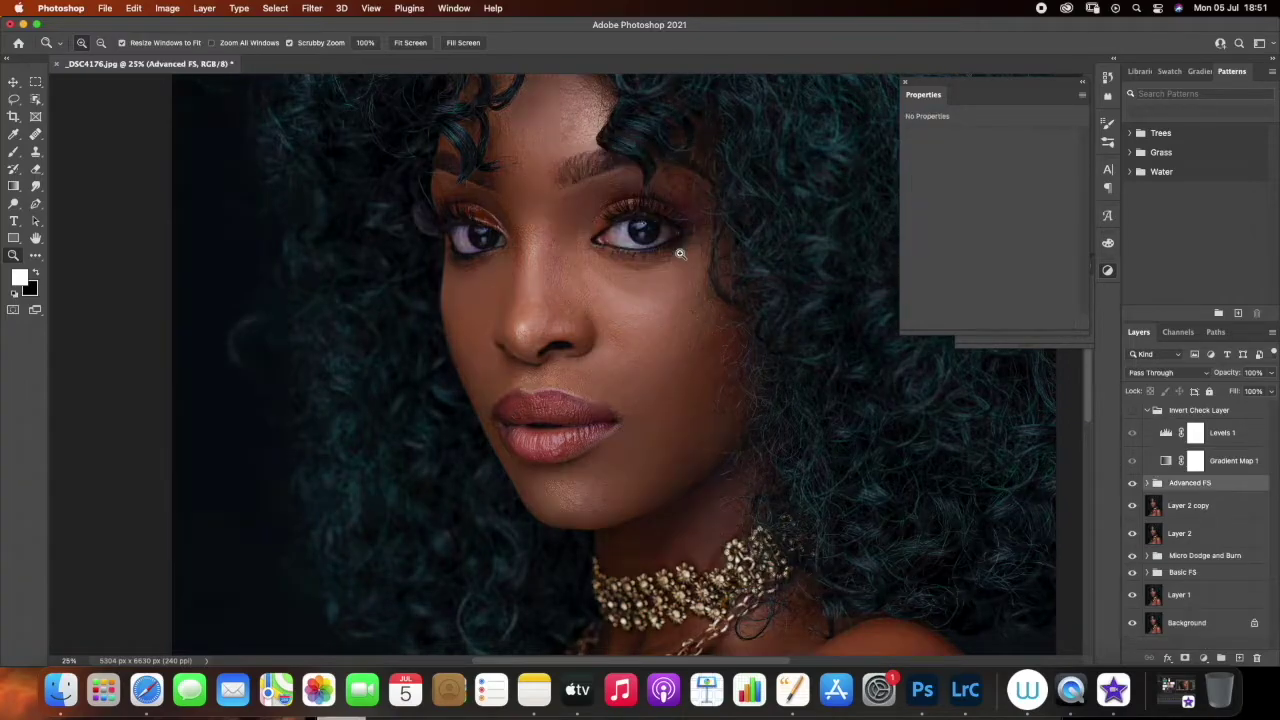
Add a Curves adjustment above the Advanced FS group, raise its midtones to brighten, and invert its mask to black
{"action": "left_click", "coordinate": [1204, 658]}
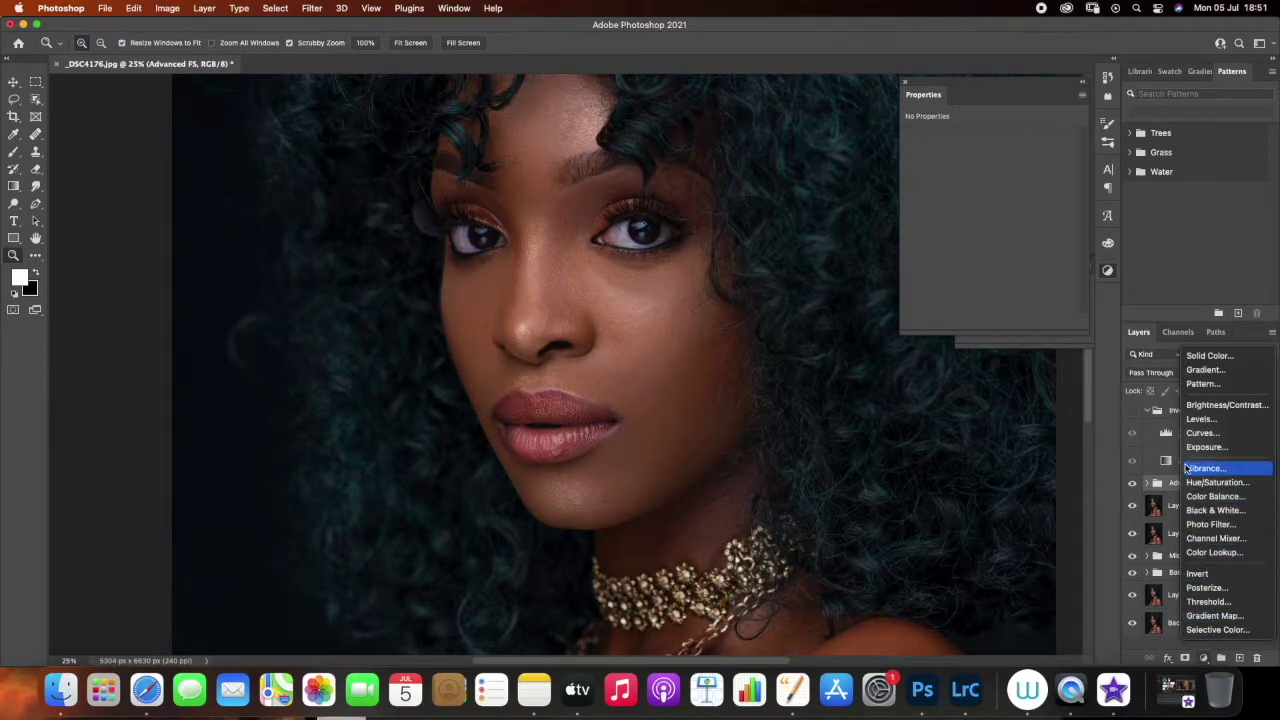
{"action": "left_click", "coordinate": [1203, 437]}
{"action": "left_click_drag", "start_coordinate": [1005, 233], "coordinate": [996, 222]}
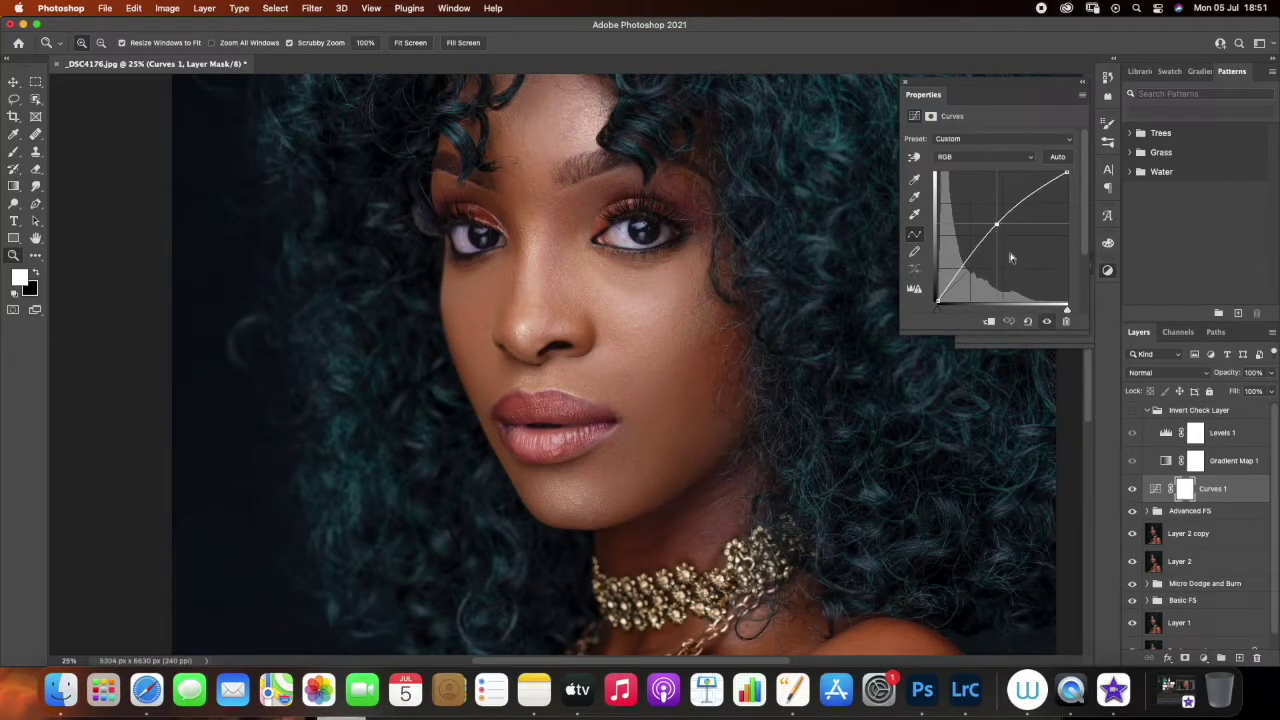
{"action": "key", "text": "super+i"}
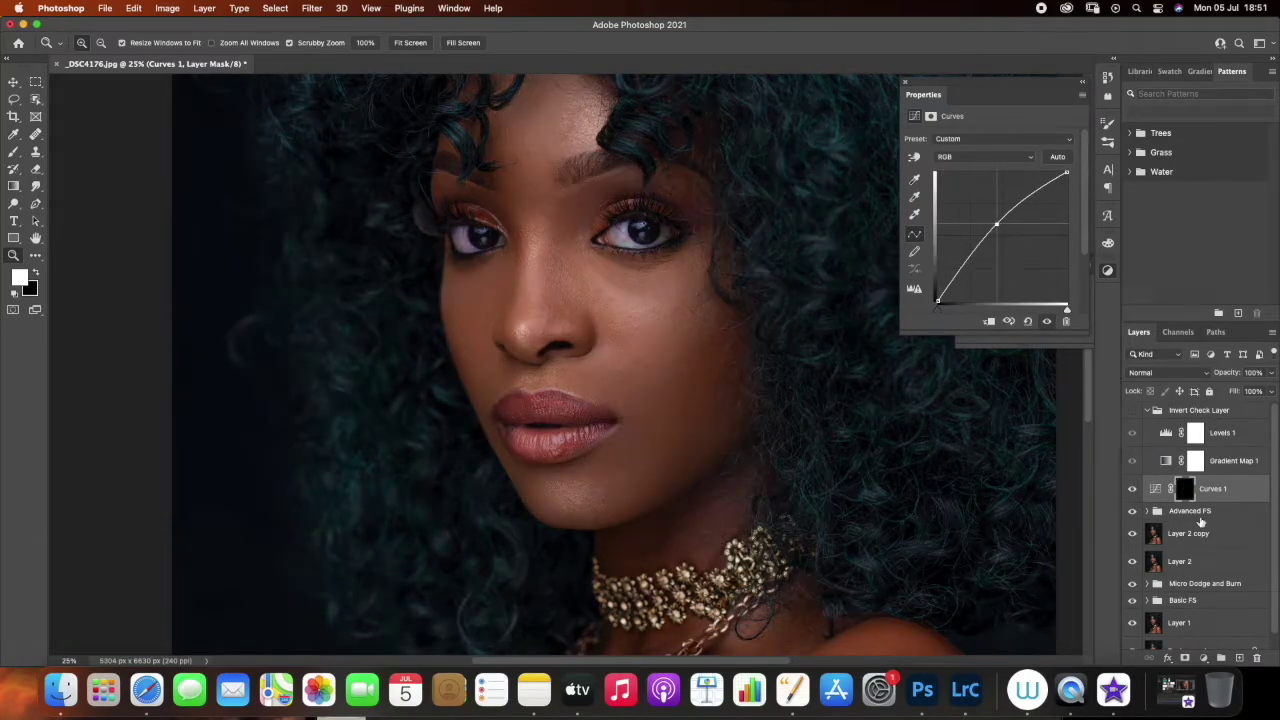
Rename the brightening Curves layer as Dodge
{"action": "double_click", "coordinate": [1213, 490]}
{"action": "key", "text": "BackSpace"}
{"action": "key", "text": "Return"}
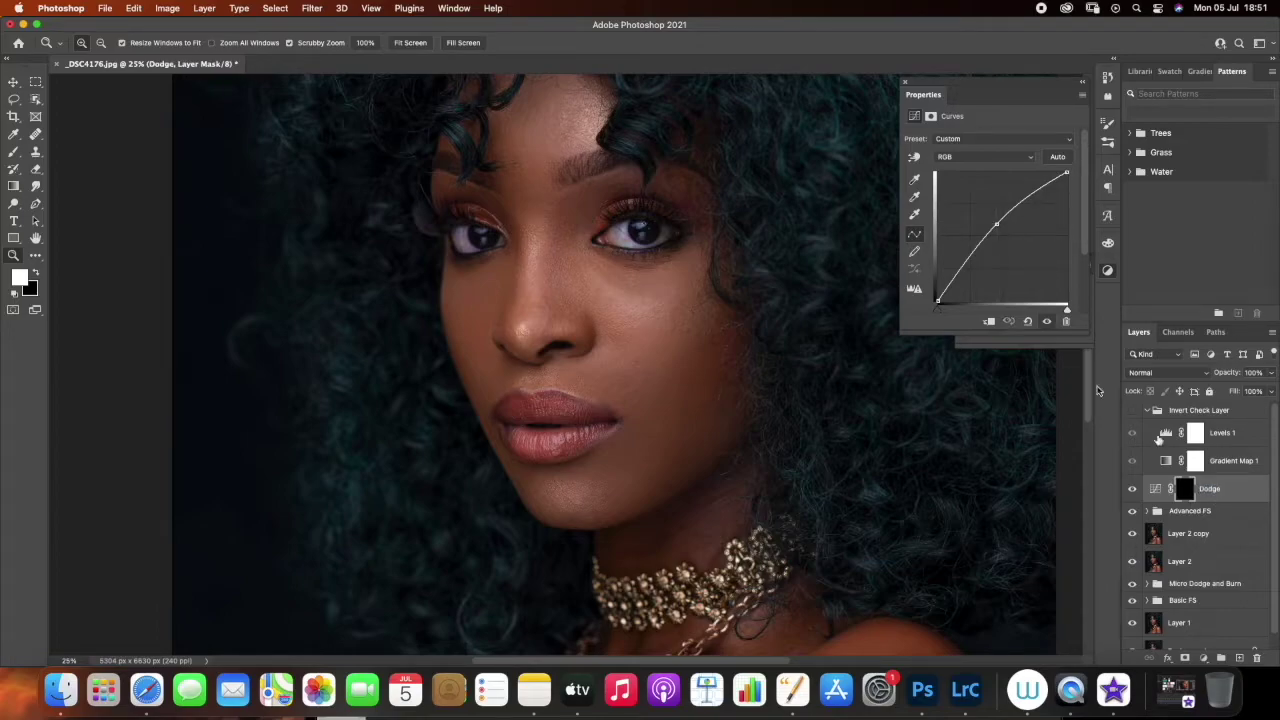
Add a second Curves adjustment above Dodge, lower its midtones to darken, and invert its mask to black
{"action": "left_click", "coordinate": [1202, 657]}
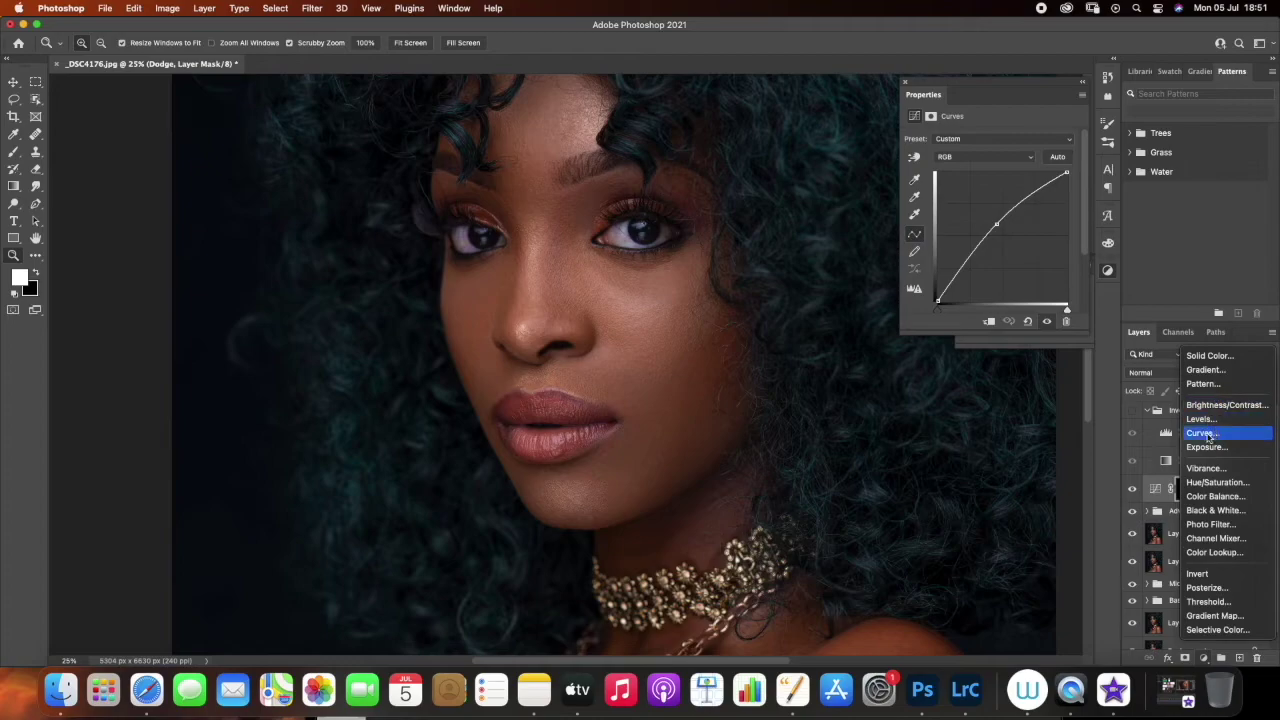
{"action": "left_click", "coordinate": [1212, 432]}
{"action": "left_click_drag", "start_coordinate": [1002, 234], "coordinate": [1008, 247]}
{"action": "key", "text": "super+i"}
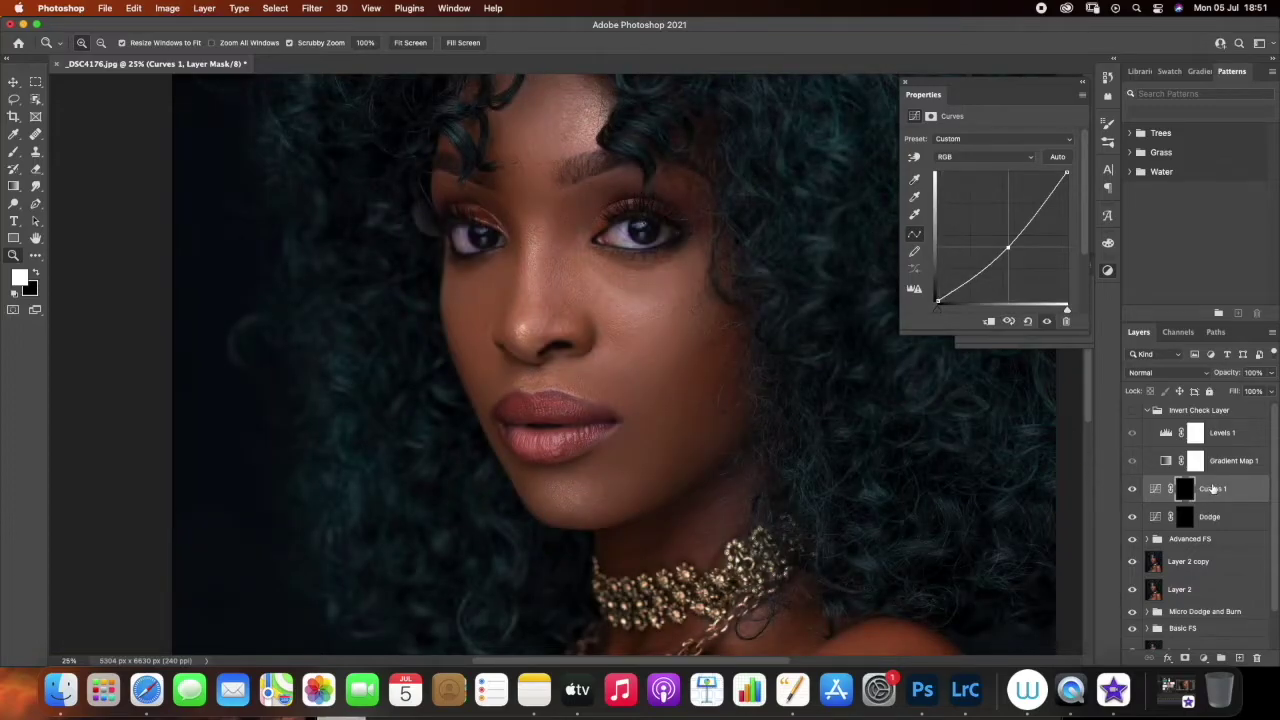
Rename the darkening Curves layer as Burn
{"action": "double_click", "coordinate": [1210, 488]}
{"action": "key", "text": "BackSpace"}
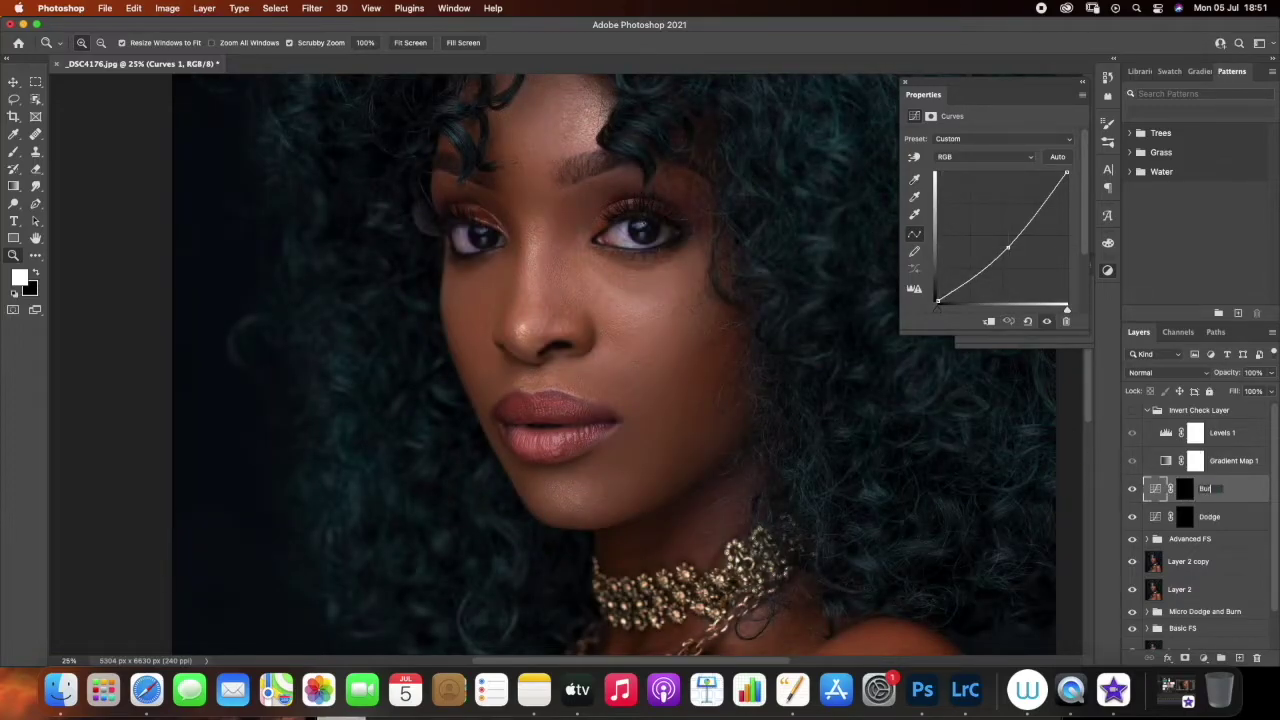
{"action": "key", "text": "Return"}
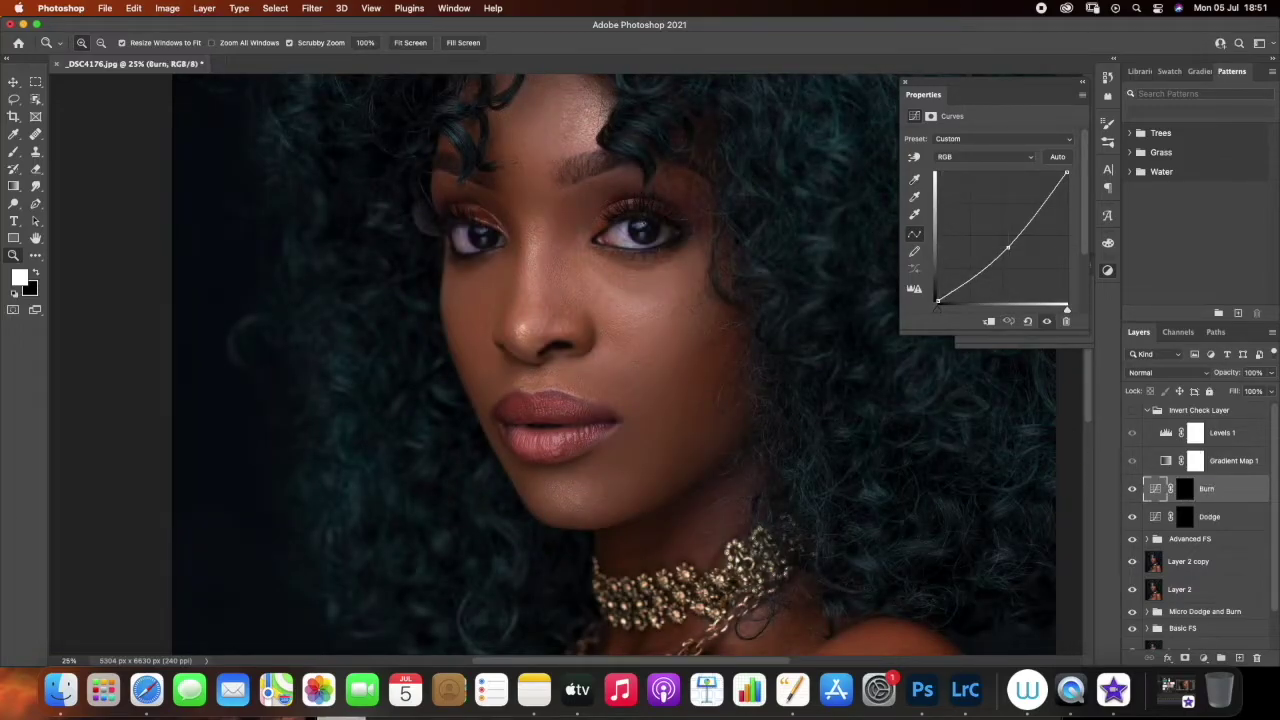
Group the Burn and Dodge layers and name the group Micro Dodge and Burn 2
{"action": "left_click", "coordinate": [1234, 522], "text": "shift"}
{"action": "key", "text": "super+g"}
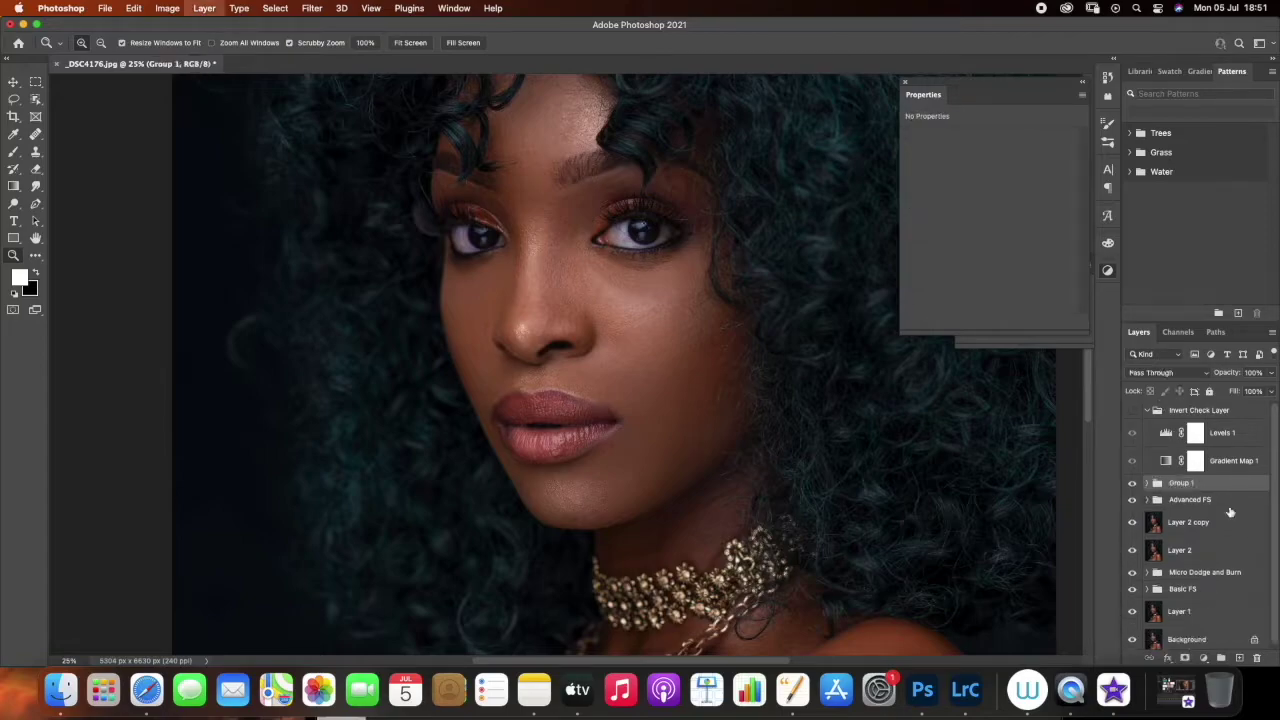
{"action": "double_click", "coordinate": [1181, 483]}
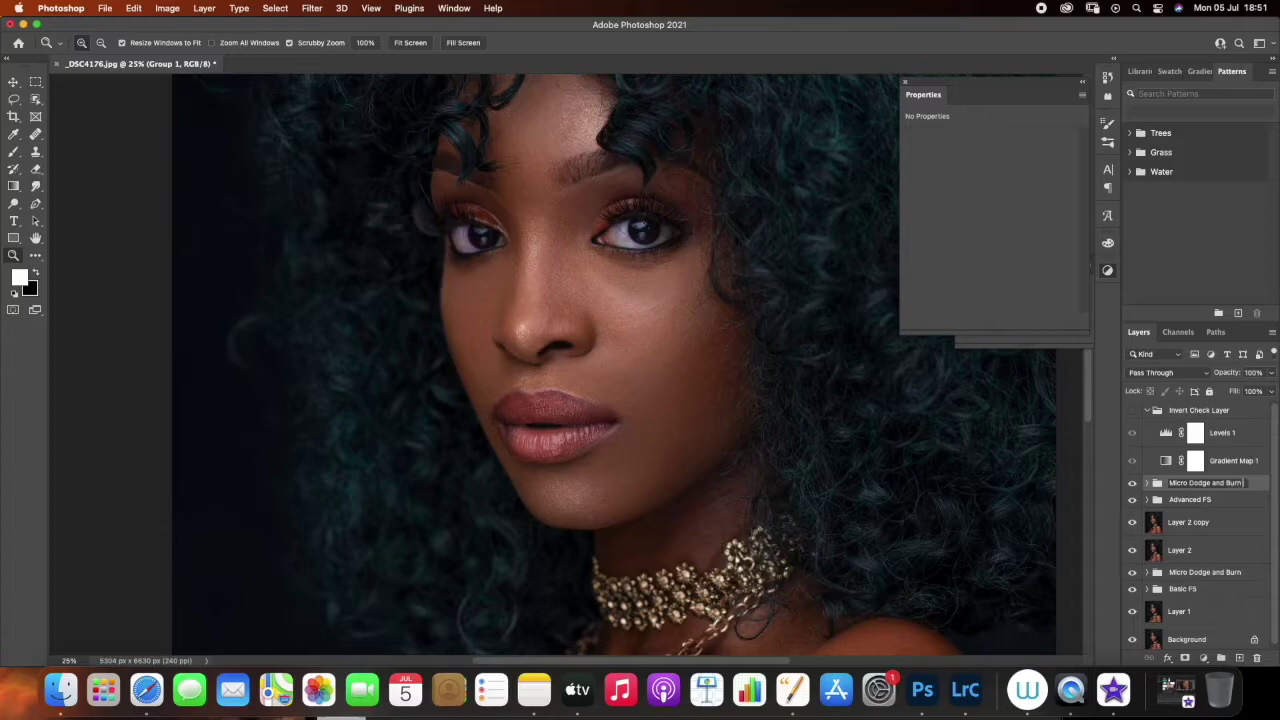
{"action": "type", "text": "Micro Dodge and Burn 2"}
{"action": "key", "text": "Return"}
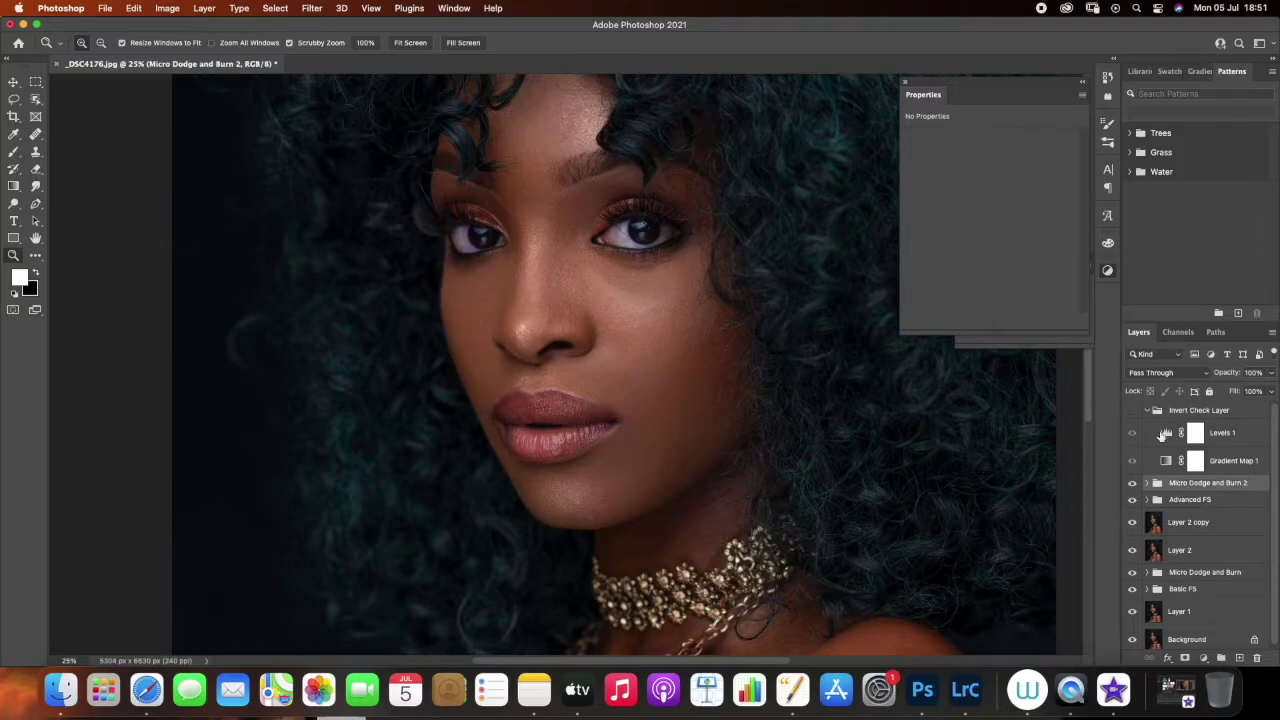
Expand the Micro Dodge and Burn 2 group, select the Burn layer, and show the Invert Check Layer group
{"action": "left_click", "coordinate": [1148, 483]}
{"action": "left_click", "coordinate": [1218, 508]}
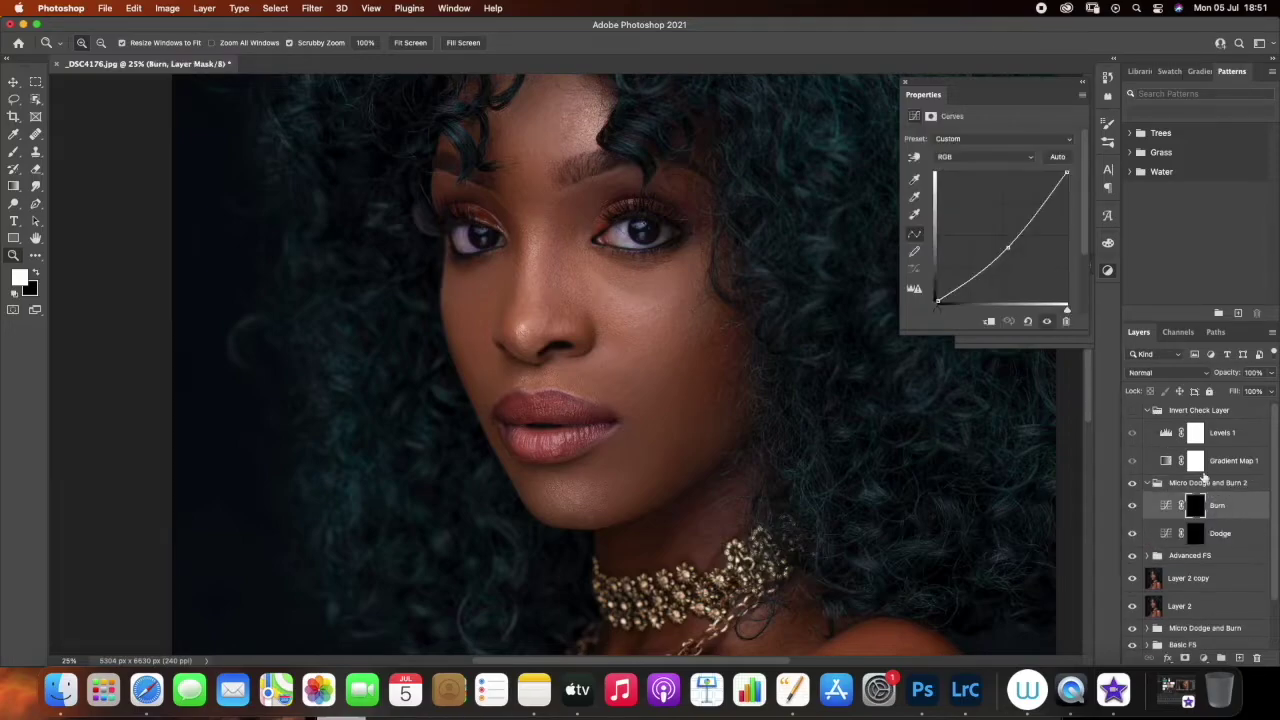
{"action": "left_click", "coordinate": [1132, 412]}
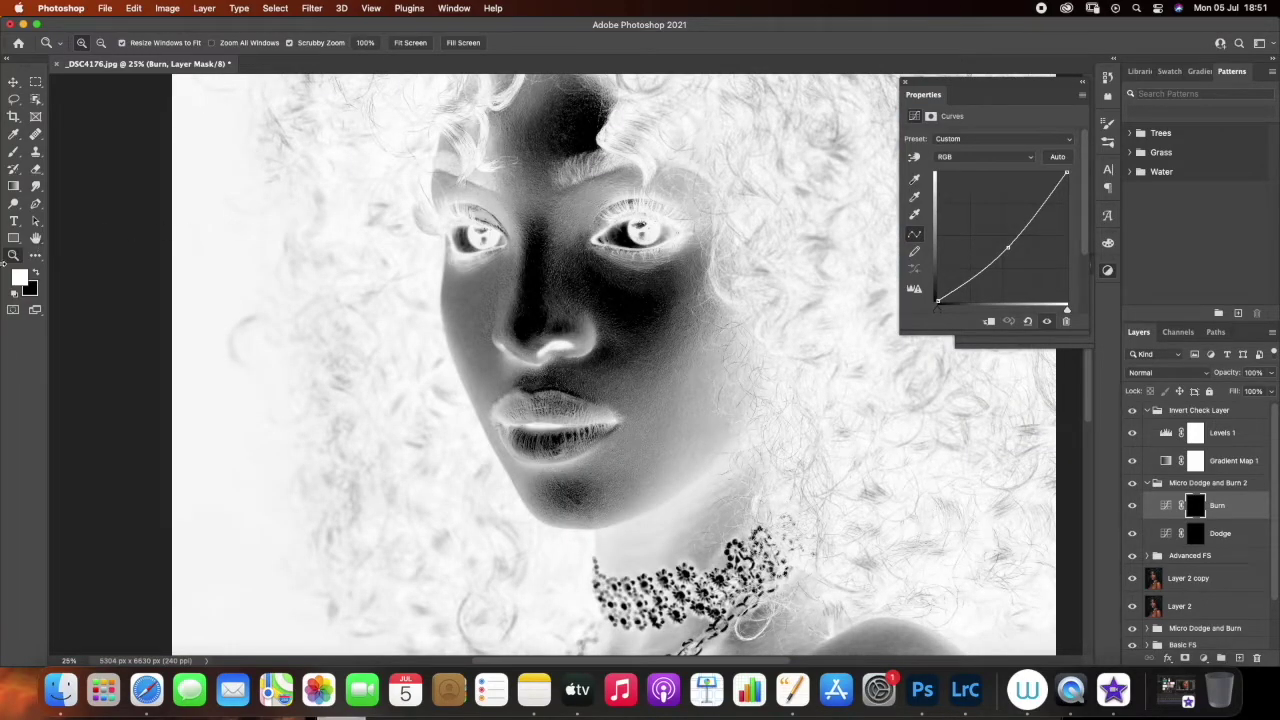
{"action": "left_click_drag", "start_coordinate": [543, 289], "coordinate": [510, 390]}
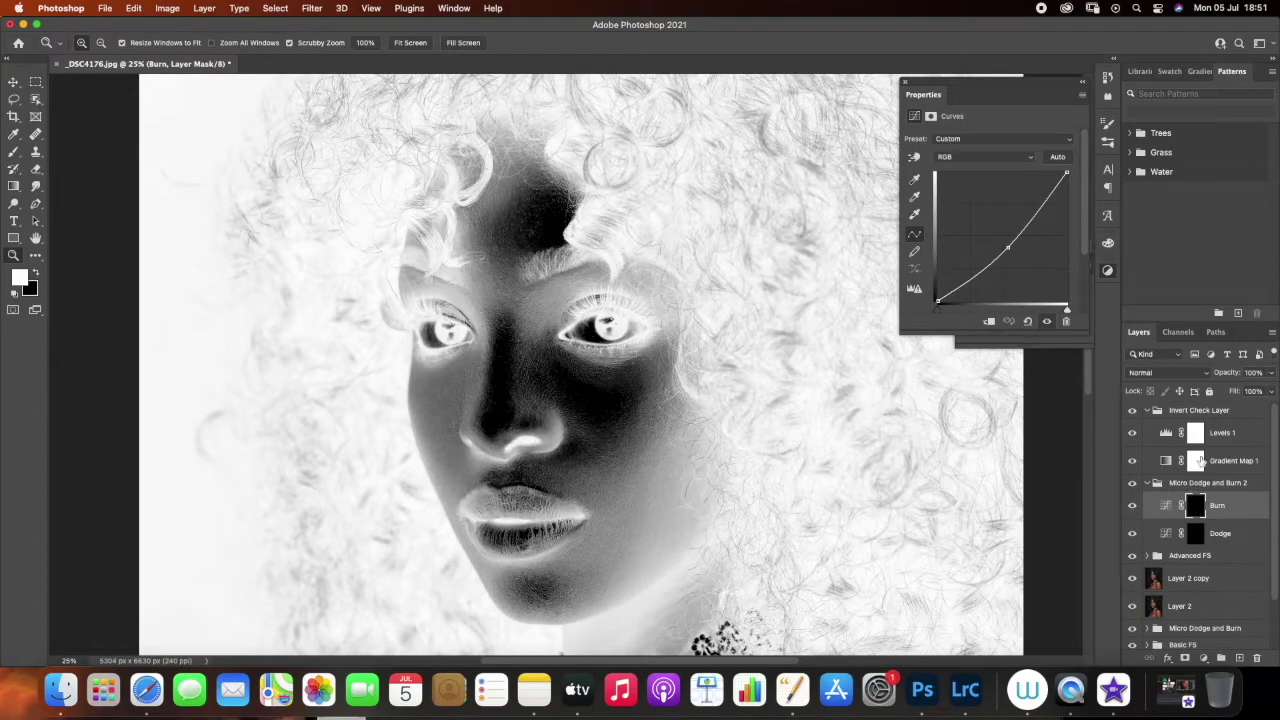
Fine-tune the midtone input level of the Levels 1 adjustment in the Invert Check Layer group
{"action": "left_click", "coordinate": [1170, 437]}
{"action": "left_click_drag", "start_coordinate": [1029, 237], "coordinate": [1028, 237]}
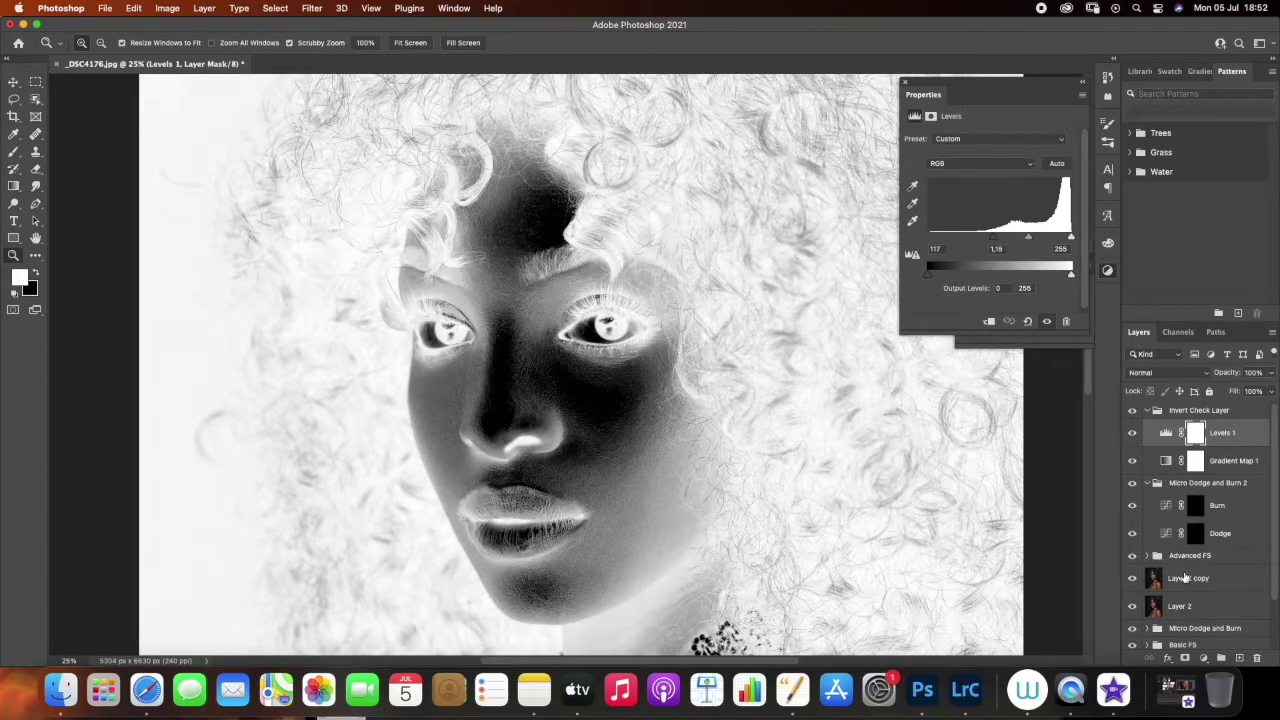
Paint white on the Dodge layer's mask with an enlarged 1% flow brush to lighten uneven skin at the forehead's hairline
{"action": "left_click", "coordinate": [1222, 508]}
{"action": "left_click", "coordinate": [1228, 533]}
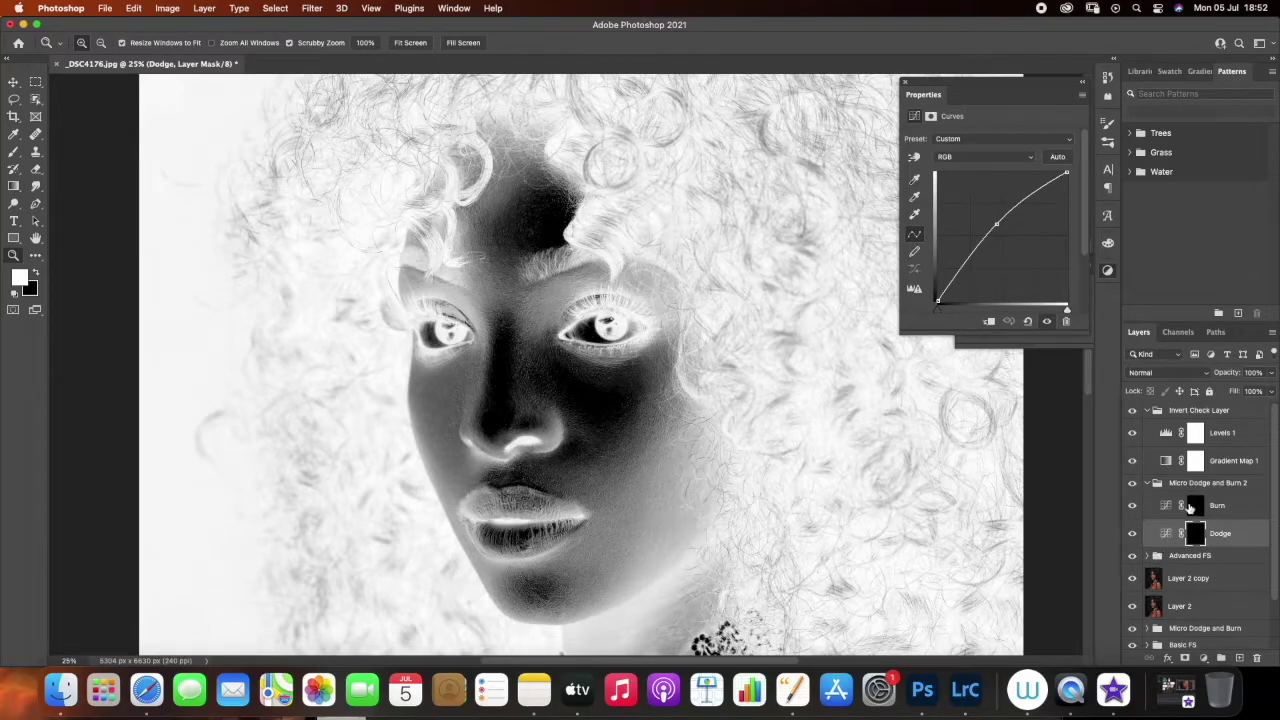
{"action": "left_click", "coordinate": [1236, 508]}
{"action": "left_click", "coordinate": [1227, 531]}
{"action": "left_click", "coordinate": [1220, 518]}
{"action": "left_click", "coordinate": [1225, 534]}
{"action": "left_click", "coordinate": [13, 153]}
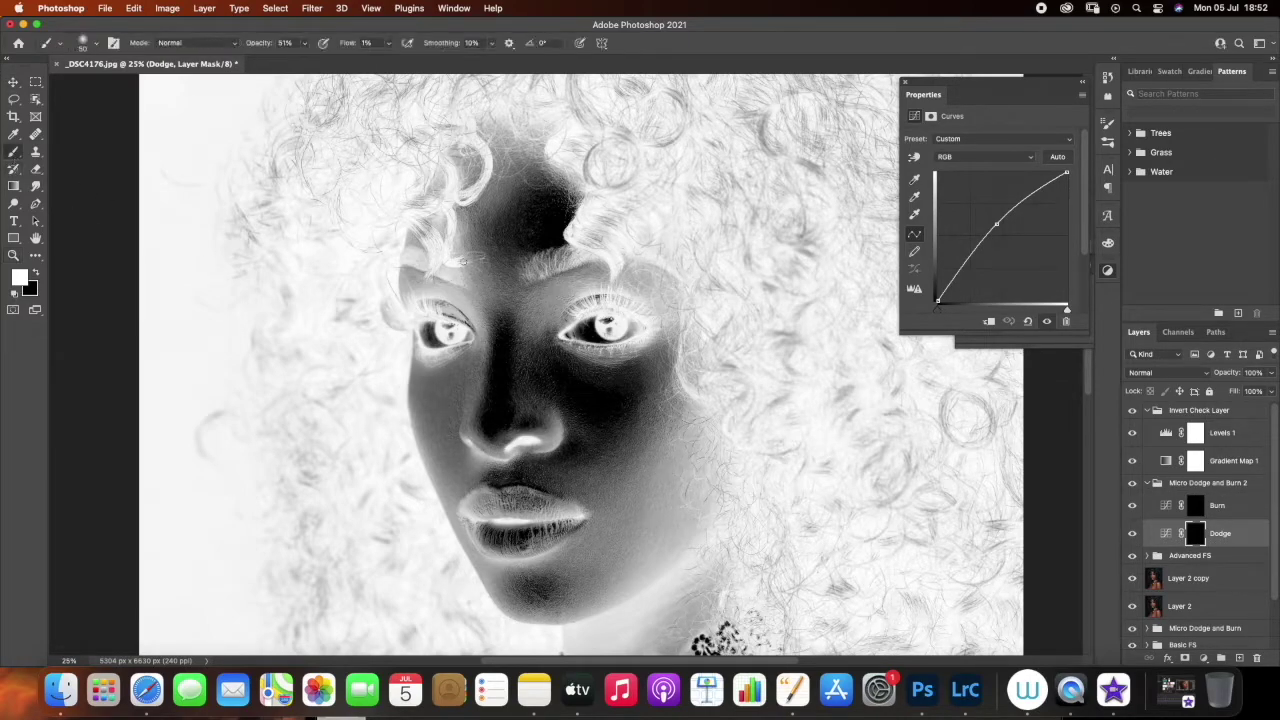
{"action": "key", "text": "bracketright"}
{"action": "key", "text": "bracketright"}
{"action": "key", "text": "bracketright"}
{"action": "key", "text": "bracketright"}
{"action": "key", "text": "bracketright"}
{"action": "key", "text": "bracketright"}
{"action": "key", "text": "bracketright"}
{"action": "key", "text": "bracketright"}
{"action": "mouse_move", "coordinate": [495, 196]}
{"action": "left_mouse_down"}
{"action": "mouse_move", "coordinate": [505, 185]}
{"action": "mouse_move", "coordinate": [487, 191]}
{"action": "left_mouse_up"}
Paint the Burn mask over the forehead with a smaller brush, and set the Levels 1 shadow input level to 98
{"action": "left_click", "coordinate": [1222, 508]}
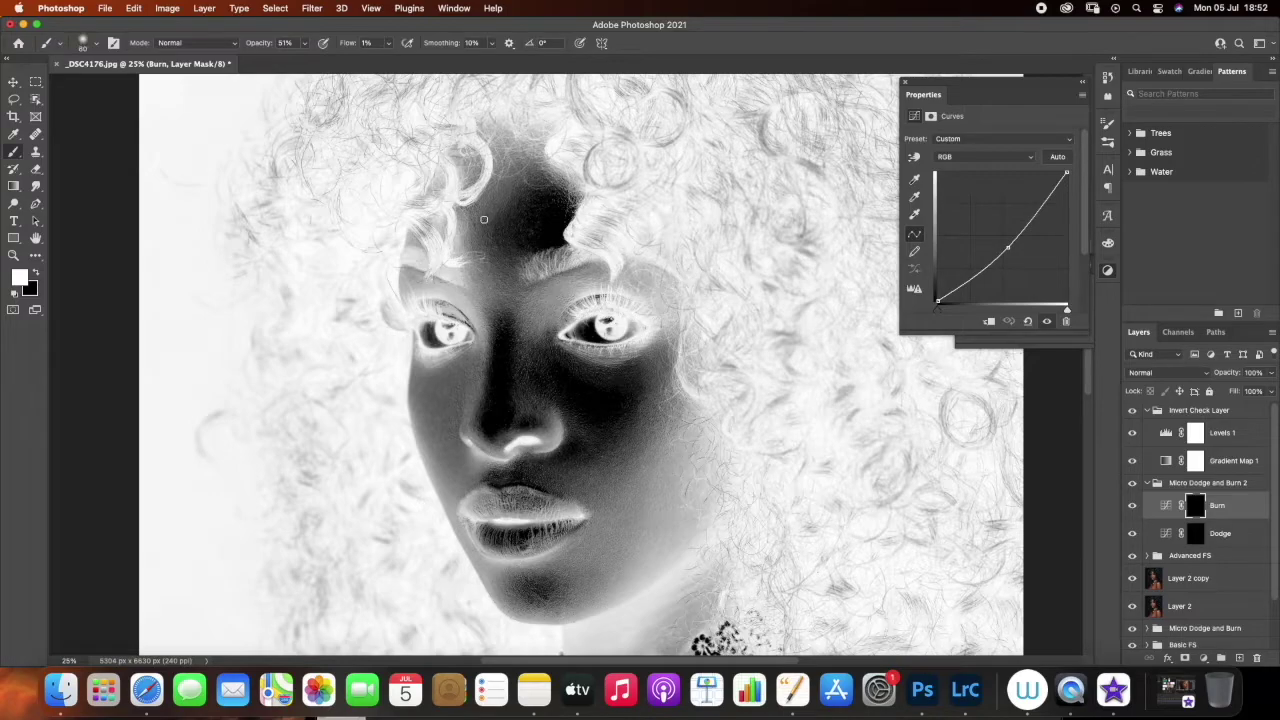
{"action": "key", "text": "bracketleft"}
{"action": "left_click", "coordinate": [1170, 436]}
{"action": "left_click_drag", "start_coordinate": [996, 241], "coordinate": [982, 242]}
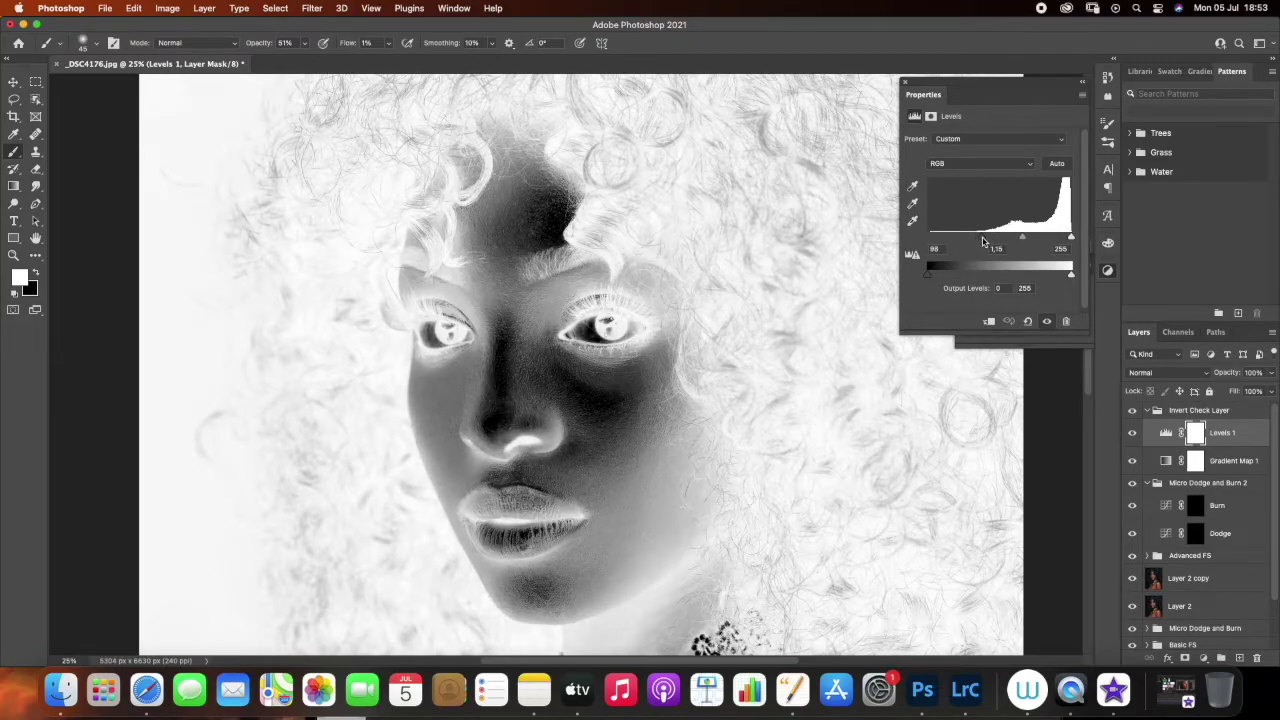
Paint on the Burn layer's mask with a larger brush to darken bright patches on the forehead
{"action": "left_click", "coordinate": [1222, 506]}
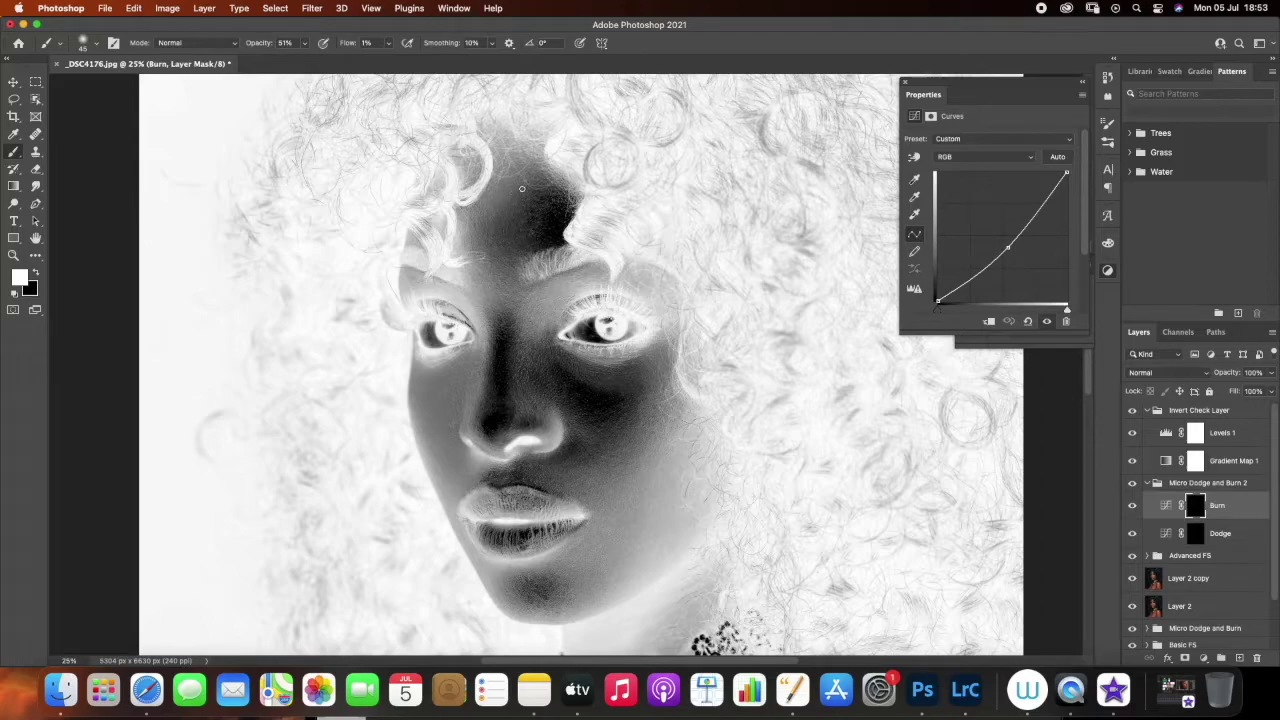
{"action": "key", "text": "]"}
{"action": "key", "text": "]"}
{"action": "key", "text": "]"}
{"action": "key", "text": "]"}
{"action": "key", "text": "]"}
{"action": "key", "text": "]"}
{"action": "key", "text": "]"}
Paint on the Dodge layer's mask with a larger brush to lighten dark patches around the forehead highlight
{"action": "left_click", "coordinate": [1208, 536]}
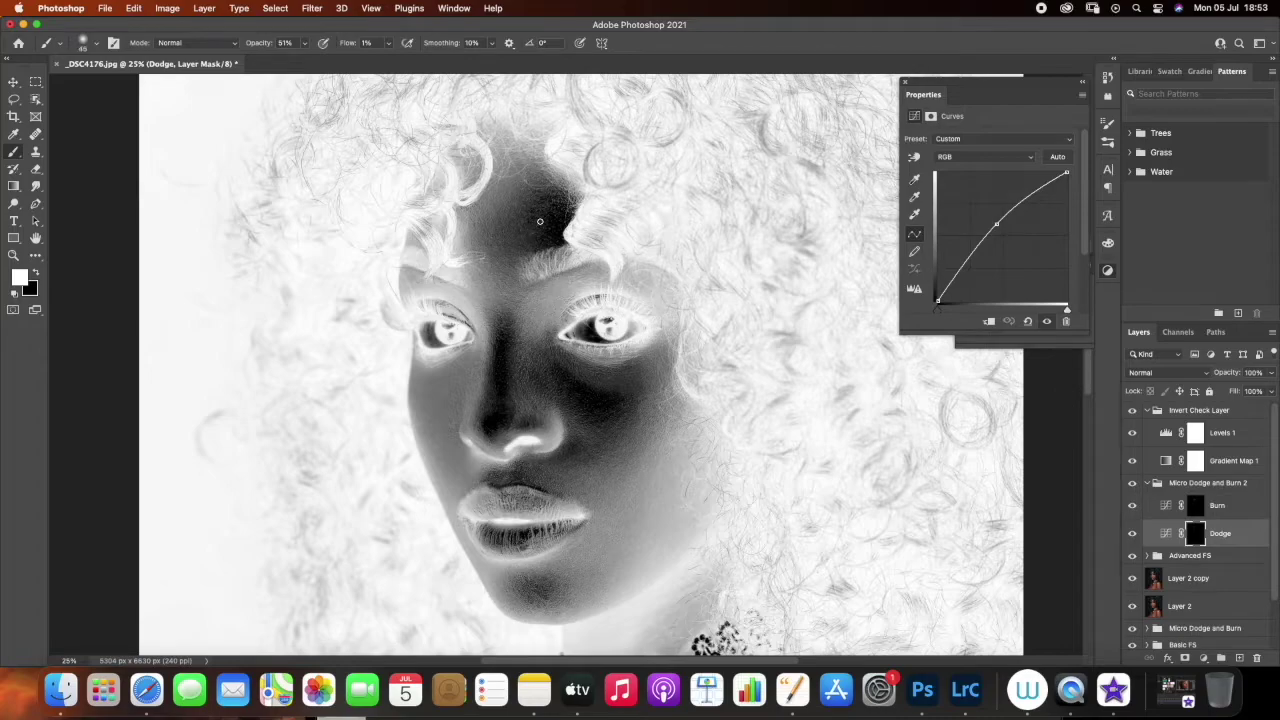
{"action": "key", "text": "]"}
{"action": "key", "text": "]"}
{"action": "key", "text": "]"}
{"action": "key", "text": "]"}
{"action": "key", "text": "]"}
{"action": "key", "text": "]"}
Paint on the Burn layer's mask to even out the cheek below the eye, adjusting the brush size
{"action": "left_click", "coordinate": [1217, 505]}
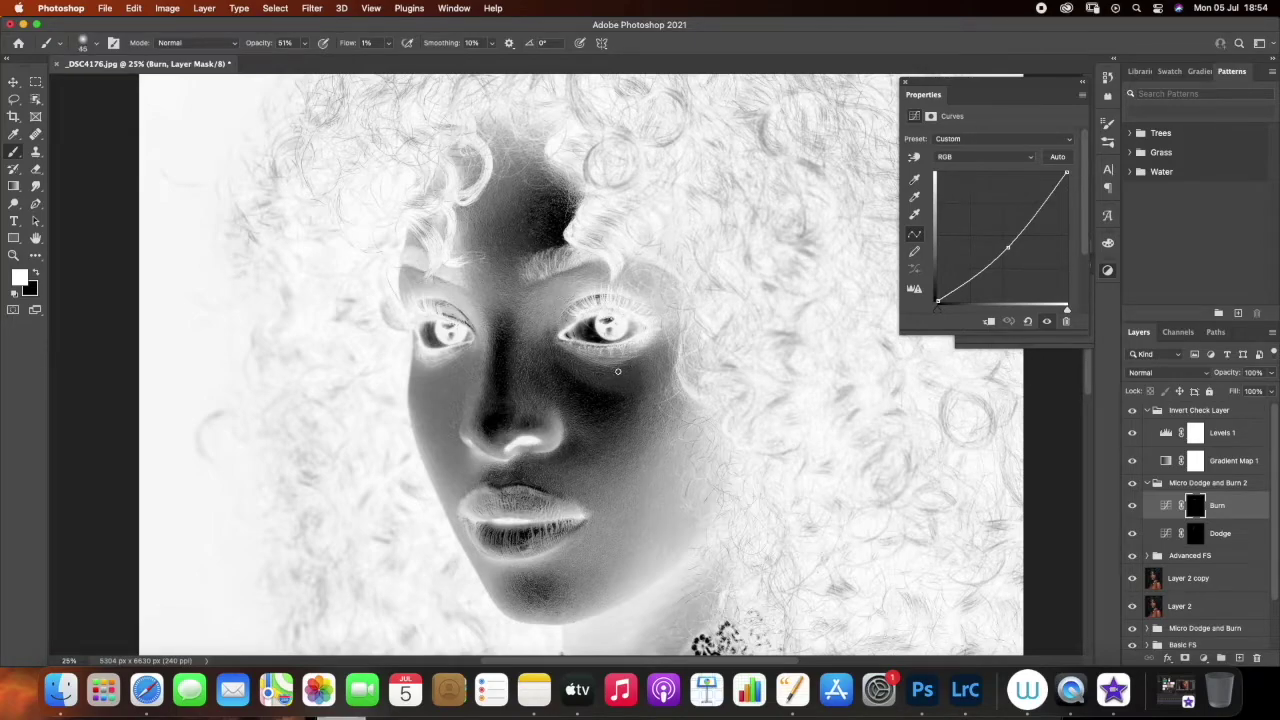
{"action": "key", "text": "]"}
{"action": "key", "text": "bracketleft"}
{"action": "key", "text": "bracketleft"}
Paint on the Dodge layer's mask over the narrower cheek beside the nose, and select the Micro Dodge and Burn 2 group
{"action": "key", "text": "alt+bracketleft"}
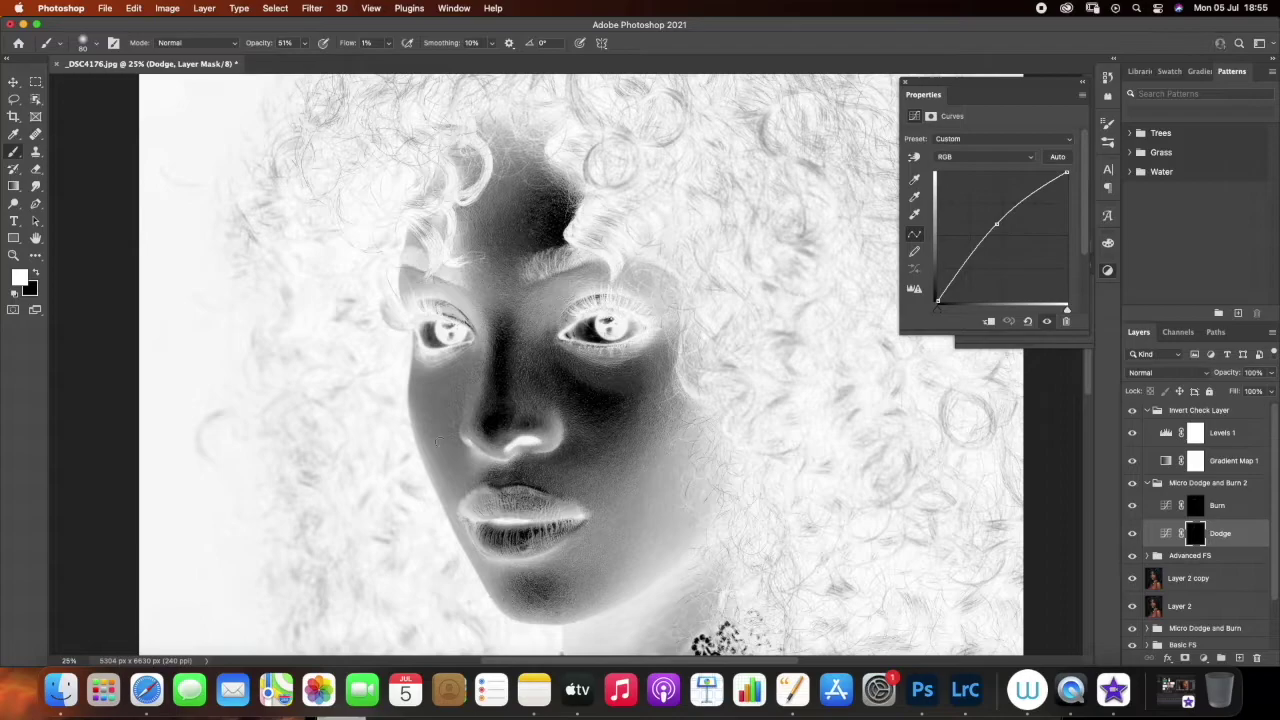
{"action": "key", "text": "z"}
{"action": "right_click", "coordinate": [493, 449]}
{"action": "left_click", "coordinate": [524, 458]}
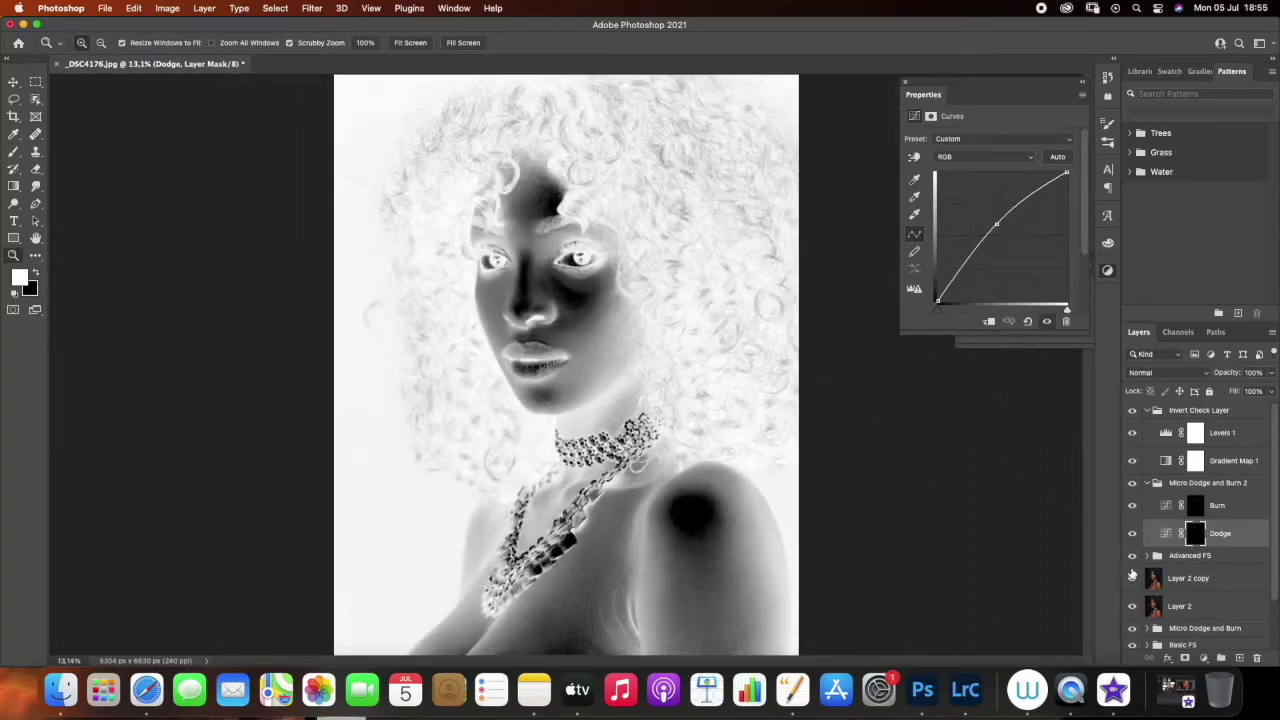
{"action": "left_click", "coordinate": [1147, 486]}
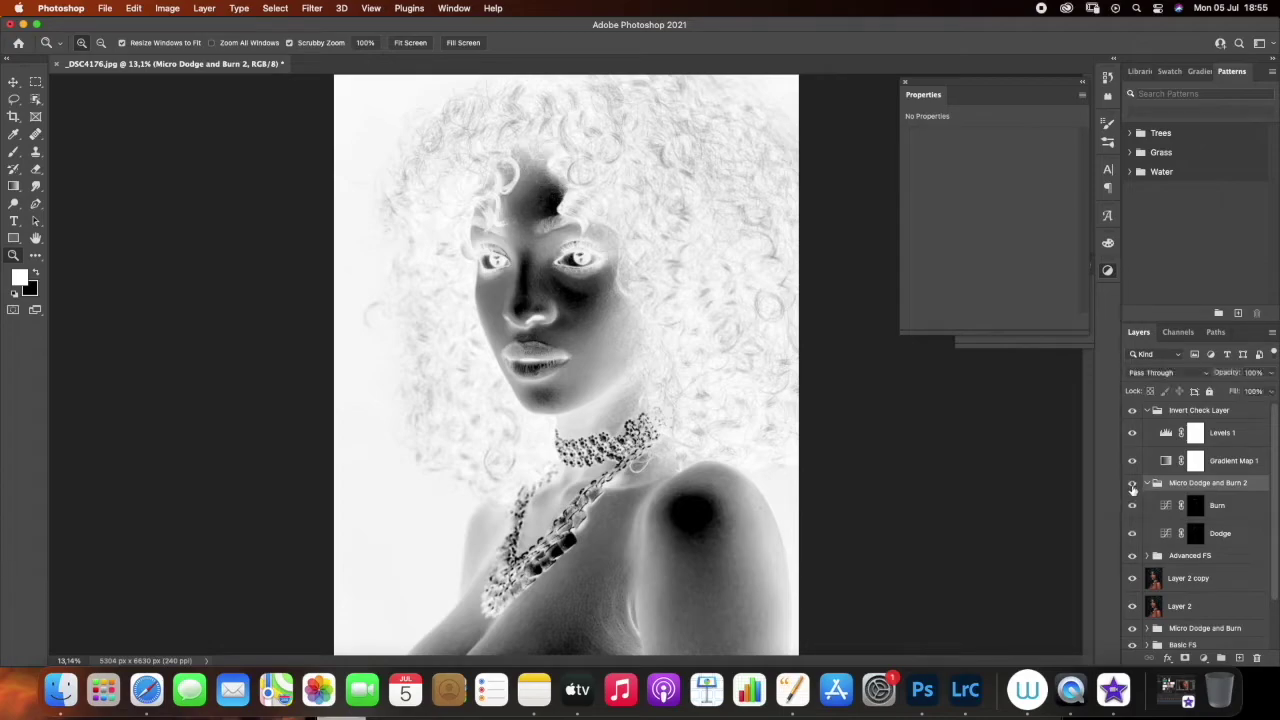
Brush on the Burn and Dodge masks to even out remaining patches of facial skin
{"action": "key", "text": "super+equal"}
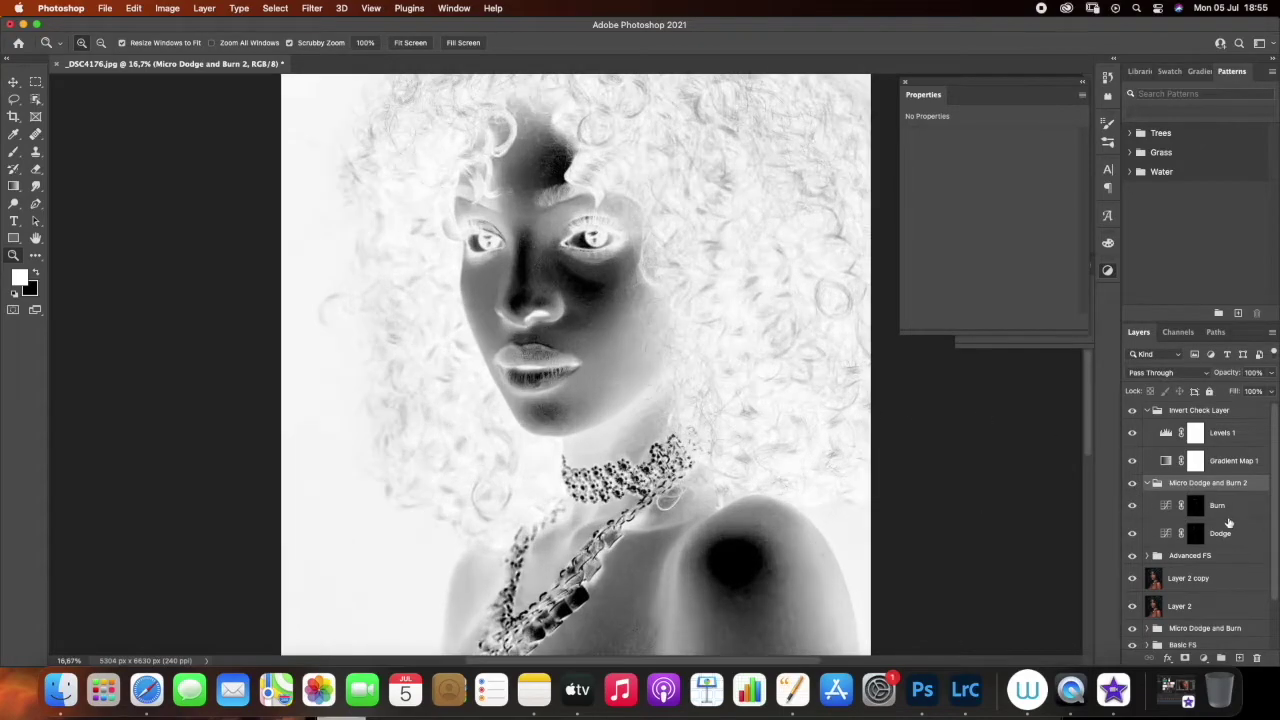
{"action": "left_click", "coordinate": [1222, 510]}
{"action": "key", "text": "b"}
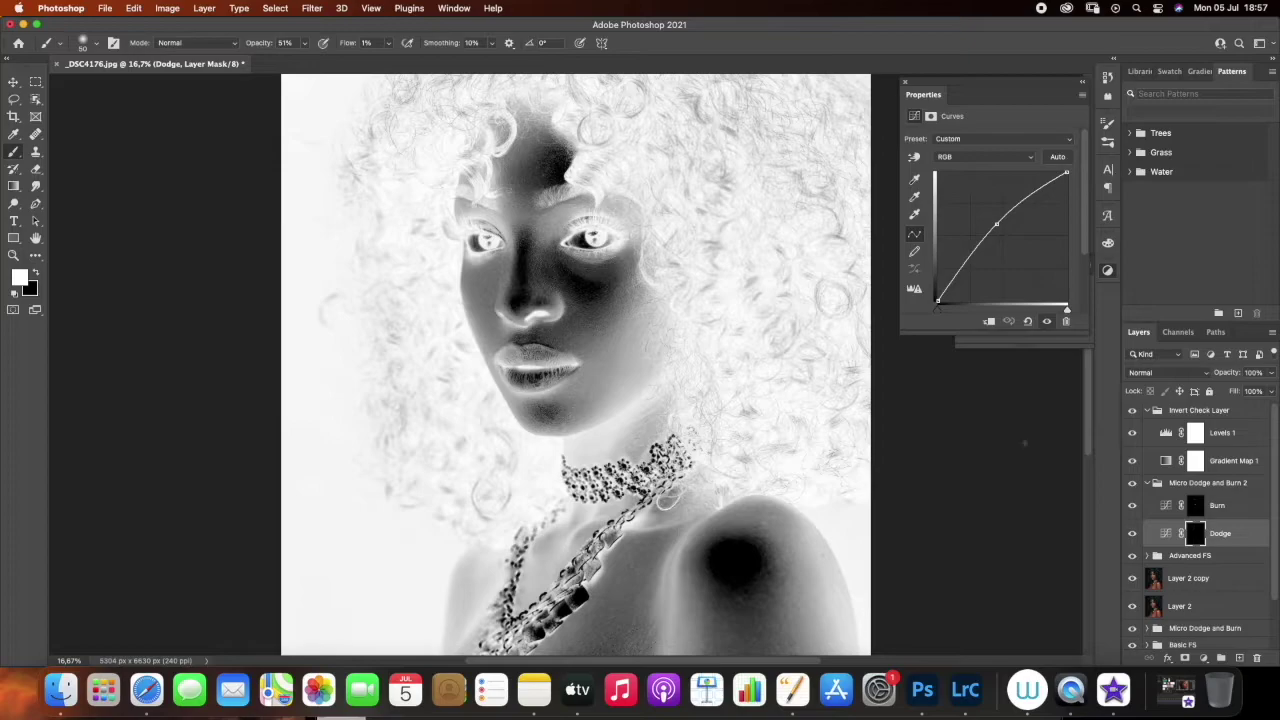
{"action": "key", "text": "alt+bracketright"}
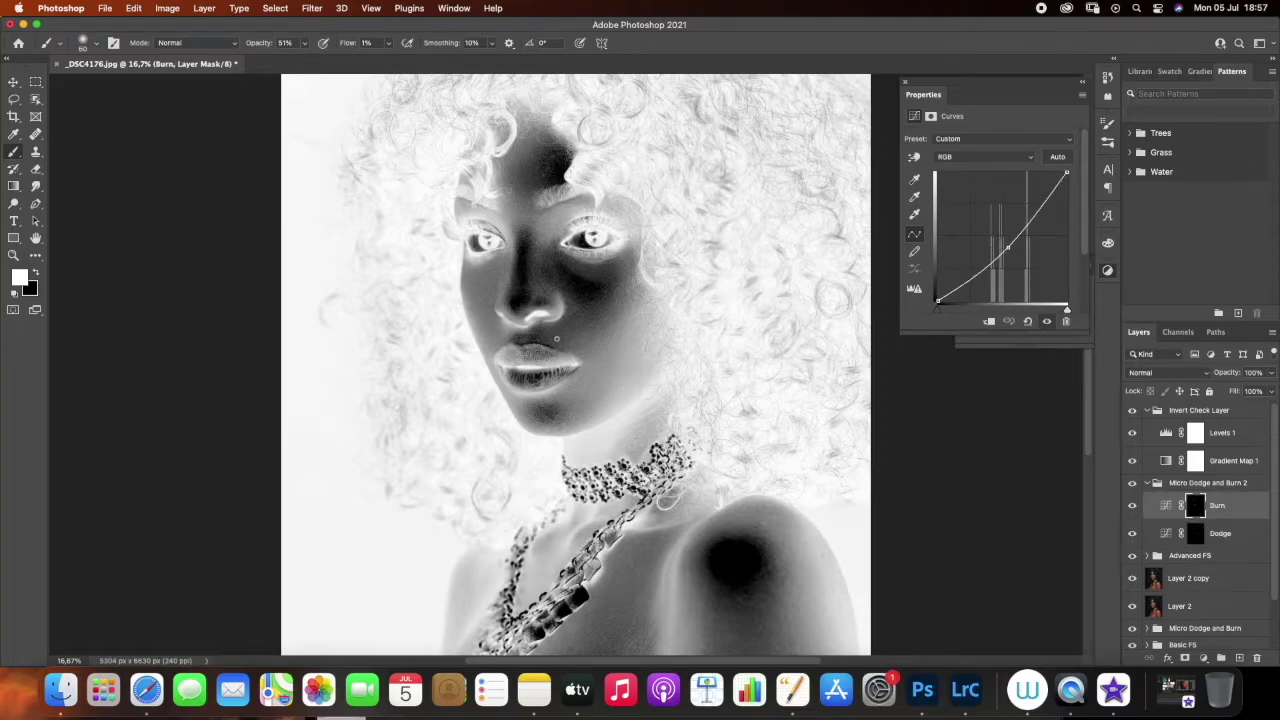
Lighten uneven patches on the Dodge layer's mask with a larger brush while viewing the whole figure
{"action": "key", "text": "z"}
{"action": "mouse_move", "coordinate": [636, 398]}
{"action": "left_mouse_down"}
{"action": "mouse_move", "coordinate": [514, 411]}
{"action": "mouse_move", "coordinate": [625, 390]}
{"action": "mouse_move", "coordinate": [610, 384]}
{"action": "left_mouse_up"}
{"action": "key", "text": "alt+bracketleft"}
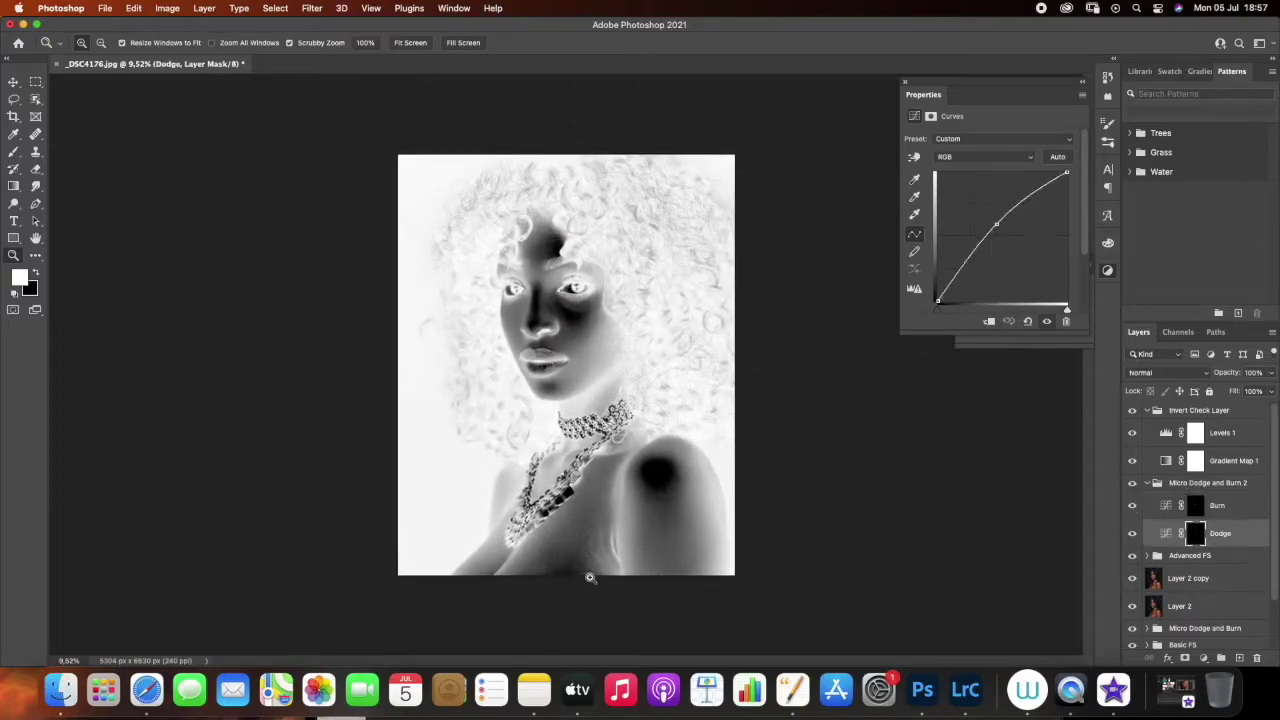
{"action": "key", "text": "b"}
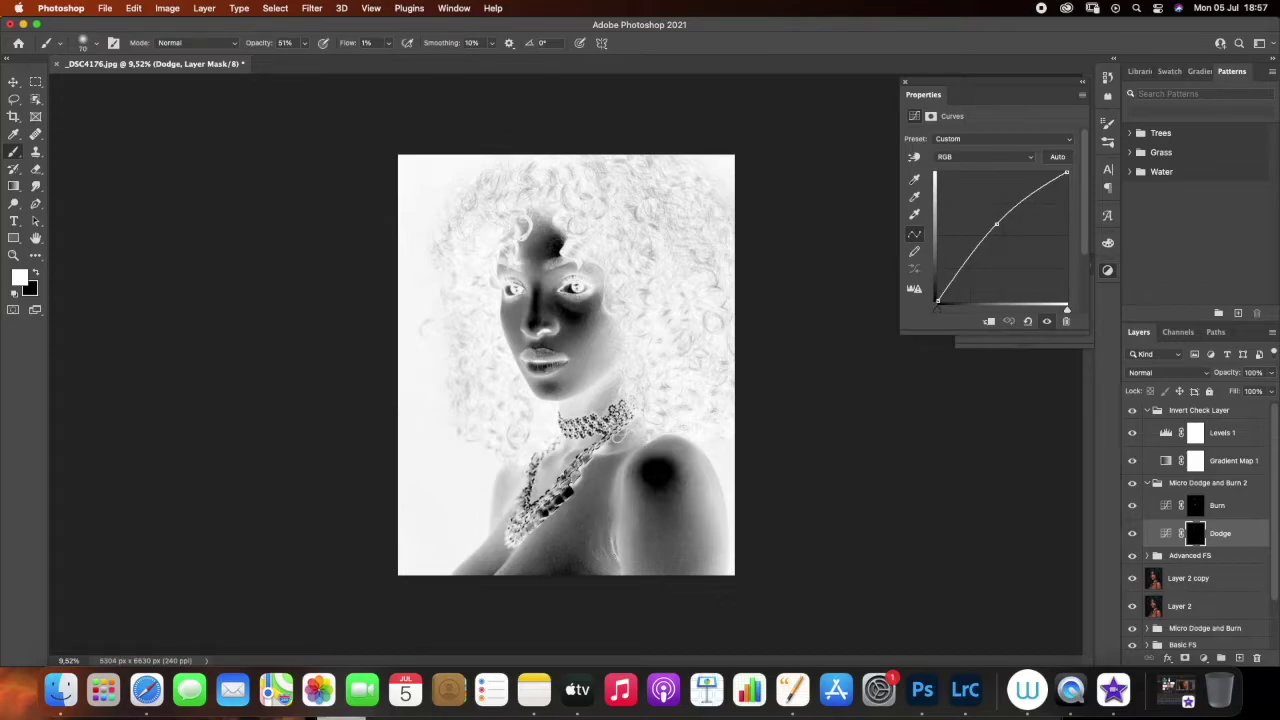
{"action": "key", "text": "bracketright"}
{"action": "key", "text": "bracketright"}
Darken remaining bright patches on the face by painting on the Burn layer's mask
{"action": "left_click", "coordinate": [14, 256]}
{"action": "left_click_drag", "start_coordinate": [541, 250], "coordinate": [816, 335]}
{"action": "left_click", "coordinate": [1190, 508]}
{"action": "key", "text": "b"}
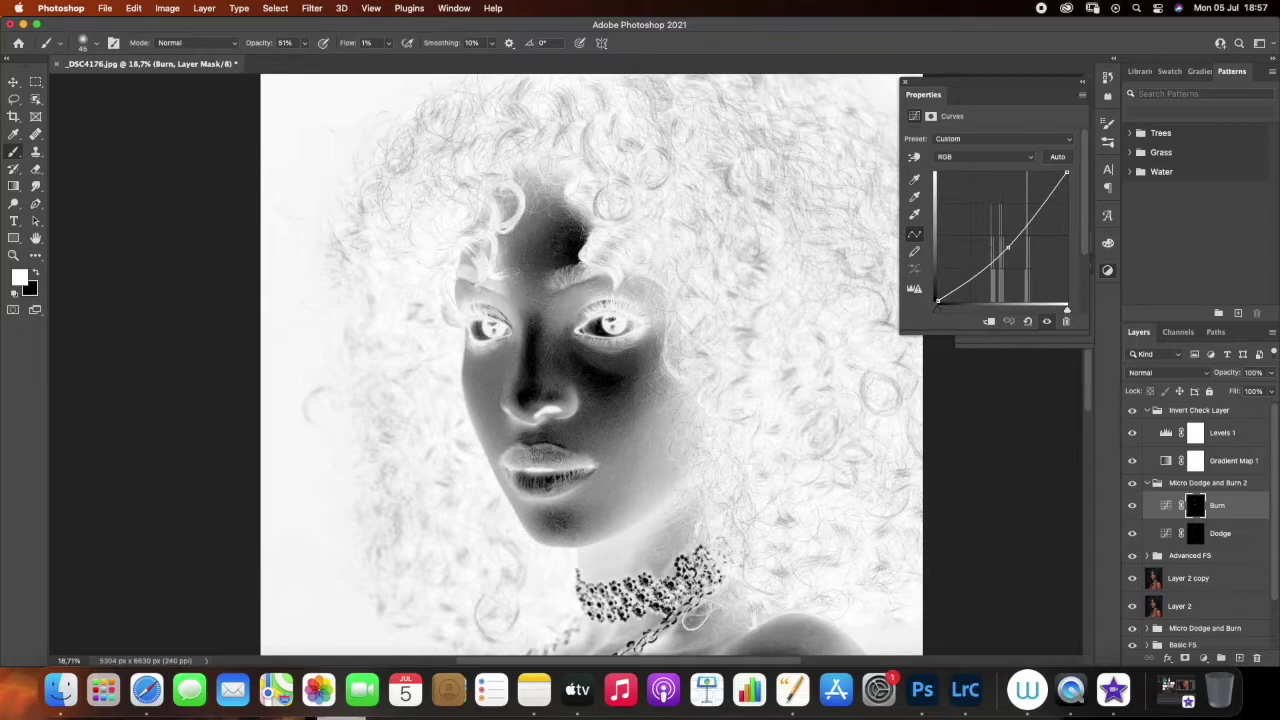
Hide the Invert Check Layer group to view the whole portrait in colour
{"action": "key", "text": "z"}
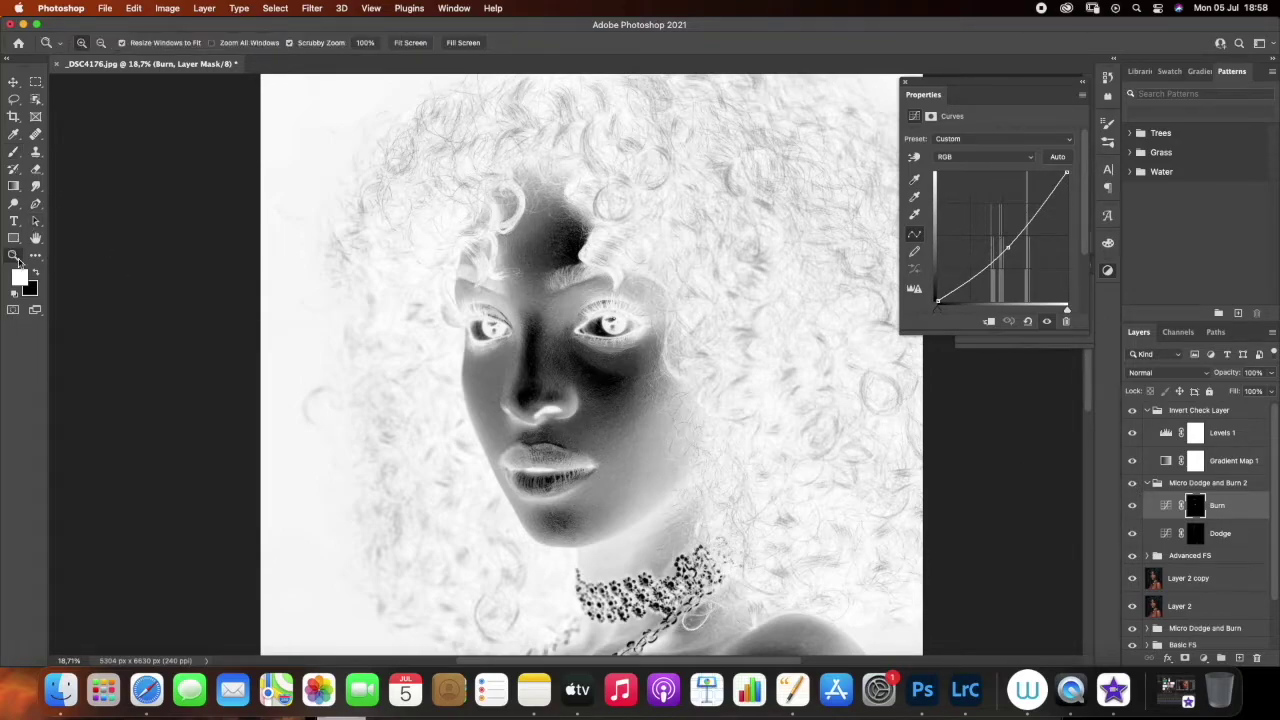
{"action": "right_click", "coordinate": [480, 370]}
{"action": "left_click", "coordinate": [500, 388]}
{"action": "left_click", "coordinate": [1133, 410]}
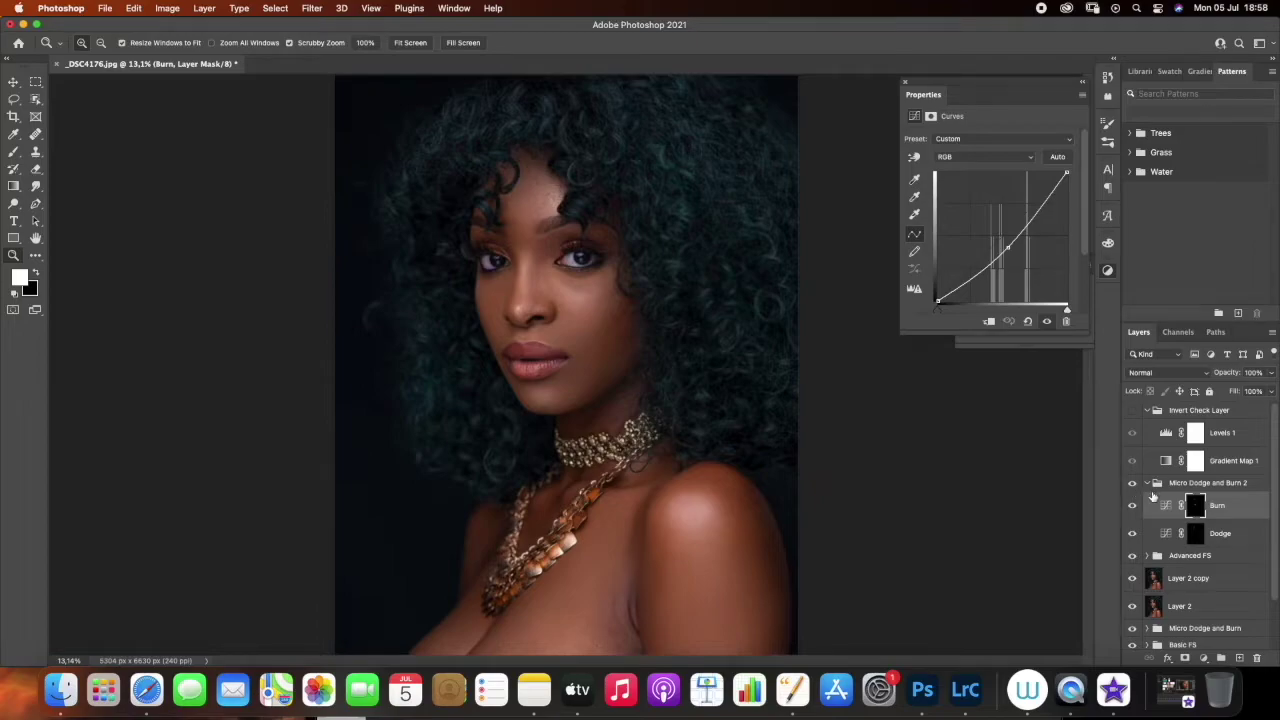
Expand the Advanced FS group and select the High Frequency copy 2 layer
{"action": "left_click", "coordinate": [1150, 487]}
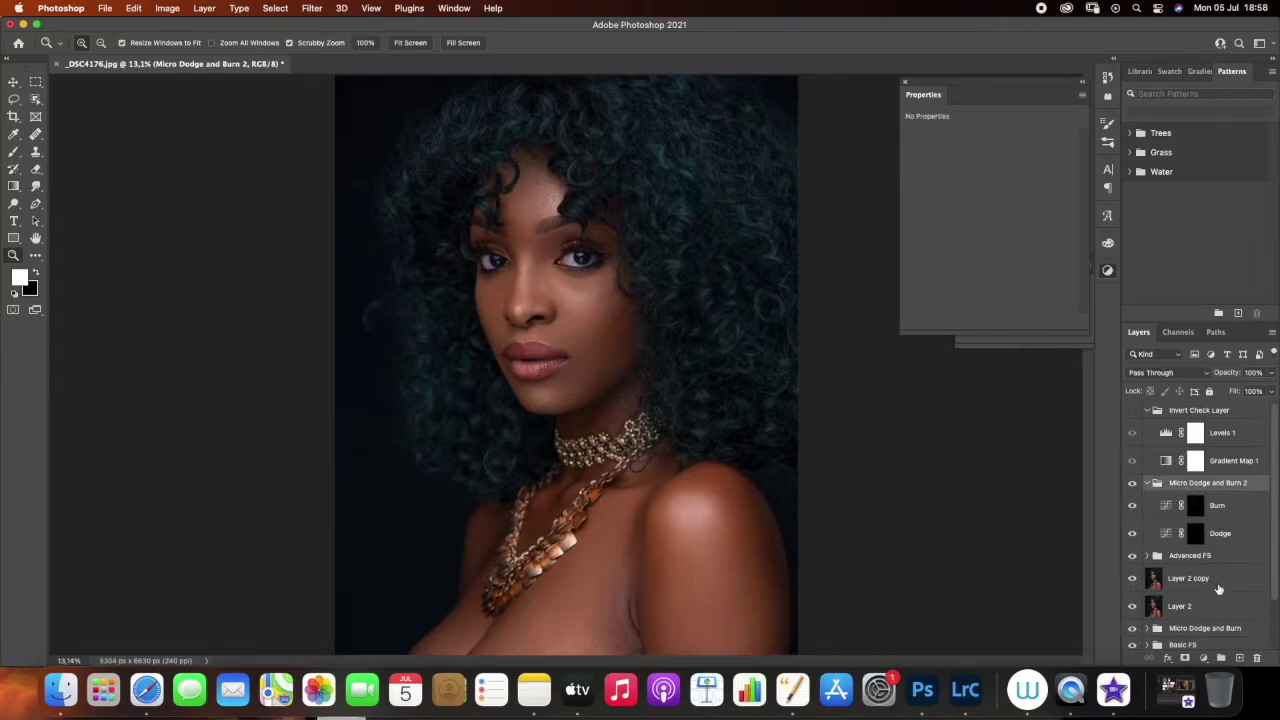
{"action": "left_click", "coordinate": [1182, 558]}
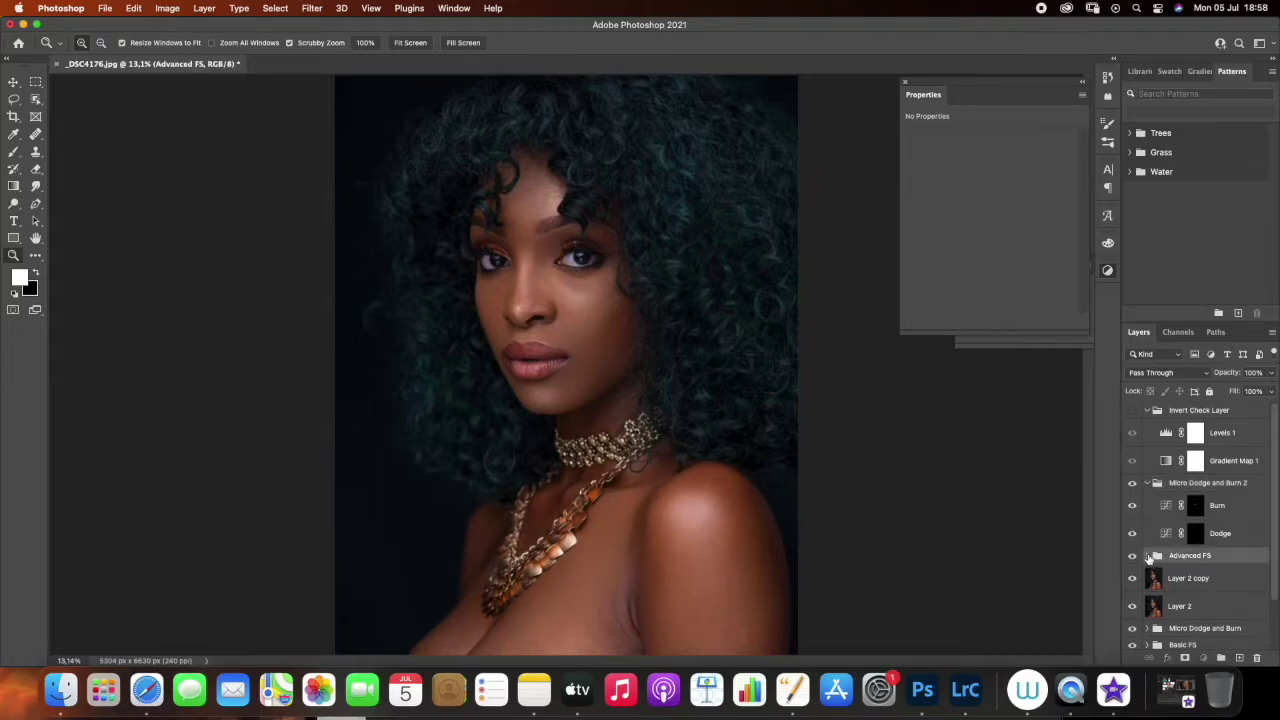
{"action": "left_click", "coordinate": [1157, 556]}
{"action": "left_click", "coordinate": [1168, 585]}
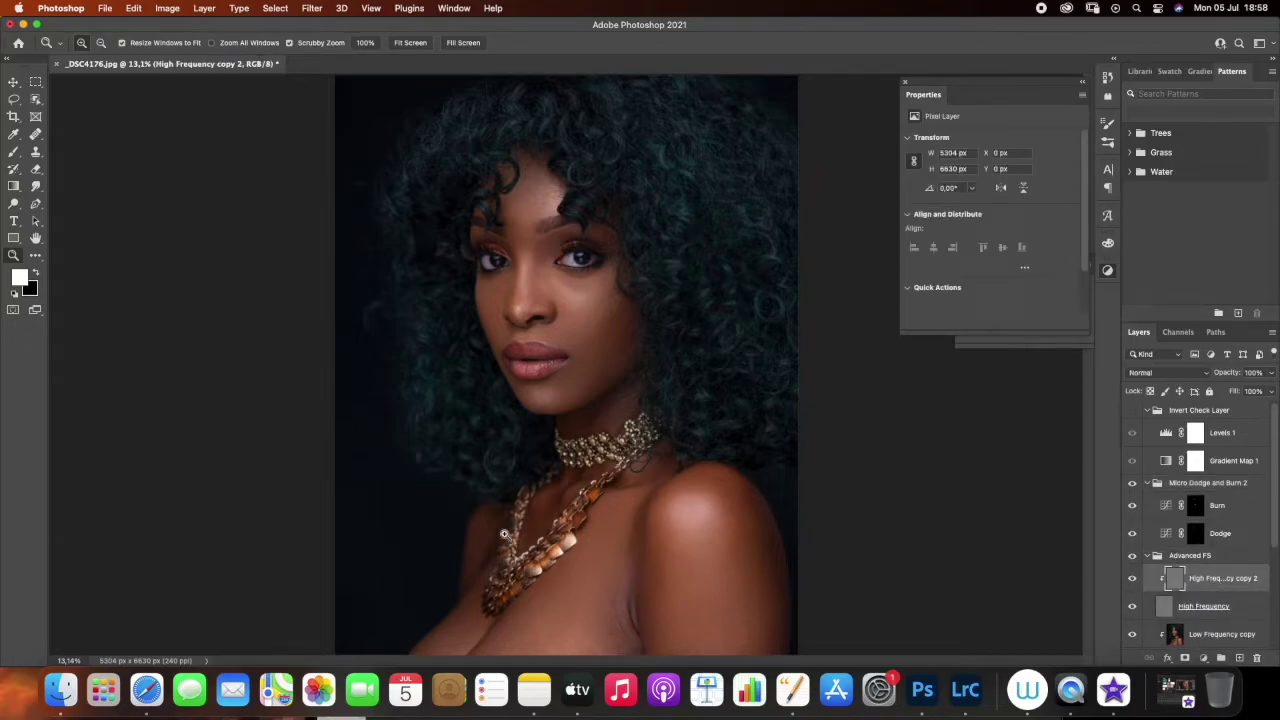
Clone clean skin texture over the chest beside the necklace with the Clone Stamp, and compare with the layer hidden
{"action": "left_click", "coordinate": [600, 605]}
{"action": "scroll", "coordinate": [580, 529], "scroll_direction": "down", "scroll_amount": 3}
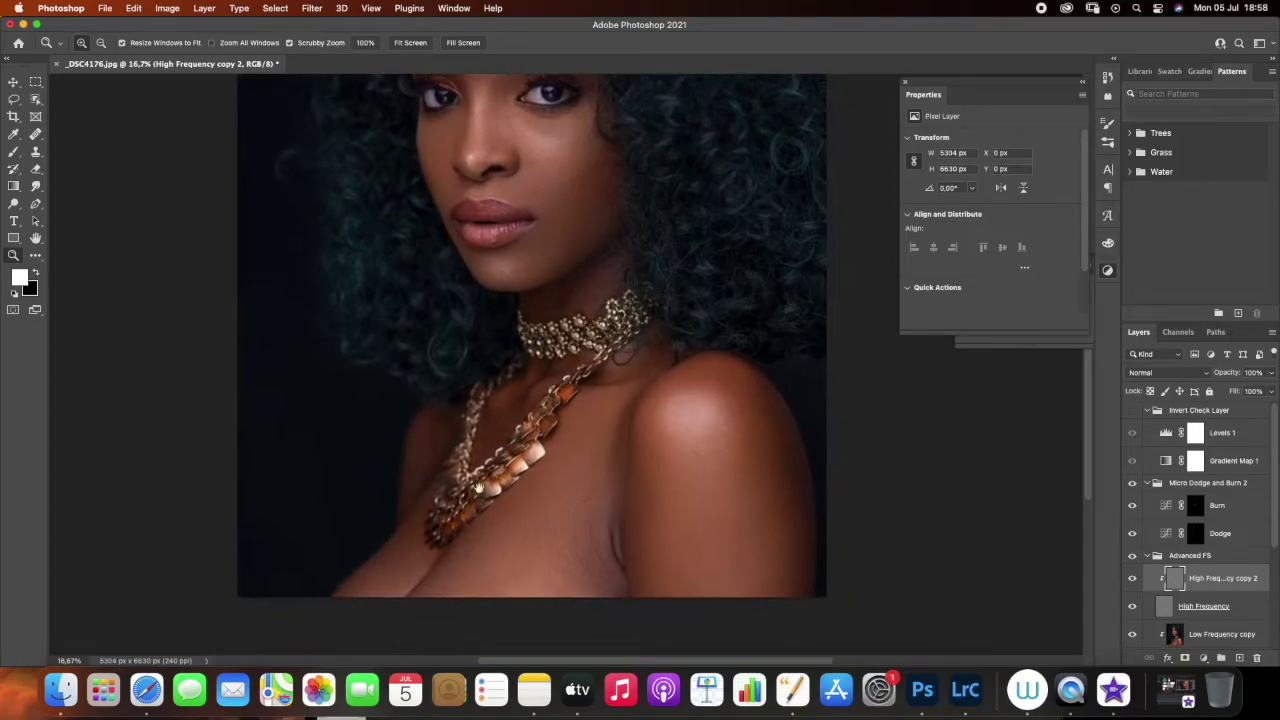
{"action": "left_click", "coordinate": [36, 152]}
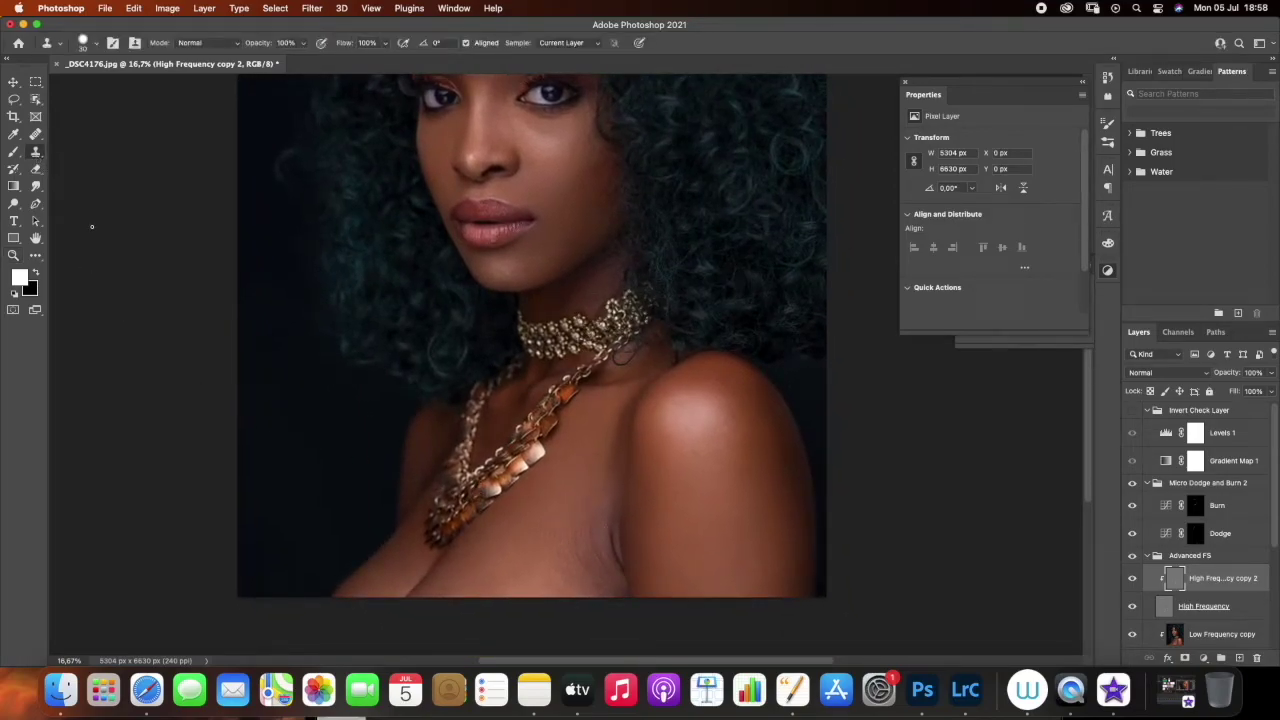
{"action": "left_click", "coordinate": [569, 561], "text": "alt"}
{"action": "left_click_drag", "start_coordinate": [583, 565], "coordinate": [577, 562]}
{"action": "left_click", "coordinate": [577, 575], "text": "alt"}
{"action": "left_click", "coordinate": [1134, 578]}
{"action": "left_click", "coordinate": [1134, 578]}
{"action": "left_click", "coordinate": [1134, 576]}
{"action": "left_click", "coordinate": [1134, 576]}
Clone smooth skin texture over the remaining blemishes on the chest near the armpit crease
{"action": "left_click", "coordinate": [583, 551], "text": "alt"}
{"action": "left_click", "coordinate": [591, 533]}
{"action": "mouse_move", "coordinate": [593, 530]}
{"action": "left_mouse_down"}
{"action": "mouse_move", "coordinate": [608, 486]}
{"action": "mouse_move", "coordinate": [573, 535]}
{"action": "left_mouse_up"}
{"action": "left_click", "coordinate": [602, 530], "text": "alt"}
{"action": "left_click", "coordinate": [601, 509]}
{"action": "left_click", "coordinate": [559, 571], "text": "alt"}
{"action": "mouse_move", "coordinate": [590, 587]}
{"action": "left_mouse_down"}
{"action": "mouse_move", "coordinate": [580, 553]}
{"action": "mouse_move", "coordinate": [599, 587]}
{"action": "mouse_move", "coordinate": [574, 573]}
{"action": "mouse_move", "coordinate": [593, 535]}
{"action": "mouse_move", "coordinate": [599, 547]}
{"action": "mouse_move", "coordinate": [601, 519]}
{"action": "mouse_move", "coordinate": [607, 551]}
{"action": "mouse_move", "coordinate": [609, 514]}
{"action": "left_mouse_up"}
{"action": "left_click", "coordinate": [577, 580], "text": "alt"}
Clone clean texture over the shoulder and upper arm, and check the whole portrait
{"action": "left_click", "coordinate": [787, 433], "text": "alt"}
{"action": "left_click_drag", "start_coordinate": [777, 414], "coordinate": [731, 413]}
{"action": "left_click", "coordinate": [754, 454], "text": "alt"}
{"action": "left_click", "coordinate": [14, 256]}
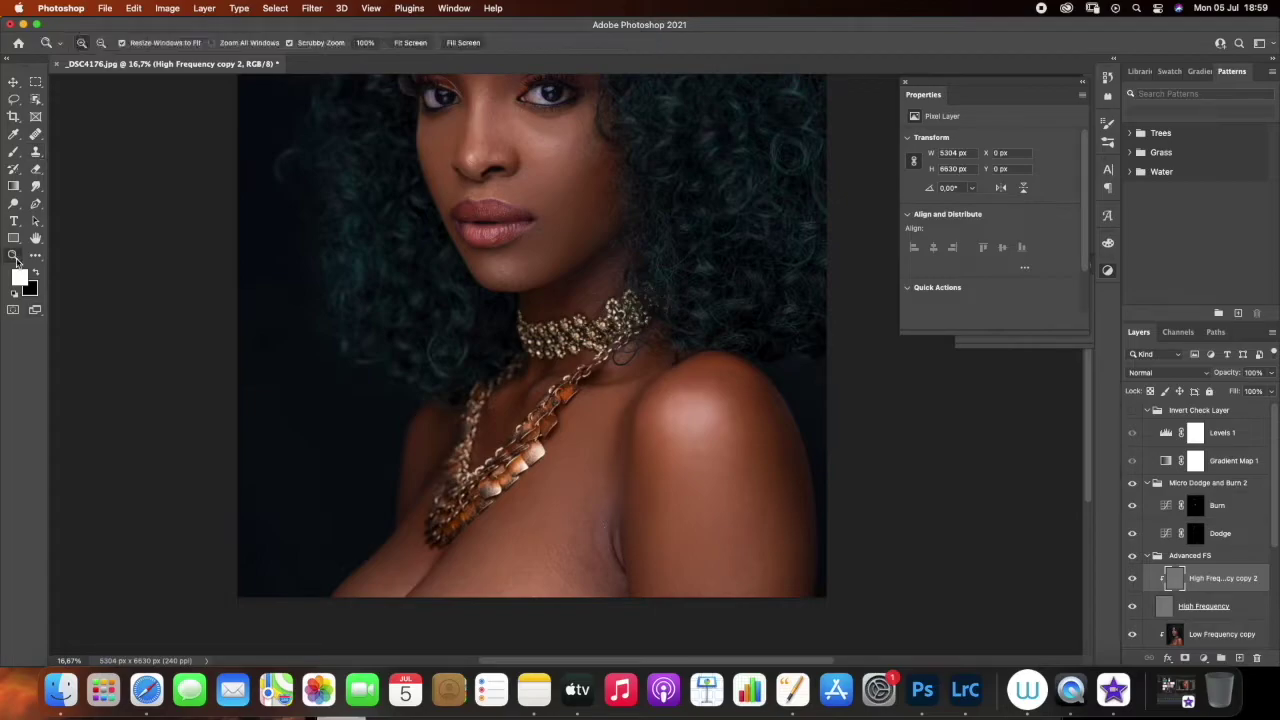
{"action": "right_click", "coordinate": [482, 450]}
{"action": "left_click", "coordinate": [486, 458]}
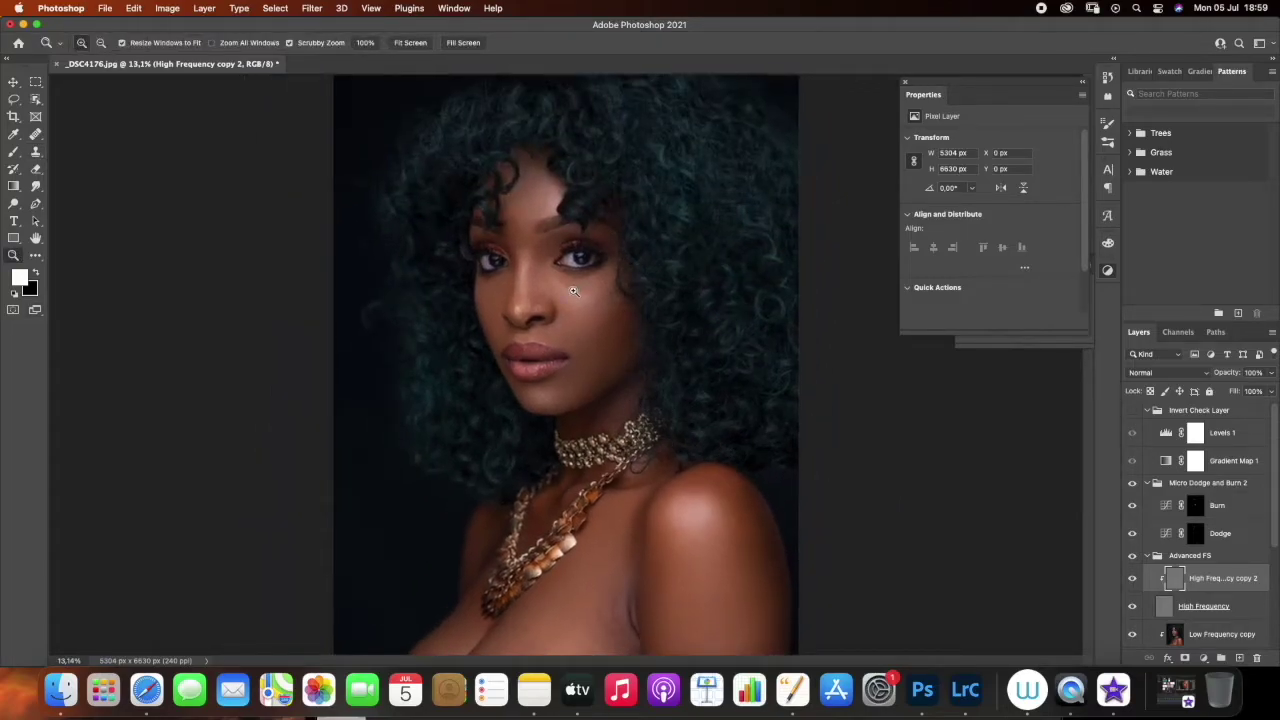
Set the High Frequency copy 2 layer's blend mode to Linear Light
{"action": "left_click", "coordinate": [573, 291]}
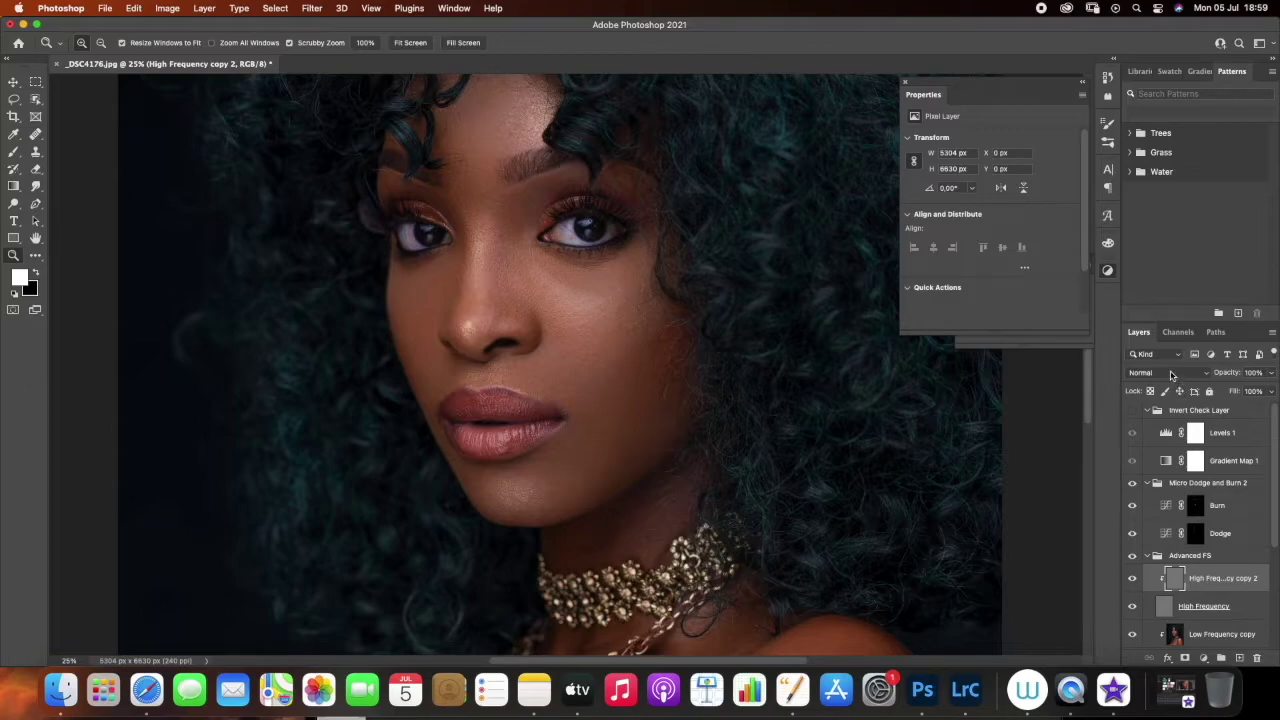
{"action": "left_click", "coordinate": [1170, 373]}
{"action": "left_click", "coordinate": [1155, 597]}
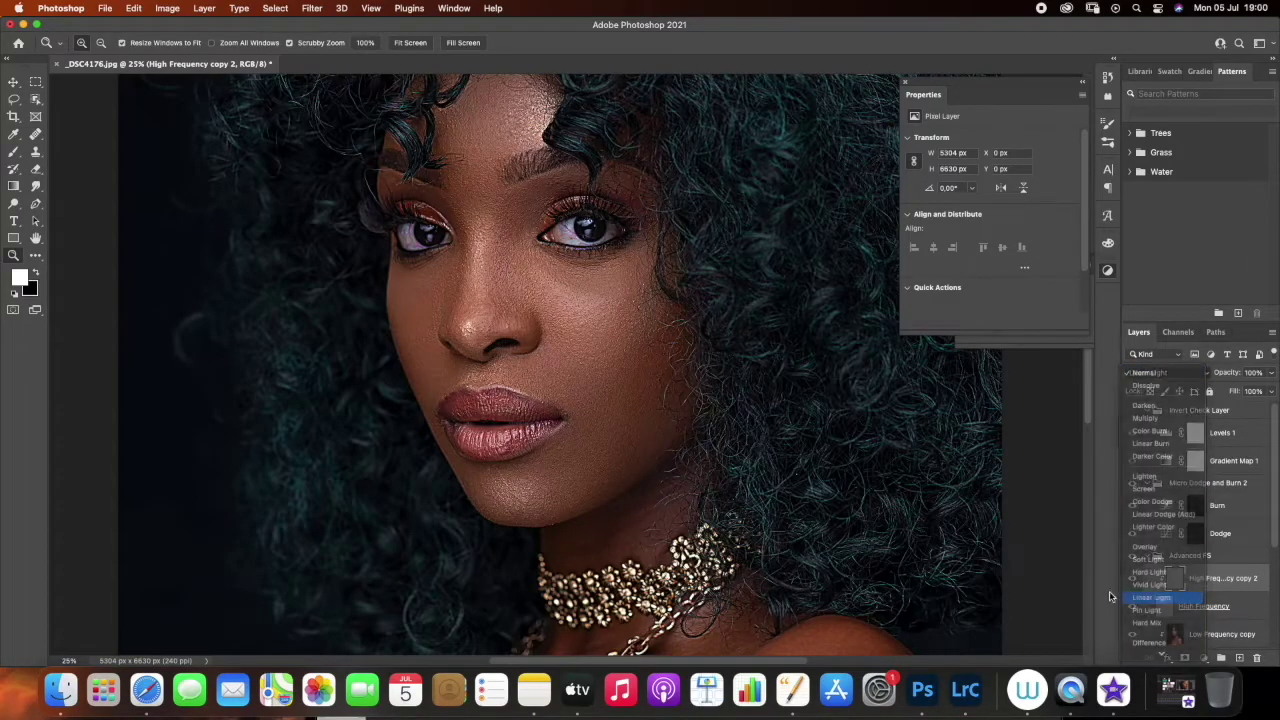
Clone clean skin texture over the blemishes on the wider cheek beside the nose with the Clone Stamp
{"action": "left_click", "coordinate": [37, 151]}
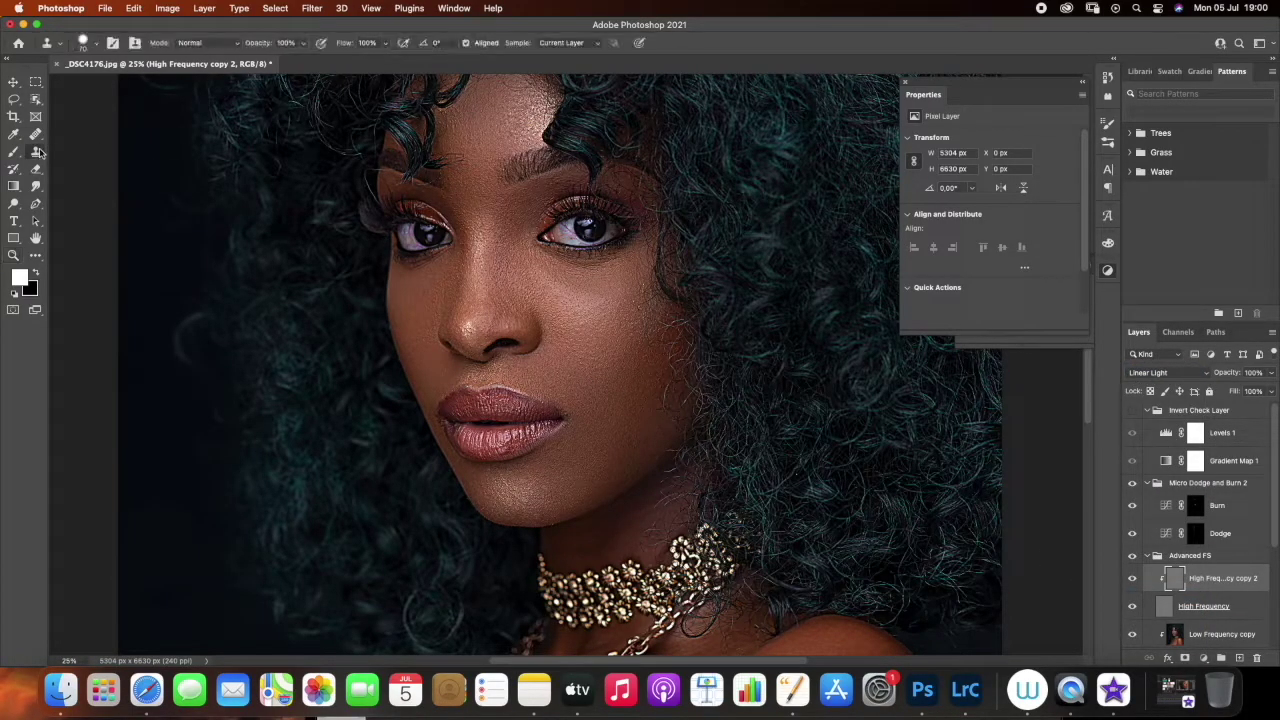
{"action": "left_click", "coordinate": [625, 389], "text": "alt"}
{"action": "mouse_move", "coordinate": [622, 369]}
{"action": "left_mouse_down"}
{"action": "mouse_move", "coordinate": [600, 366]}
{"action": "mouse_move", "coordinate": [601, 353]}
{"action": "left_mouse_up"}
{"action": "left_click", "coordinate": [611, 382], "text": "alt"}
{"action": "left_click", "coordinate": [617, 358]}
{"action": "left_click", "coordinate": [614, 383], "text": "alt"}
Clone clean texture over the small spots on the upper cheek below the eye
{"action": "left_click", "coordinate": [592, 310], "text": "alt"}
{"action": "left_click", "coordinate": [583, 309]}
{"action": "left_click", "coordinate": [579, 309], "text": "alt"}
{"action": "left_click", "coordinate": [573, 305]}
Clone clean skin texture over the rough spots on the narrower cheek above the mouth corner
{"action": "left_click", "coordinate": [13, 255]}
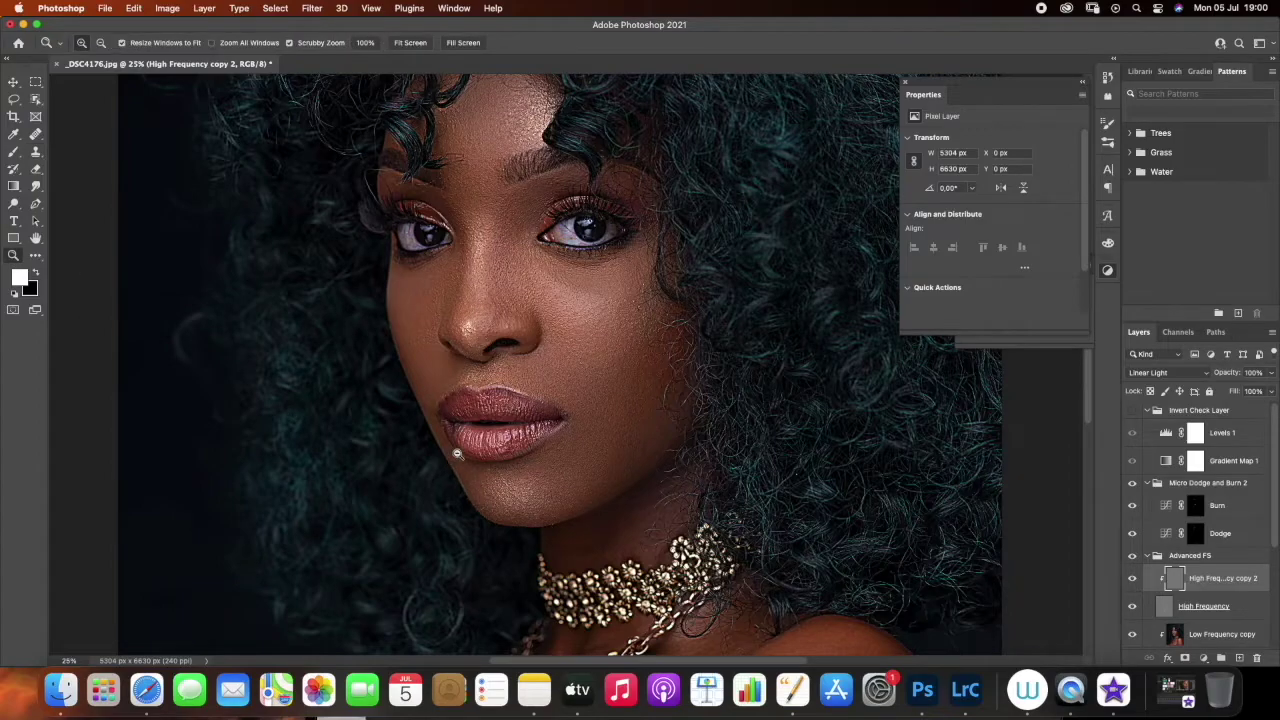
{"action": "left_click_drag", "start_coordinate": [457, 451], "coordinate": [494, 445]}
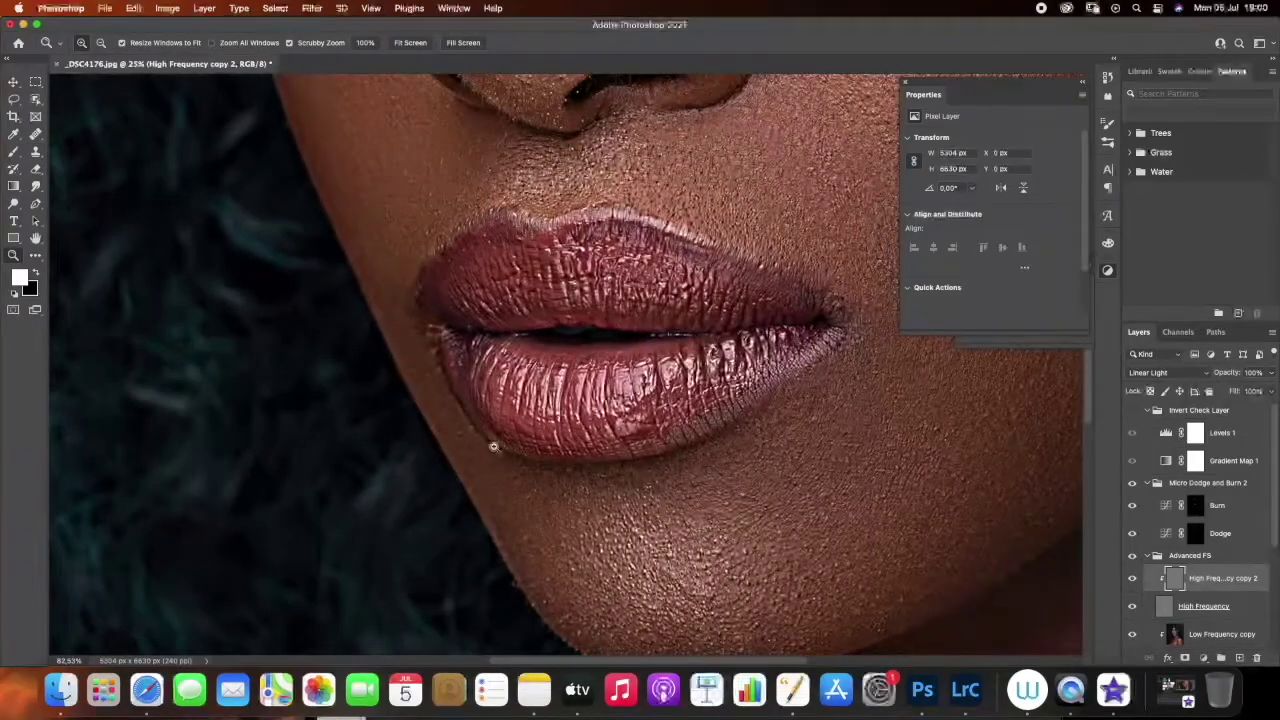
{"action": "left_click", "coordinate": [35, 152]}
{"action": "left_click", "coordinate": [374, 180], "text": "alt"}
{"action": "mouse_move", "coordinate": [389, 207]}
{"action": "left_mouse_down"}
{"action": "mouse_move", "coordinate": [392, 244]}
{"action": "mouse_move", "coordinate": [405, 231]}
{"action": "mouse_move", "coordinate": [426, 235]}
{"action": "mouse_move", "coordinate": [423, 249]}
{"action": "mouse_move", "coordinate": [431, 173]}
{"action": "left_mouse_up"}
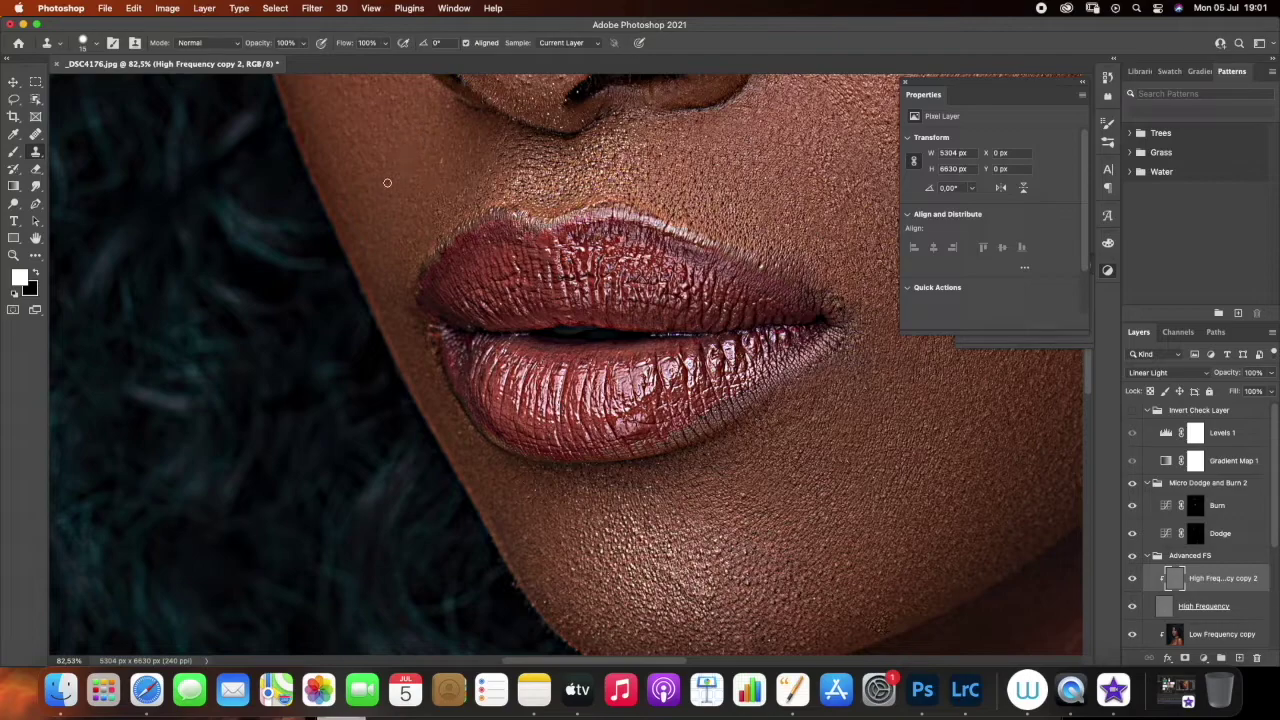
{"action": "left_click", "coordinate": [390, 136], "text": "alt"}
{"action": "mouse_move", "coordinate": [390, 94]}
{"action": "left_mouse_down"}
{"action": "mouse_move", "coordinate": [391, 110]}
{"action": "mouse_move", "coordinate": [407, 106]}
{"action": "left_mouse_up"}
{"action": "left_click", "coordinate": [454, 176], "text": "alt"}
{"action": "mouse_move", "coordinate": [464, 198]}
{"action": "left_mouse_down"}
{"action": "mouse_move", "coordinate": [441, 217]}
{"action": "mouse_move", "coordinate": [422, 198]}
{"action": "left_mouse_up"}
{"action": "left_click", "coordinate": [440, 156], "text": "alt"}
Clone away texture flaws beside the mouth corner along the face edge and above the upper lip
{"action": "left_click", "coordinate": [397, 259], "text": "alt"}
{"action": "left_click", "coordinate": [407, 238]}
{"action": "left_click", "coordinate": [417, 350], "text": "alt"}
{"action": "left_click", "coordinate": [413, 328]}
{"action": "left_click_drag", "start_coordinate": [402, 293], "coordinate": [421, 352]}
{"action": "left_click", "coordinate": [419, 350], "text": "alt"}
{"action": "left_click_drag", "start_coordinate": [491, 171], "coordinate": [513, 168]}
Fit the whole portrait in view and set the High Frequency copy 2 layer's blend mode to Normal
{"action": "key", "text": "z"}
{"action": "right_click", "coordinate": [490, 332]}
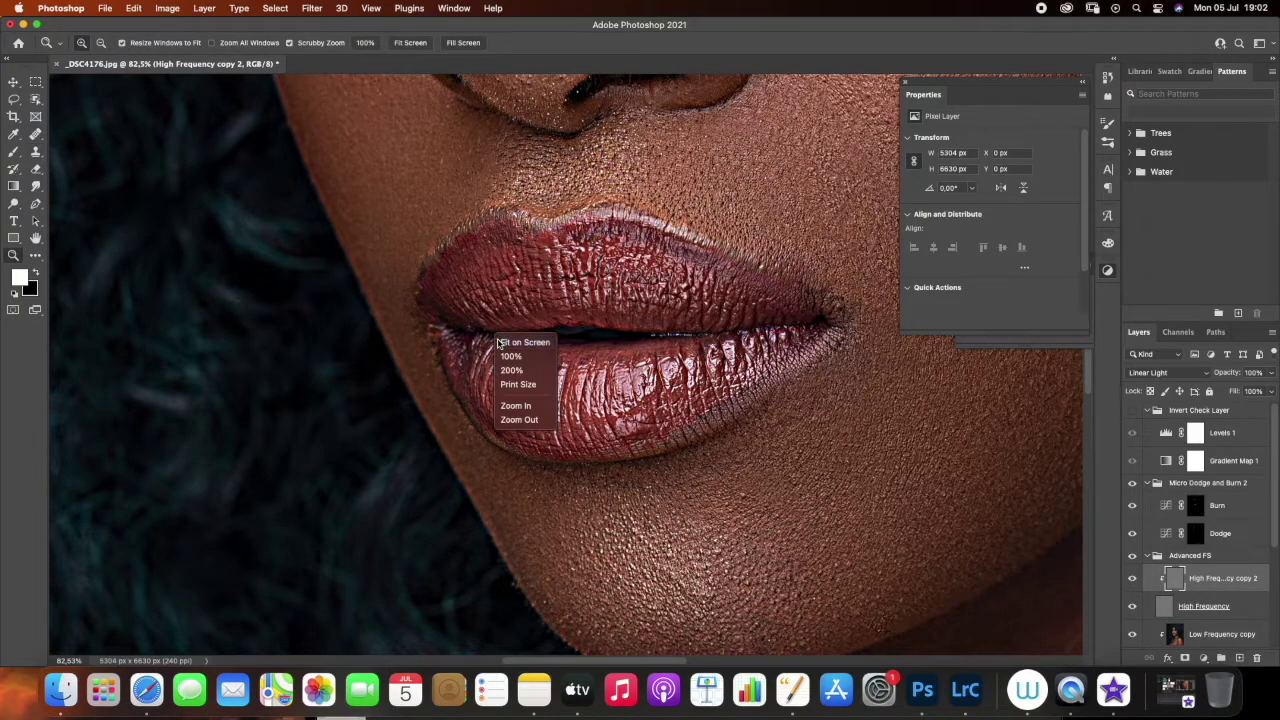
{"action": "left_click", "coordinate": [510, 340]}
{"action": "right_click", "coordinate": [528, 338]}
{"action": "left_click", "coordinate": [534, 346]}
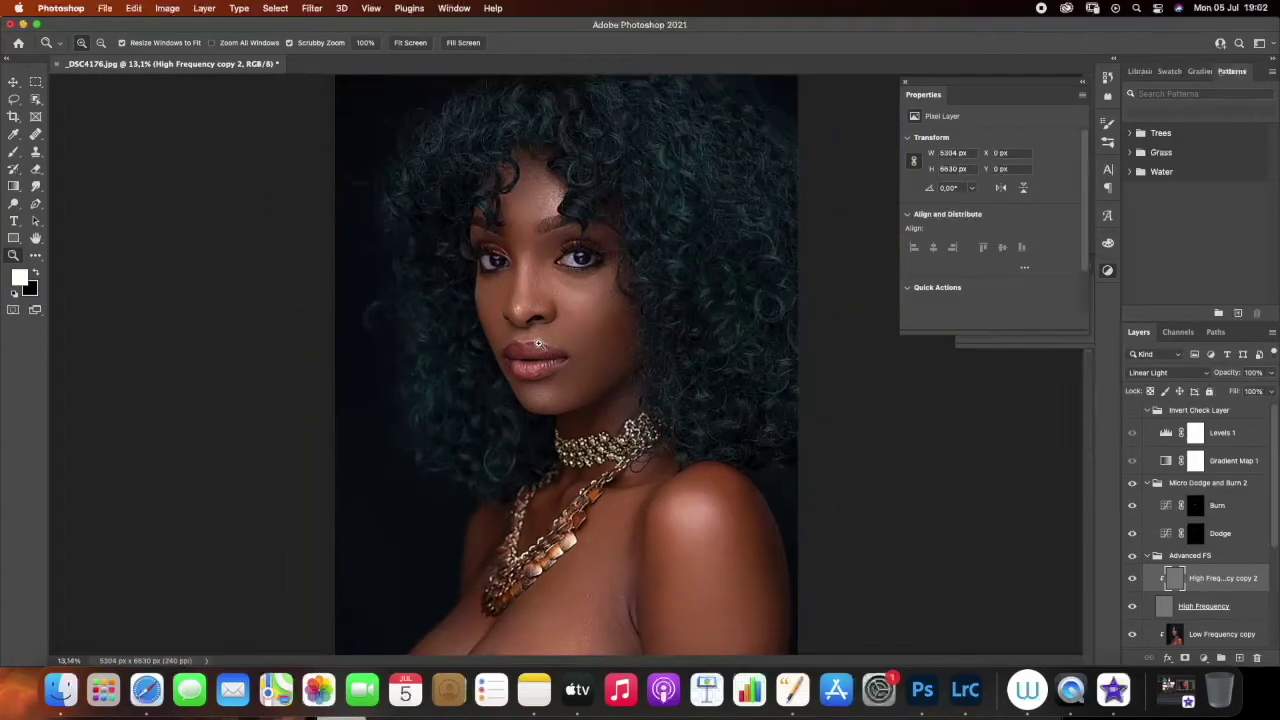
{"action": "left_click", "coordinate": [1170, 372]}
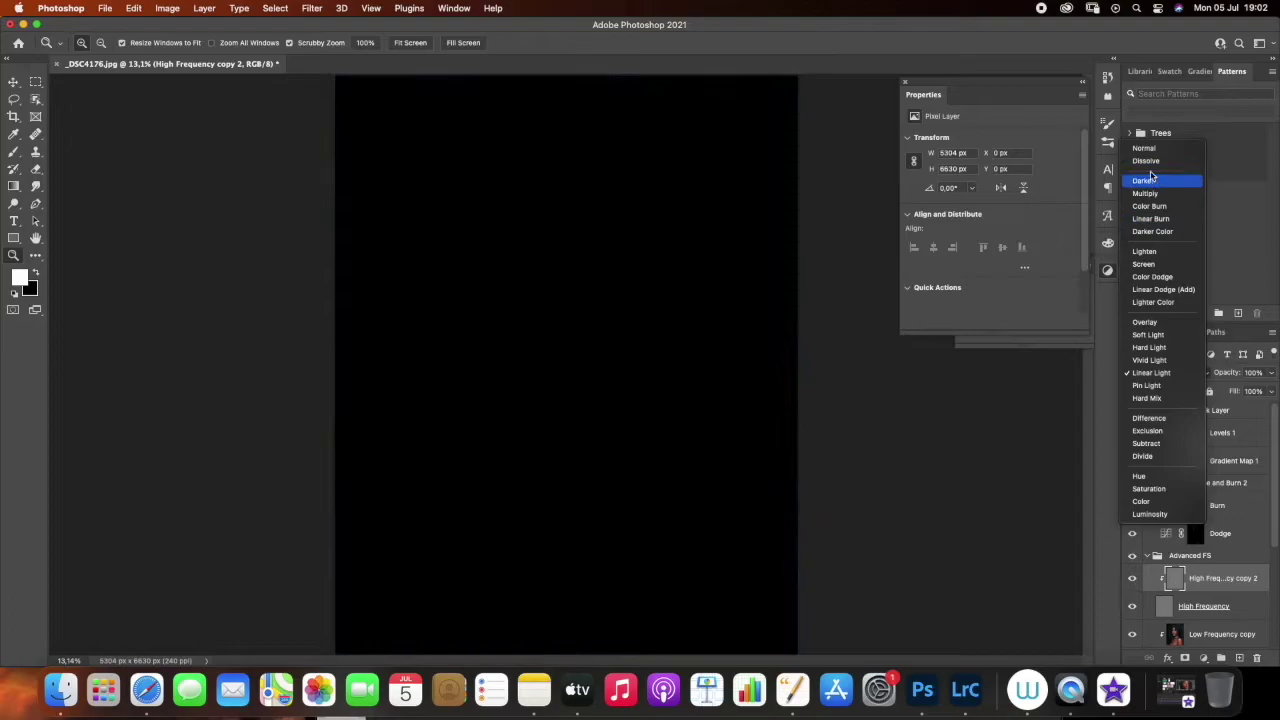
{"action": "left_click", "coordinate": [1153, 152]}
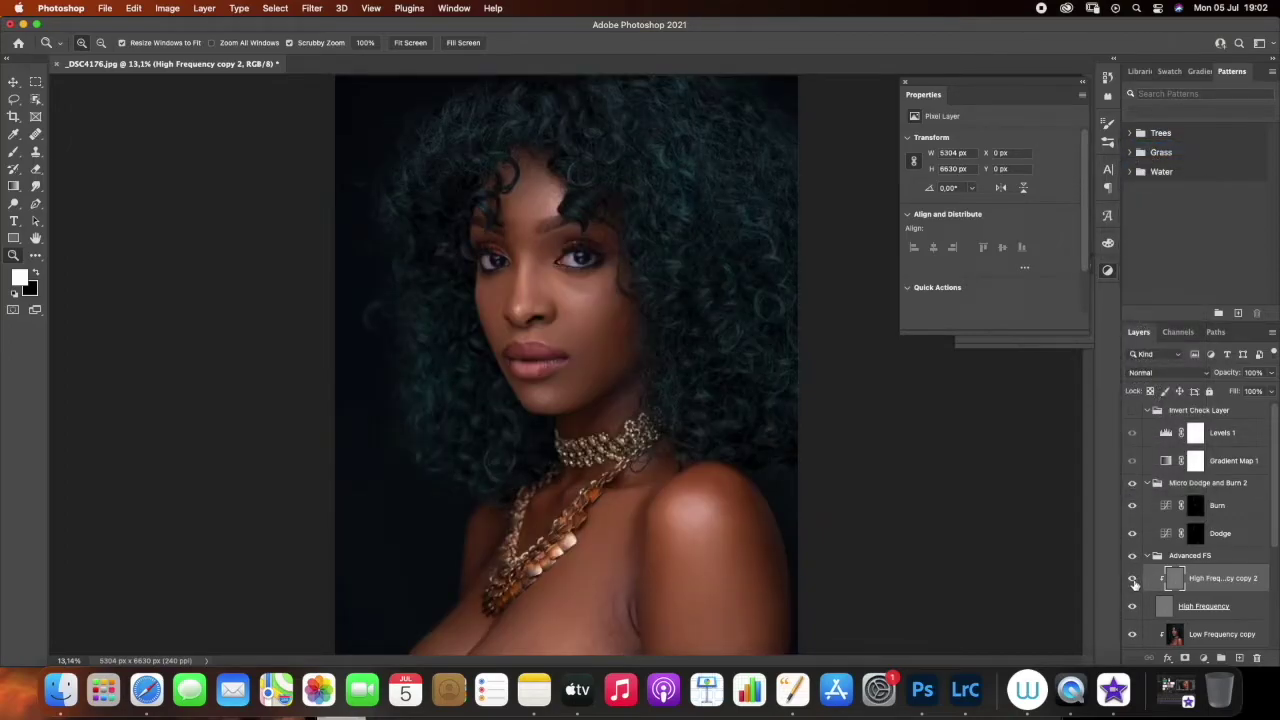
Examine the skin texture around the eyes, nose and cheeks up close, and return to the full portrait
{"action": "left_click", "coordinate": [533, 255]}
{"action": "left_click", "coordinate": [538, 278]}
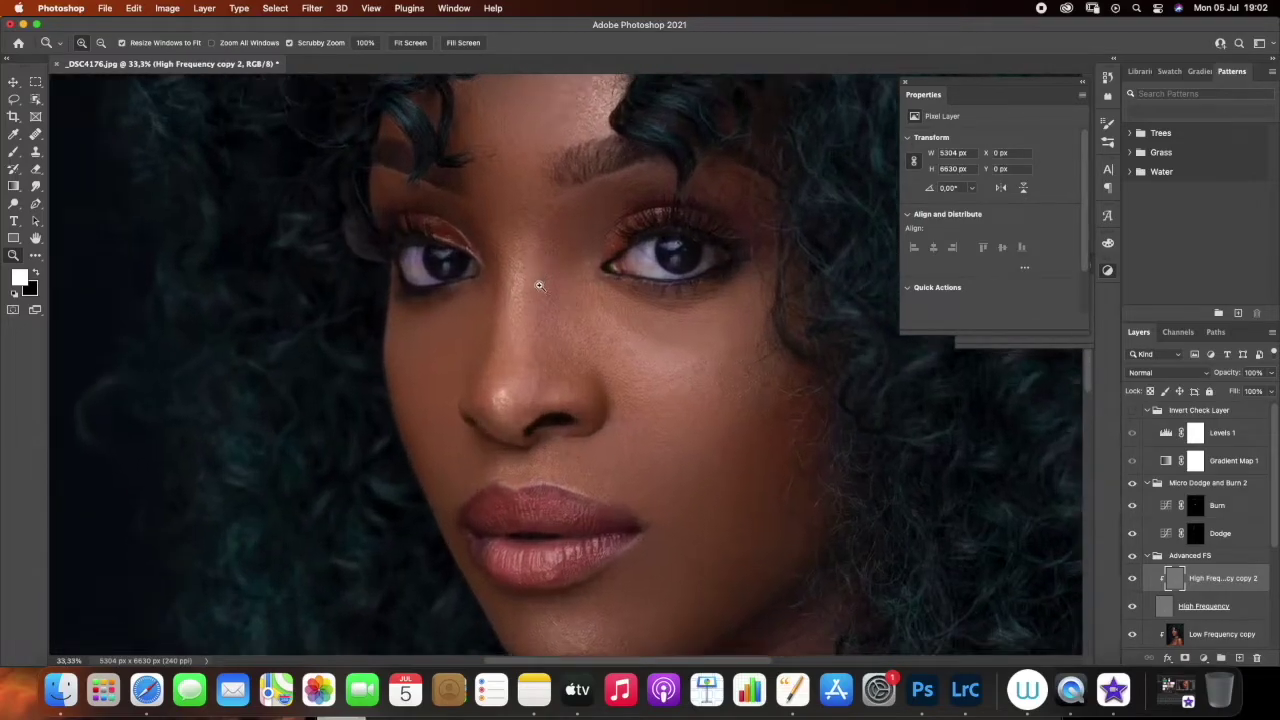
{"action": "left_click", "coordinate": [538, 280]}
{"action": "left_click", "coordinate": [35, 151]}
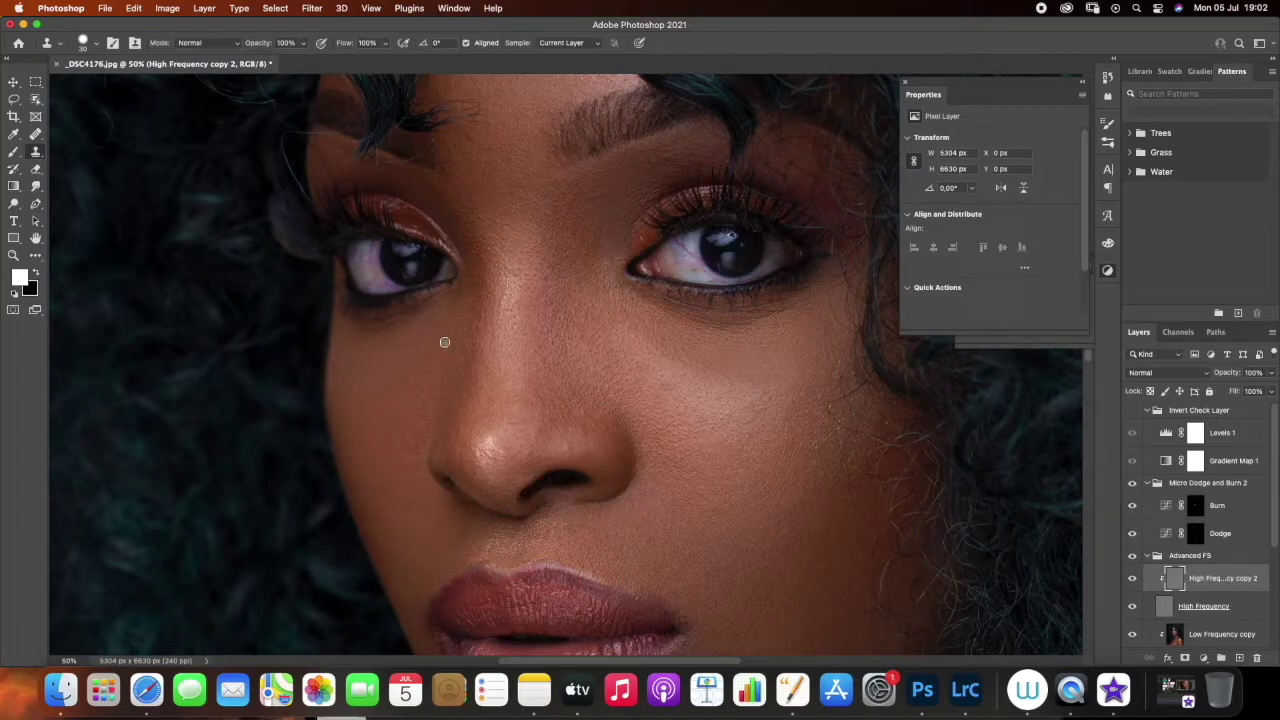
{"action": "left_click", "coordinate": [13, 255]}
{"action": "right_click", "coordinate": [606, 413]}
{"action": "left_click", "coordinate": [622, 418]}
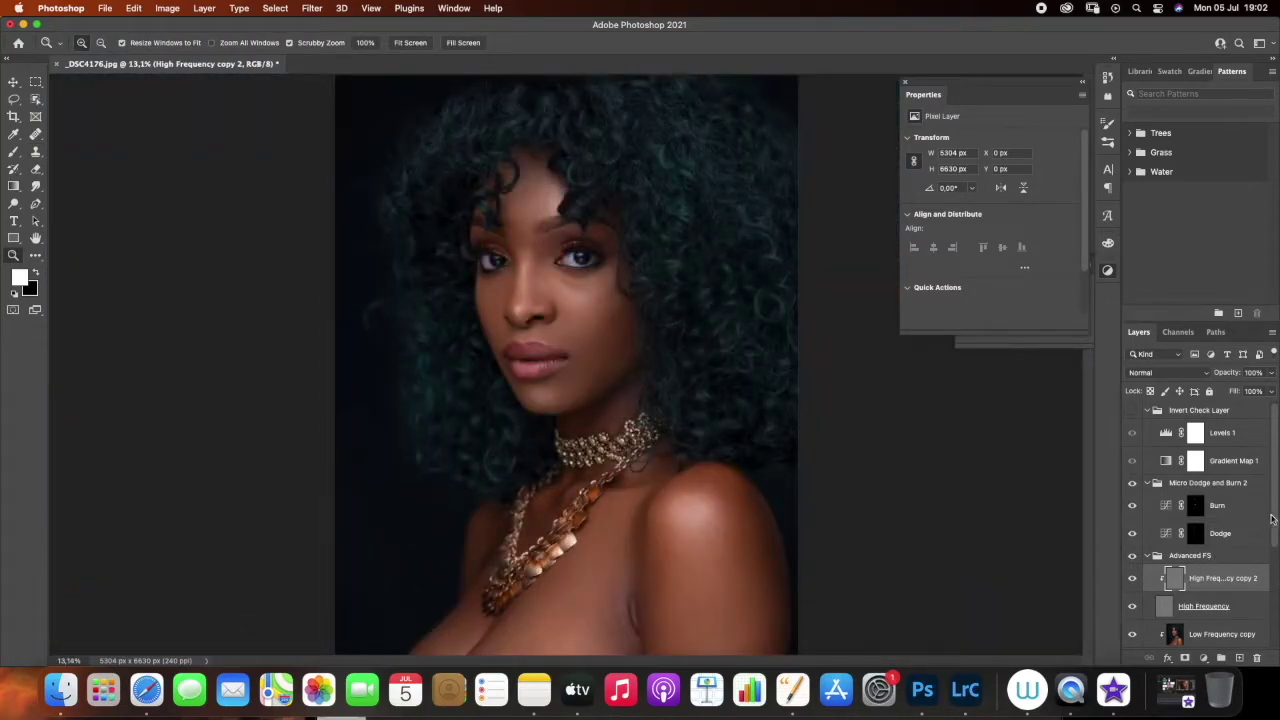
Make the Low Frequency copy layer active and switch to the Mixer Brush tool
{"action": "scroll", "coordinate": [1220, 490], "scroll_direction": "down", "scroll_amount": 2}
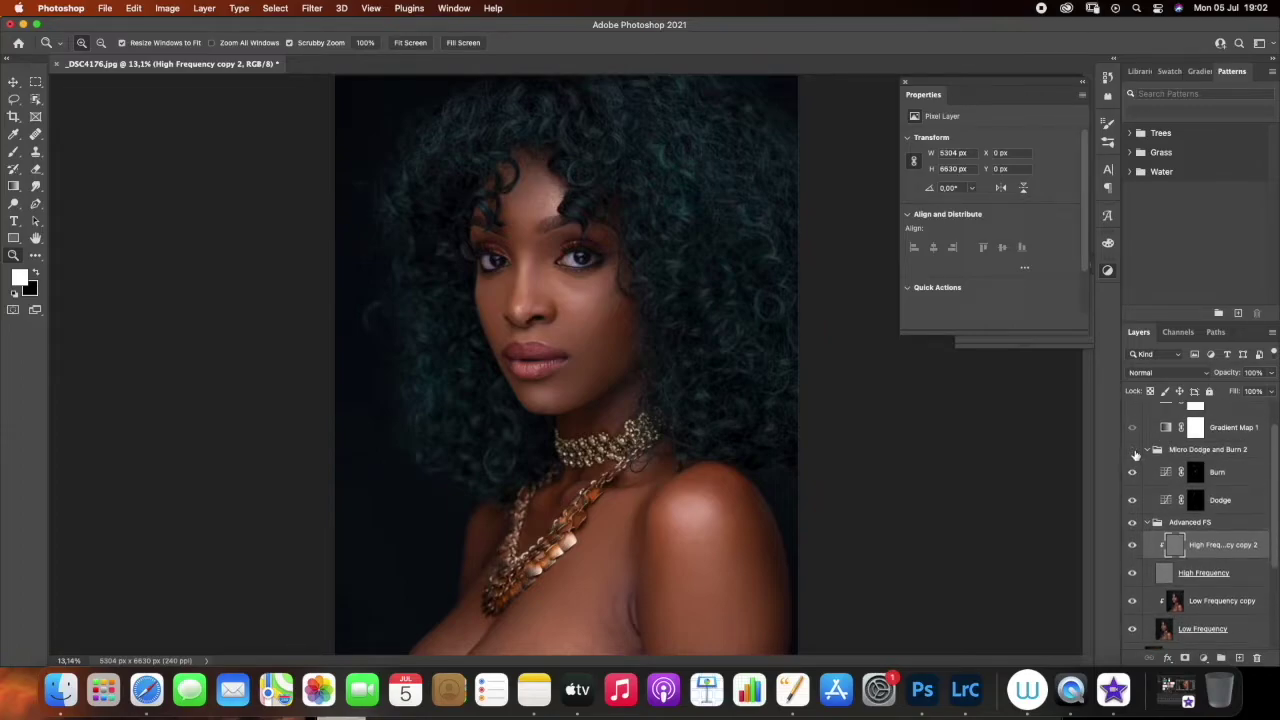
{"action": "left_click", "coordinate": [1229, 600]}
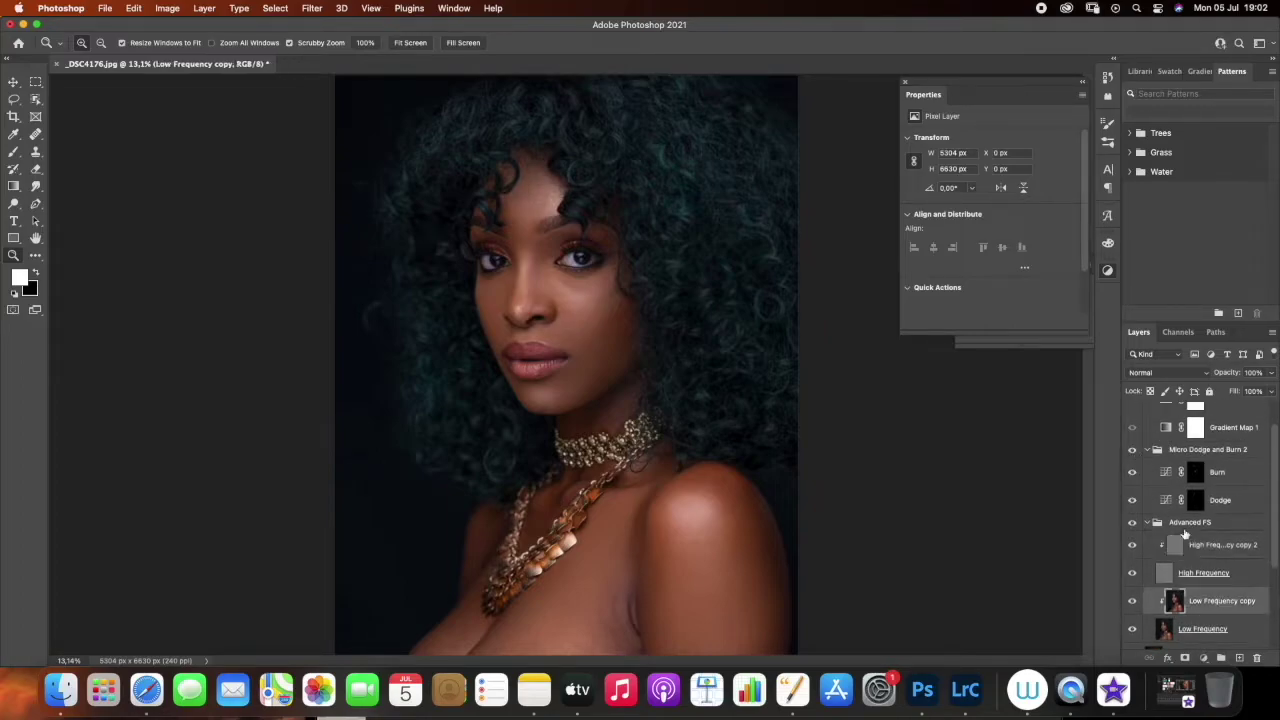
{"action": "left_click", "coordinate": [13, 152]}
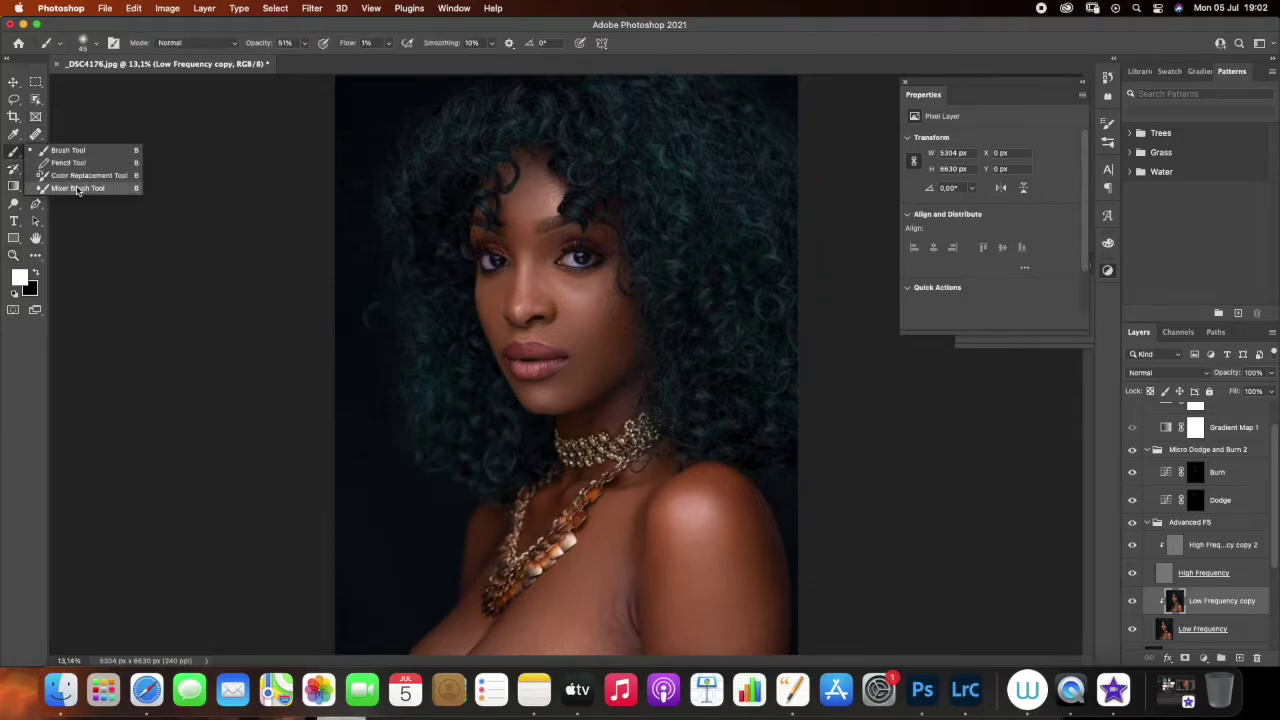
{"action": "left_click", "coordinate": [77, 188]}
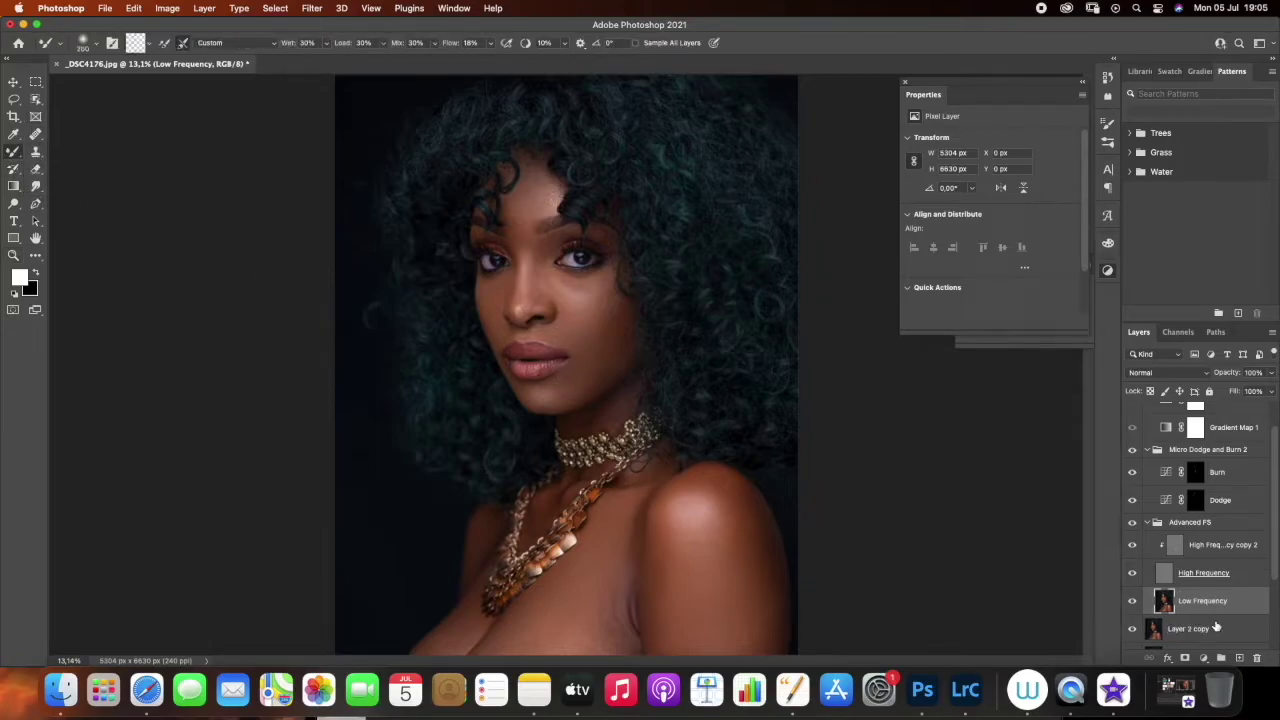
Duplicate the Low Frequency layer as Low Frequency copy and clip the copy to the Low Frequency layer
{"action": "key", "text": "super+alt+j"}
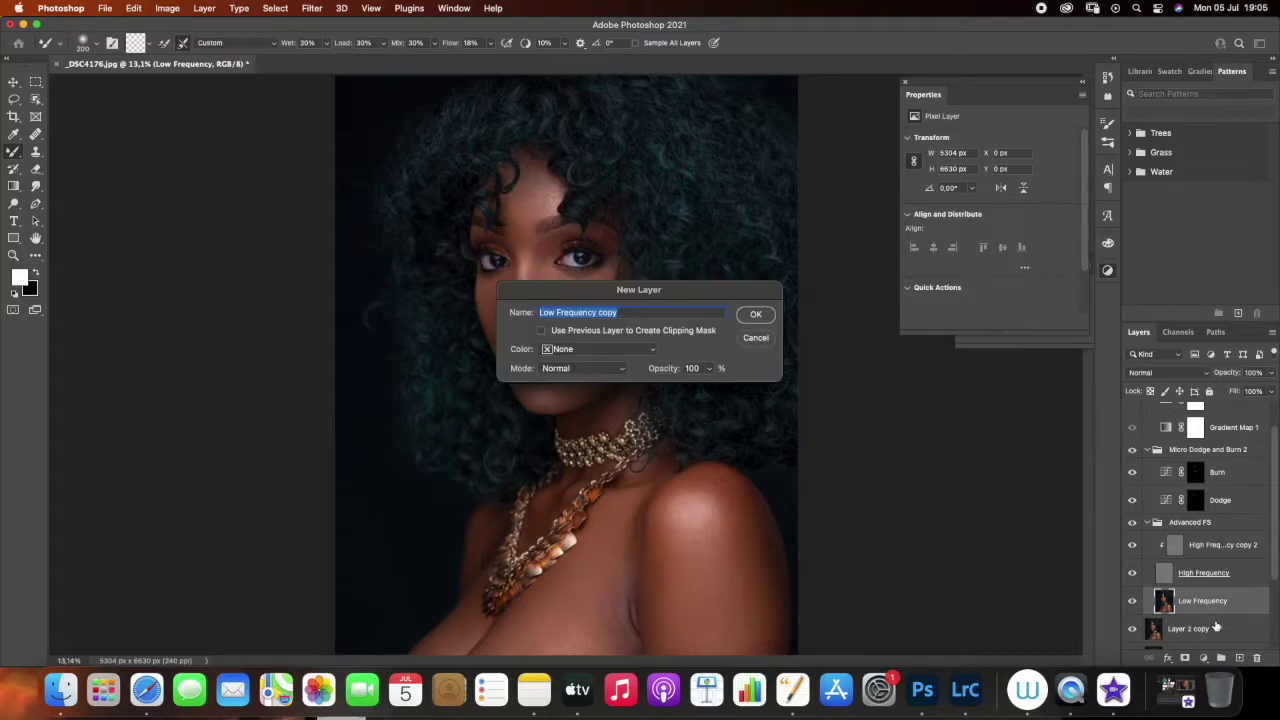
{"action": "left_click", "coordinate": [755, 315]}
{"action": "left_click", "coordinate": [1212, 613], "text": "alt"}
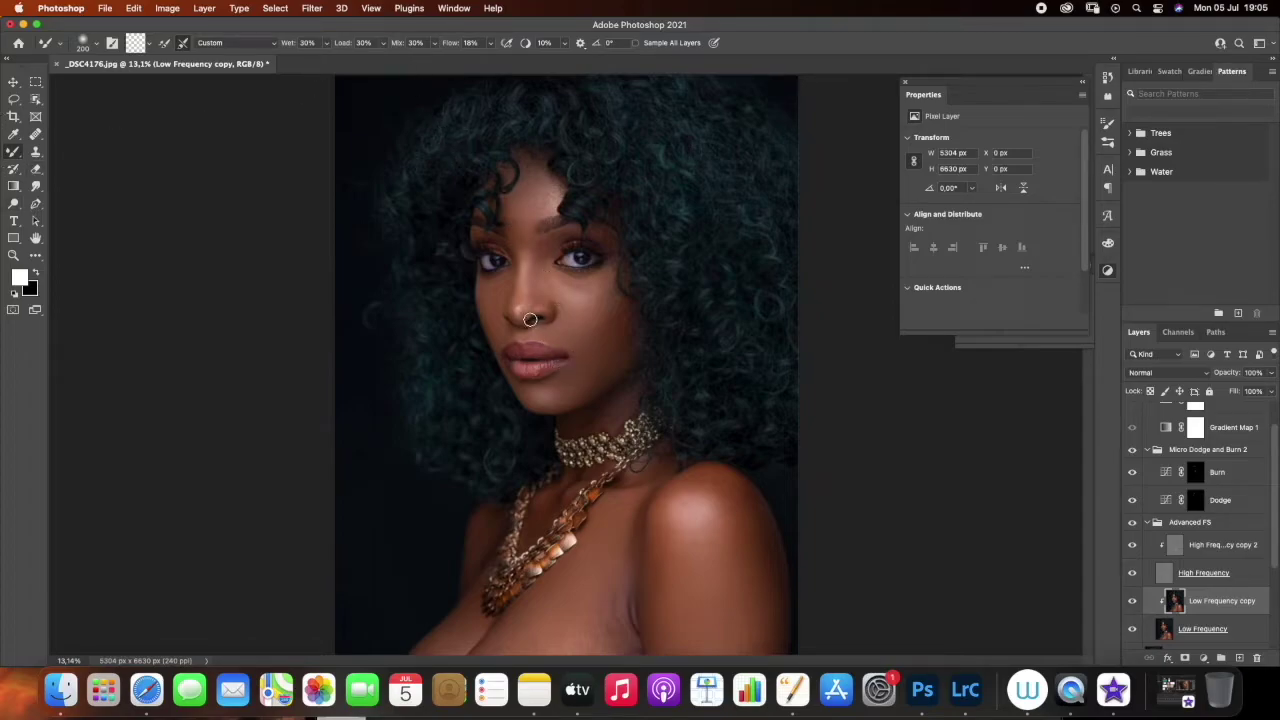
Enlarge the soft Mixer Brush to 400 px and blend the tones on the wider cheek
{"action": "key", "text": "]"}
{"action": "key", "text": "]"}
{"action": "key", "text": "]"}
{"action": "key", "text": "]"}
{"action": "key", "text": "]"}
{"action": "key", "text": "]"}
{"action": "left_click_drag", "start_coordinate": [595, 340], "coordinate": [597, 323]}
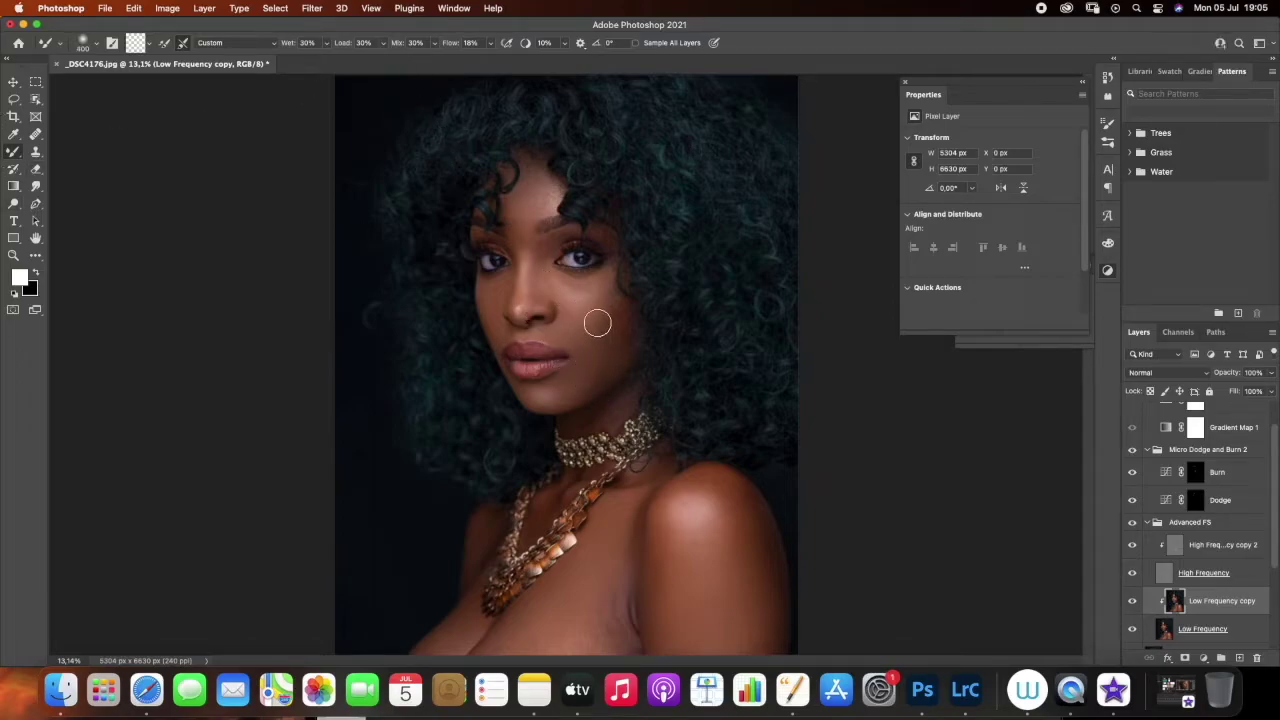
{"action": "left_click", "coordinate": [94, 44]}
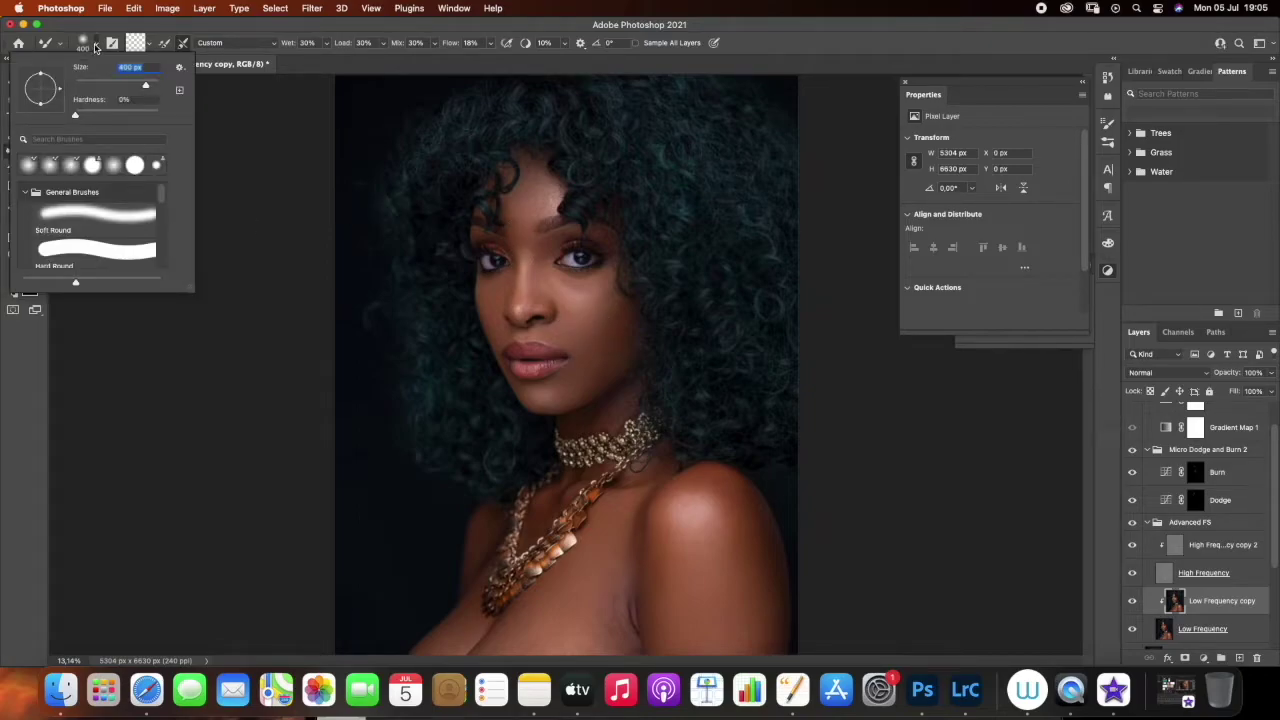
{"action": "left_click", "coordinate": [170, 425]}
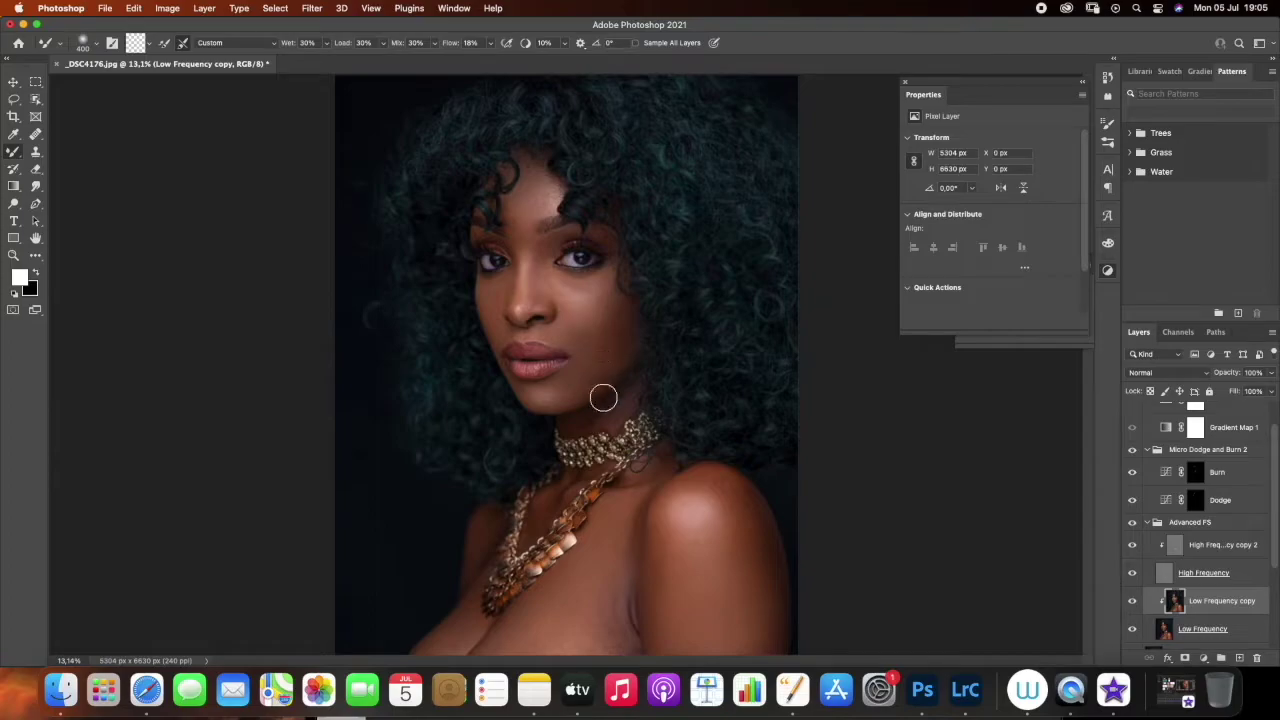
Zoom in on the face and set the Mixer Brush to 15% flow and a size of 200 px
{"action": "left_click", "coordinate": [14, 255]}
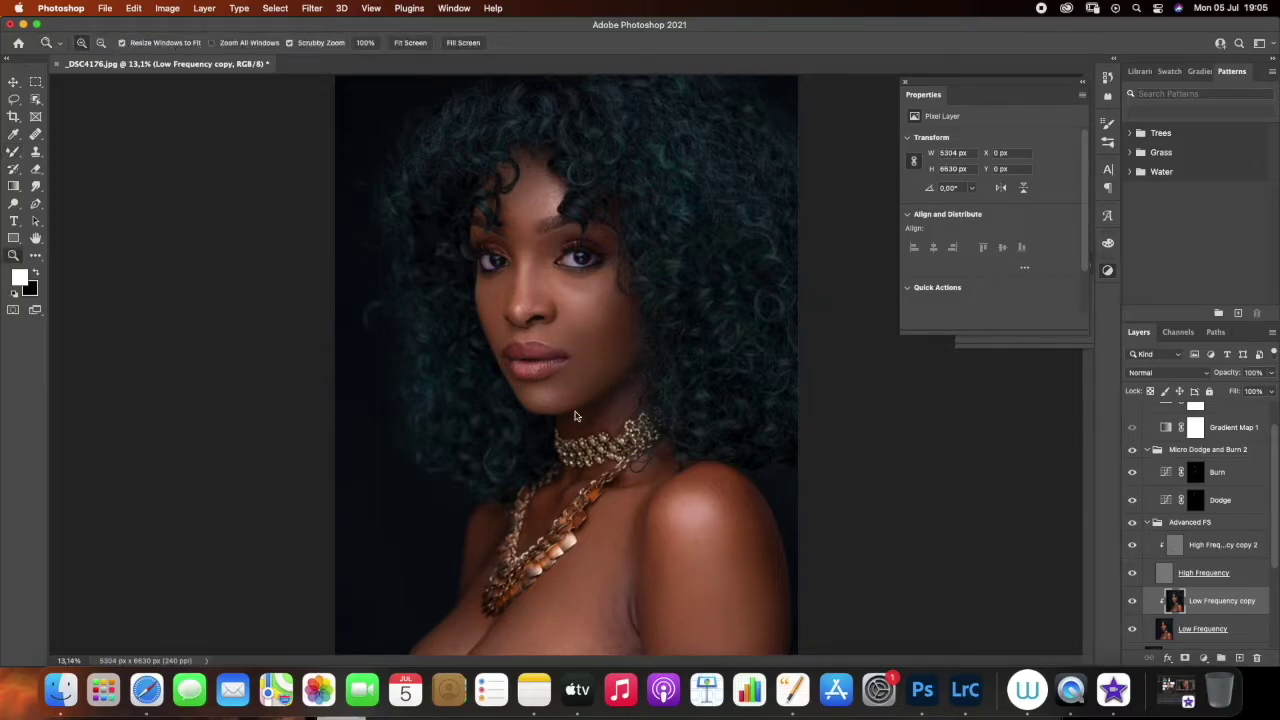
{"action": "left_click", "coordinate": [615, 390]}
{"action": "left_click", "coordinate": [616, 390]}
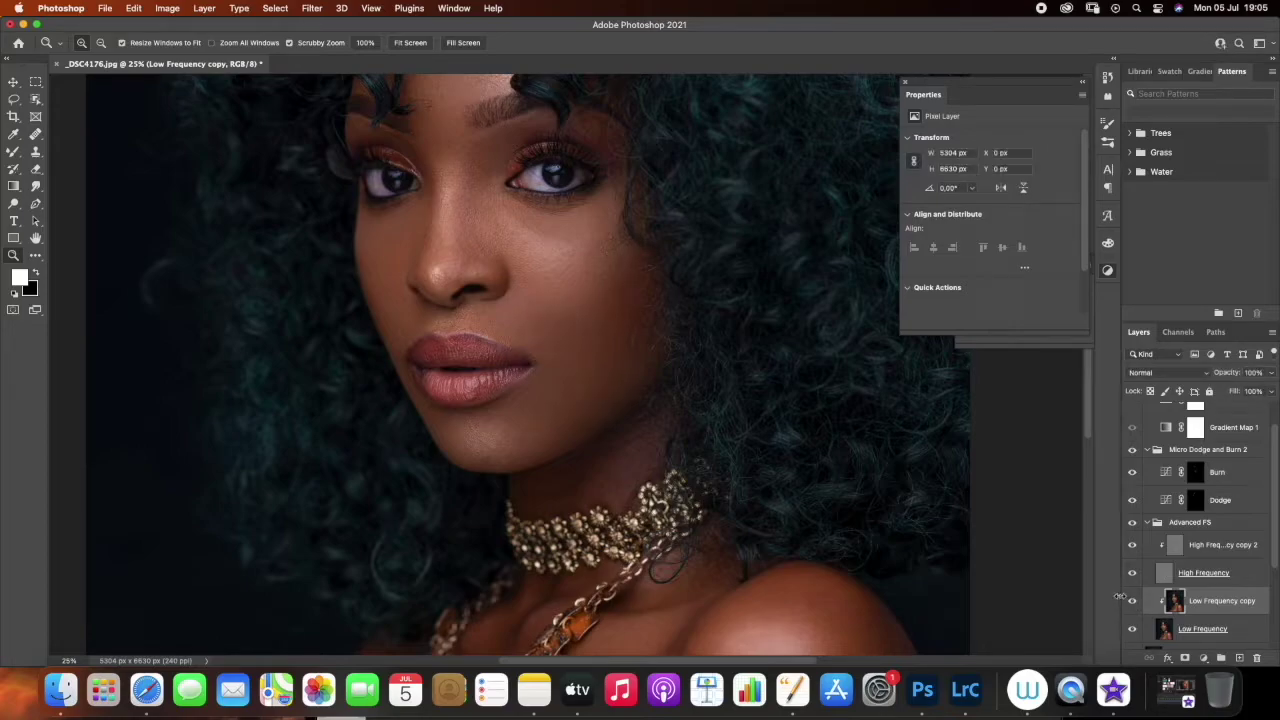
{"action": "left_click", "coordinate": [13, 152]}
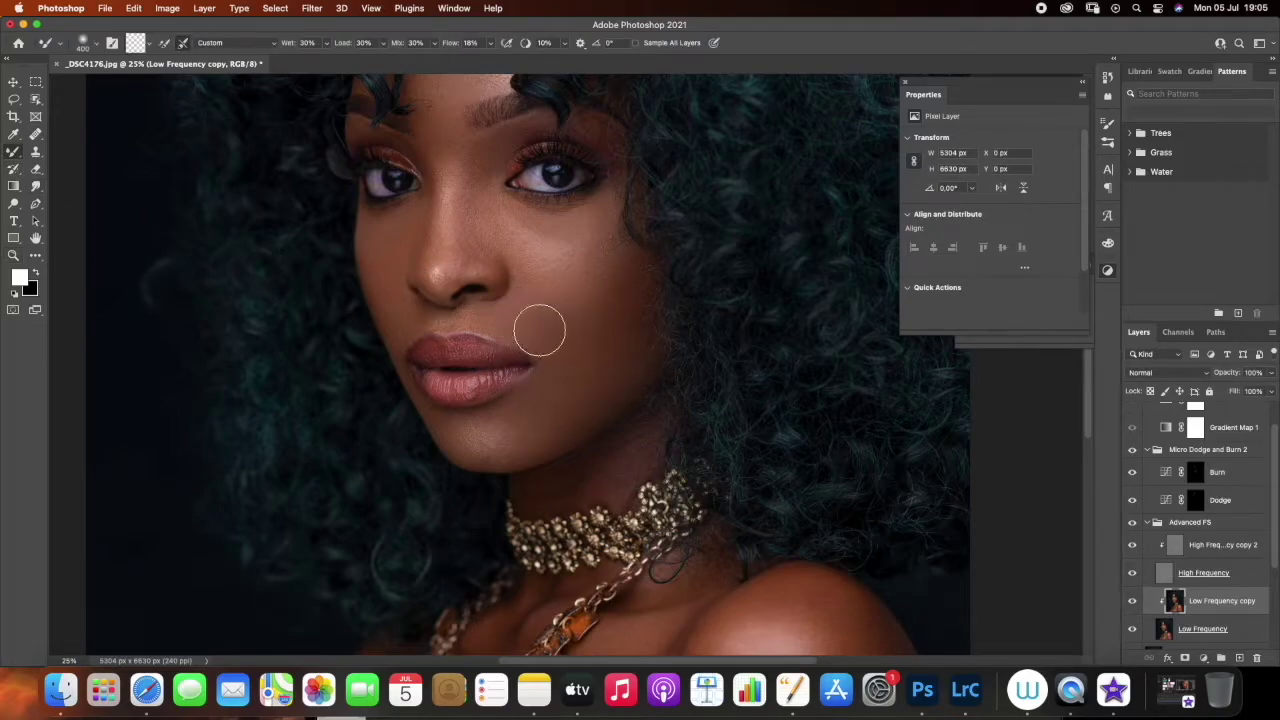
{"action": "key", "text": "bracketleft"}
{"action": "left_click", "coordinate": [489, 44]}
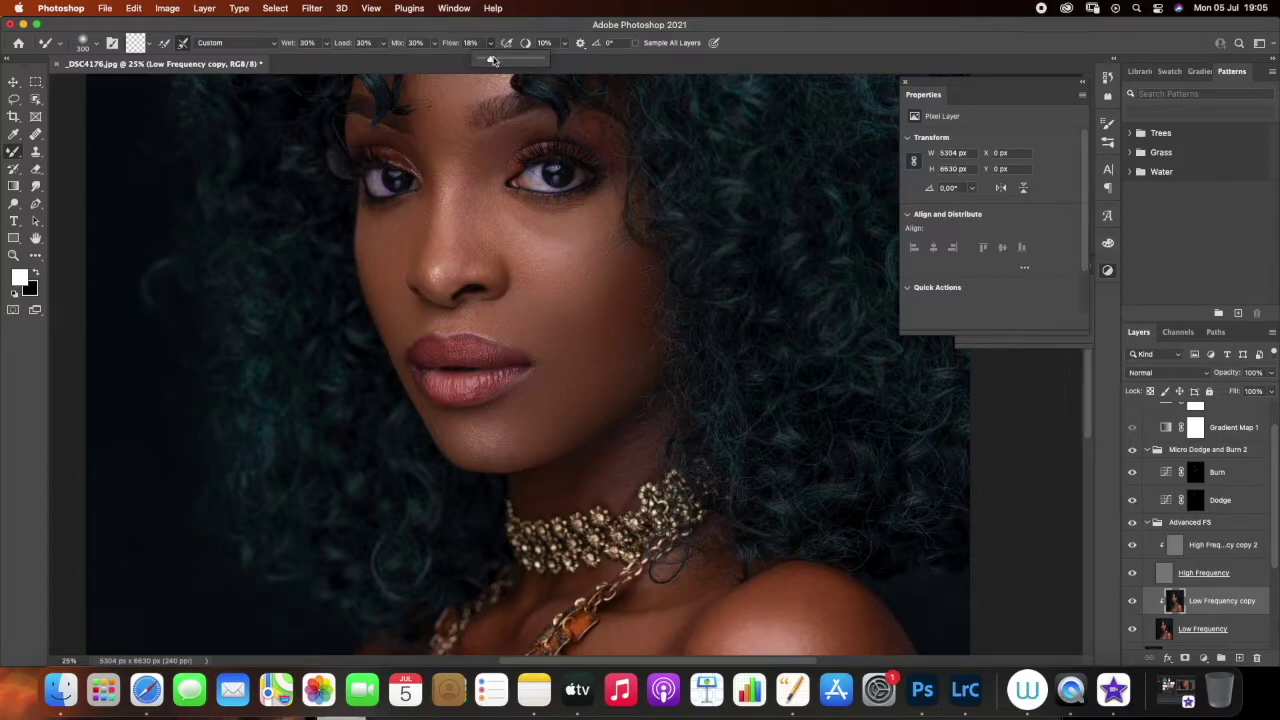
{"action": "left_click", "coordinate": [398, 272]}
{"action": "key", "text": "bracketleft"}
{"action": "key", "text": "bracketleft"}
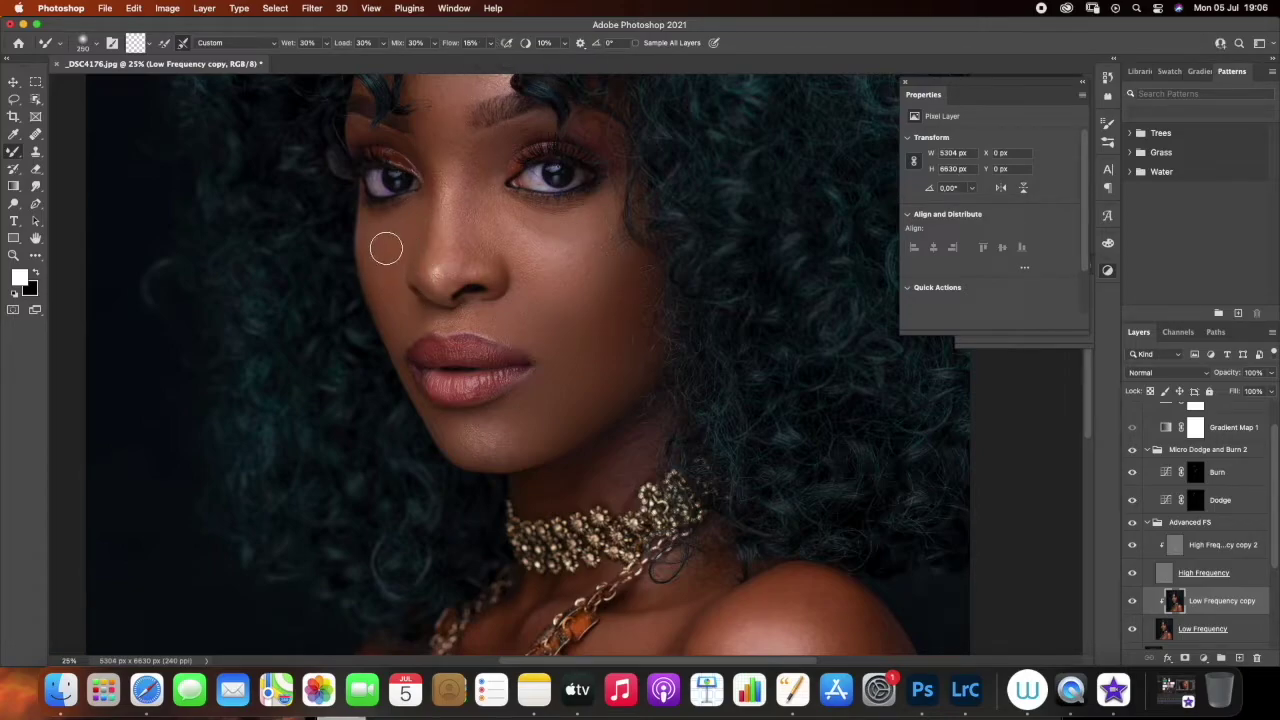
Blend the tones on the narrower cheek beside the nose and between the mouth corner and jaw with the Mixer Brush
{"action": "mouse_move", "coordinate": [401, 231]}
{"action": "left_mouse_down"}
{"action": "mouse_move", "coordinate": [375, 243]}
{"action": "mouse_move", "coordinate": [380, 284]}
{"action": "mouse_move", "coordinate": [406, 243]}
{"action": "mouse_move", "coordinate": [385, 268]}
{"action": "mouse_move", "coordinate": [391, 300]}
{"action": "mouse_move", "coordinate": [371, 260]}
{"action": "mouse_move", "coordinate": [391, 306]}
{"action": "mouse_move", "coordinate": [406, 309]}
{"action": "mouse_move", "coordinate": [397, 343]}
{"action": "mouse_move", "coordinate": [390, 292]}
{"action": "mouse_move", "coordinate": [409, 217]}
{"action": "mouse_move", "coordinate": [376, 252]}
{"action": "mouse_move", "coordinate": [374, 277]}
{"action": "mouse_move", "coordinate": [394, 254]}
{"action": "mouse_move", "coordinate": [398, 295]}
{"action": "mouse_move", "coordinate": [397, 249]}
{"action": "mouse_move", "coordinate": [403, 271]}
{"action": "left_mouse_up"}
{"action": "key", "text": "["}
{"action": "key", "text": "]"}
{"action": "key", "text": "bracketleft"}
{"action": "key", "text": "bracketleft"}
{"action": "mouse_move", "coordinate": [512, 401]}
{"action": "left_mouse_down"}
{"action": "mouse_move", "coordinate": [540, 391]}
{"action": "mouse_move", "coordinate": [546, 349]}
{"action": "mouse_move", "coordinate": [540, 394]}
{"action": "mouse_move", "coordinate": [506, 409]}
{"action": "mouse_move", "coordinate": [519, 441]}
{"action": "mouse_move", "coordinate": [571, 423]}
{"action": "left_mouse_up"}
Smooth the tonal transitions across the wider cheek and up below the eye with the Mixer Brush
{"action": "key", "text": "]"}
{"action": "mouse_move", "coordinate": [599, 327]}
{"action": "left_mouse_down"}
{"action": "mouse_move", "coordinate": [631, 280]}
{"action": "mouse_move", "coordinate": [614, 337]}
{"action": "mouse_move", "coordinate": [634, 294]}
{"action": "mouse_move", "coordinate": [623, 271]}
{"action": "mouse_move", "coordinate": [574, 277]}
{"action": "mouse_move", "coordinate": [540, 257]}
{"action": "left_mouse_up"}
{"action": "key", "text": "bracketright"}
{"action": "mouse_move", "coordinate": [531, 271]}
{"action": "left_mouse_down"}
{"action": "mouse_move", "coordinate": [531, 251]}
{"action": "mouse_move", "coordinate": [537, 283]}
{"action": "mouse_move", "coordinate": [606, 265]}
{"action": "mouse_move", "coordinate": [592, 232]}
{"action": "left_mouse_up"}
Blend the tones along the bridge and side of the nose with a smaller Mixer Brush
{"action": "key", "text": "bracketleft"}
{"action": "key", "text": "bracketleft"}
{"action": "key", "text": "bracketleft"}
{"action": "key", "text": "bracketleft"}
{"action": "mouse_move", "coordinate": [474, 212]}
{"action": "left_mouse_down"}
{"action": "mouse_move", "coordinate": [472, 233]}
{"action": "mouse_move", "coordinate": [474, 149]}
{"action": "mouse_move", "coordinate": [460, 157]}
{"action": "mouse_move", "coordinate": [461, 240]}
{"action": "left_mouse_up"}
{"action": "left_click_drag", "start_coordinate": [472, 225], "coordinate": [484, 269]}
{"action": "key", "text": "["}
Blend the highlight on the wider cheek beside the nostril with the Mixer Brush
{"action": "mouse_move", "coordinate": [559, 282]}
{"action": "left_mouse_down"}
{"action": "mouse_move", "coordinate": [520, 269]}
{"action": "mouse_move", "coordinate": [532, 275]}
{"action": "left_mouse_up"}
{"action": "key", "text": "]"}
{"action": "key", "text": "]"}
{"action": "key", "text": "bracketleft"}
{"action": "key", "text": "bracketleft"}
{"action": "key", "text": "bracketleft"}
{"action": "key", "text": "]"}
Smooth the tones along the narrower cheek's edge and above the upper lip, reducing the Mixer Brush to 80 px
{"action": "mouse_move", "coordinate": [383, 293]}
{"action": "left_mouse_down"}
{"action": "mouse_move", "coordinate": [389, 235]}
{"action": "mouse_move", "coordinate": [368, 240]}
{"action": "mouse_move", "coordinate": [399, 218]}
{"action": "mouse_move", "coordinate": [387, 222]}
{"action": "mouse_move", "coordinate": [393, 253]}
{"action": "mouse_move", "coordinate": [402, 243]}
{"action": "mouse_move", "coordinate": [404, 336]}
{"action": "mouse_move", "coordinate": [414, 321]}
{"action": "mouse_move", "coordinate": [387, 317]}
{"action": "mouse_move", "coordinate": [394, 282]}
{"action": "left_mouse_up"}
{"action": "key", "text": "["}
{"action": "left_click_drag", "start_coordinate": [443, 322], "coordinate": [457, 325]}
{"action": "key", "text": "bracketleft"}
{"action": "key", "text": "bracketleft"}
{"action": "key", "text": "bracketright"}
{"action": "key", "text": "bracketright"}
{"action": "key", "text": "bracketright"}
{"action": "key", "text": "bracketright"}
{"action": "key", "text": "bracketright"}
{"action": "key", "text": "bracketright"}
{"action": "key", "text": "bracketright"}
{"action": "left_click", "coordinate": [13, 255]}
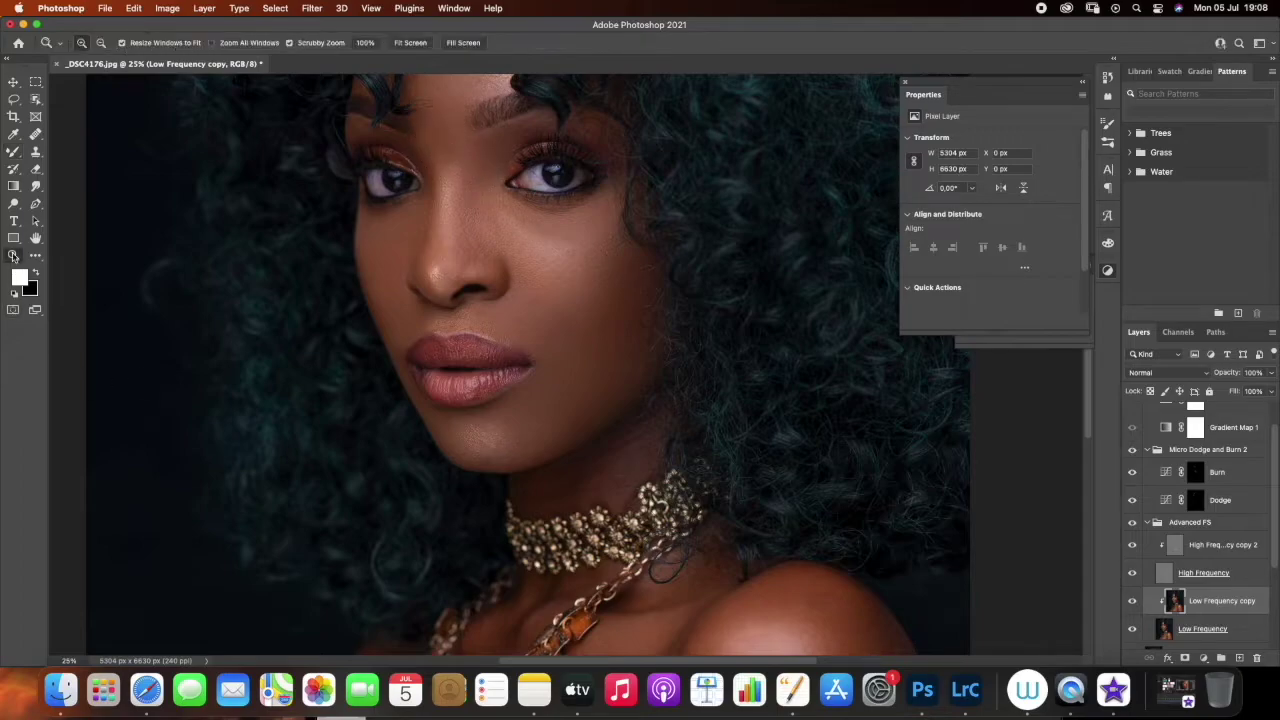
{"action": "left_click", "coordinate": [13, 151]}
{"action": "key", "text": "["}
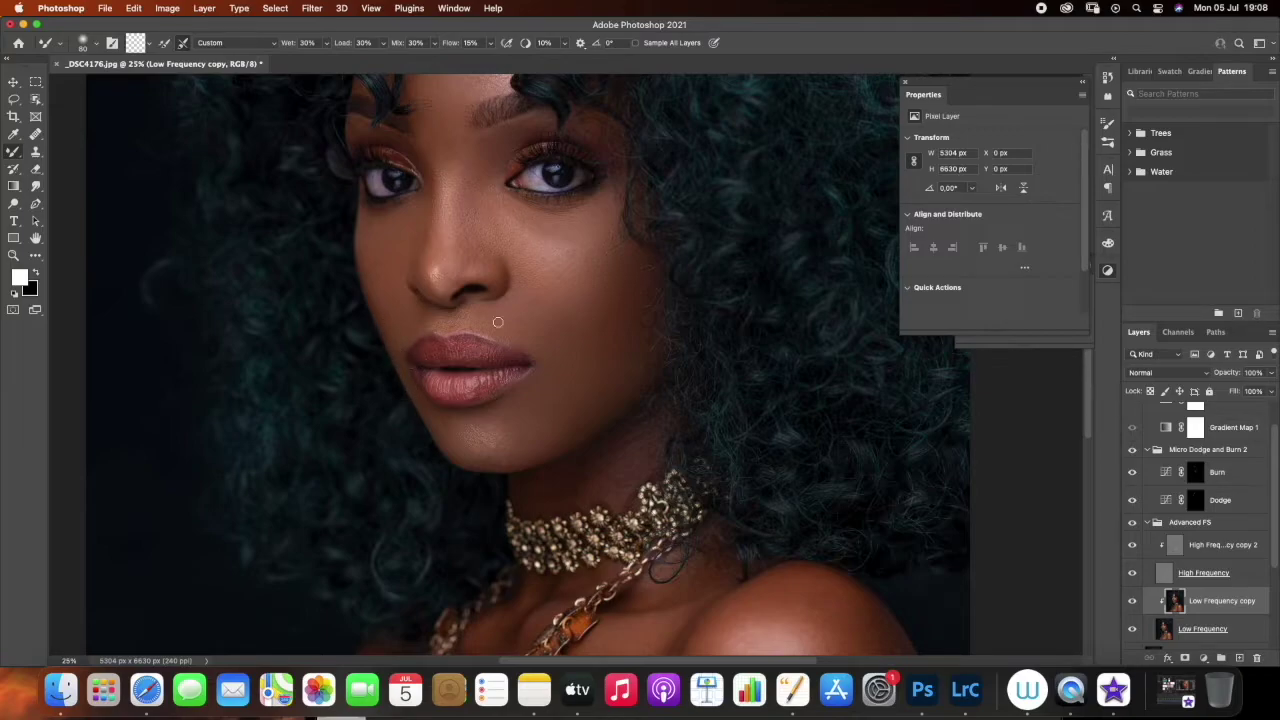
Blend the tones on the lower forehead above the inner eyebrows with an enlarged Mixer Brush
{"action": "left_click", "coordinate": [13, 255]}
{"action": "right_click", "coordinate": [585, 347]}
{"action": "left_click", "coordinate": [600, 352]}
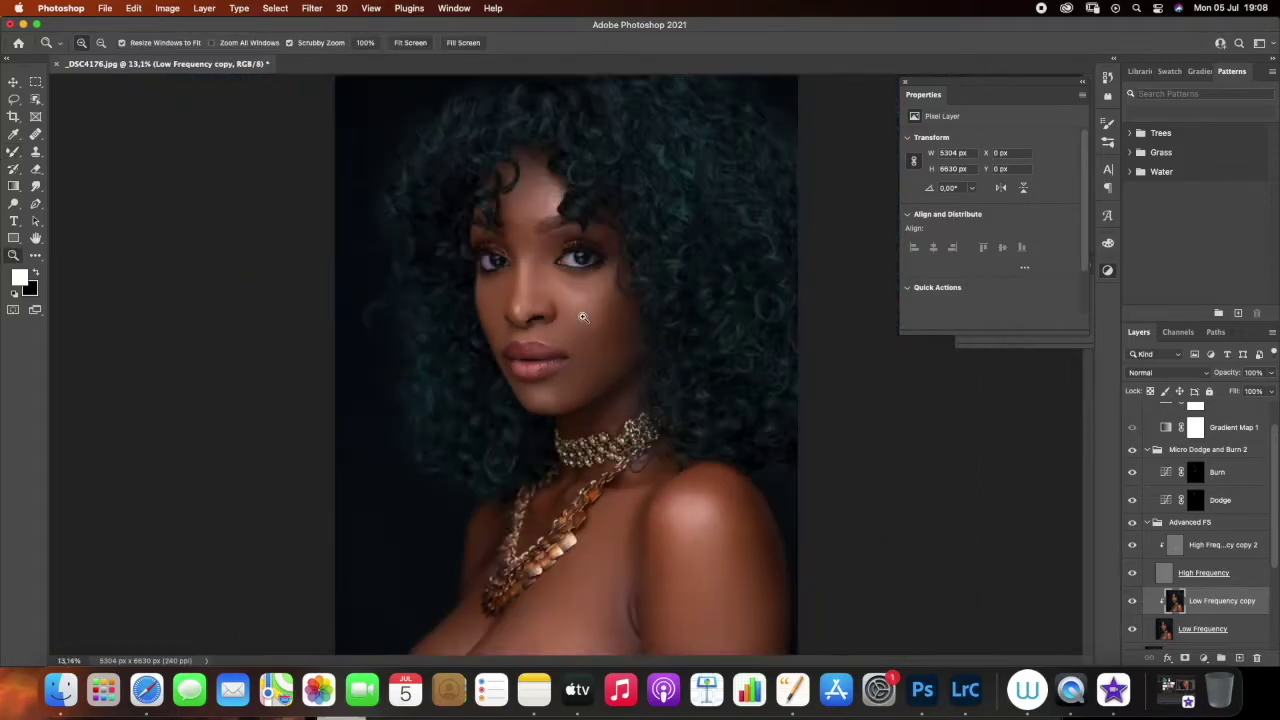
{"action": "left_click", "coordinate": [535, 212]}
{"action": "left_click", "coordinate": [535, 212]}
{"action": "key", "text": "b"}
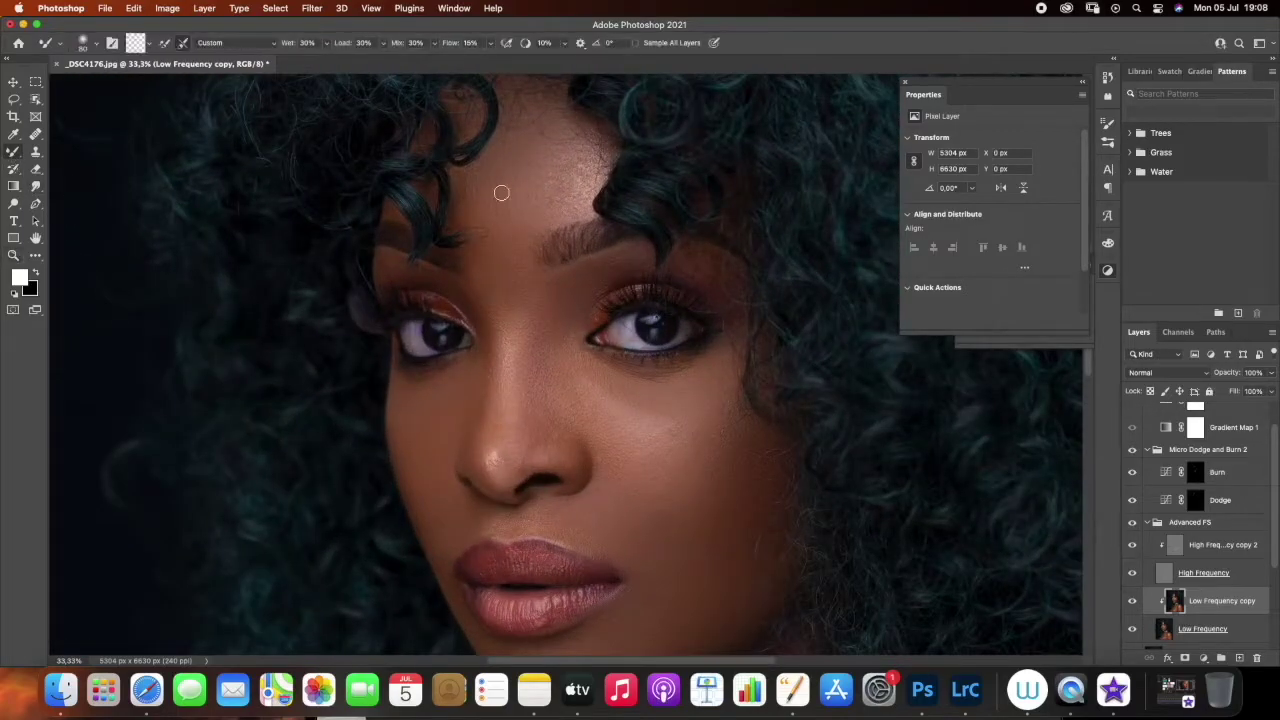
{"action": "key", "text": "bracketright"}
{"action": "key", "text": "bracketright"}
{"action": "key", "text": "bracketright"}
{"action": "key", "text": "bracketright"}
{"action": "key", "text": "bracketright"}
{"action": "key", "text": "bracketright"}
{"action": "mouse_move", "coordinate": [497, 249]}
{"action": "left_mouse_down"}
{"action": "mouse_move", "coordinate": [509, 267]}
{"action": "mouse_move", "coordinate": [473, 210]}
{"action": "left_mouse_up"}
Blend the tones across the upper forehead below the hairline with the Mixer Brush at 400 px, and reduce it to 250 px
{"action": "key", "text": "bracketright"}
{"action": "key", "text": "bracketright"}
{"action": "key", "text": "bracketright"}
{"action": "key", "text": "bracketright"}
{"action": "key", "text": "bracketleft"}
{"action": "key", "text": "bracketleft"}
{"action": "key", "text": "bracketleft"}
{"action": "key", "text": "bracketleft"}
{"action": "key", "text": "bracketleft"}
{"action": "key", "text": "bracketleft"}
{"action": "key", "text": "bracketleft"}
{"action": "key", "text": "bracketleft"}
{"action": "key", "text": "bracketleft"}
{"action": "key", "text": "bracketright"}
{"action": "key", "text": "bracketright"}
{"action": "key", "text": "bracketleft"}
{"action": "key", "text": "bracketleft"}
{"action": "key", "text": "bracketleft"}
{"action": "key", "text": "bracketright"}
{"action": "key", "text": "bracketright"}
{"action": "key", "text": "bracketright"}
{"action": "key", "text": "bracketright"}
{"action": "key", "text": "bracketright"}
{"action": "key", "text": "bracketright"}
{"action": "key", "text": "bracketright"}
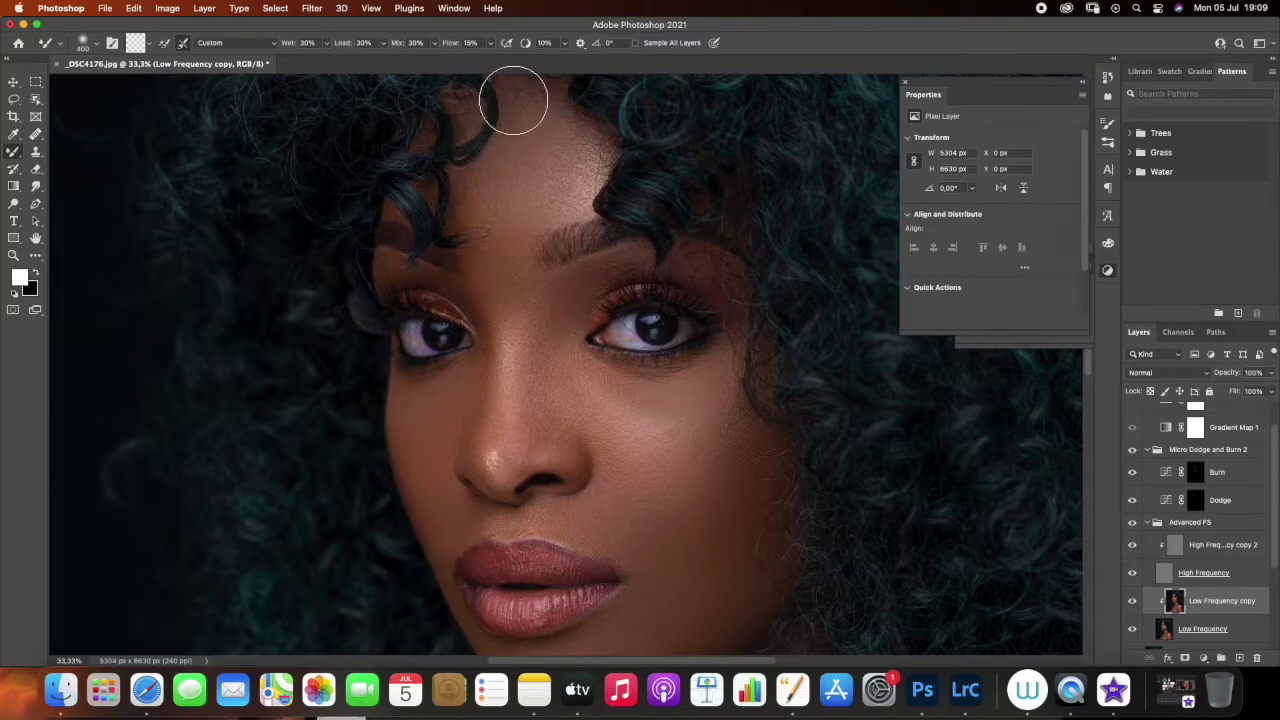
{"action": "mouse_move", "coordinate": [558, 125]}
{"action": "left_mouse_down"}
{"action": "mouse_move", "coordinate": [569, 170]}
{"action": "mouse_move", "coordinate": [574, 157]}
{"action": "mouse_move", "coordinate": [568, 185]}
{"action": "mouse_move", "coordinate": [578, 139]}
{"action": "mouse_move", "coordinate": [563, 190]}
{"action": "mouse_move", "coordinate": [578, 151]}
{"action": "mouse_move", "coordinate": [560, 188]}
{"action": "mouse_move", "coordinate": [578, 168]}
{"action": "mouse_move", "coordinate": [526, 101]}
{"action": "mouse_move", "coordinate": [480, 143]}
{"action": "left_mouse_up"}
{"action": "key", "text": "bracketleft"}
{"action": "key", "text": "bracketleft"}
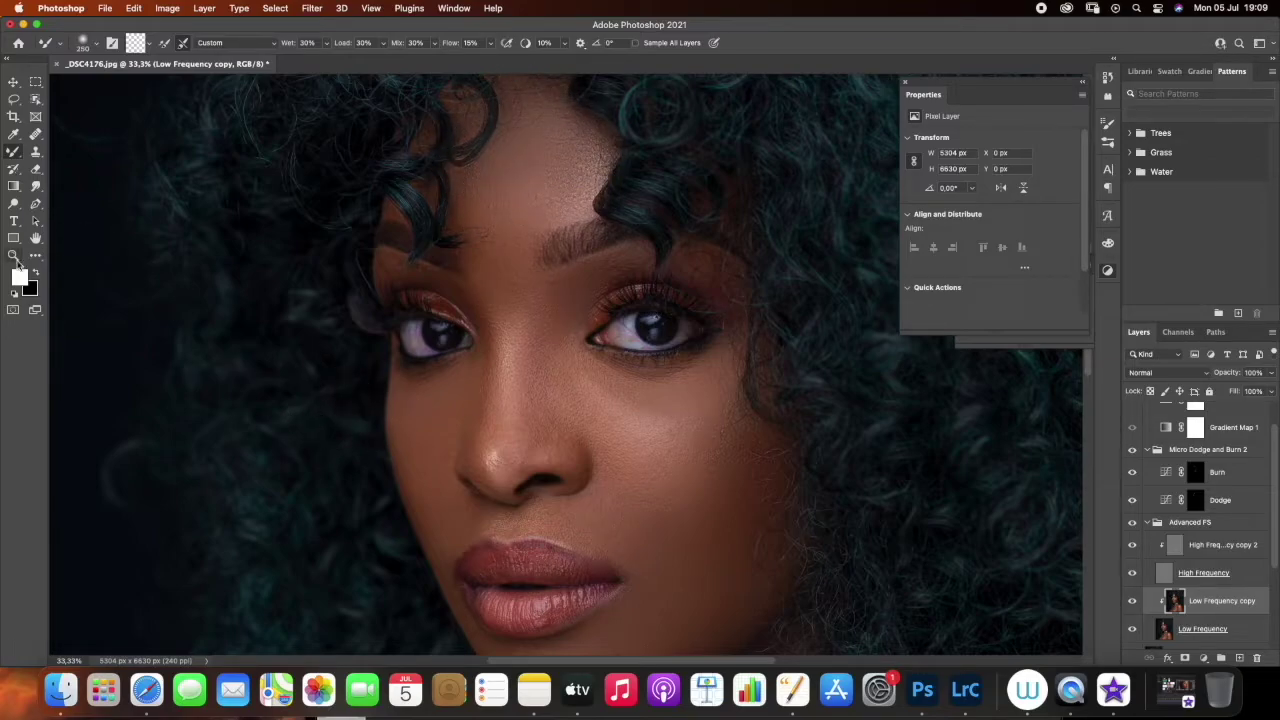
Blend the tones around the highlight and along the upper arm with the Mixer Brush on the Low Frequency copy
{"action": "right_click", "coordinate": [580, 414]}
{"action": "key", "text": "z"}
{"action": "right_click", "coordinate": [584, 354]}
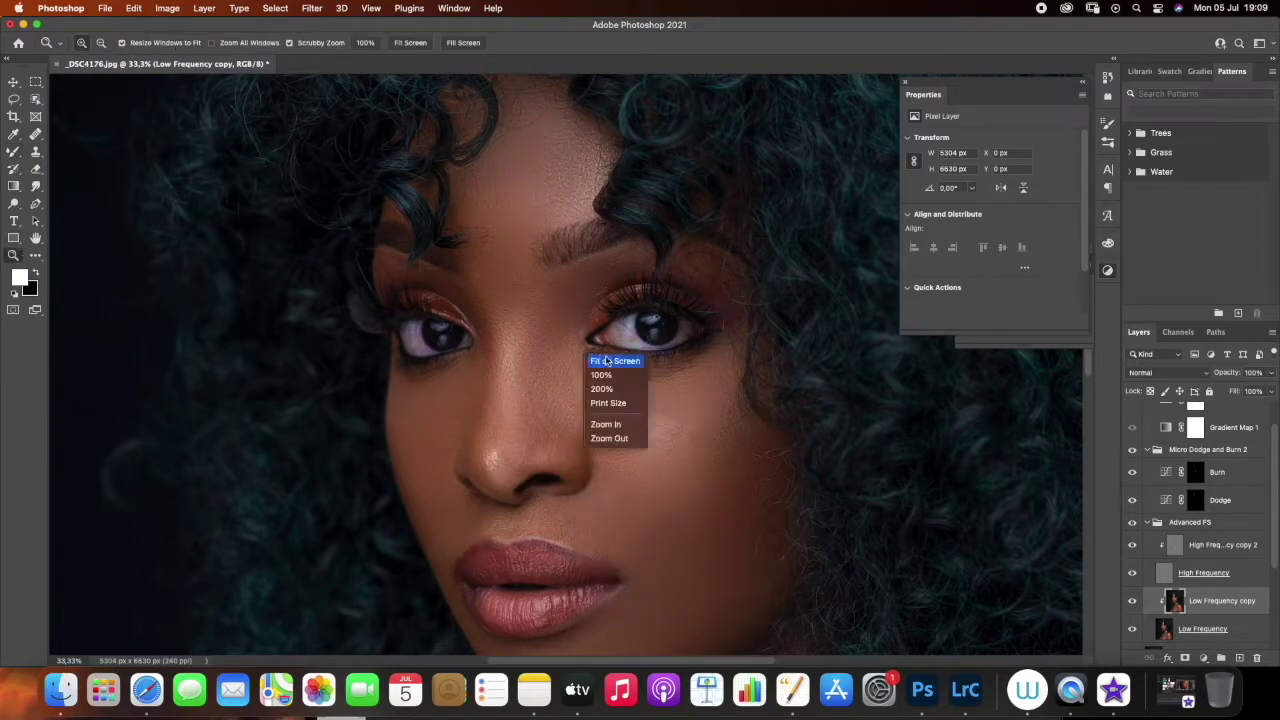
{"action": "left_click", "coordinate": [608, 359]}
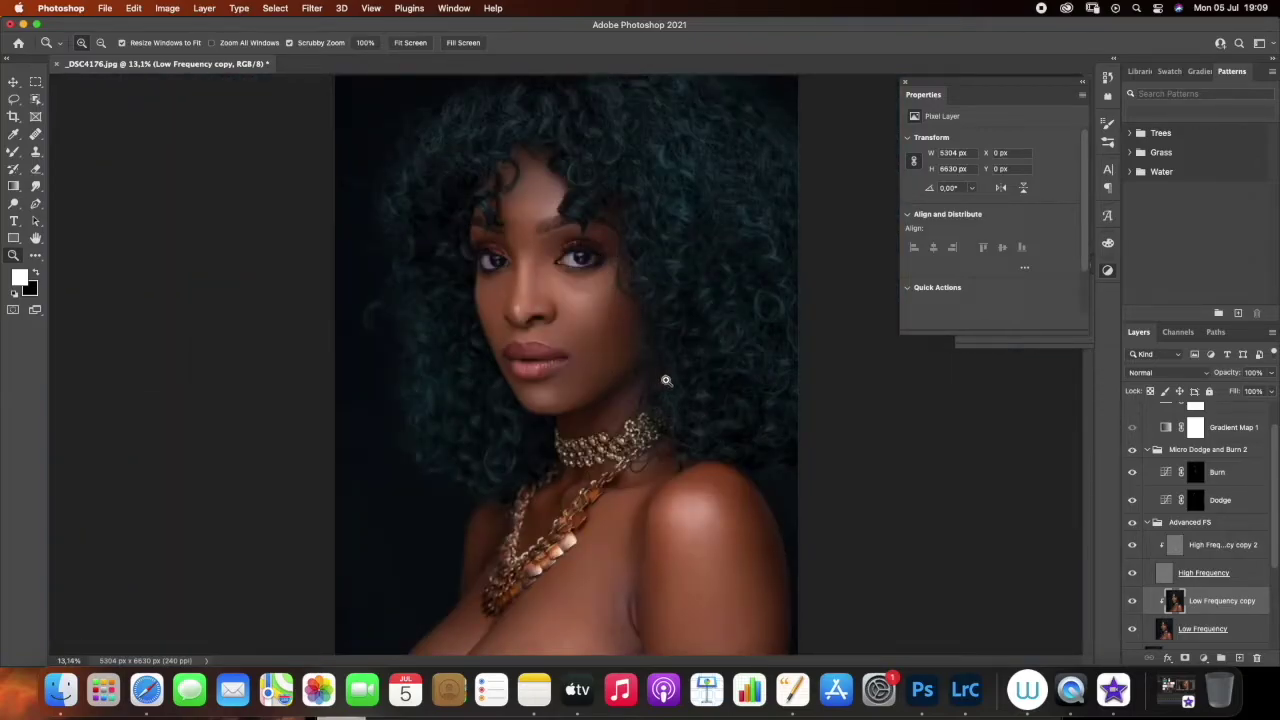
{"action": "left_click", "coordinate": [13, 152]}
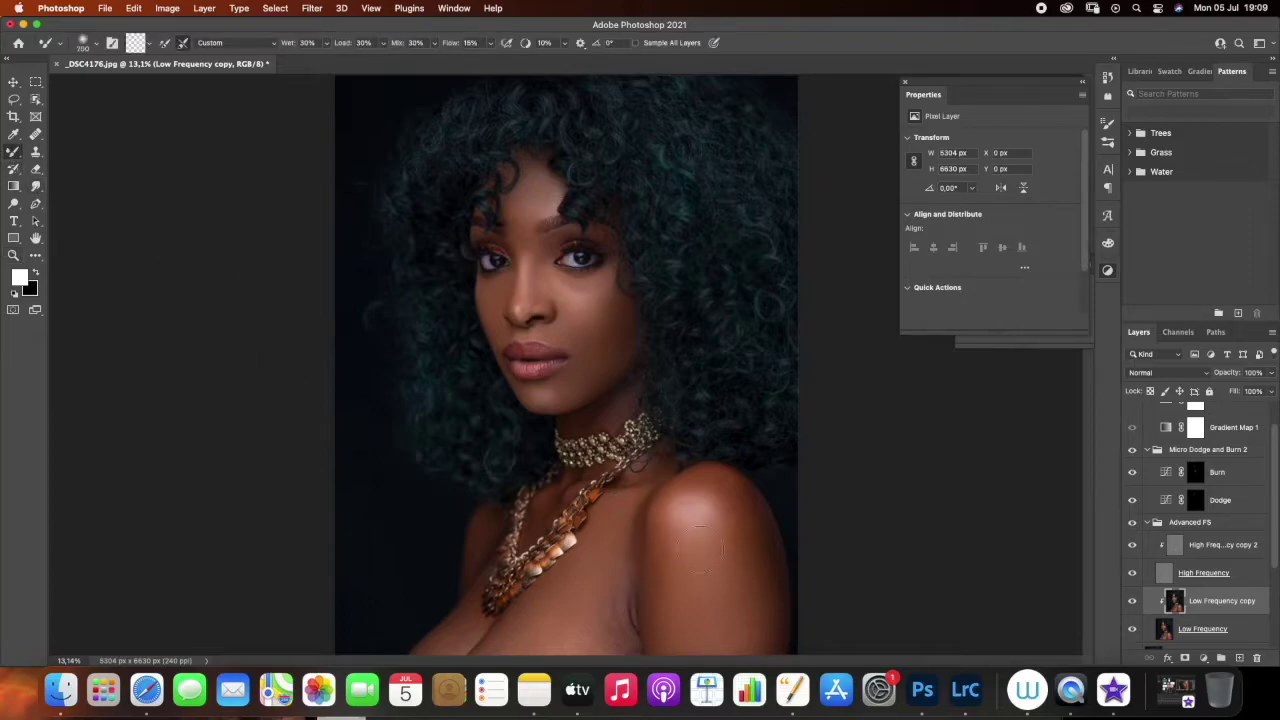
{"action": "key", "text": "["}
{"action": "left_click_drag", "start_coordinate": [730, 542], "coordinate": [751, 624]}
{"action": "key", "text": "bracketright"}
{"action": "key", "text": "bracketright"}
{"action": "left_click_drag", "start_coordinate": [737, 631], "coordinate": [737, 574]}
{"action": "key", "text": "bracketleft"}
{"action": "key", "text": "bracketleft"}
Smooth the skin tones across the chest with the Mixer Brush, resizing it for the narrower area at the chest's edge
{"action": "mouse_move", "coordinate": [544, 618]}
{"action": "left_mouse_down"}
{"action": "mouse_move", "coordinate": [586, 568]}
{"action": "mouse_move", "coordinate": [572, 618]}
{"action": "mouse_move", "coordinate": [567, 599]}
{"action": "mouse_move", "coordinate": [556, 618]}
{"action": "mouse_move", "coordinate": [585, 607]}
{"action": "mouse_move", "coordinate": [597, 617]}
{"action": "mouse_move", "coordinate": [604, 585]}
{"action": "mouse_move", "coordinate": [607, 629]}
{"action": "mouse_move", "coordinate": [604, 582]}
{"action": "mouse_move", "coordinate": [618, 648]}
{"action": "left_mouse_up"}
{"action": "key", "text": "bracketright"}
{"action": "key", "text": "bracketleft"}
{"action": "key", "text": "bracketleft"}
{"action": "key", "text": "bracketleft"}
{"action": "key", "text": "bracketleft"}
{"action": "mouse_move", "coordinate": [455, 623]}
{"action": "left_mouse_down"}
{"action": "mouse_move", "coordinate": [438, 641]}
{"action": "mouse_move", "coordinate": [462, 646]}
{"action": "left_mouse_up"}
{"action": "key", "text": "bracketright"}
{"action": "key", "text": "bracketright"}
{"action": "key", "text": "bracketright"}
Toggle the Low Frequency copy's visibility to compare the arm and chest before and after blending
{"action": "left_click", "coordinate": [1133, 601]}
{"action": "left_click", "coordinate": [1133, 601]}
{"action": "left_click", "coordinate": [1133, 601]}
{"action": "left_click", "coordinate": [1134, 602]}
{"action": "left_click", "coordinate": [1135, 603]}
{"action": "left_click", "coordinate": [1135, 603]}
{"action": "left_click", "coordinate": [1134, 602]}
{"action": "left_click", "coordinate": [1134, 602]}
Reduce the Mixer Brush to 250 px
{"action": "key", "text": "bracketleft"}
{"action": "key", "text": "bracketleft"}
{"action": "key", "text": "bracketleft"}
{"action": "key", "text": "bracketleft"}
{"action": "key", "text": "bracketleft"}
{"action": "key", "text": "["}
{"action": "key", "text": "["}
Review the portrait's skin with the frequency separation layers hidden and shown again
{"action": "left_click", "coordinate": [1132, 600]}
{"action": "left_click", "coordinate": [1132, 600]}
{"action": "left_click", "coordinate": [1132, 597]}
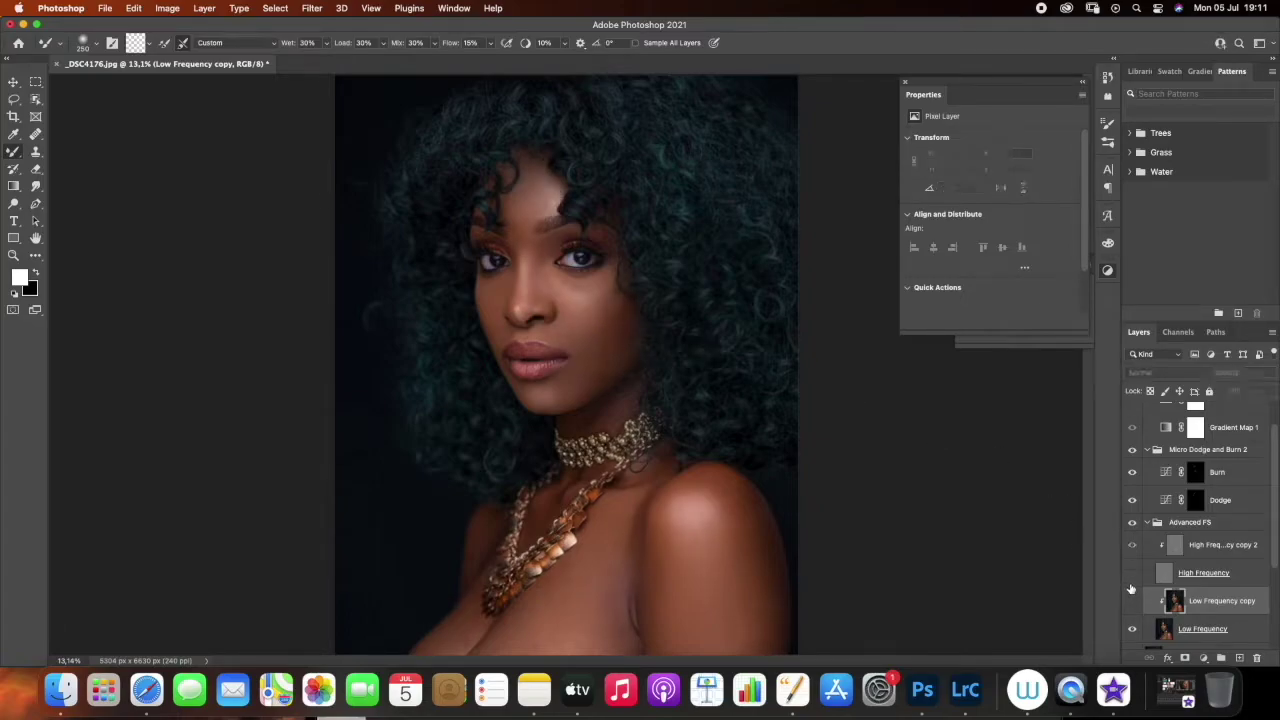
{"action": "left_click", "coordinate": [1132, 600]}
{"action": "left_click", "coordinate": [1132, 600]}
{"action": "left_click", "coordinate": [1132, 600]}
{"action": "left_click", "coordinate": [1132, 600]}
{"action": "left_click", "coordinate": [1132, 600]}
Set the Eraser's flow to 9%, and return to the Mixer Brush at 150 px and 8% flow
{"action": "left_click", "coordinate": [35, 169]}
{"action": "mouse_move", "coordinate": [337, 63]}
{"action": "left_mouse_down"}
{"action": "mouse_move", "coordinate": [337, 45]}
{"action": "mouse_move", "coordinate": [389, 67]}
{"action": "mouse_move", "coordinate": [279, 74]}
{"action": "mouse_move", "coordinate": [281, 60]}
{"action": "left_mouse_up"}
{"action": "left_click", "coordinate": [334, 43]}
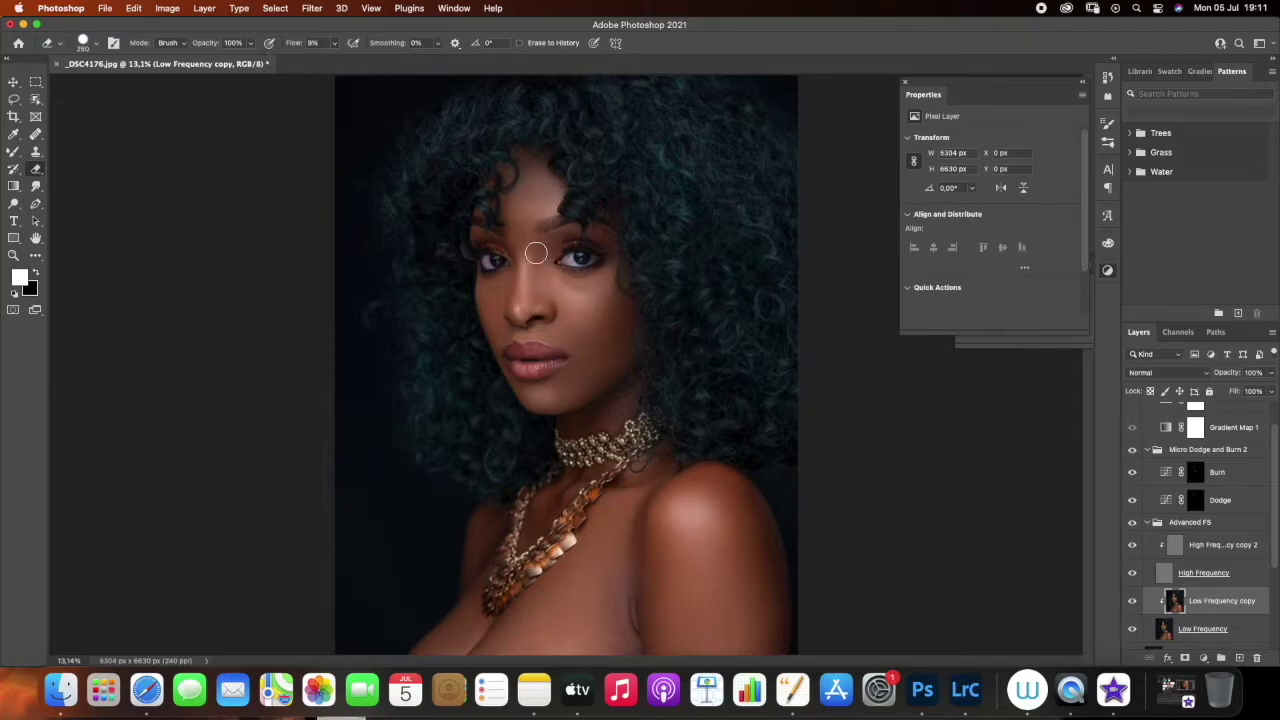
{"action": "left_click", "coordinate": [16, 152]}
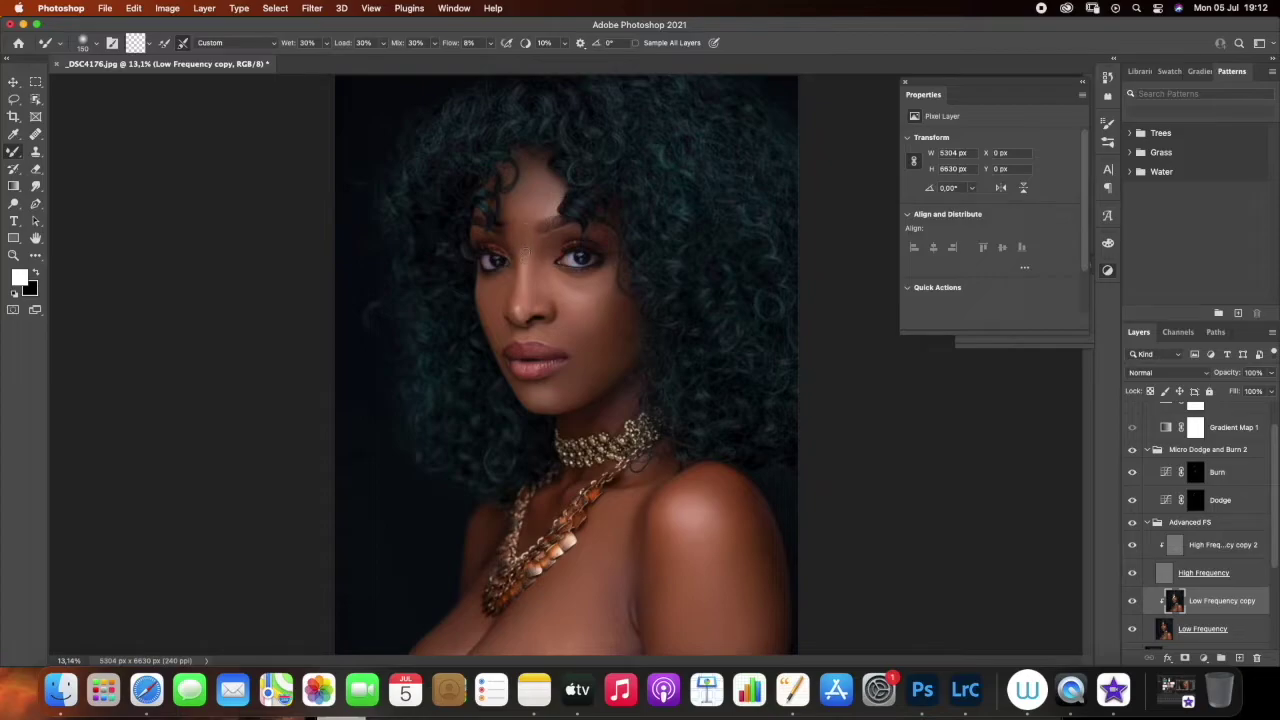
Compare the portrait with and without the smoothing on the Low Frequency copy
{"action": "left_click", "coordinate": [1132, 601]}
{"action": "left_click", "coordinate": [1132, 600]}
{"action": "left_click", "coordinate": [1133, 599]}
{"action": "left_click", "coordinate": [1133, 598]}
Collapse the Advanced FS group and isolate Layer 1 repeatedly to compare the initial image with the retouched portrait
{"action": "left_click", "coordinate": [1180, 530]}
{"action": "left_click", "coordinate": [1150, 523]}
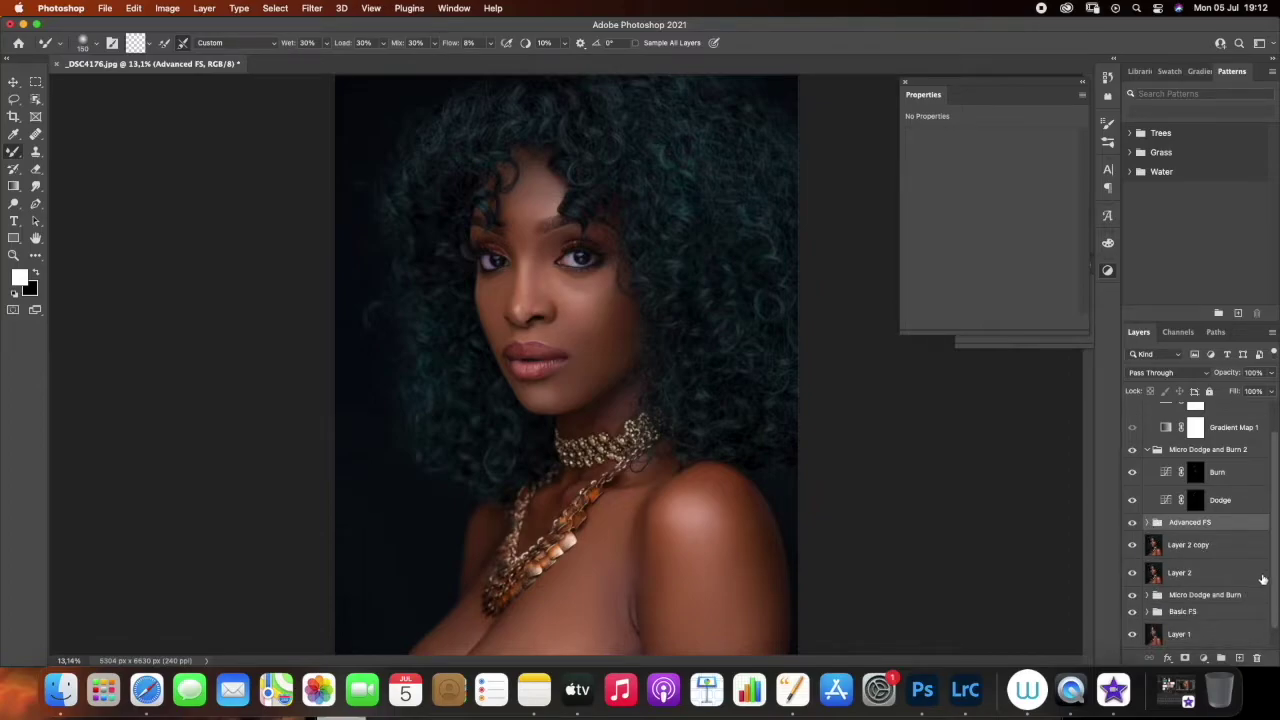
{"action": "scroll", "coordinate": [1272, 580], "scroll_direction": "down", "scroll_amount": 1}
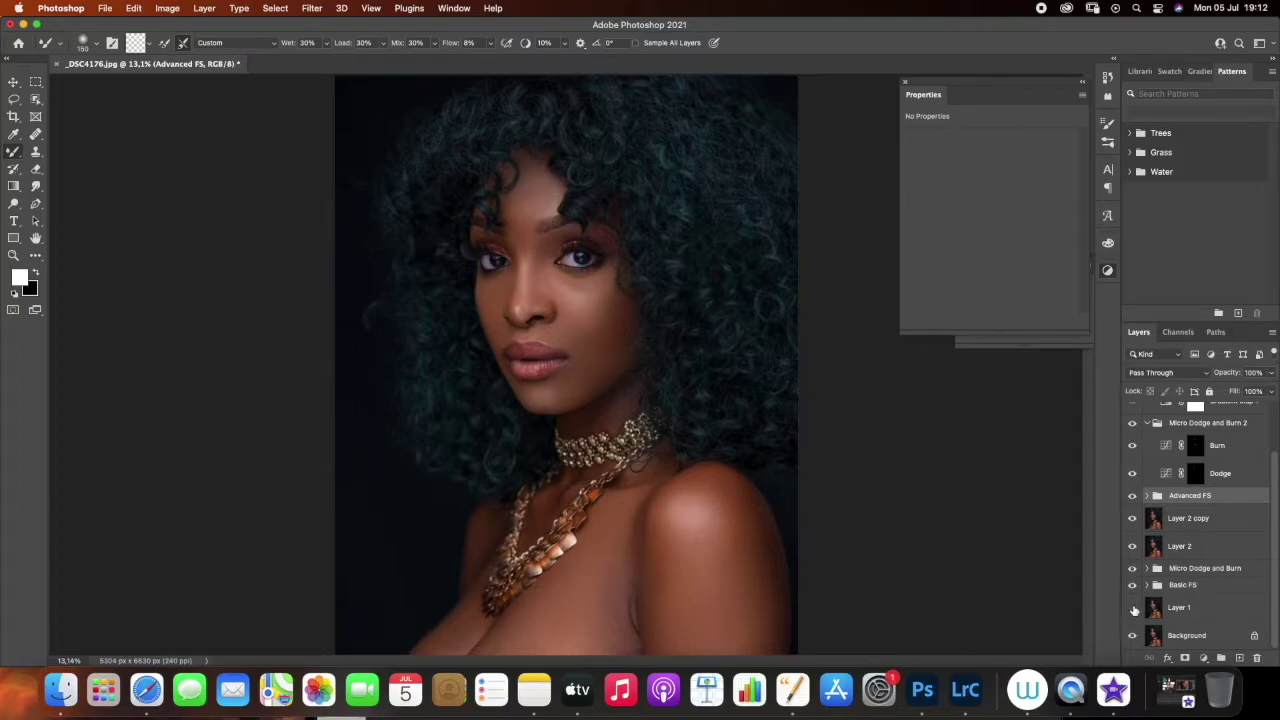
{"action": "left_click", "coordinate": [1132, 608], "text": "alt"}
{"action": "left_click", "coordinate": [1132, 608], "text": "alt"}
{"action": "left_click", "coordinate": [1132, 608], "text": "alt"}
{"action": "left_click", "coordinate": [1133, 609], "text": "alt"}
Lower the opacity of the Low Frequency copy in the Advanced FS group to 85%
{"action": "left_click_drag", "start_coordinate": [1270, 492], "coordinate": [1266, 446]}
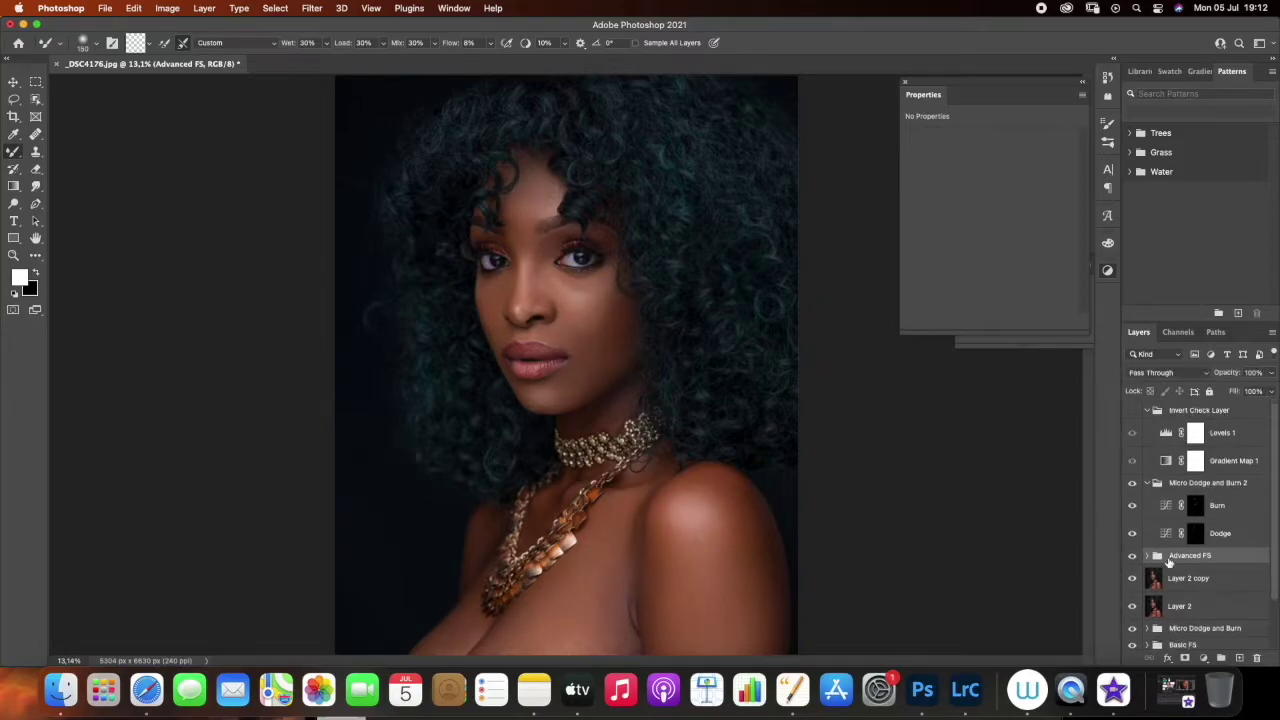
{"action": "left_click", "coordinate": [1146, 556]}
{"action": "left_click", "coordinate": [1234, 634]}
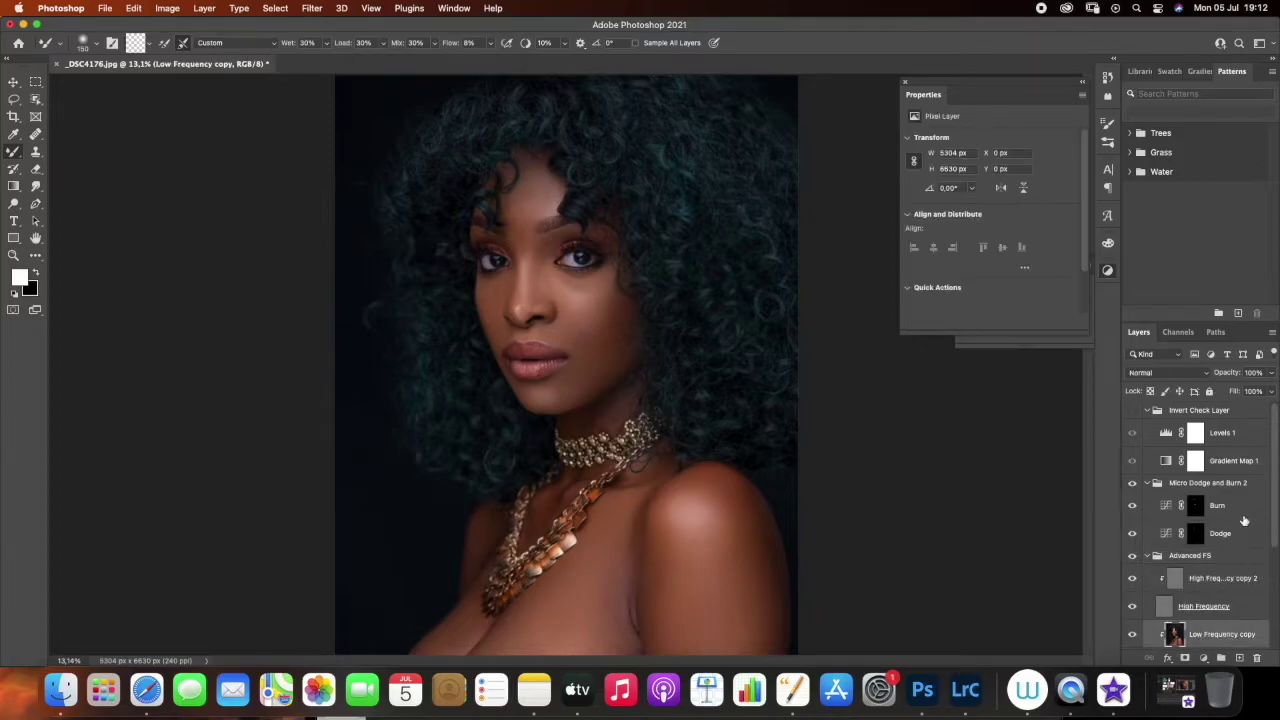
{"action": "left_click", "coordinate": [1271, 372]}
{"action": "left_click_drag", "start_coordinate": [1270, 392], "coordinate": [1260, 392]}
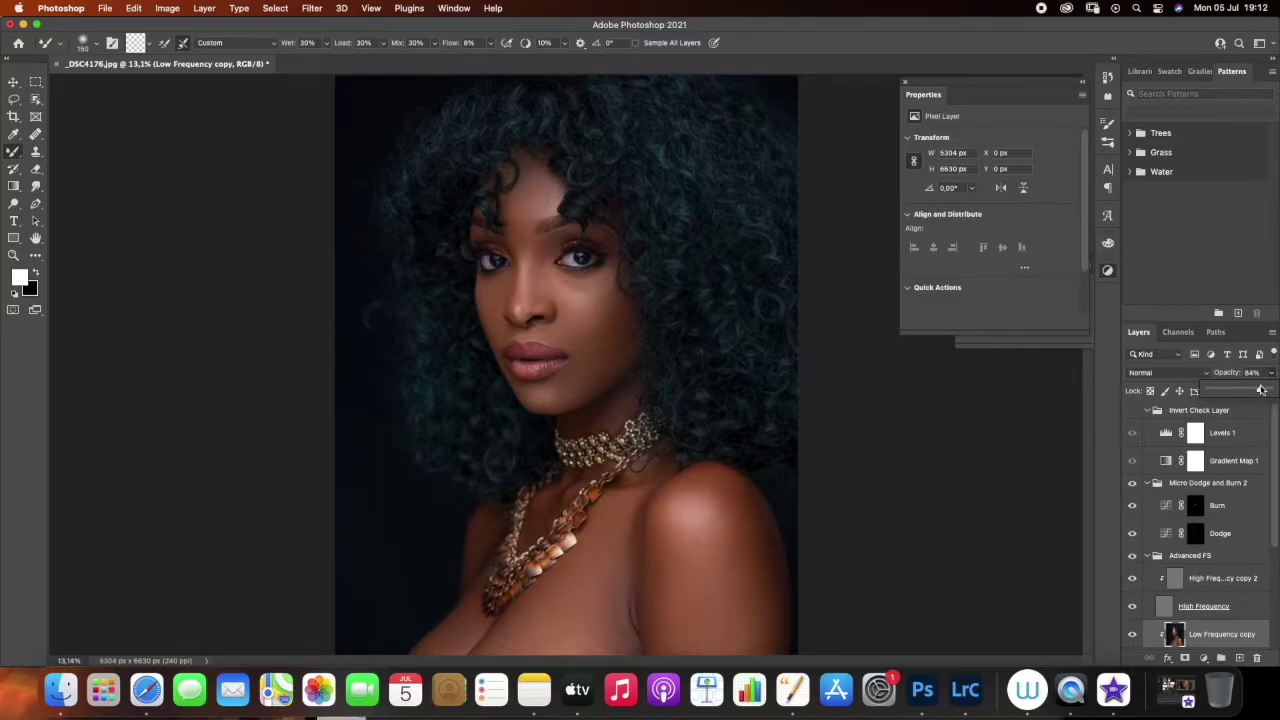
Compare the full retouch at the lowered opacity against Layer 1 alone
{"action": "scroll", "coordinate": [1210, 550], "scroll_direction": "down", "scroll_amount": 4}
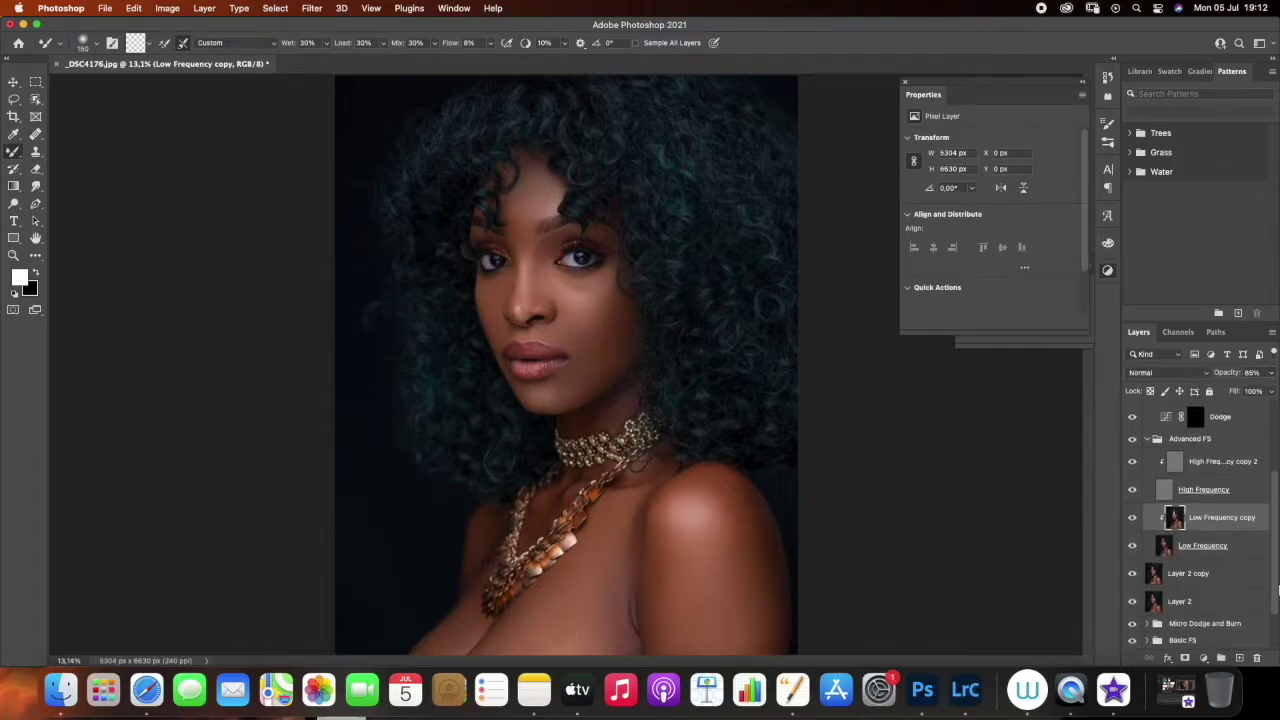
{"action": "left_click", "coordinate": [1133, 611], "text": "alt"}
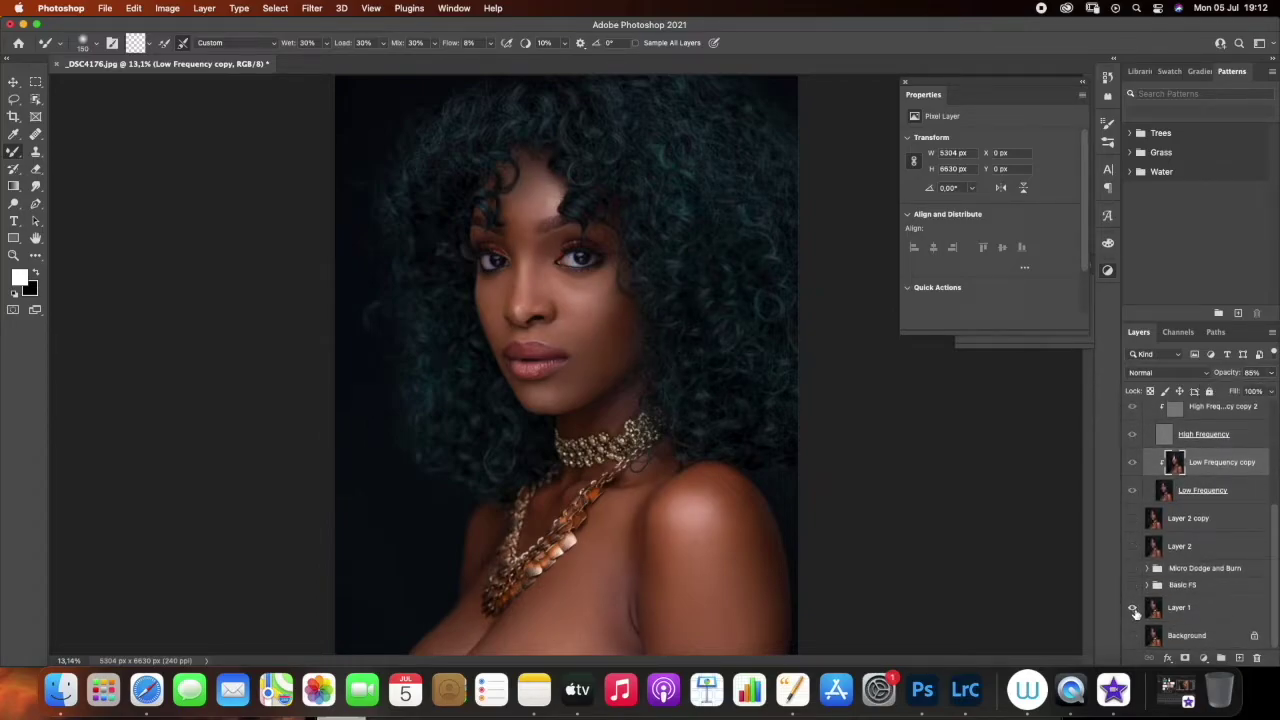
{"action": "left_click", "coordinate": [1133, 609], "text": "alt"}
{"action": "left_click", "coordinate": [1133, 611], "text": "alt"}
{"action": "left_click", "coordinate": [1133, 609], "text": "alt"}
{"action": "left_click", "coordinate": [1133, 609], "text": "alt"}
{"action": "left_click", "coordinate": [1134, 609], "text": "alt"}
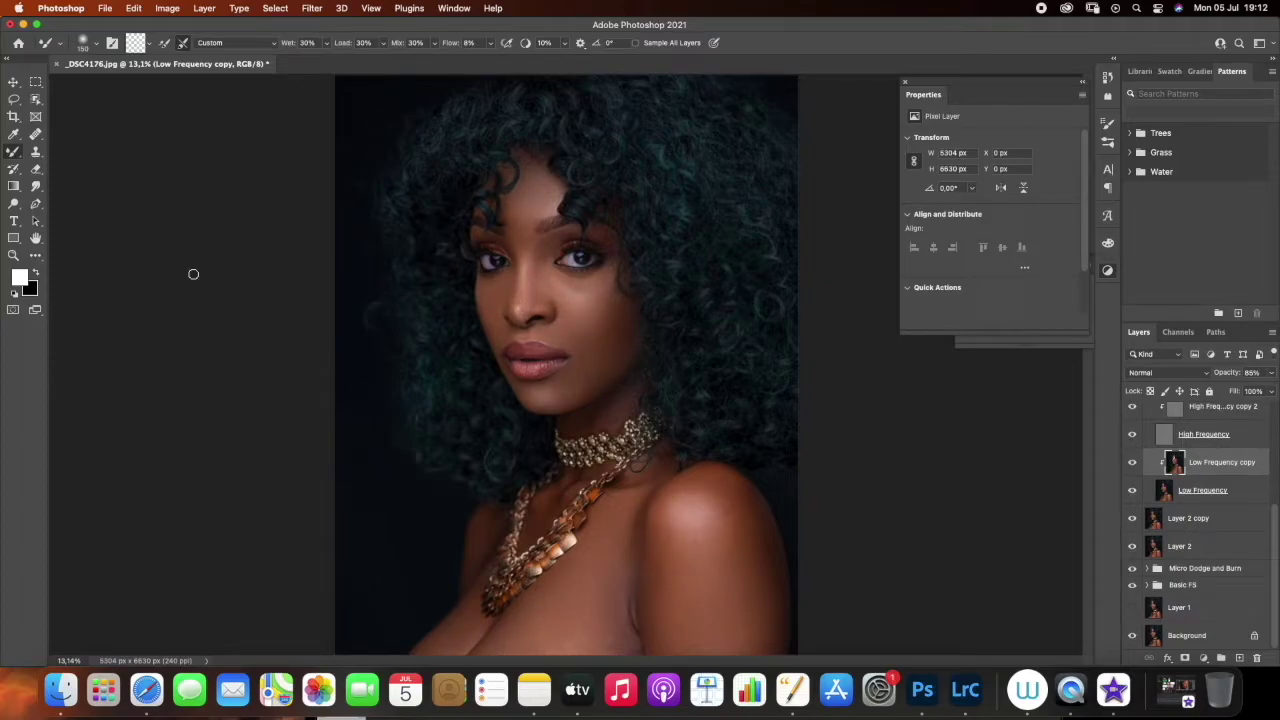
Select High Frequency copy 2, choose the Clone Stamp and set the layer's blend mode to Linear Light
{"action": "left_click", "coordinate": [13, 255]}
{"action": "left_click", "coordinate": [529, 301]}
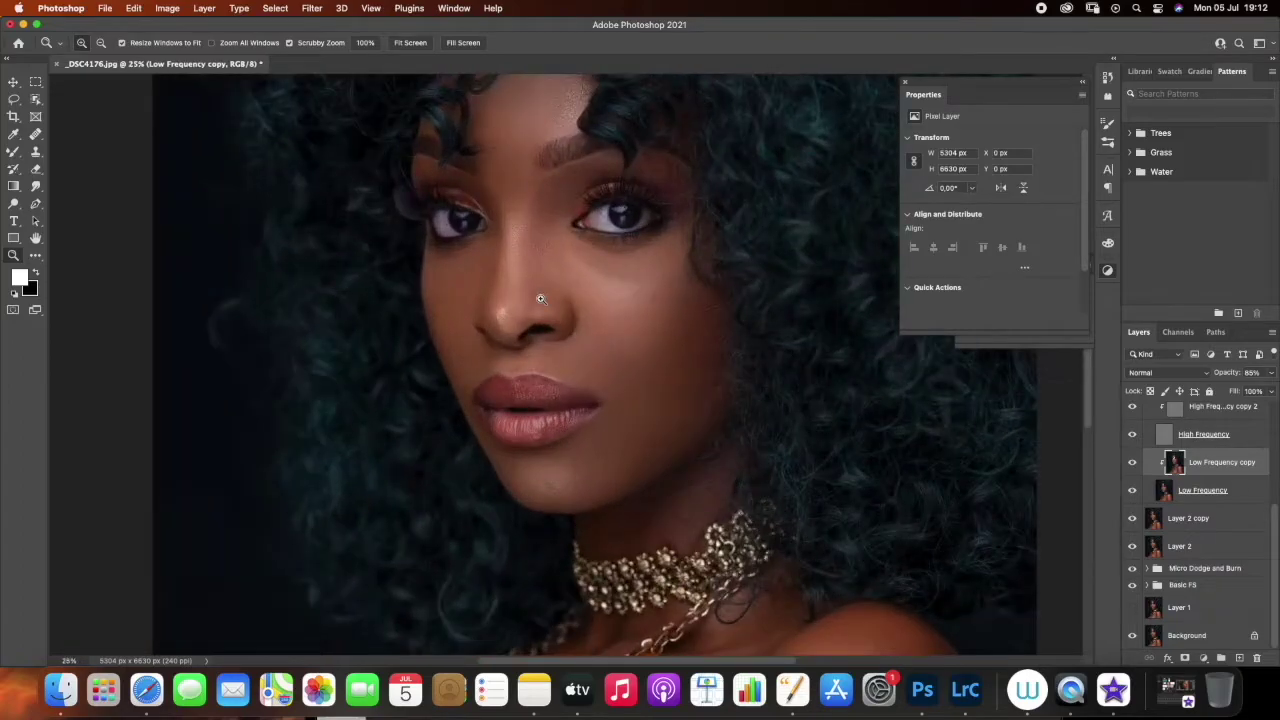
{"action": "left_click", "coordinate": [529, 301]}
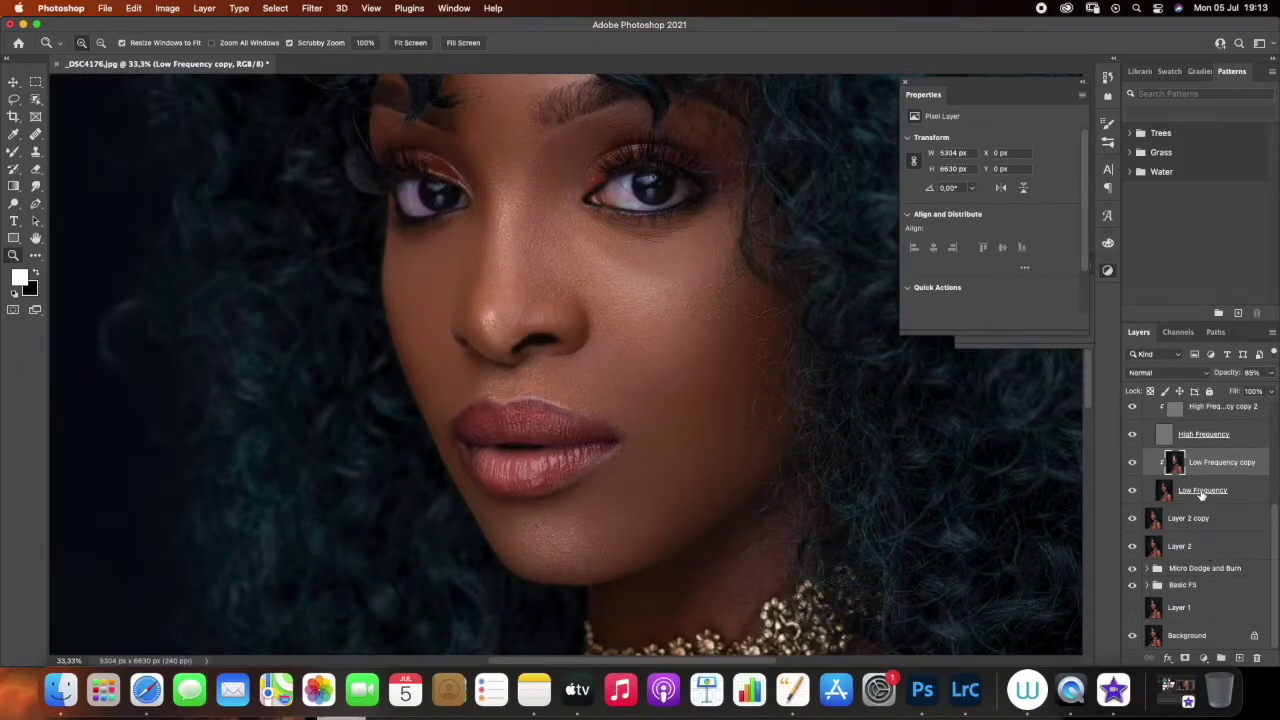
{"action": "left_click_drag", "start_coordinate": [1274, 533], "coordinate": [1264, 488]}
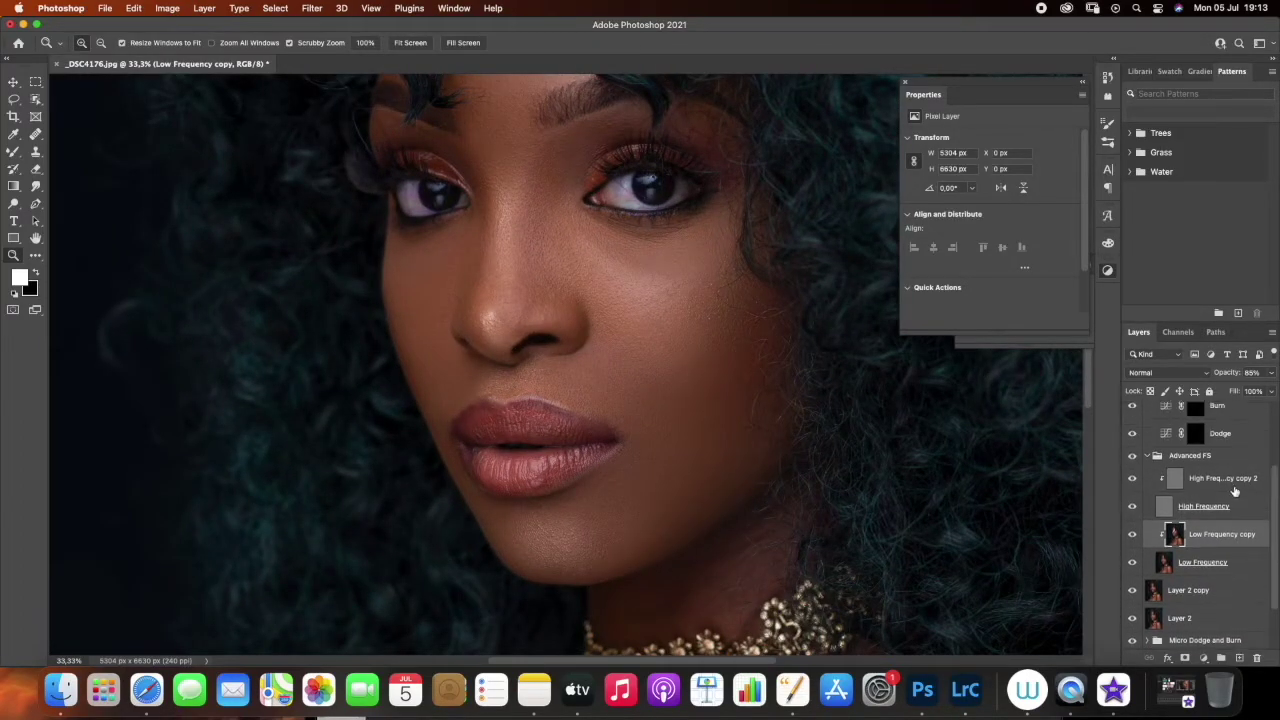
{"action": "left_click", "coordinate": [1228, 480]}
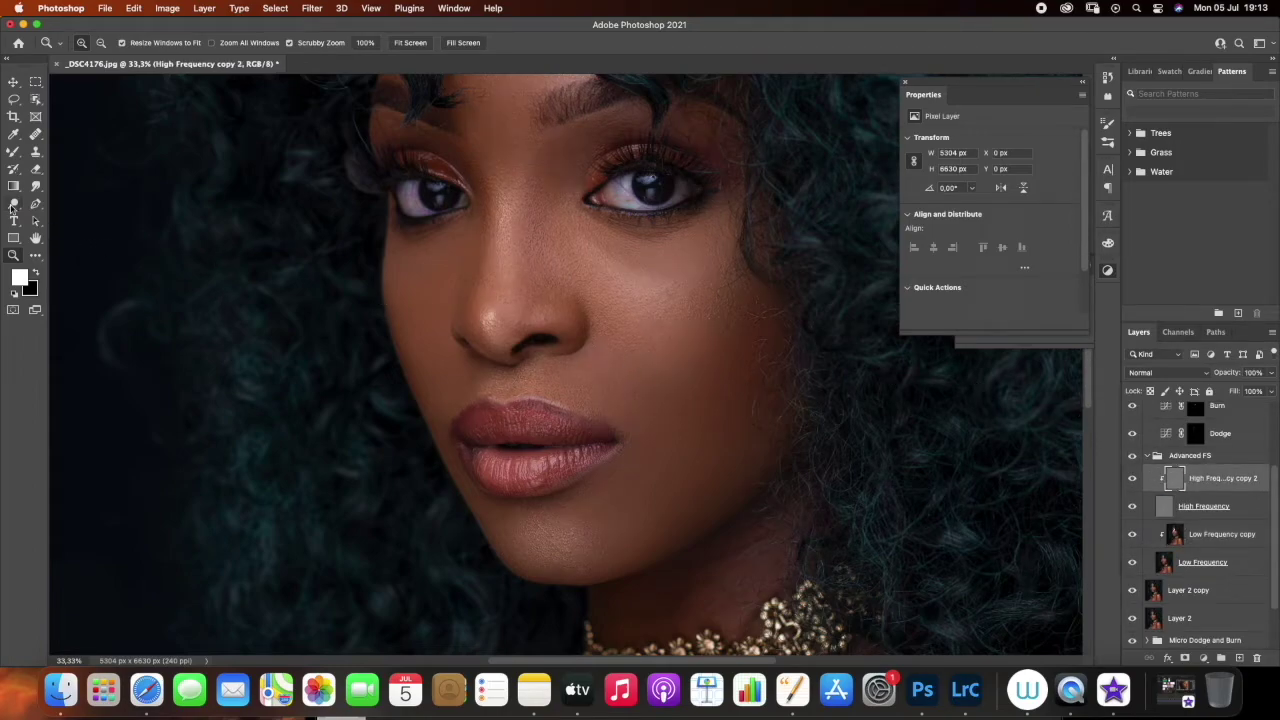
{"action": "left_click", "coordinate": [35, 151]}
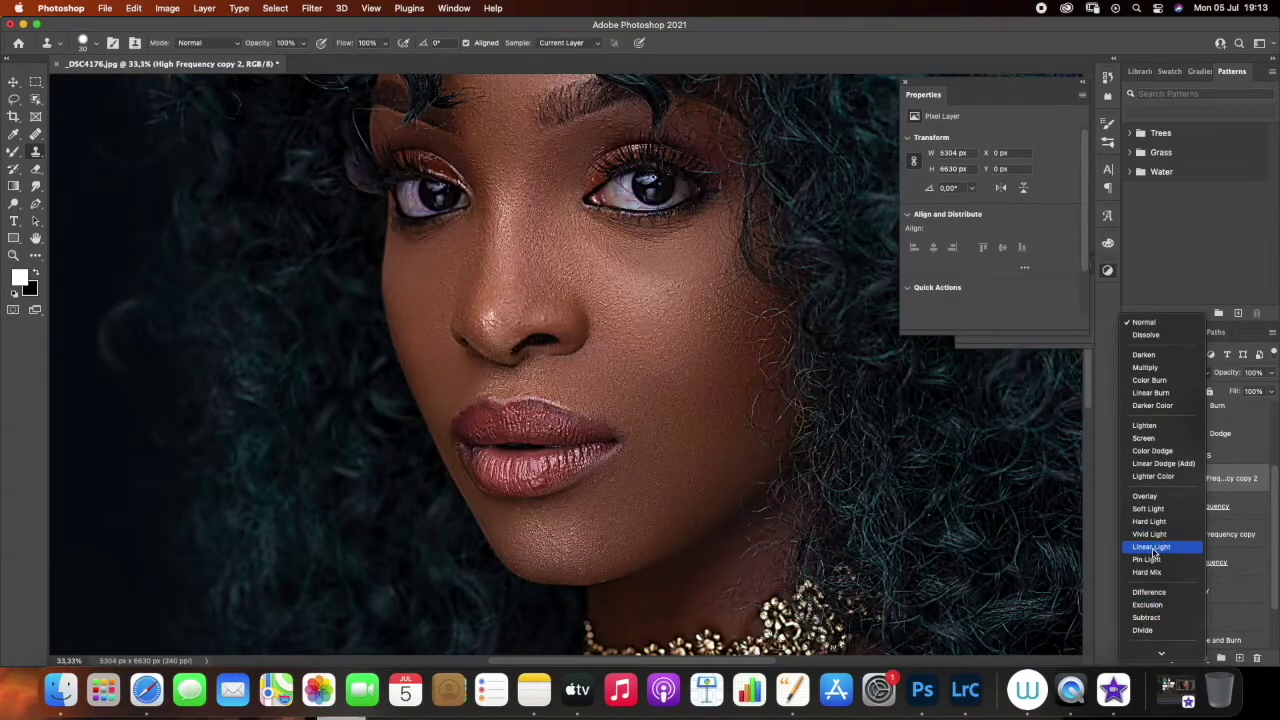
{"action": "left_click", "coordinate": [1150, 547]}
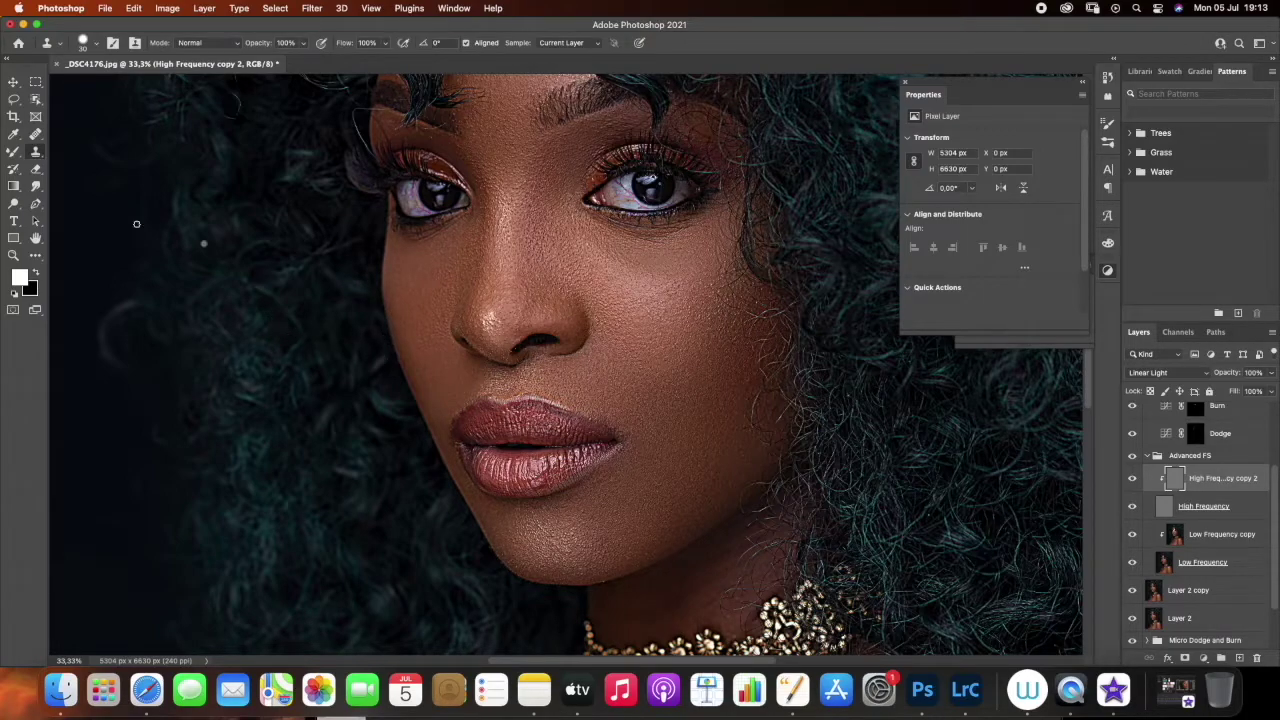
Examine the exaggerated texture around the nose and lips at 100%, and restore the layer's blend mode to Normal
{"action": "key", "text": "z"}
{"action": "right_click", "coordinate": [512, 373]}
{"action": "left_click", "coordinate": [525, 378]}
{"action": "left_click_drag", "start_coordinate": [532, 323], "coordinate": [557, 339]}
{"action": "left_click", "coordinate": [1150, 374]}
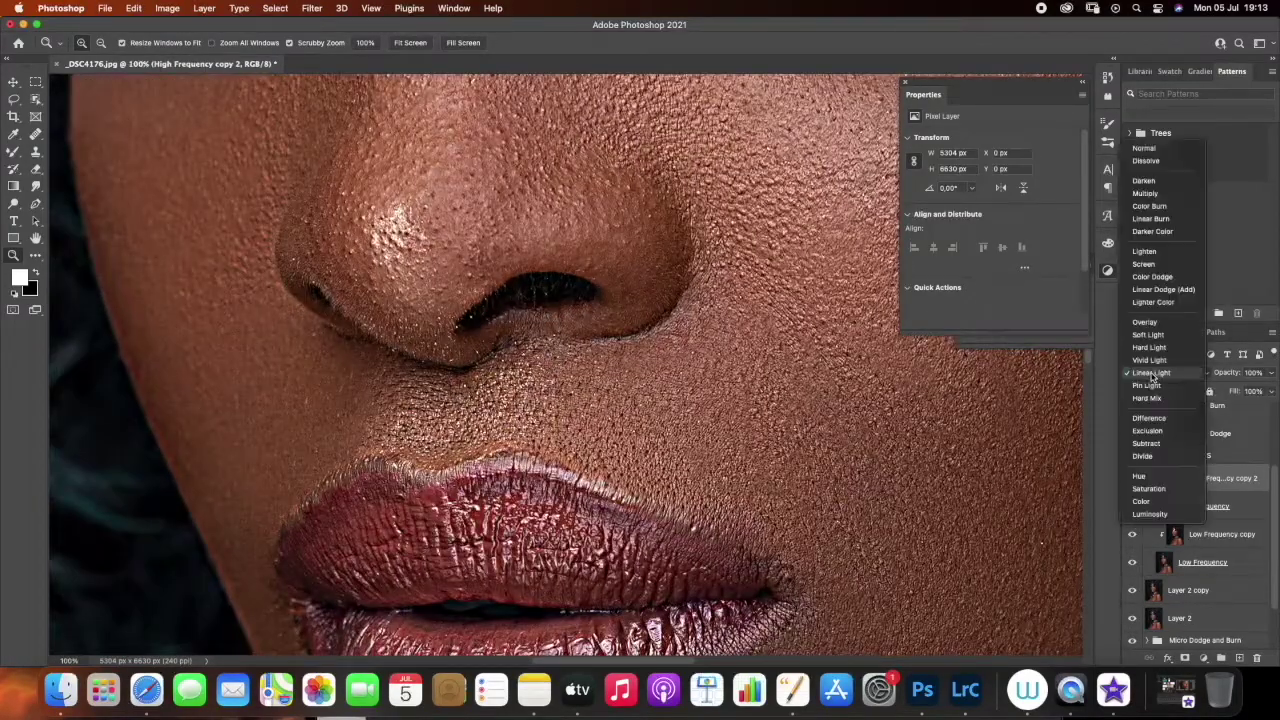
{"action": "left_click", "coordinate": [1145, 148]}
{"action": "key", "text": "super+0"}
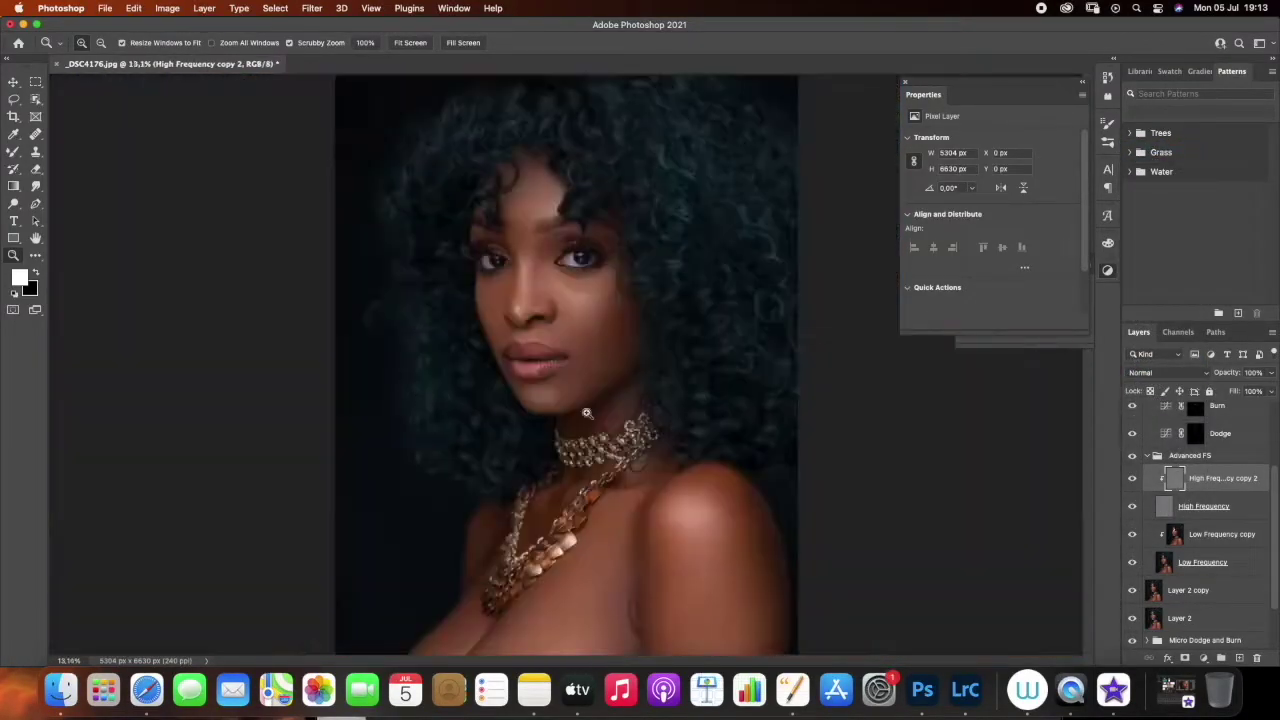
Compare the face's texture with High Frequency copy 2 hidden and shown
{"action": "left_click", "coordinate": [1133, 480]}
{"action": "left_click_drag", "start_coordinate": [521, 340], "coordinate": [605, 347]}
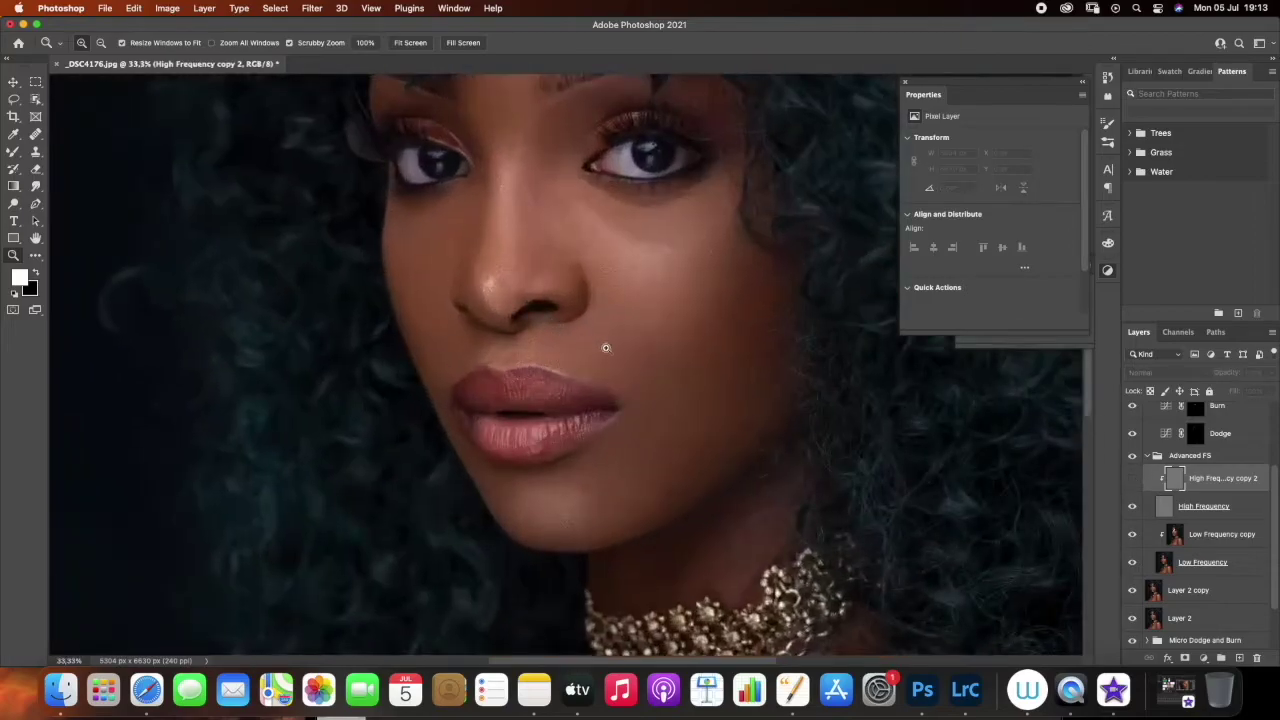
{"action": "left_click", "coordinate": [1133, 480]}
Add a new layer above the Advanced FS group and start removing the nostril hairs with the Healing Brush
{"action": "left_click", "coordinate": [549, 320]}
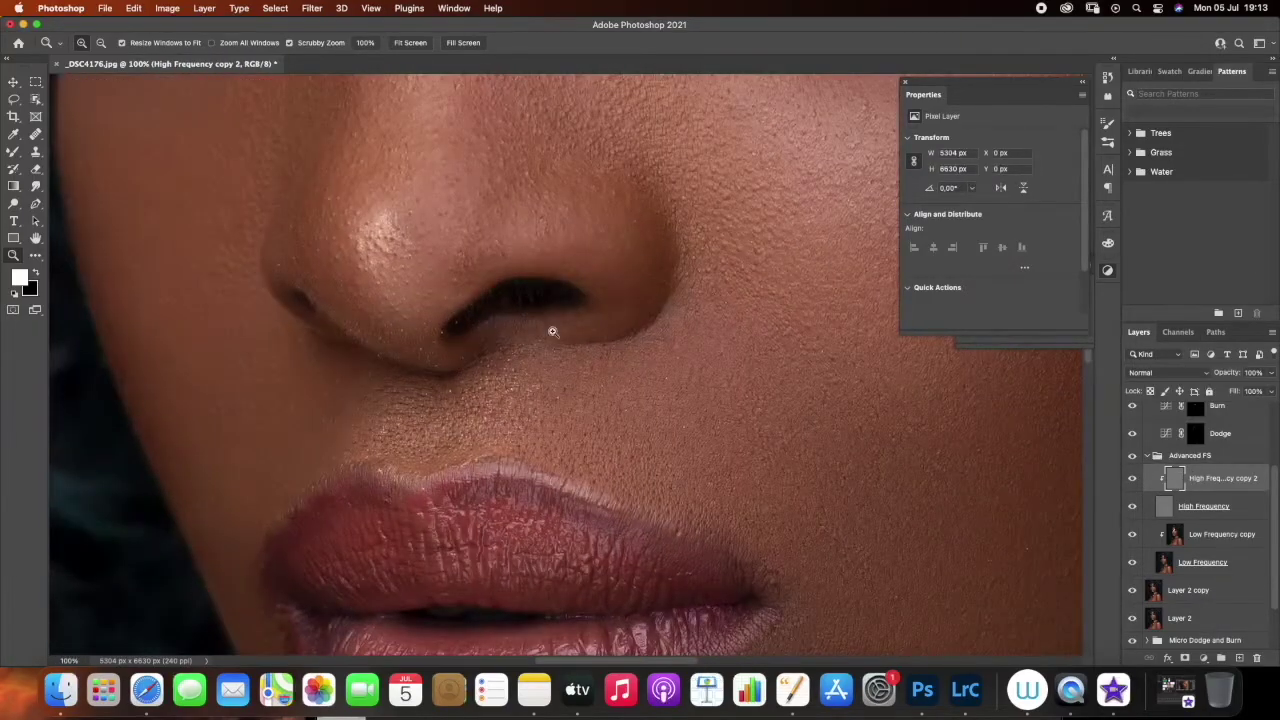
{"action": "left_click", "coordinate": [551, 330]}
{"action": "left_click", "coordinate": [1162, 456]}
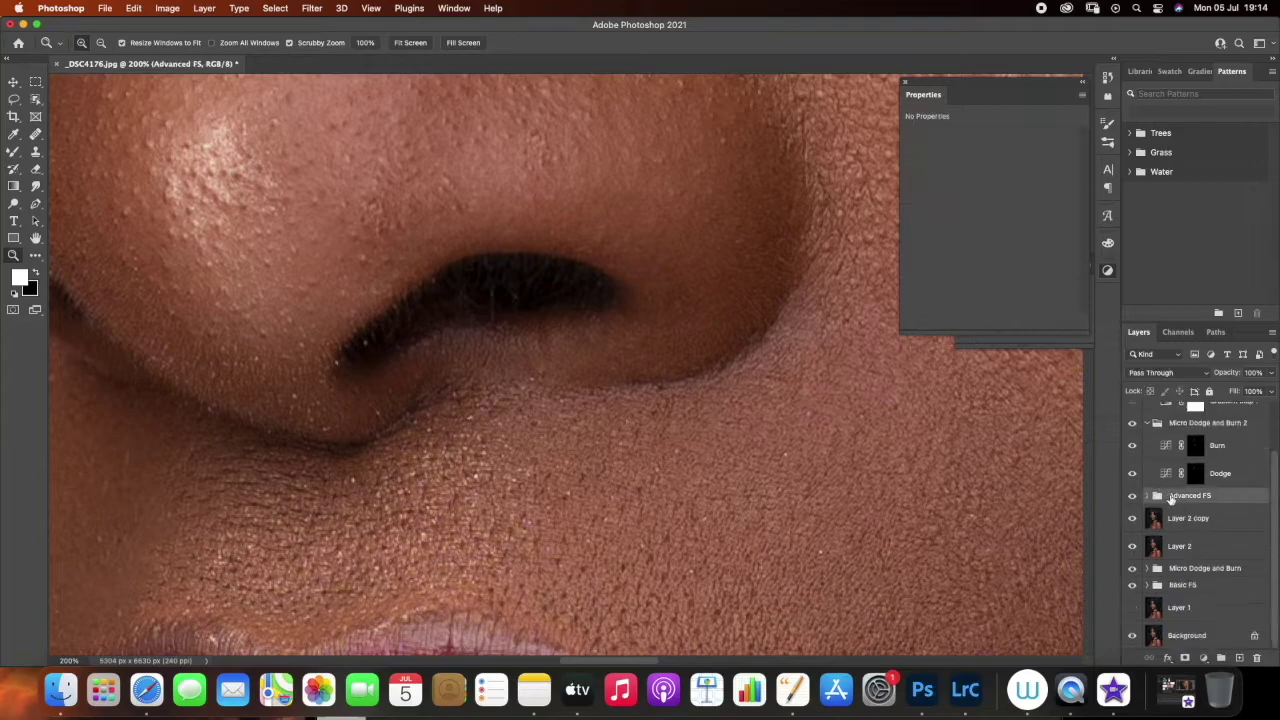
{"action": "left_click", "coordinate": [1240, 658]}
{"action": "key", "text": "j"}
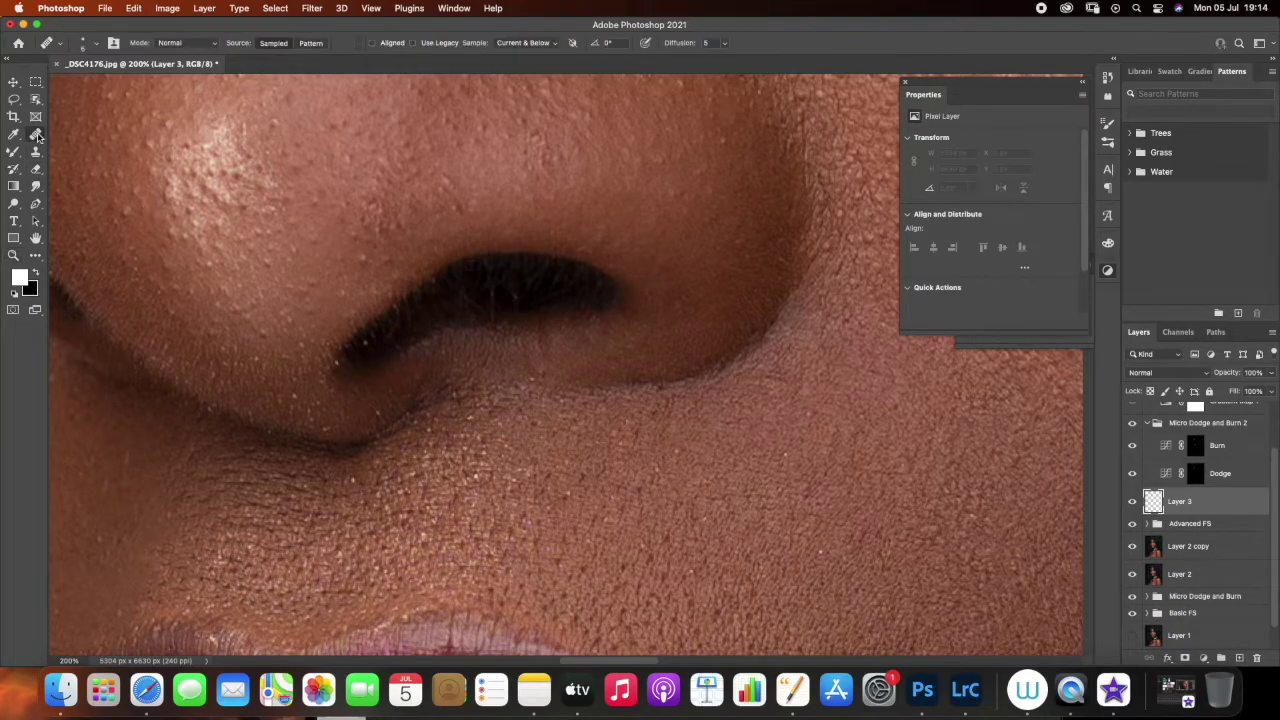
{"action": "mouse_move", "coordinate": [516, 297]}
{"action": "left_mouse_down"}
{"action": "mouse_move", "coordinate": [402, 349]}
{"action": "mouse_move", "coordinate": [360, 339]}
{"action": "mouse_move", "coordinate": [353, 354]}
{"action": "mouse_move", "coordinate": [366, 362]}
{"action": "mouse_move", "coordinate": [372, 334]}
{"action": "mouse_move", "coordinate": [375, 347]}
{"action": "mouse_move", "coordinate": [399, 315]}
{"action": "mouse_move", "coordinate": [381, 338]}
{"action": "mouse_move", "coordinate": [388, 328]}
{"action": "mouse_move", "coordinate": [401, 346]}
{"action": "mouse_move", "coordinate": [391, 342]}
{"action": "mouse_move", "coordinate": [426, 291]}
{"action": "left_mouse_up"}
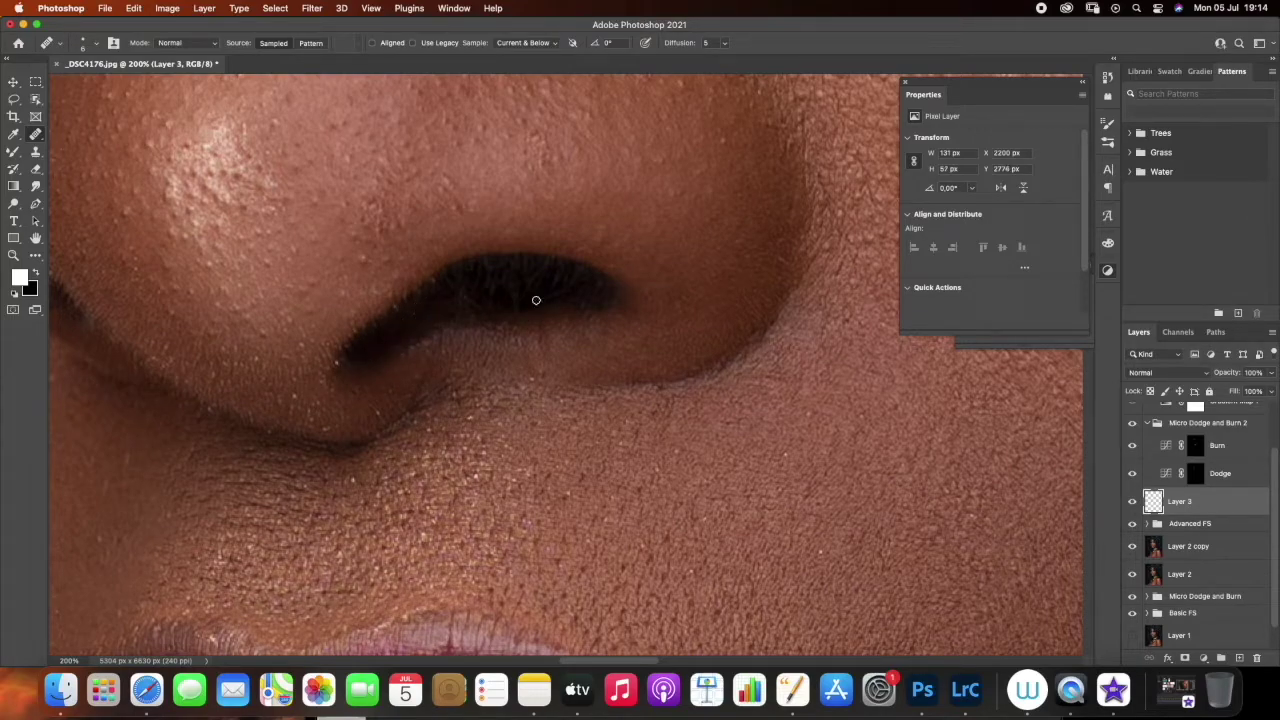
Heal the hairs inside the near nostril and along its upper and inner rim, sampling nearby dark areas
{"action": "left_click_drag", "start_coordinate": [523, 300], "coordinate": [490, 311]}
{"action": "left_click", "coordinate": [440, 305], "text": "alt"}
{"action": "mouse_move", "coordinate": [468, 287]}
{"action": "left_mouse_down"}
{"action": "mouse_move", "coordinate": [516, 264]}
{"action": "mouse_move", "coordinate": [483, 269]}
{"action": "mouse_move", "coordinate": [551, 260]}
{"action": "left_mouse_up"}
{"action": "left_click", "coordinate": [517, 296], "text": "alt"}
{"action": "left_click", "coordinate": [543, 286], "text": "alt"}
{"action": "left_click_drag", "start_coordinate": [394, 309], "coordinate": [337, 371]}
{"action": "mouse_move", "coordinate": [572, 301]}
{"action": "left_mouse_down"}
{"action": "mouse_move", "coordinate": [583, 297]}
{"action": "mouse_move", "coordinate": [556, 292]}
{"action": "mouse_move", "coordinate": [604, 283]}
{"action": "left_mouse_up"}
{"action": "left_click", "coordinate": [533, 247]}
Heal the remaining hairs in the near nostril and clean up around the far nostril
{"action": "left_click", "coordinate": [387, 327], "text": "alt"}
{"action": "left_click_drag", "start_coordinate": [406, 307], "coordinate": [420, 294]}
{"action": "left_click", "coordinate": [415, 295]}
{"action": "left_click", "coordinate": [519, 306], "text": "alt"}
{"action": "mouse_move", "coordinate": [531, 299]}
{"action": "left_mouse_down"}
{"action": "mouse_move", "coordinate": [521, 305]}
{"action": "mouse_move", "coordinate": [540, 279]}
{"action": "mouse_move", "coordinate": [525, 277]}
{"action": "mouse_move", "coordinate": [527, 301]}
{"action": "mouse_move", "coordinate": [557, 278]}
{"action": "mouse_move", "coordinate": [517, 297]}
{"action": "left_mouse_up"}
{"action": "left_click", "coordinate": [536, 299]}
{"action": "left_click", "coordinate": [554, 280]}
{"action": "left_click_drag", "start_coordinate": [226, 398], "coordinate": [567, 350]}
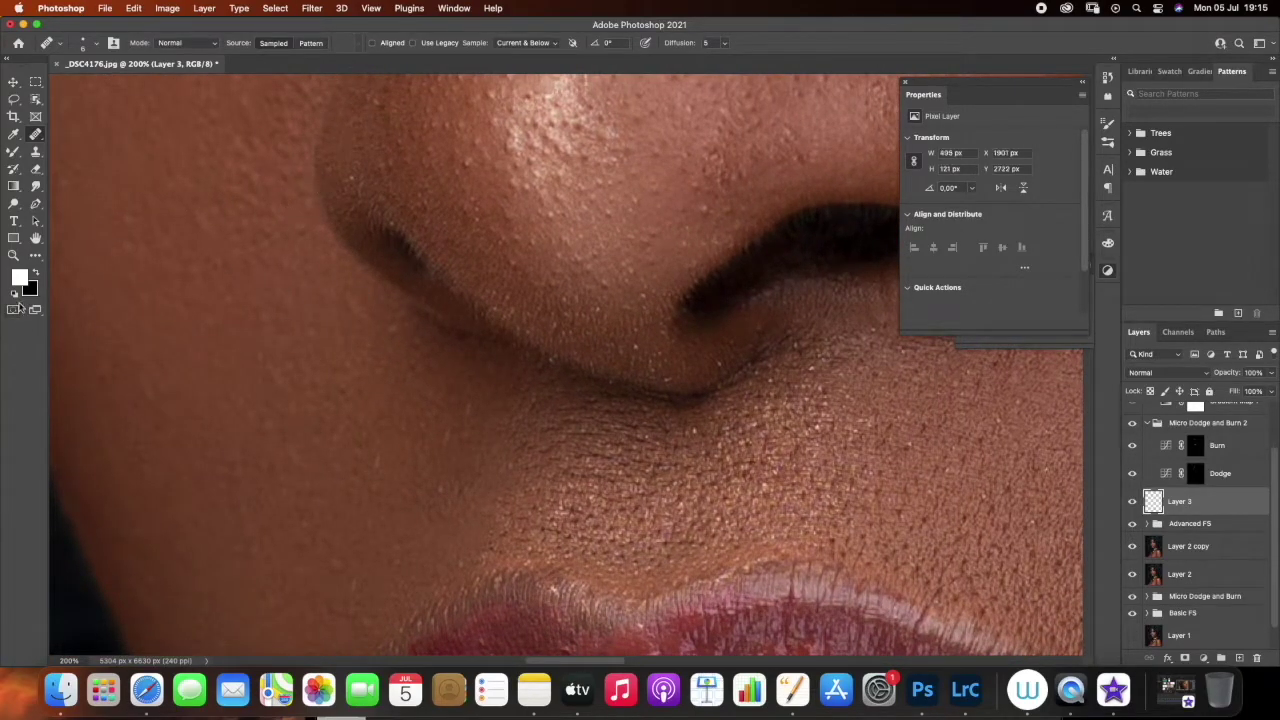
Toggle the Advanced FS group's visibility to compare the nose, mouth and cheek before and after
{"action": "key", "text": "z"}
{"action": "key", "text": "super+0"}
{"action": "left_click_drag", "start_coordinate": [566, 340], "coordinate": [1097, 480]}
{"action": "left_click", "coordinate": [1133, 524]}
{"action": "left_click", "coordinate": [1133, 524]}
{"action": "left_click", "coordinate": [1133, 524]}
{"action": "left_click", "coordinate": [1133, 524]}
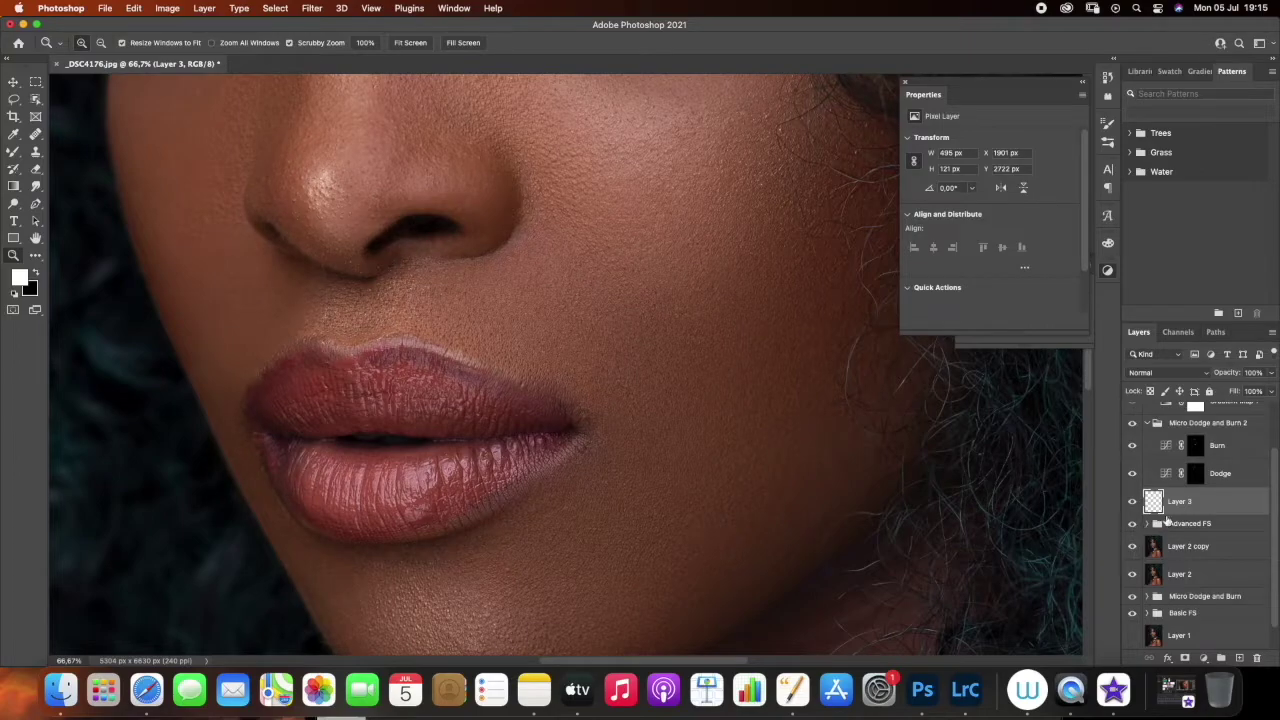
Set High Frequency copy 2 in the Advanced FS group to Linear Light and choose the Clone Stamp
{"action": "left_click", "coordinate": [1165, 525]}
{"action": "left_click", "coordinate": [1147, 523]}
{"action": "left_click", "coordinate": [1186, 544]}
{"action": "left_click", "coordinate": [1177, 372]}
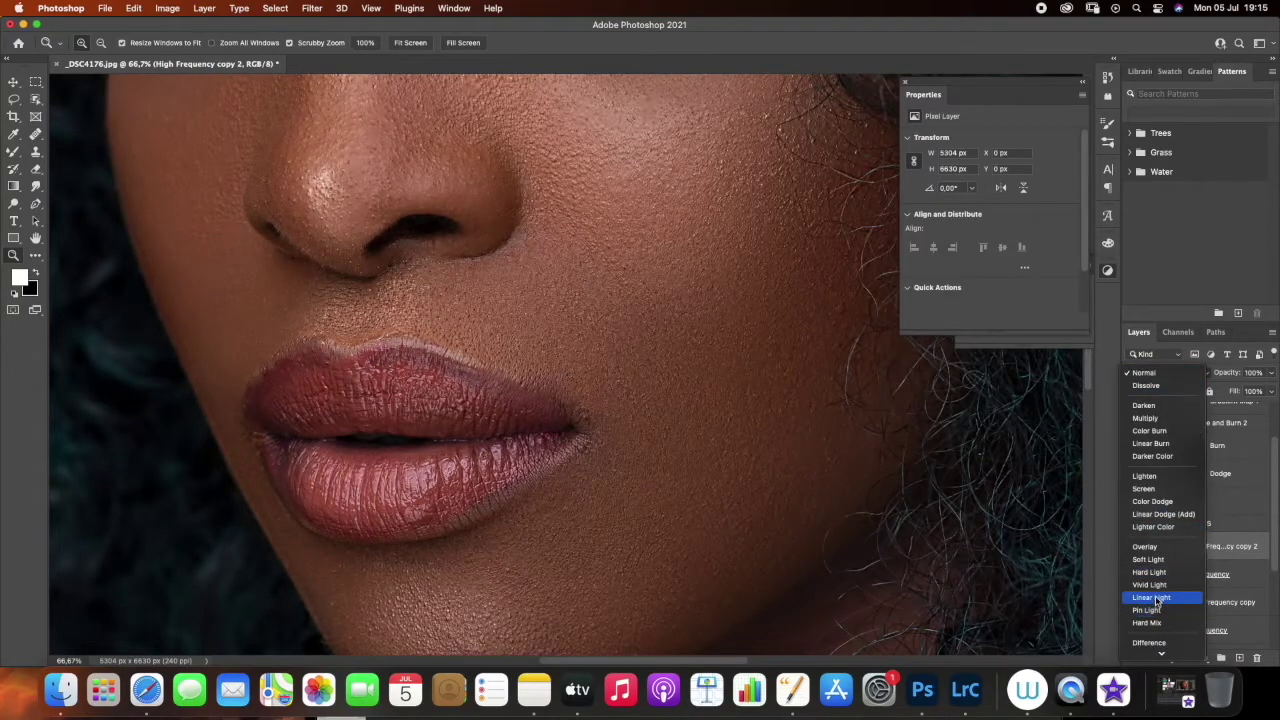
{"action": "left_click", "coordinate": [1150, 600]}
{"action": "left_click", "coordinate": [36, 151]}
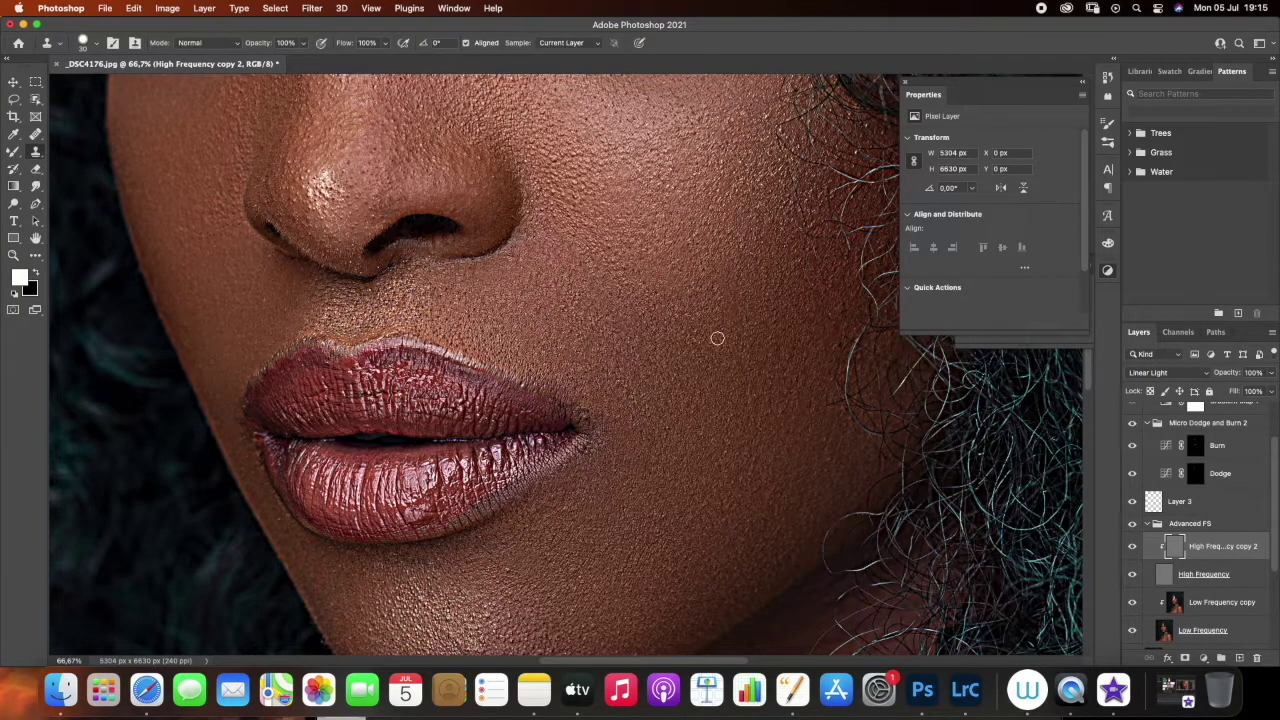
Clone clean texture over the blemishes on the cheek beside the mouth
{"action": "left_click", "coordinate": [666, 322], "text": "alt"}
{"action": "left_click", "coordinate": [693, 348]}
{"action": "left_click", "coordinate": [635, 392]}
{"action": "left_click", "coordinate": [646, 416]}
{"action": "left_click_drag", "start_coordinate": [643, 414], "coordinate": [628, 405]}
{"action": "left_click", "coordinate": [595, 453]}
Clone clean skin texture over the rough spots around and just below the mouth corner nearest the wider cheek
{"action": "left_click", "coordinate": [589, 420]}
{"action": "left_click", "coordinate": [589, 414]}
{"action": "left_click", "coordinate": [591, 423]}
{"action": "left_click", "coordinate": [606, 401], "text": "alt"}
{"action": "left_click", "coordinate": [599, 422]}
{"action": "left_click", "coordinate": [594, 422]}
{"action": "left_click", "coordinate": [606, 443], "text": "alt"}
{"action": "left_click", "coordinate": [594, 431]}
{"action": "left_click", "coordinate": [593, 467], "text": "alt"}
{"action": "left_click", "coordinate": [589, 448]}
{"action": "left_click", "coordinate": [581, 462]}
Check the texture cleanup with the Advanced FS group hidden and shown, and set High Frequency copy 2 back to Normal
{"action": "left_click", "coordinate": [1132, 524]}
{"action": "left_click", "coordinate": [1132, 524]}
{"action": "left_click", "coordinate": [13, 255]}
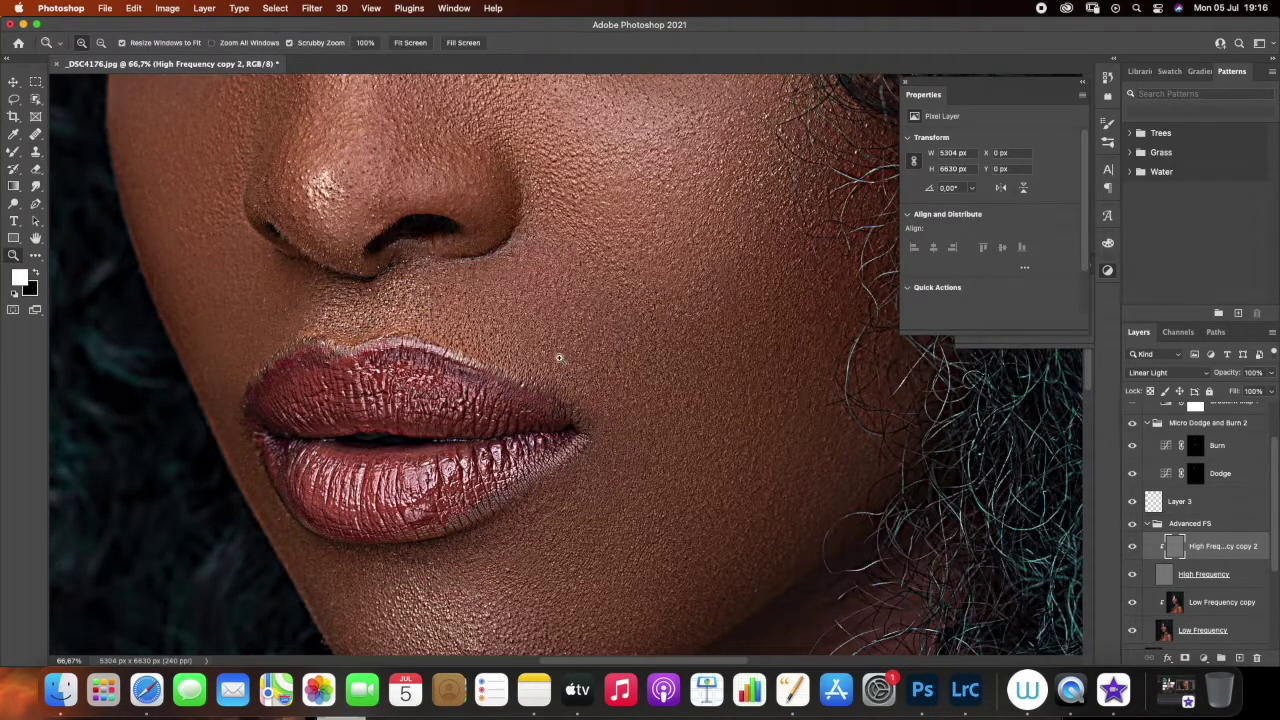
{"action": "right_click", "coordinate": [559, 357]}
{"action": "left_click", "coordinate": [580, 368]}
{"action": "left_click", "coordinate": [1166, 372]}
{"action": "left_click", "coordinate": [1146, 149]}
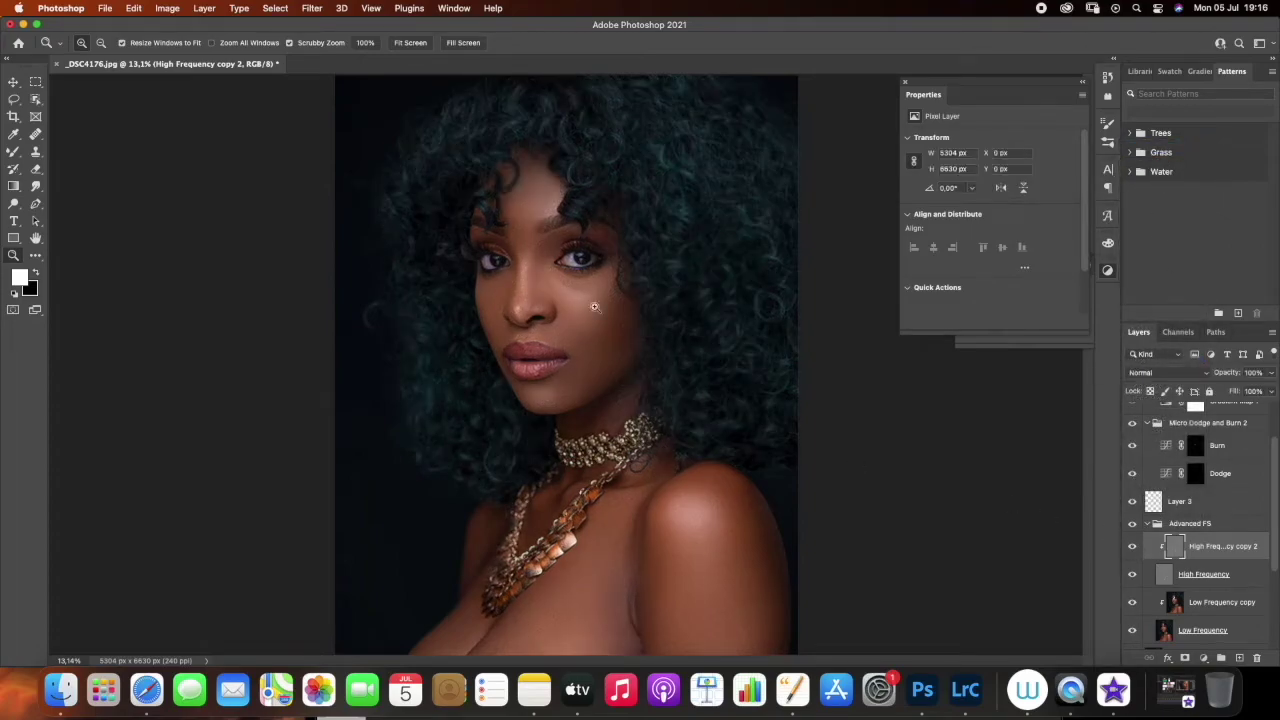
Examine the face up close and at full view, comparing the portrait with High Frequency copy 2 hidden and shown
{"action": "left_click", "coordinate": [594, 307]}
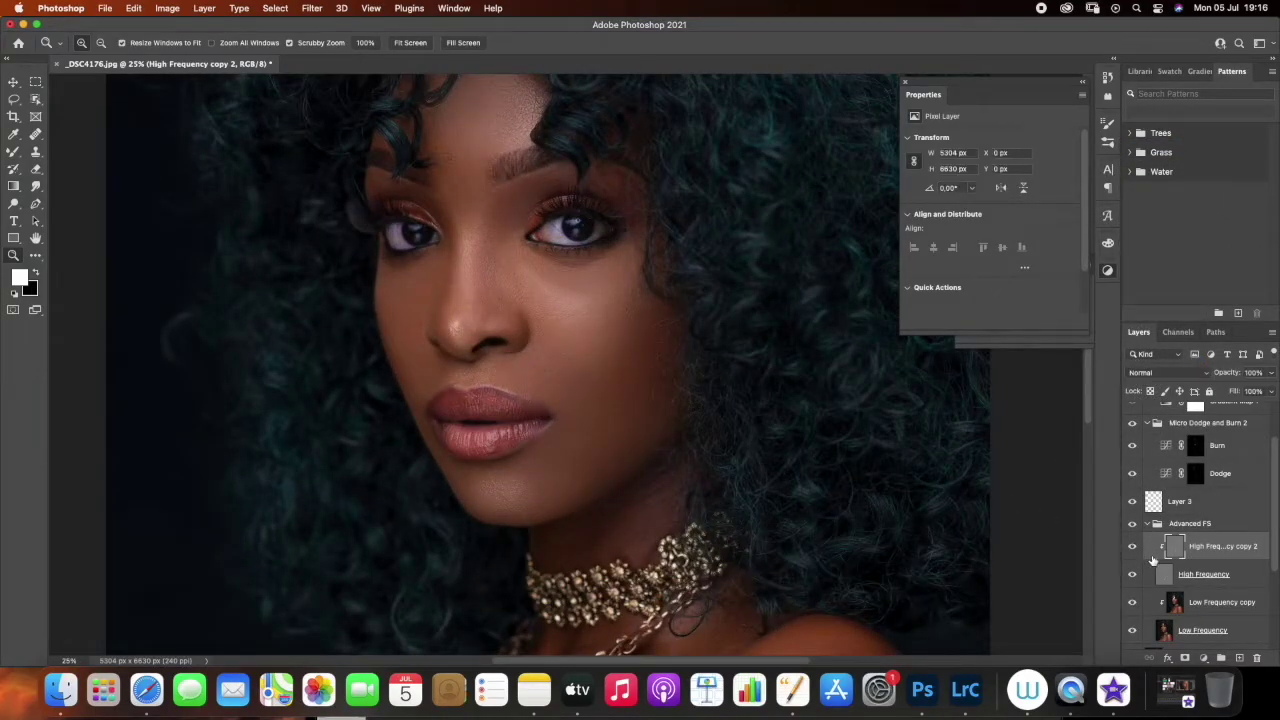
{"action": "key", "text": "s"}
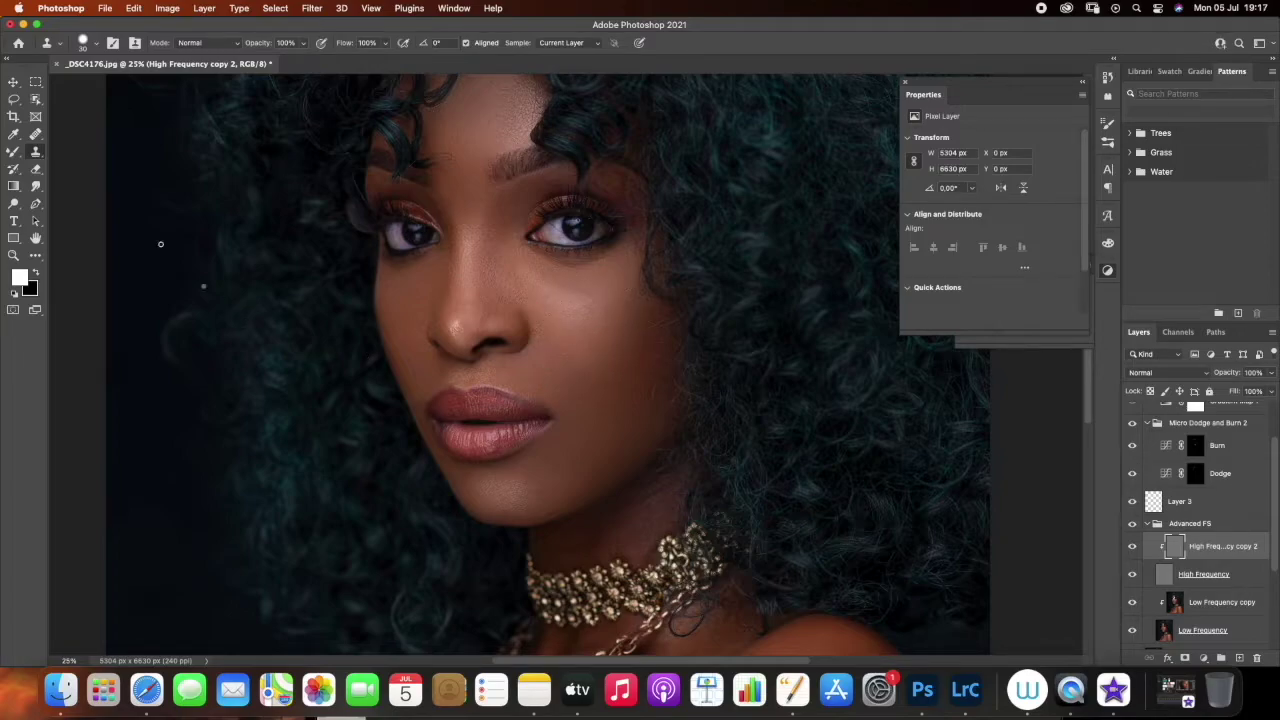
{"action": "left_click", "coordinate": [13, 254]}
{"action": "right_click", "coordinate": [565, 358]}
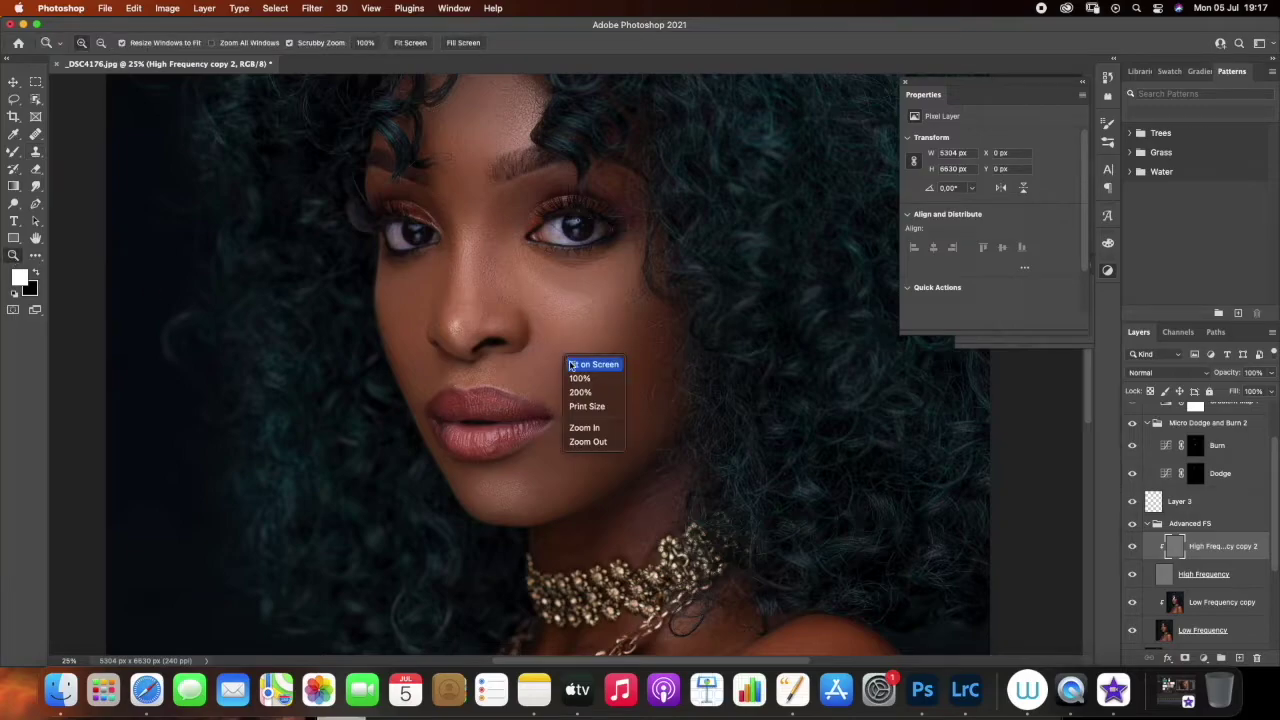
{"action": "left_click", "coordinate": [575, 370]}
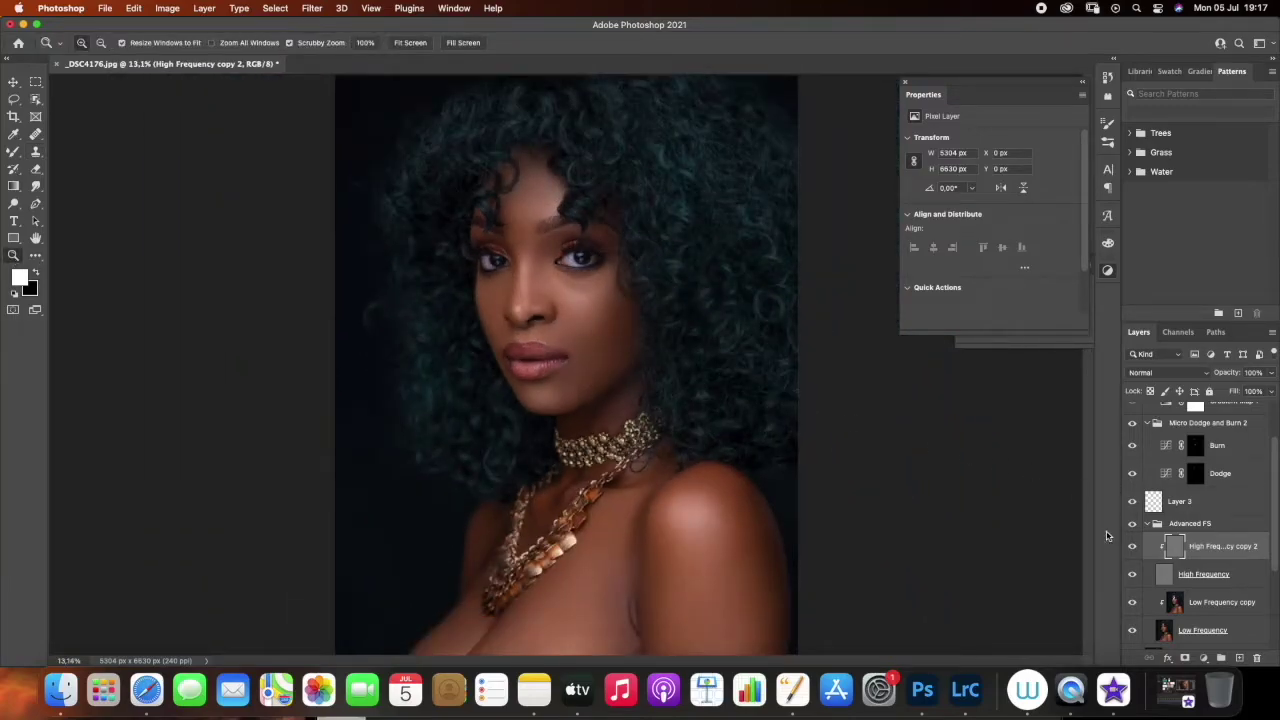
{"action": "left_click", "coordinate": [1132, 547]}
{"action": "left_click", "coordinate": [1132, 547]}
{"action": "left_click", "coordinate": [528, 363]}
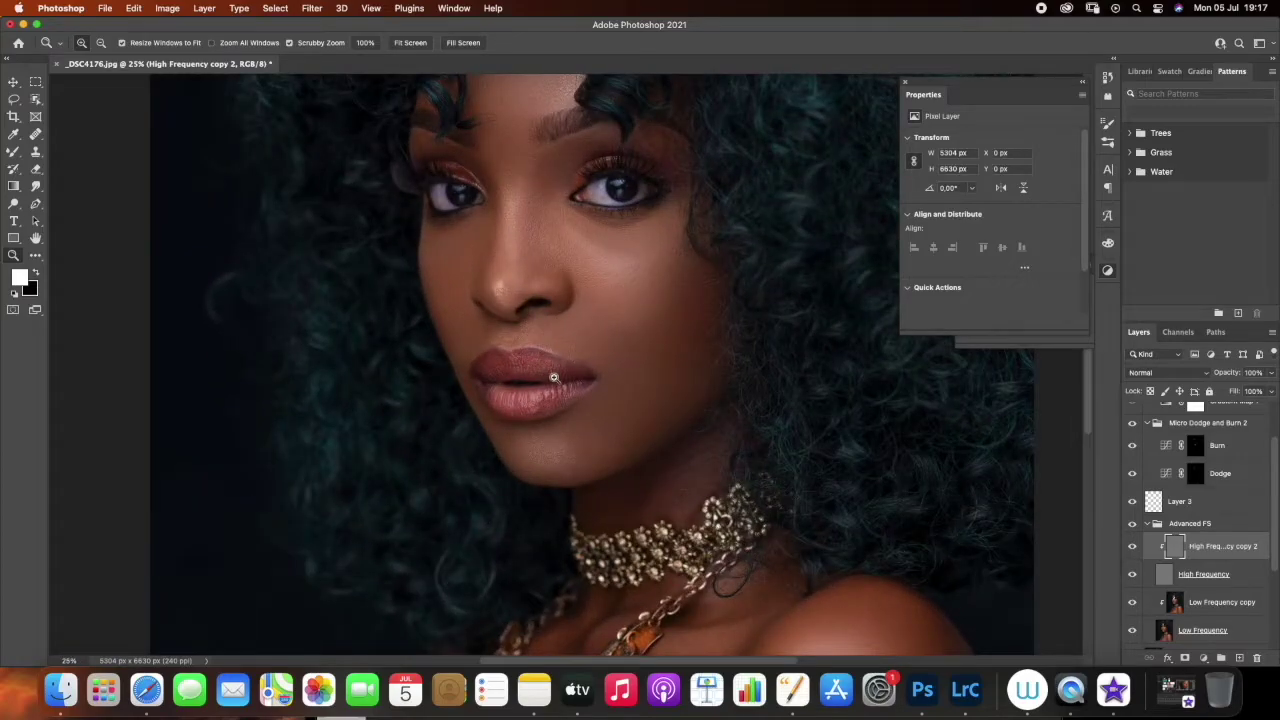
{"action": "right_click", "coordinate": [678, 413]}
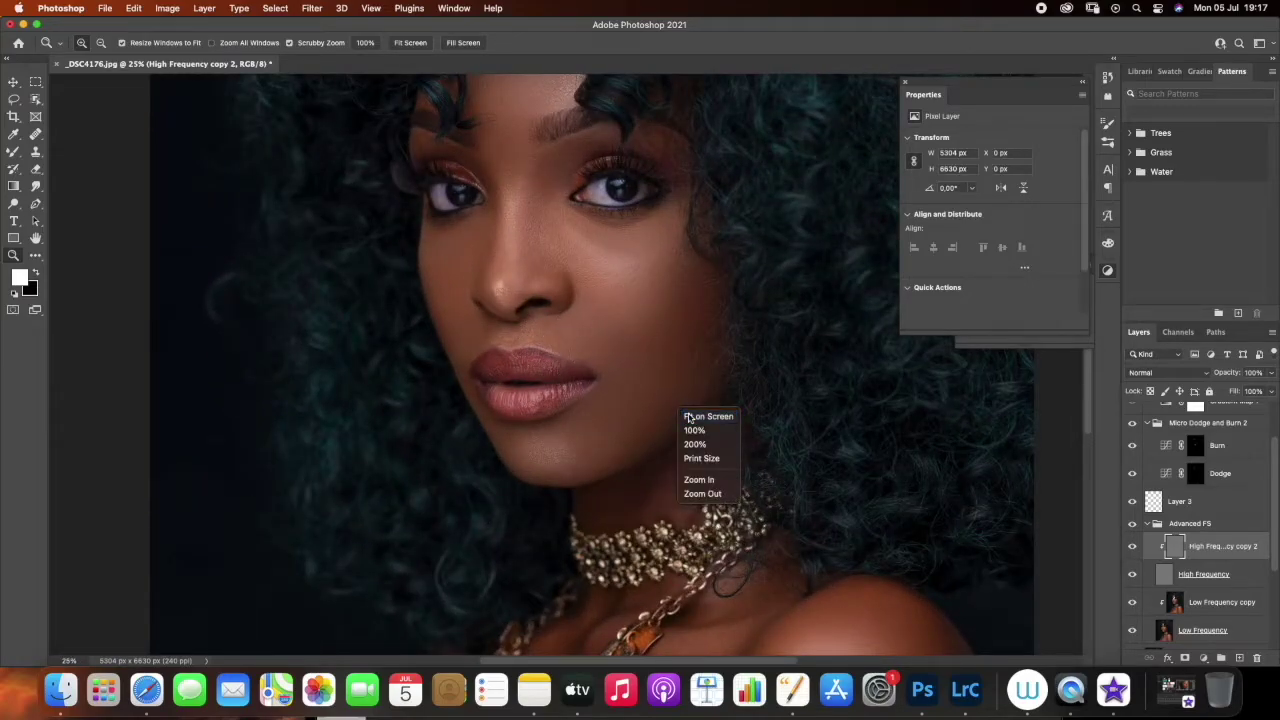
{"action": "left_click", "coordinate": [688, 417]}
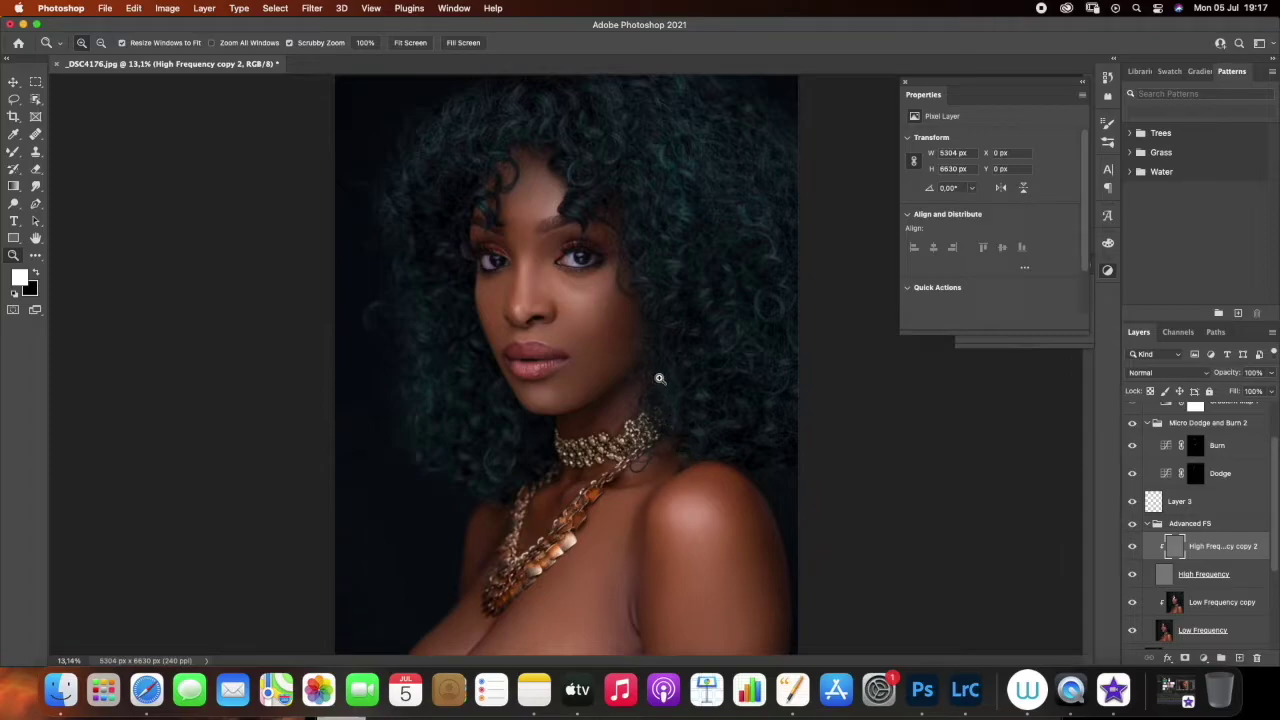
Collapse the Advanced FS group, move Layer 3 into it, and compare the portrait with the group hidden and shown
{"action": "left_click", "coordinate": [1187, 528]}
{"action": "left_click", "coordinate": [1155, 526]}
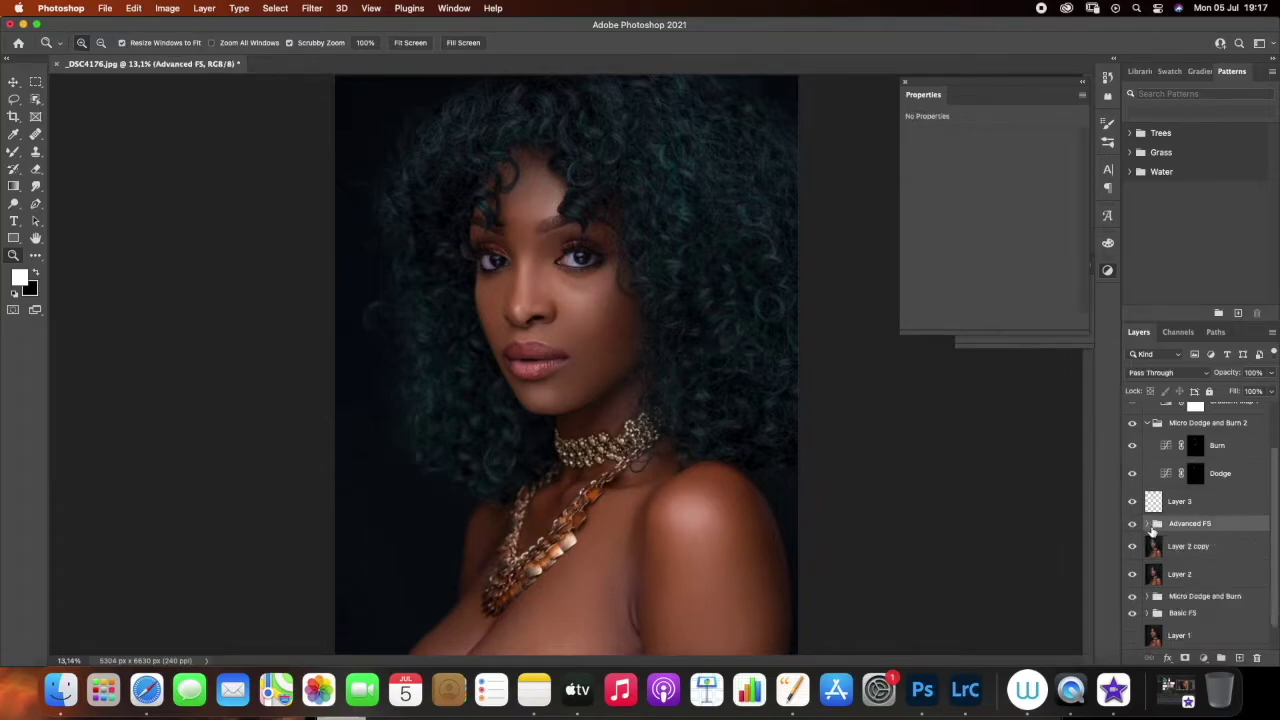
{"action": "left_click_drag", "start_coordinate": [1184, 505], "coordinate": [1157, 523]}
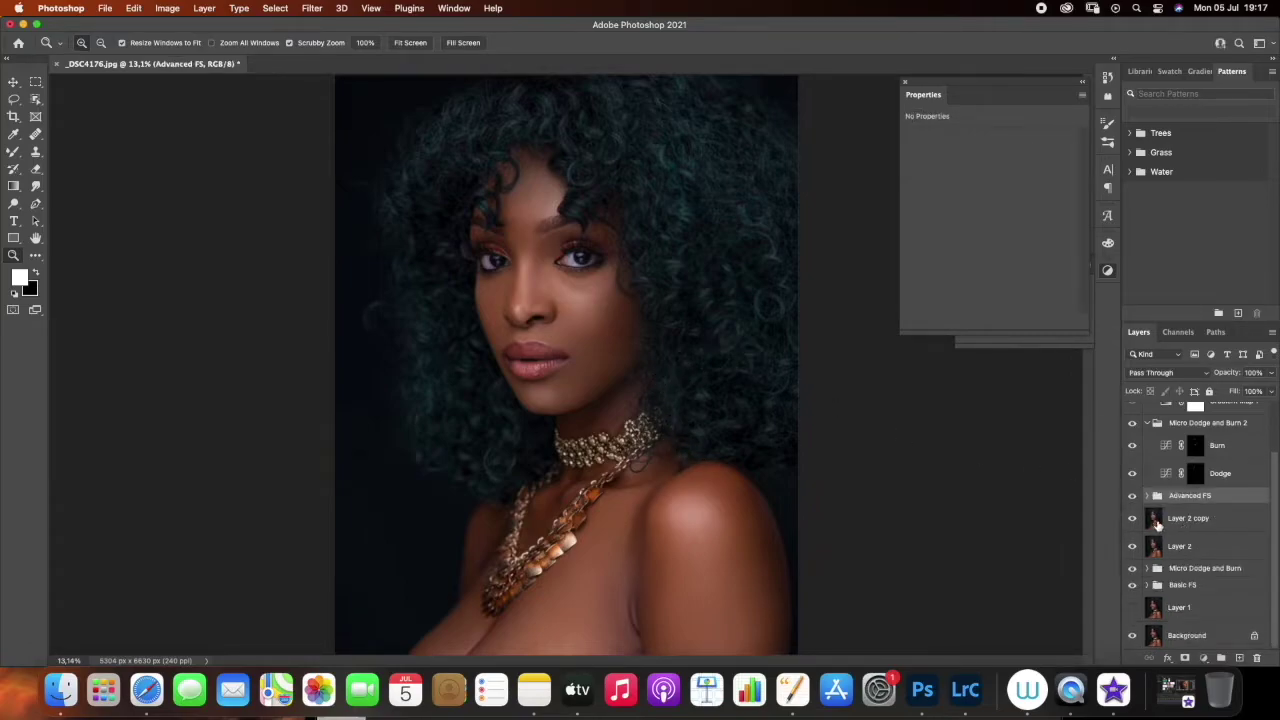
{"action": "left_click", "coordinate": [1133, 497]}
{"action": "left_click", "coordinate": [1133, 497]}
Move Layer 3 out of Advanced FS to just below the Dodge layer in Micro Dodge and Burn 2, and collapse both groups
{"action": "left_click", "coordinate": [1147, 497]}
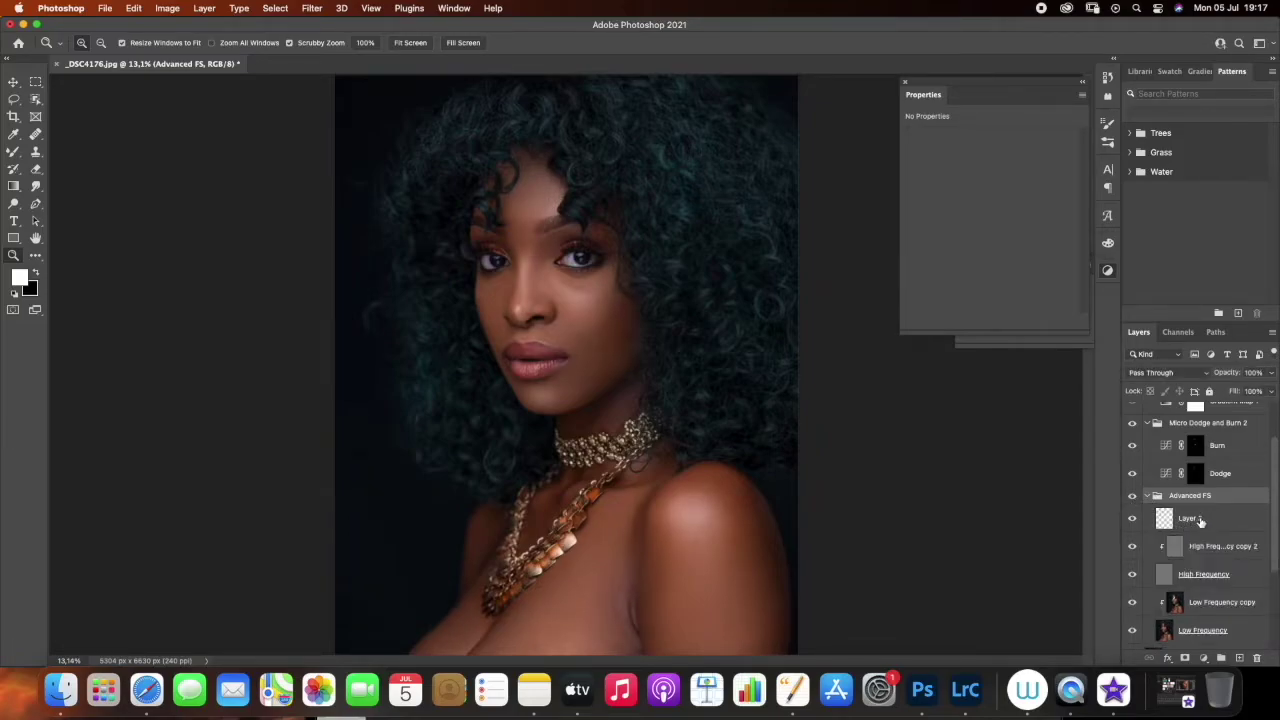
{"action": "left_click_drag", "start_coordinate": [1198, 521], "coordinate": [1194, 486]}
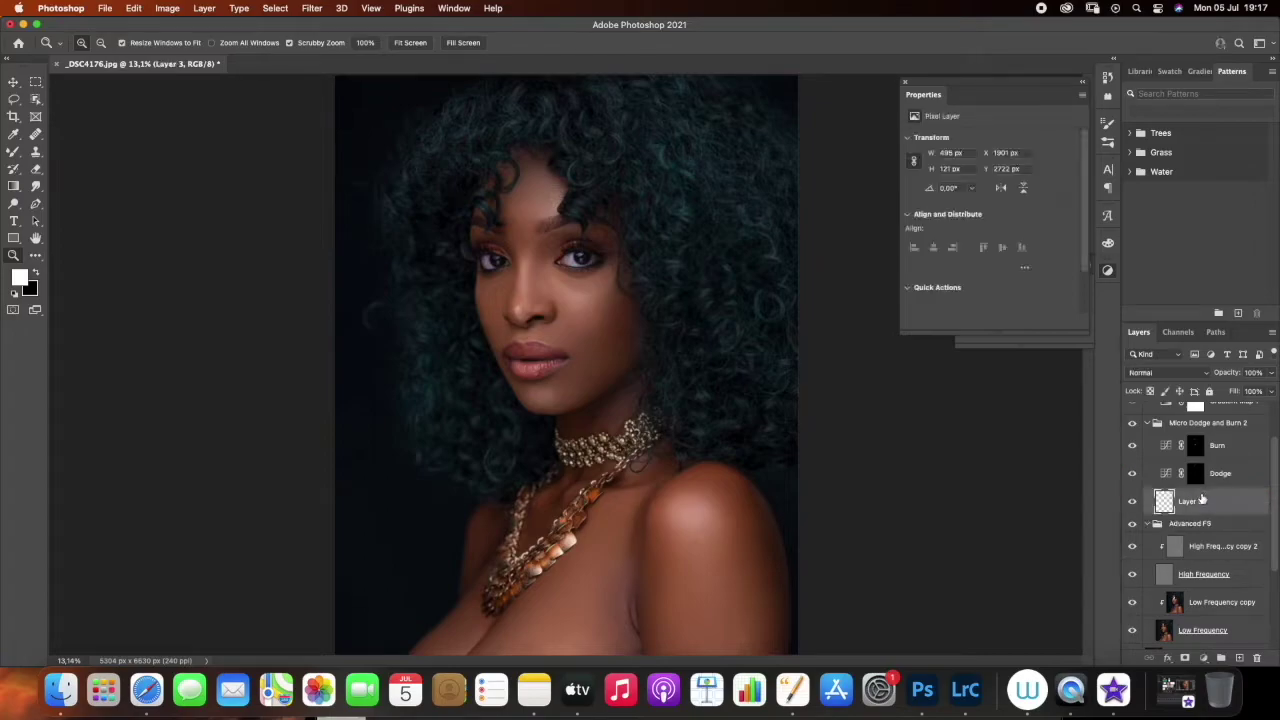
{"action": "left_click", "coordinate": [1150, 524]}
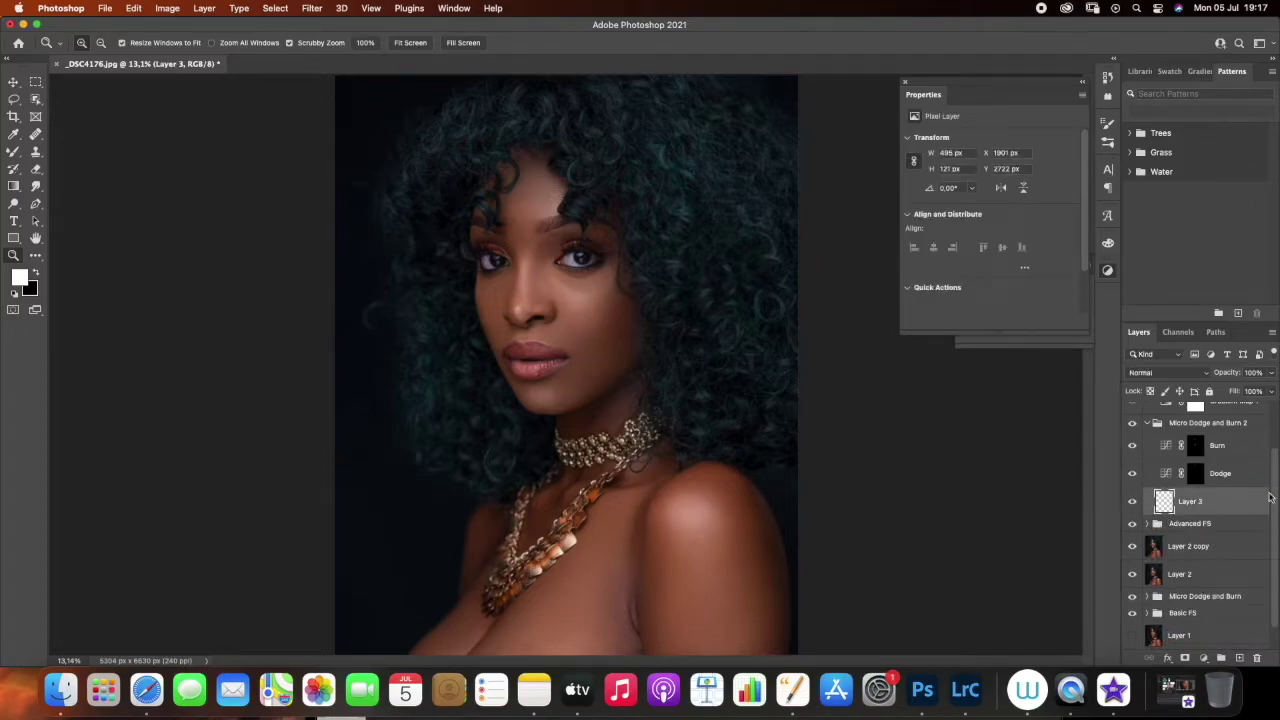
{"action": "left_click_drag", "start_coordinate": [1275, 483], "coordinate": [1279, 434]}
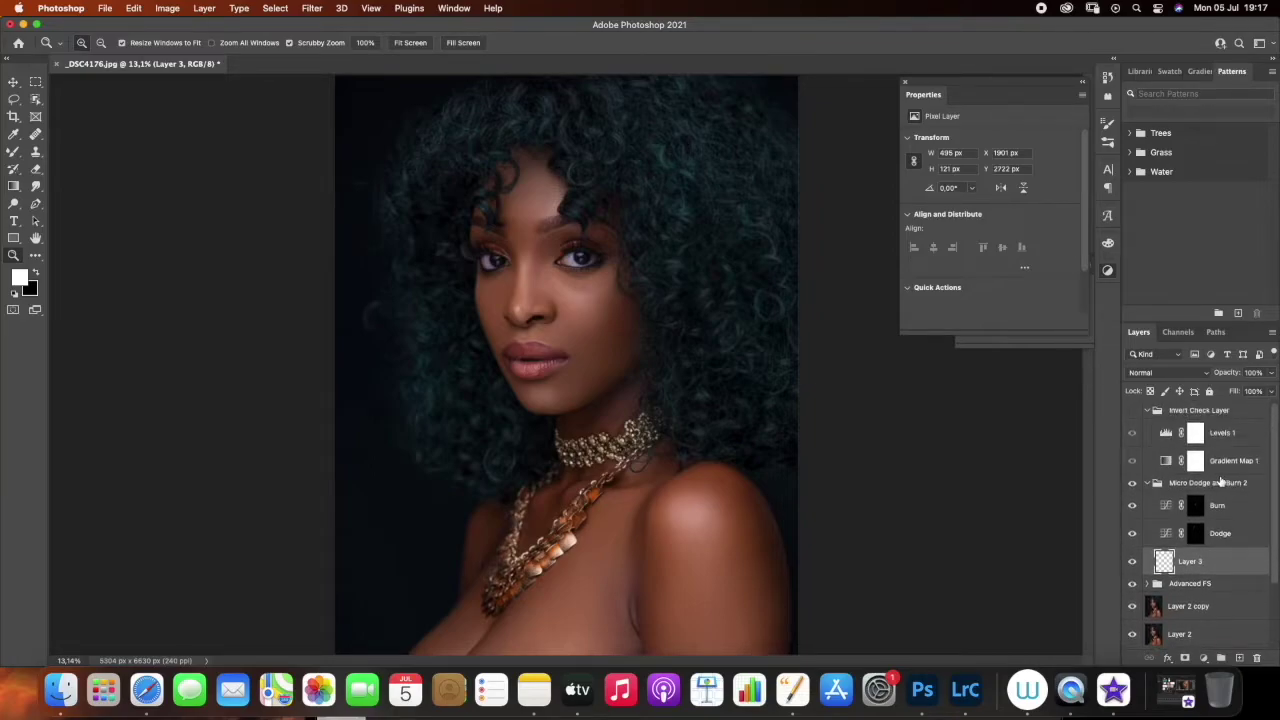
{"action": "left_click", "coordinate": [1159, 487]}
{"action": "left_click", "coordinate": [1147, 483]}
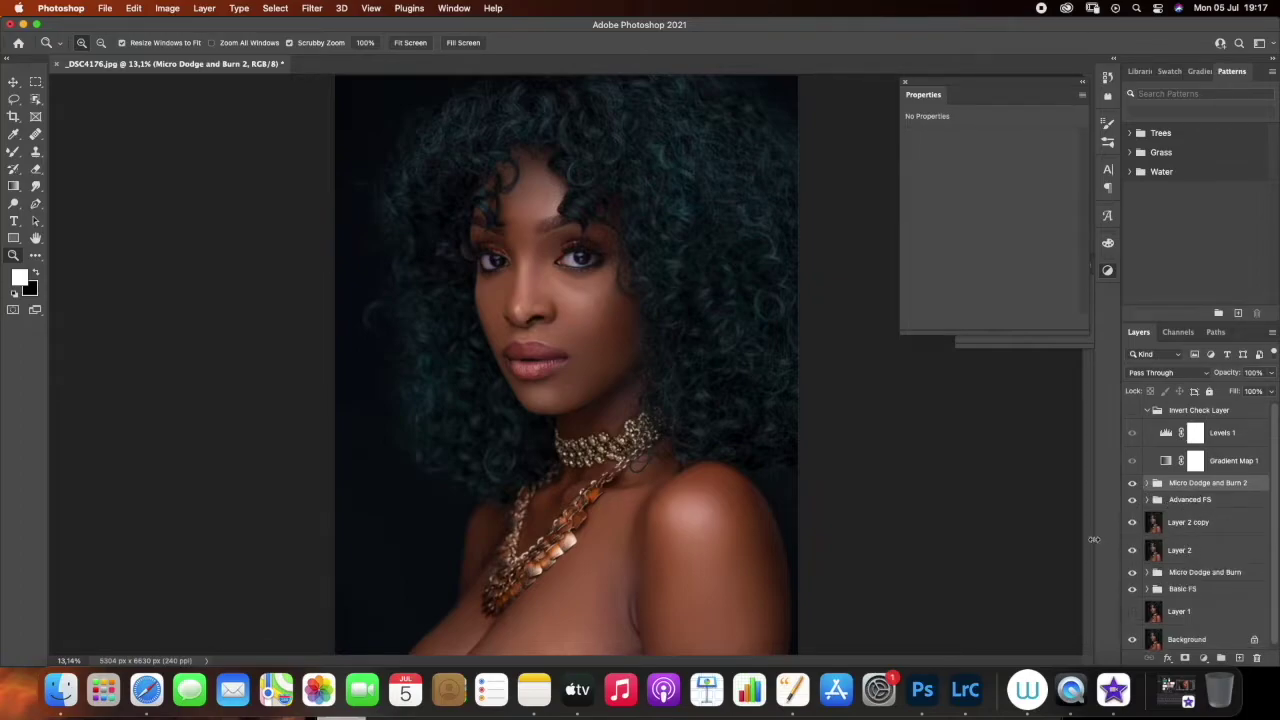
Add a Curves adjustment above Micro Dodge and Burn 2, raise its midtones to brighten the image, and invert its mask to black
{"action": "left_click", "coordinate": [1203, 658]}
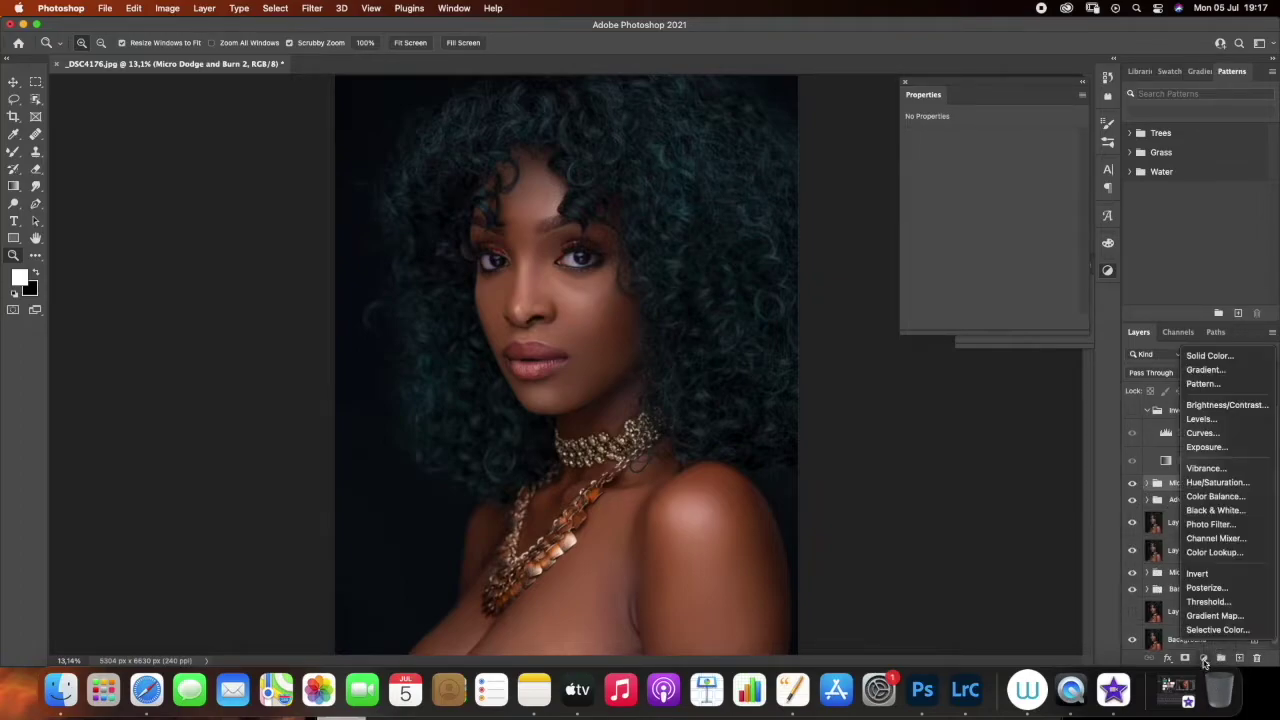
{"action": "left_click", "coordinate": [1202, 433]}
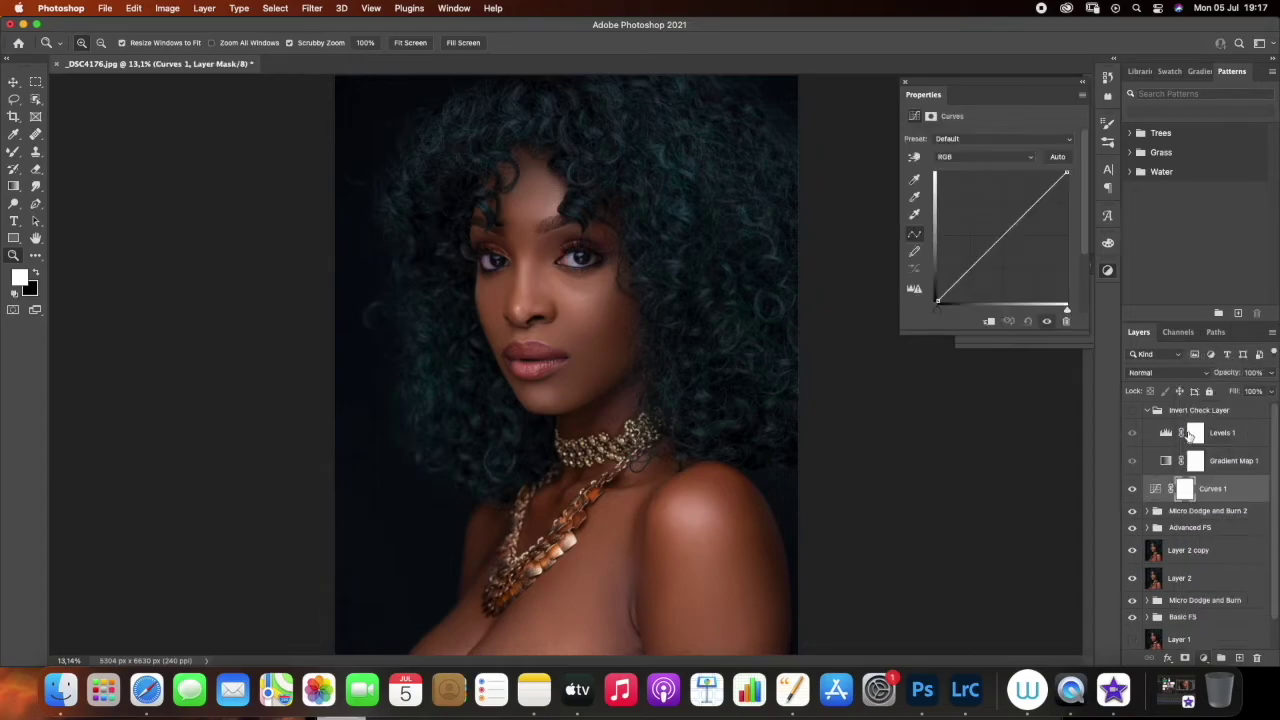
{"action": "left_click_drag", "start_coordinate": [1001, 225], "coordinate": [991, 224]}
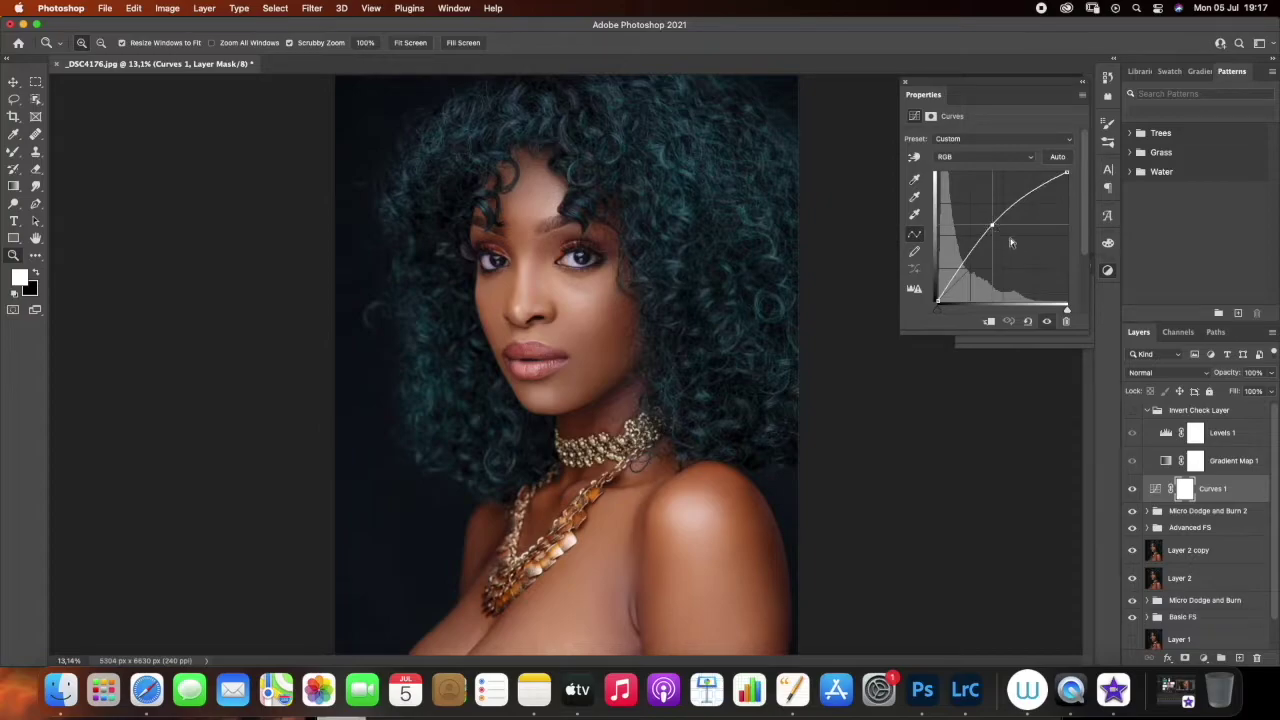
{"action": "key", "text": "super+i"}
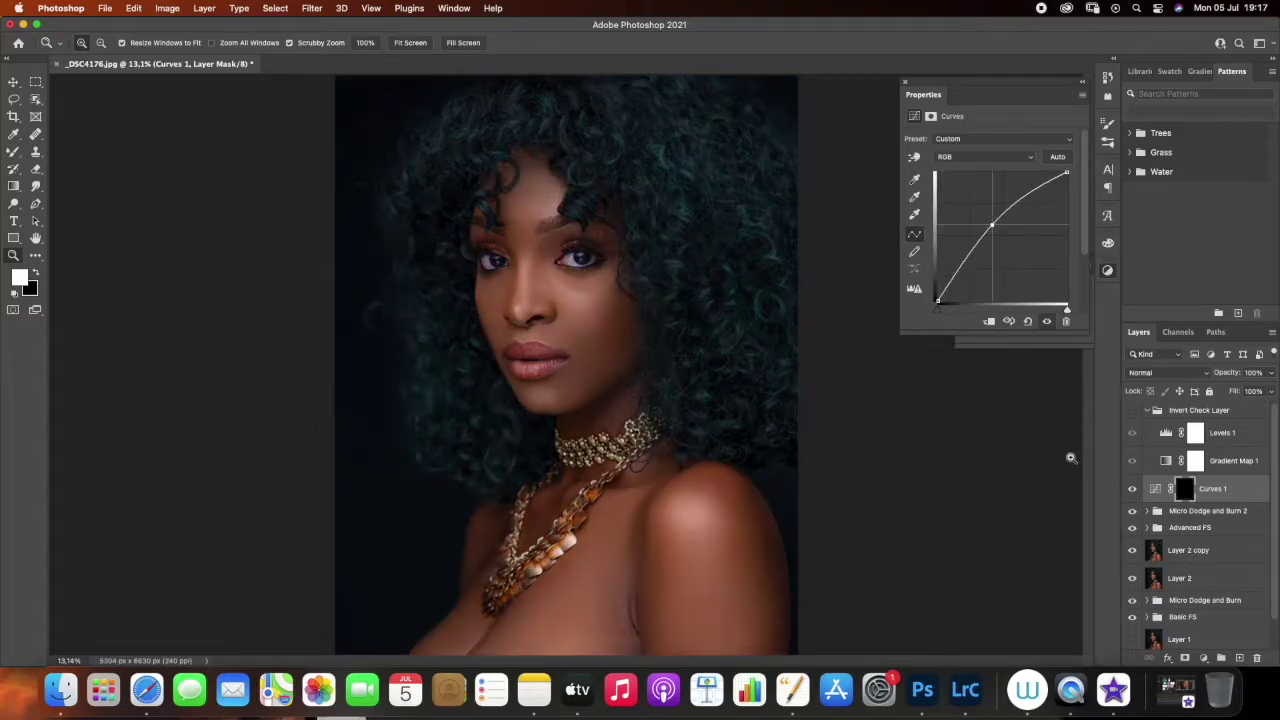
Rename the brightening Curves 1 layer as Dodge
{"action": "left_click", "coordinate": [1213, 490]}
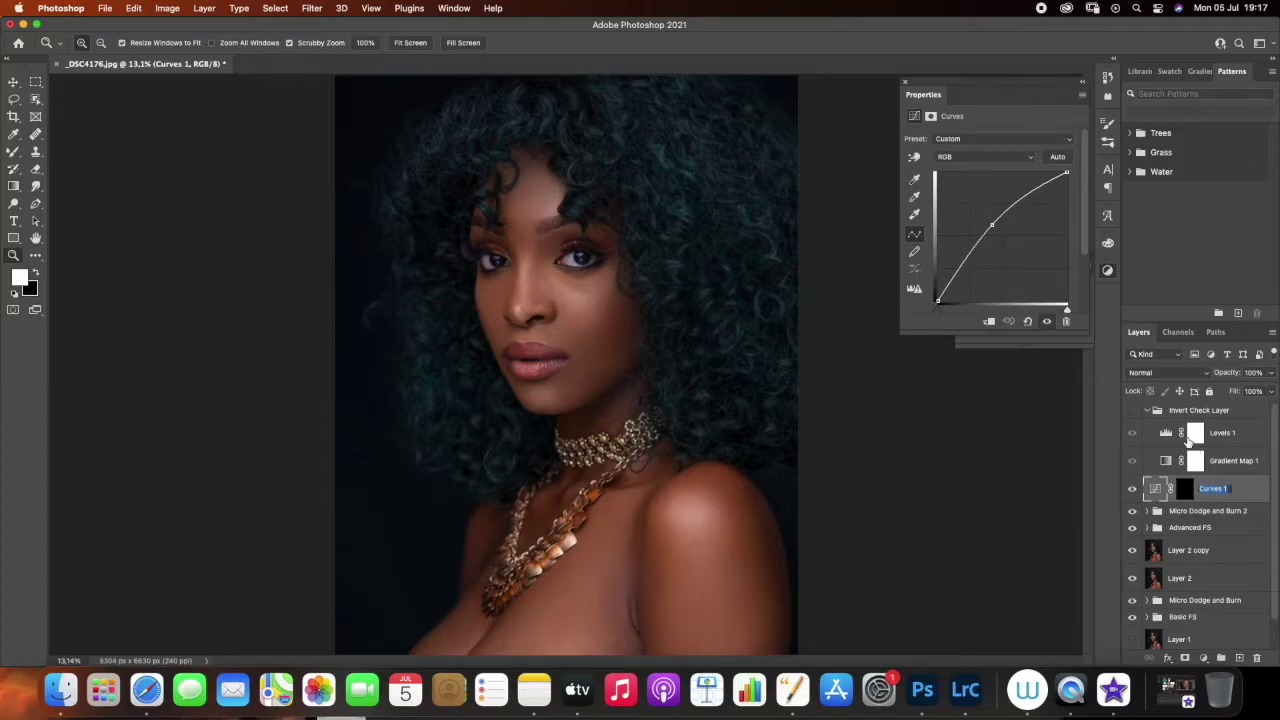
{"action": "key", "text": "BackSpace"}
{"action": "key", "text": "Return"}
Add a Curves adjustment layer that darkens the midtones, invert its mask to black and name the layer Burn
{"action": "left_click", "coordinate": [1203, 657]}
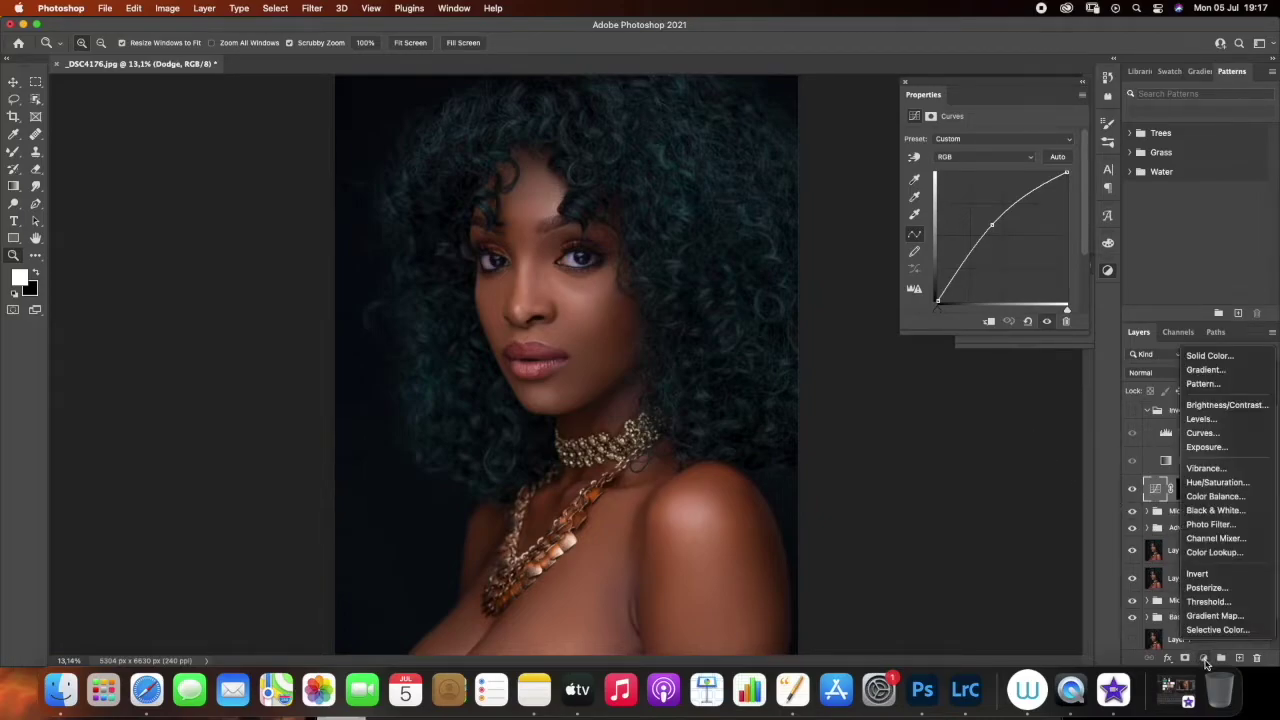
{"action": "left_click", "coordinate": [1203, 434]}
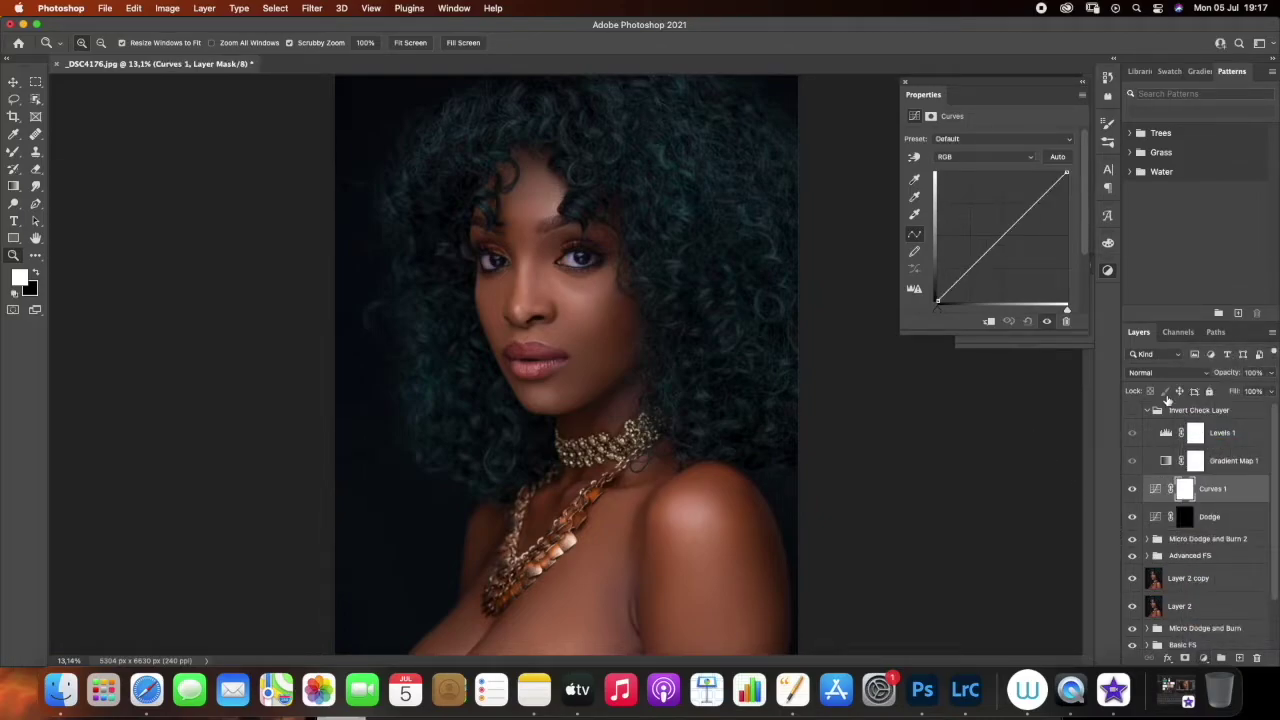
{"action": "left_click_drag", "start_coordinate": [1005, 241], "coordinate": [1011, 248]}
{"action": "key", "text": "super+i"}
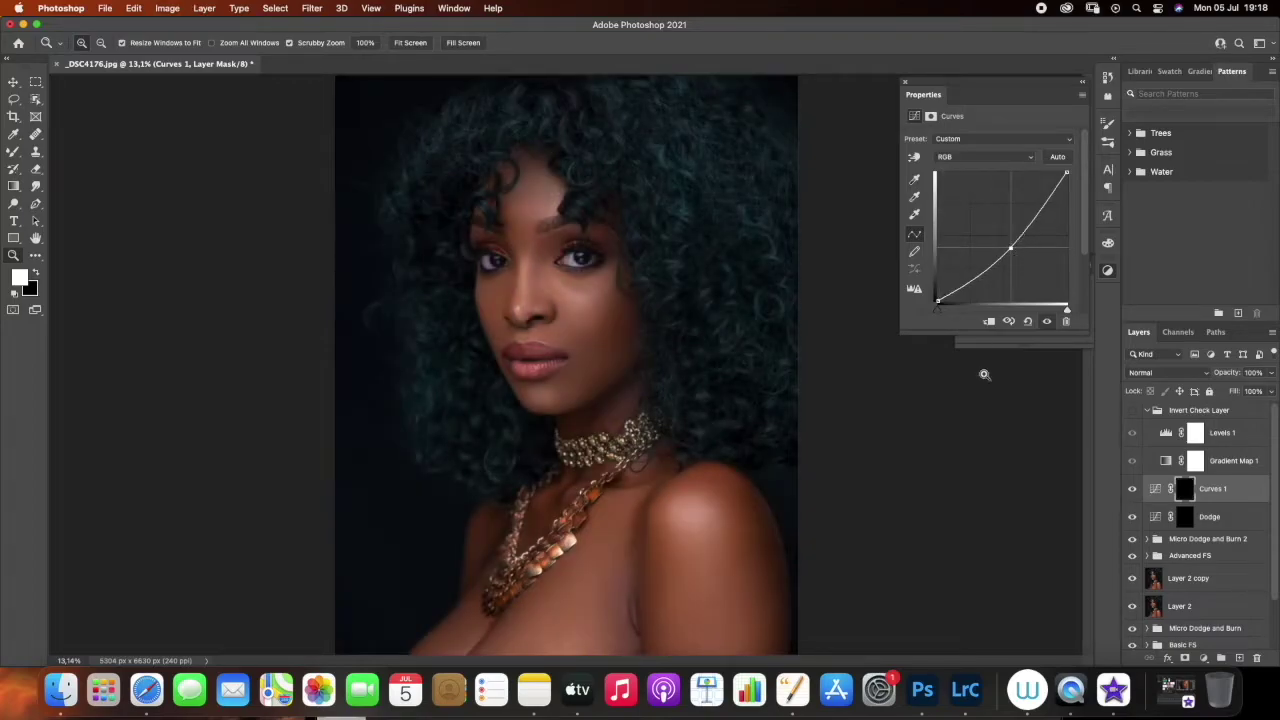
{"action": "double_click", "coordinate": [1210, 489]}
{"action": "key", "text": "BackSpace"}
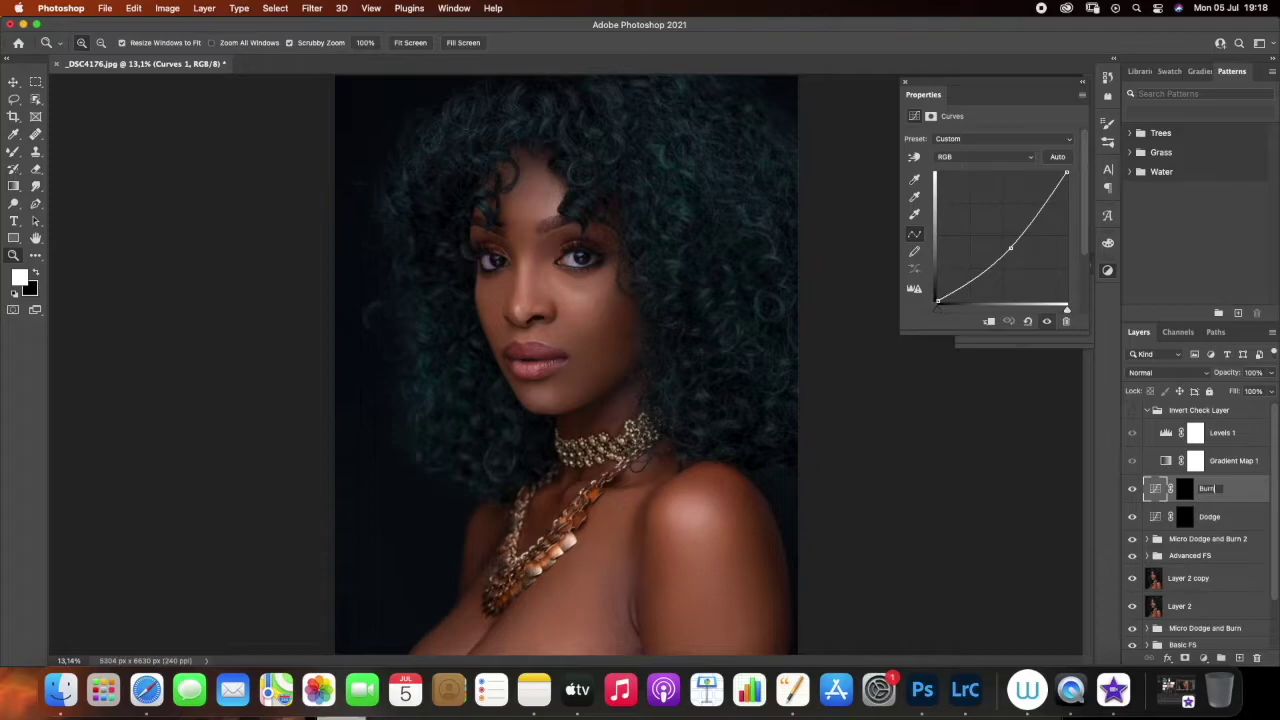
{"action": "key", "text": "Return"}
Group the Dodge and Burn curves layers and name the group Global Dodge and Burn
{"action": "left_click", "coordinate": [1219, 520], "text": "shift"}
{"action": "key", "text": "super+g"}
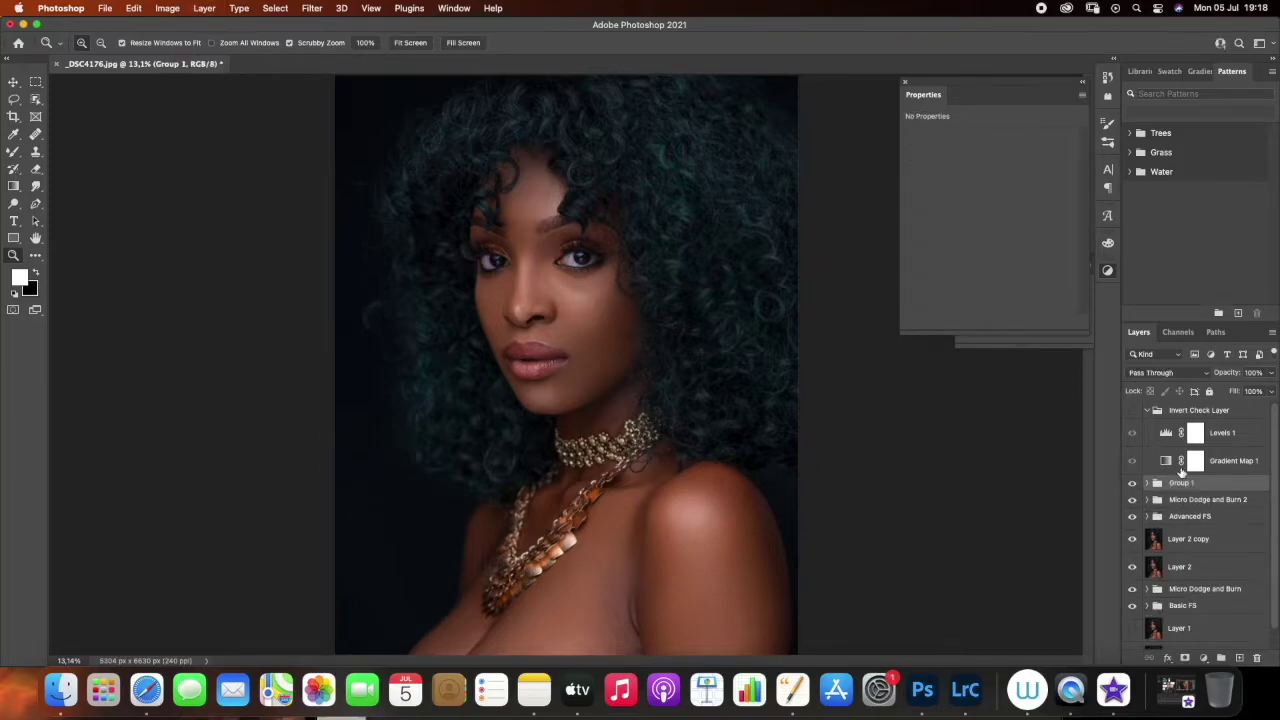
{"action": "double_click", "coordinate": [1181, 483]}
{"action": "left_click", "coordinate": [1205, 483]}
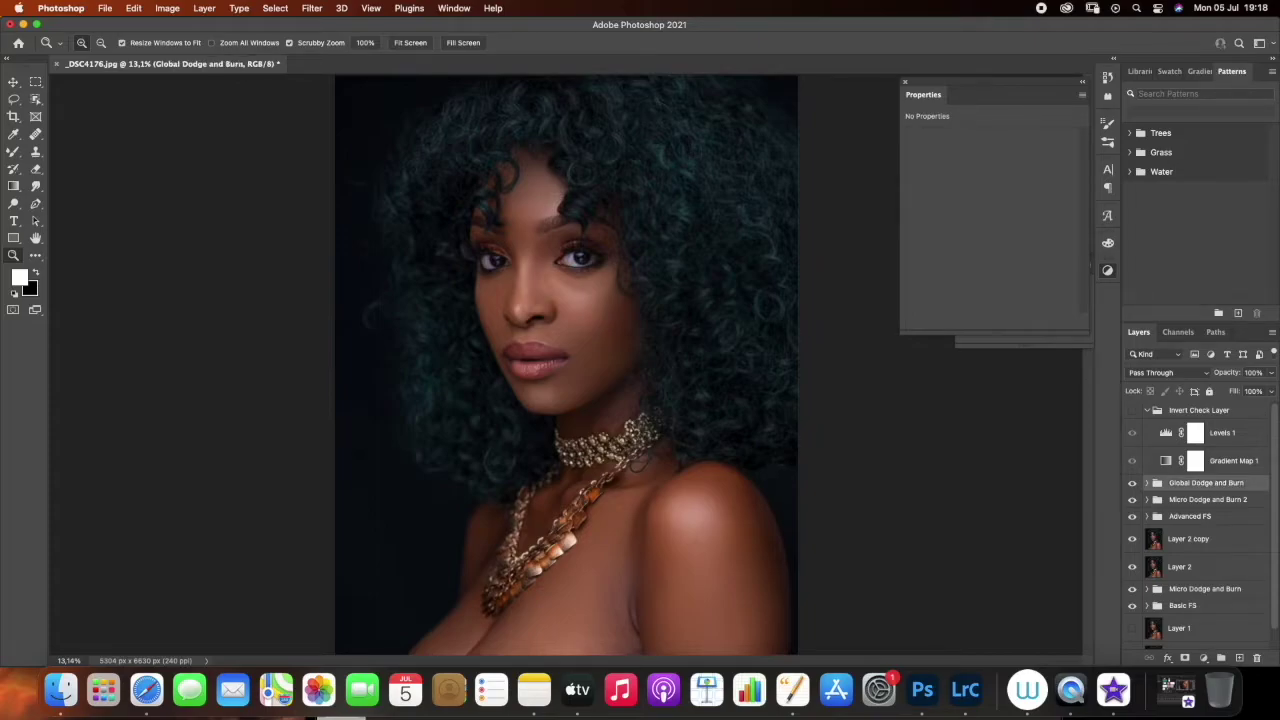
Add a Black & White adjustment layer above the Global Dodge and Burn group with Reds at -51 and lowered Yellows
{"action": "left_click", "coordinate": [1202, 656]}
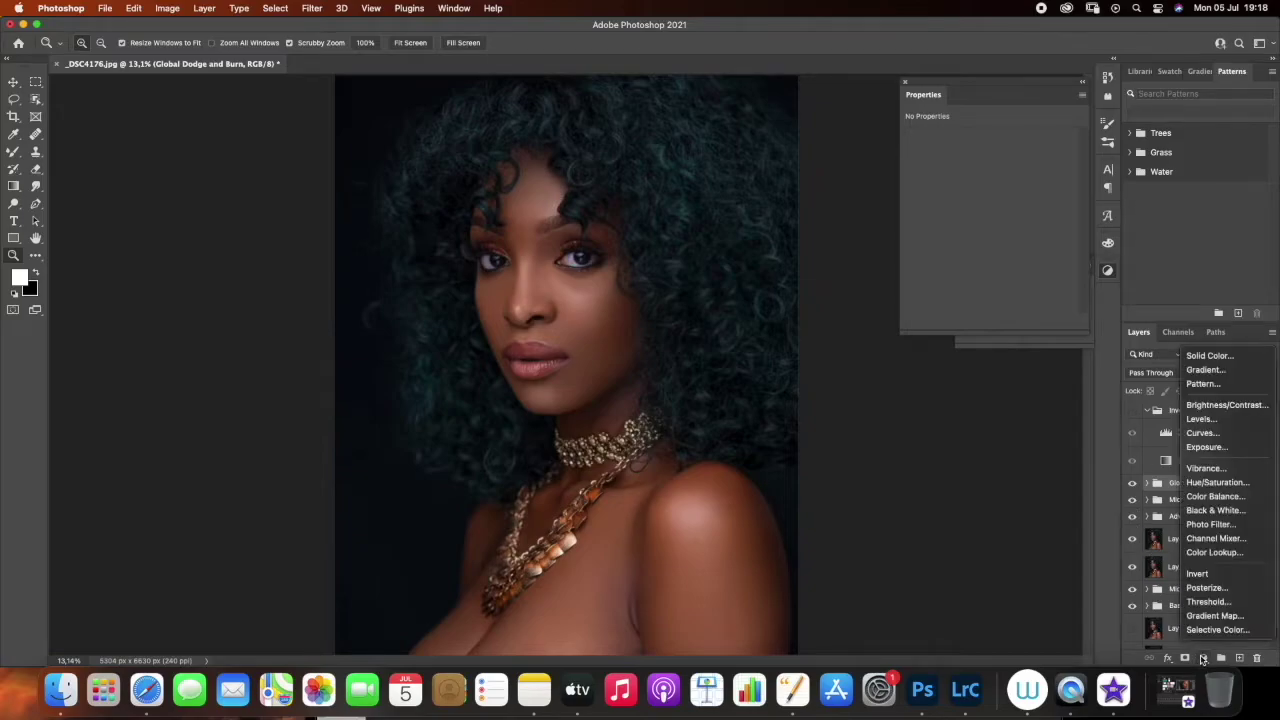
{"action": "left_click", "coordinate": [1212, 511]}
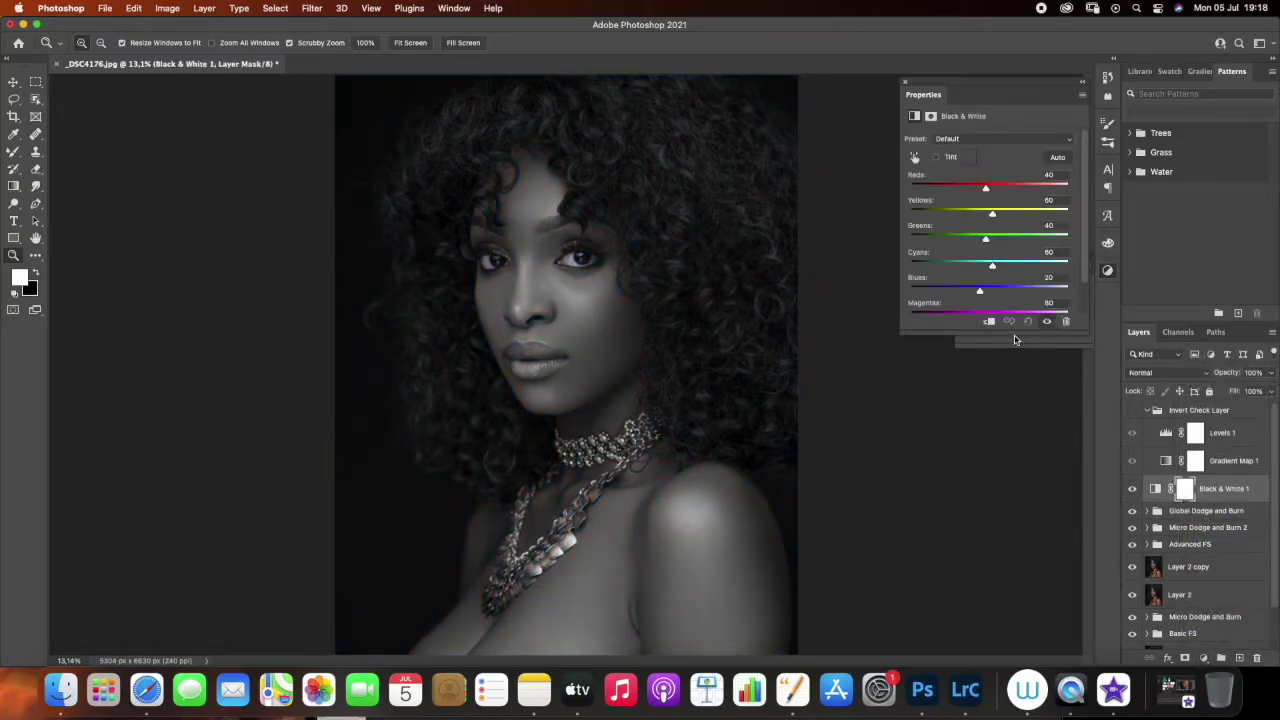
{"action": "left_click_drag", "start_coordinate": [986, 188], "coordinate": [975, 217]}
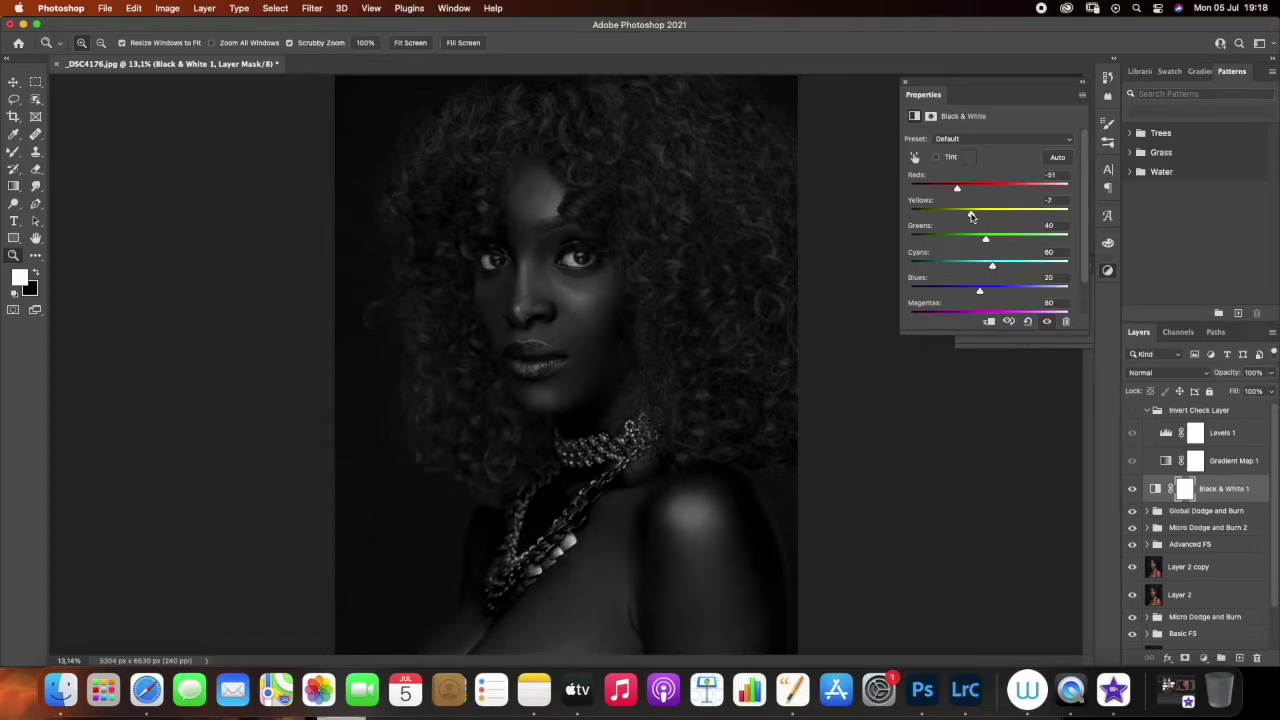
{"action": "left_click_drag", "start_coordinate": [971, 216], "coordinate": [975, 219]}
Expand the Global Dodge and Burn group, hide the layers from Micro Dodge and Burn 2 down to Basic FS, and show Layer 1
{"action": "left_click", "coordinate": [1164, 514]}
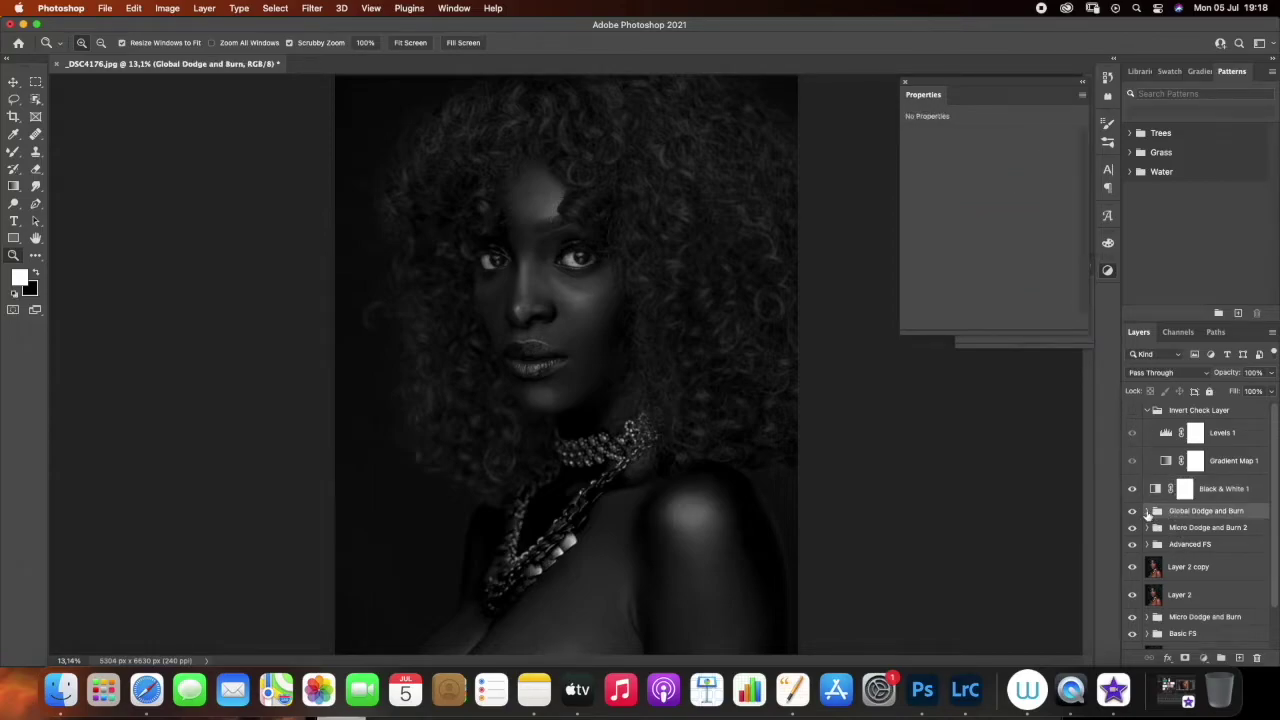
{"action": "left_click", "coordinate": [1147, 511]}
{"action": "left_click_drag", "start_coordinate": [1271, 519], "coordinate": [1277, 585]}
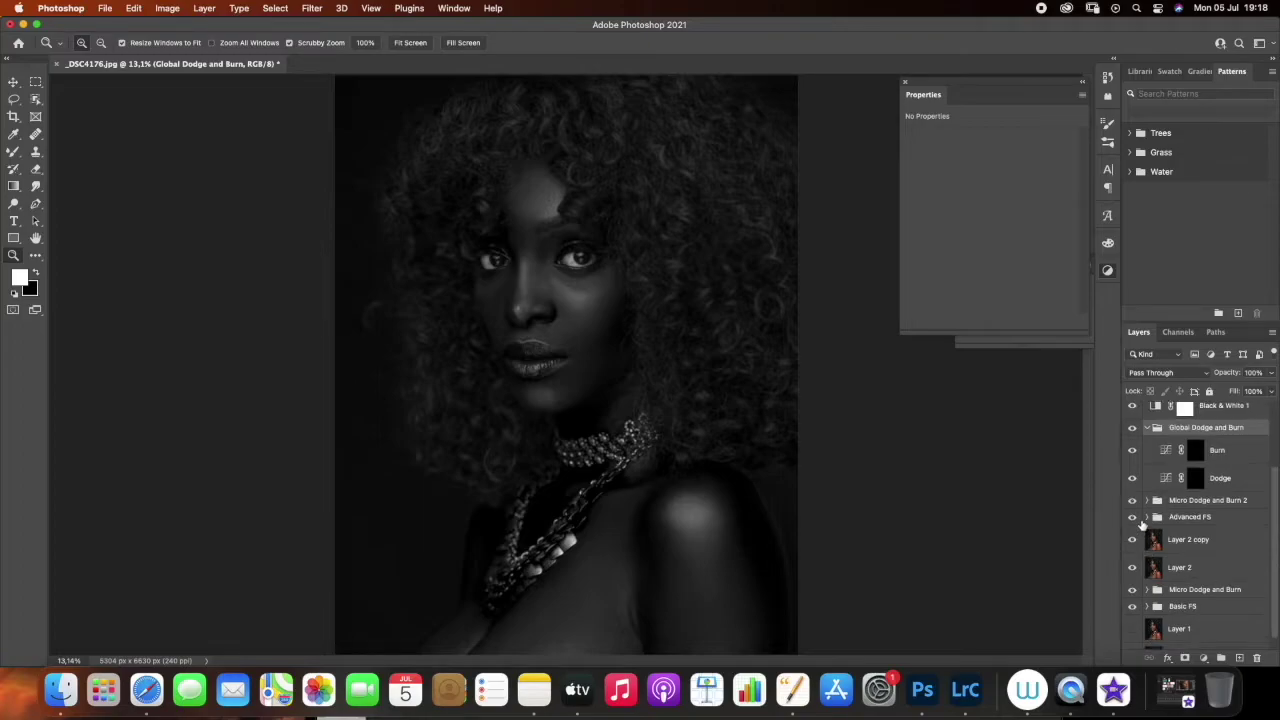
{"action": "left_click_drag", "start_coordinate": [1132, 514], "coordinate": [1133, 628]}
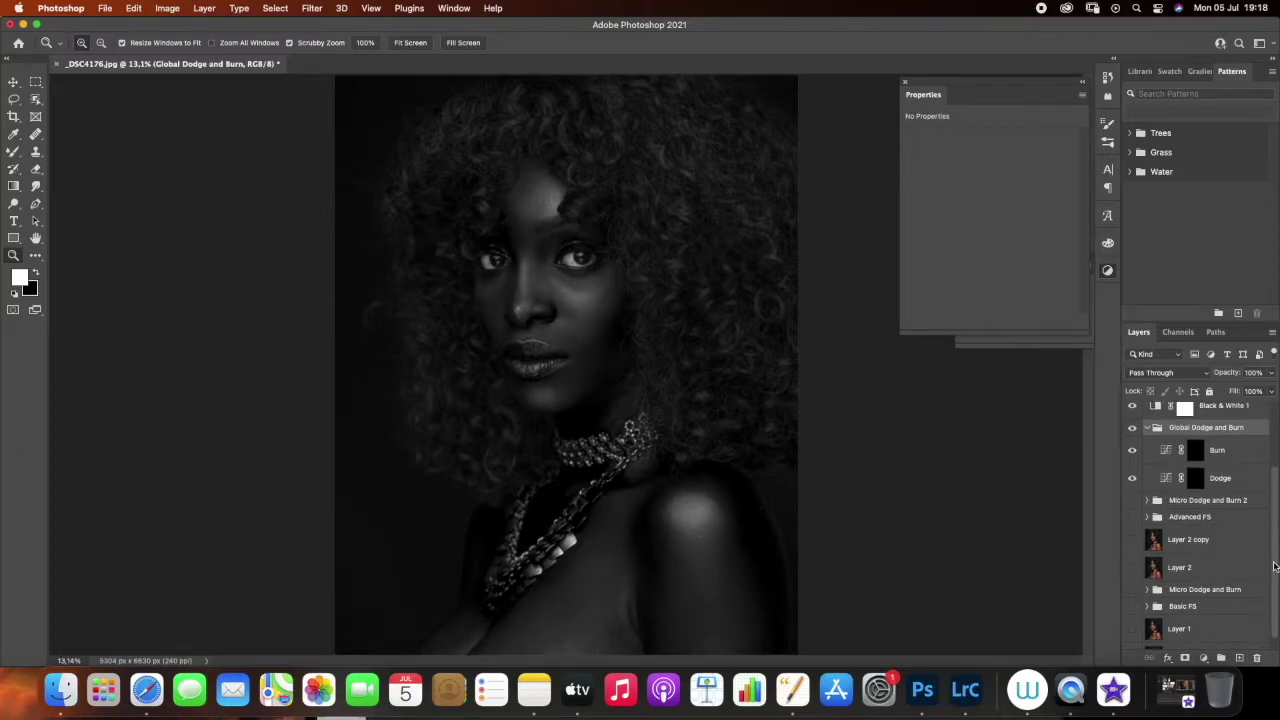
{"action": "left_click_drag", "start_coordinate": [1274, 566], "coordinate": [1277, 606]}
{"action": "left_click", "coordinate": [1131, 608]}
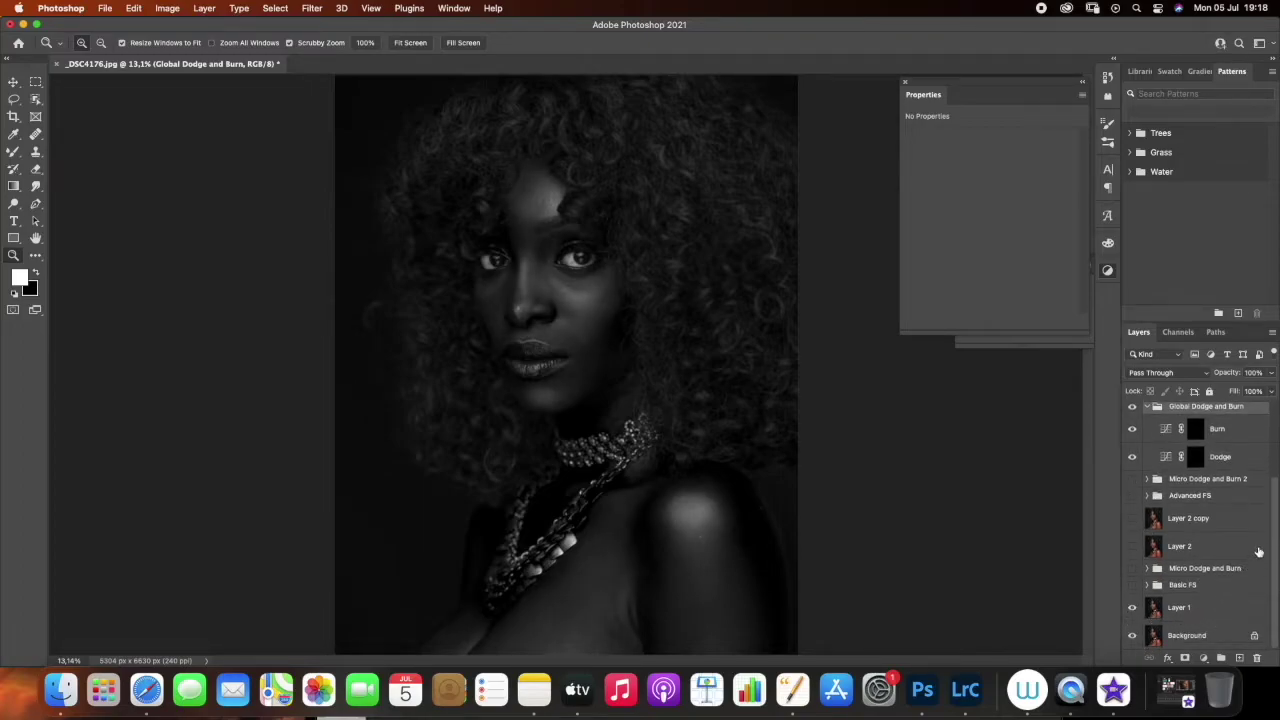
Select the Dodge layer and set up the regular Brush tool with a 3% flow
{"action": "scroll", "coordinate": [1274, 540], "scroll_direction": "up", "scroll_amount": 5}
{"action": "left_click", "coordinate": [1226, 488]}
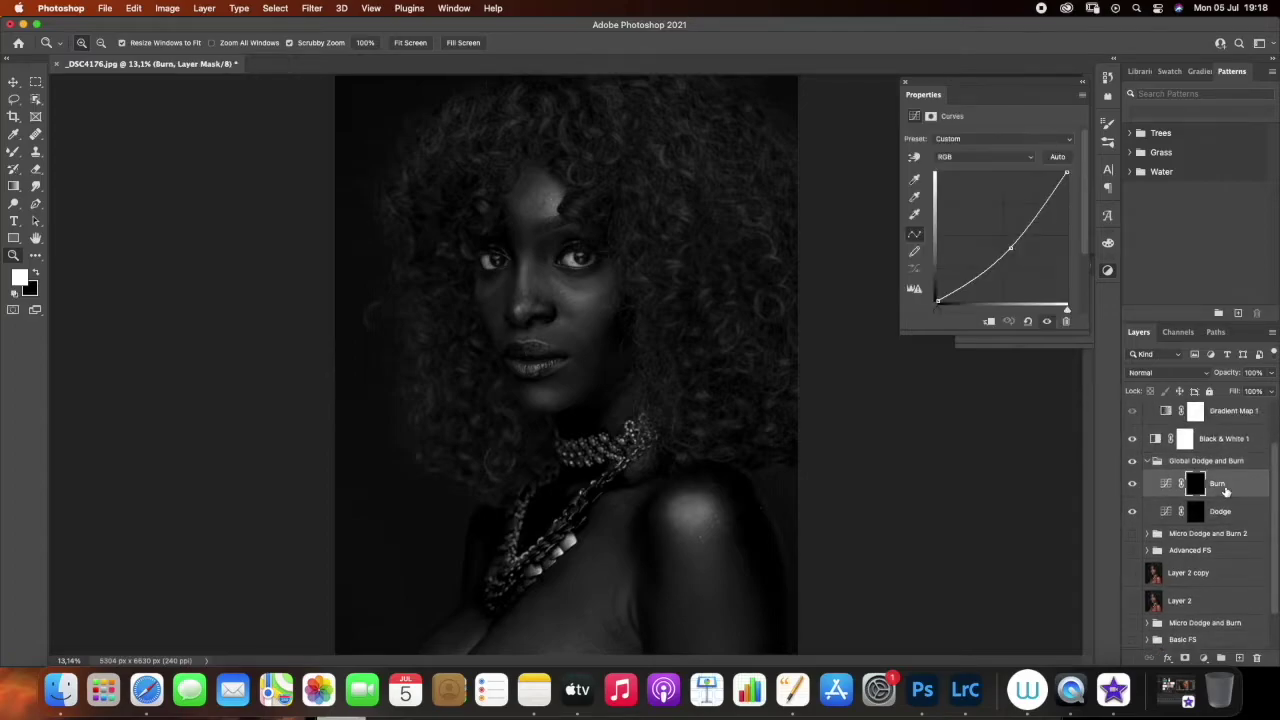
{"action": "left_click", "coordinate": [1228, 514]}
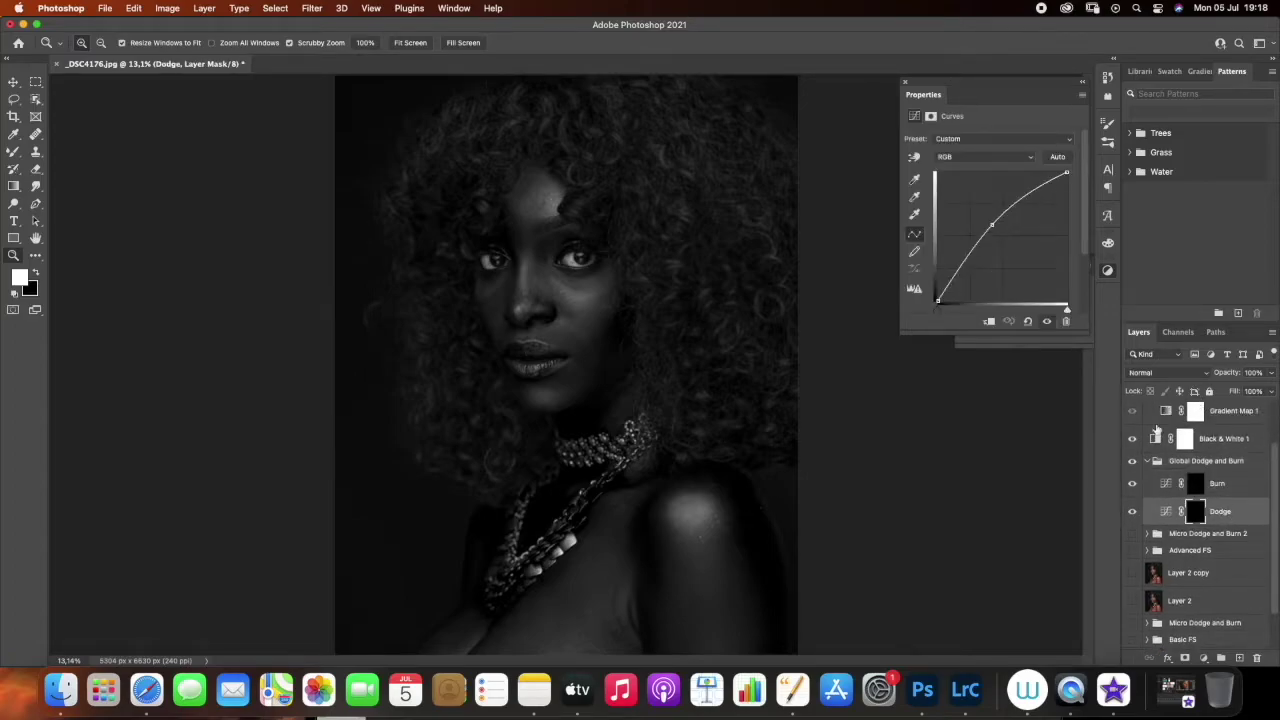
{"action": "left_click", "coordinate": [1204, 657]}
{"action": "left_click", "coordinate": [1204, 657]}
{"action": "left_click", "coordinate": [11, 152]}
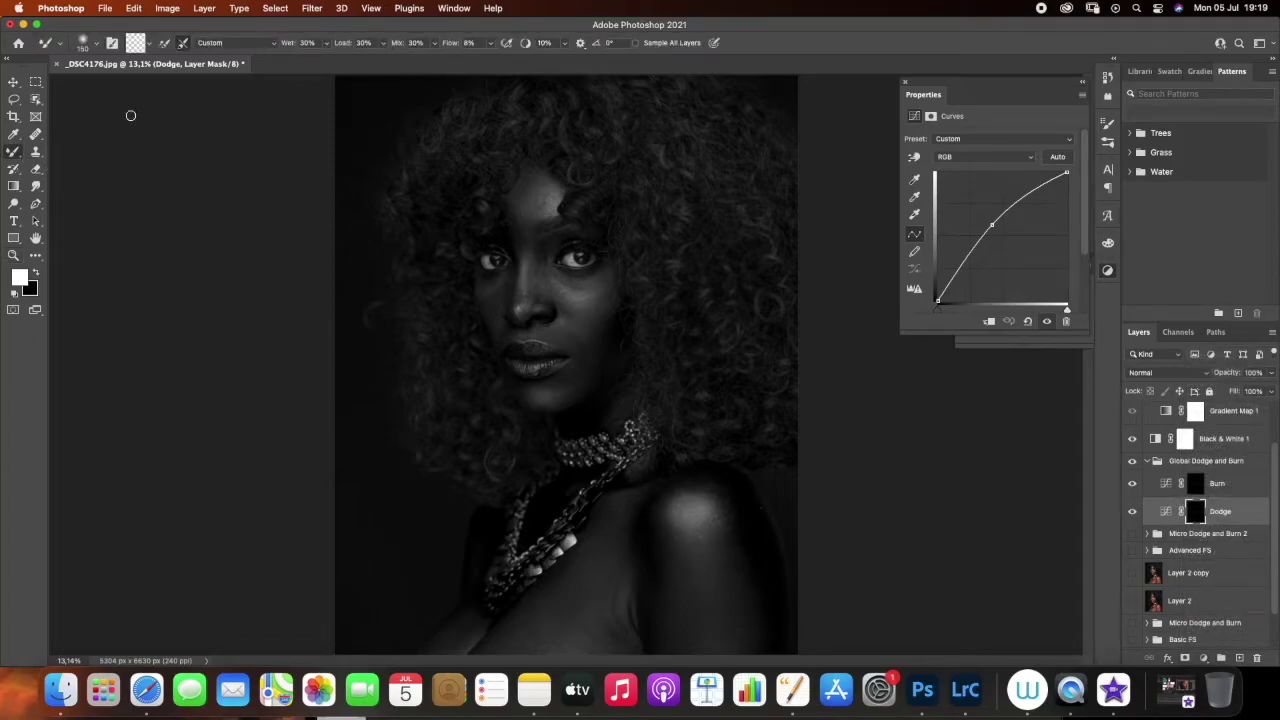
{"action": "right_click", "coordinate": [13, 152]}
{"action": "left_click", "coordinate": [73, 152]}
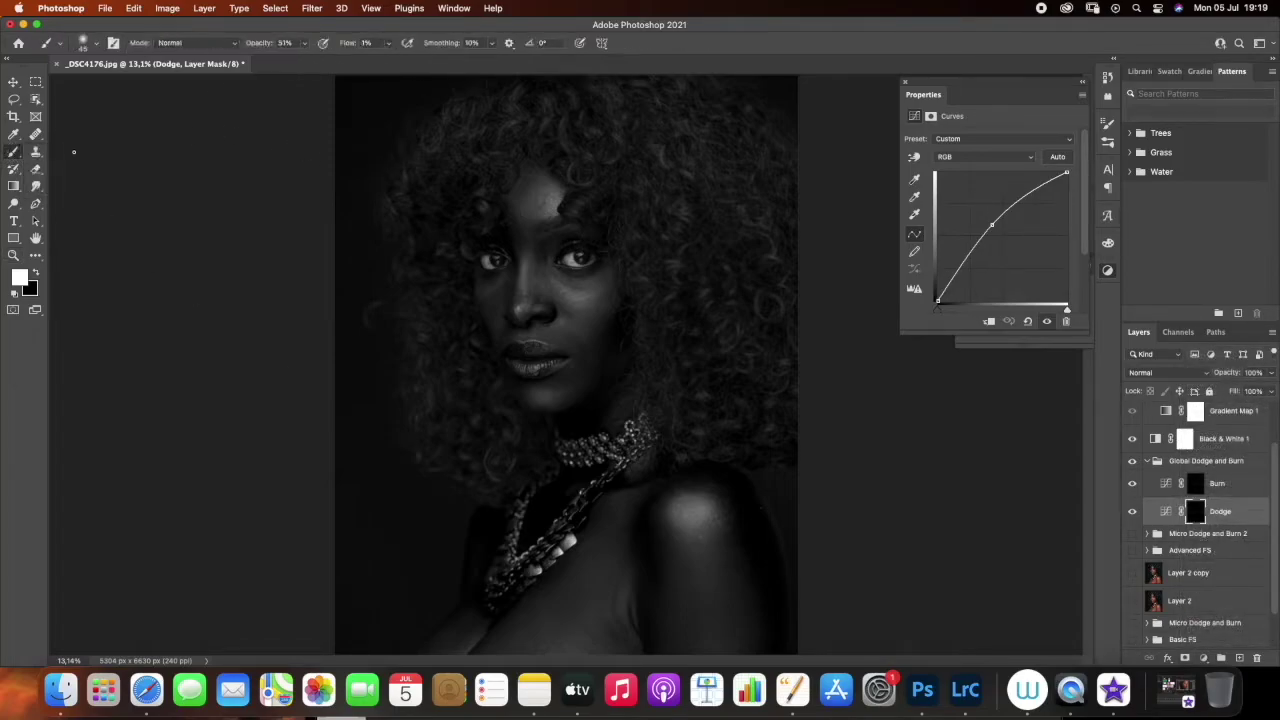
{"action": "left_click", "coordinate": [389, 45]}
{"action": "left_click_drag", "start_coordinate": [389, 62], "coordinate": [391, 62]}
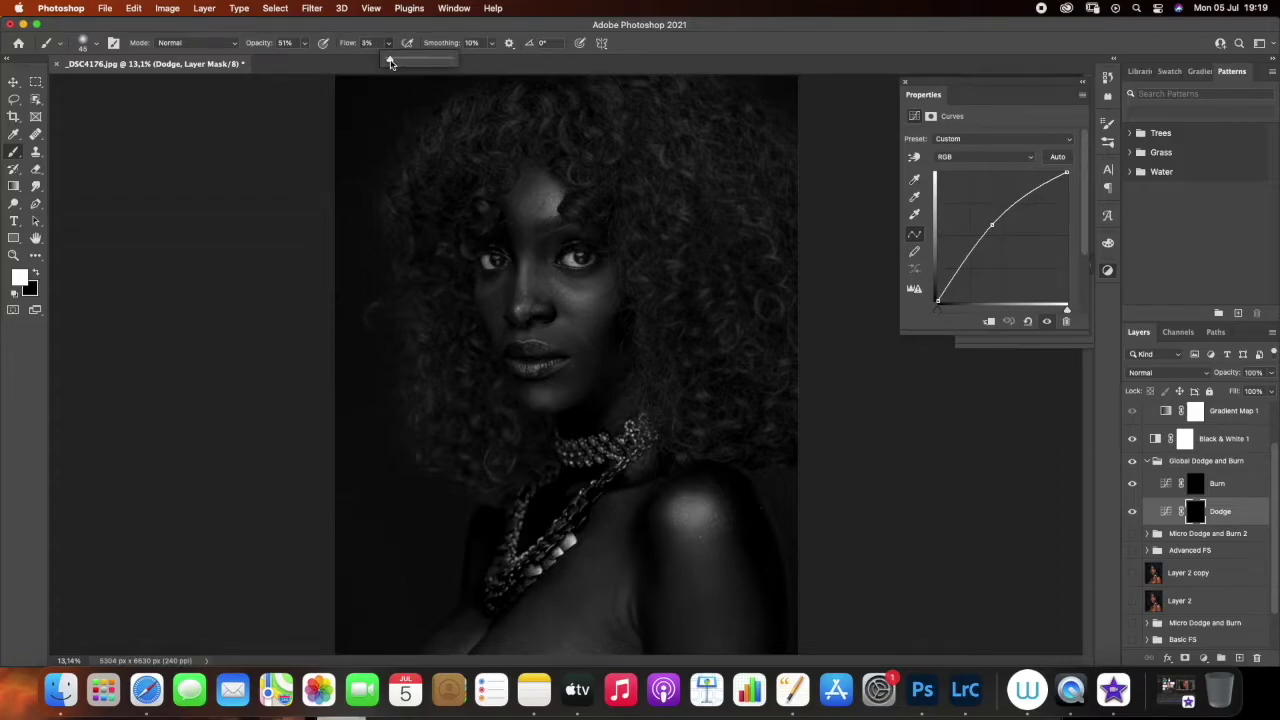
Paint white on the Dodge mask over the highlights of the face, arm and chest, adapting the brush size, and compare the layer's effect
{"action": "key", "text": "]"}
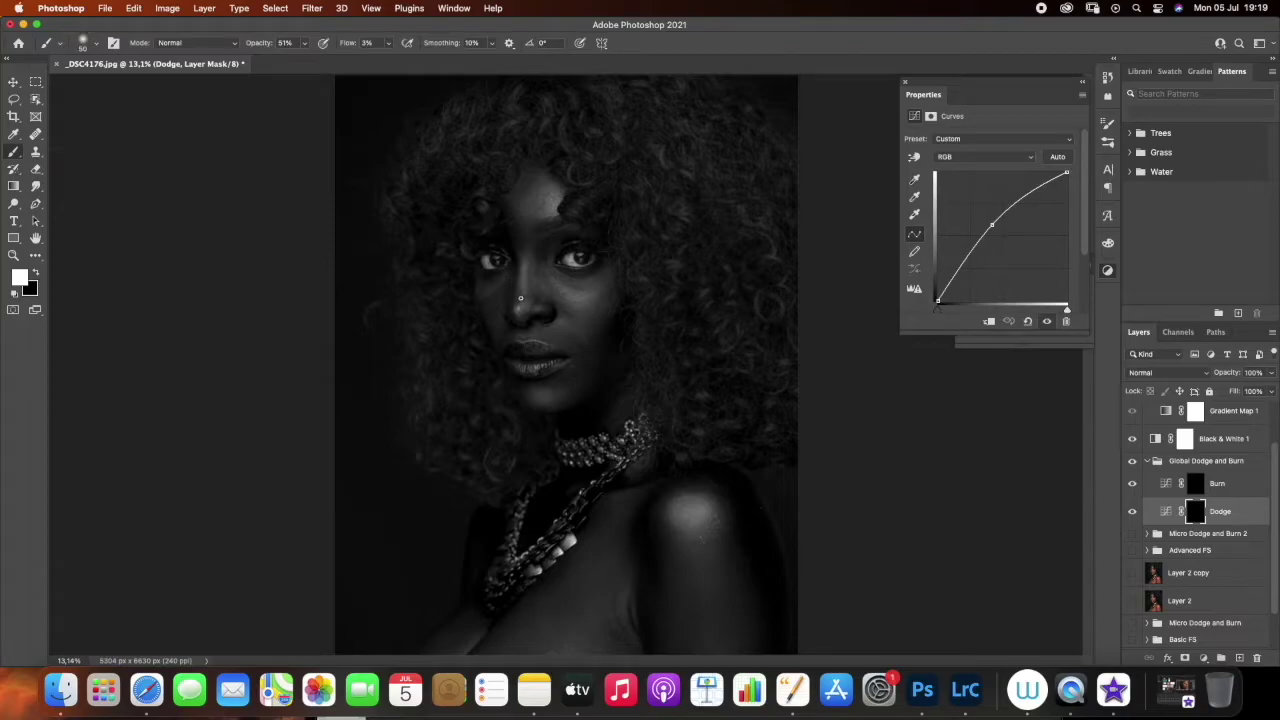
{"action": "key", "text": "bracketright"}
{"action": "key", "text": "bracketright"}
{"action": "key", "text": "bracketright"}
{"action": "key", "text": "bracketleft"}
{"action": "key", "text": "bracketright"}
{"action": "key", "text": "bracketright"}
{"action": "key", "text": "bracketright"}
{"action": "key", "text": "bracketright"}
{"action": "key", "text": "bracketleft"}
{"action": "key", "text": "bracketleft"}
{"action": "key", "text": "bracketleft"}
{"action": "key", "text": "bracketleft"}
{"action": "key", "text": "bracketleft"}
{"action": "key", "text": "bracketleft"}
{"action": "key", "text": "bracketright"}
{"action": "key", "text": "bracketright"}
{"action": "key", "text": "bracketright"}
{"action": "key", "text": "bracketright"}
{"action": "key", "text": "bracketleft"}
{"action": "key", "text": "bracketleft"}
{"action": "key", "text": "bracketright"}
{"action": "key", "text": "bracketright"}
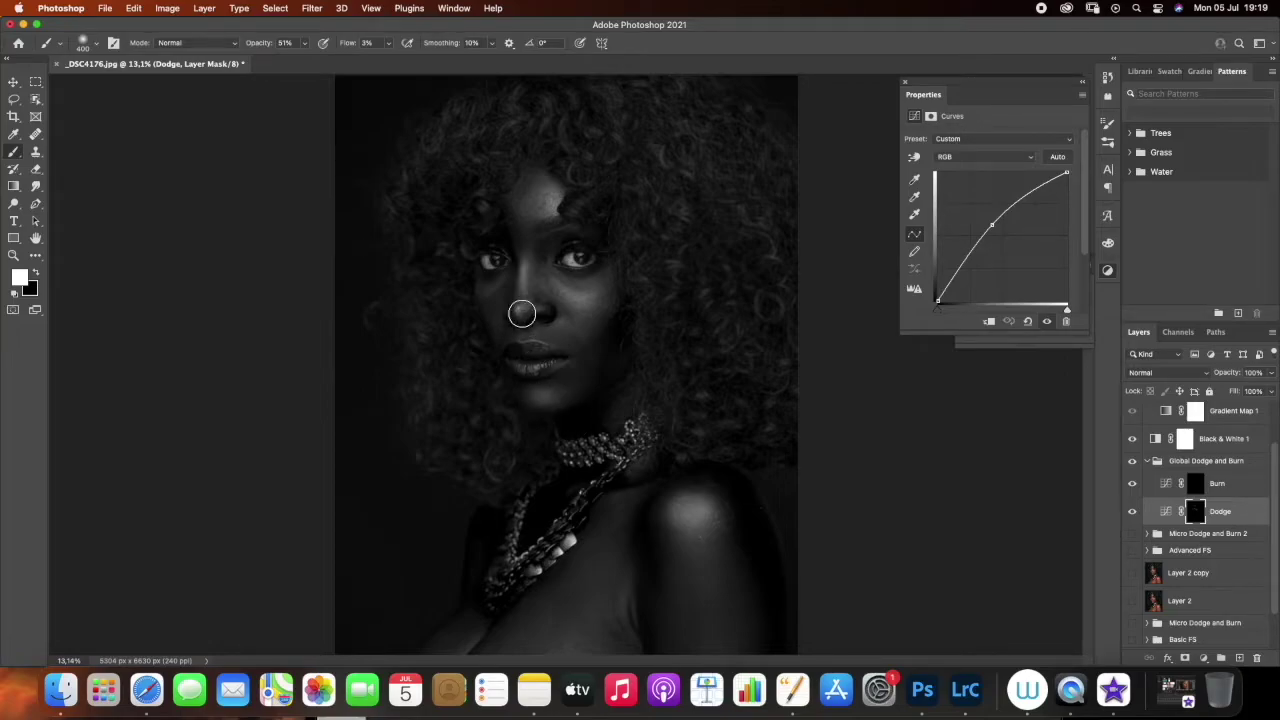
{"action": "key", "text": "bracketleft"}
{"action": "key", "text": "bracketright"}
{"action": "key", "text": "bracketright"}
{"action": "key", "text": "bracketright"}
{"action": "key", "text": "bracketright"}
{"action": "key", "text": "bracketright"}
{"action": "key", "text": "bracketright"}
{"action": "key", "text": "bracketright"}
{"action": "key", "text": "bracketright"}
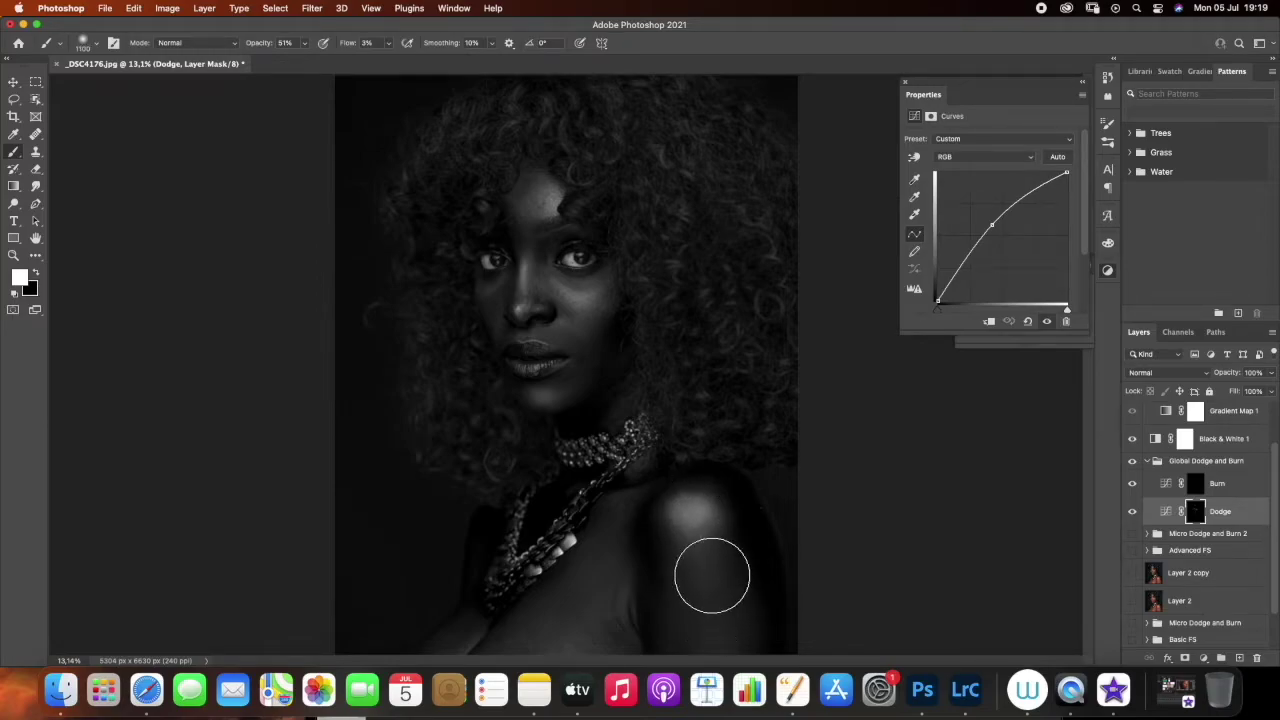
{"action": "key", "text": "bracketleft"}
{"action": "key", "text": "bracketleft"}
{"action": "key", "text": "bracketleft"}
{"action": "key", "text": "bracketleft"}
{"action": "key", "text": "bracketleft"}
{"action": "key", "text": "bracketleft"}
{"action": "key", "text": "bracketleft"}
{"action": "key", "text": "bracketleft"}
{"action": "key", "text": "bracketleft"}
{"action": "key", "text": "bracketright"}
{"action": "key", "text": "bracketright"}
{"action": "key", "text": "bracketright"}
{"action": "key", "text": "bracketright"}
{"action": "key", "text": "bracketright"}
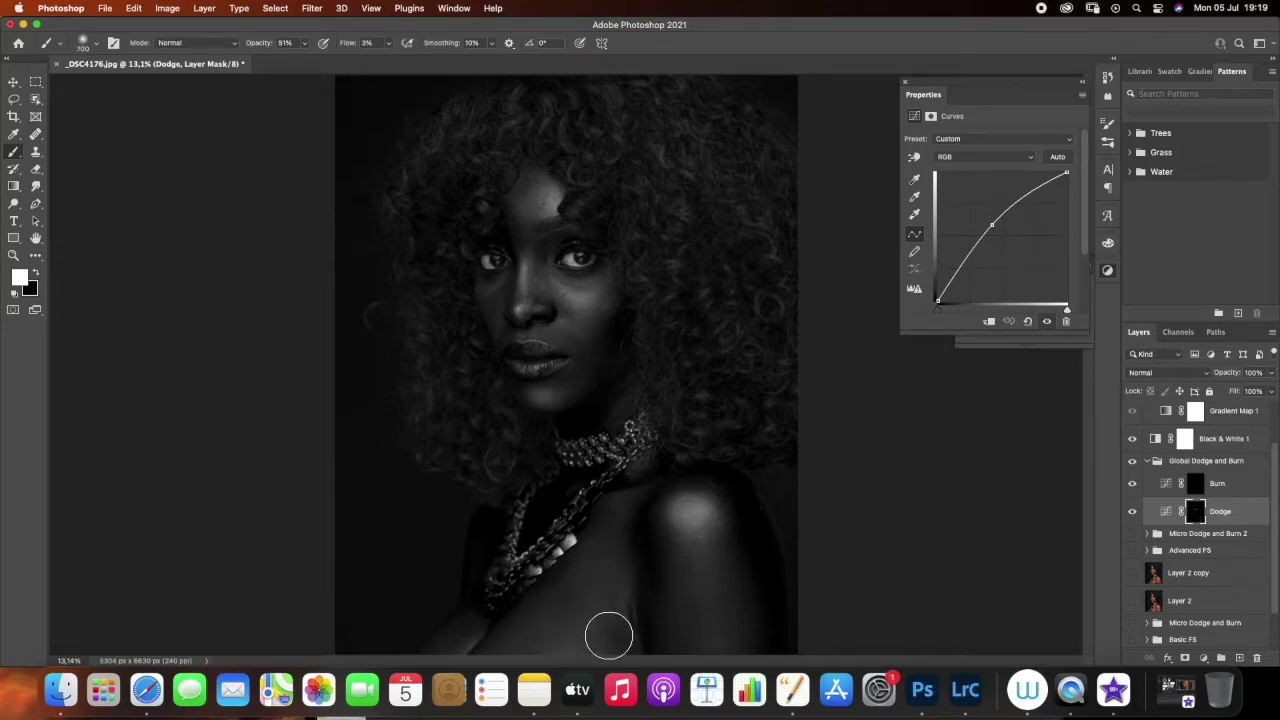
{"action": "key", "text": "bracketleft"}
{"action": "key", "text": "bracketleft"}
{"action": "key", "text": "bracketleft"}
{"action": "key", "text": "bracketleft"}
{"action": "key", "text": "bracketleft"}
{"action": "key", "text": "bracketleft"}
{"action": "left_click", "coordinate": [1133, 512]}
{"action": "left_click", "coordinate": [1133, 513]}
Paint white on the Burn mask over the portrait's shadow areas with varying brush sizes, and compare the Global Dodge and Burn group's effect
{"action": "left_click", "coordinate": [1222, 484]}
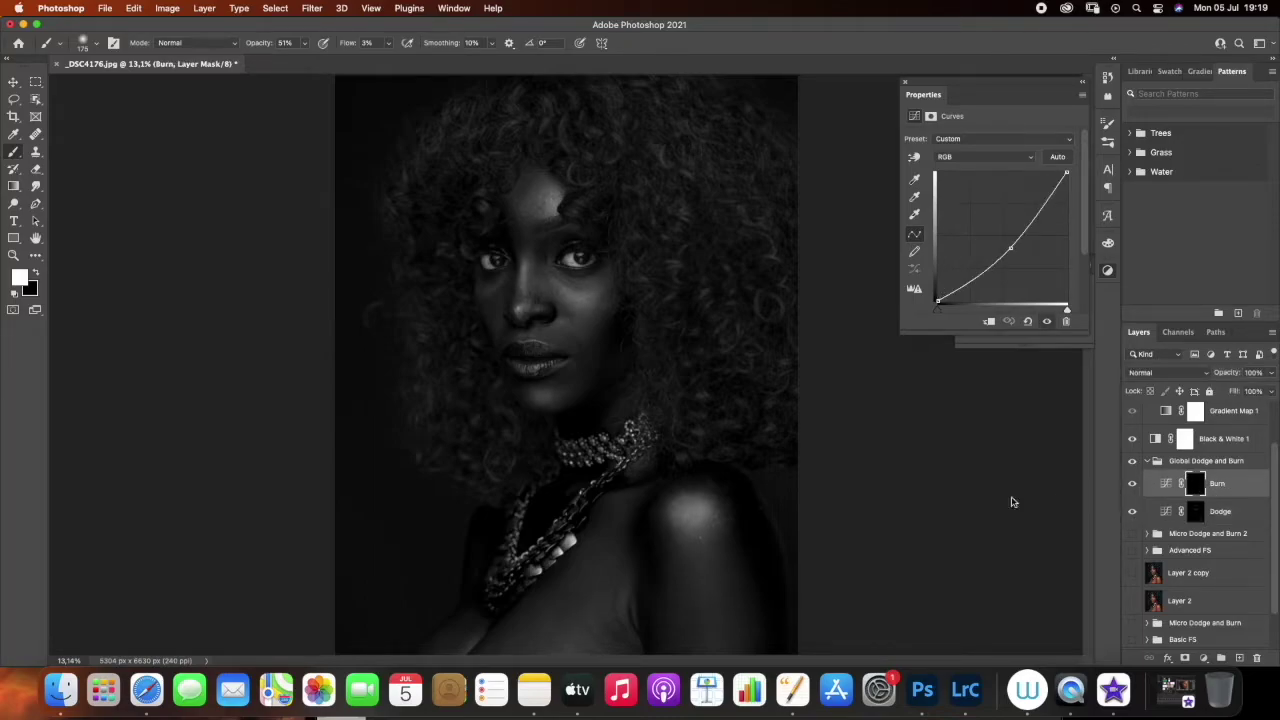
{"action": "key", "text": "bracketright"}
{"action": "key", "text": "bracketright"}
{"action": "key", "text": "bracketright"}
{"action": "key", "text": "bracketright"}
{"action": "key", "text": "bracketleft"}
{"action": "key", "text": "bracketleft"}
{"action": "key", "text": "bracketleft"}
{"action": "key", "text": "bracketleft"}
{"action": "key", "text": "bracketleft"}
{"action": "key", "text": "bracketleft"}
{"action": "key", "text": "bracketleft"}
{"action": "key", "text": "bracketright"}
{"action": "key", "text": "bracketright"}
{"action": "key", "text": "bracketright"}
{"action": "key", "text": "bracketright"}
{"action": "key", "text": "bracketright"}
{"action": "key", "text": "bracketleft"}
{"action": "key", "text": "bracketleft"}
{"action": "key", "text": "bracketleft"}
{"action": "key", "text": "bracketleft"}
{"action": "key", "text": "bracketleft"}
{"action": "key", "text": "bracketleft"}
{"action": "key", "text": "bracketright"}
{"action": "key", "text": "bracketright"}
{"action": "key", "text": "bracketright"}
{"action": "key", "text": "bracketright"}
{"action": "key", "text": "bracketright"}
{"action": "key", "text": "bracketright"}
{"action": "key", "text": "bracketright"}
{"action": "key", "text": "bracketright"}
{"action": "key", "text": "bracketright"}
{"action": "key", "text": "bracketright"}
{"action": "key", "text": "bracketleft"}
{"action": "key", "text": "bracketleft"}
{"action": "left_click", "coordinate": [1132, 461]}
{"action": "left_click", "coordinate": [1132, 461]}
Show the layers from Micro Dodge and Burn 2 down to Basic FS again, hide Black & White 1, and compare the group's effect in colour
{"action": "scroll", "coordinate": [1275, 481], "scroll_direction": "down", "scroll_amount": 3}
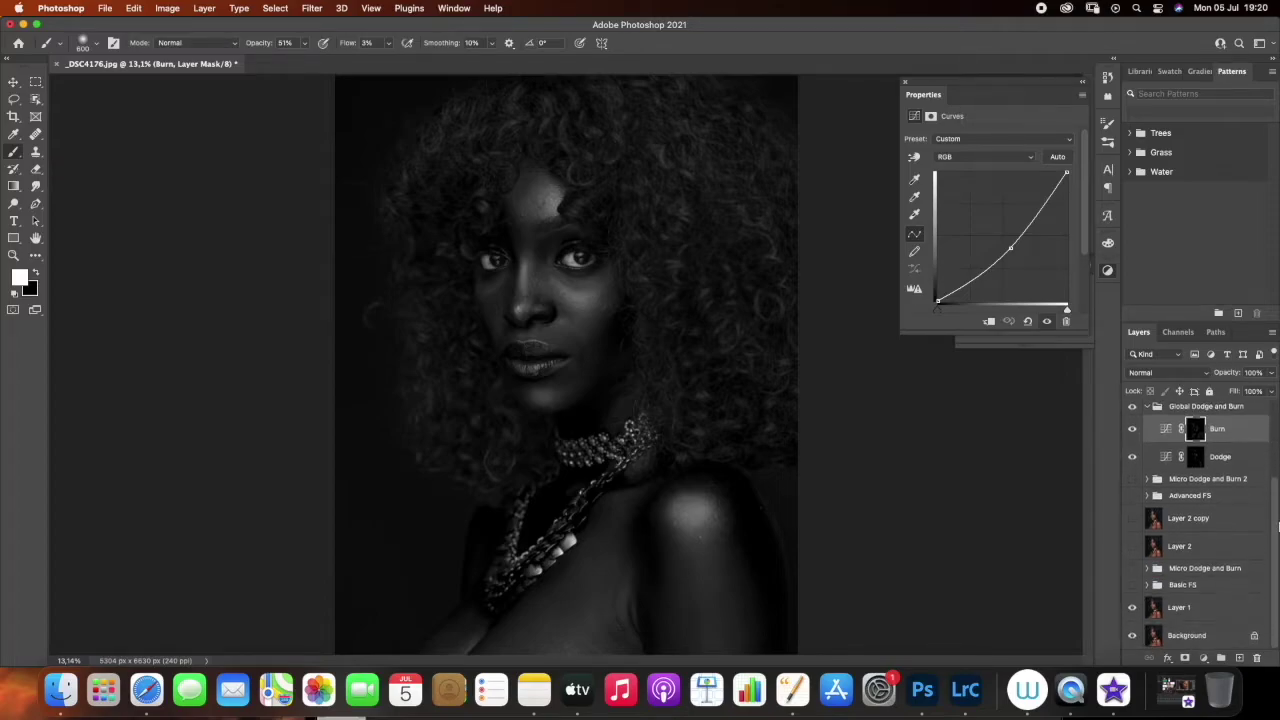
{"action": "left_click_drag", "start_coordinate": [1132, 479], "coordinate": [1134, 588]}
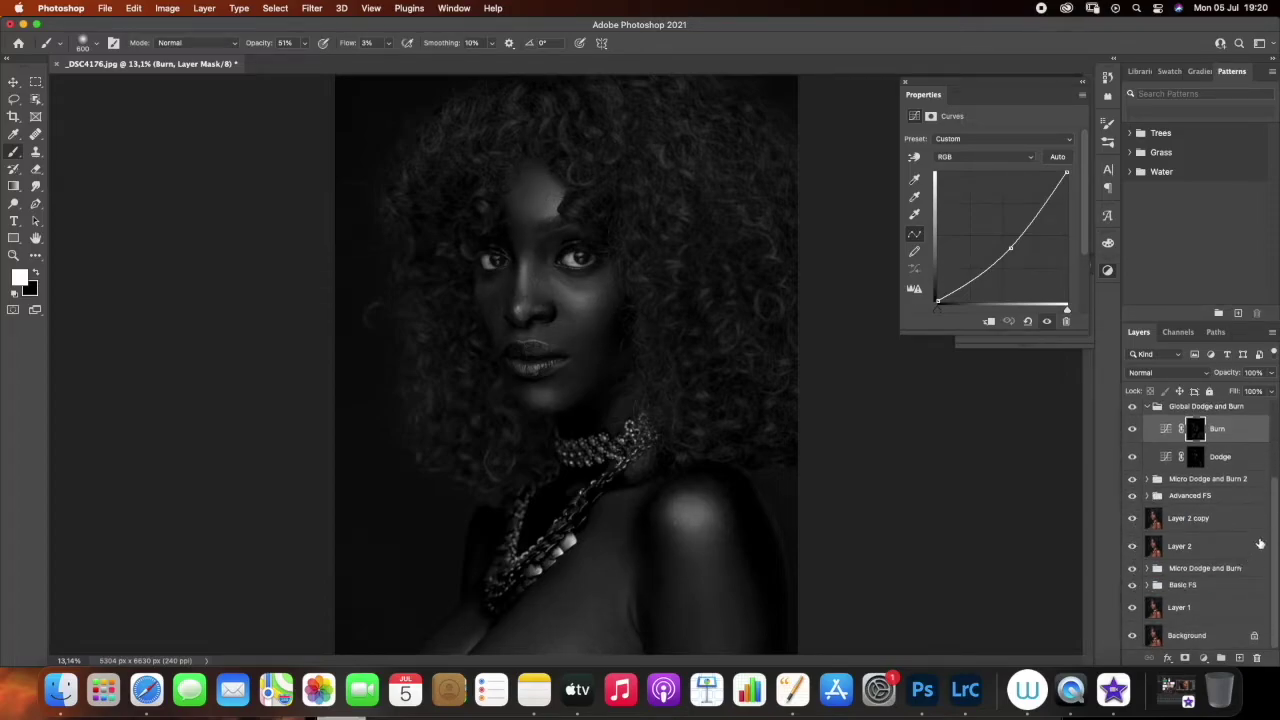
{"action": "left_click_drag", "start_coordinate": [1275, 530], "coordinate": [1276, 418]}
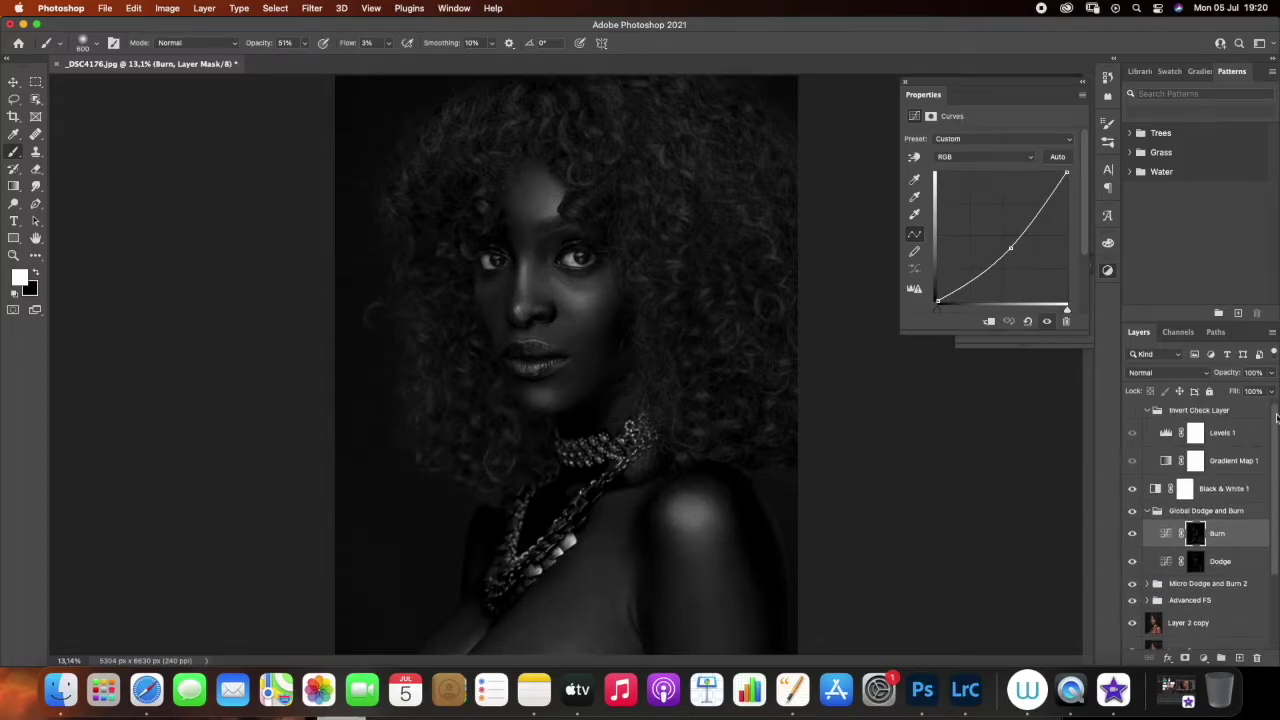
{"action": "left_click", "coordinate": [1133, 488]}
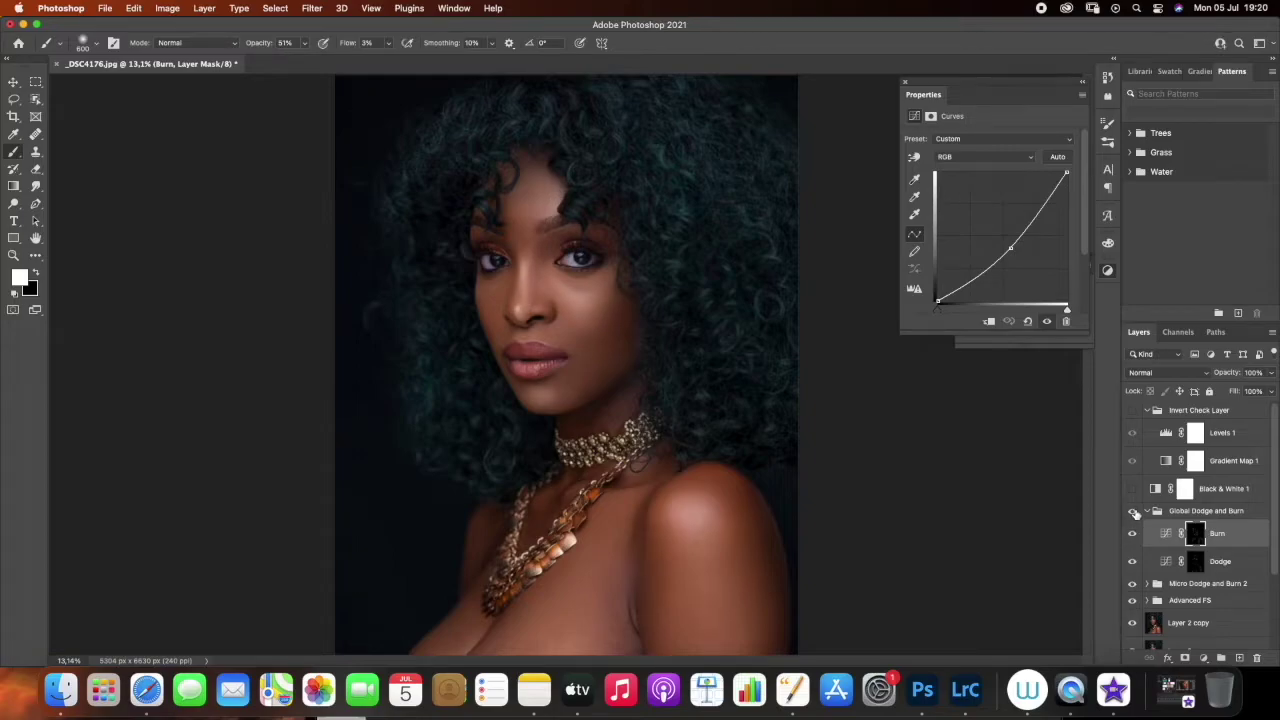
{"action": "left_click", "coordinate": [1133, 512]}
{"action": "left_click", "coordinate": [1133, 512]}
Set the Dodge layer's opacity to 92%, checking the portrait with and without the Global Dodge and Burn group
{"action": "left_click", "coordinate": [1230, 561]}
{"action": "left_click_drag", "start_coordinate": [1273, 374], "coordinate": [1266, 392]}
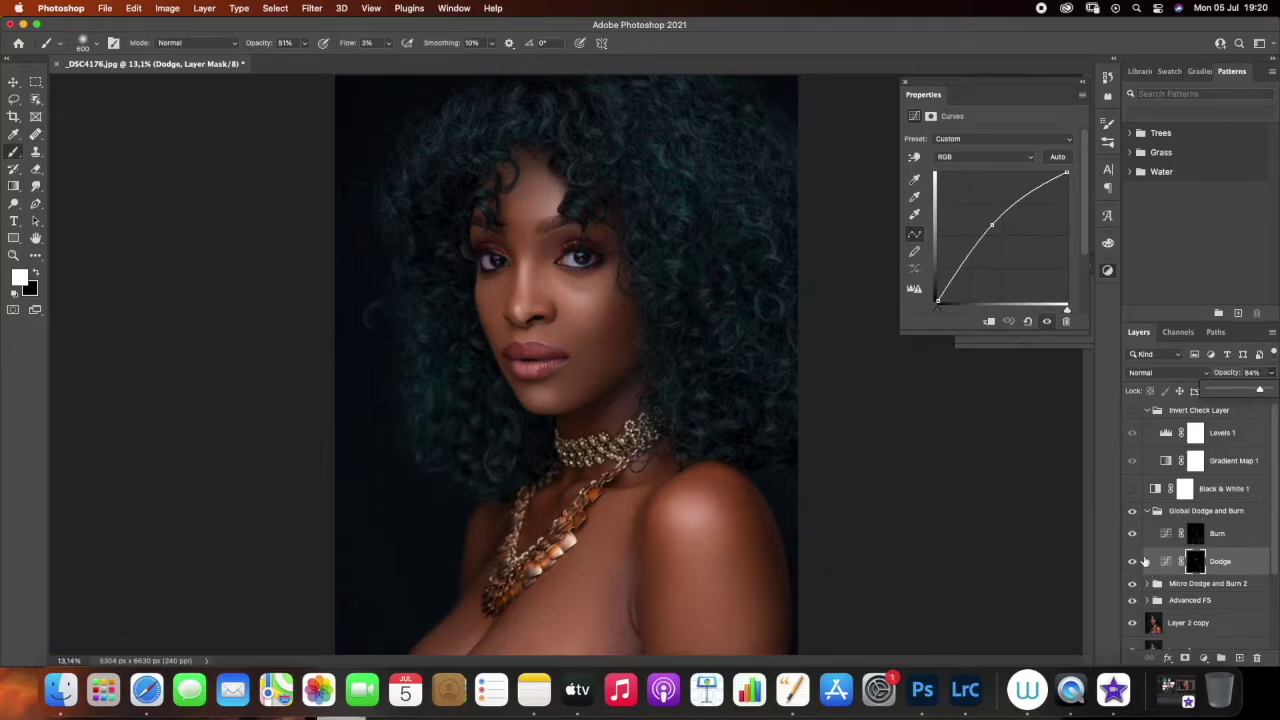
{"action": "left_click", "coordinate": [1133, 511]}
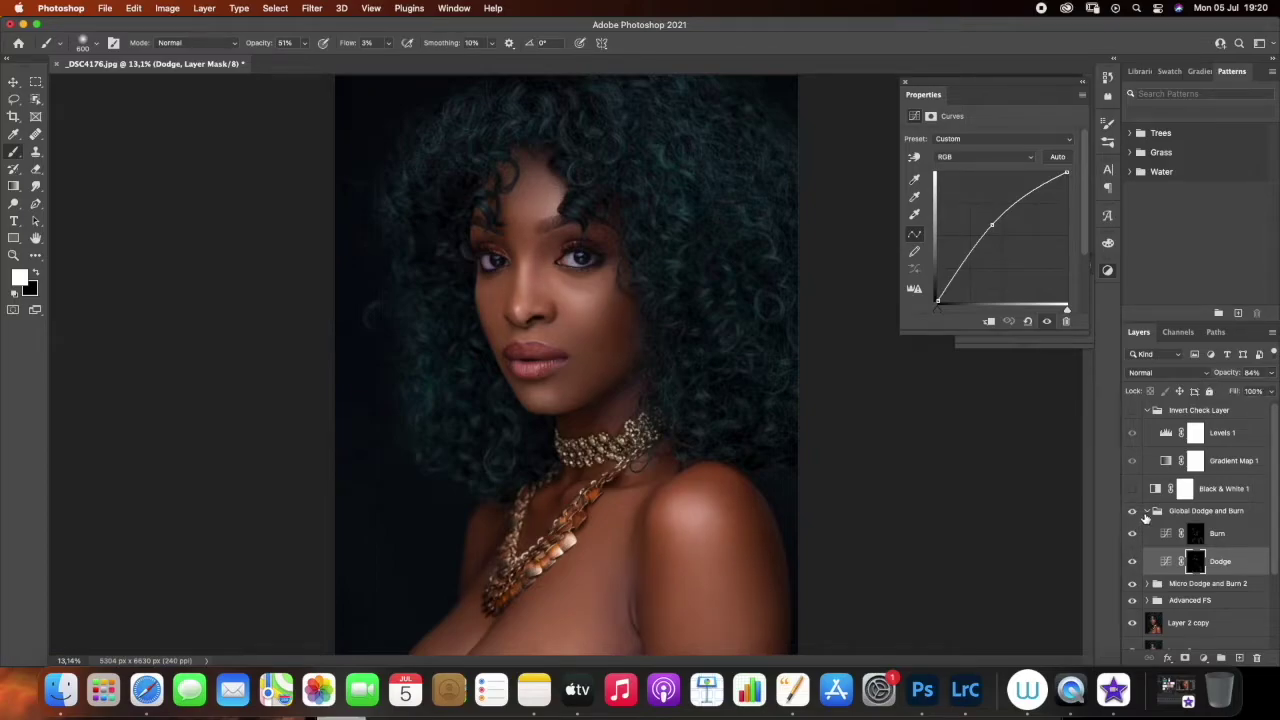
{"action": "left_click", "coordinate": [1272, 373]}
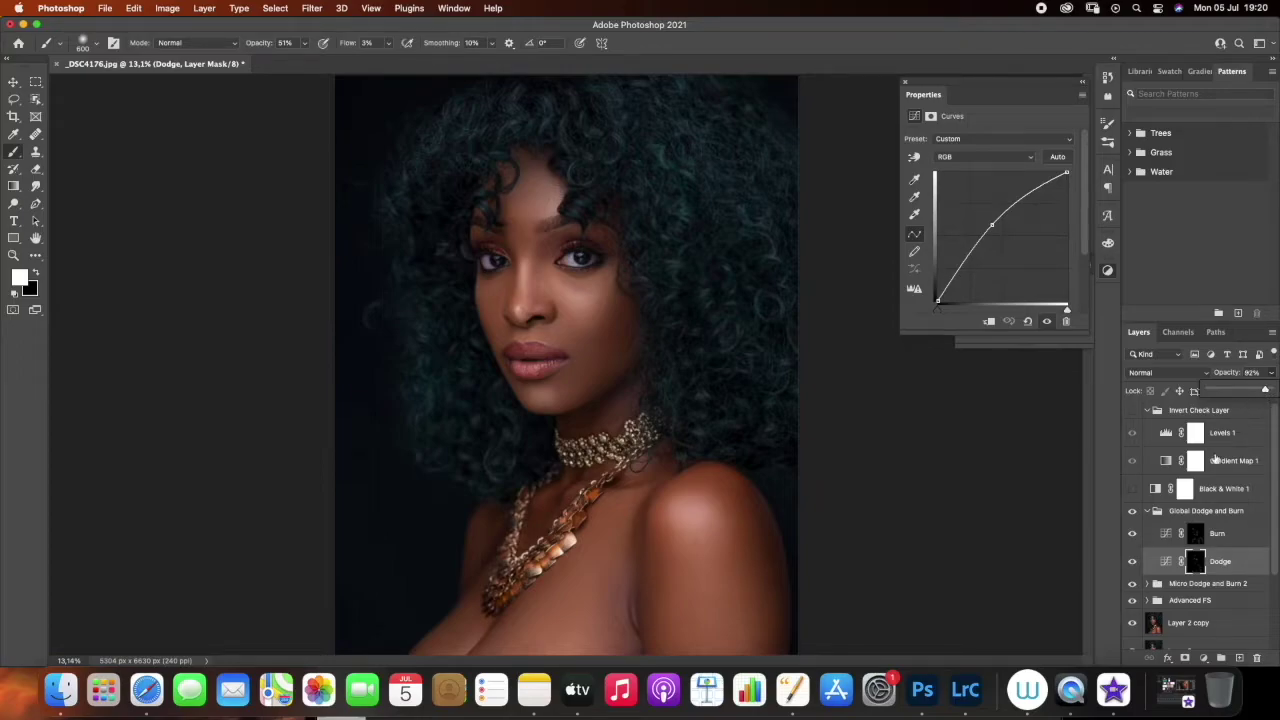
{"action": "left_click", "coordinate": [1134, 514]}
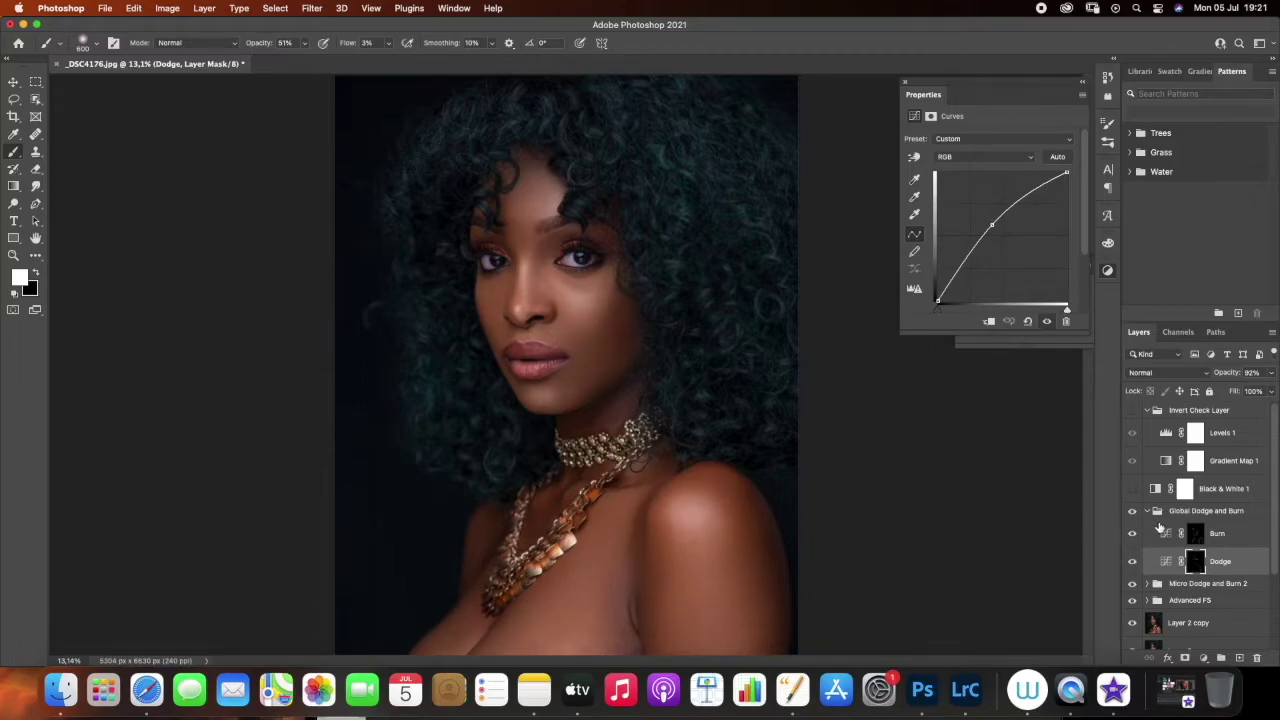
Add a Gradient Map layer above the Global Dodge and Burn group with the Black, White preset, and invert its mask to black
{"action": "left_click", "coordinate": [1157, 511]}
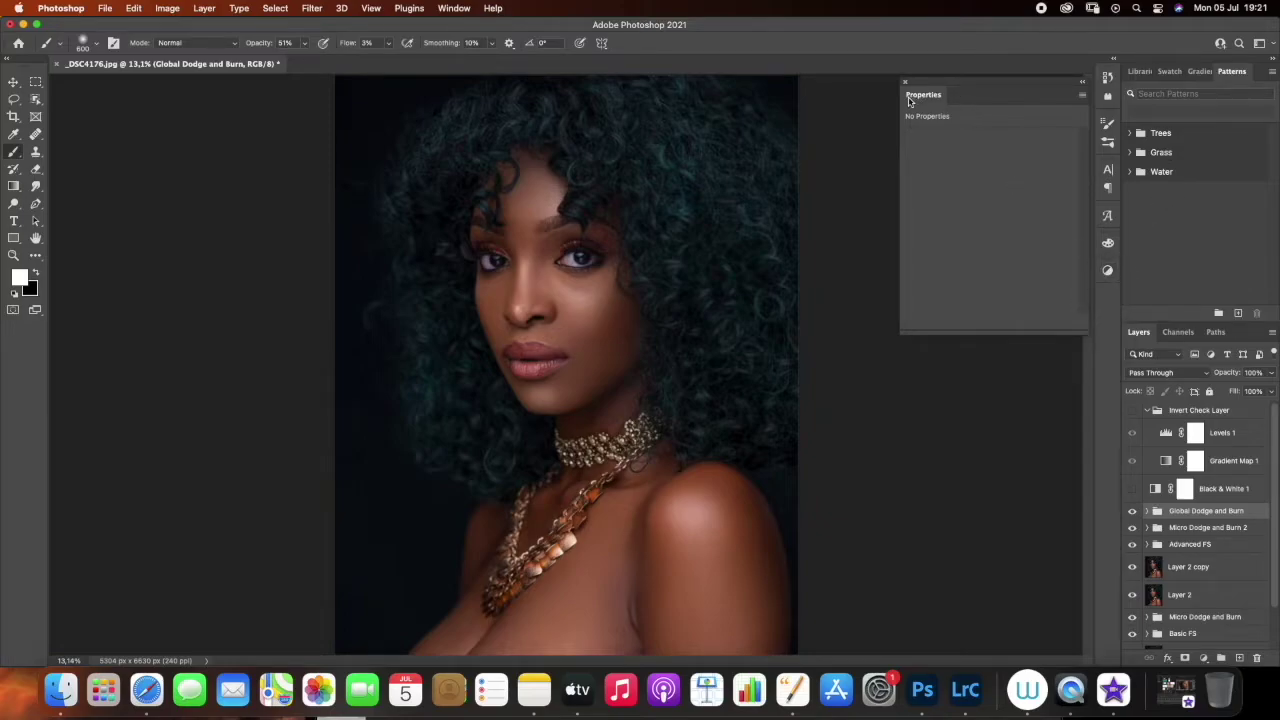
{"action": "left_click", "coordinate": [906, 83]}
{"action": "left_click", "coordinate": [1107, 270]}
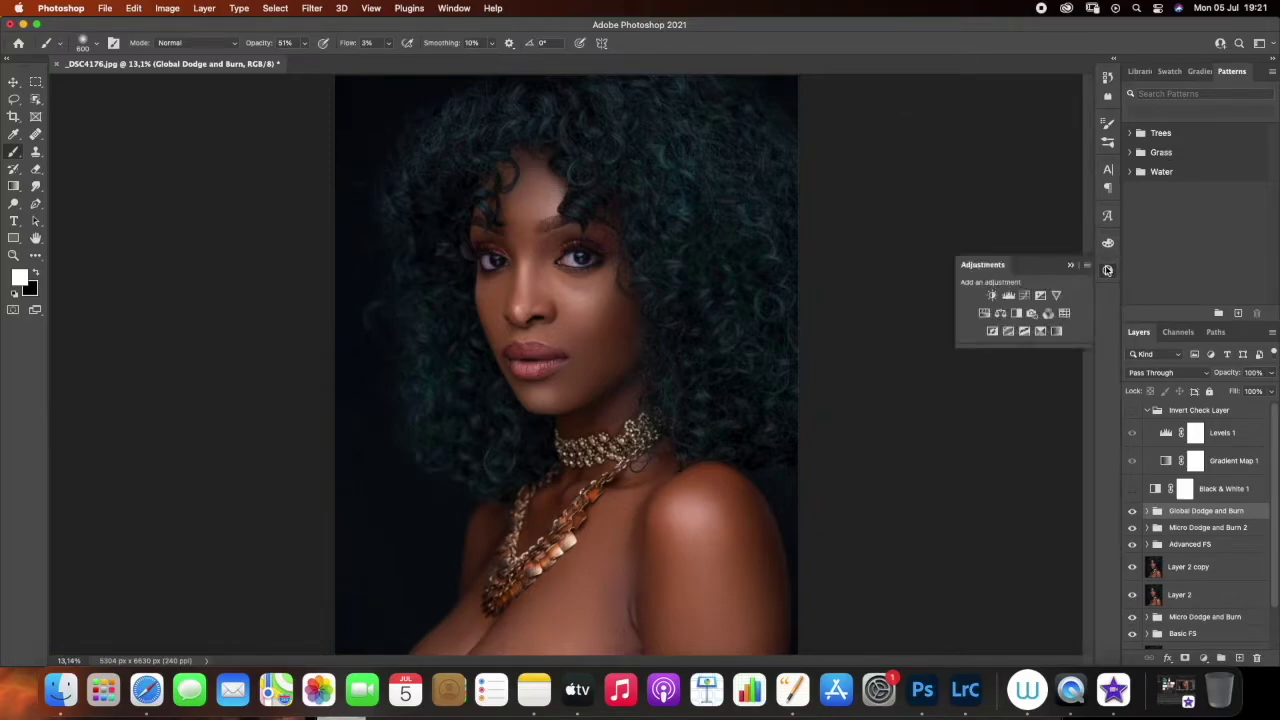
{"action": "left_click", "coordinate": [1055, 332]}
{"action": "left_click", "coordinate": [990, 149]}
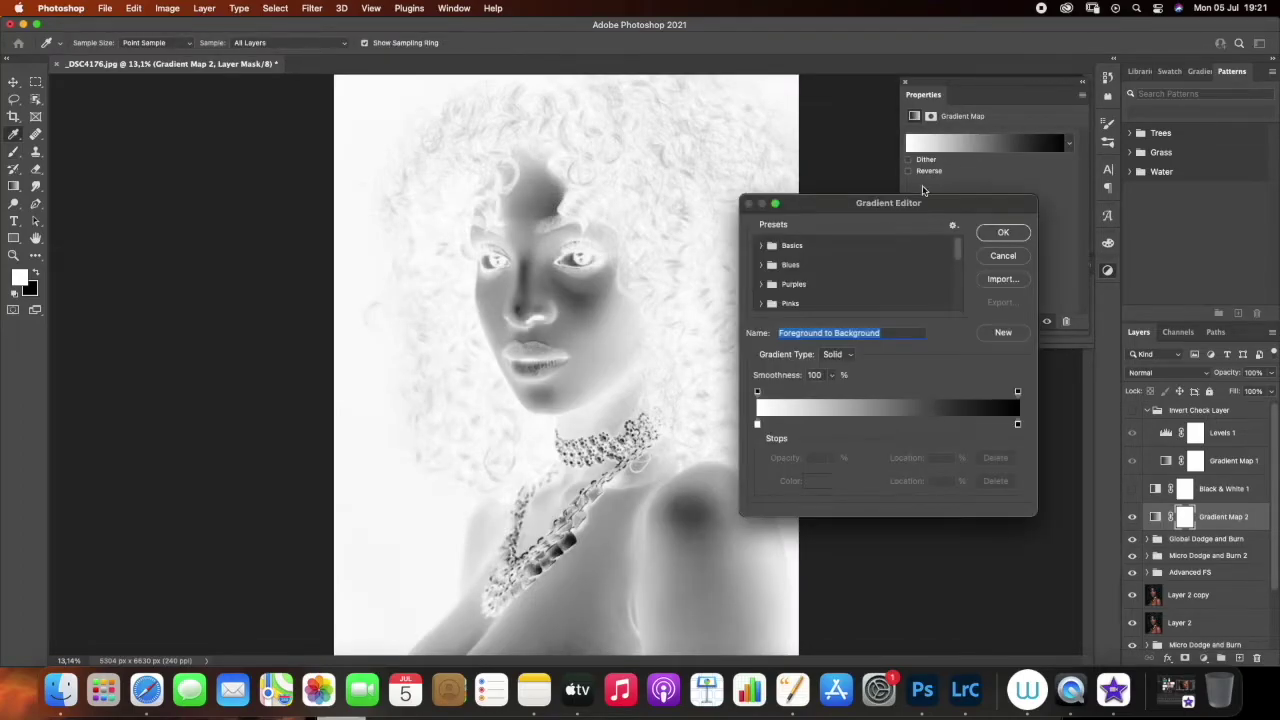
{"action": "left_click", "coordinate": [791, 245]}
{"action": "left_click", "coordinate": [761, 245]}
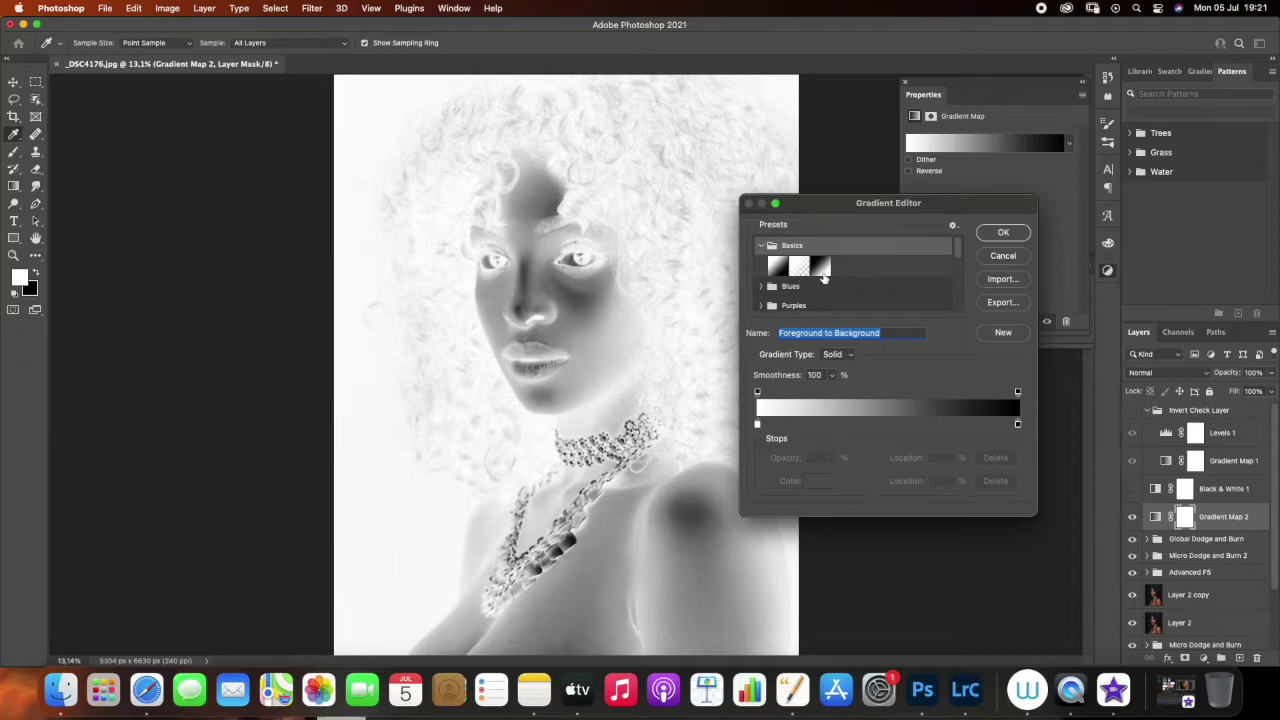
{"action": "left_click", "coordinate": [820, 265]}
{"action": "left_click", "coordinate": [1003, 232]}
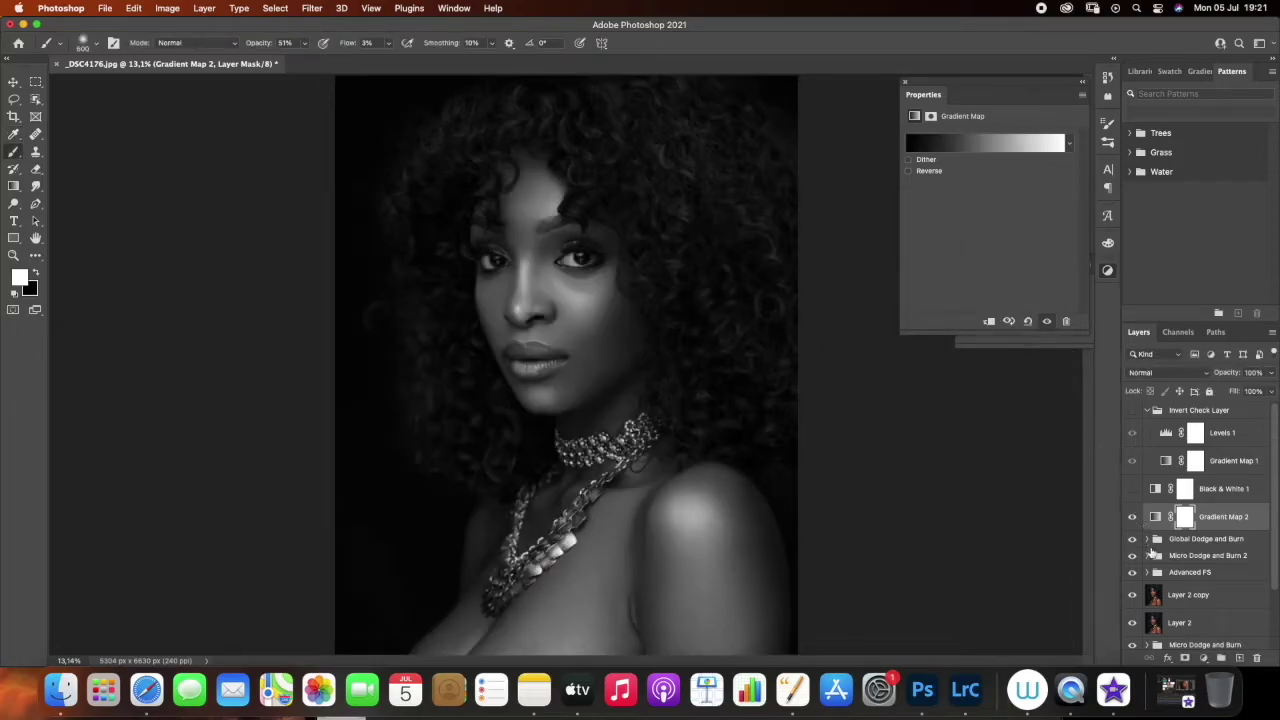
{"action": "key", "text": "super+i"}
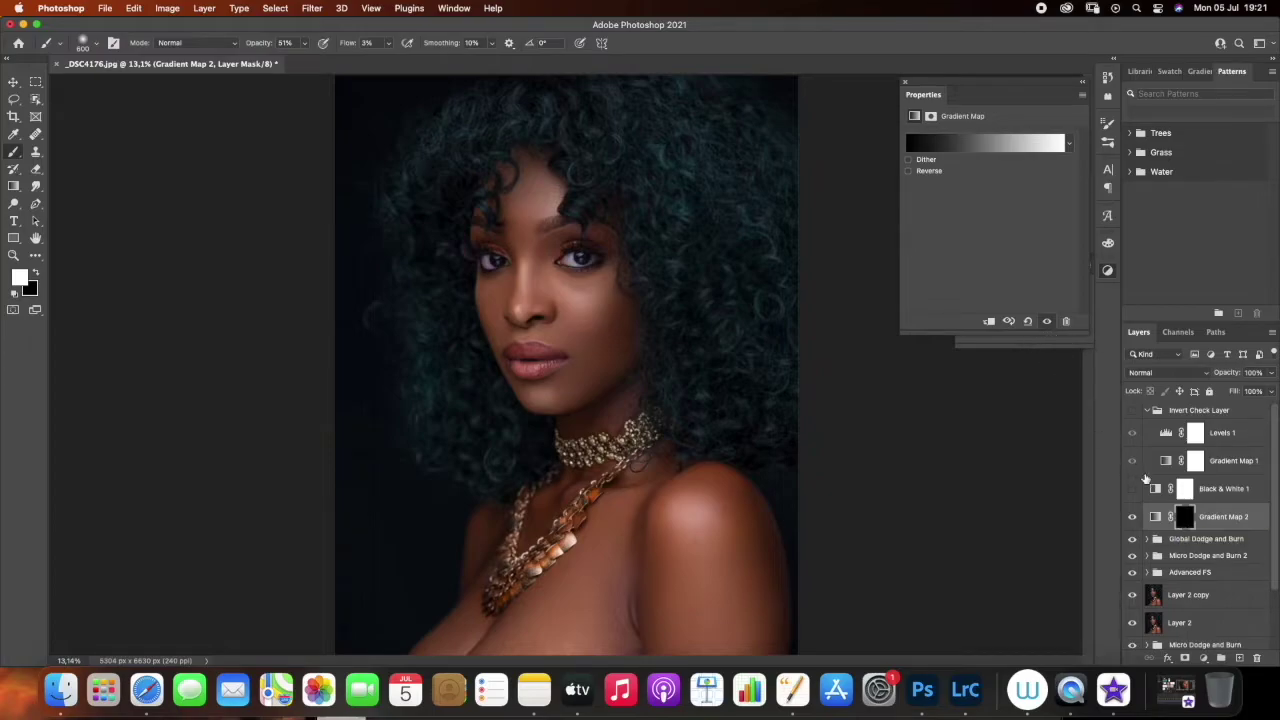
Set the dark end stop of Gradient Map 2 to the shadow skin tone 623725 sampled from the face
{"action": "left_click", "coordinate": [1155, 517]}
{"action": "left_click", "coordinate": [978, 131]}
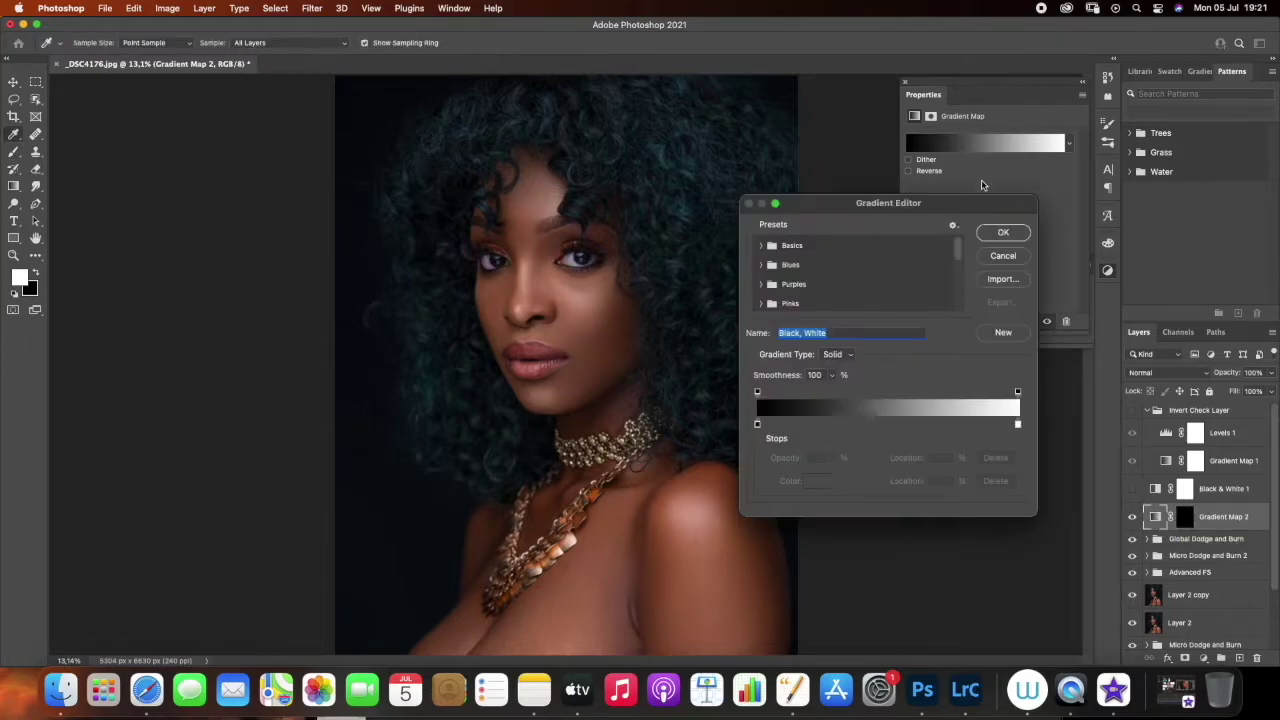
{"action": "left_click", "coordinate": [812, 250]}
{"action": "left_click", "coordinate": [761, 246]}
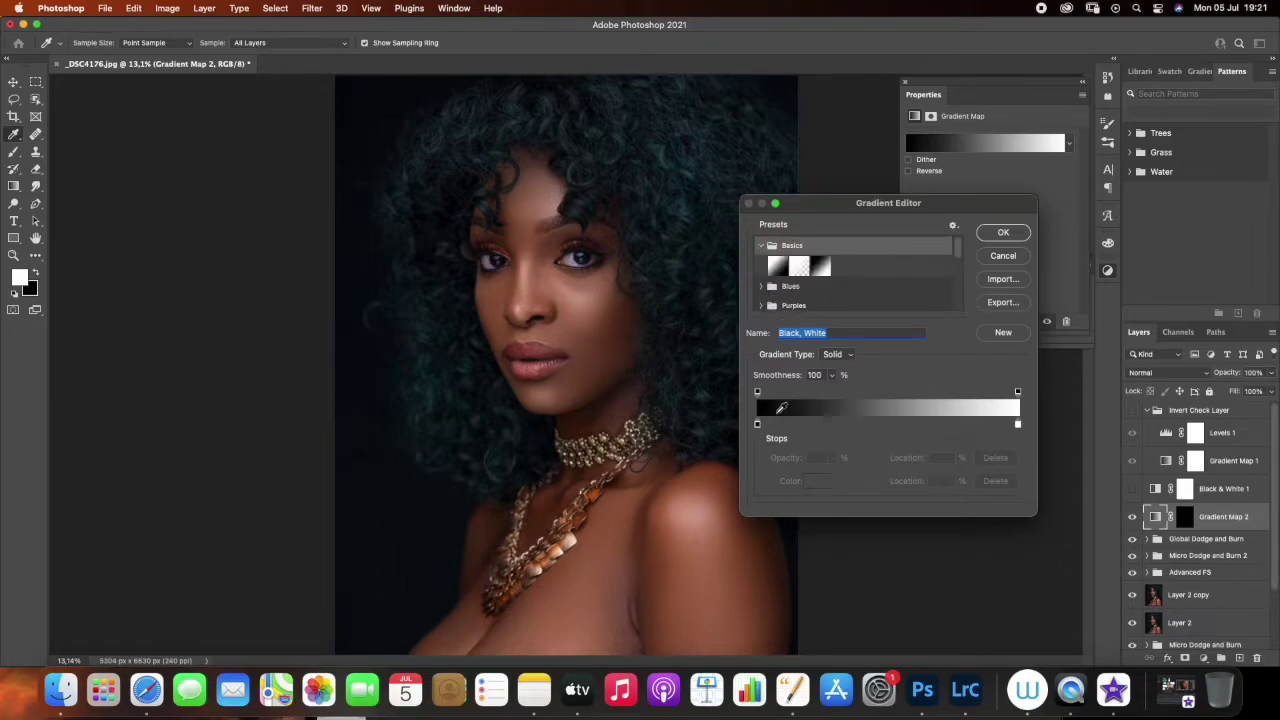
{"action": "left_click", "coordinate": [758, 425]}
{"action": "left_click", "coordinate": [814, 484]}
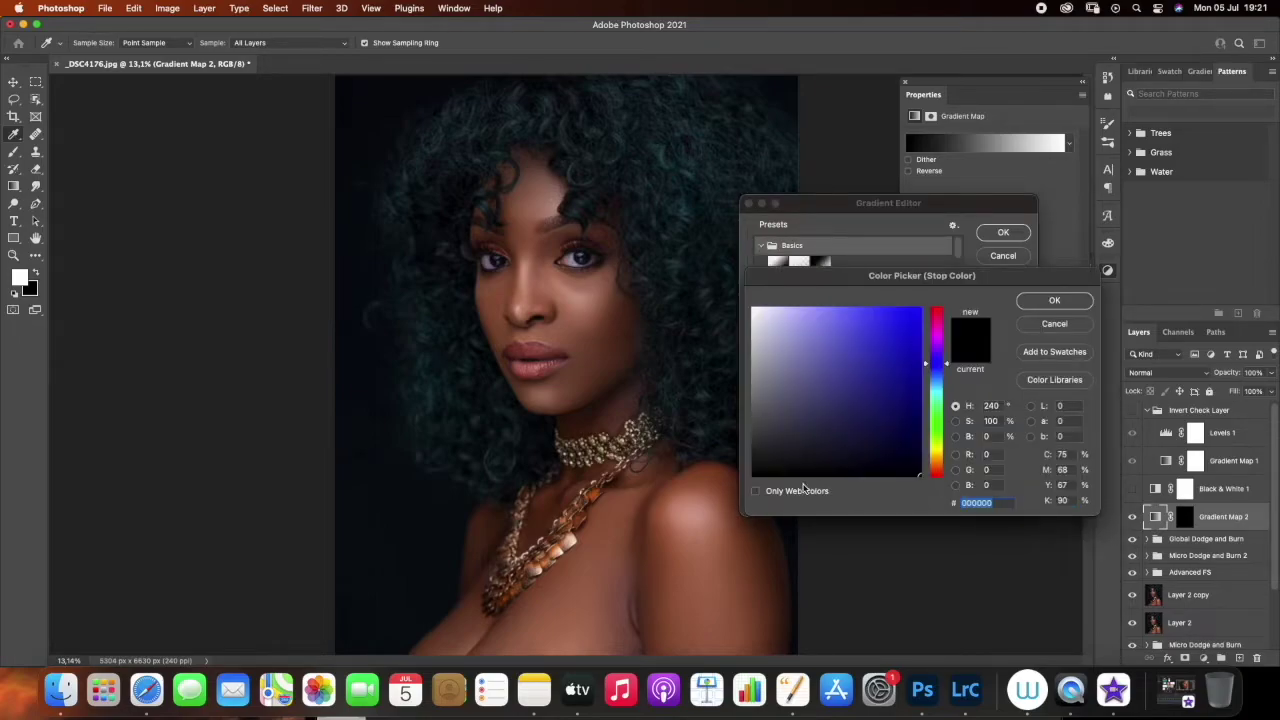
{"action": "left_click", "coordinate": [602, 376]}
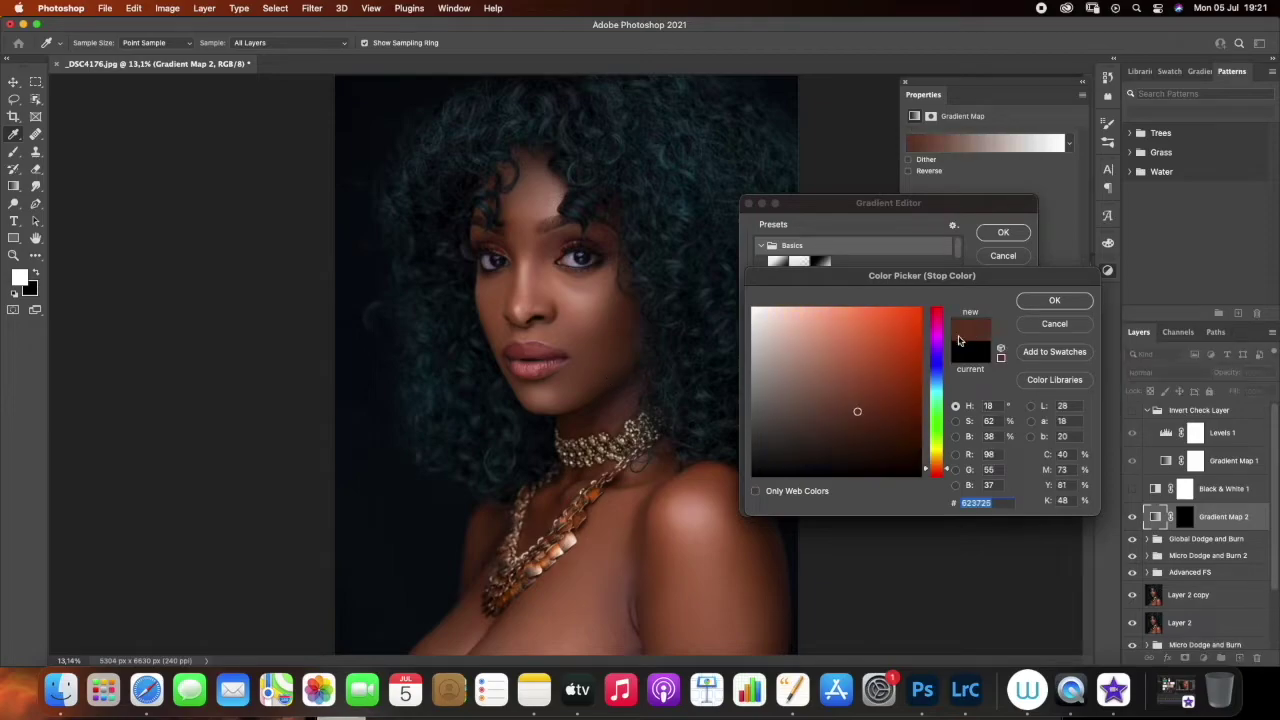
{"action": "left_click", "coordinate": [1052, 301]}
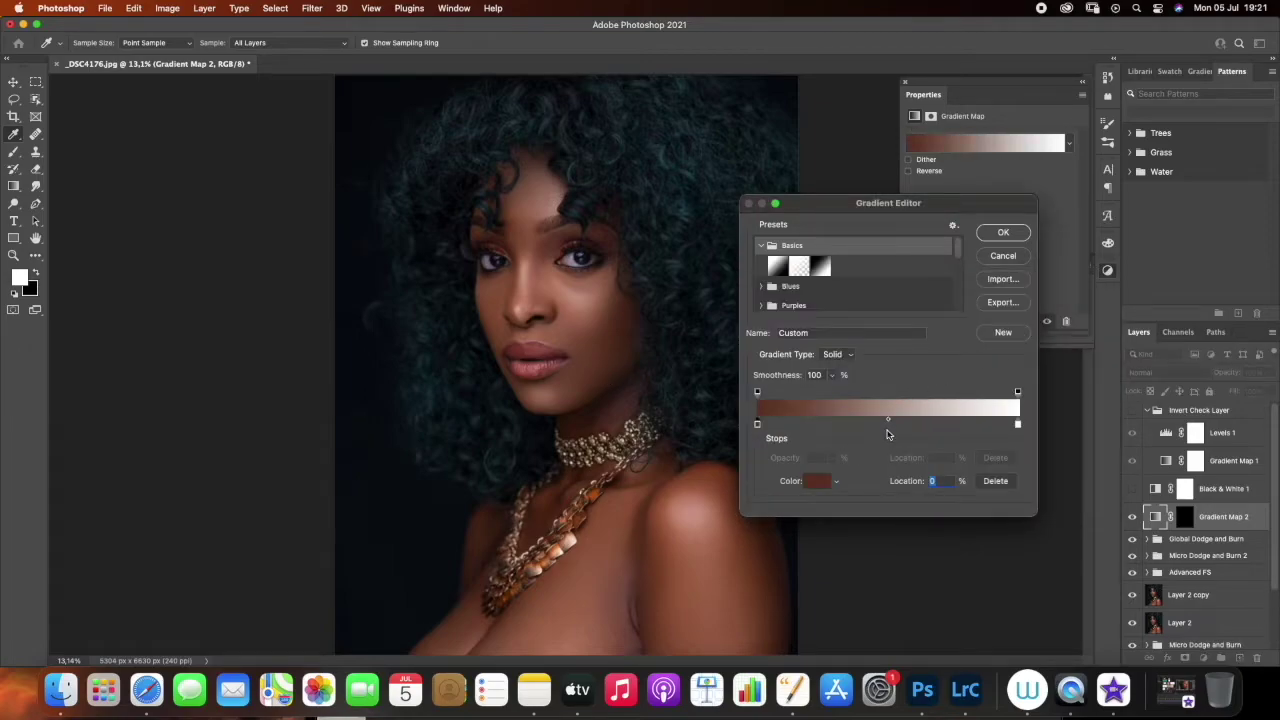
Add a middle colour stop at 49% to the gradient and sample a midtone skin colour from the face for it
{"action": "left_click", "coordinate": [885, 428]}
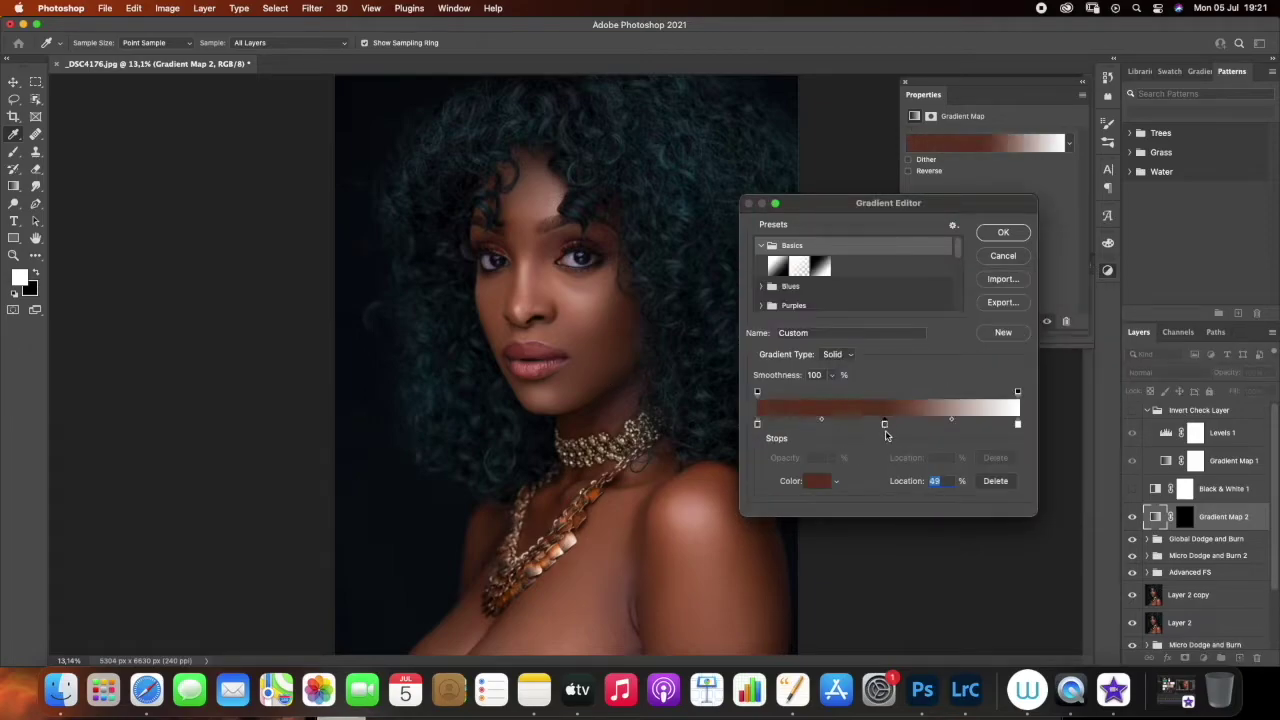
{"action": "left_click", "coordinate": [595, 325]}
{"action": "left_click", "coordinate": [580, 356]}
{"action": "left_click", "coordinate": [567, 378]}
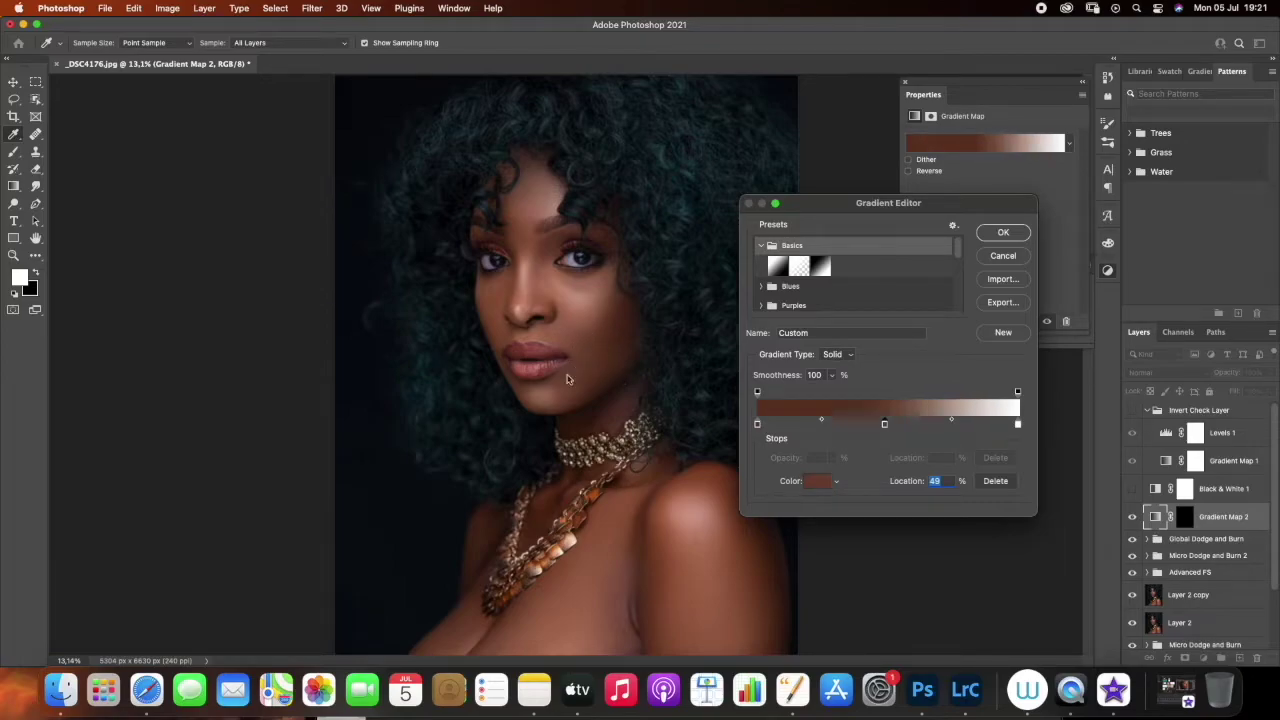
{"action": "left_click", "coordinate": [498, 304]}
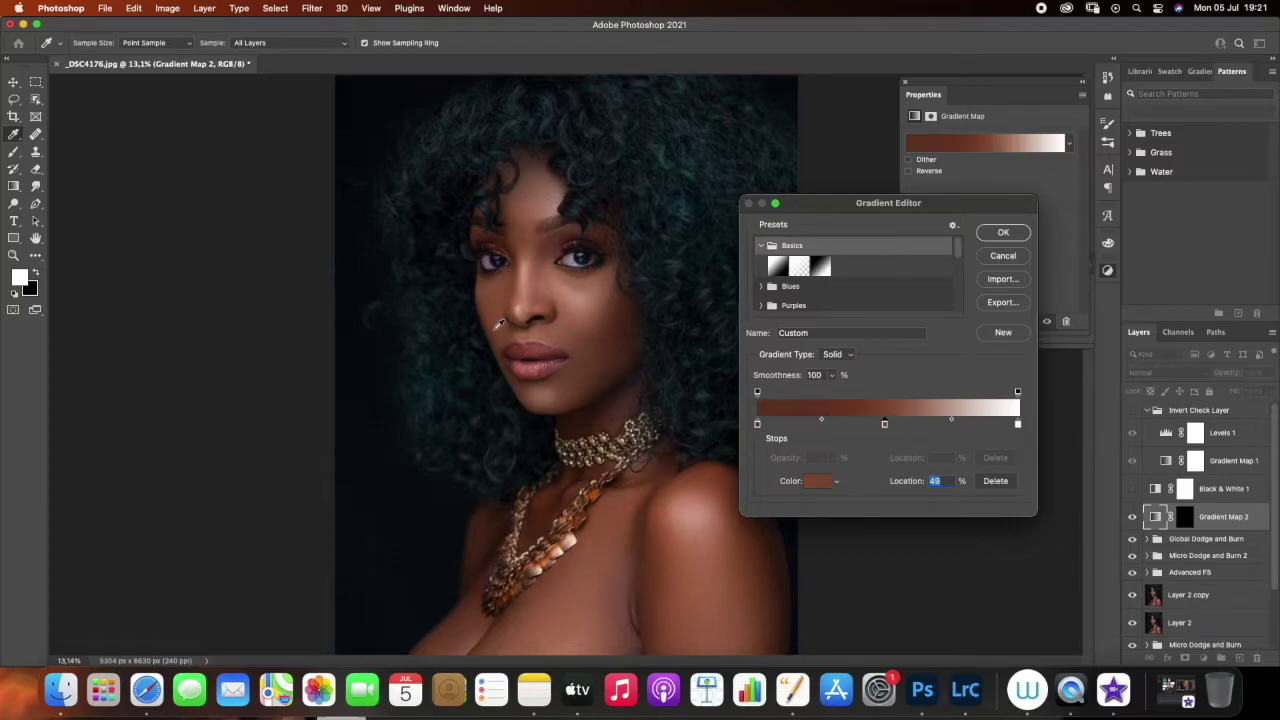
Set the gradient's white end stop to a highlight skin tone sampled from the bridge of the nose
{"action": "left_click", "coordinate": [1017, 427]}
{"action": "left_click", "coordinate": [816, 483]}
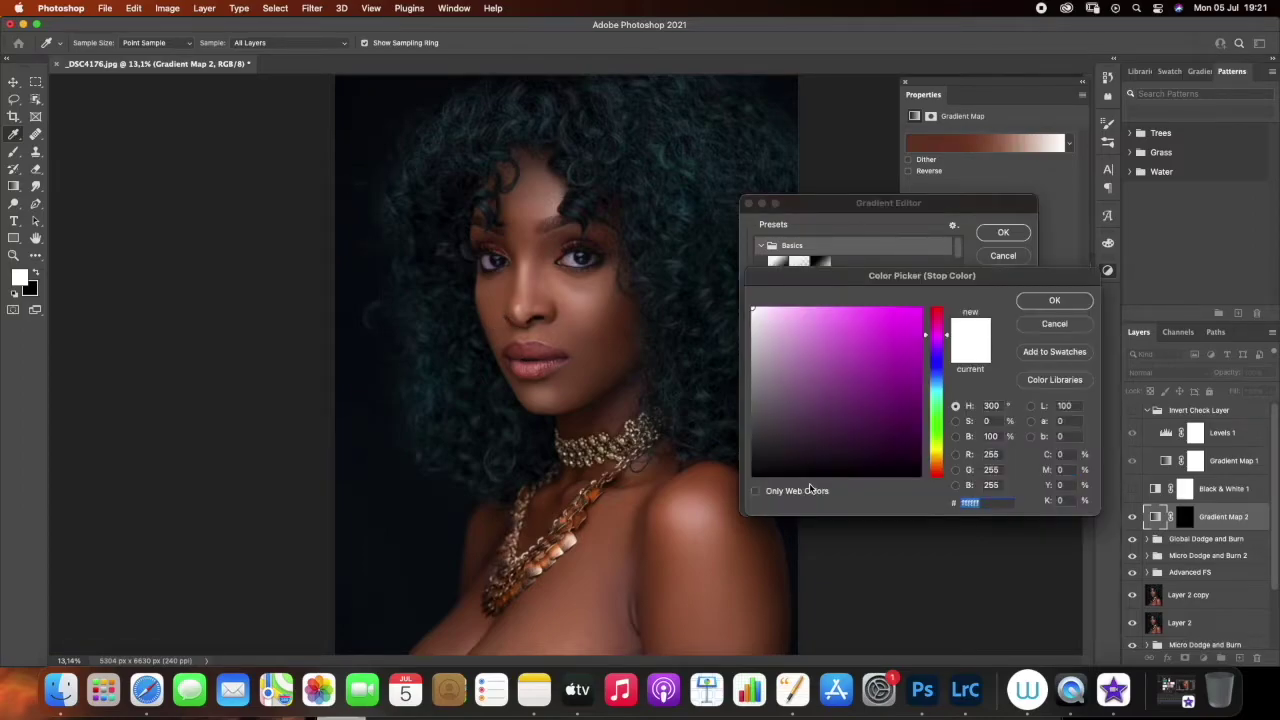
{"action": "left_click", "coordinate": [1054, 301]}
{"action": "left_click", "coordinate": [526, 271]}
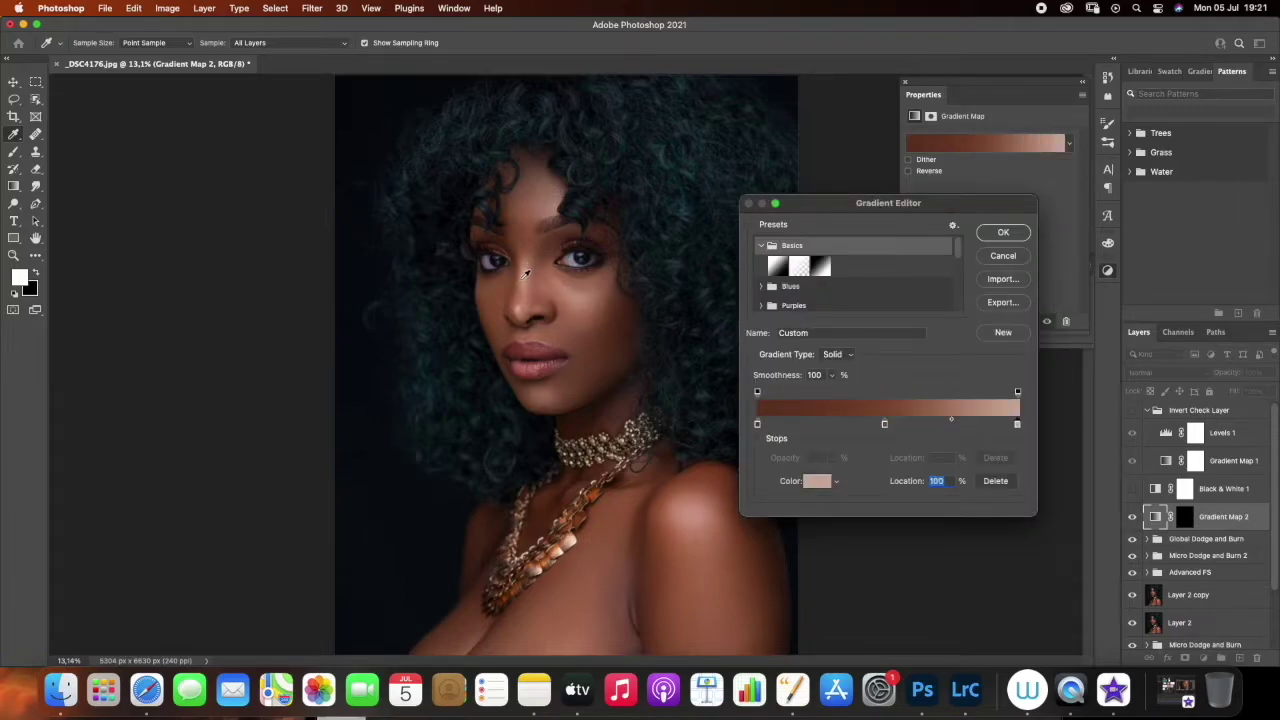
Shift the gradient's middle stop to 46%, resample its colour from the skin beside the mouth, and accept the gradient
{"action": "left_click_drag", "start_coordinate": [890, 427], "coordinate": [912, 425]}
{"action": "left_click_drag", "start_coordinate": [898, 427], "coordinate": [890, 427]}
{"action": "left_click", "coordinate": [816, 482]}
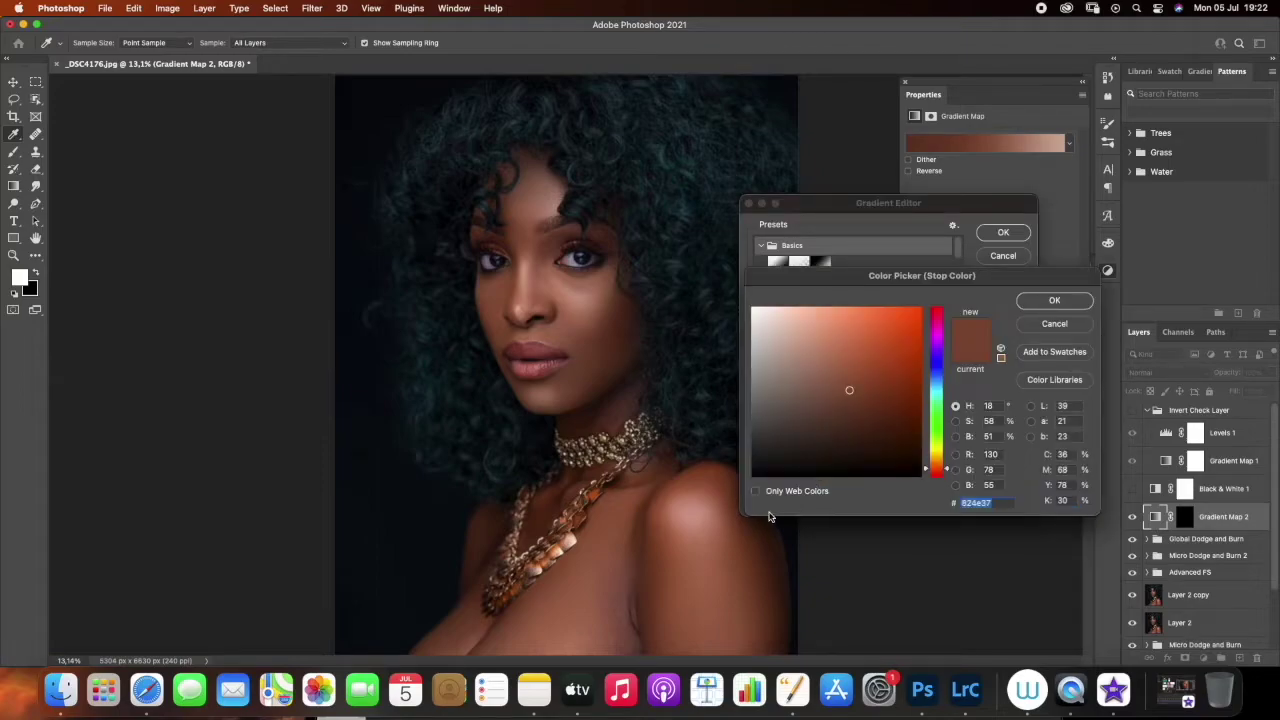
{"action": "left_click", "coordinate": [1053, 301]}
{"action": "left_click", "coordinate": [589, 323]}
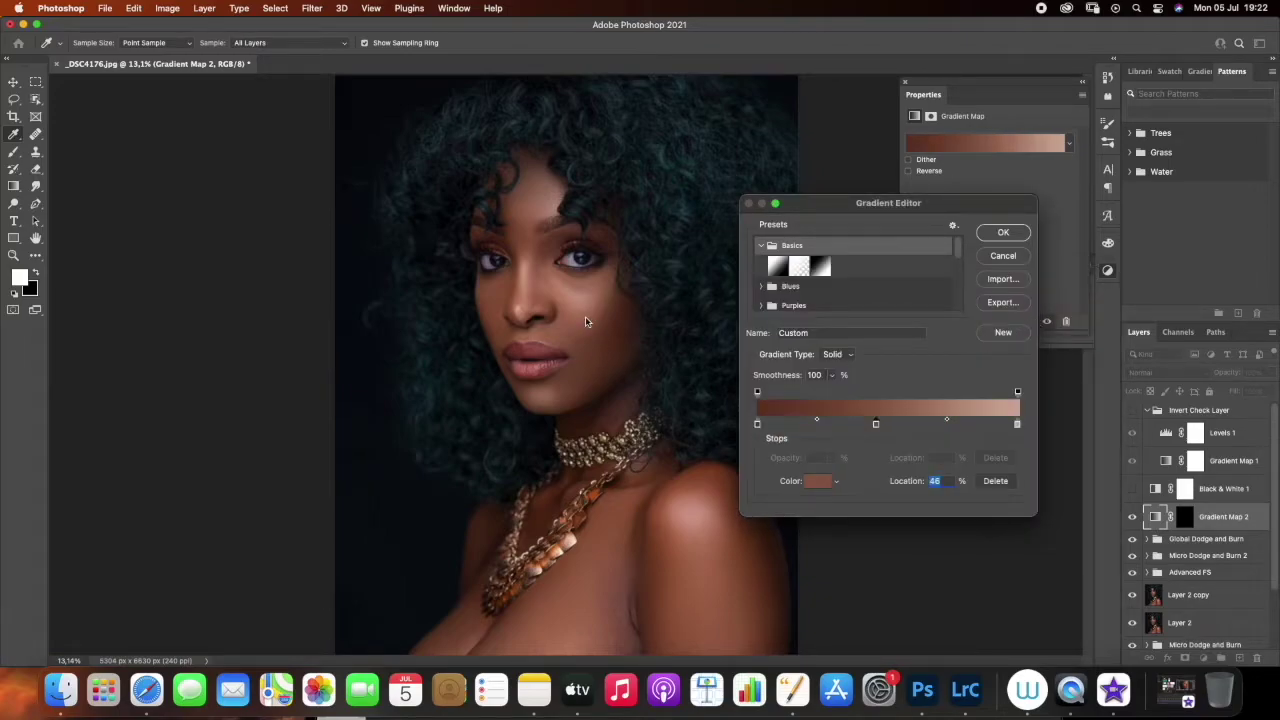
{"action": "left_click", "coordinate": [570, 337]}
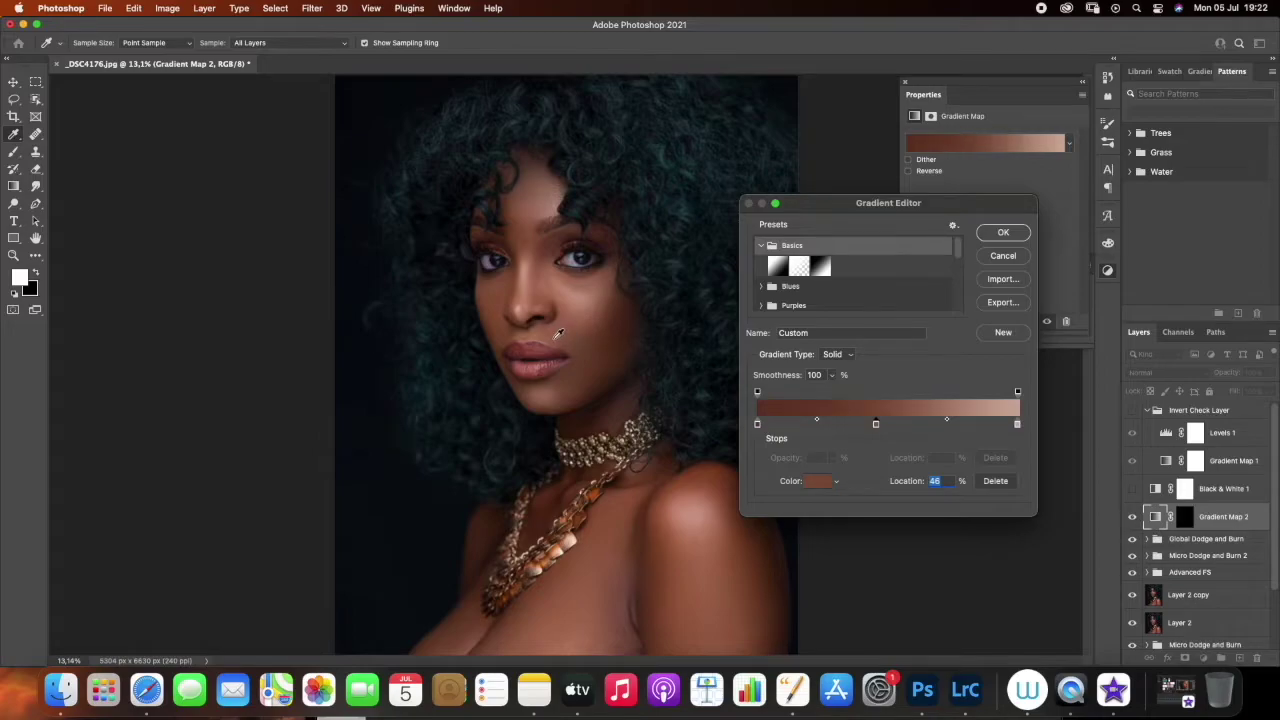
{"action": "left_click", "coordinate": [1003, 234]}
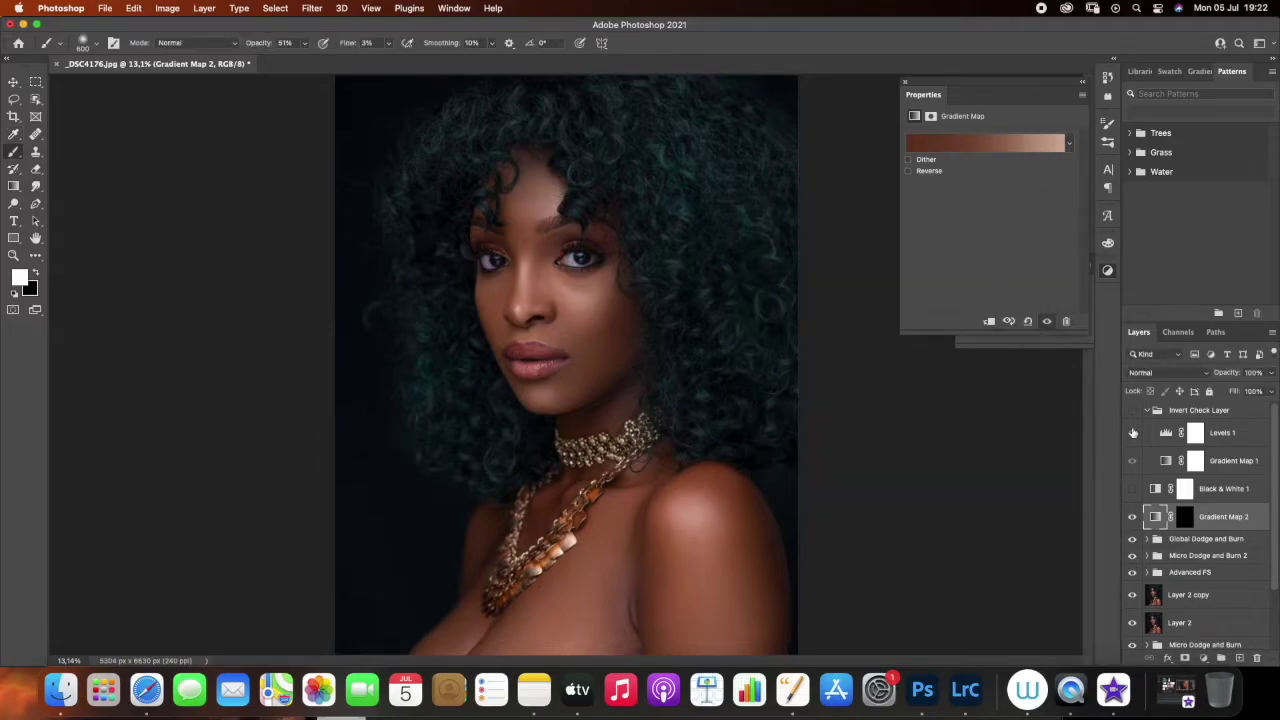
Set the blending mode of Gradient Map 2 to Color and make its mask active
{"action": "left_click", "coordinate": [1163, 373]}
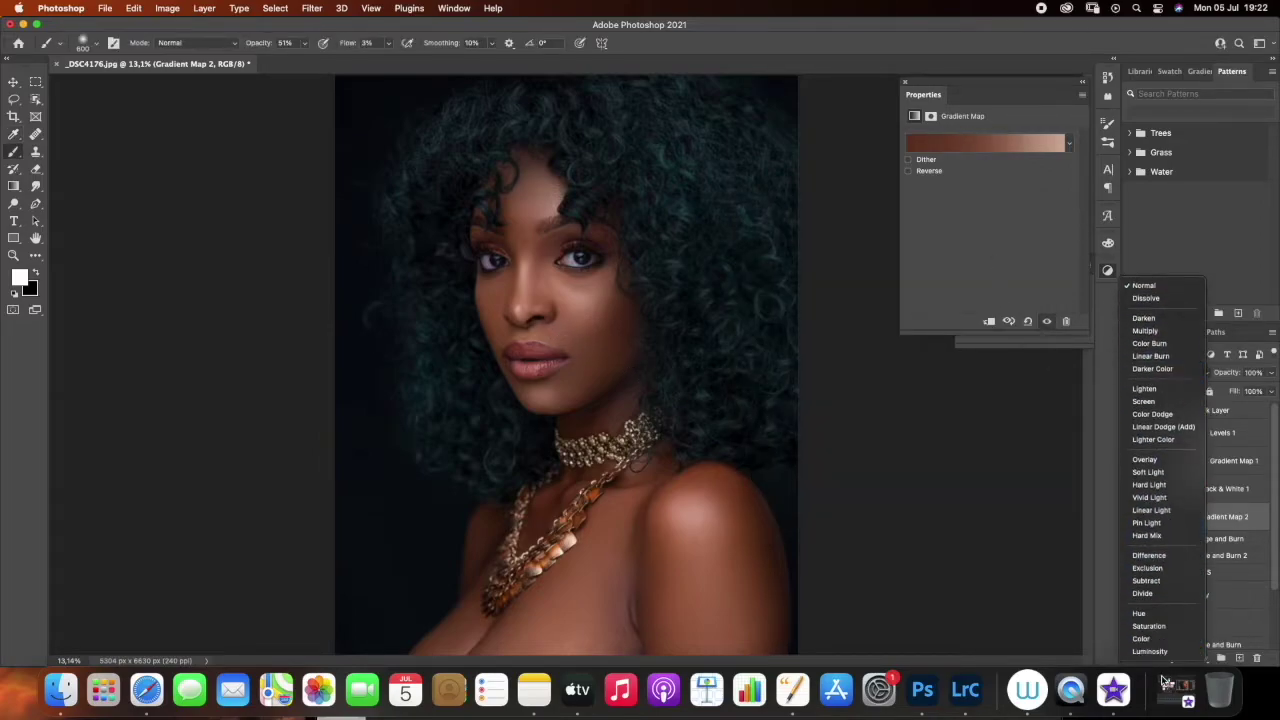
{"action": "left_click", "coordinate": [1155, 640]}
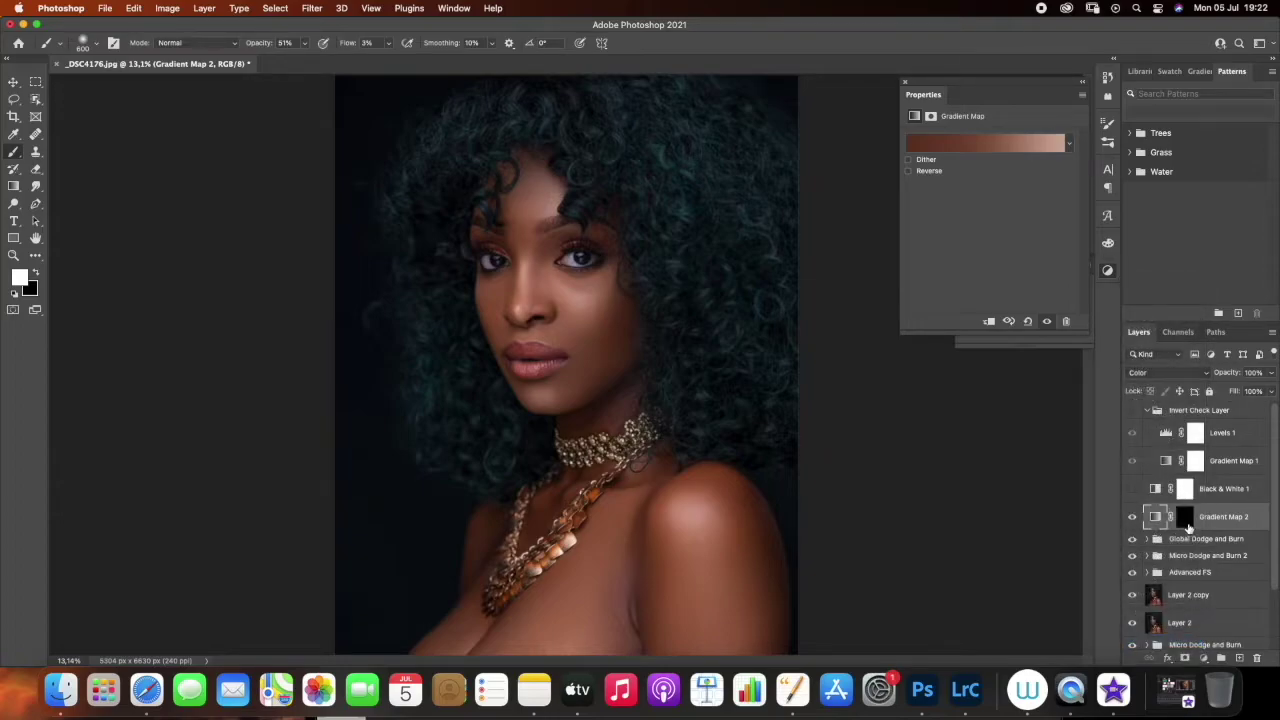
{"action": "left_click", "coordinate": [1185, 522]}
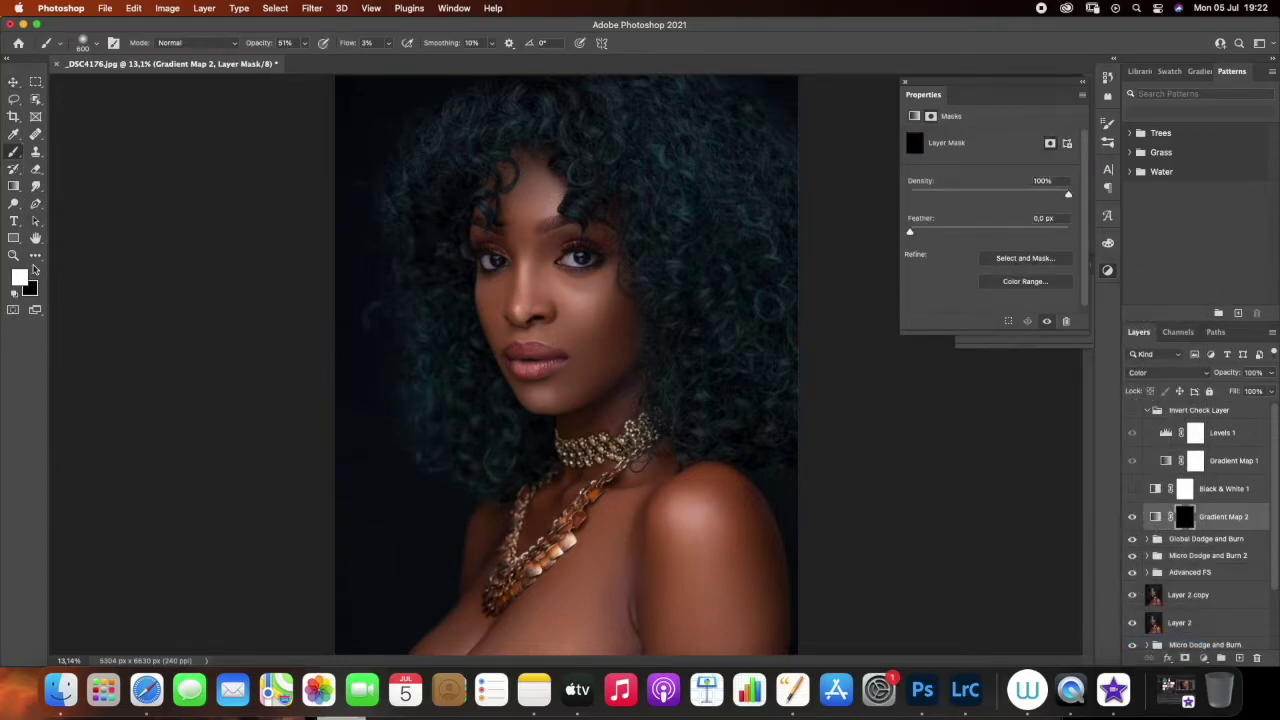
Paint white at 1% flow on the Gradient Map 2 mask over the portrait's skin, adapting the brush size to each area
{"action": "left_click_drag", "start_coordinate": [390, 45], "coordinate": [384, 62]}
{"action": "left_click", "coordinate": [490, 200]}
{"action": "key", "text": "bracketleft"}
{"action": "key", "text": "bracketleft"}
{"action": "key", "text": "bracketright"}
{"action": "key", "text": "bracketright"}
{"action": "mouse_move", "coordinate": [540, 206]}
{"action": "left_mouse_down"}
{"action": "mouse_move", "coordinate": [524, 172]}
{"action": "mouse_move", "coordinate": [512, 198]}
{"action": "mouse_move", "coordinate": [534, 186]}
{"action": "mouse_move", "coordinate": [525, 204]}
{"action": "mouse_move", "coordinate": [551, 203]}
{"action": "mouse_move", "coordinate": [540, 171]}
{"action": "mouse_move", "coordinate": [499, 202]}
{"action": "mouse_move", "coordinate": [550, 202]}
{"action": "mouse_move", "coordinate": [523, 245]}
{"action": "mouse_move", "coordinate": [540, 198]}
{"action": "mouse_move", "coordinate": [525, 169]}
{"action": "left_mouse_up"}
{"action": "key", "text": "bracketleft"}
{"action": "key", "text": "bracketleft"}
{"action": "key", "text": "bracketright"}
{"action": "key", "text": "bracketright"}
{"action": "key", "text": "bracketright"}
{"action": "key", "text": "bracketright"}
{"action": "key", "text": "bracketleft"}
{"action": "key", "text": "bracketleft"}
{"action": "key", "text": "bracketleft"}
{"action": "key", "text": "bracketleft"}
{"action": "key", "text": "bracketleft"}
{"action": "key", "text": "bracketright"}
{"action": "key", "text": "bracketright"}
{"action": "key", "text": "bracketright"}
{"action": "key", "text": "bracketright"}
{"action": "key", "text": "bracketright"}
{"action": "key", "text": "bracketright"}
{"action": "key", "text": "bracketright"}
{"action": "key", "text": "bracketright"}
{"action": "key", "text": "bracketleft"}
{"action": "key", "text": "bracketleft"}
{"action": "key", "text": "bracketleft"}
{"action": "key", "text": "bracketleft"}
{"action": "key", "text": "bracketleft"}
{"action": "key", "text": "bracketright"}
{"action": "key", "text": "bracketright"}
{"action": "key", "text": "bracketright"}
{"action": "key", "text": "bracketright"}
{"action": "key", "text": "bracketright"}
{"action": "key", "text": "bracketleft"}
{"action": "key", "text": "bracketleft"}
{"action": "key", "text": "bracketleft"}
{"action": "key", "text": "bracketleft"}
{"action": "key", "text": "bracketleft"}
{"action": "key", "text": "bracketleft"}
{"action": "key", "text": "bracketleft"}
{"action": "key", "text": "bracketright"}
Delete the Dodge curves layer from the Global Dodge and Burn group
{"action": "left_click", "coordinate": [1199, 540]}
{"action": "left_click", "coordinate": [1147, 540]}
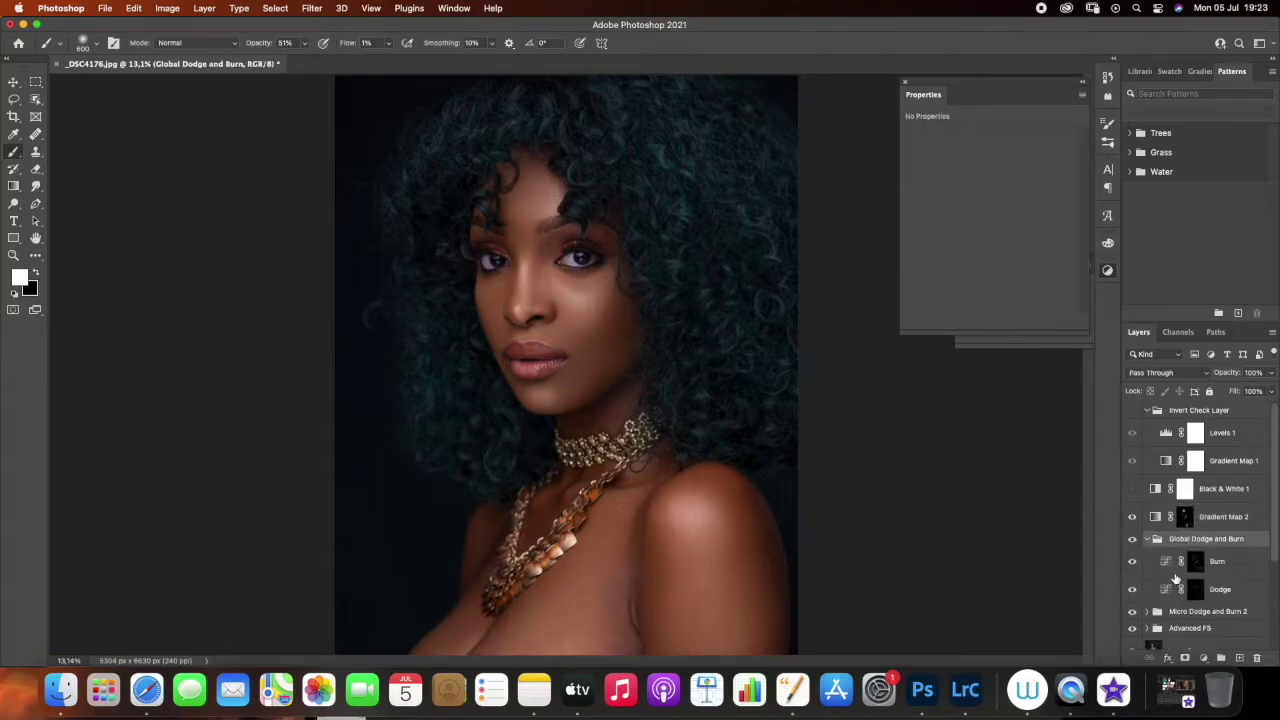
{"action": "left_click", "coordinate": [1226, 592]}
{"action": "left_click_drag", "start_coordinate": [1232, 604], "coordinate": [1256, 657]}
Add a Curves layer above Burn, raise the curve's midtones to brighten the image, and invert the layer's mask to black
{"action": "left_click", "coordinate": [1203, 657]}
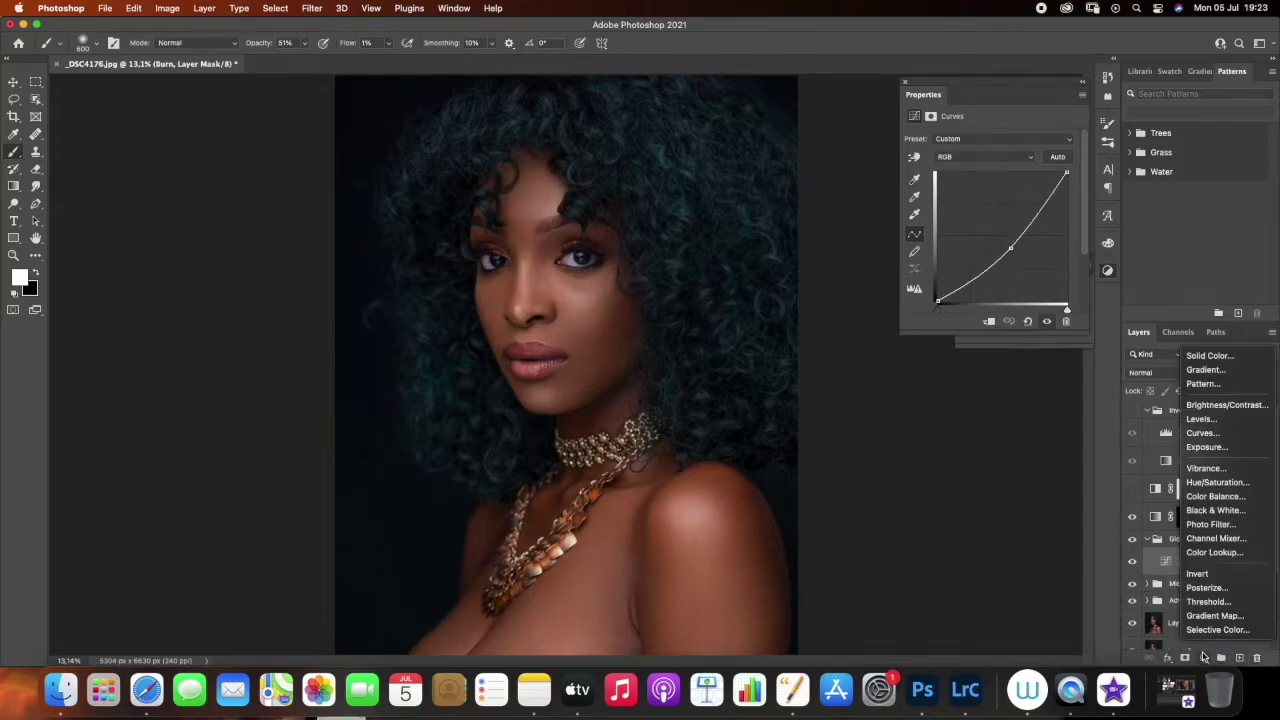
{"action": "left_click", "coordinate": [1203, 434]}
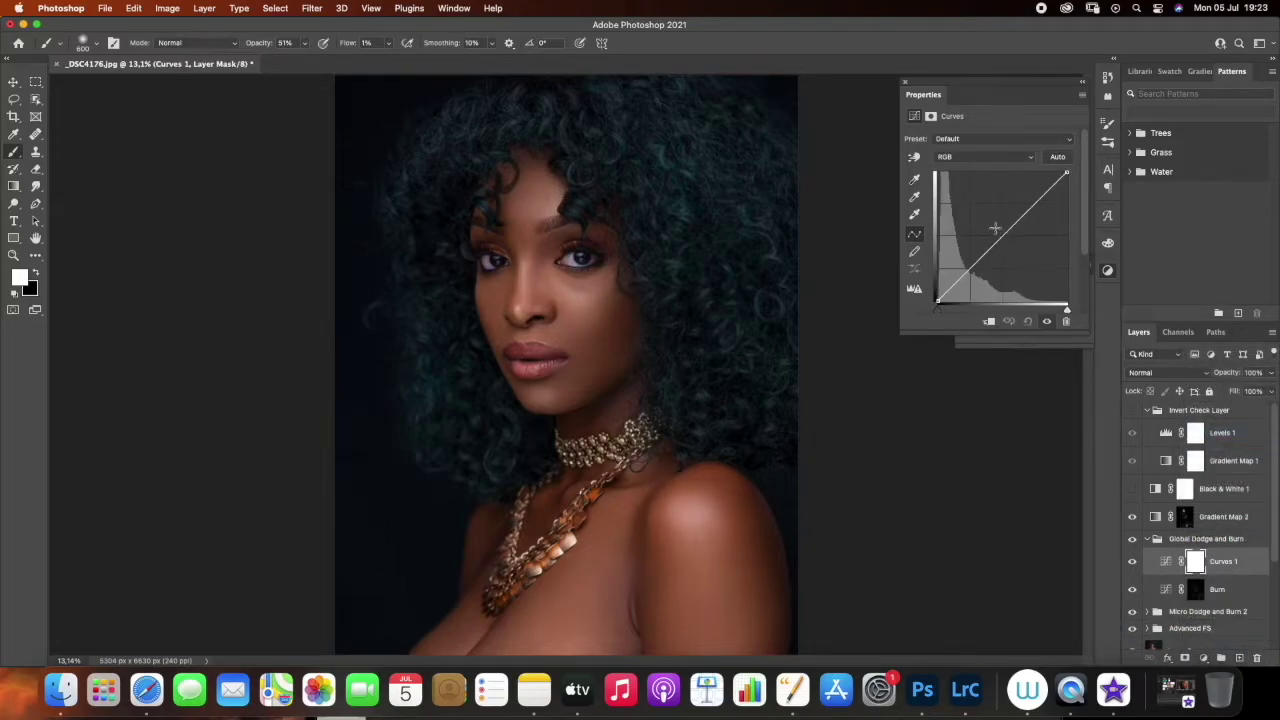
{"action": "left_click_drag", "start_coordinate": [997, 229], "coordinate": [989, 222]}
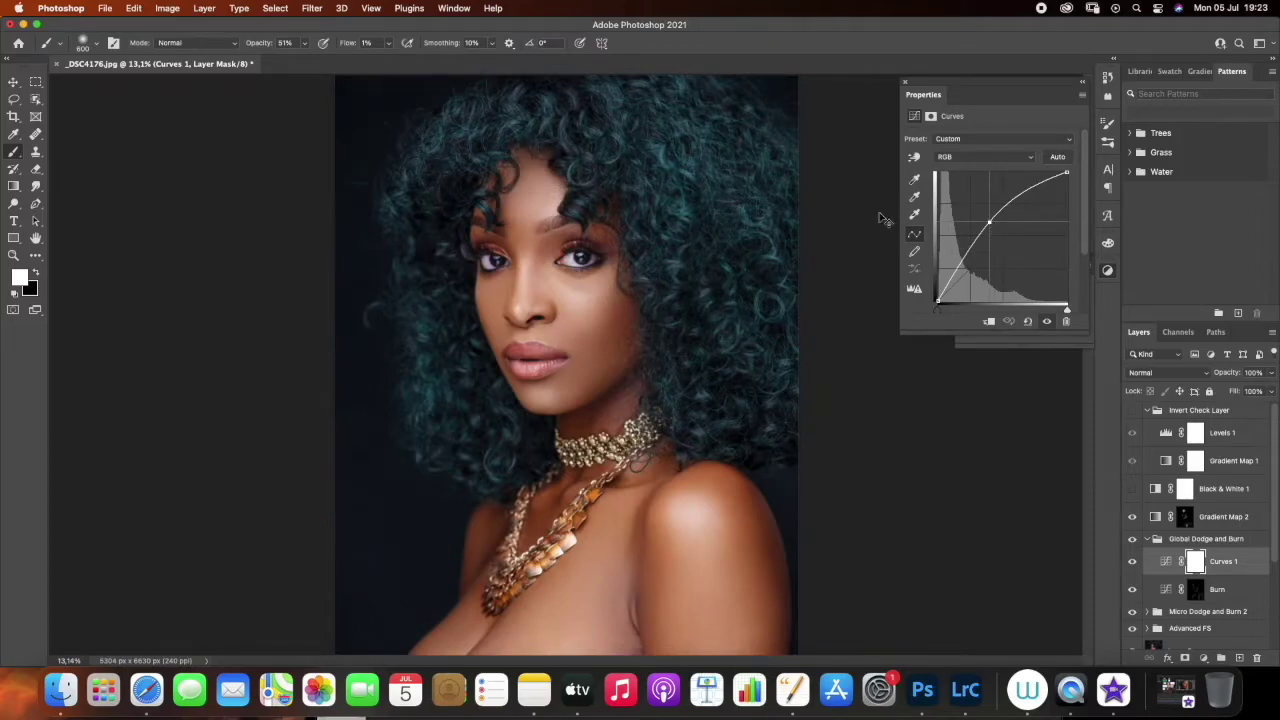
{"action": "key", "text": "super+i"}
Rename the new curves layer Dodge, and set the brush flow to 4% with its mask active
{"action": "left_click", "coordinate": [1225, 567]}
{"action": "key", "text": "BackSpace"}
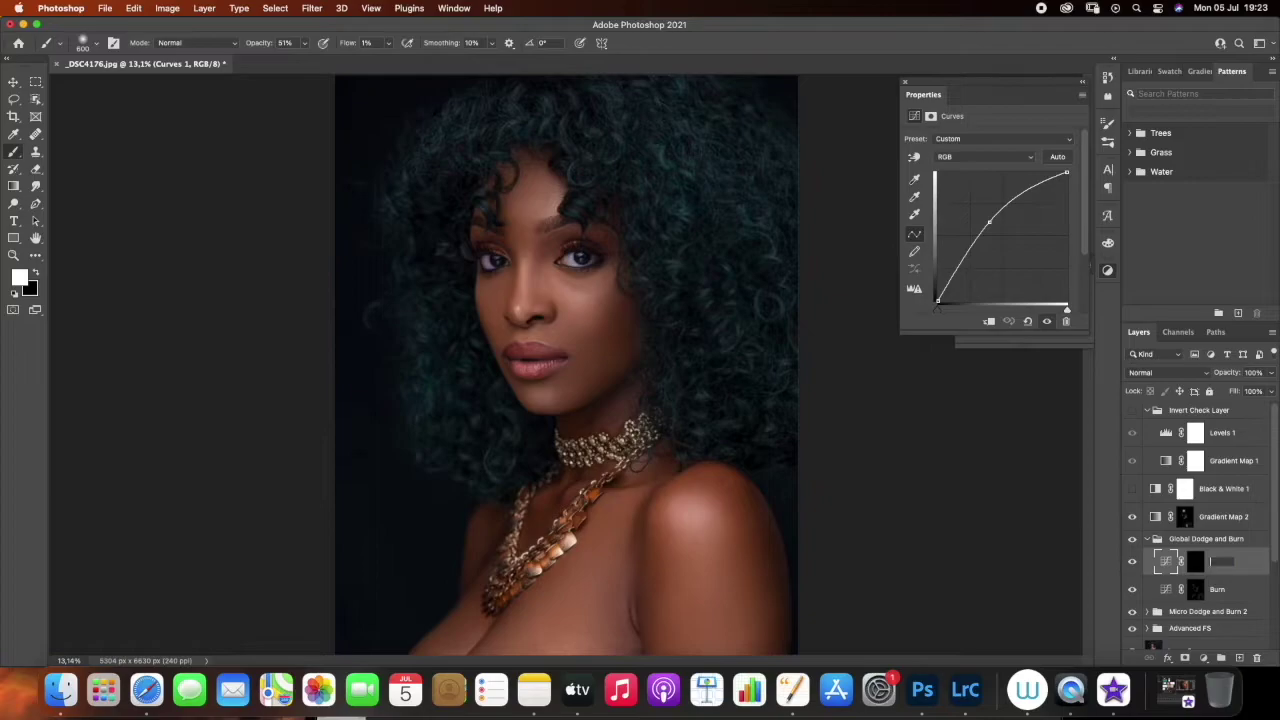
{"action": "type", "text": "Dodge"}
{"action": "key", "text": "Return"}
{"action": "left_click", "coordinate": [1190, 562]}
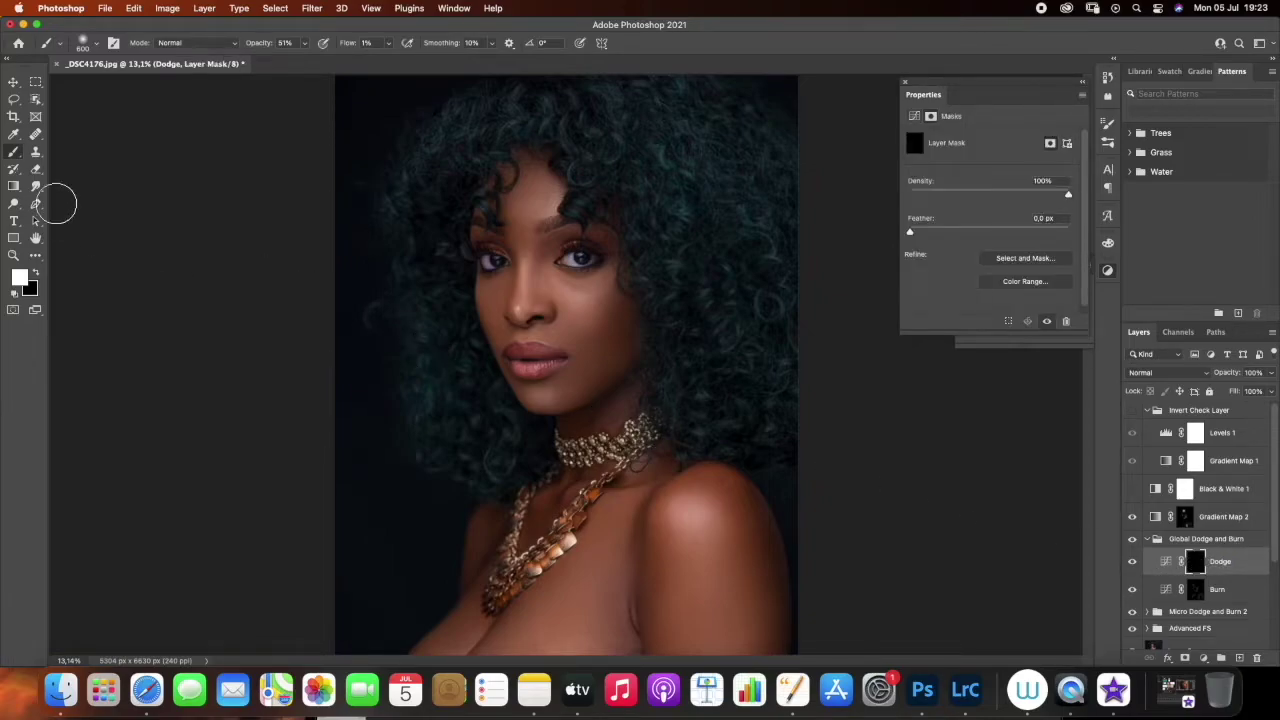
{"action": "left_click", "coordinate": [388, 46]}
Hide the layers from Micro Dodge and Burn 2 down to Basic FS, and show Black & White 1
{"action": "scroll", "coordinate": [1180, 545], "scroll_direction": "down", "scroll_amount": 3}
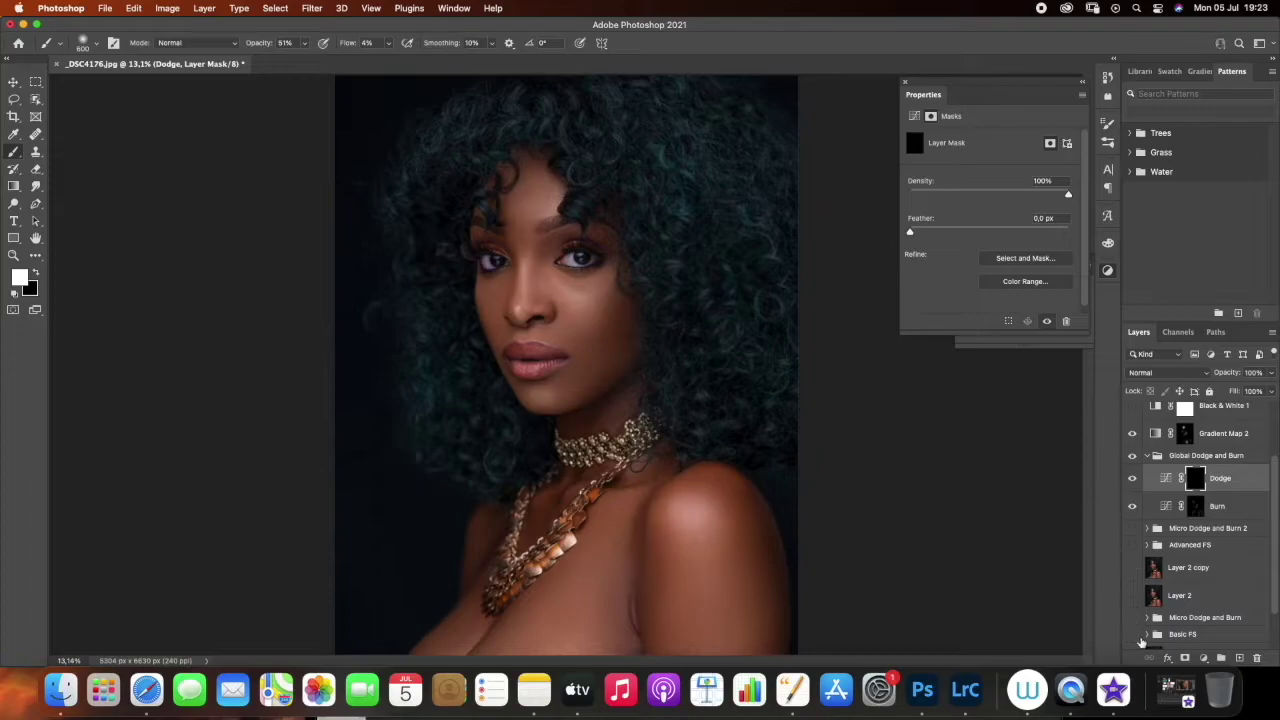
{"action": "left_click_drag", "start_coordinate": [1276, 549], "coordinate": [1276, 597]}
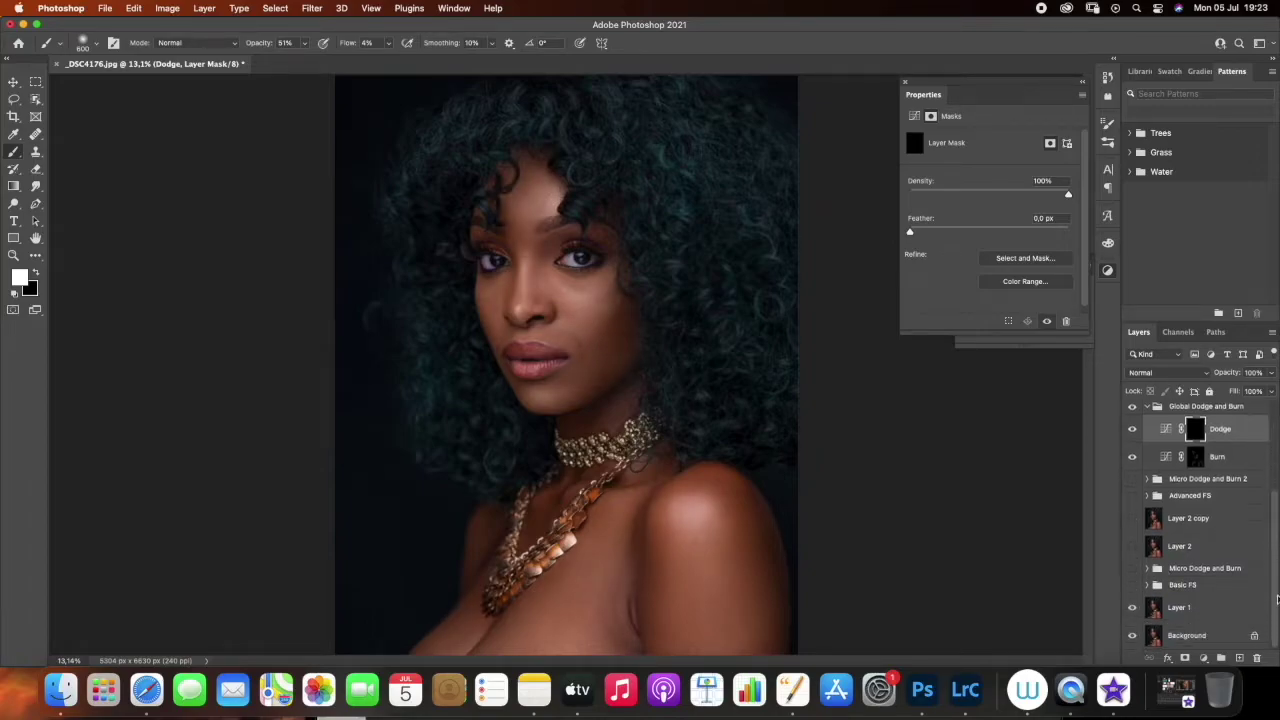
{"action": "scroll", "coordinate": [1150, 500], "scroll_direction": "up", "scroll_amount": 5}
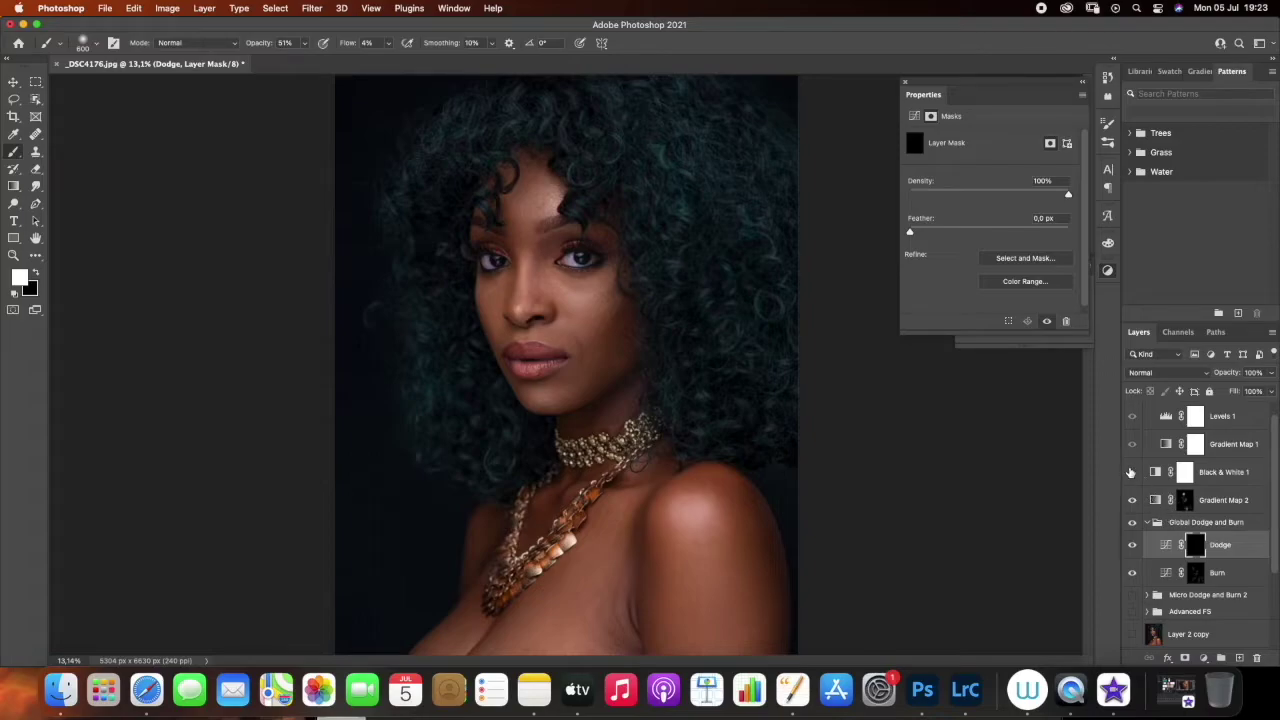
{"action": "left_click", "coordinate": [1132, 472]}
Compare the black-and-white portrait with and without the Burn layer
{"action": "left_click", "coordinate": [1216, 573]}
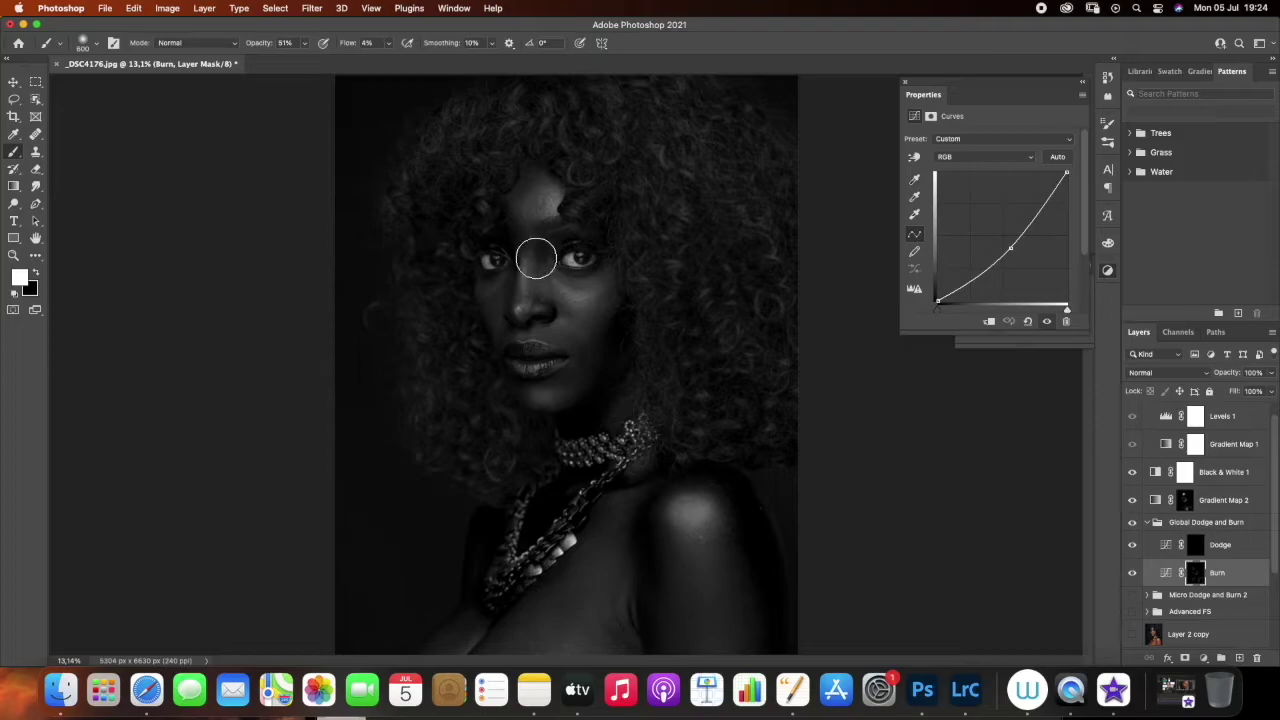
{"action": "left_click", "coordinate": [1133, 574]}
{"action": "left_click", "coordinate": [1135, 576]}
Set the brush flow to 2% and lighten the nose on the Dodge layer's mask, reducing the brush size to 200
{"action": "left_click", "coordinate": [1222, 546]}
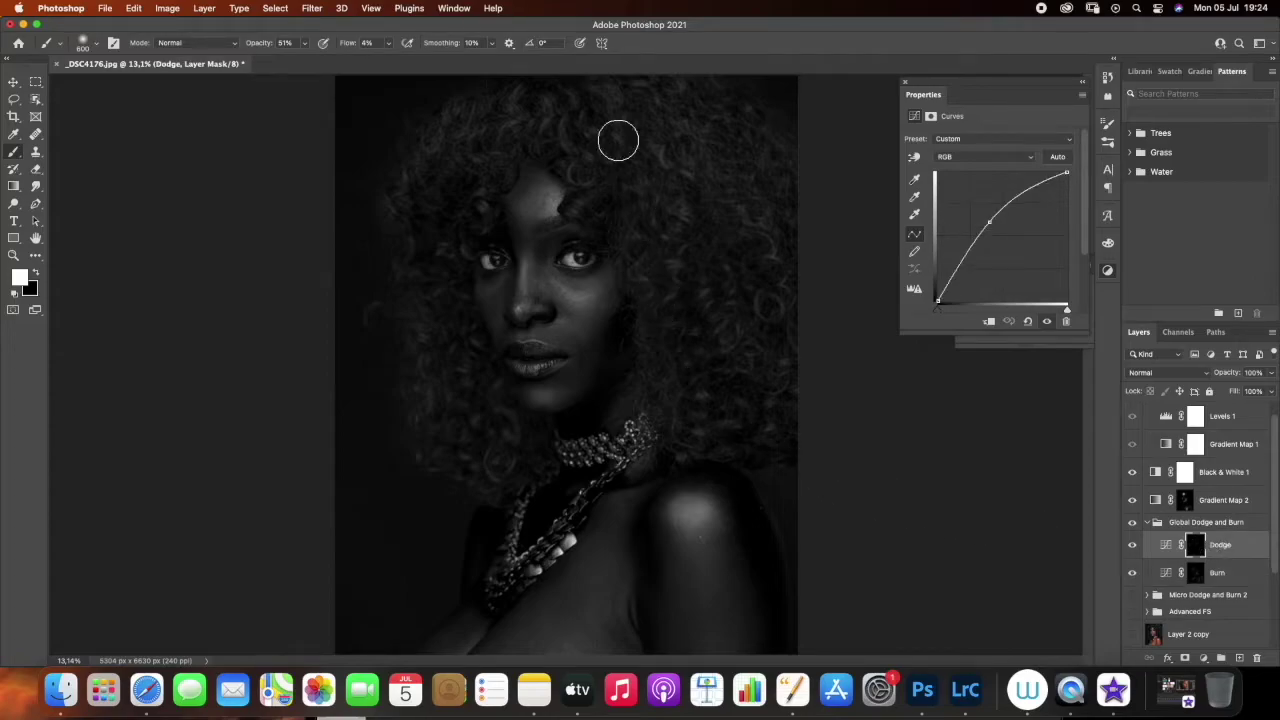
{"action": "left_click", "coordinate": [389, 45]}
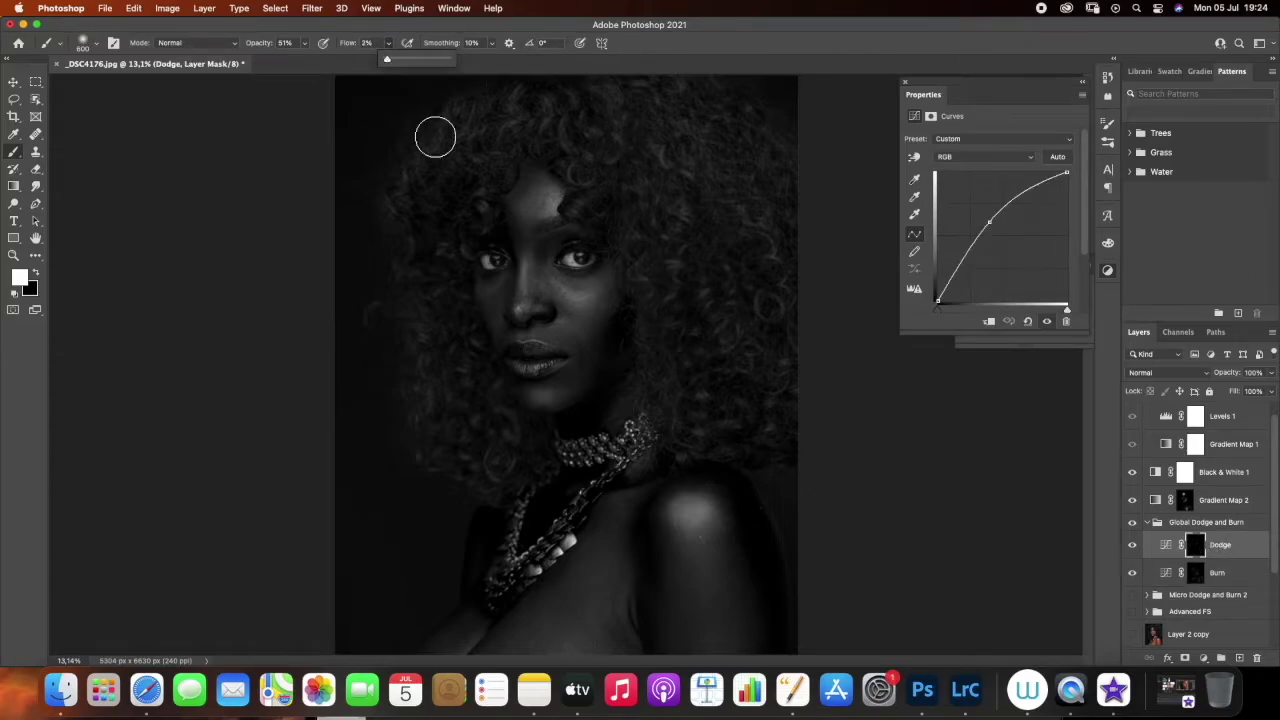
{"action": "left_click", "coordinate": [528, 282]}
{"action": "key", "text": "bracketleft"}
{"action": "key", "text": "bracketleft"}
{"action": "key", "text": "bracketleft"}
{"action": "key", "text": "bracketleft"}
{"action": "key", "text": "bracketleft"}
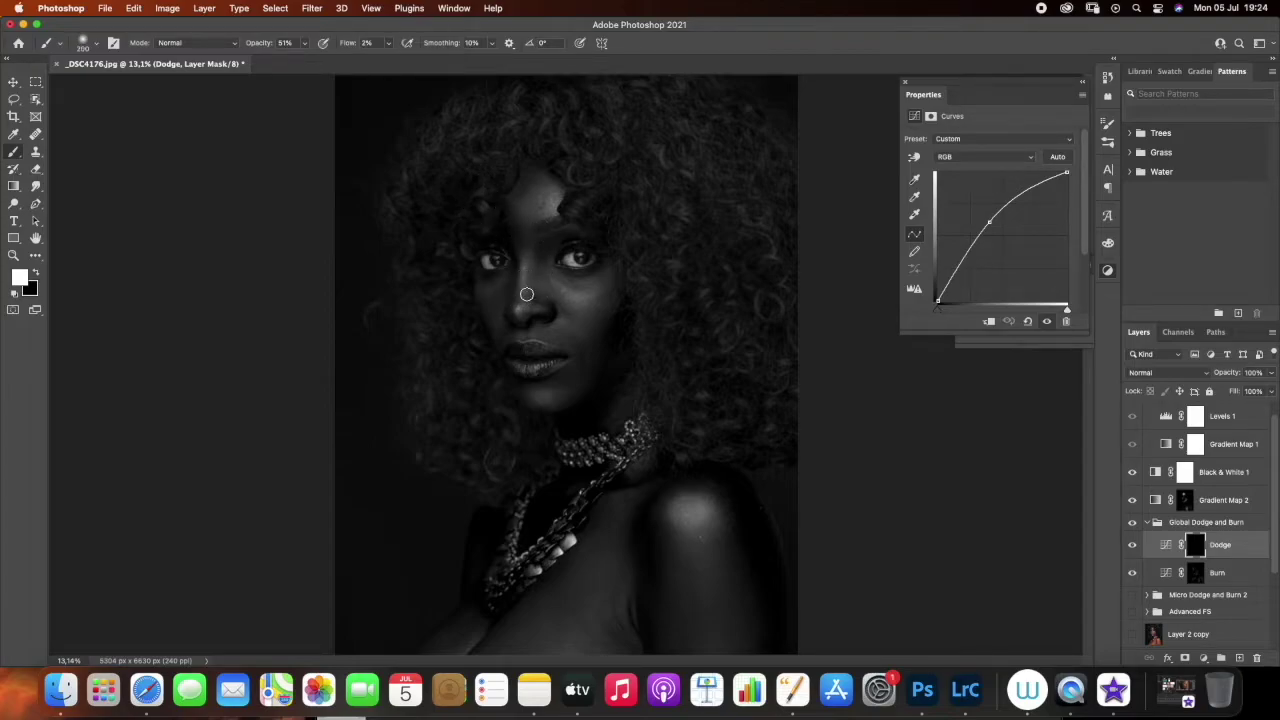
Lighten the forehead between the brows on the Dodge mask with an enlarged brush, resizing it to suit the facial highlights
{"action": "key", "text": "bracketright"}
{"action": "key", "text": "bracketright"}
{"action": "key", "text": "bracketright"}
{"action": "key", "text": "bracketright"}
{"action": "mouse_move", "coordinate": [526, 212]}
{"action": "left_mouse_down"}
{"action": "mouse_move", "coordinate": [549, 195]}
{"action": "mouse_move", "coordinate": [546, 231]}
{"action": "left_mouse_up"}
{"action": "key", "text": "bracketleft"}
{"action": "key", "text": "bracketleft"}
{"action": "key", "text": "bracketleft"}
{"action": "key", "text": "bracketleft"}
{"action": "key", "text": "bracketleft"}
{"action": "key", "text": "bracketright"}
{"action": "key", "text": "bracketright"}
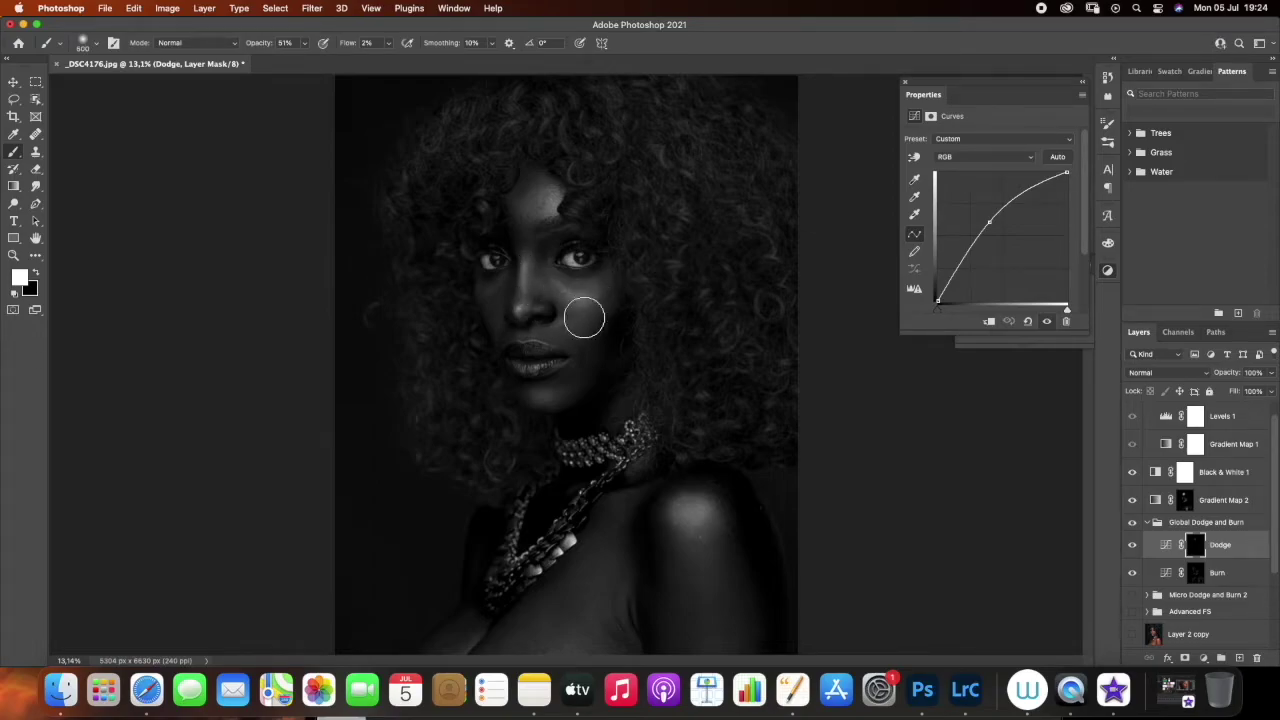
Lighten the highlight on the shoulder on the Dodge mask with a much larger brush
{"action": "key", "text": "bracketleft"}
{"action": "key", "text": "bracketleft"}
{"action": "key", "text": "bracketright"}
{"action": "key", "text": "bracketleft"}
{"action": "key", "text": "bracketleft"}
{"action": "key", "text": "]"}
{"action": "key", "text": "]"}
{"action": "key", "text": "]"}
{"action": "key", "text": "]"}
{"action": "key", "text": "]"}
{"action": "key", "text": "]"}
{"action": "key", "text": "]"}
{"action": "key", "text": "]"}
{"action": "mouse_move", "coordinate": [703, 520]}
{"action": "left_mouse_down"}
{"action": "mouse_move", "coordinate": [694, 506]}
{"action": "mouse_move", "coordinate": [680, 519]}
{"action": "left_mouse_up"}
{"action": "key", "text": "]"}
Continue dodging the remaining highlights on the Dodge mask, varying the brush size between areas and ending at 300
{"action": "key", "text": "bracketleft"}
{"action": "key", "text": "bracketleft"}
{"action": "key", "text": "bracketleft"}
{"action": "key", "text": "bracketleft"}
{"action": "key", "text": "bracketleft"}
{"action": "key", "text": "bracketleft"}
{"action": "key", "text": "bracketleft"}
{"action": "key", "text": "bracketleft"}
{"action": "key", "text": "bracketleft"}
{"action": "key", "text": "bracketleft"}
{"action": "key", "text": "bracketleft"}
{"action": "key", "text": "bracketright"}
{"action": "key", "text": "bracketright"}
{"action": "key", "text": "bracketright"}
{"action": "key", "text": "bracketright"}
{"action": "key", "text": "bracketright"}
{"action": "key", "text": "bracketright"}
{"action": "key", "text": "bracketright"}
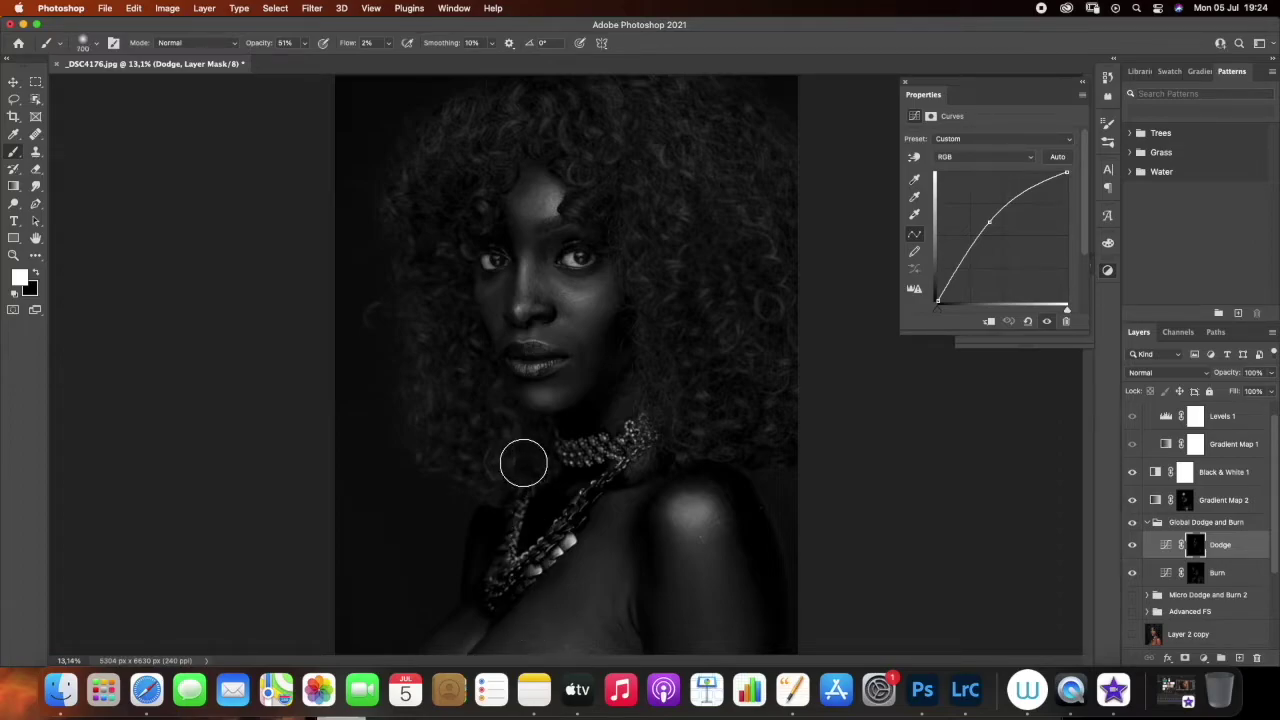
{"action": "key", "text": "bracketleft"}
{"action": "key", "text": "bracketleft"}
{"action": "key", "text": "bracketleft"}
{"action": "key", "text": "bracketleft"}
{"action": "key", "text": "bracketleft"}
{"action": "key", "text": "bracketright"}
Compare the black-and-white portrait with and without the Global Dodge and Burn group
{"action": "left_click", "coordinate": [1133, 523]}
{"action": "left_click", "coordinate": [1133, 523]}
{"action": "left_click", "coordinate": [1134, 524]}
{"action": "left_click", "coordinate": [1135, 526]}
Collapse the Global Dodge and Burn group and show the hidden layers from Micro Dodge and Burn 2 downward
{"action": "left_click", "coordinate": [1156, 523]}
{"action": "scroll", "coordinate": [1264, 498], "scroll_direction": "down", "scroll_amount": 1}
{"action": "left_click_drag", "start_coordinate": [1132, 506], "coordinate": [1133, 611]}
{"action": "scroll", "coordinate": [1277, 575], "scroll_direction": "down", "scroll_amount": 1}
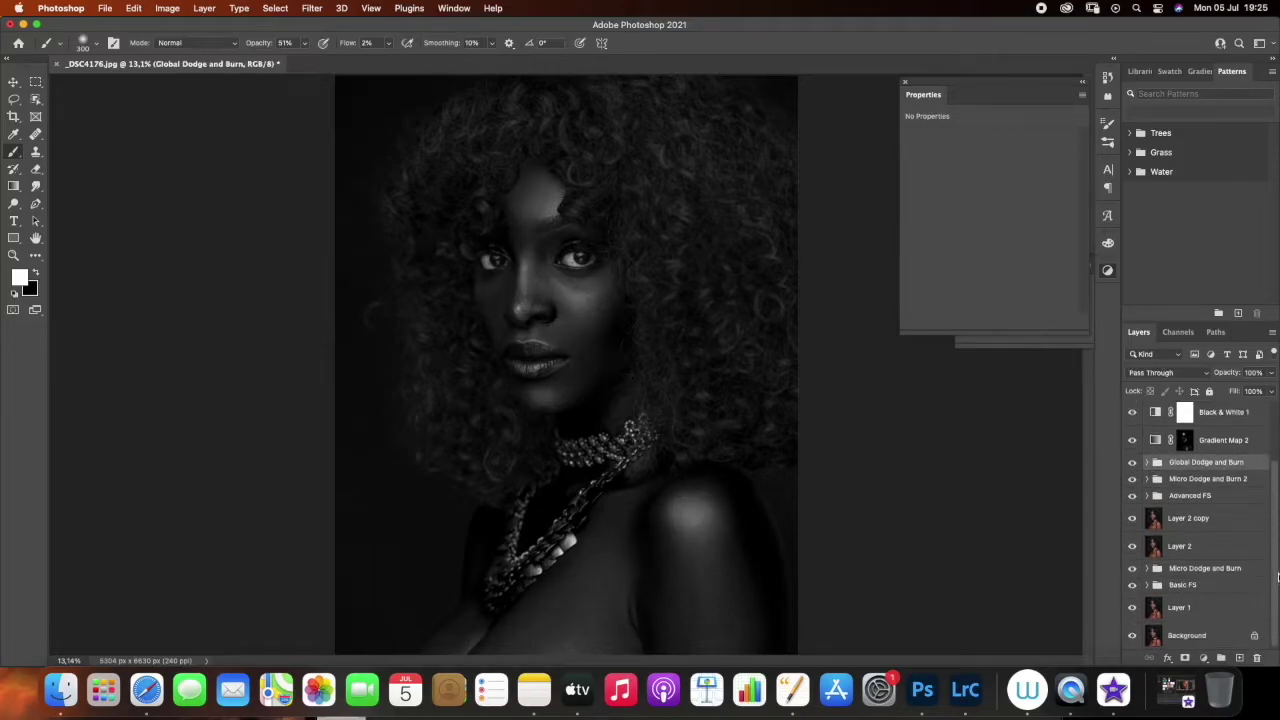
Hide the Black & White 1 layer to return the portrait to colour
{"action": "left_click_drag", "start_coordinate": [1277, 577], "coordinate": [1278, 508]}
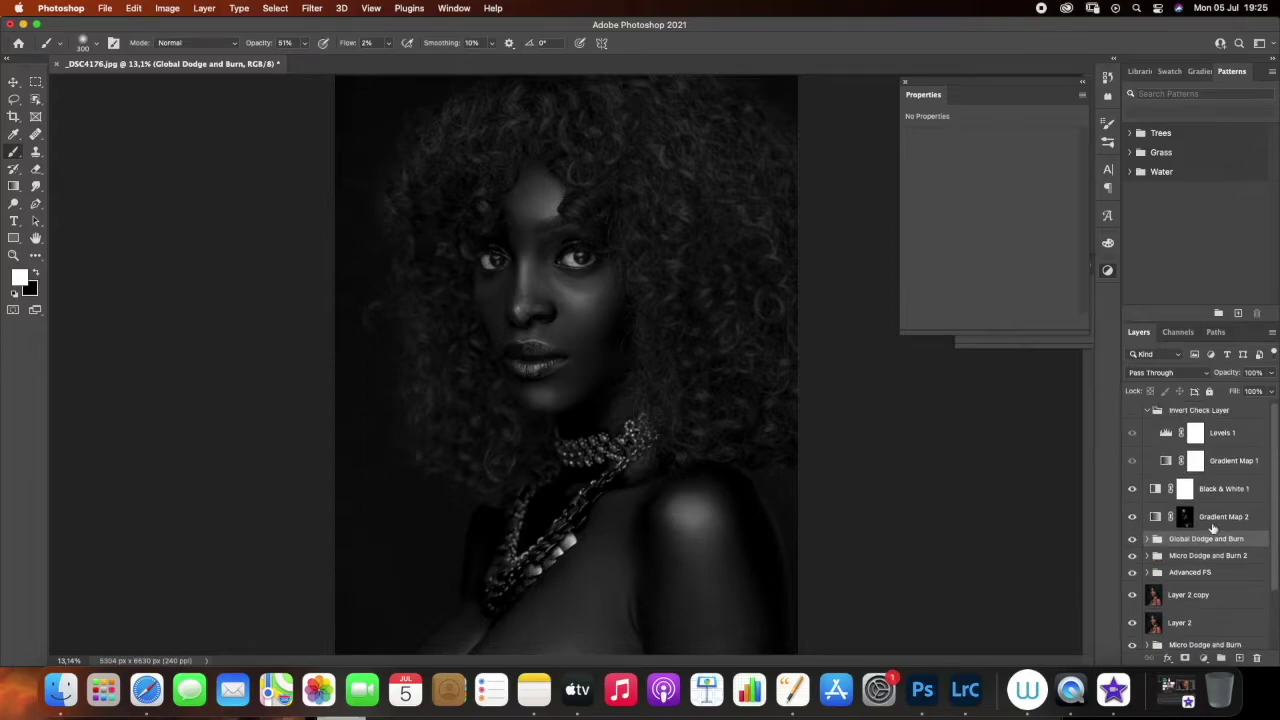
{"action": "scroll", "coordinate": [1275, 494], "scroll_direction": "down", "scroll_amount": 2}
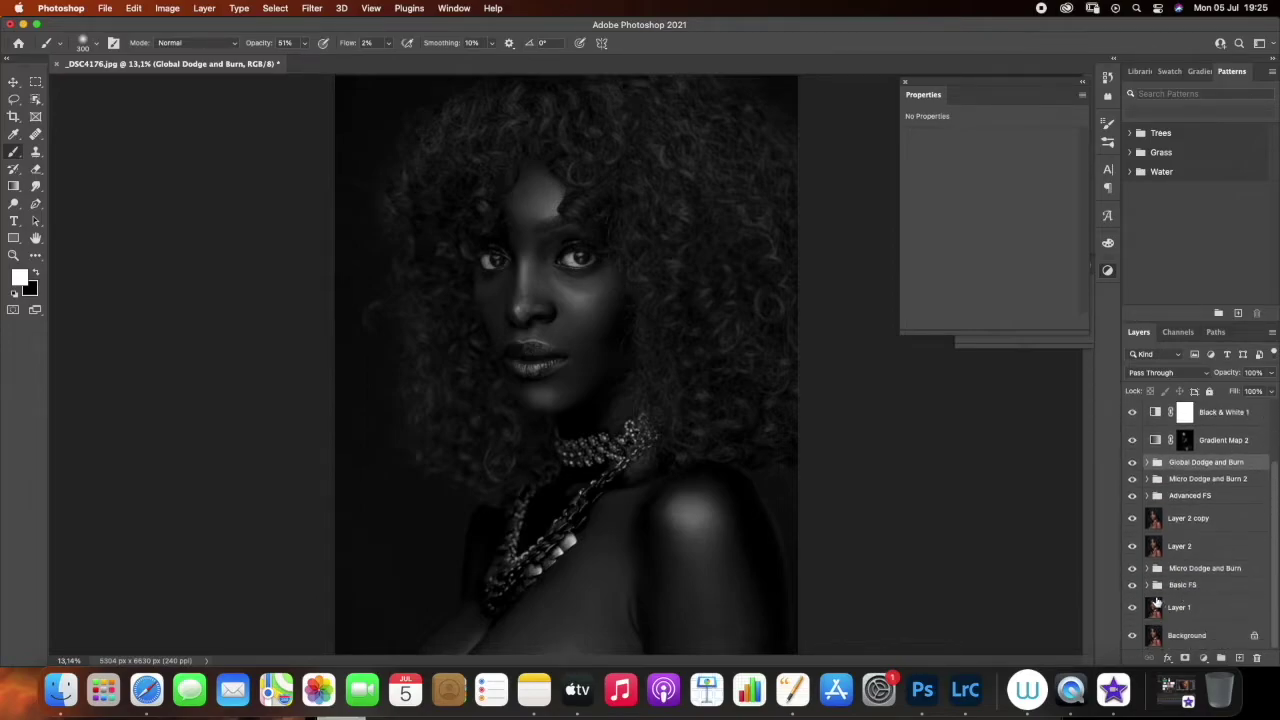
{"action": "scroll", "coordinate": [1275, 487], "scroll_direction": "up", "scroll_amount": 1}
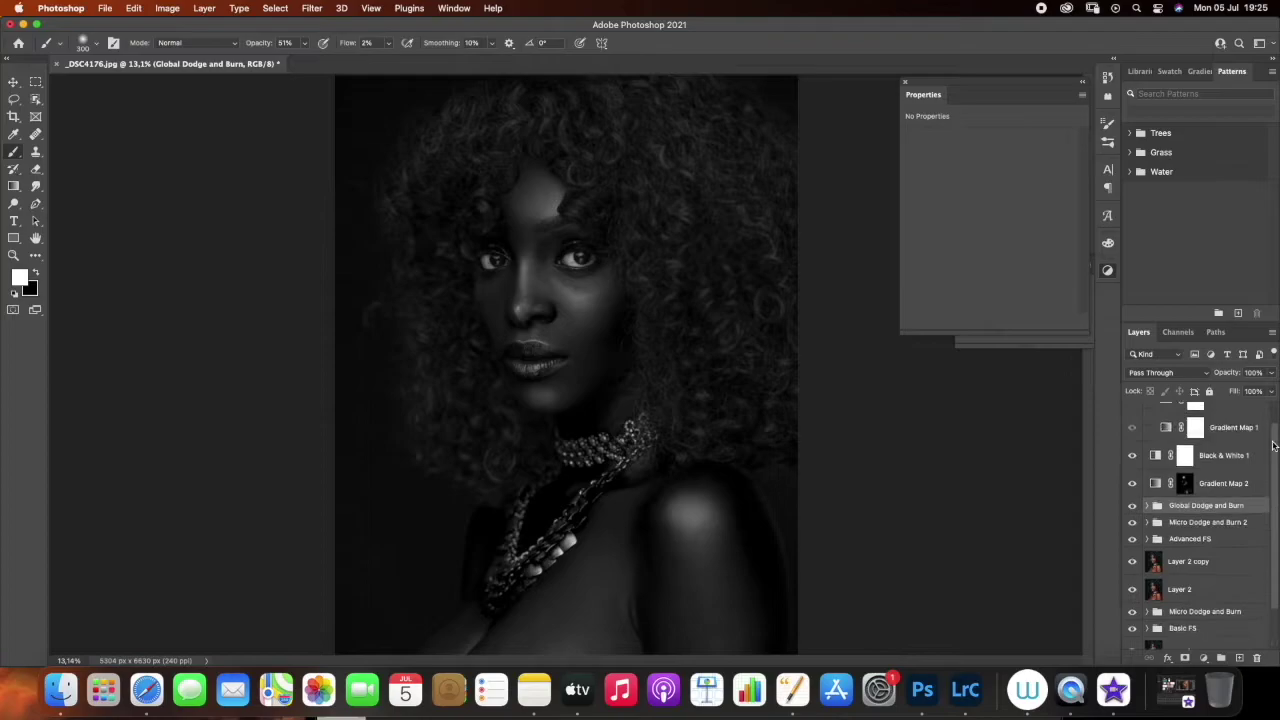
{"action": "left_click", "coordinate": [1132, 456]}
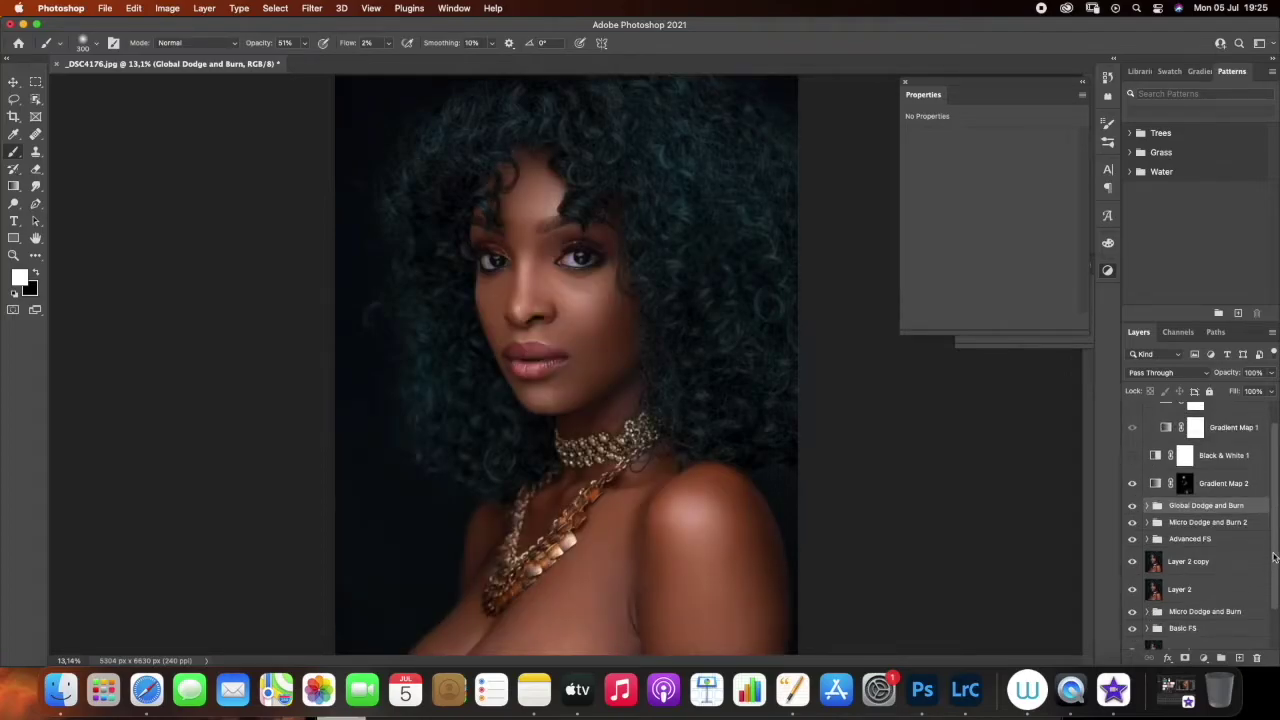
Compare the full colour retouch with Layer 1 shown alone
{"action": "scroll", "coordinate": [1266, 630], "scroll_direction": "down", "scroll_amount": 1}
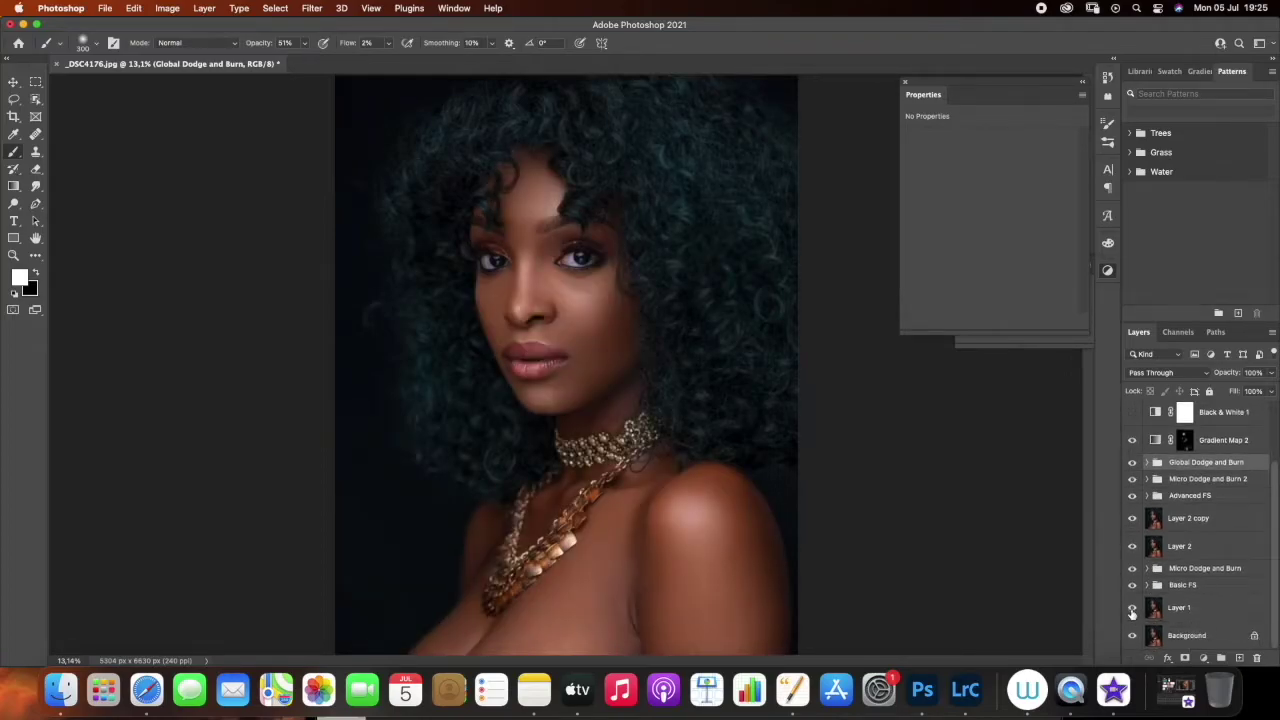
{"action": "left_click", "coordinate": [1133, 609]}
{"action": "left_click", "coordinate": [1133, 609]}
{"action": "left_click", "coordinate": [1133, 609]}
{"action": "left_click", "coordinate": [1133, 609]}
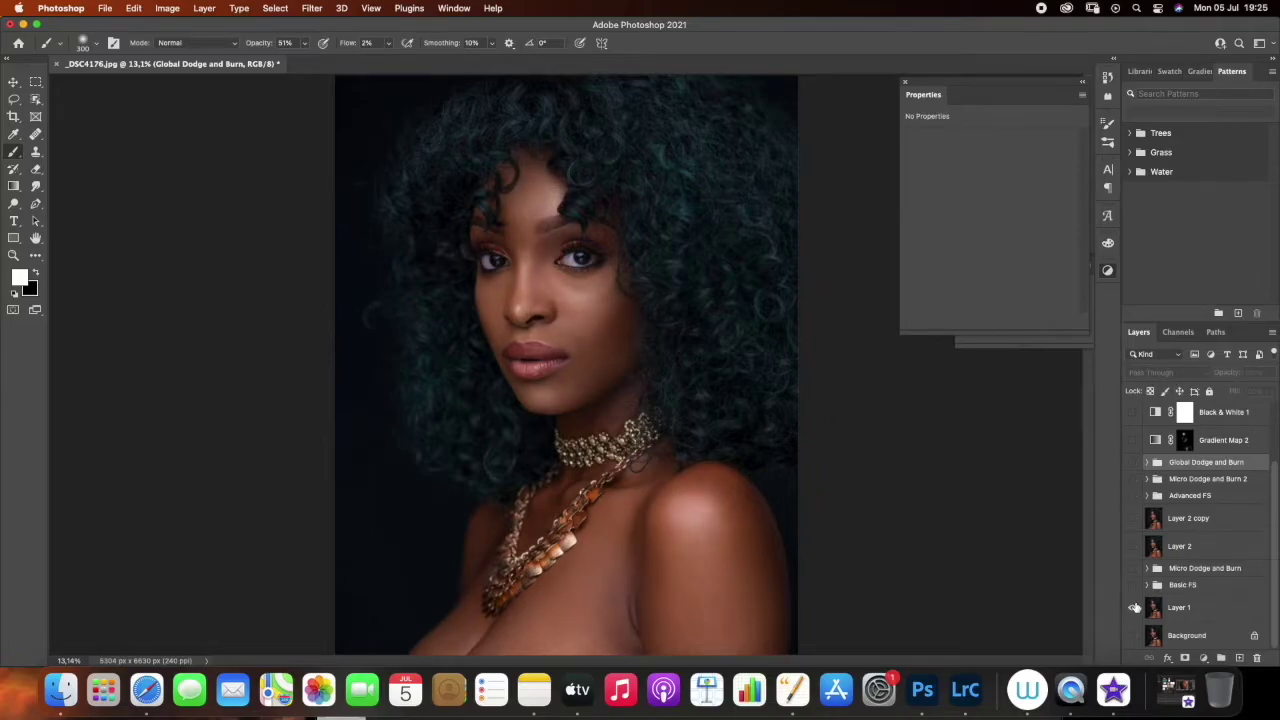
{"action": "left_click", "coordinate": [1133, 609]}
{"action": "left_click", "coordinate": [1133, 609]}
{"action": "left_click", "coordinate": [1132, 610], "text": "alt"}
{"action": "left_click", "coordinate": [1132, 610], "text": "alt"}
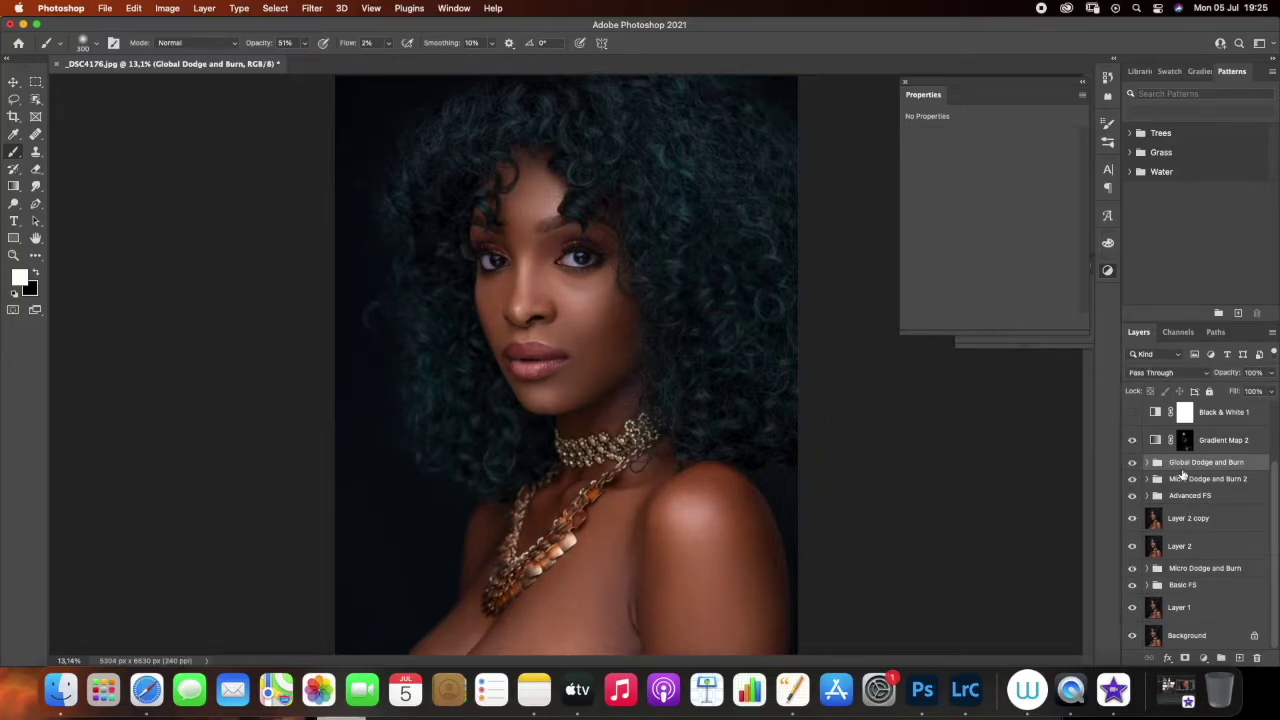
Select the Dodge layer in the Global Dodge and Burn group and hide the layers from Advanced FS down to Layer 1
{"action": "left_click", "coordinate": [1148, 463]}
{"action": "left_click", "coordinate": [1216, 486]}
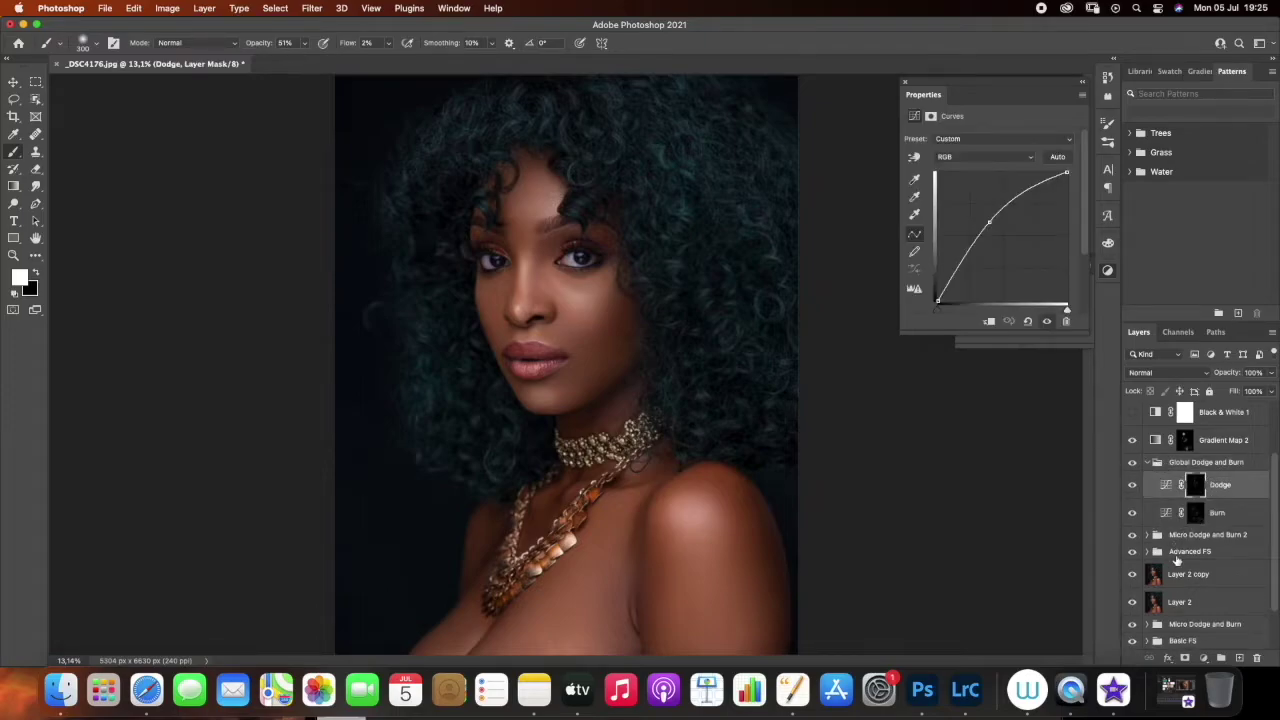
{"action": "left_click_drag", "start_coordinate": [1273, 512], "coordinate": [1274, 540]}
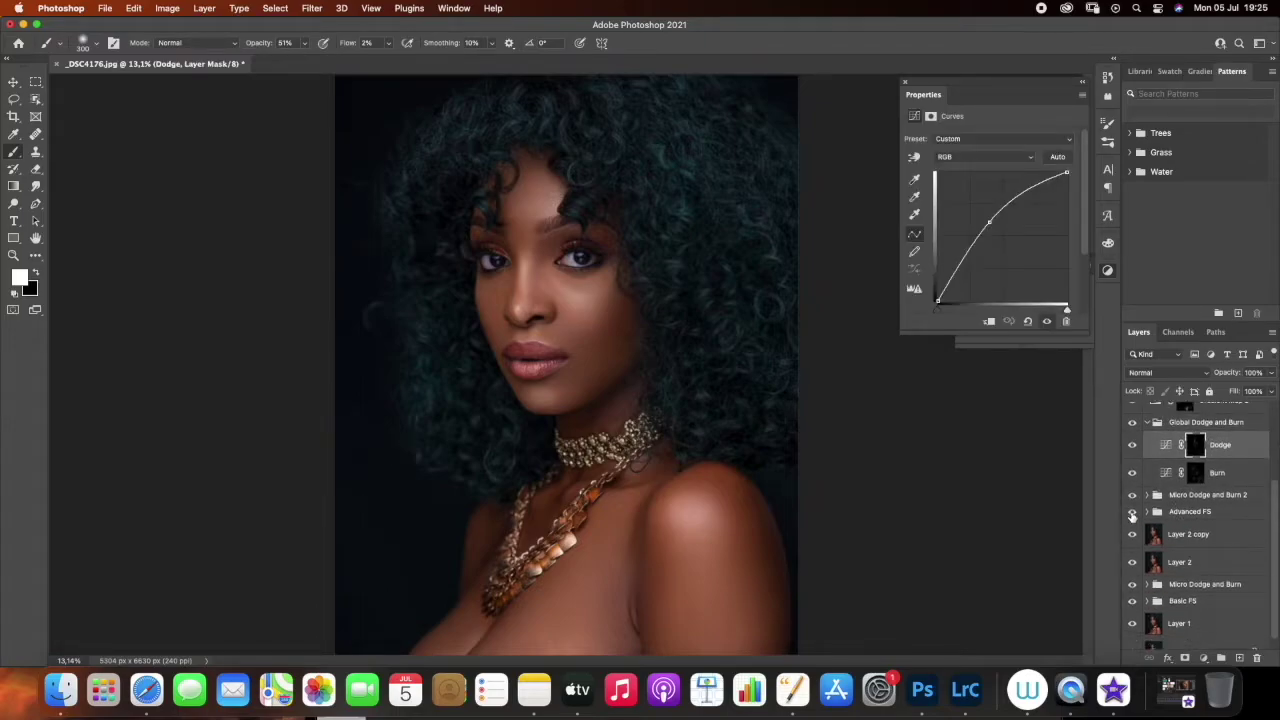
{"action": "left_click_drag", "start_coordinate": [1132, 511], "coordinate": [1132, 624]}
{"action": "left_click_drag", "start_coordinate": [1272, 528], "coordinate": [1277, 563]}
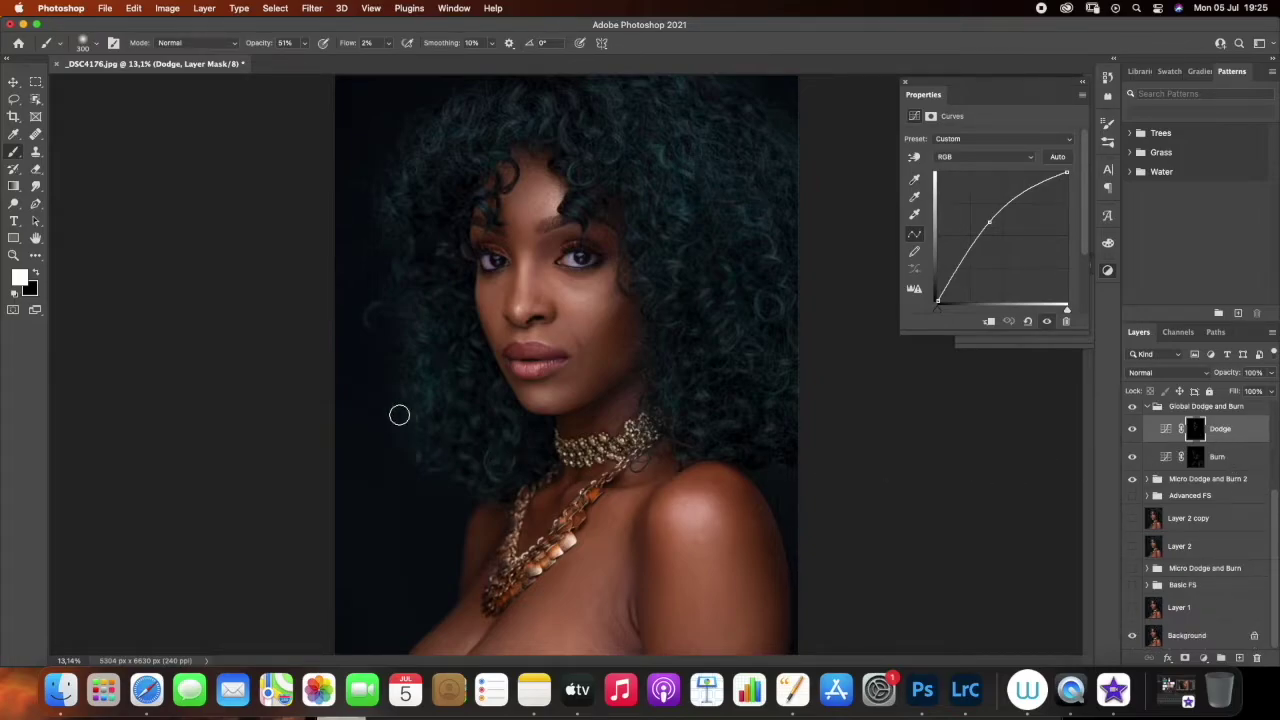
Set the brush flow to 1% and softly lighten the chin on the Dodge mask
{"action": "key", "text": "["}
{"action": "left_click", "coordinate": [389, 43]}
{"action": "left_click_drag", "start_coordinate": [390, 60], "coordinate": [387, 60]}
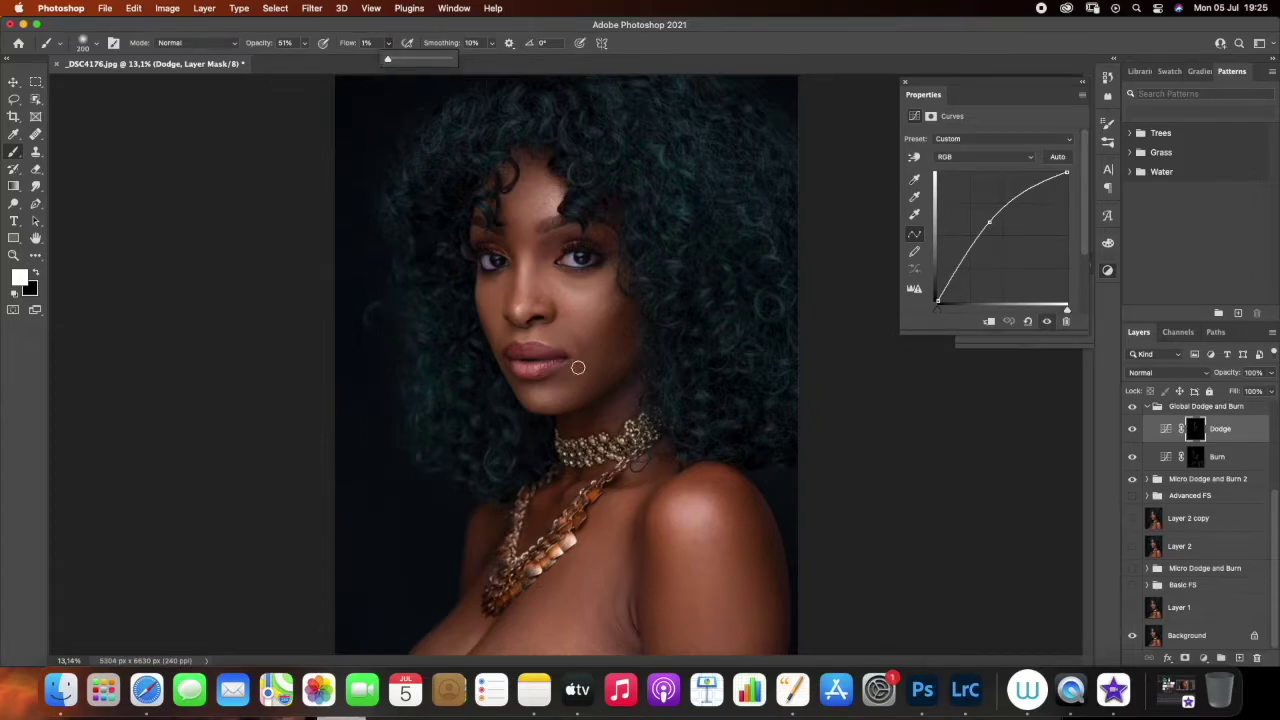
{"action": "mouse_move", "coordinate": [557, 405]}
{"action": "left_mouse_down"}
{"action": "mouse_move", "coordinate": [566, 397]}
{"action": "mouse_move", "coordinate": [551, 395]}
{"action": "mouse_move", "coordinate": [569, 396]}
{"action": "mouse_move", "coordinate": [537, 417]}
{"action": "left_mouse_up"}
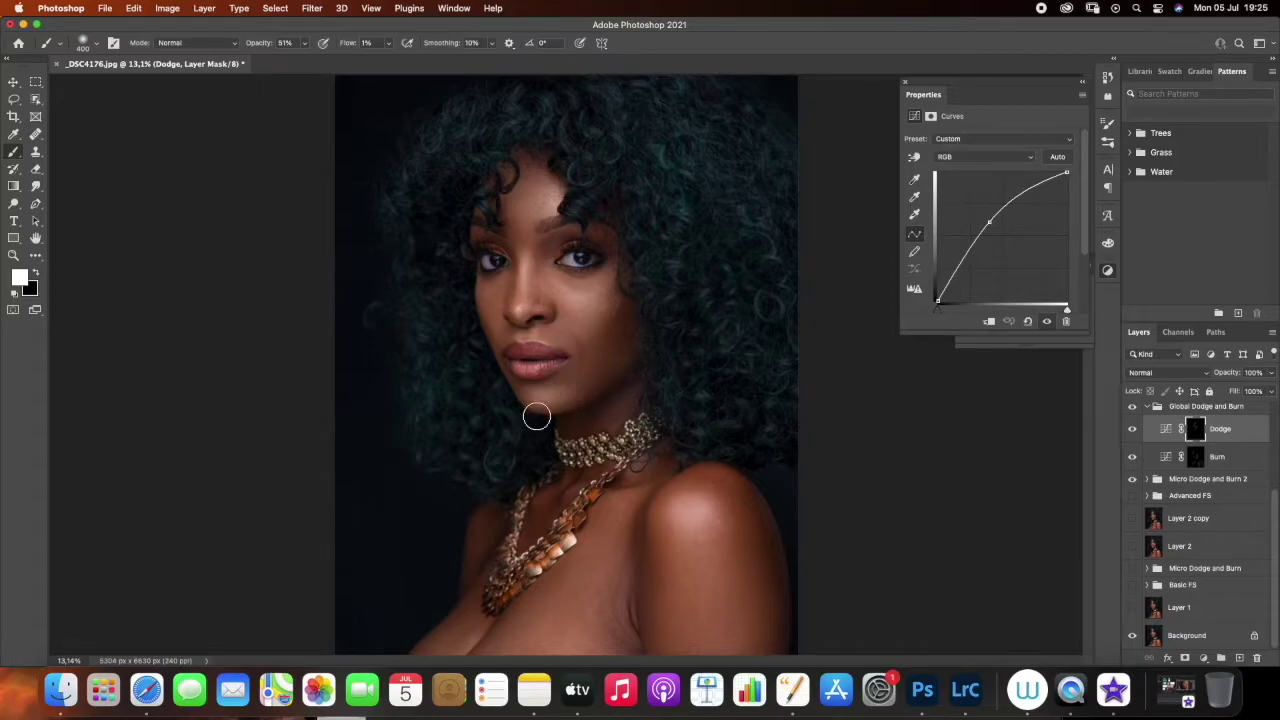
Show the layers from Advanced FS down to Layer 1 again and compare the retouch with Layer 1 alone
{"action": "left_click_drag", "start_coordinate": [1133, 496], "coordinate": [1133, 608]}
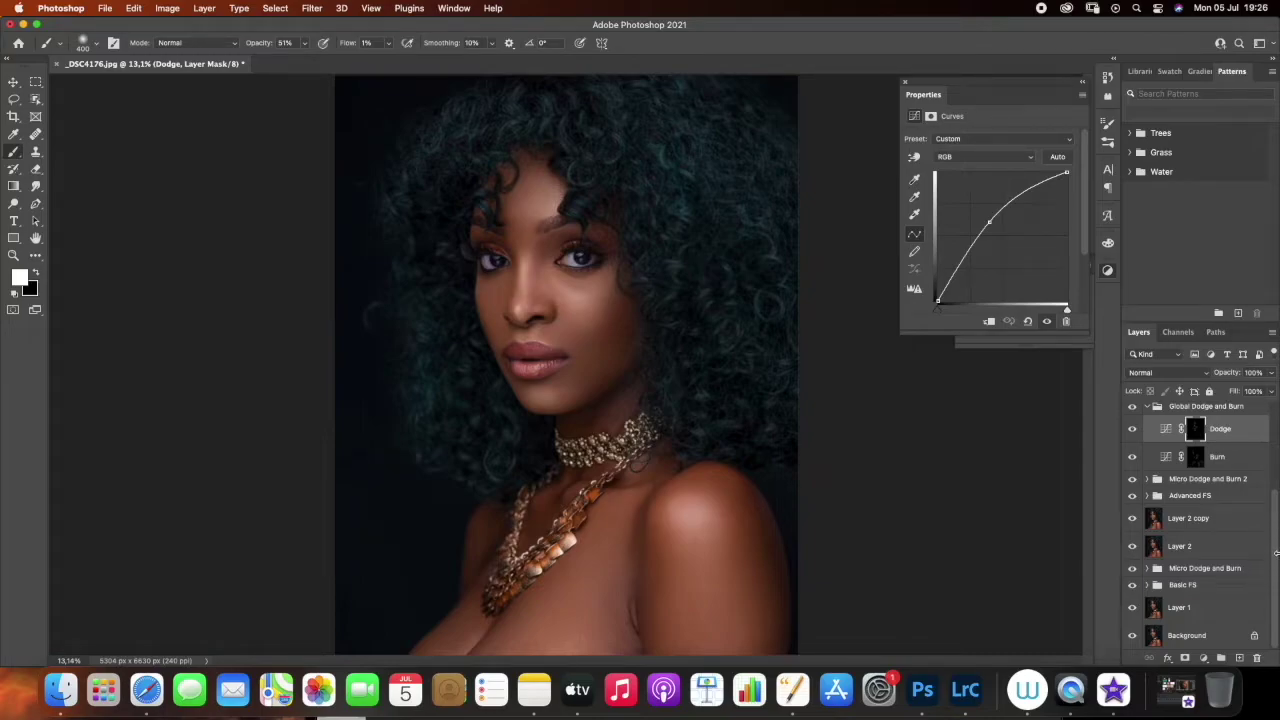
{"action": "scroll", "coordinate": [1155, 623], "scroll_direction": "up", "scroll_amount": 2}
{"action": "scroll", "coordinate": [1155, 623], "scroll_direction": "down", "scroll_amount": 2}
{"action": "left_click", "coordinate": [1133, 608], "text": "alt"}
{"action": "left_click", "coordinate": [1133, 608], "text": "alt"}
Collapse the Global Dodge and Burn group and put Gradient Map 2 into a new group
{"action": "scroll", "coordinate": [1274, 513], "scroll_direction": "up", "scroll_amount": 5}
{"action": "left_click", "coordinate": [1153, 541]}
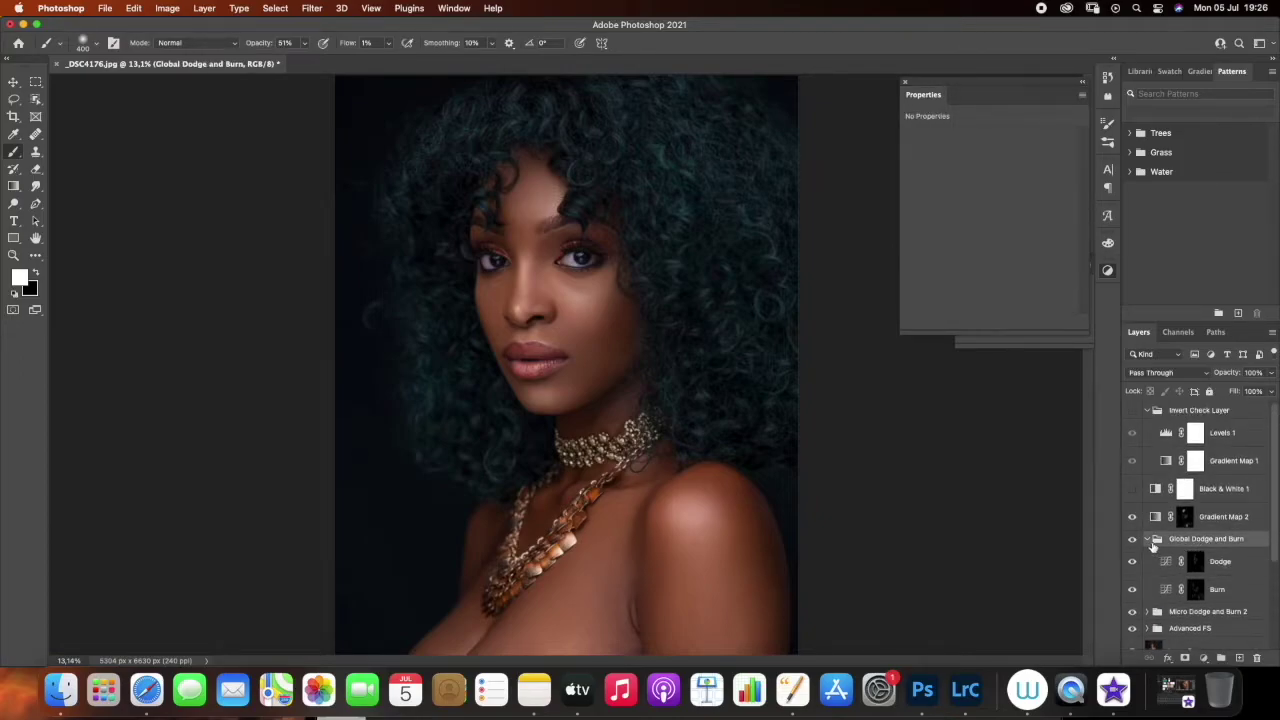
{"action": "left_click", "coordinate": [1155, 540]}
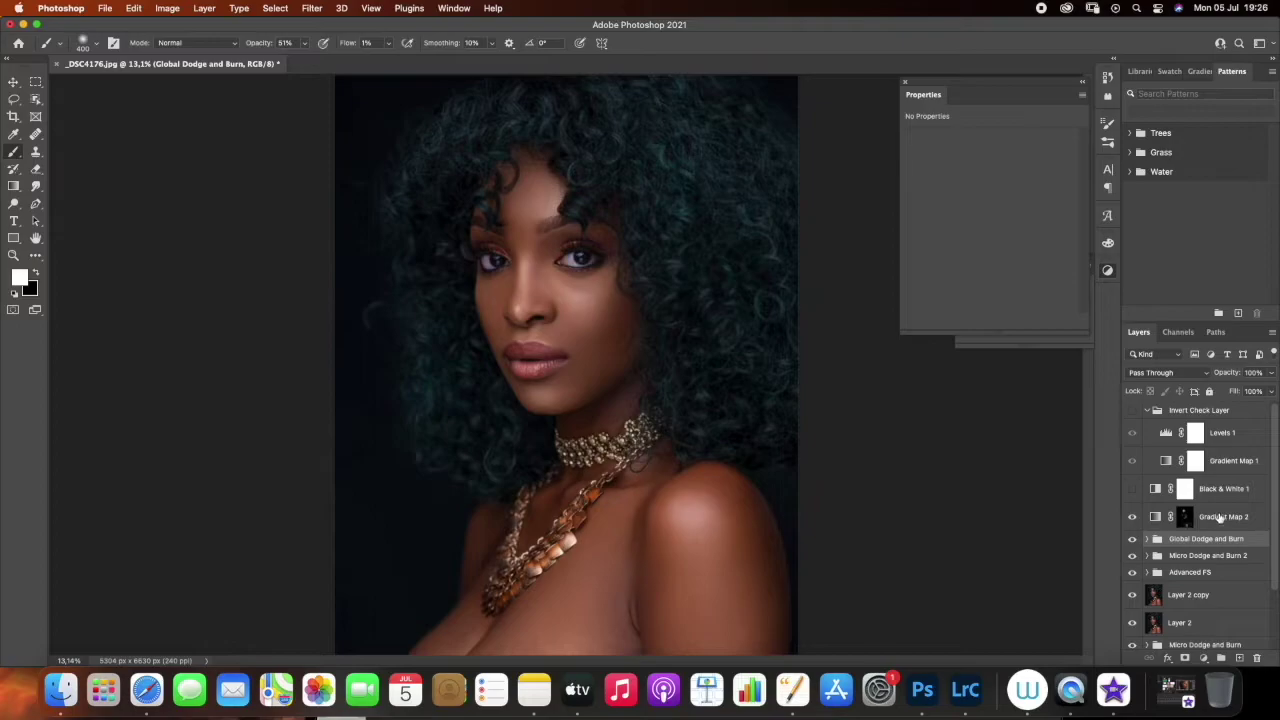
{"action": "left_click", "coordinate": [1225, 518]}
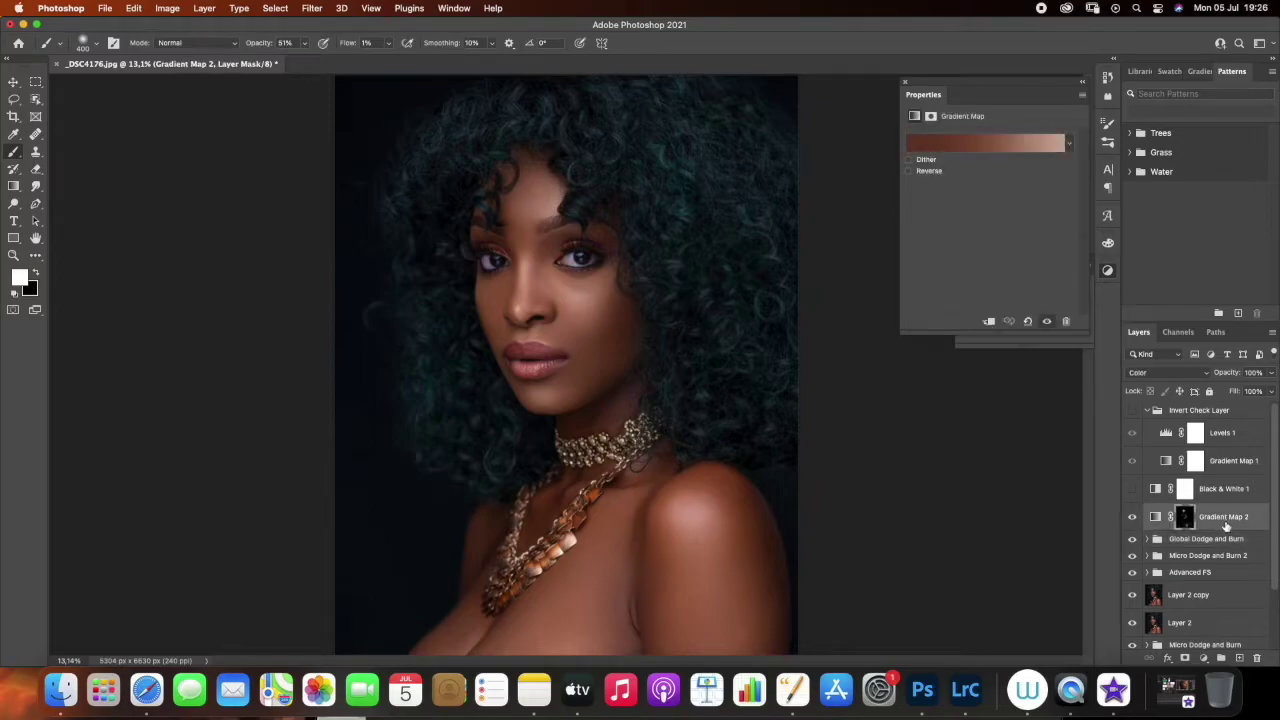
{"action": "key", "text": "super+g"}
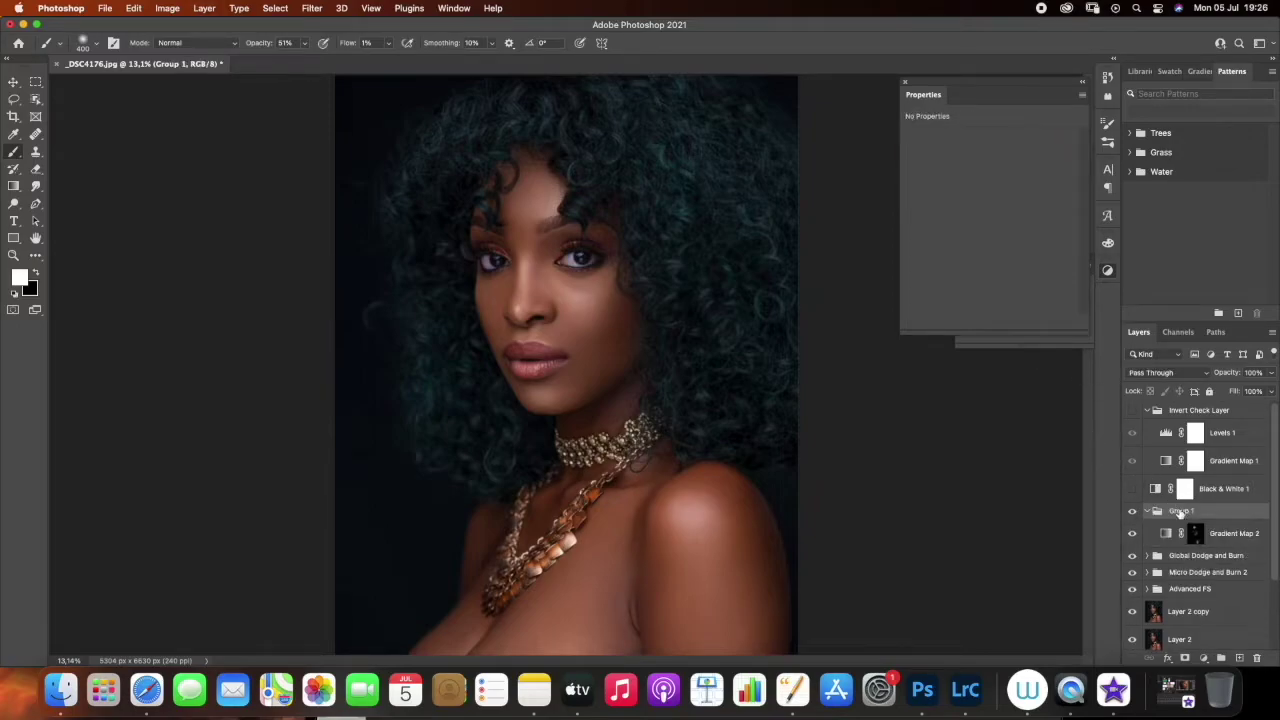
Rename the group containing Gradient Map 2 as "Skine Tone match" and collapse it
{"action": "double_click", "coordinate": [1183, 511]}
{"action": "type", "text": "Color Matcg"}
{"action": "key", "text": "BackSpace"}
{"action": "key", "text": "BackSpace"}
{"action": "key", "text": "BackSpace"}
{"action": "key", "text": "BackSpace"}
{"action": "key", "text": "BackSpace"}
{"action": "key", "text": "BackSpace"}
{"action": "type", "text": "match"}
{"action": "key", "text": "Return"}
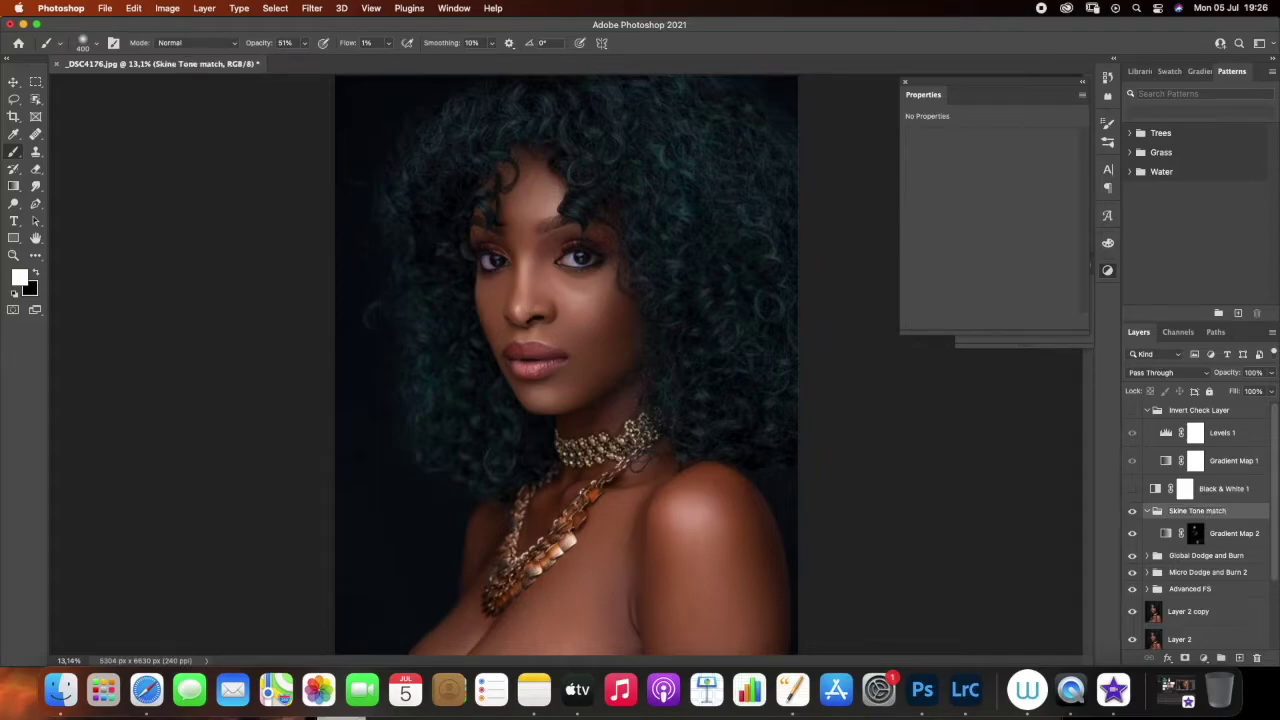
{"action": "left_click", "coordinate": [1147, 513]}
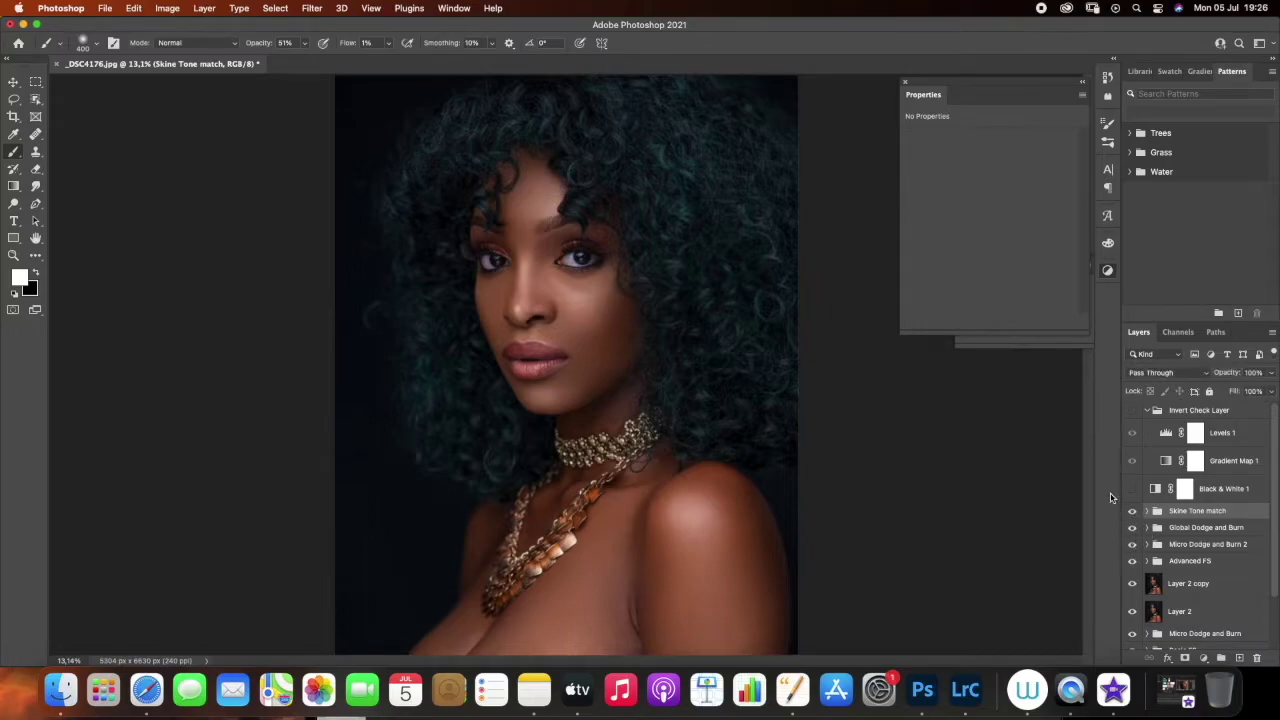
Add an empty layer above the Skine Tone match group and activate the Clone Stamp tool
{"action": "left_click", "coordinate": [14, 256]}
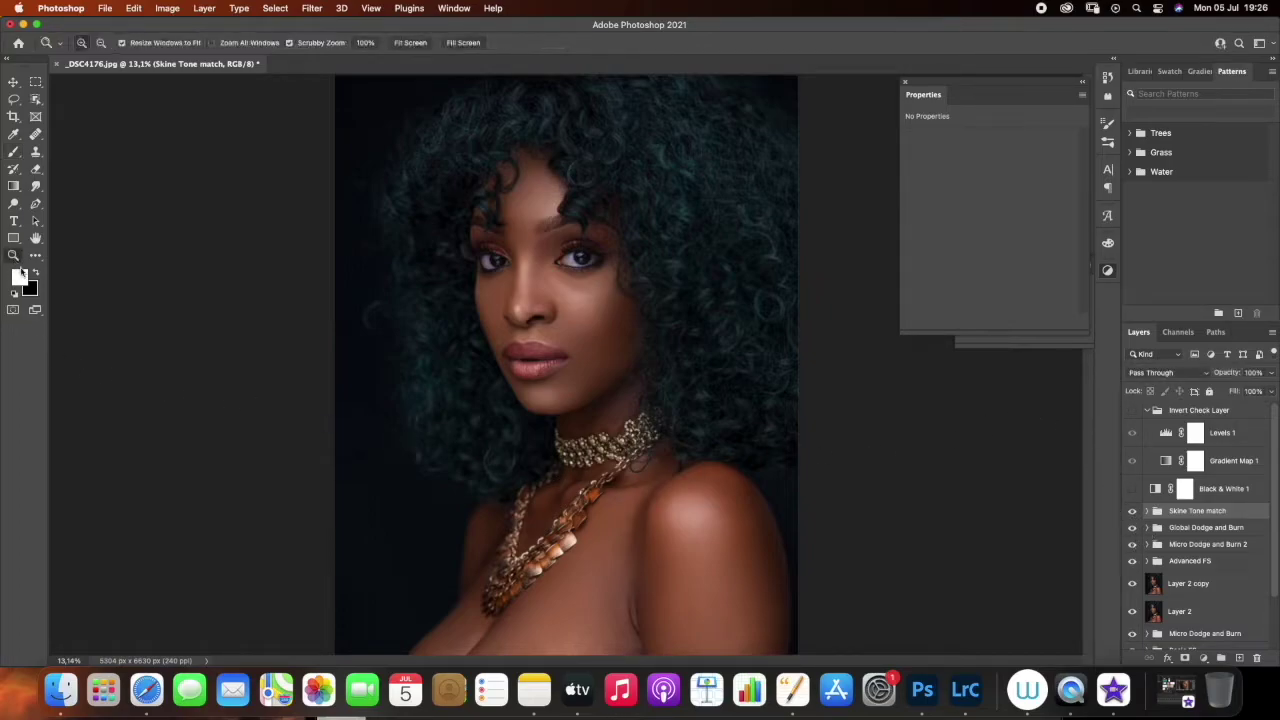
{"action": "left_click", "coordinate": [522, 355]}
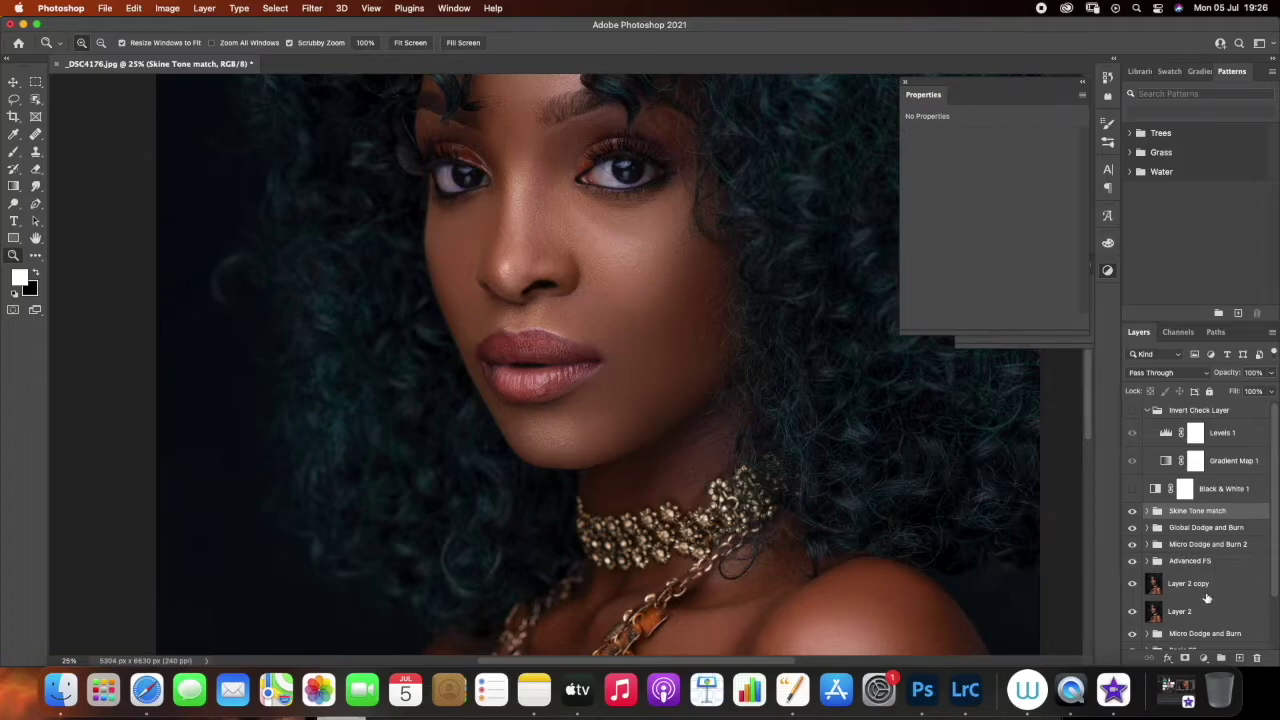
{"action": "left_click", "coordinate": [1239, 658]}
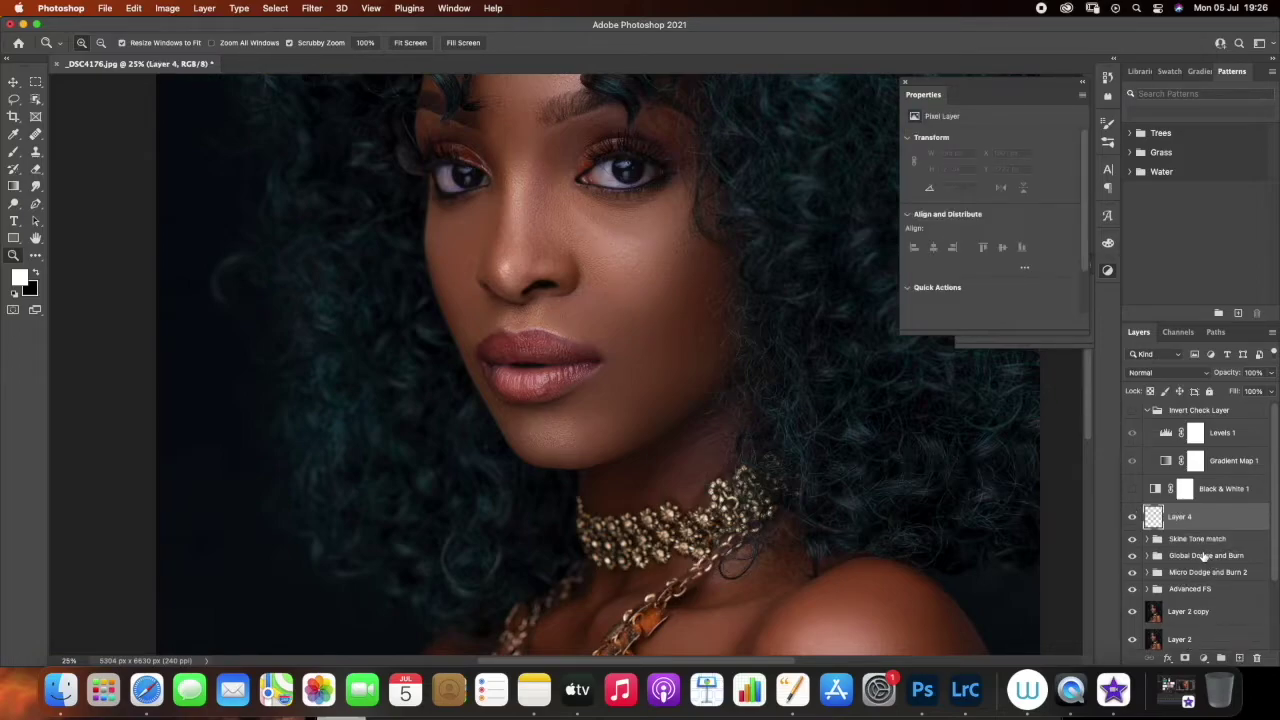
{"action": "left_click", "coordinate": [34, 152]}
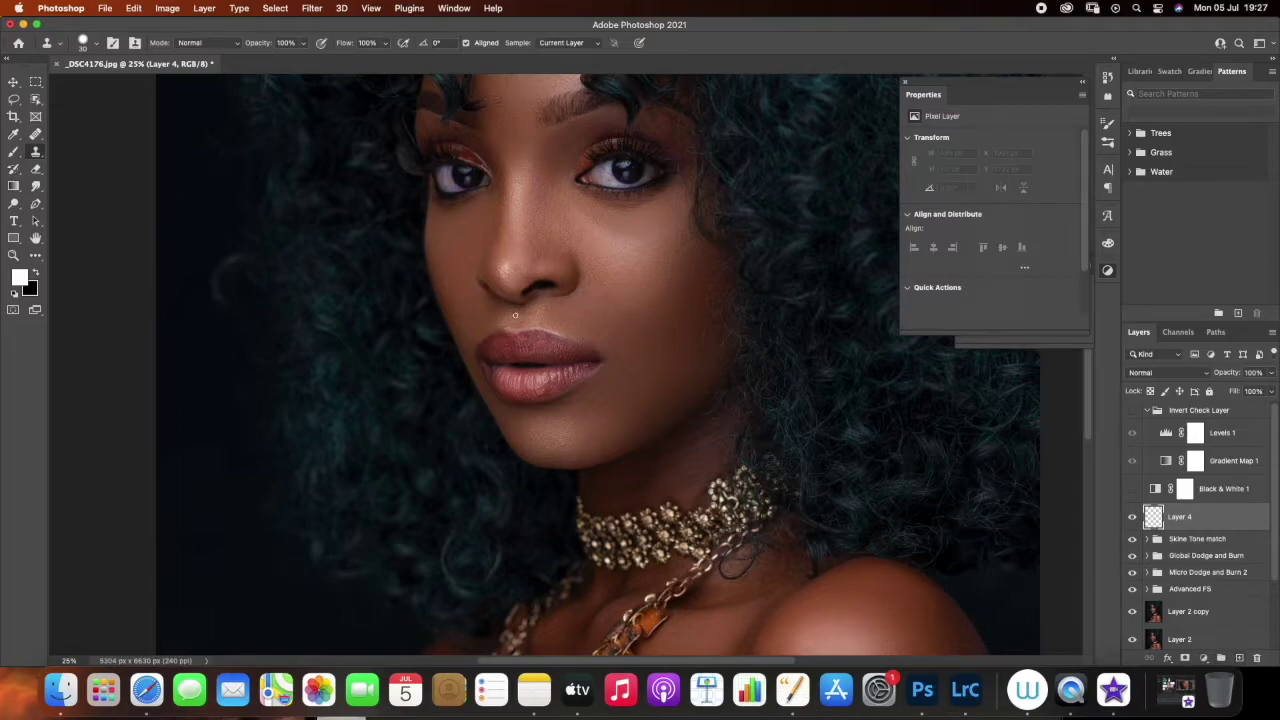
Set the Clone Stamp brush hardness to 44% for close-up work on the lips at 50% zoom
{"action": "left_click", "coordinate": [13, 255]}
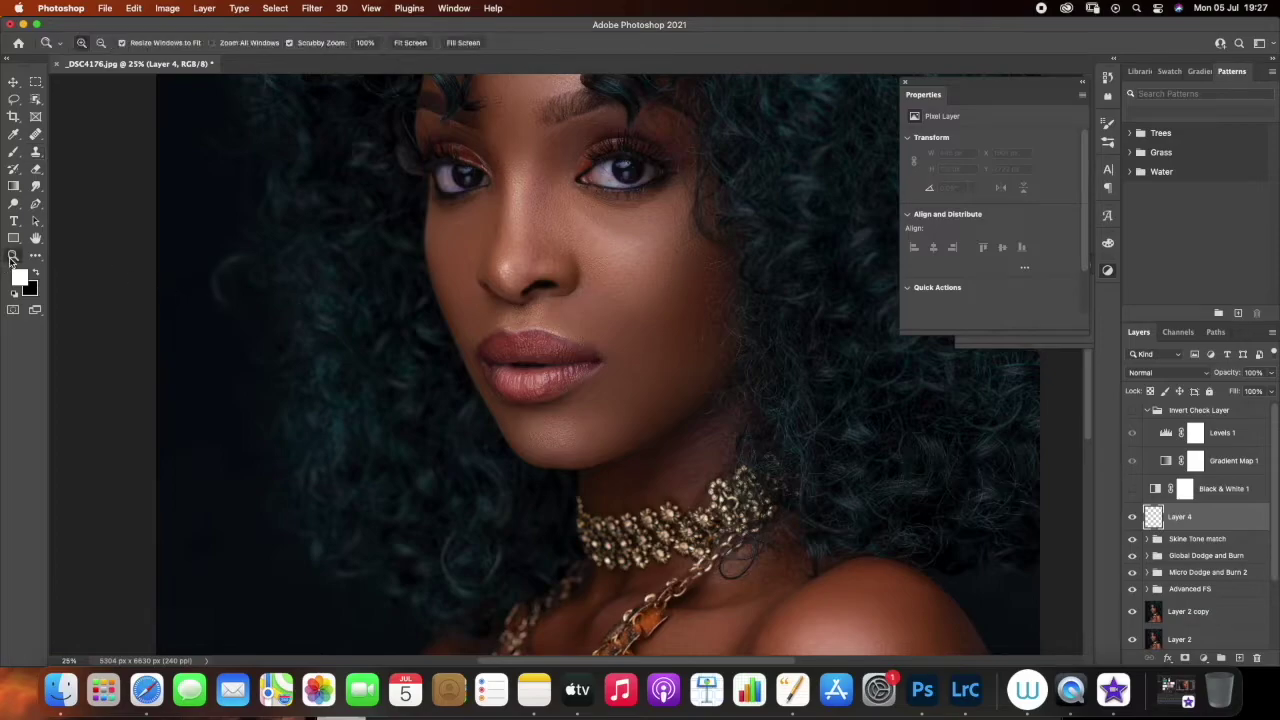
{"action": "left_click", "coordinate": [535, 362]}
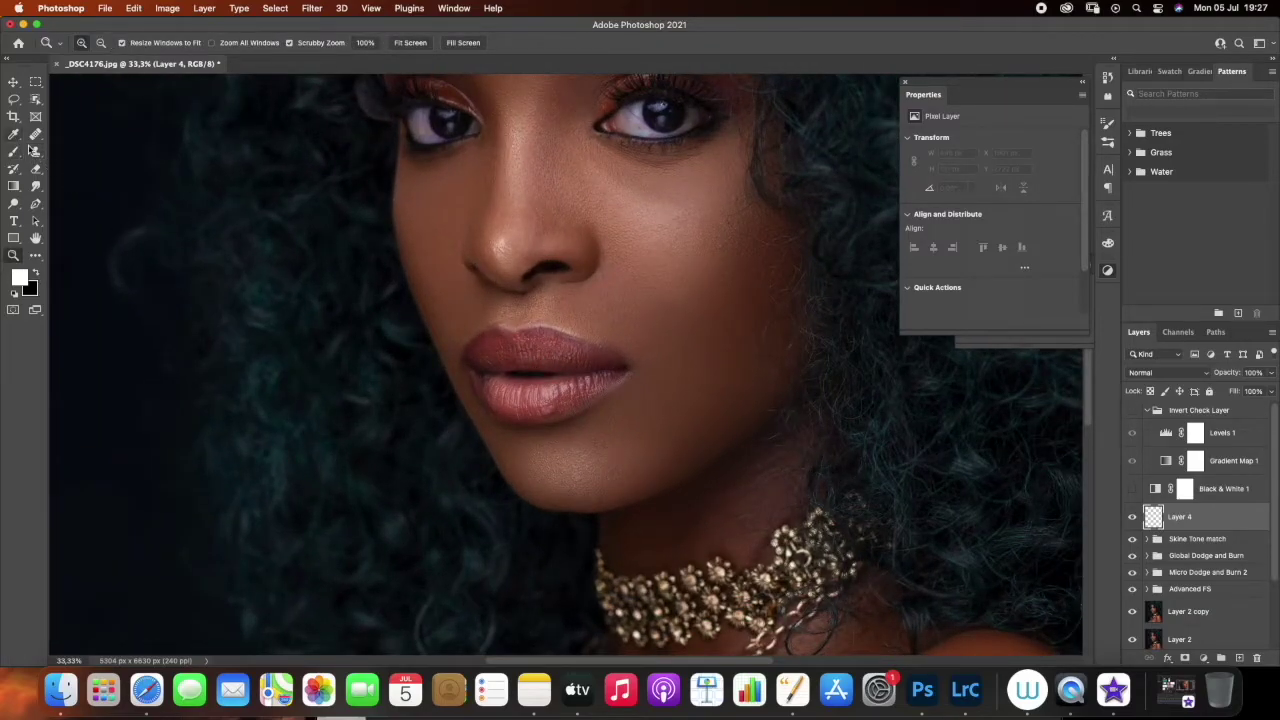
{"action": "left_click", "coordinate": [36, 152]}
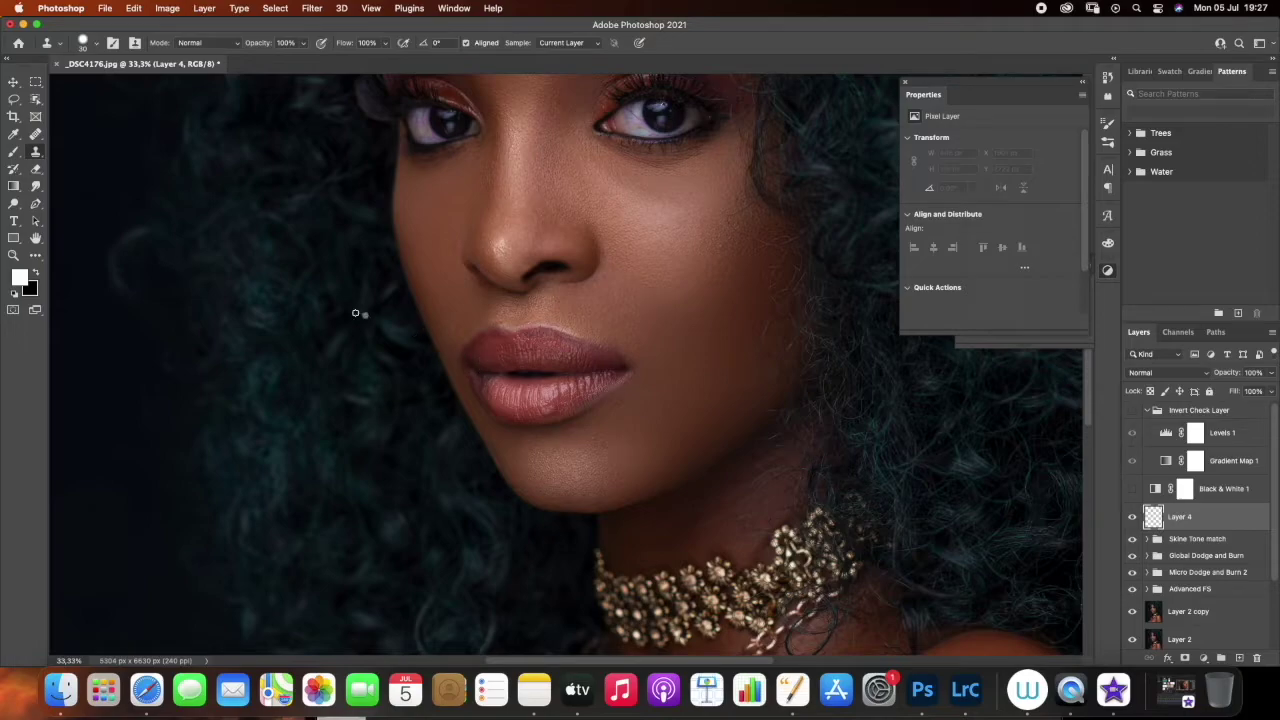
{"action": "left_click", "coordinate": [13, 255]}
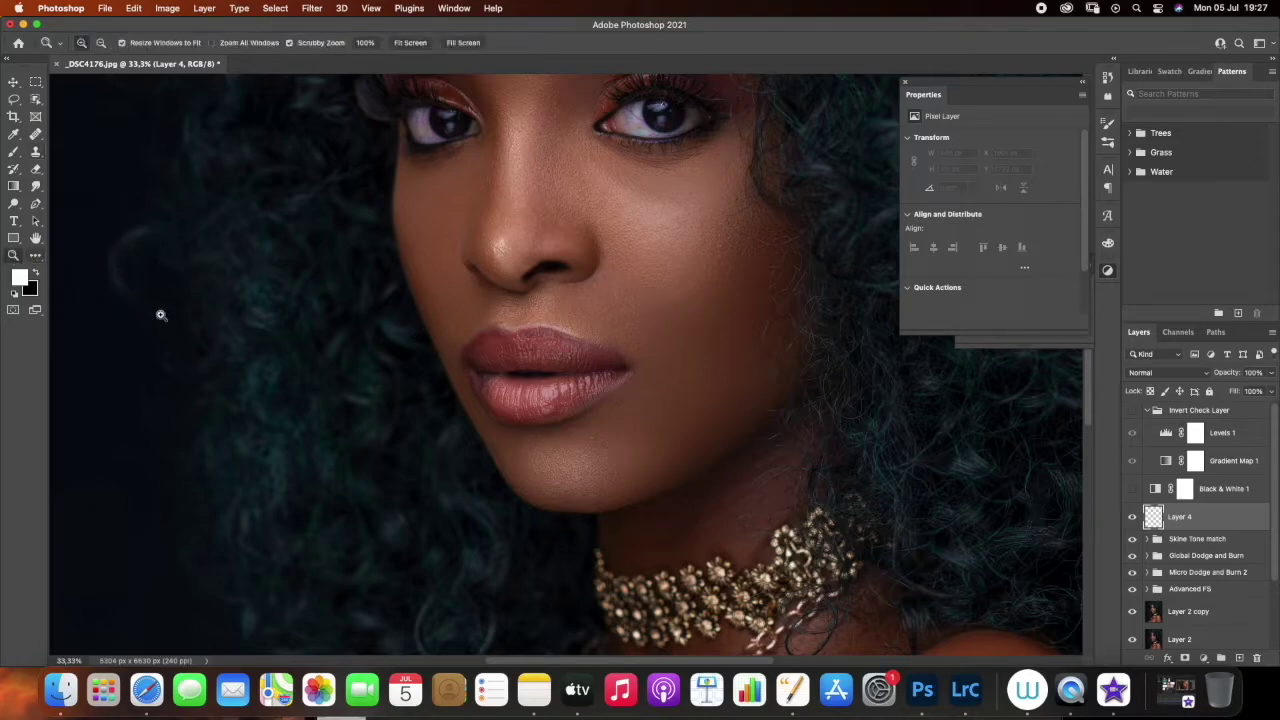
{"action": "left_click", "coordinate": [522, 379]}
{"action": "left_click", "coordinate": [36, 152]}
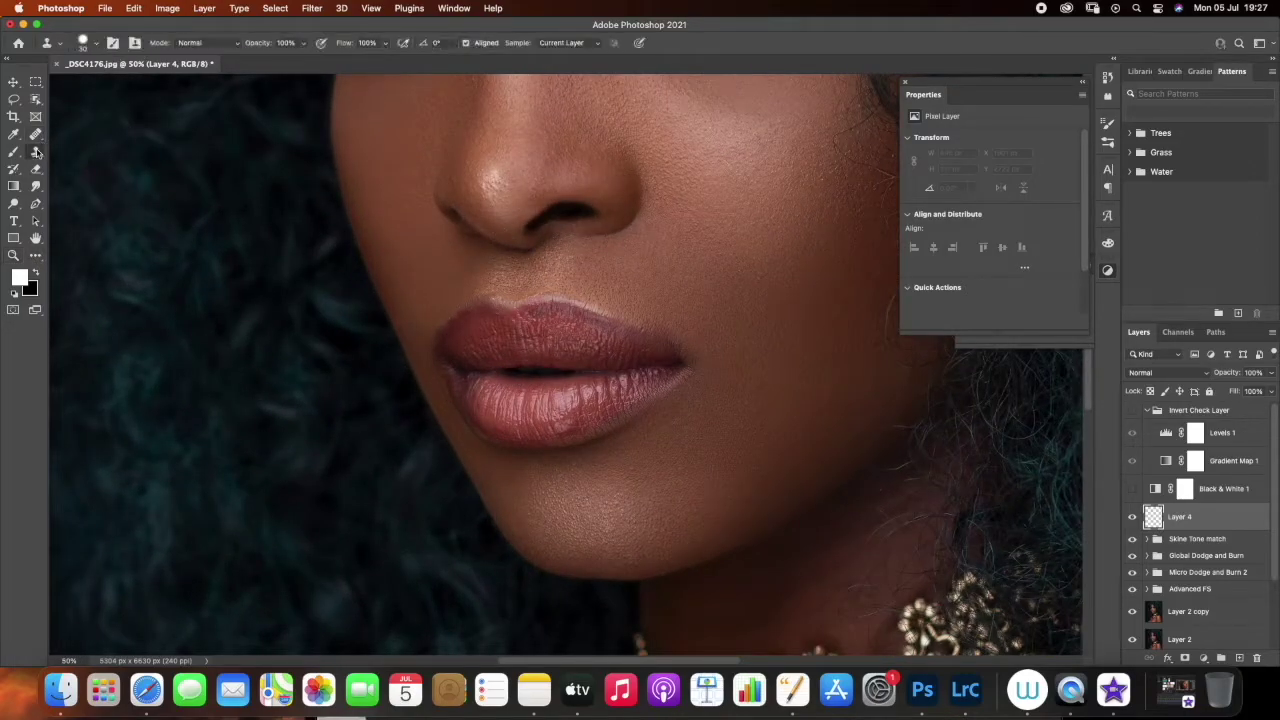
{"action": "left_click", "coordinate": [97, 44]}
{"action": "left_click_drag", "start_coordinate": [138, 118], "coordinate": [111, 115]}
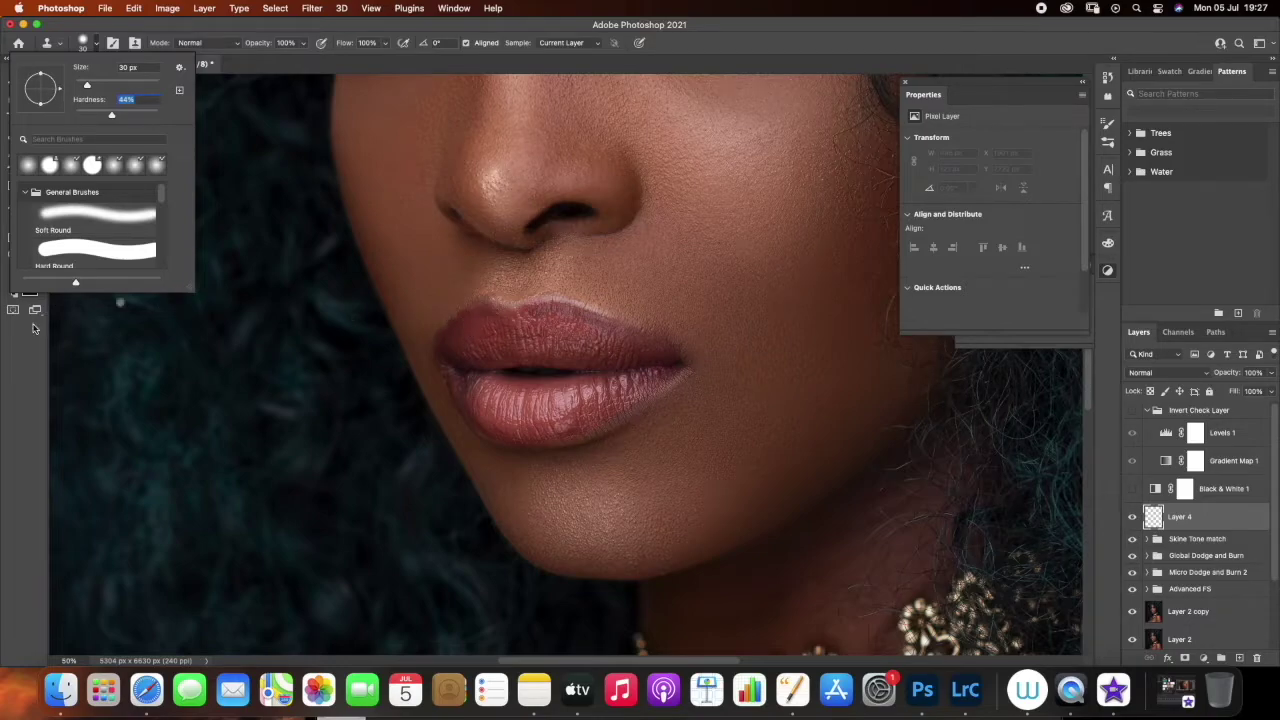
Set the Clone Stamp to sample Current & Below and clone along the upper lip's left corner and top edge
{"action": "left_click", "coordinate": [31, 373]}
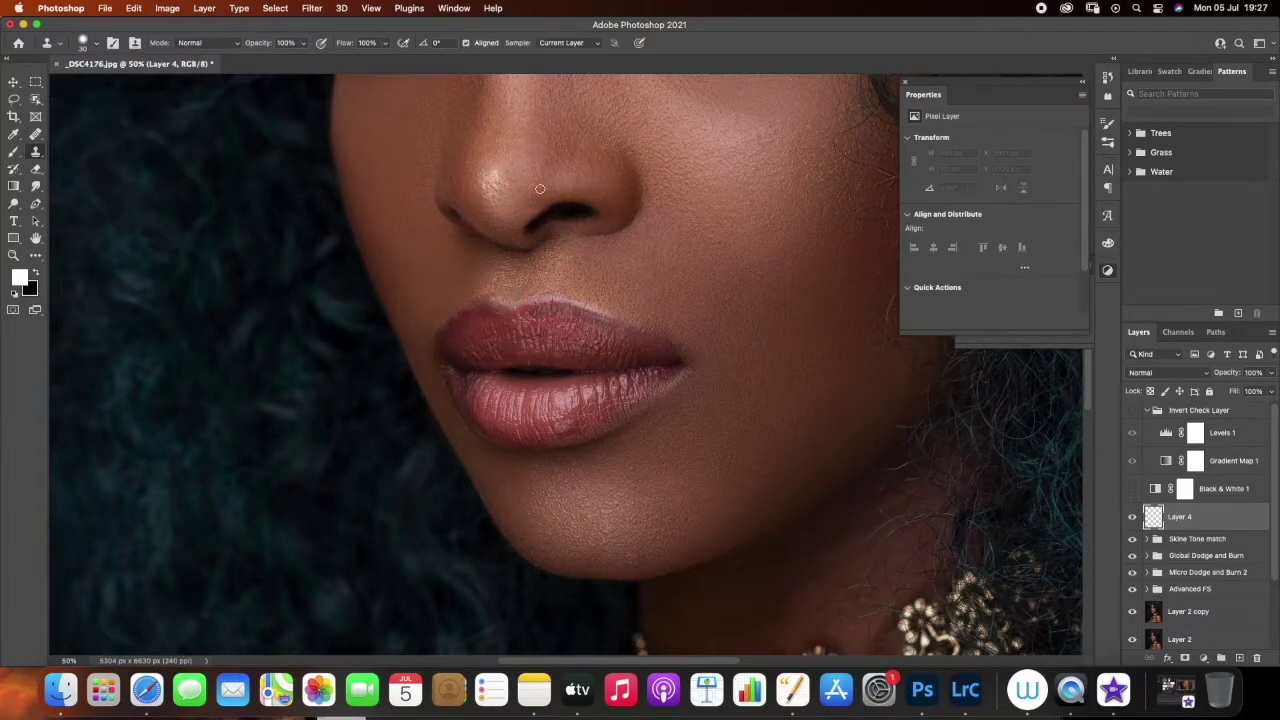
{"action": "left_click", "coordinate": [565, 45]}
{"action": "left_click", "coordinate": [563, 57]}
{"action": "left_click", "coordinate": [460, 314]}
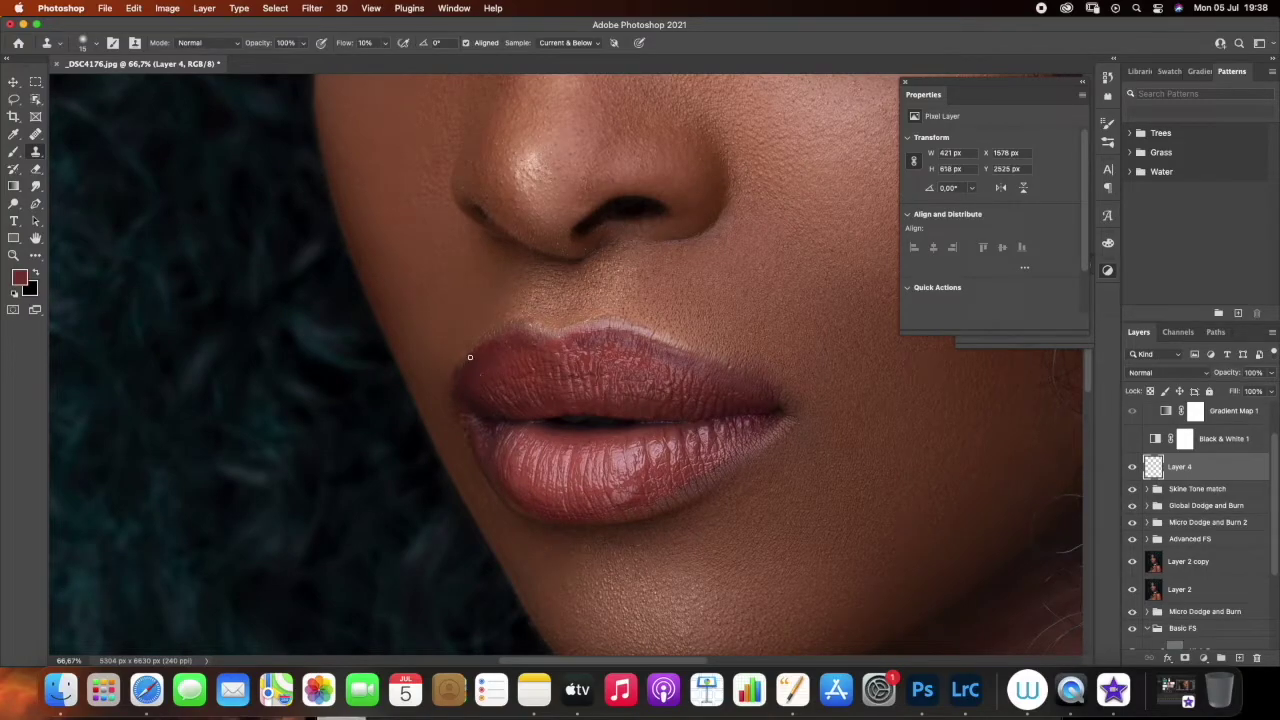
{"action": "left_click_drag", "start_coordinate": [470, 357], "coordinate": [463, 365]}
{"action": "left_click_drag", "start_coordinate": [477, 348], "coordinate": [499, 347]}
{"action": "left_click_drag", "start_coordinate": [502, 335], "coordinate": [526, 336]}
{"action": "left_click_drag", "start_coordinate": [533, 352], "coordinate": [526, 356]}
Clone clean lip texture along the left mouth corner and the lower lip's bottom edge up to its centre
{"action": "left_click", "coordinate": [517, 473], "text": "alt"}
{"action": "left_click", "coordinate": [510, 496]}
{"action": "left_click_drag", "start_coordinate": [516, 507], "coordinate": [550, 527]}
{"action": "left_click", "coordinate": [511, 497], "text": "alt"}
{"action": "left_click", "coordinate": [469, 422]}
{"action": "left_click_drag", "start_coordinate": [465, 418], "coordinate": [469, 427]}
{"action": "mouse_move", "coordinate": [540, 516]}
{"action": "left_mouse_down"}
{"action": "mouse_move", "coordinate": [551, 506]}
{"action": "mouse_move", "coordinate": [530, 514]}
{"action": "left_mouse_up"}
{"action": "left_click", "coordinate": [563, 512], "text": "alt"}
{"action": "mouse_move", "coordinate": [563, 522]}
{"action": "left_mouse_down"}
{"action": "mouse_move", "coordinate": [621, 520]}
{"action": "mouse_move", "coordinate": [595, 514]}
{"action": "mouse_move", "coordinate": [577, 529]}
{"action": "left_mouse_up"}
{"action": "mouse_move", "coordinate": [615, 513]}
{"action": "left_mouse_down"}
{"action": "mouse_move", "coordinate": [600, 515]}
{"action": "mouse_move", "coordinate": [609, 520]}
{"action": "left_mouse_up"}
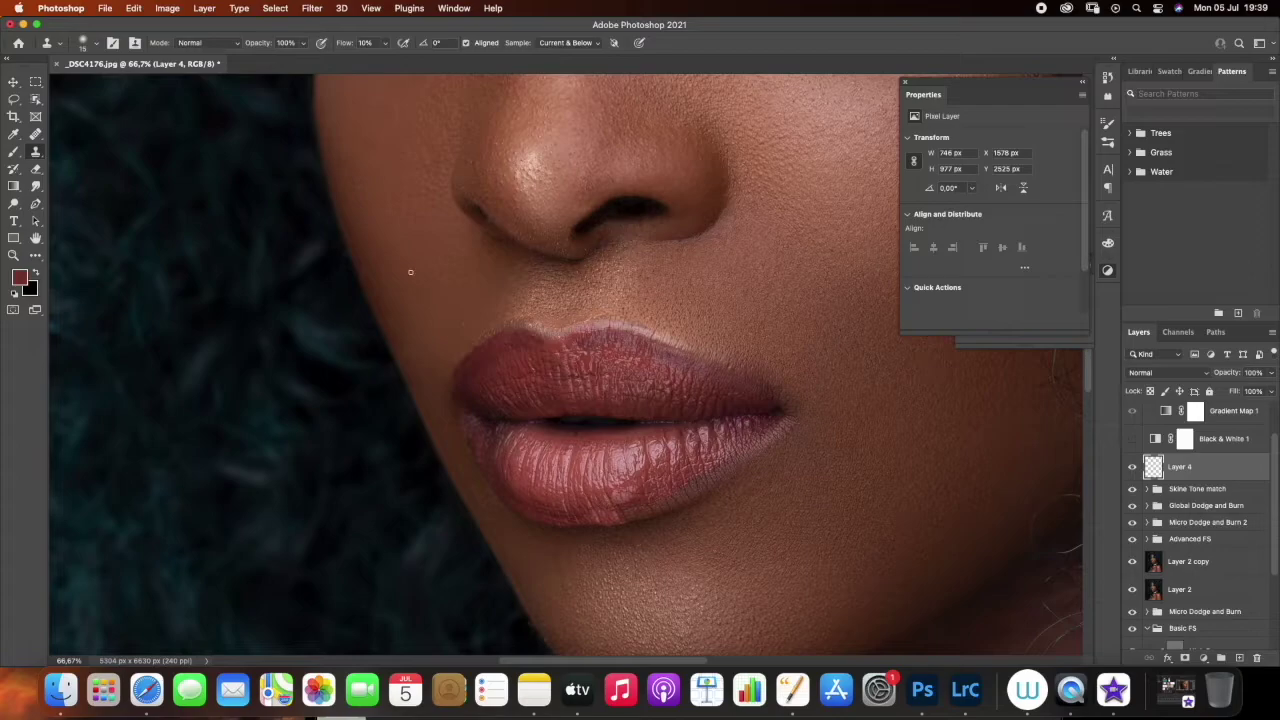
Set the Clone Stamp flow to 3% and even out the lower lip's bottom edge from the centre to the right corner
{"action": "left_click", "coordinate": [384, 44]}
{"action": "left_click_drag", "start_coordinate": [387, 61], "coordinate": [385, 62]}
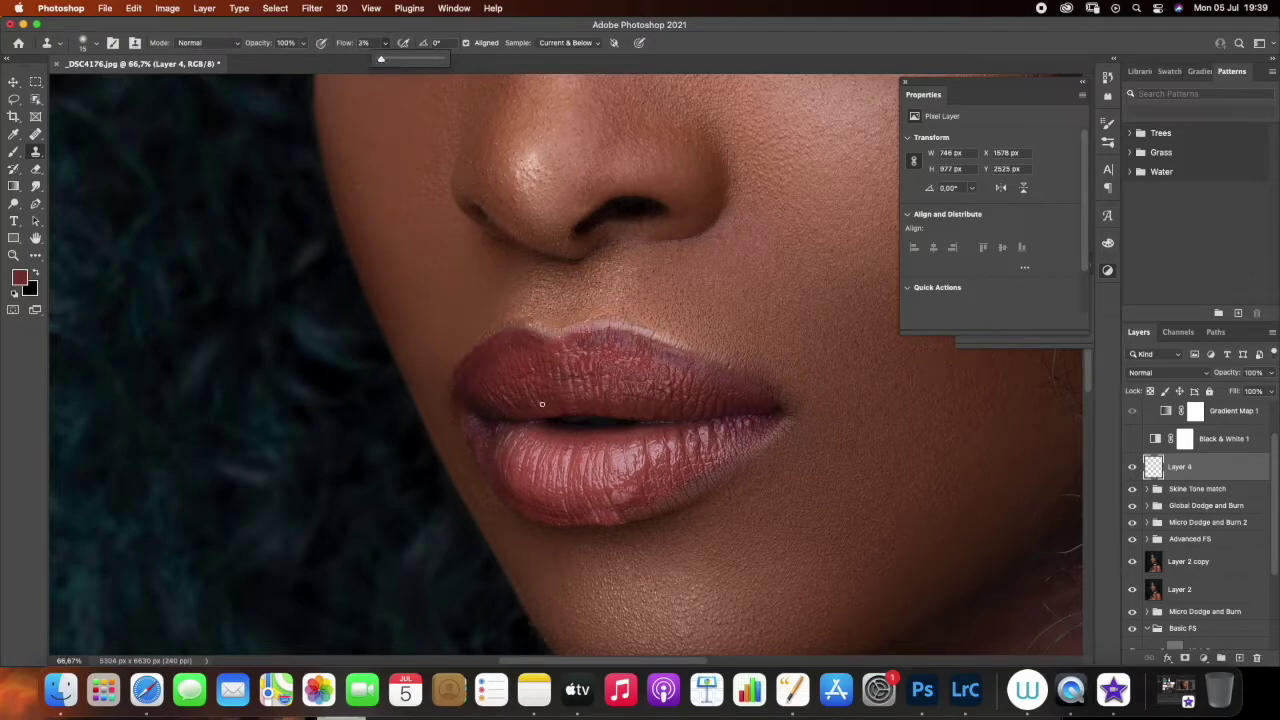
{"action": "left_click", "coordinate": [600, 505]}
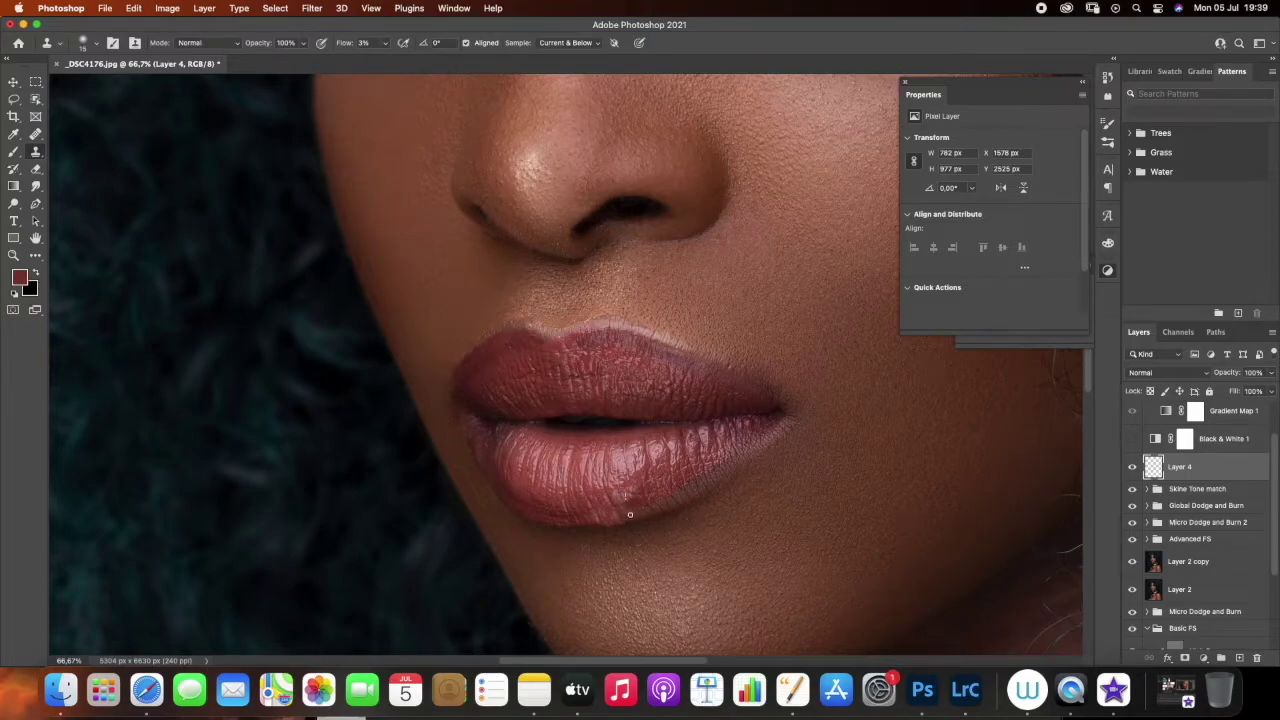
{"action": "left_click_drag", "start_coordinate": [626, 519], "coordinate": [634, 508]}
{"action": "left_click", "coordinate": [625, 505], "text": "alt"}
{"action": "left_click_drag", "start_coordinate": [625, 513], "coordinate": [622, 500]}
{"action": "left_click_drag", "start_coordinate": [628, 510], "coordinate": [630, 508]}
{"action": "left_click_drag", "start_coordinate": [680, 499], "coordinate": [688, 495]}
{"action": "mouse_move", "coordinate": [671, 502]}
{"action": "left_mouse_down"}
{"action": "mouse_move", "coordinate": [738, 468]}
{"action": "mouse_move", "coordinate": [721, 470]}
{"action": "mouse_move", "coordinate": [738, 456]}
{"action": "mouse_move", "coordinate": [721, 455]}
{"action": "mouse_move", "coordinate": [700, 478]}
{"action": "mouse_move", "coordinate": [724, 446]}
{"action": "mouse_move", "coordinate": [741, 445]}
{"action": "mouse_move", "coordinate": [722, 465]}
{"action": "mouse_move", "coordinate": [722, 448]}
{"action": "mouse_move", "coordinate": [737, 461]}
{"action": "mouse_move", "coordinate": [692, 483]}
{"action": "mouse_move", "coordinate": [784, 426]}
{"action": "mouse_move", "coordinate": [743, 440]}
{"action": "left_mouse_up"}
{"action": "left_click", "coordinate": [723, 450], "text": "alt"}
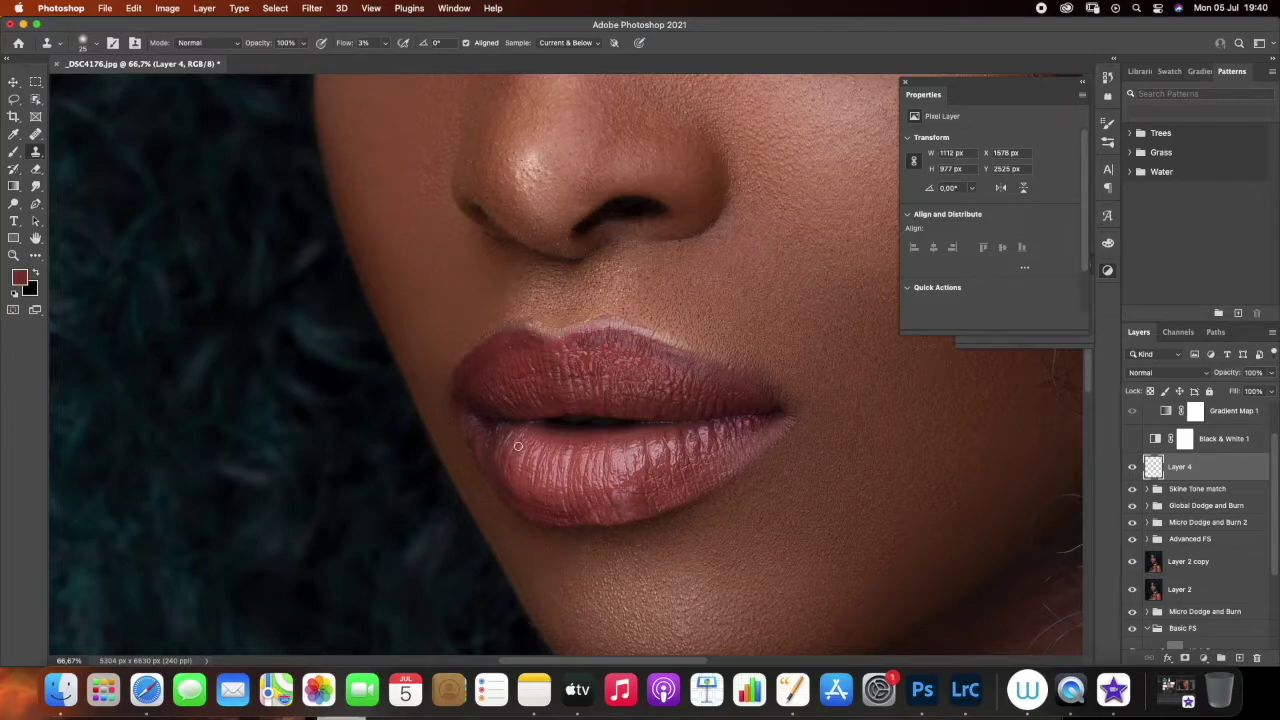
Clone along the upper lip from its left peak to the right corner to smooth its texture and outline
{"action": "left_click", "coordinate": [499, 345], "text": "alt"}
{"action": "mouse_move", "coordinate": [509, 337]}
{"action": "left_mouse_down"}
{"action": "mouse_move", "coordinate": [463, 373]}
{"action": "mouse_move", "coordinate": [501, 330]}
{"action": "mouse_move", "coordinate": [605, 350]}
{"action": "mouse_move", "coordinate": [580, 334]}
{"action": "mouse_move", "coordinate": [598, 330]}
{"action": "mouse_move", "coordinate": [579, 336]}
{"action": "mouse_move", "coordinate": [629, 333]}
{"action": "mouse_move", "coordinate": [637, 361]}
{"action": "mouse_move", "coordinate": [607, 363]}
{"action": "mouse_move", "coordinate": [597, 338]}
{"action": "mouse_move", "coordinate": [583, 349]}
{"action": "mouse_move", "coordinate": [596, 330]}
{"action": "mouse_move", "coordinate": [619, 345]}
{"action": "mouse_move", "coordinate": [627, 335]}
{"action": "mouse_move", "coordinate": [623, 363]}
{"action": "mouse_move", "coordinate": [634, 346]}
{"action": "mouse_move", "coordinate": [616, 366]}
{"action": "mouse_move", "coordinate": [625, 336]}
{"action": "mouse_move", "coordinate": [619, 357]}
{"action": "mouse_move", "coordinate": [623, 338]}
{"action": "mouse_move", "coordinate": [626, 349]}
{"action": "mouse_move", "coordinate": [607, 334]}
{"action": "mouse_move", "coordinate": [581, 343]}
{"action": "mouse_move", "coordinate": [681, 362]}
{"action": "mouse_move", "coordinate": [646, 365]}
{"action": "mouse_move", "coordinate": [639, 343]}
{"action": "mouse_move", "coordinate": [633, 352]}
{"action": "mouse_move", "coordinate": [652, 358]}
{"action": "mouse_move", "coordinate": [607, 334]}
{"action": "mouse_move", "coordinate": [564, 340]}
{"action": "mouse_move", "coordinate": [577, 348]}
{"action": "mouse_move", "coordinate": [595, 331]}
{"action": "mouse_move", "coordinate": [666, 357]}
{"action": "mouse_move", "coordinate": [597, 349]}
{"action": "mouse_move", "coordinate": [695, 374]}
{"action": "mouse_move", "coordinate": [669, 352]}
{"action": "mouse_move", "coordinate": [720, 376]}
{"action": "left_mouse_up"}
{"action": "left_click", "coordinate": [486, 350], "text": "alt"}
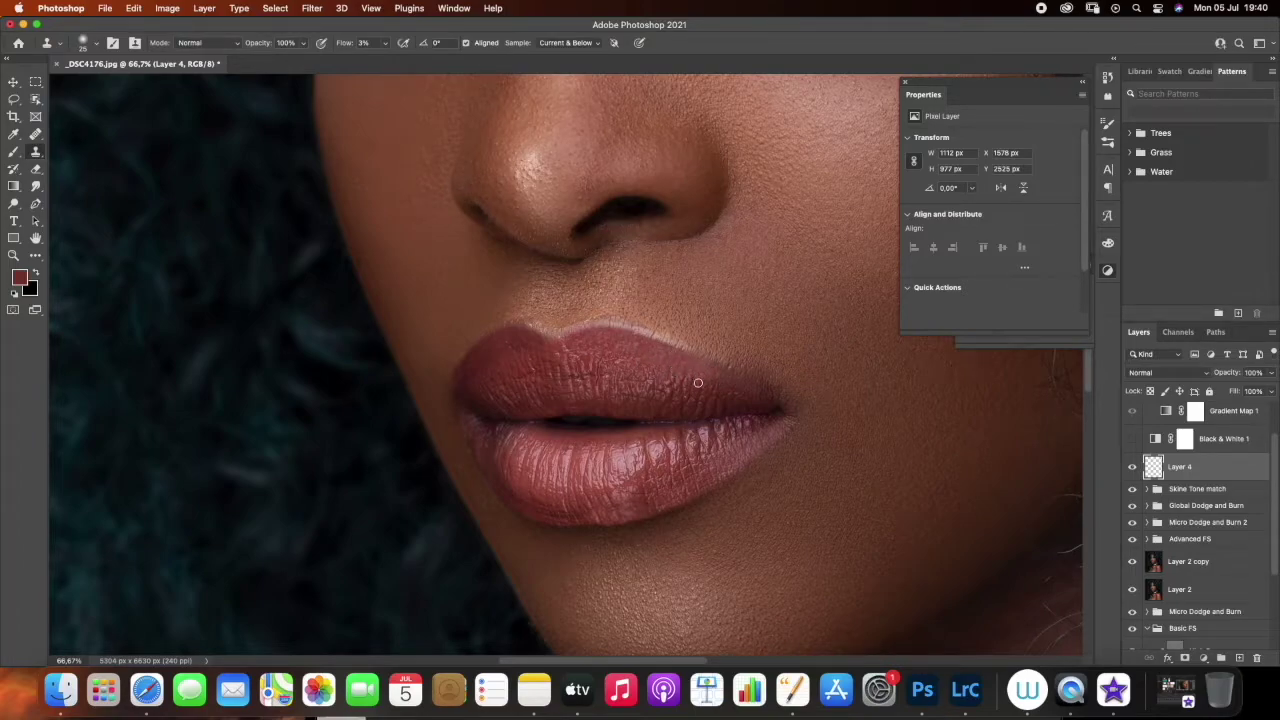
{"action": "mouse_move", "coordinate": [698, 374]}
{"action": "left_mouse_down"}
{"action": "mouse_move", "coordinate": [666, 364]}
{"action": "mouse_move", "coordinate": [729, 390]}
{"action": "mouse_move", "coordinate": [694, 372]}
{"action": "mouse_move", "coordinate": [724, 373]}
{"action": "mouse_move", "coordinate": [673, 368]}
{"action": "mouse_move", "coordinate": [712, 367]}
{"action": "mouse_move", "coordinate": [735, 387]}
{"action": "mouse_move", "coordinate": [696, 369]}
{"action": "left_mouse_up"}
{"action": "mouse_move", "coordinate": [728, 371]}
{"action": "left_mouse_down"}
{"action": "mouse_move", "coordinate": [715, 369]}
{"action": "mouse_move", "coordinate": [746, 388]}
{"action": "left_mouse_up"}
{"action": "left_click_drag", "start_coordinate": [634, 356], "coordinate": [638, 390]}
Resample nearby lip texture and clone over the cupid's bow and the creases in the middle of the upper lip
{"action": "left_click", "coordinate": [609, 347], "text": "alt"}
{"action": "left_click_drag", "start_coordinate": [590, 336], "coordinate": [579, 338]}
{"action": "left_click_drag", "start_coordinate": [543, 339], "coordinate": [580, 332]}
{"action": "left_click", "coordinate": [589, 342], "text": "alt"}
{"action": "left_click", "coordinate": [633, 376], "text": "alt"}
{"action": "mouse_move", "coordinate": [608, 367]}
{"action": "left_mouse_down"}
{"action": "mouse_move", "coordinate": [594, 370]}
{"action": "mouse_move", "coordinate": [621, 381]}
{"action": "mouse_move", "coordinate": [589, 369]}
{"action": "mouse_move", "coordinate": [635, 368]}
{"action": "mouse_move", "coordinate": [600, 368]}
{"action": "mouse_move", "coordinate": [641, 383]}
{"action": "left_mouse_up"}
{"action": "left_click", "coordinate": [593, 377], "text": "alt"}
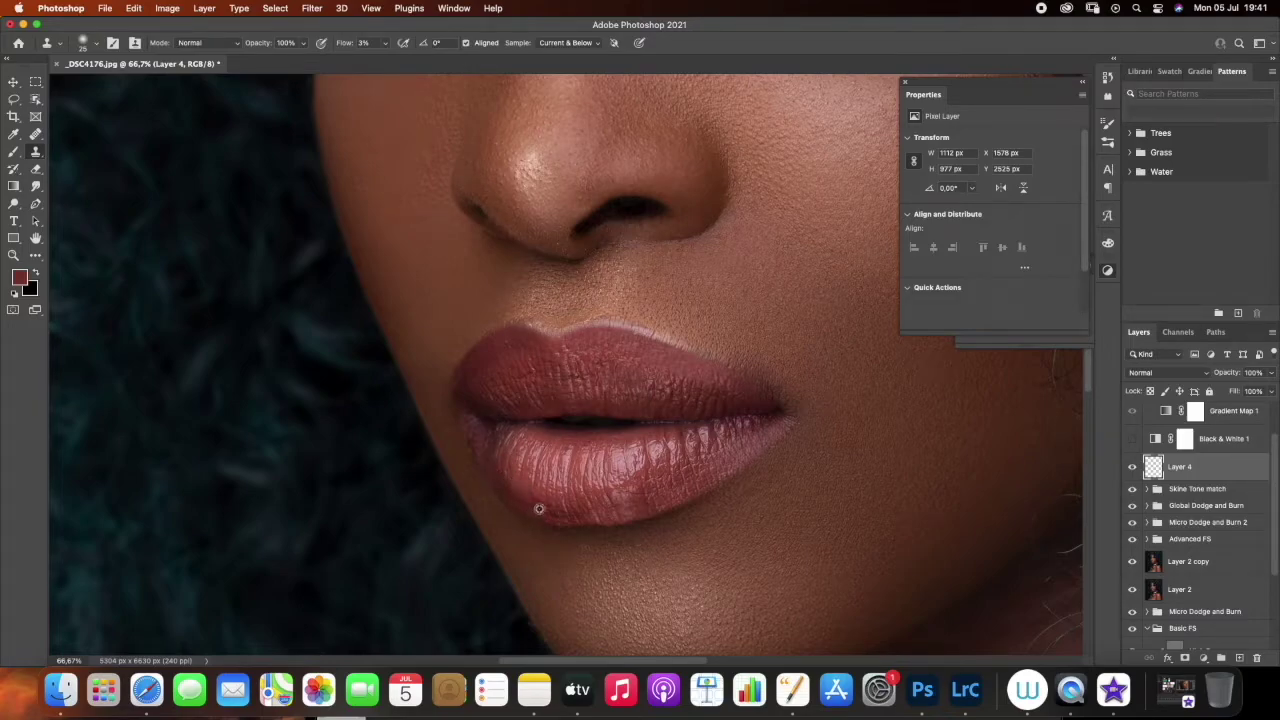
Clone over the lower lip's left side and the underside of its centre
{"action": "mouse_move", "coordinate": [514, 506]}
{"action": "left_mouse_down"}
{"action": "mouse_move", "coordinate": [523, 511]}
{"action": "mouse_move", "coordinate": [497, 481]}
{"action": "left_mouse_up"}
{"action": "mouse_move", "coordinate": [583, 517]}
{"action": "left_mouse_down"}
{"action": "mouse_move", "coordinate": [599, 521]}
{"action": "mouse_move", "coordinate": [666, 506]}
{"action": "mouse_move", "coordinate": [601, 531]}
{"action": "mouse_move", "coordinate": [652, 511]}
{"action": "left_mouse_up"}
{"action": "left_click", "coordinate": [655, 495], "text": "alt"}
Compare the lips with and without Layer 4 in a wider view of the face
{"action": "left_click", "coordinate": [14, 256]}
{"action": "right_click", "coordinate": [504, 421]}
{"action": "left_click", "coordinate": [527, 430]}
{"action": "left_click_drag", "start_coordinate": [534, 386], "coordinate": [586, 409]}
{"action": "left_click", "coordinate": [1132, 469]}
{"action": "left_click", "coordinate": [1132, 469]}
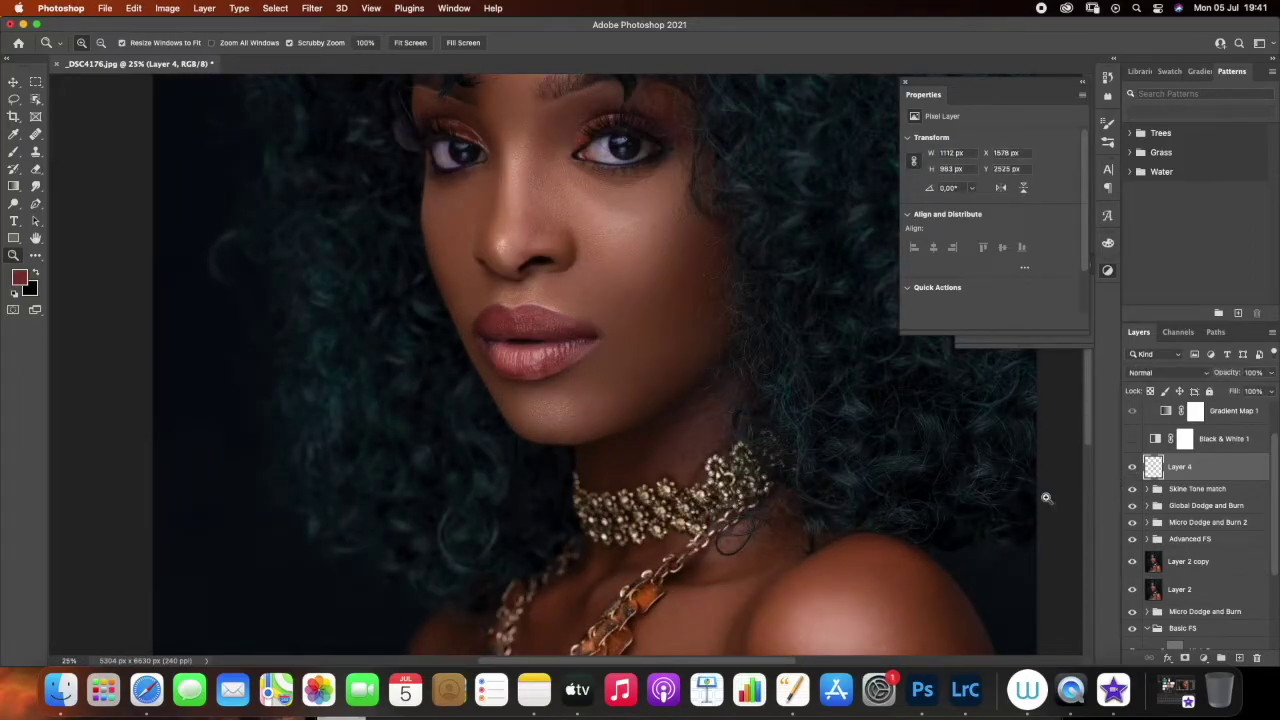
Delete the last two Clone Stamp states from the history
{"action": "key", "text": "s"}
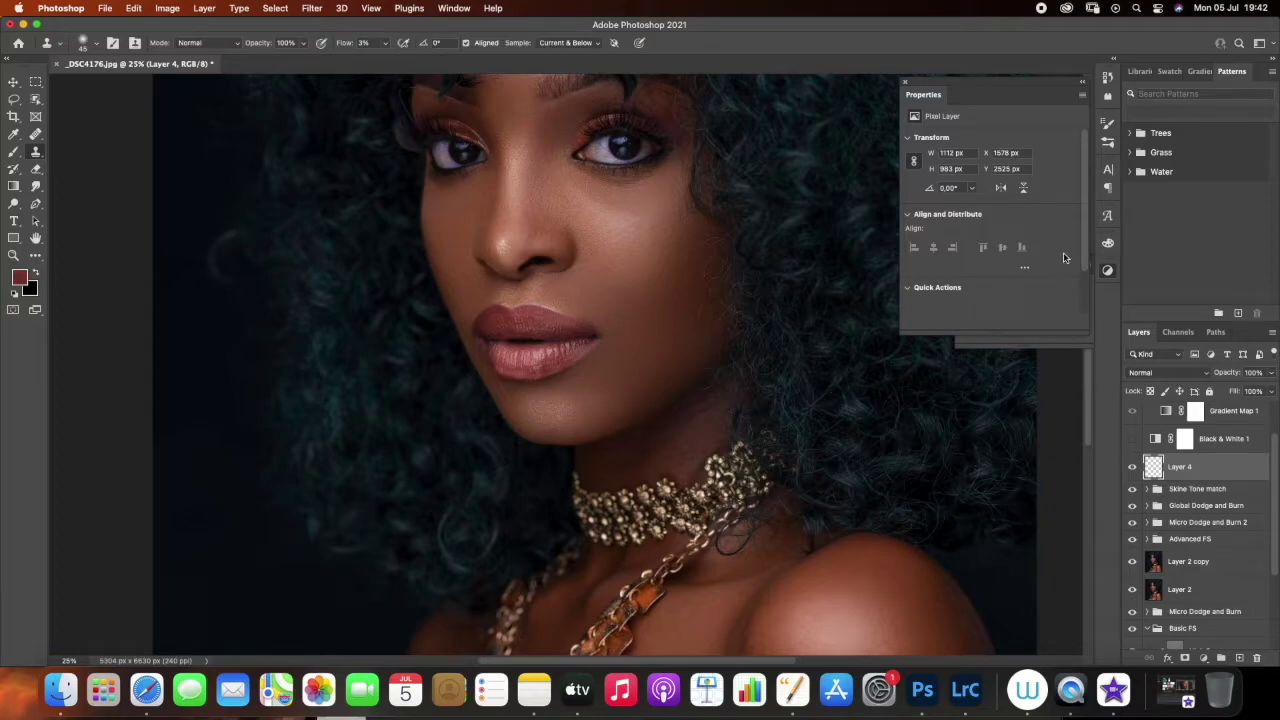
{"action": "left_click", "coordinate": [1107, 96]}
{"action": "left_click", "coordinate": [1071, 151]}
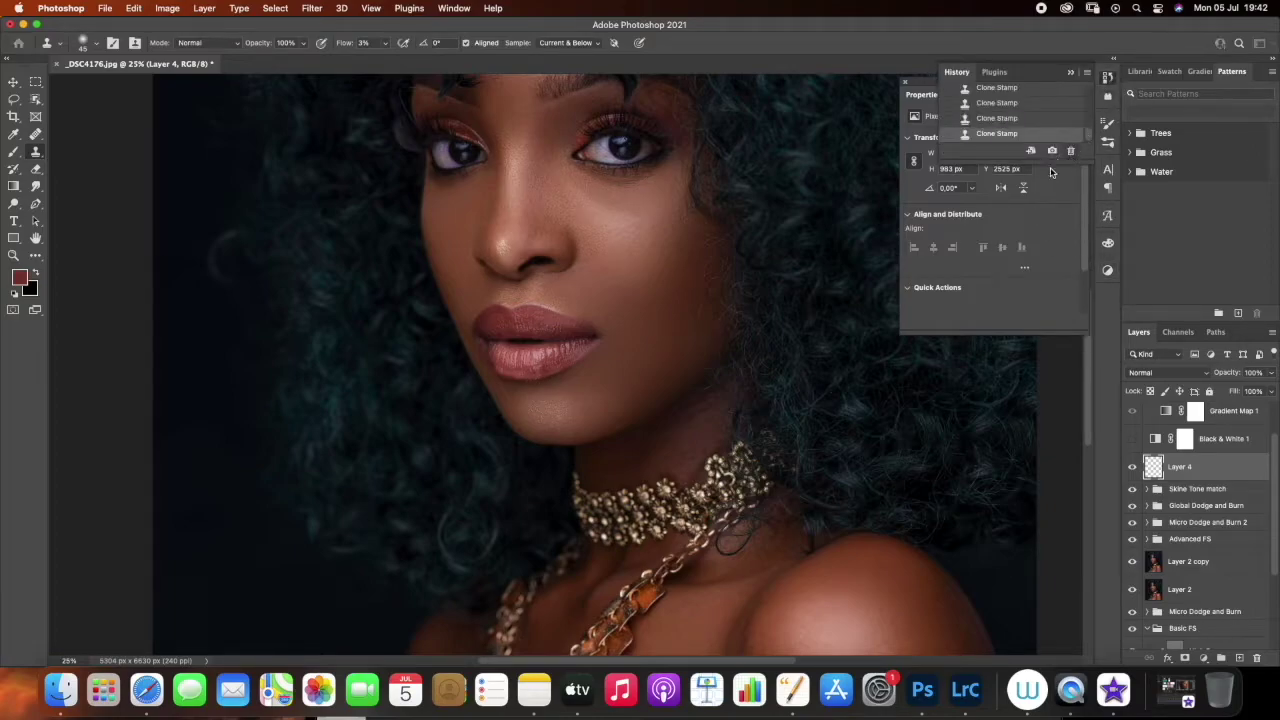
{"action": "left_click", "coordinate": [681, 253]}
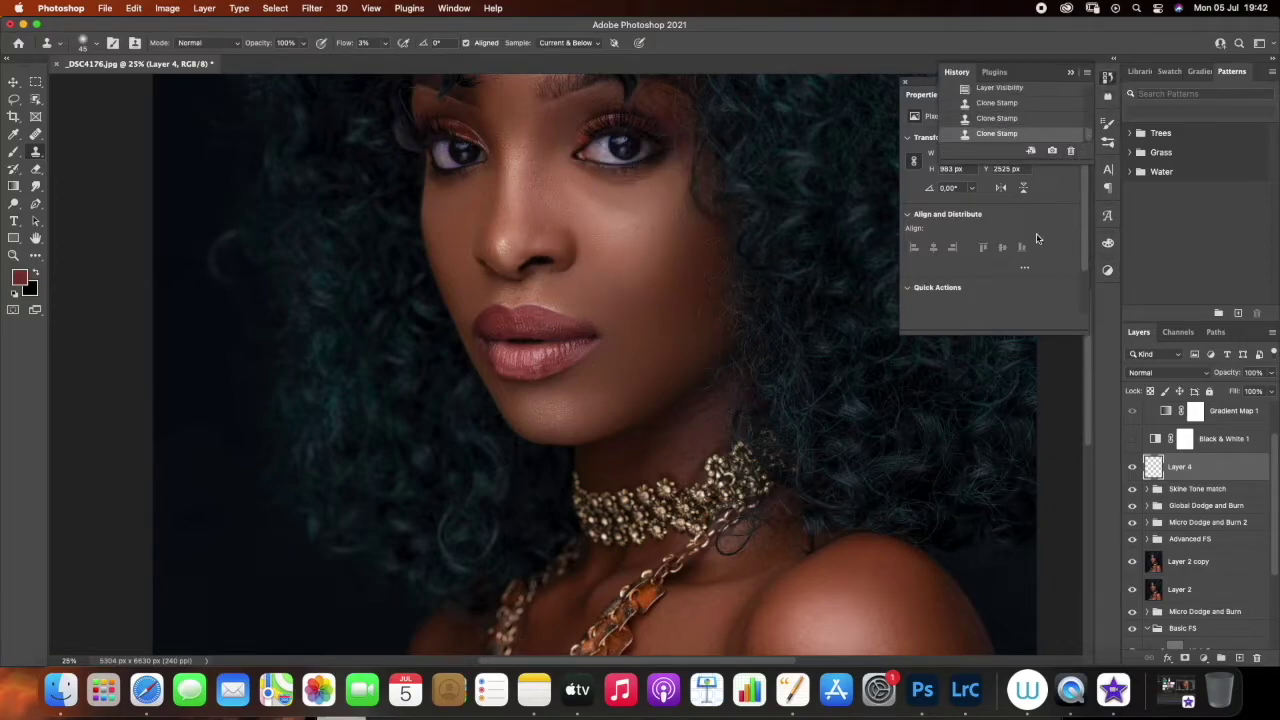
{"action": "left_click", "coordinate": [1071, 151]}
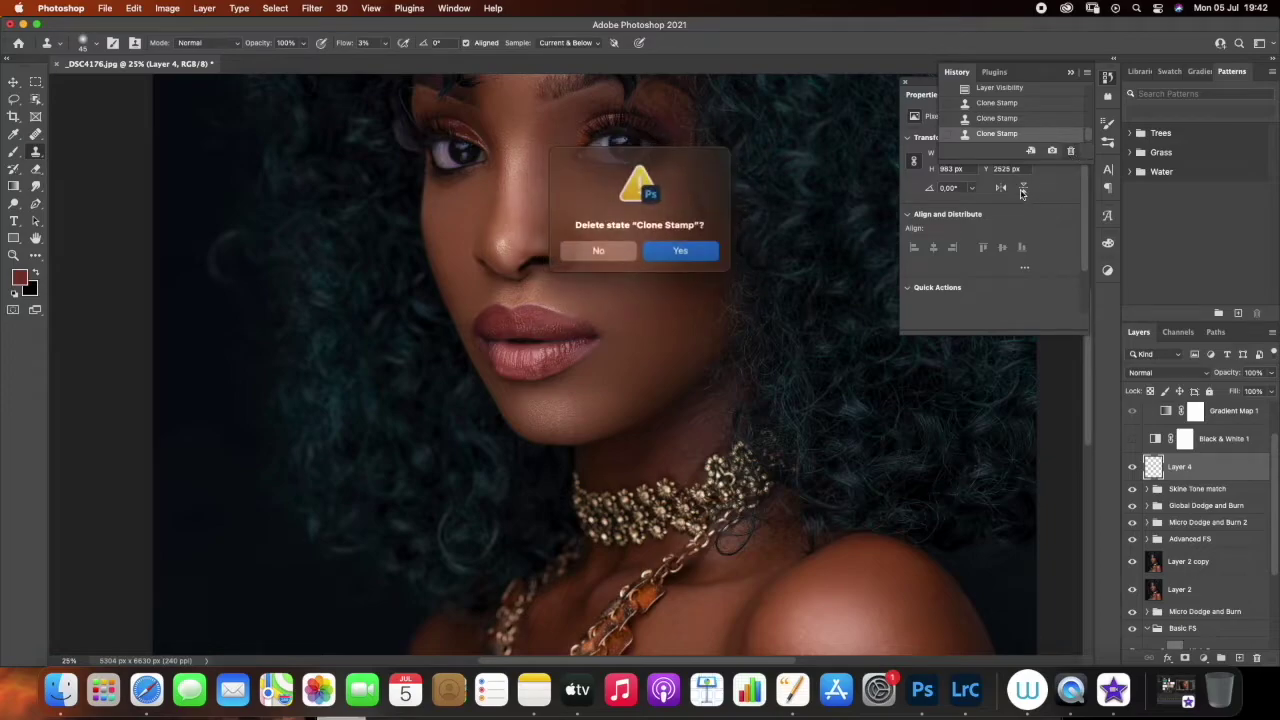
{"action": "left_click", "coordinate": [697, 250]}
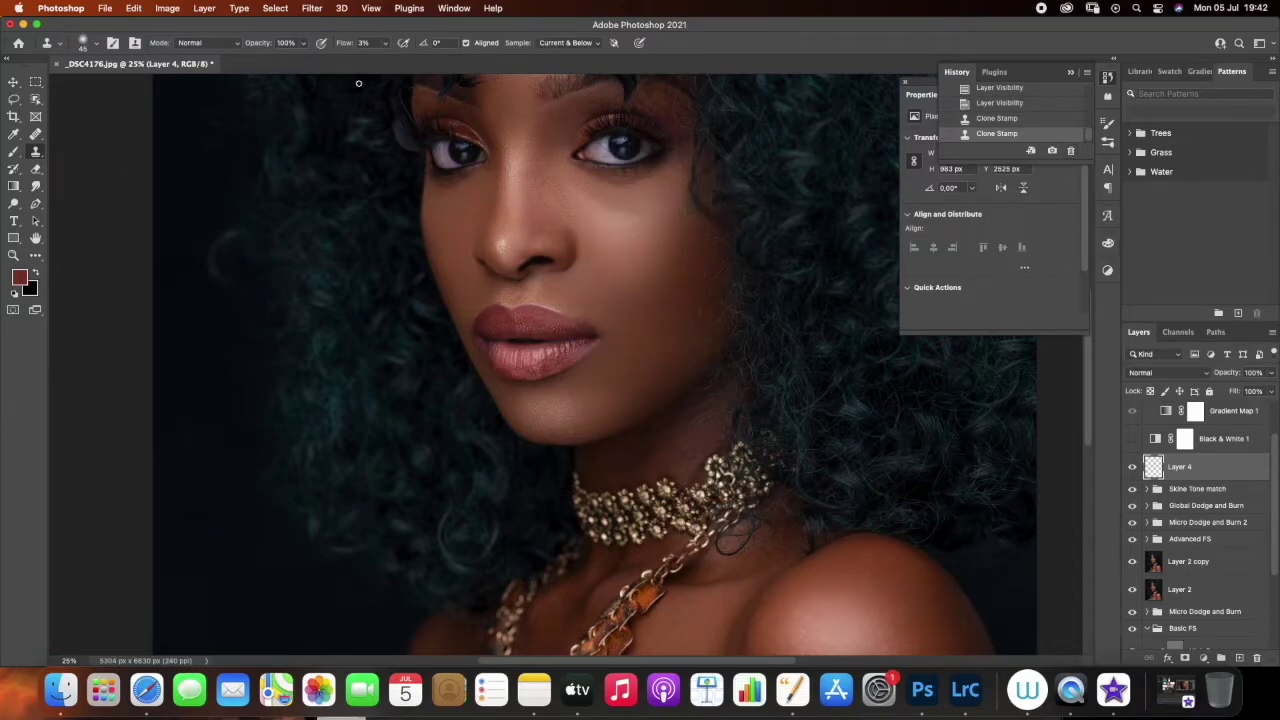
Set the Clone Stamp flow to 1% and clone over the left part of the lower lip
{"action": "left_click_drag", "start_coordinate": [386, 48], "coordinate": [376, 72]}
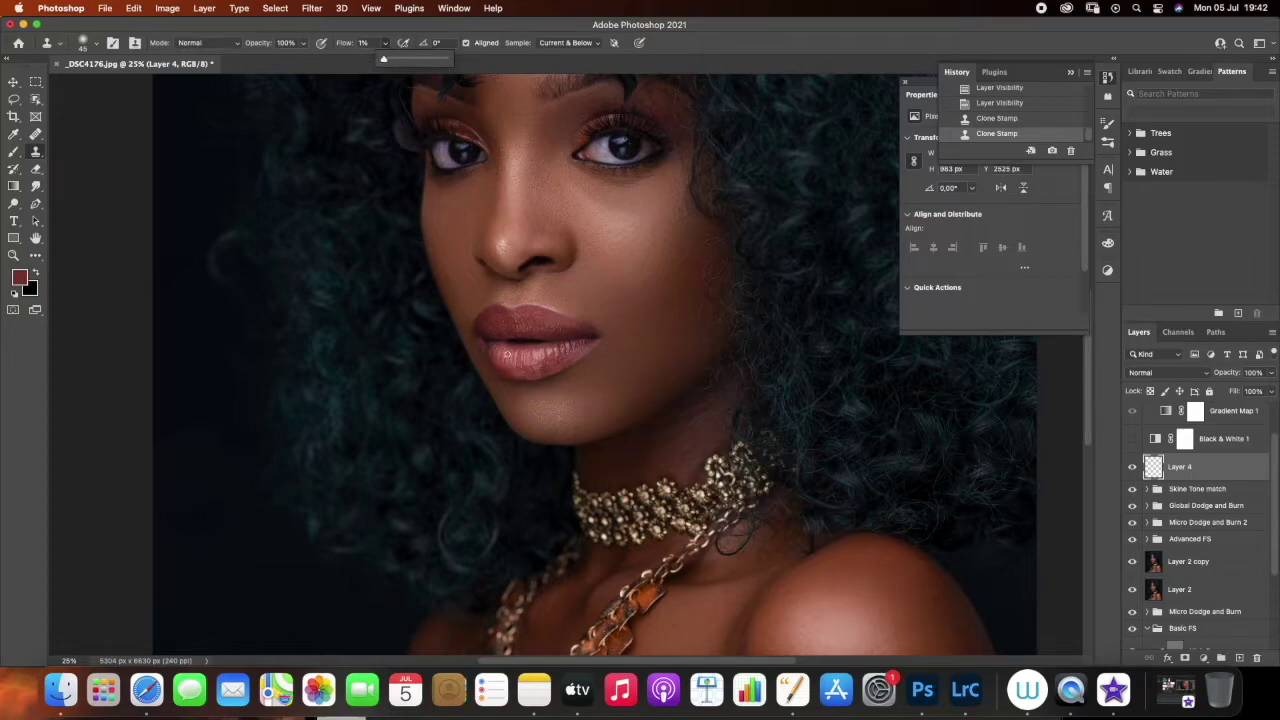
{"action": "left_click", "coordinate": [513, 360]}
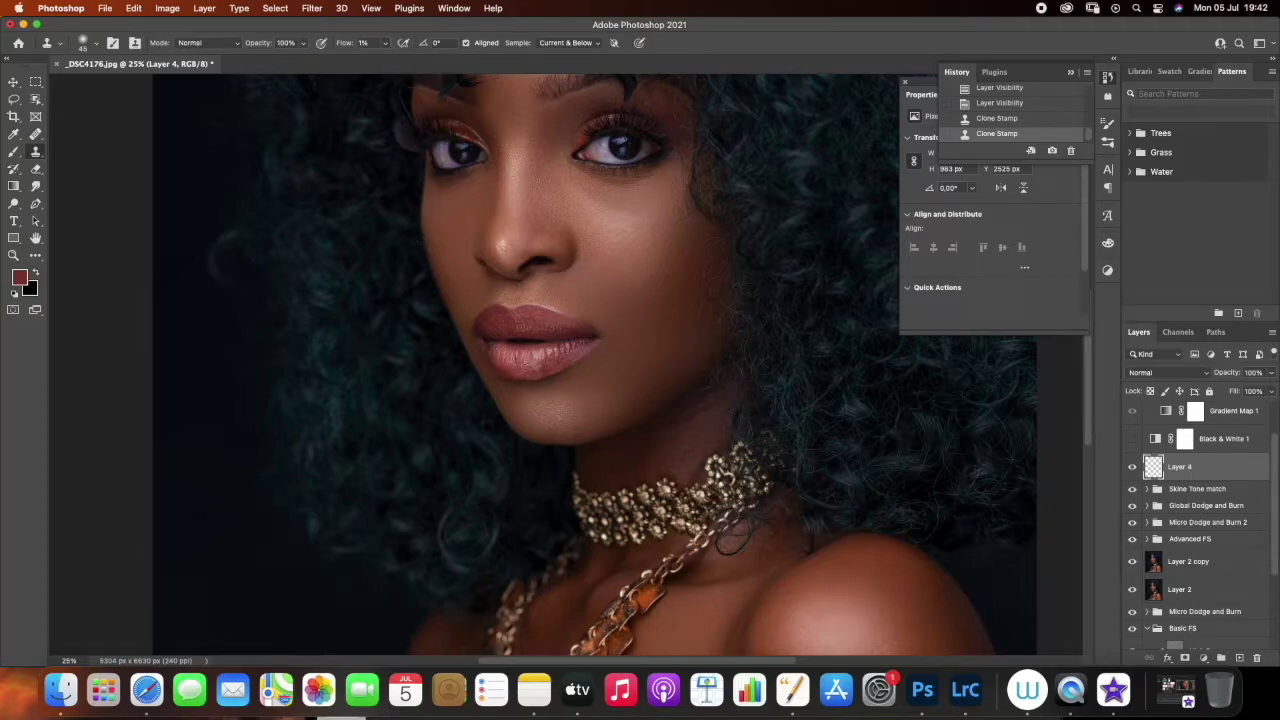
{"action": "left_click", "coordinate": [498, 356]}
{"action": "left_click", "coordinate": [502, 366]}
Set the Clone Stamp opacity to 52% and blend the lower lip and the upper lip's left peak
{"action": "left_click", "coordinate": [303, 43]}
{"action": "left_click_drag", "start_coordinate": [307, 58], "coordinate": [273, 58]}
{"action": "left_click", "coordinate": [540, 368], "text": "alt"}
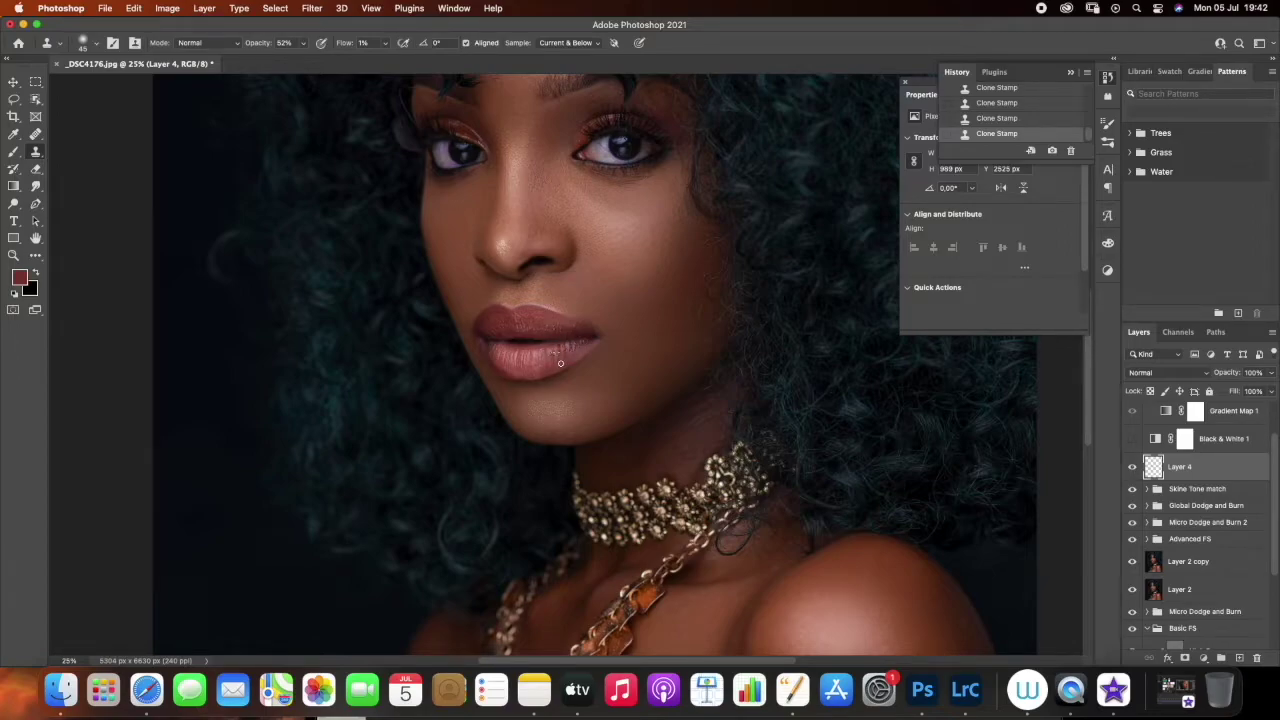
{"action": "left_click", "coordinate": [493, 325], "text": "alt"}
{"action": "mouse_move", "coordinate": [494, 313]}
{"action": "left_mouse_down"}
{"action": "mouse_move", "coordinate": [482, 322]}
{"action": "mouse_move", "coordinate": [509, 318]}
{"action": "left_mouse_up"}
Compare the whole portrait with and without the Layer 4 lip retouching
{"action": "left_click", "coordinate": [13, 256]}
{"action": "right_click", "coordinate": [565, 457]}
{"action": "left_click", "coordinate": [586, 466]}
{"action": "right_click", "coordinate": [587, 467]}
{"action": "left_click", "coordinate": [595, 480]}
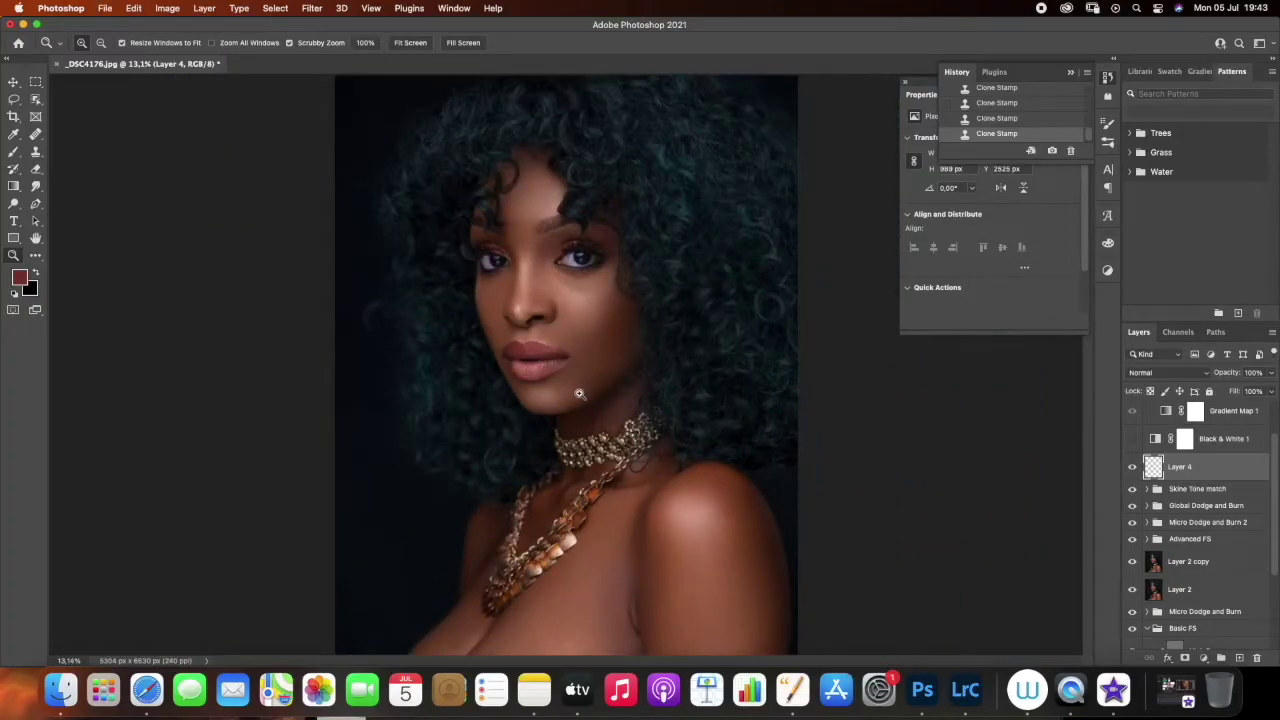
{"action": "left_click", "coordinate": [1132, 469]}
{"action": "left_click", "coordinate": [1133, 469]}
{"action": "left_click", "coordinate": [1132, 469]}
{"action": "left_click", "coordinate": [1132, 469]}
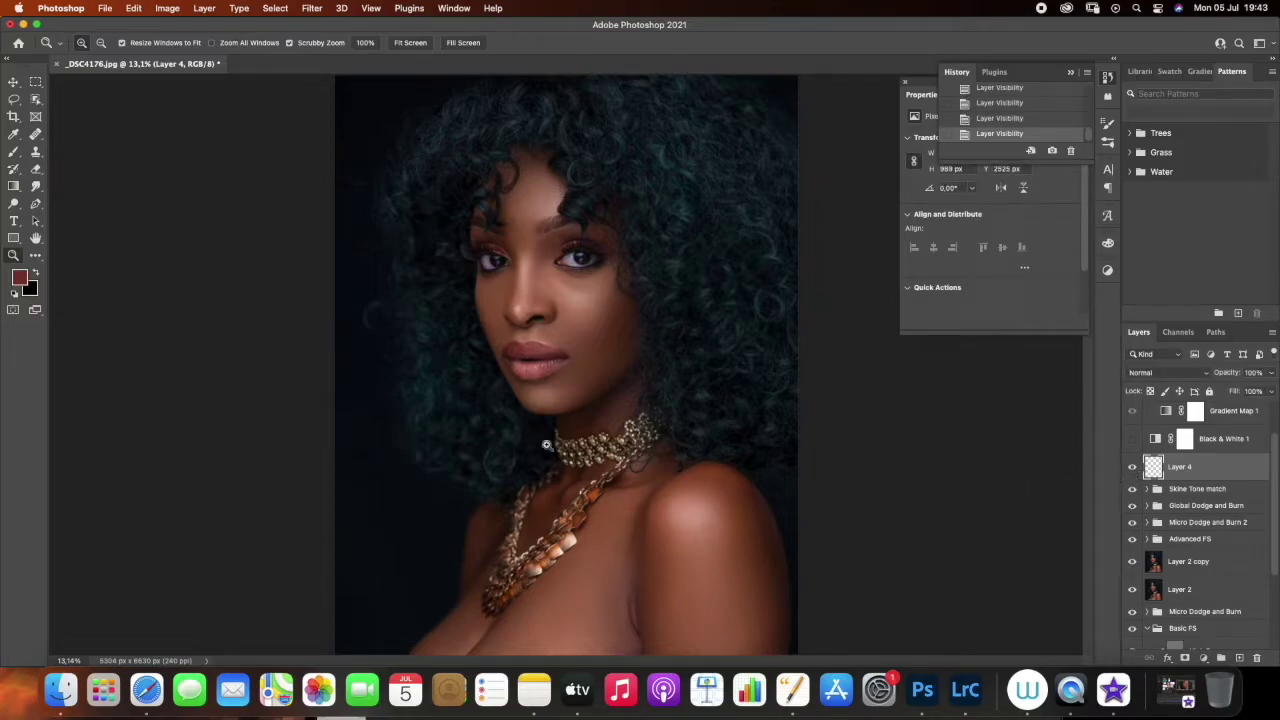
Set the Eraser to 49% opacity and reduce its brush to 70 px for close-up work on the lips
{"action": "left_click", "coordinate": [526, 382]}
{"action": "left_click", "coordinate": [540, 383]}
{"action": "left_click", "coordinate": [556, 406]}
{"action": "left_click", "coordinate": [534, 377]}
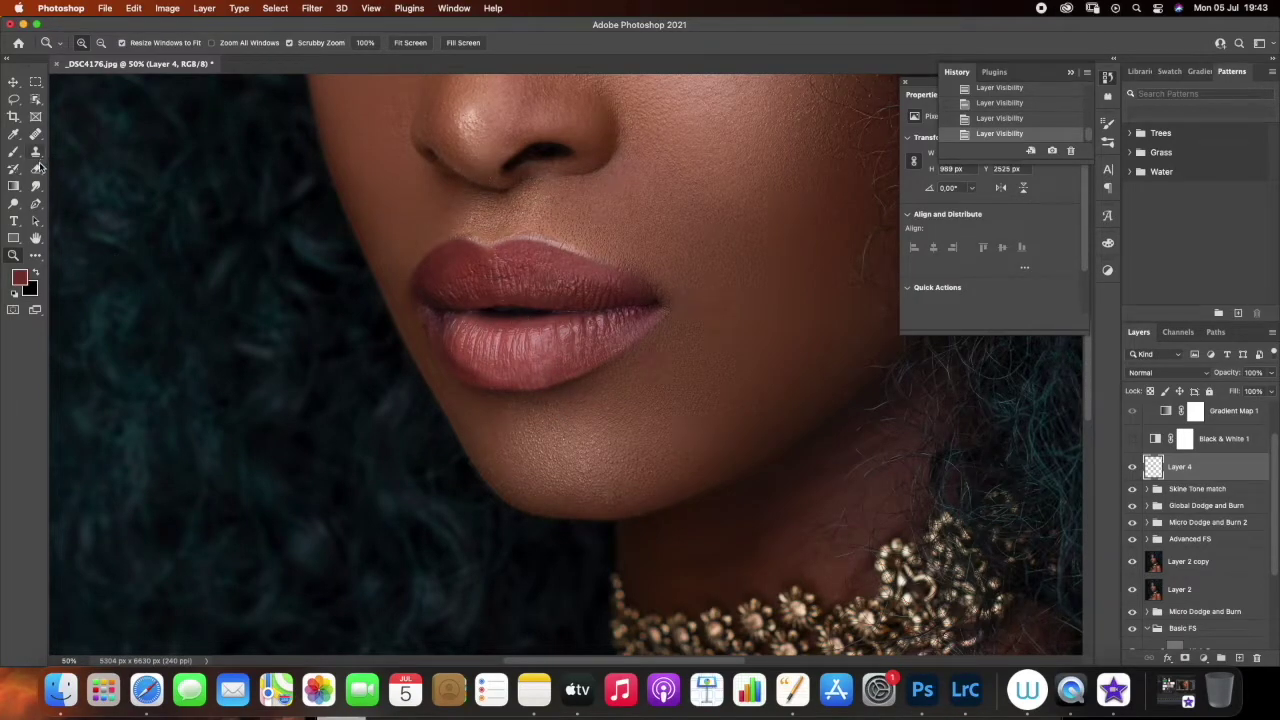
{"action": "left_click", "coordinate": [35, 168]}
{"action": "left_click", "coordinate": [334, 44]}
{"action": "left_click_drag", "start_coordinate": [334, 61], "coordinate": [220, 58]}
{"action": "left_click", "coordinate": [250, 44]}
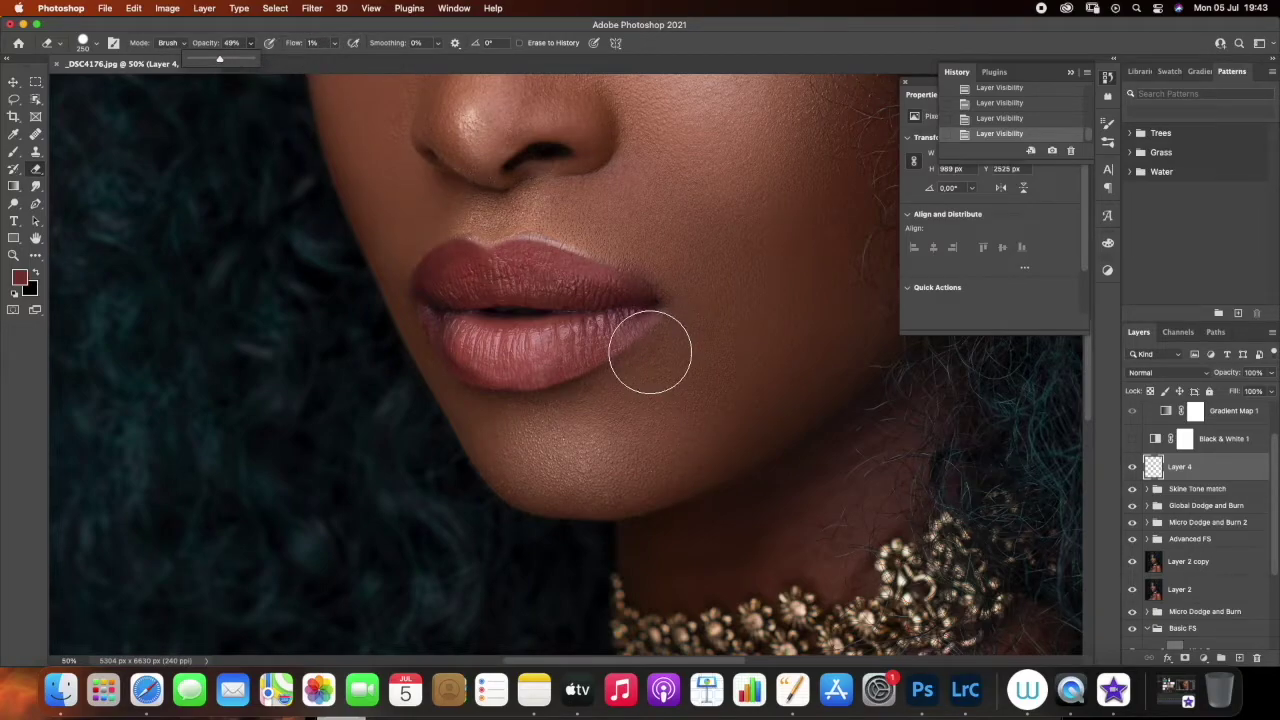
{"action": "key", "text": "["}
{"action": "key", "text": "["}
{"action": "key", "text": "["}
{"action": "key", "text": "["}
{"action": "key", "text": "["}
{"action": "key", "text": "["}
{"action": "key", "text": "["}
Softly erase the cloned spill on Layer 4 along the lower lip's bottom edge, checking against the hidden layer
{"action": "left_click_drag", "start_coordinate": [639, 331], "coordinate": [585, 380]}
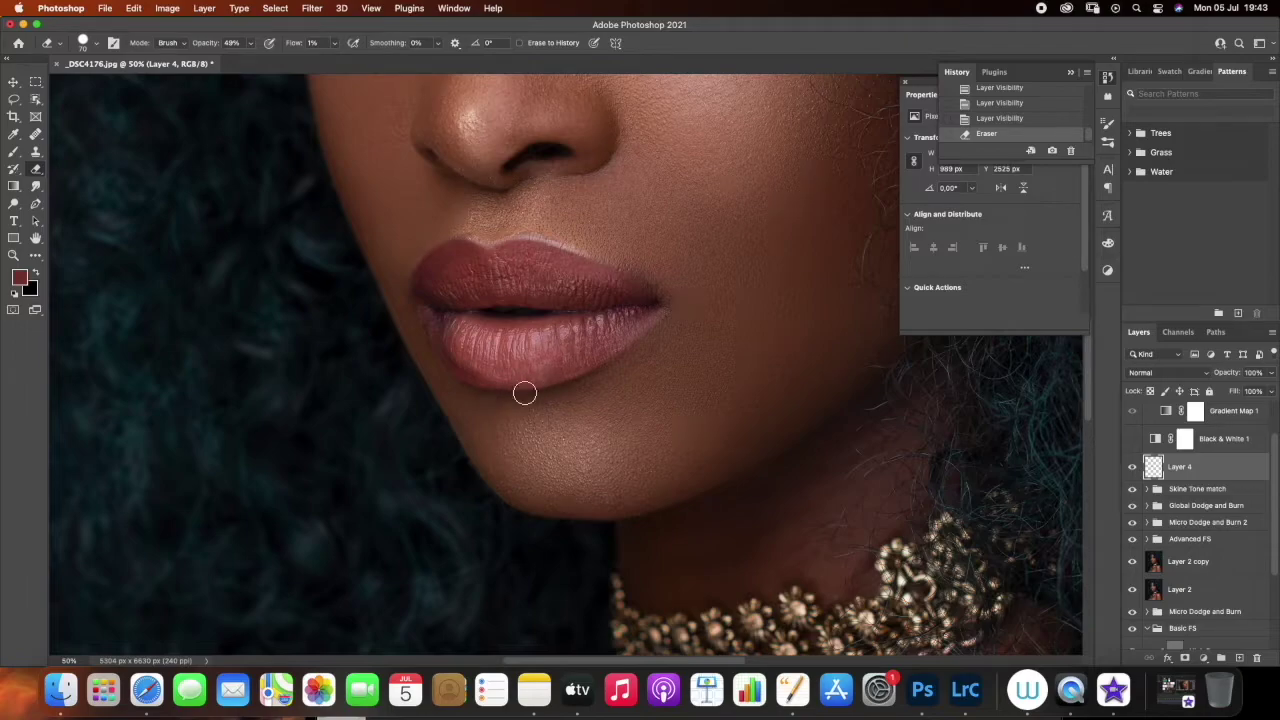
{"action": "left_click", "coordinate": [540, 384]}
{"action": "left_click_drag", "start_coordinate": [477, 380], "coordinate": [574, 383]}
{"action": "left_click", "coordinate": [1132, 467]}
{"action": "left_click", "coordinate": [1132, 467]}
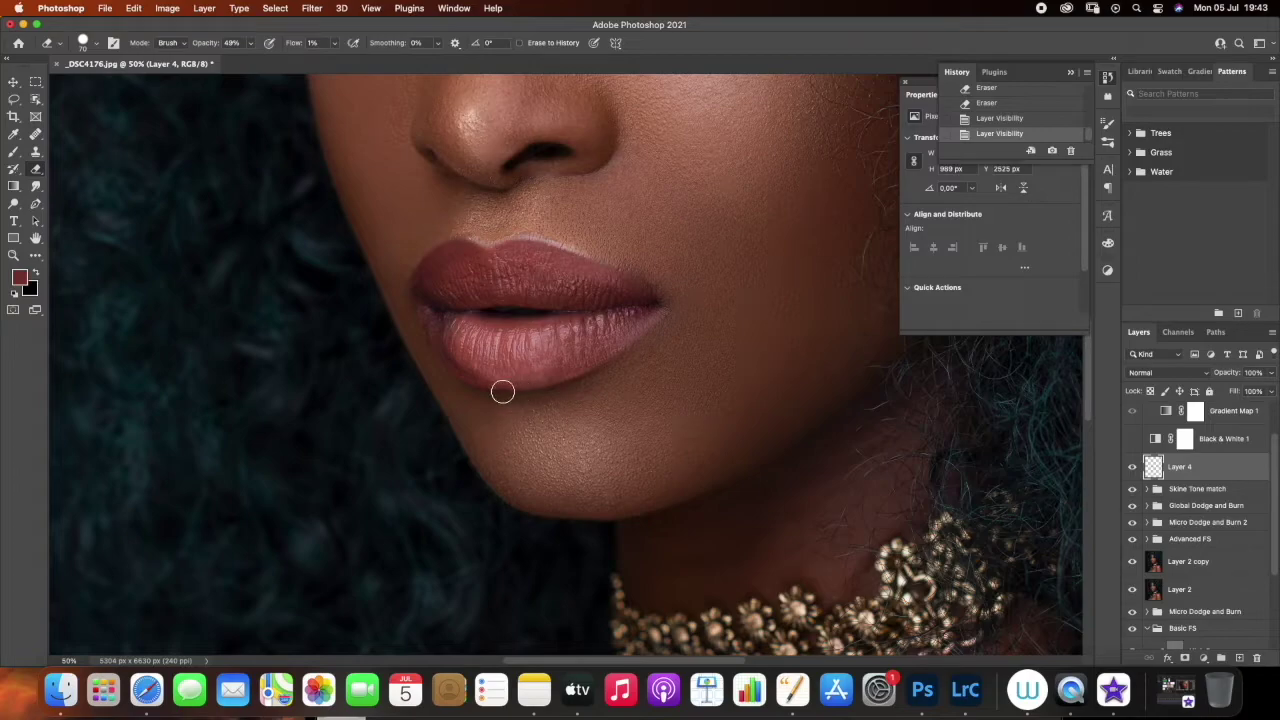
{"action": "left_click_drag", "start_coordinate": [506, 391], "coordinate": [428, 370]}
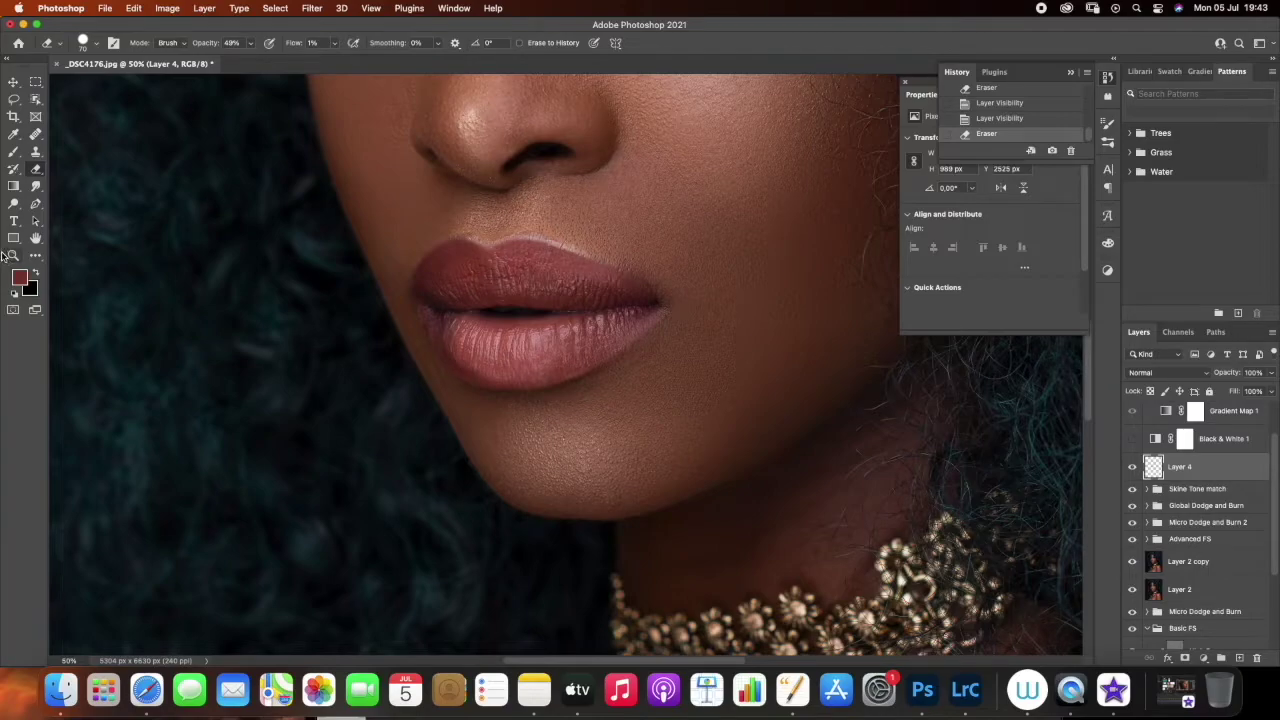
Examine the effect of Layer 4 on the lips by switching its visibility in the full portrait view
{"action": "left_click", "coordinate": [13, 255]}
{"action": "right_click", "coordinate": [544, 405]}
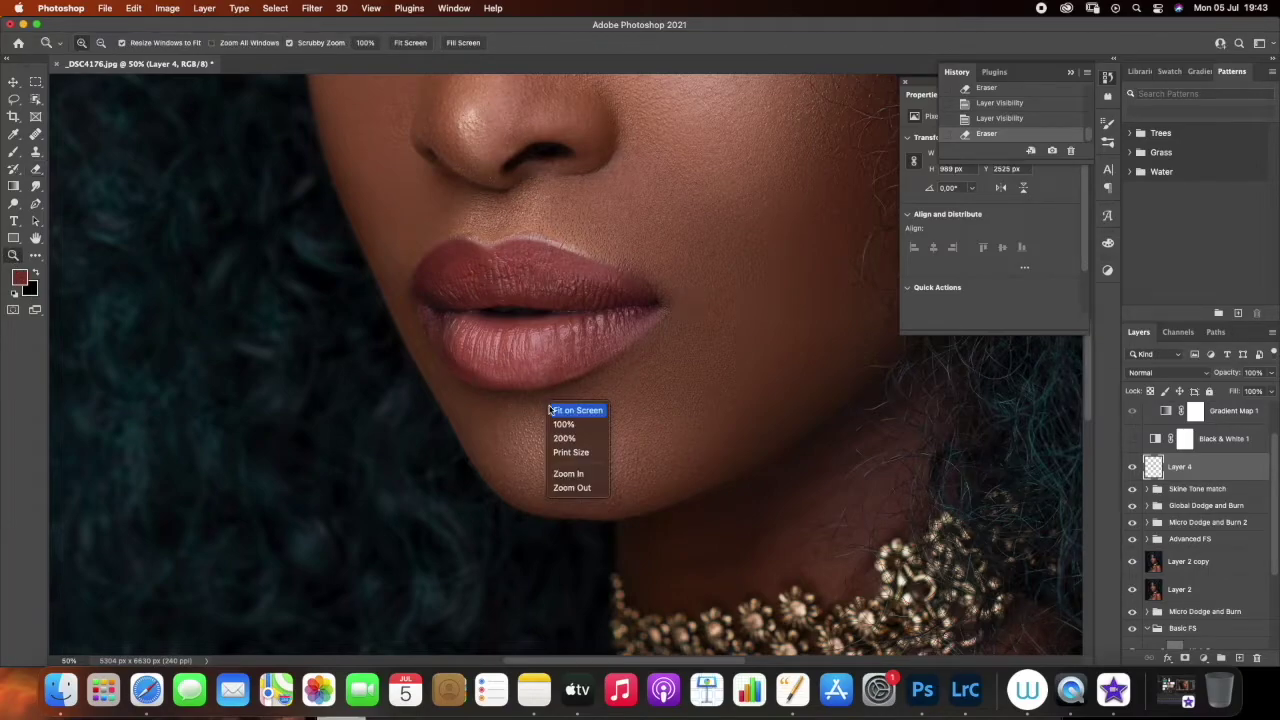
{"action": "left_click", "coordinate": [570, 410]}
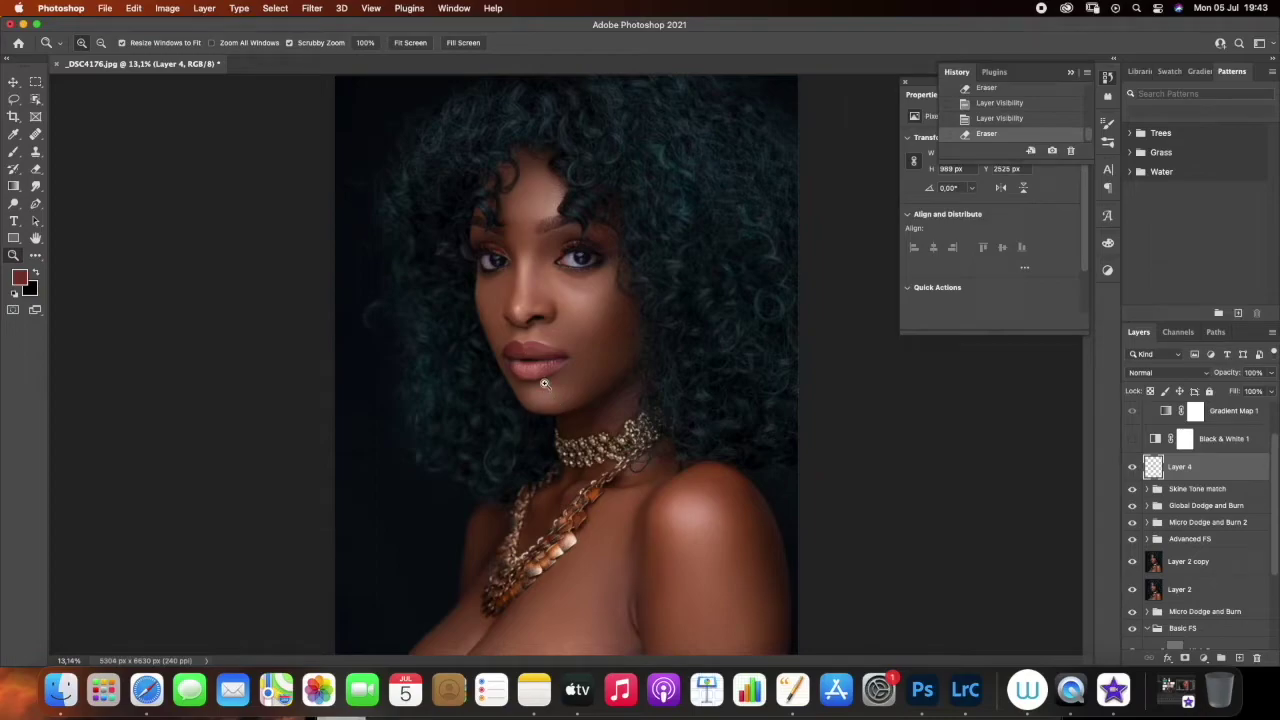
{"action": "left_click", "coordinate": [1132, 466]}
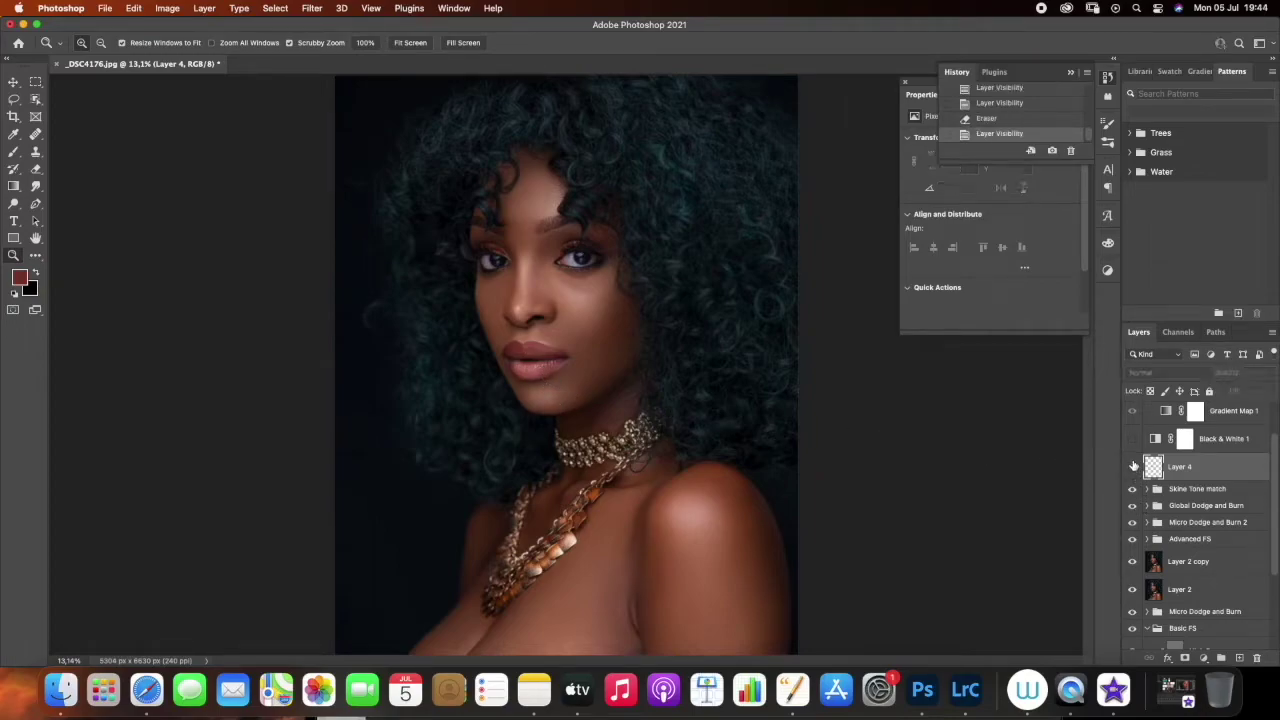
{"action": "left_click", "coordinate": [1132, 467]}
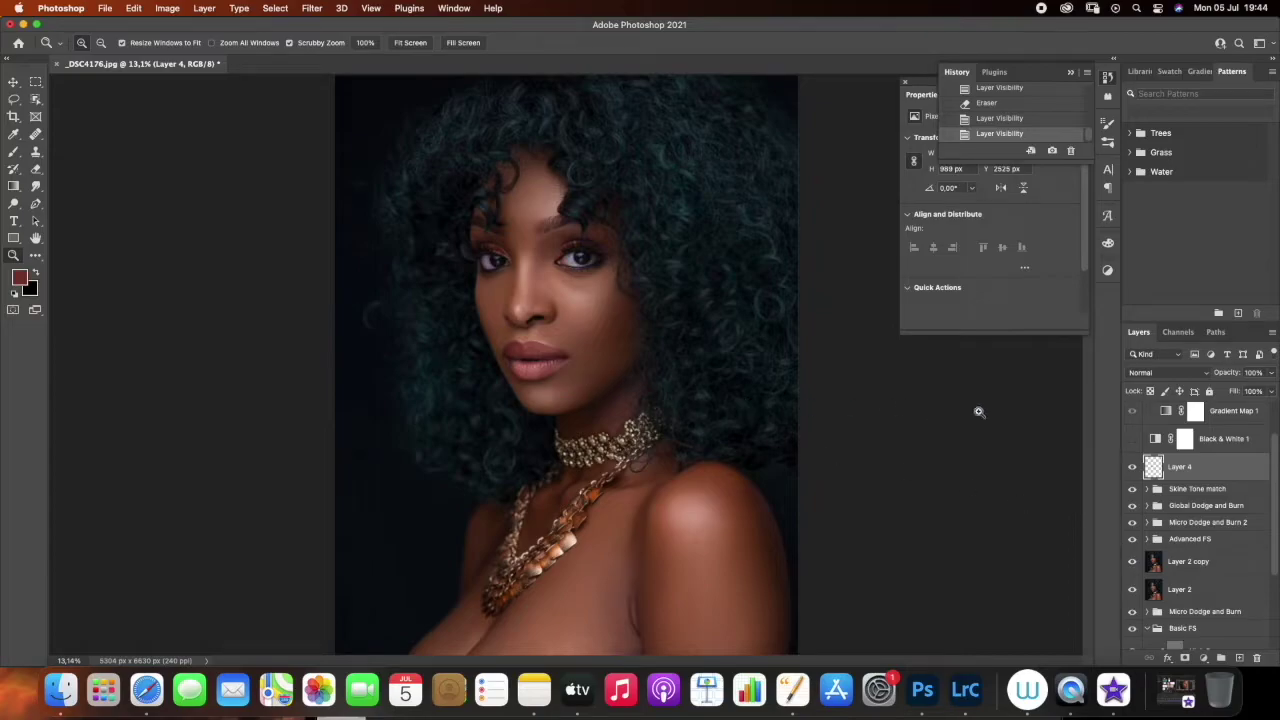
{"action": "left_click", "coordinate": [1133, 468]}
{"action": "left_click", "coordinate": [1133, 468]}
{"action": "left_click", "coordinate": [1132, 467]}
{"action": "left_click", "coordinate": [1132, 467]}
{"action": "left_click", "coordinate": [36, 168]}
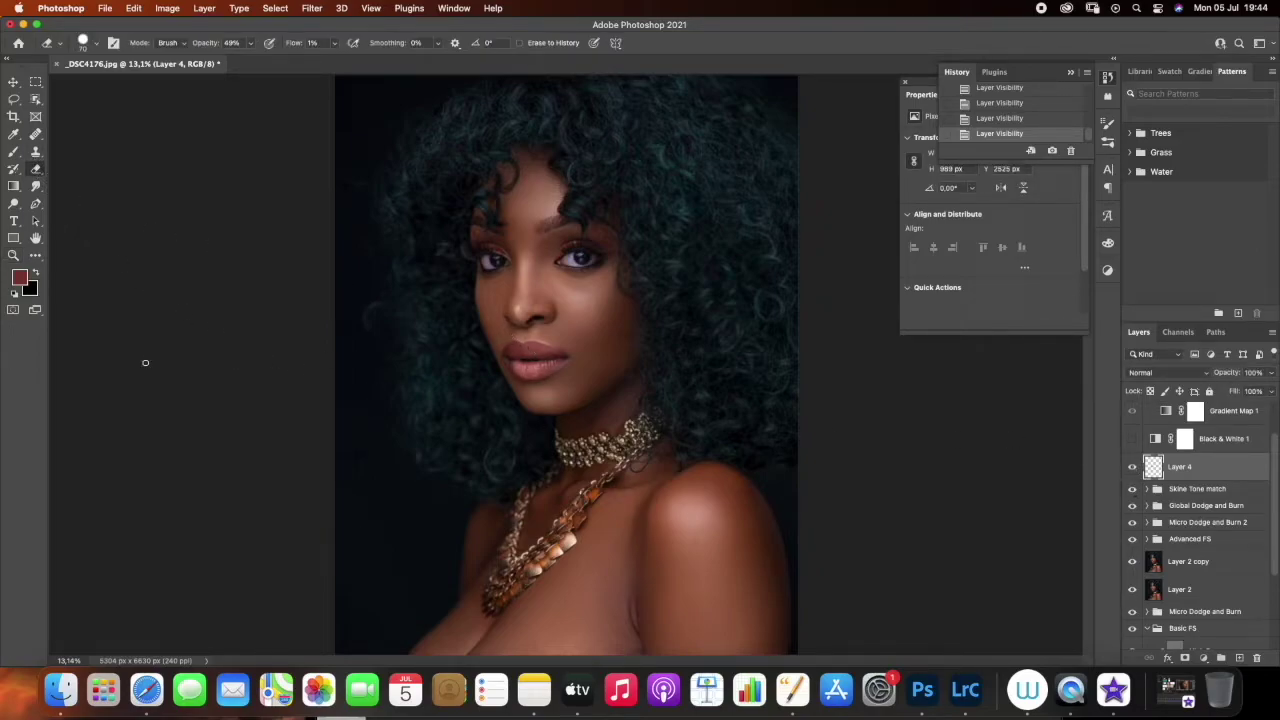
{"action": "left_click", "coordinate": [13, 256]}
{"action": "left_click", "coordinate": [555, 356]}
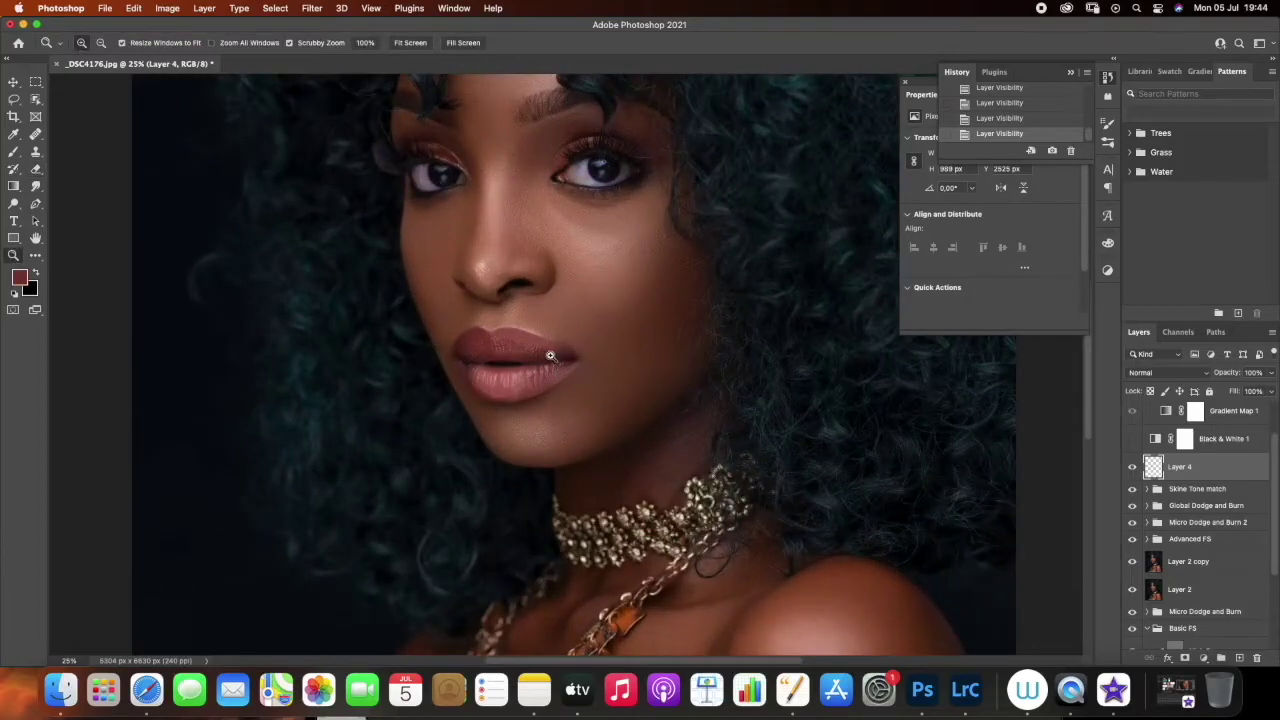
{"action": "left_click", "coordinate": [13, 151]}
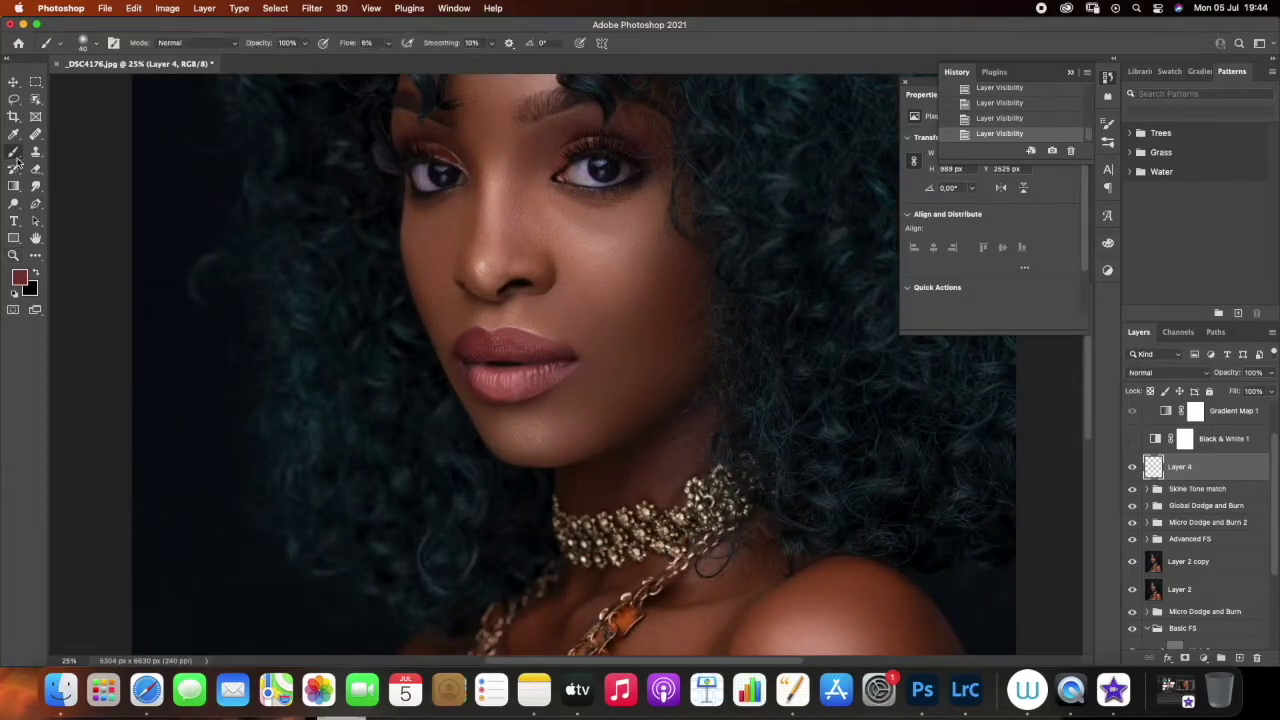
{"action": "left_click", "coordinate": [453, 349]}
{"action": "left_click", "coordinate": [1070, 150]}
{"action": "left_click", "coordinate": [677, 249]}
Erase the cloned spill on Layer 4 along the upper lip's top edge with the Eraser
{"action": "left_click", "coordinate": [36, 170]}
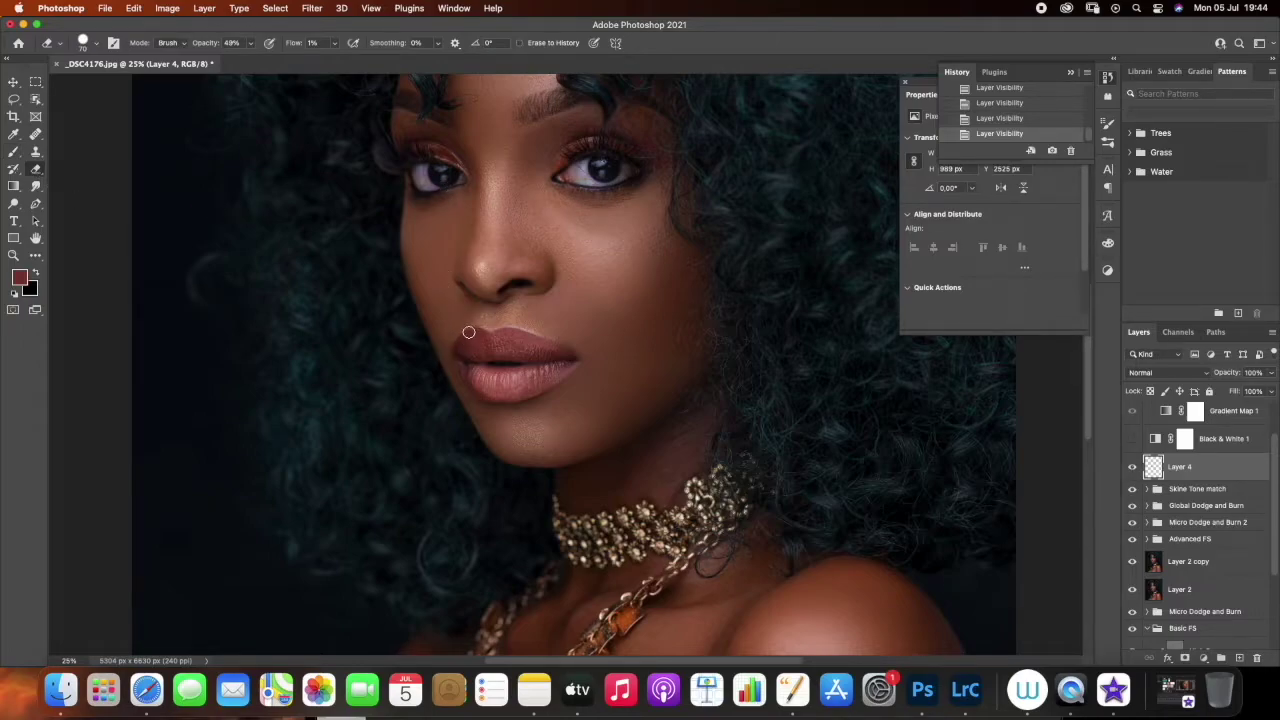
{"action": "left_click_drag", "start_coordinate": [455, 333], "coordinate": [503, 328]}
{"action": "left_click", "coordinate": [517, 331]}
{"action": "left_click_drag", "start_coordinate": [539, 340], "coordinate": [567, 340]}
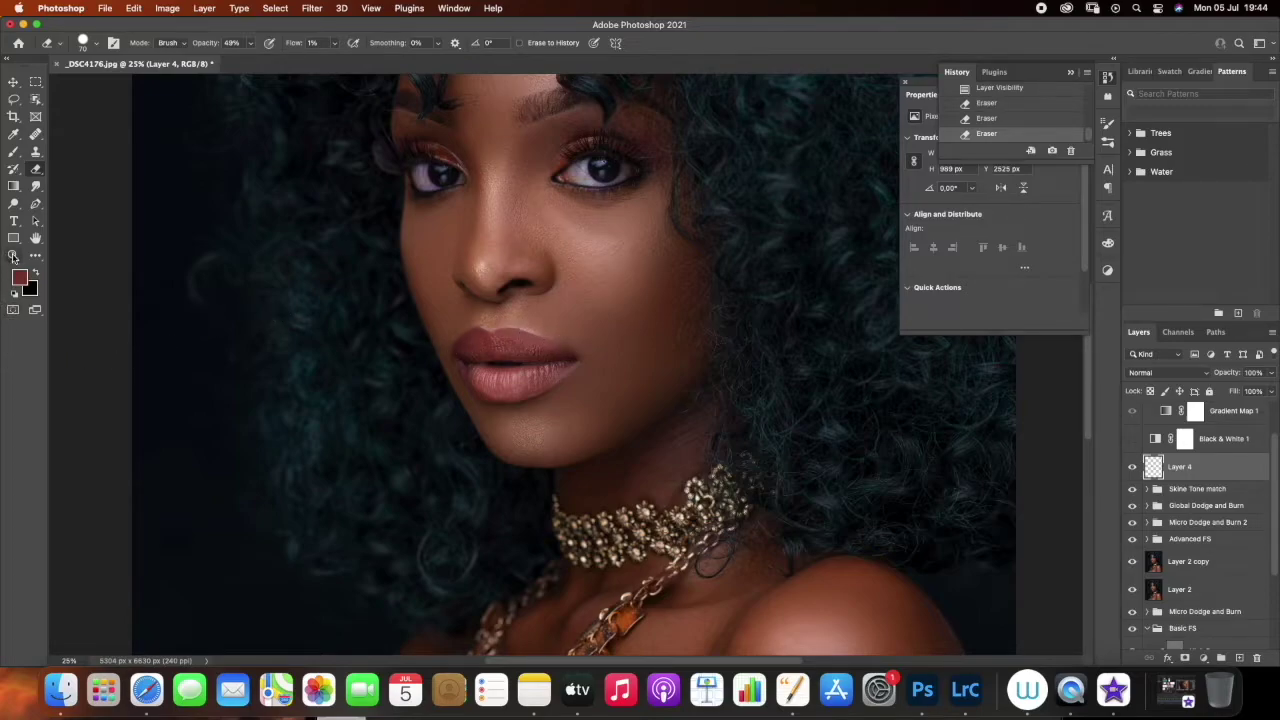
Check the lip outline in the full portrait and in a 66.67% close-up
{"action": "left_click", "coordinate": [13, 255]}
{"action": "right_click", "coordinate": [494, 380]}
{"action": "left_click", "coordinate": [506, 389]}
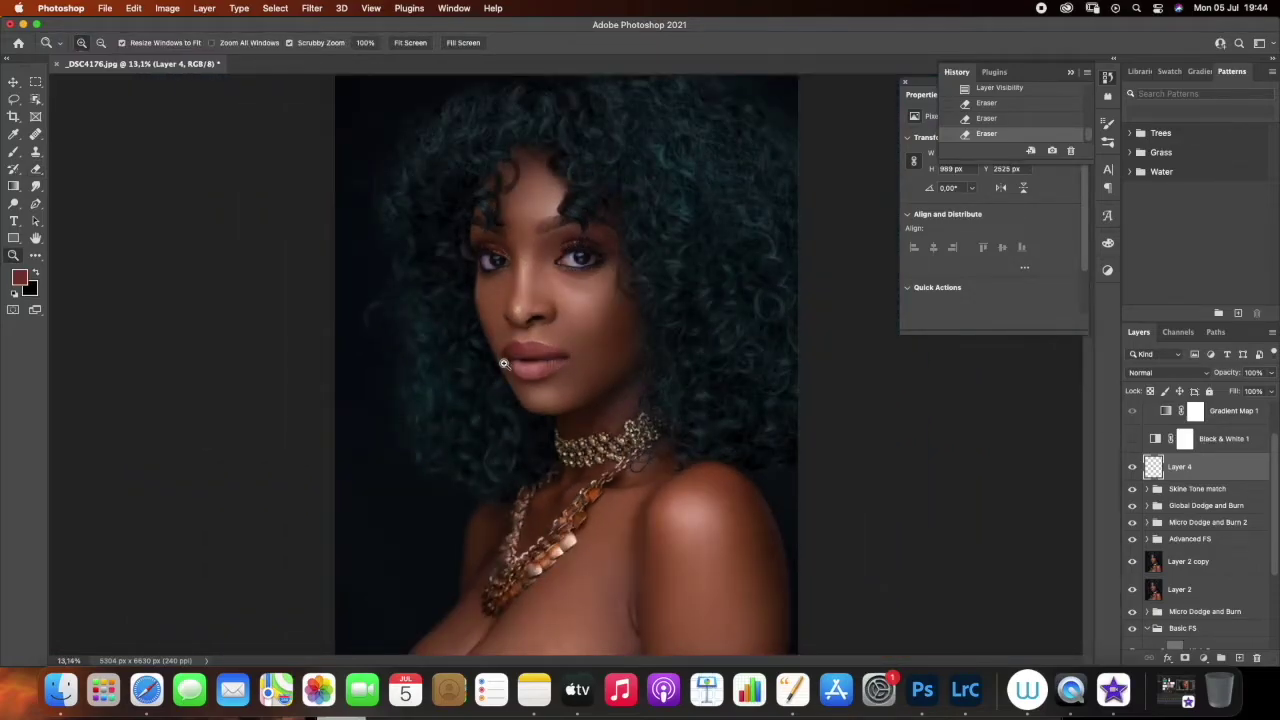
{"action": "left_click_drag", "start_coordinate": [505, 362], "coordinate": [511, 378]}
{"action": "left_click", "coordinate": [503, 363]}
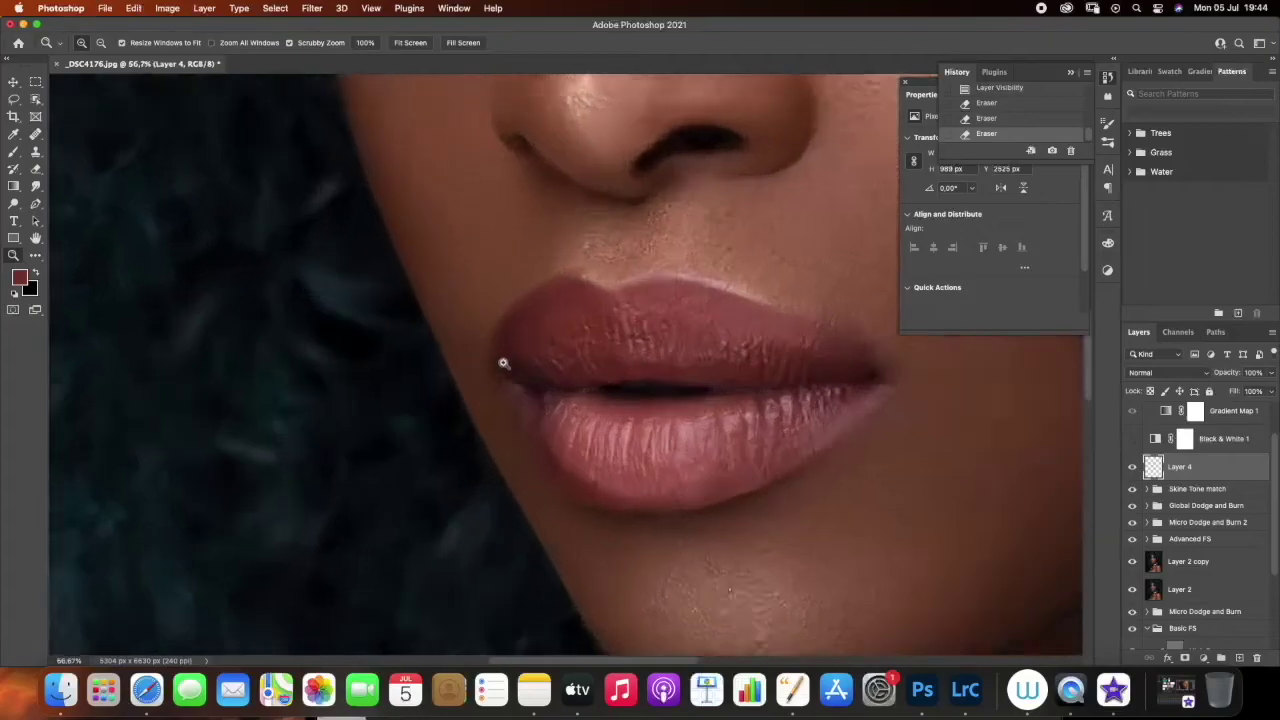
{"action": "left_click", "coordinate": [506, 389]}
{"action": "right_click", "coordinate": [507, 414]}
{"action": "left_click", "coordinate": [516, 422]}
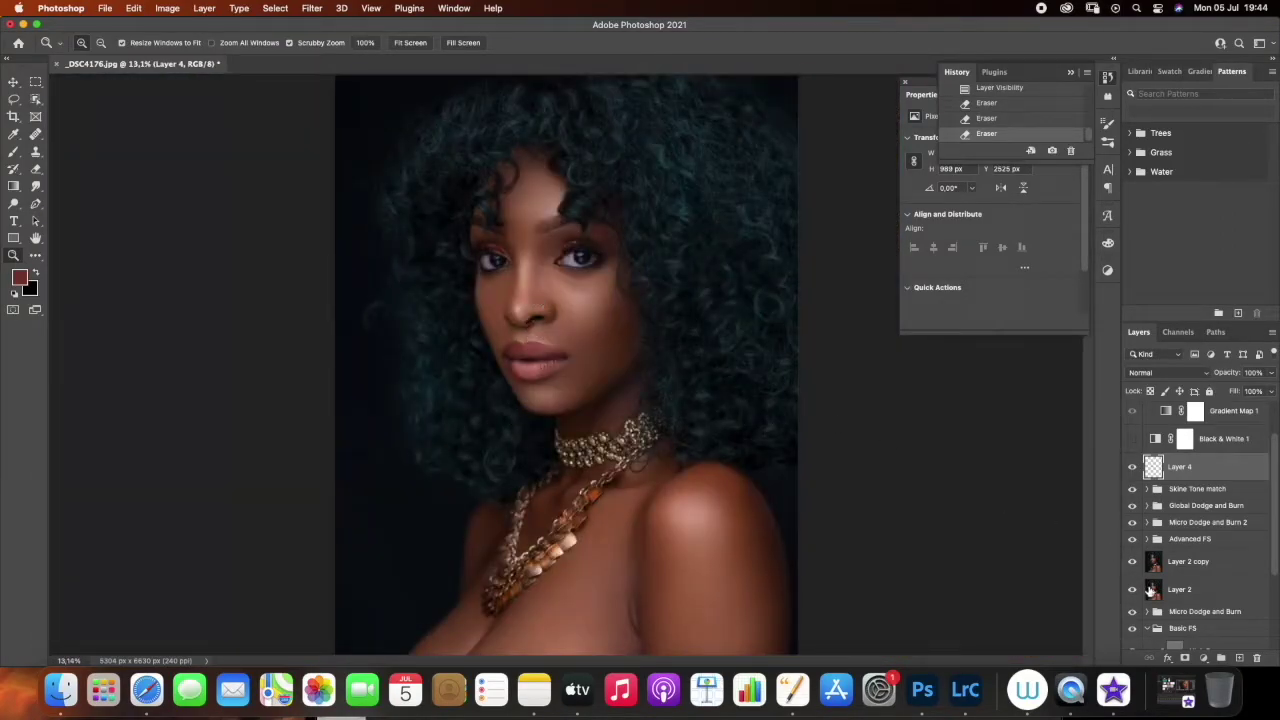
{"action": "left_click", "coordinate": [1203, 658]}
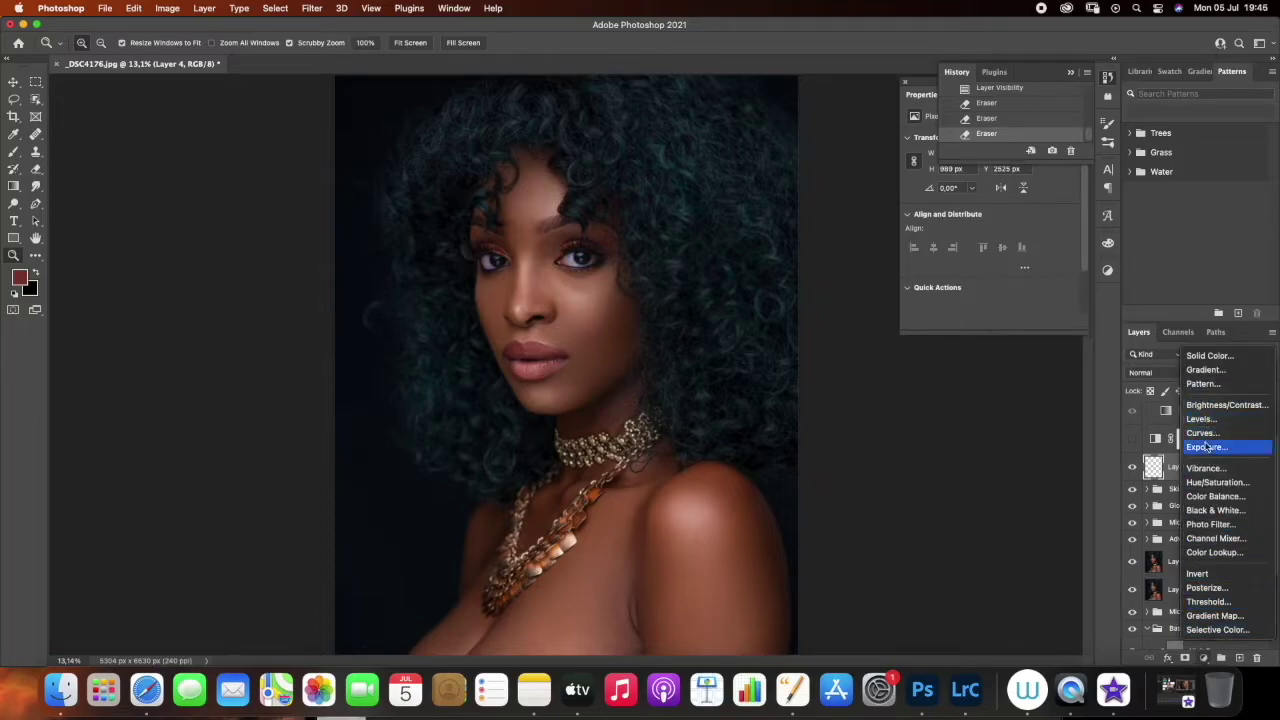
{"action": "left_click", "coordinate": [1156, 484]}
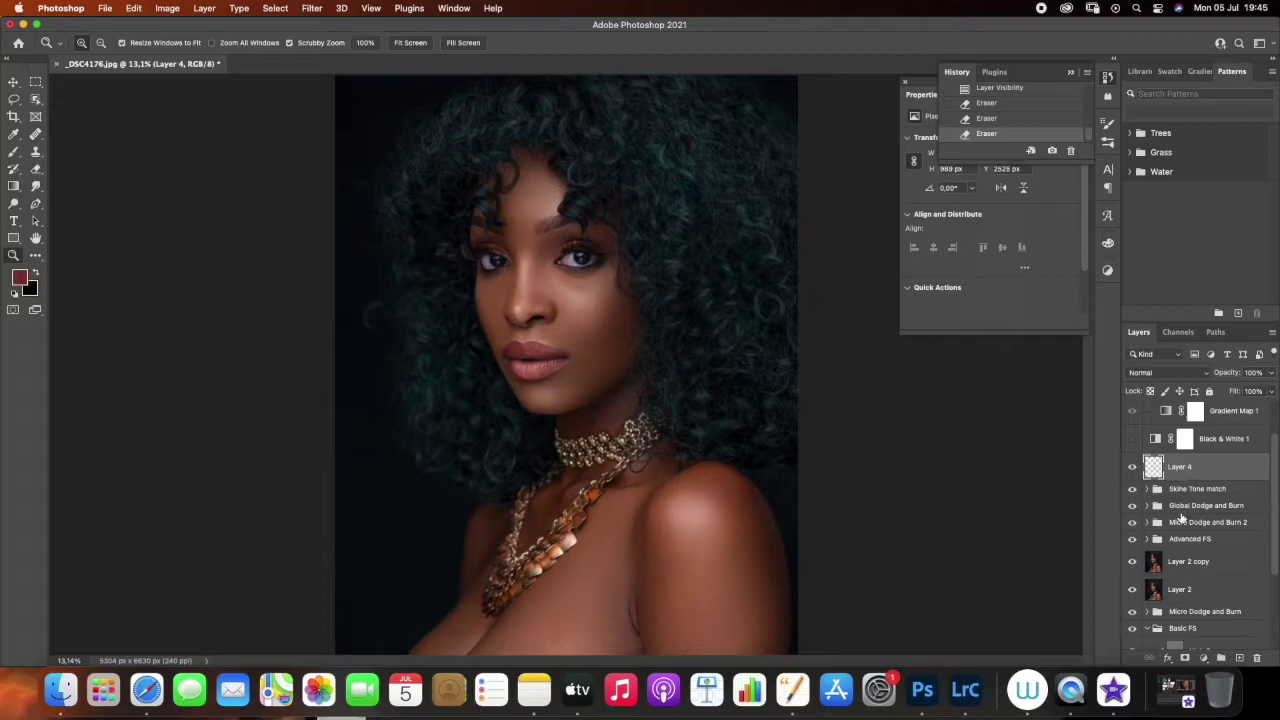
{"action": "left_click", "coordinate": [1203, 658]}
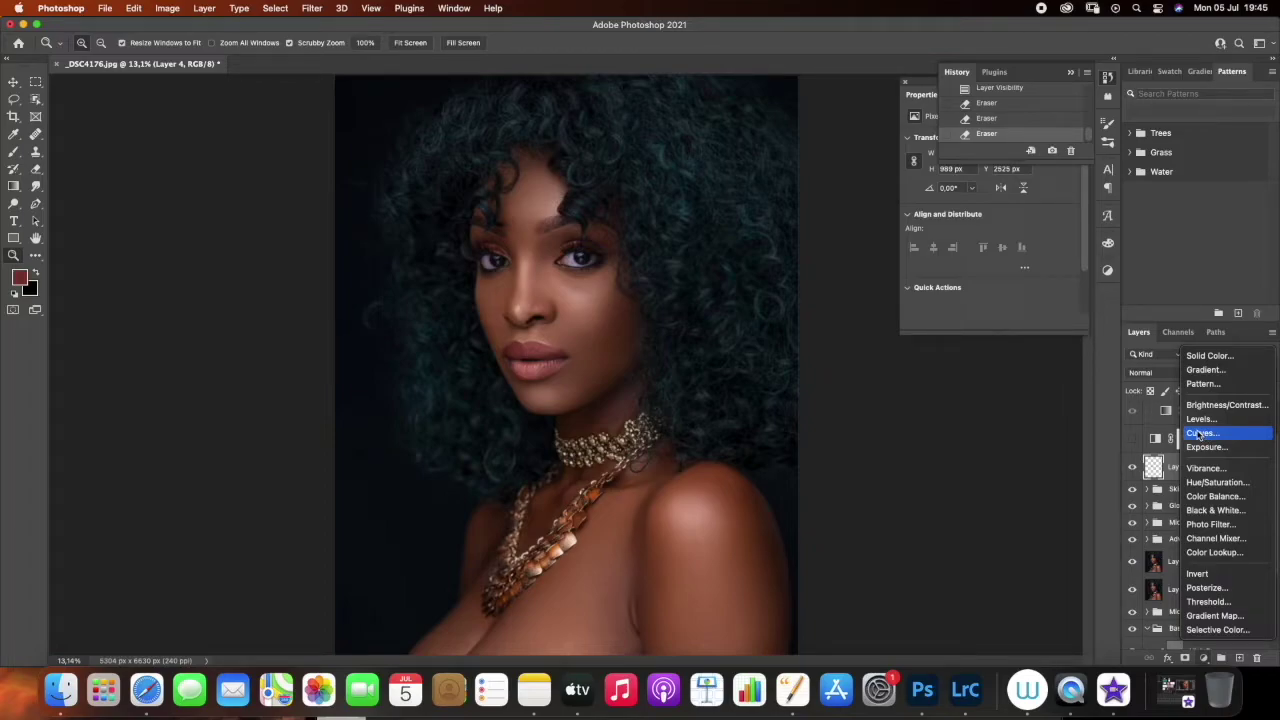
{"action": "left_click", "coordinate": [1162, 466]}
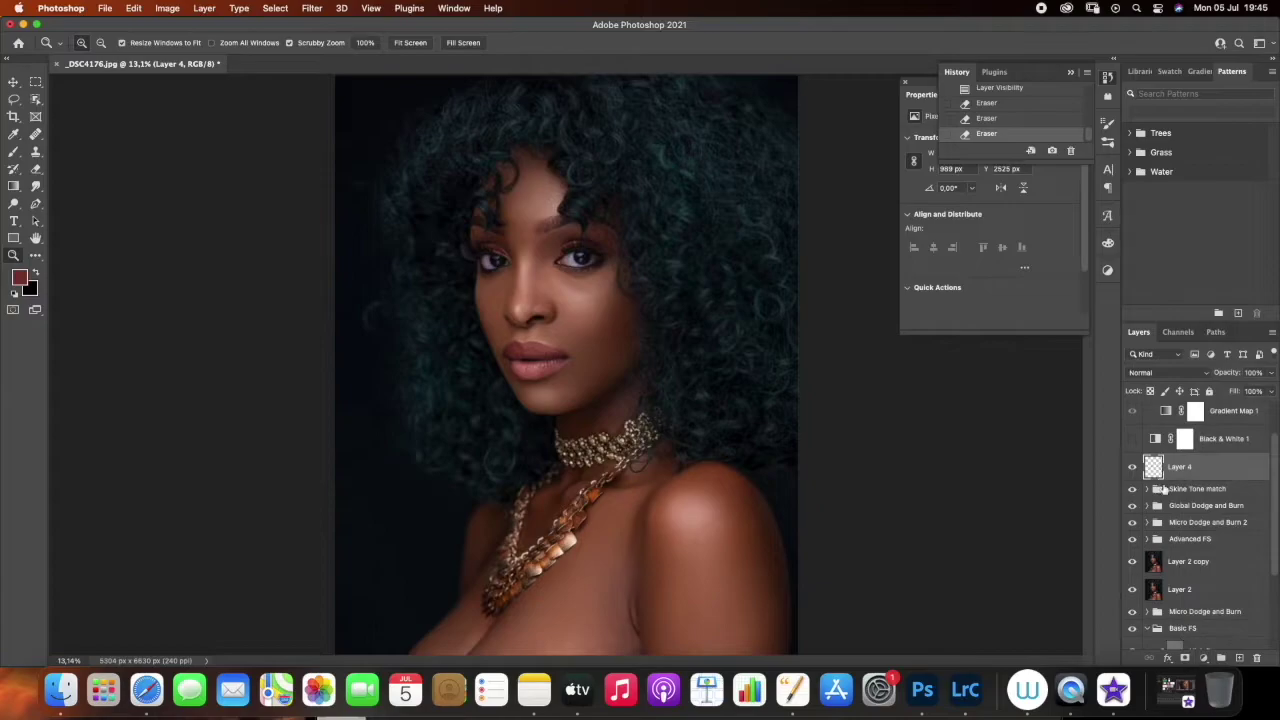
Add a Hue/Saturation adjustment layer above Layer 4 with Saturation at +44 and invert its mask to black
{"action": "left_click", "coordinate": [1203, 658]}
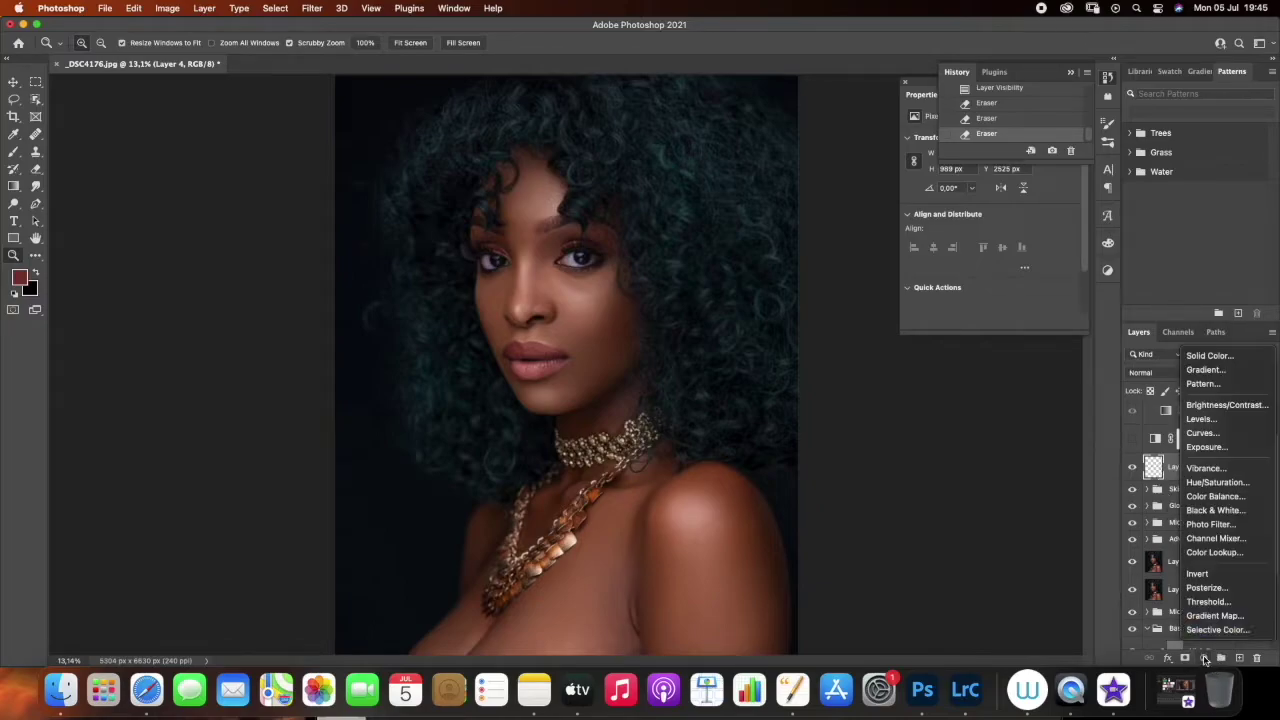
{"action": "left_click", "coordinate": [1210, 486]}
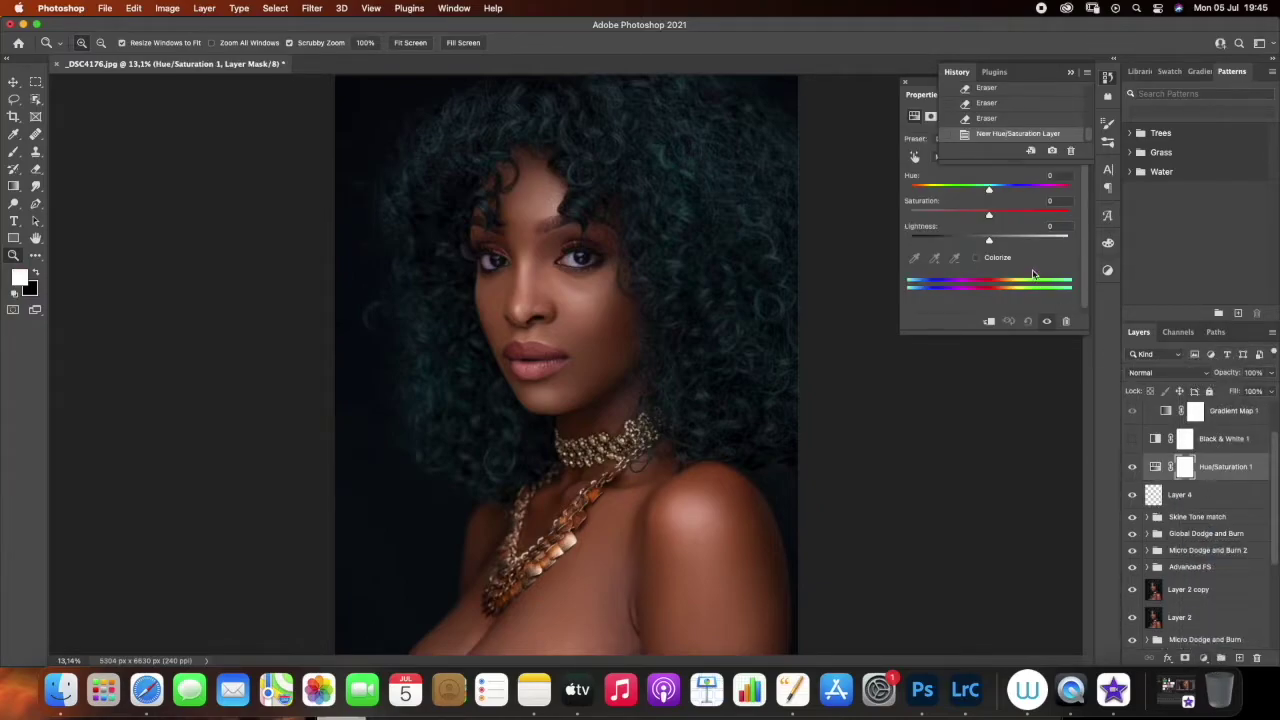
{"action": "left_click_drag", "start_coordinate": [989, 215], "coordinate": [963, 190]}
{"action": "mouse_move", "coordinate": [1008, 220]}
{"action": "left_mouse_down"}
{"action": "mouse_move", "coordinate": [951, 217]}
{"action": "mouse_move", "coordinate": [1016, 189]}
{"action": "mouse_move", "coordinate": [987, 197]}
{"action": "mouse_move", "coordinate": [992, 221]}
{"action": "mouse_move", "coordinate": [1023, 217]}
{"action": "left_mouse_up"}
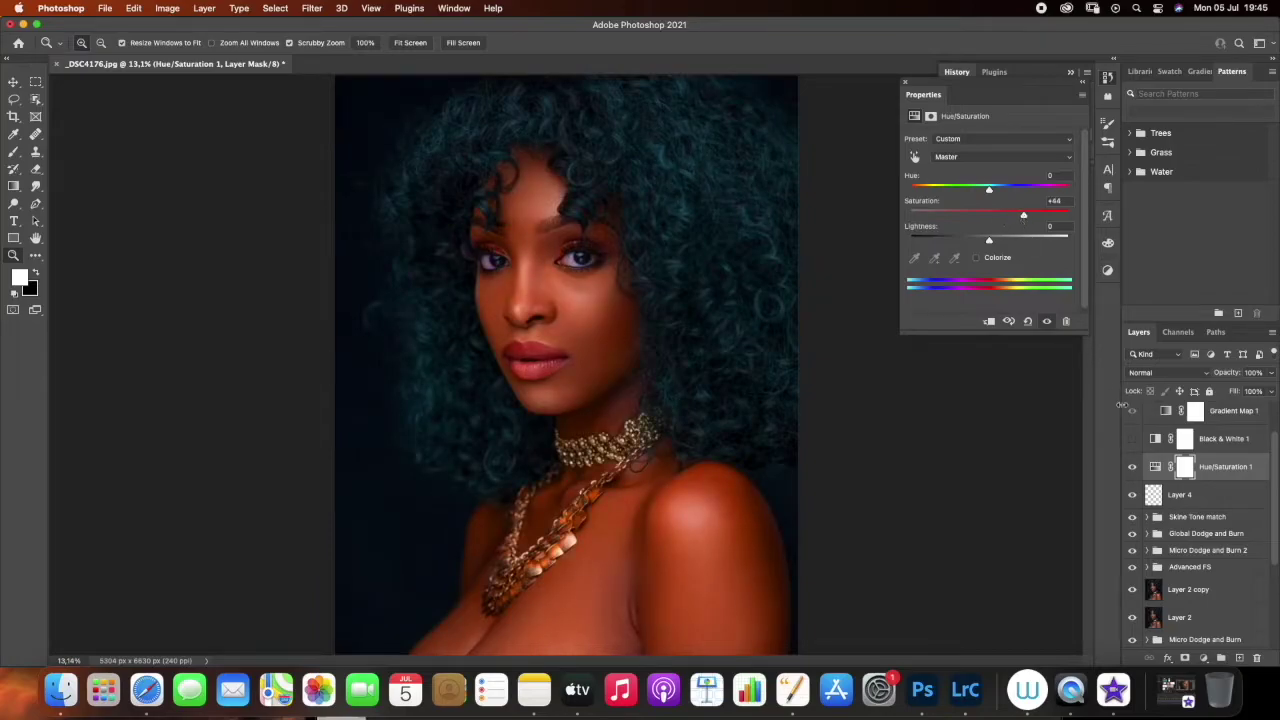
{"action": "key", "text": "super+i"}
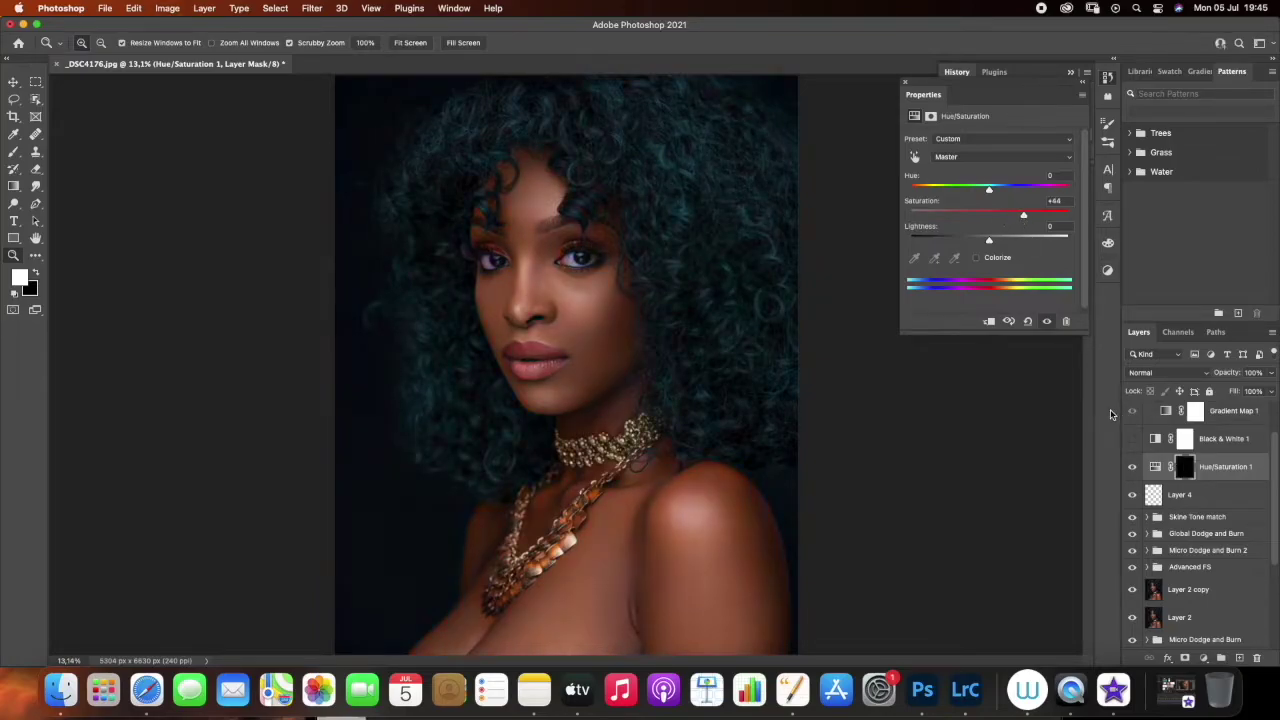
Paint white over both lips on the Hue/Saturation 1 mask with the Brush at 33% flow, adjusting the brush size along the edges
{"action": "left_click_drag", "start_coordinate": [530, 346], "coordinate": [245, 305]}
{"action": "left_click", "coordinate": [12, 152]}
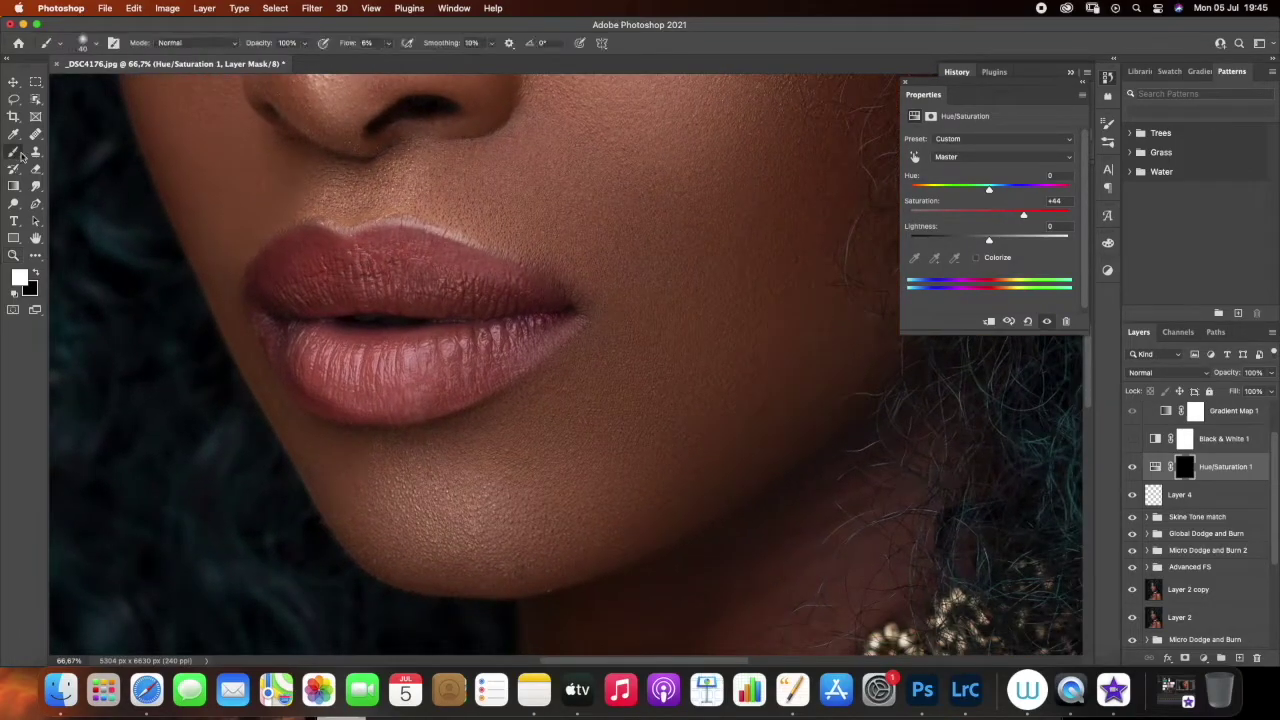
{"action": "key", "text": "]"}
{"action": "key", "text": "]"}
{"action": "key", "text": "]"}
{"action": "left_click_drag", "start_coordinate": [291, 266], "coordinate": [287, 283]}
{"action": "left_click_drag", "start_coordinate": [388, 43], "coordinate": [405, 62]}
{"action": "mouse_move", "coordinate": [280, 272]}
{"action": "left_mouse_down"}
{"action": "mouse_move", "coordinate": [326, 243]}
{"action": "mouse_move", "coordinate": [286, 253]}
{"action": "mouse_move", "coordinate": [261, 288]}
{"action": "mouse_move", "coordinate": [262, 301]}
{"action": "mouse_move", "coordinate": [262, 290]}
{"action": "mouse_move", "coordinate": [263, 301]}
{"action": "mouse_move", "coordinate": [303, 302]}
{"action": "mouse_move", "coordinate": [349, 269]}
{"action": "mouse_move", "coordinate": [301, 269]}
{"action": "mouse_move", "coordinate": [320, 289]}
{"action": "mouse_move", "coordinate": [328, 262]}
{"action": "mouse_move", "coordinate": [345, 264]}
{"action": "mouse_move", "coordinate": [333, 241]}
{"action": "mouse_move", "coordinate": [377, 239]}
{"action": "mouse_move", "coordinate": [407, 258]}
{"action": "mouse_move", "coordinate": [373, 241]}
{"action": "mouse_move", "coordinate": [325, 298]}
{"action": "mouse_move", "coordinate": [424, 278]}
{"action": "mouse_move", "coordinate": [431, 263]}
{"action": "mouse_move", "coordinate": [406, 250]}
{"action": "mouse_move", "coordinate": [523, 290]}
{"action": "mouse_move", "coordinate": [481, 319]}
{"action": "mouse_move", "coordinate": [497, 343]}
{"action": "mouse_move", "coordinate": [538, 334]}
{"action": "mouse_move", "coordinate": [388, 404]}
{"action": "mouse_move", "coordinate": [315, 381]}
{"action": "mouse_move", "coordinate": [312, 351]}
{"action": "mouse_move", "coordinate": [356, 360]}
{"action": "mouse_move", "coordinate": [263, 309]}
{"action": "mouse_move", "coordinate": [317, 400]}
{"action": "mouse_move", "coordinate": [463, 389]}
{"action": "mouse_move", "coordinate": [564, 323]}
{"action": "mouse_move", "coordinate": [523, 331]}
{"action": "mouse_move", "coordinate": [546, 300]}
{"action": "mouse_move", "coordinate": [531, 291]}
{"action": "mouse_move", "coordinate": [551, 304]}
{"action": "mouse_move", "coordinate": [511, 289]}
{"action": "mouse_move", "coordinate": [554, 314]}
{"action": "mouse_move", "coordinate": [414, 277]}
{"action": "mouse_move", "coordinate": [447, 301]}
{"action": "mouse_move", "coordinate": [366, 294]}
{"action": "mouse_move", "coordinate": [275, 316]}
{"action": "mouse_move", "coordinate": [334, 337]}
{"action": "mouse_move", "coordinate": [417, 334]}
{"action": "mouse_move", "coordinate": [386, 354]}
{"action": "mouse_move", "coordinate": [408, 309]}
{"action": "mouse_move", "coordinate": [329, 254]}
{"action": "mouse_move", "coordinate": [286, 251]}
{"action": "mouse_move", "coordinate": [261, 278]}
{"action": "mouse_move", "coordinate": [294, 371]}
{"action": "mouse_move", "coordinate": [349, 394]}
{"action": "mouse_move", "coordinate": [324, 406]}
{"action": "mouse_move", "coordinate": [431, 400]}
{"action": "mouse_move", "coordinate": [463, 380]}
{"action": "mouse_move", "coordinate": [378, 388]}
{"action": "mouse_move", "coordinate": [517, 331]}
{"action": "mouse_move", "coordinate": [463, 263]}
{"action": "mouse_move", "coordinate": [374, 243]}
{"action": "mouse_move", "coordinate": [411, 237]}
{"action": "mouse_move", "coordinate": [371, 240]}
{"action": "mouse_move", "coordinate": [534, 291]}
{"action": "mouse_move", "coordinate": [520, 337]}
{"action": "left_mouse_up"}
{"action": "key", "text": "bracketright"}
{"action": "key", "text": "bracketright"}
{"action": "key", "text": "bracketright"}
{"action": "key", "text": "bracketleft"}
{"action": "key", "text": "bracketleft"}
{"action": "key", "text": "bracketleft"}
{"action": "key", "text": "bracketleft"}
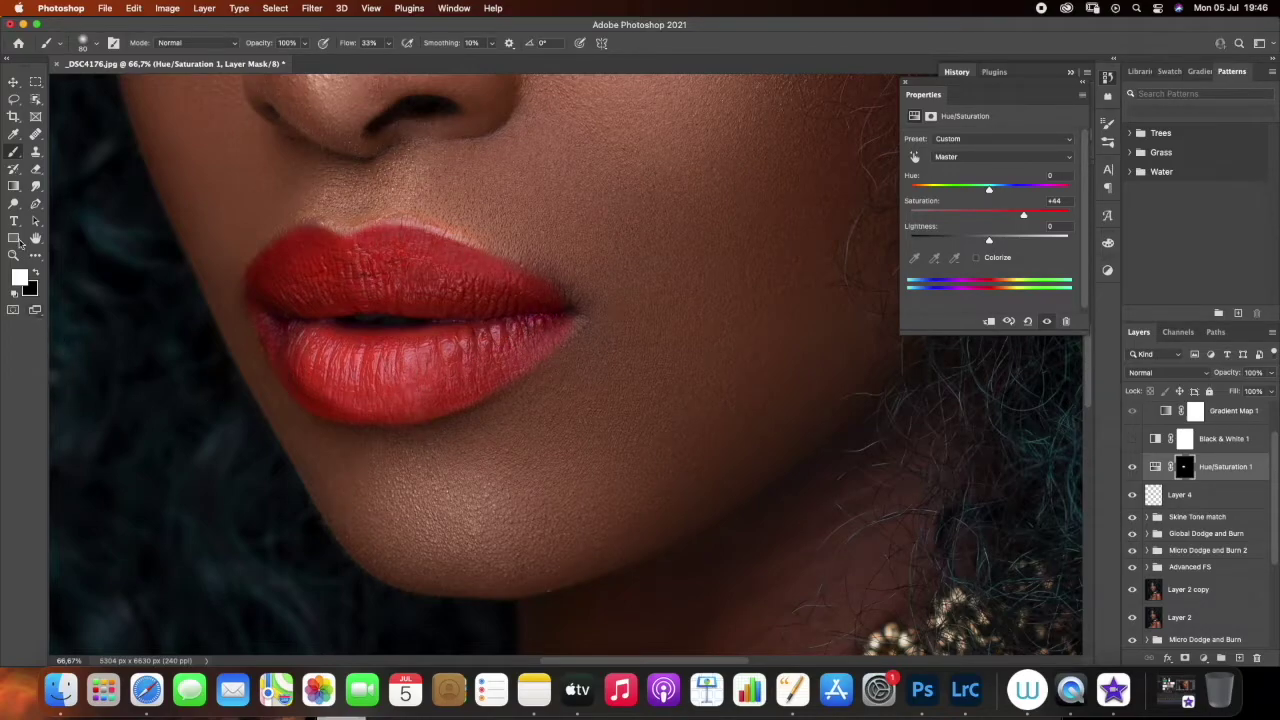
Erase the color spill around the lip edges on the Hue/Saturation 1 mask with a smaller, higher-flow Eraser
{"action": "left_click", "coordinate": [36, 168]}
{"action": "left_click", "coordinate": [334, 43]}
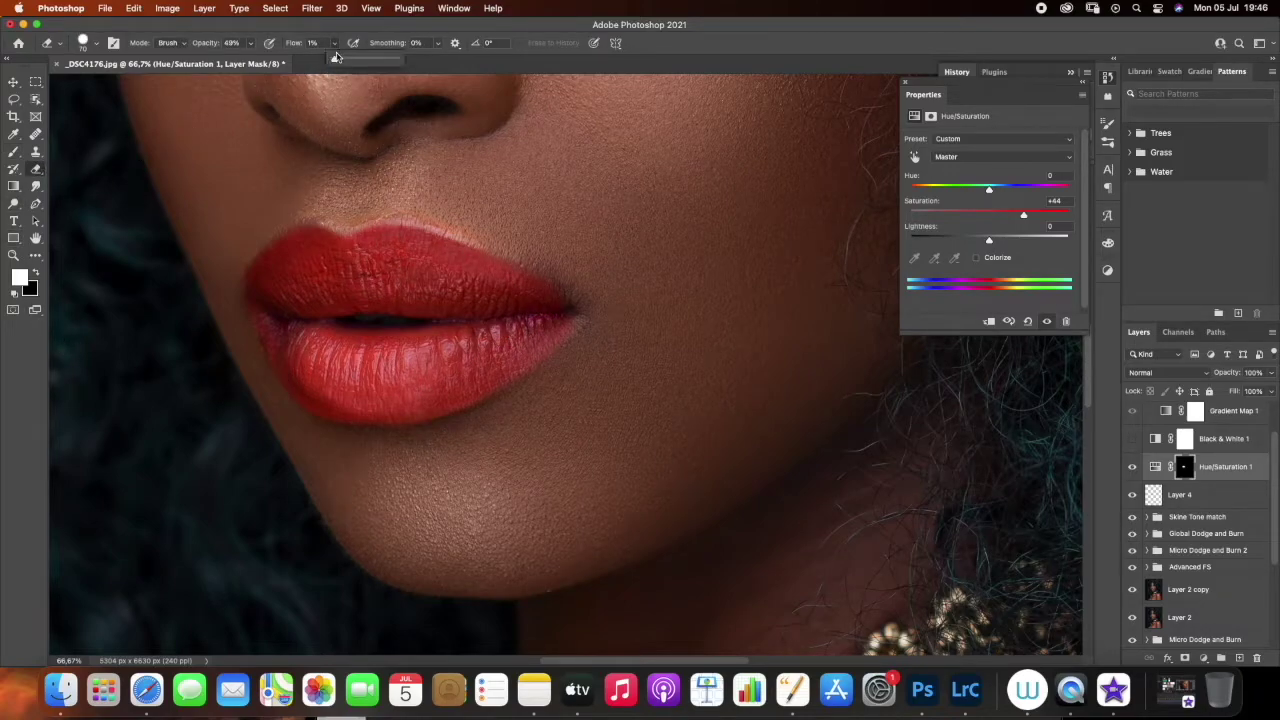
{"action": "left_click_drag", "start_coordinate": [342, 59], "coordinate": [367, 60]}
{"action": "key", "text": "bracketleft"}
Tone the lips in Hue/Saturation 1 with Hue +4, Saturation +10 and Lightness -17
{"action": "left_click", "coordinate": [14, 258]}
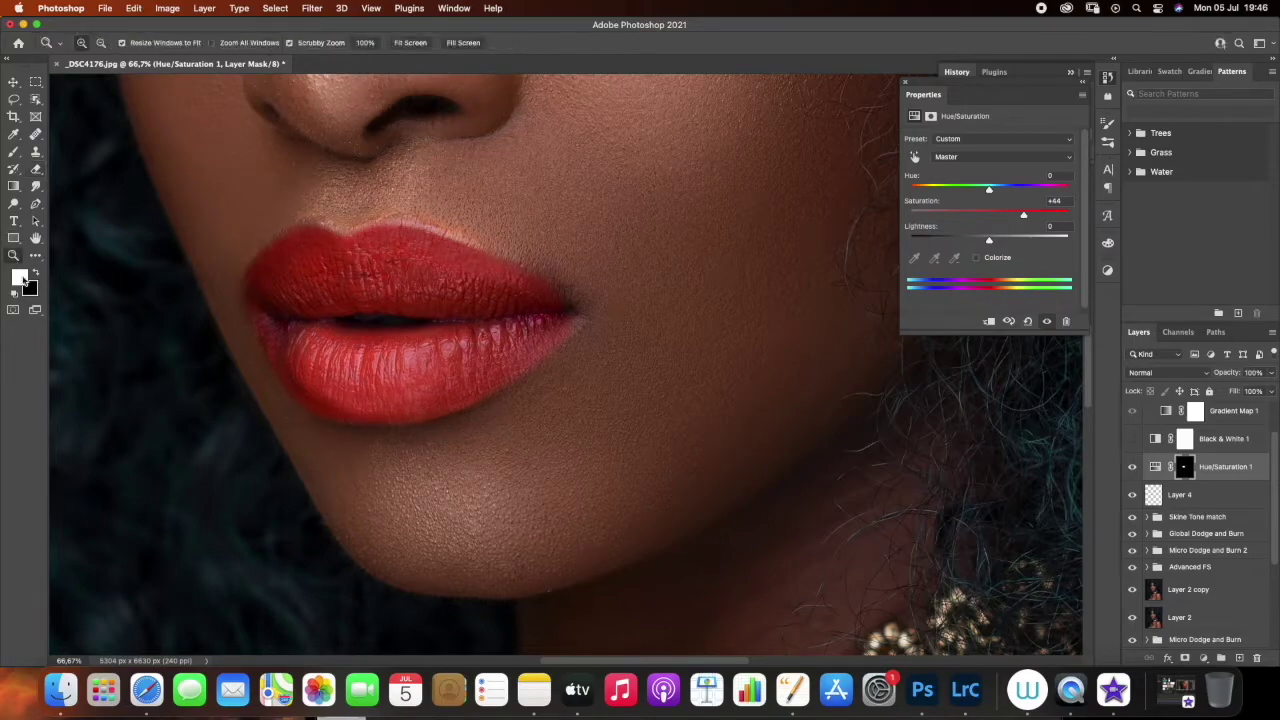
{"action": "right_click", "coordinate": [570, 391]}
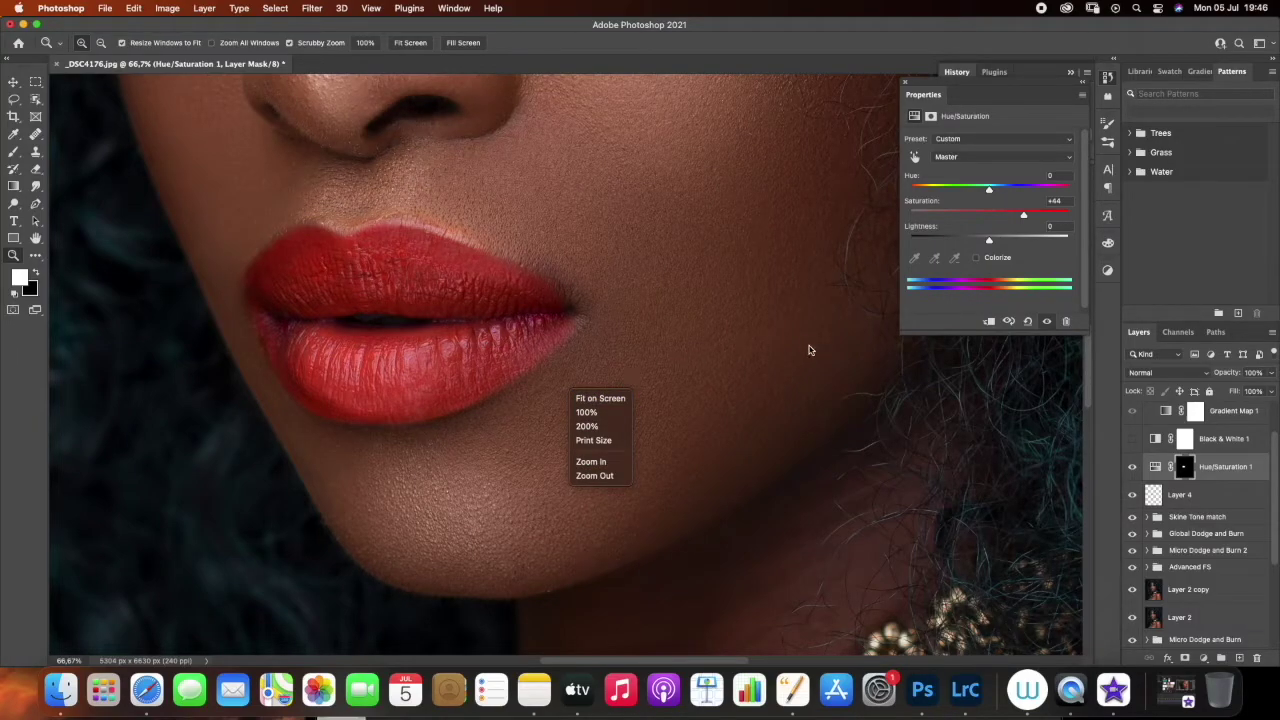
{"action": "left_click", "coordinate": [1188, 502]}
{"action": "left_click", "coordinate": [1196, 476]}
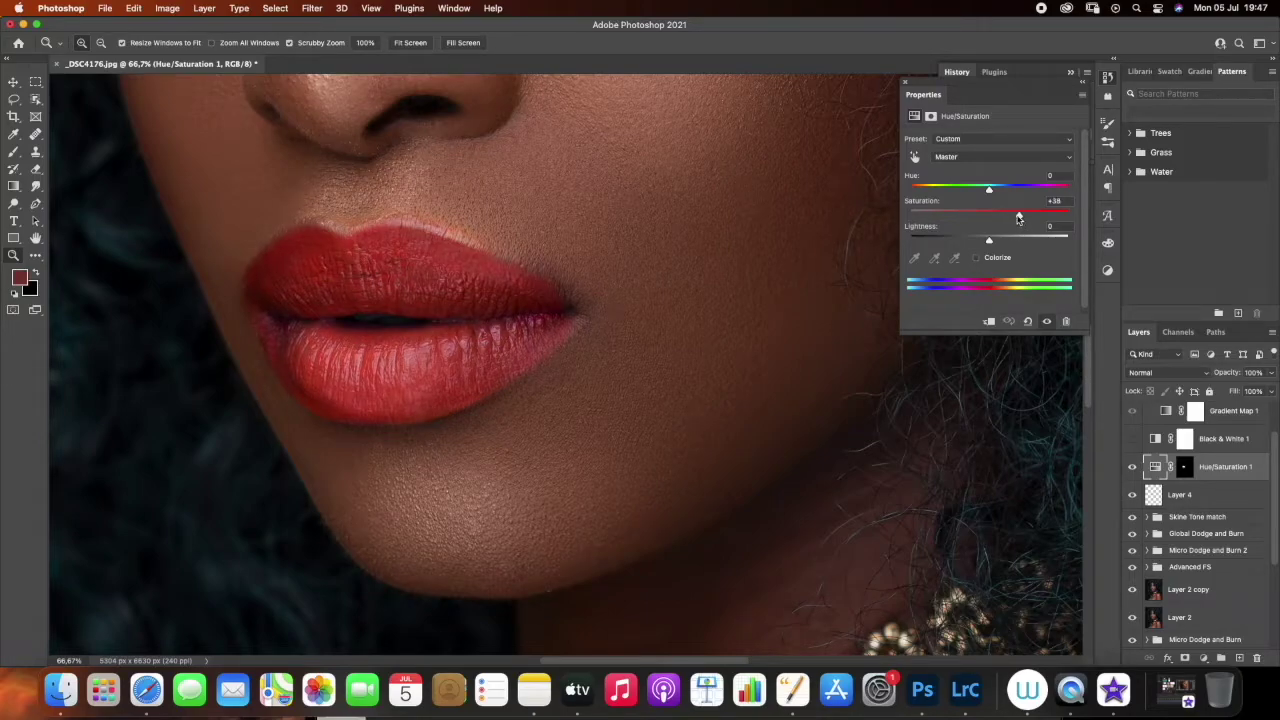
{"action": "left_click_drag", "start_coordinate": [1006, 213], "coordinate": [974, 241]}
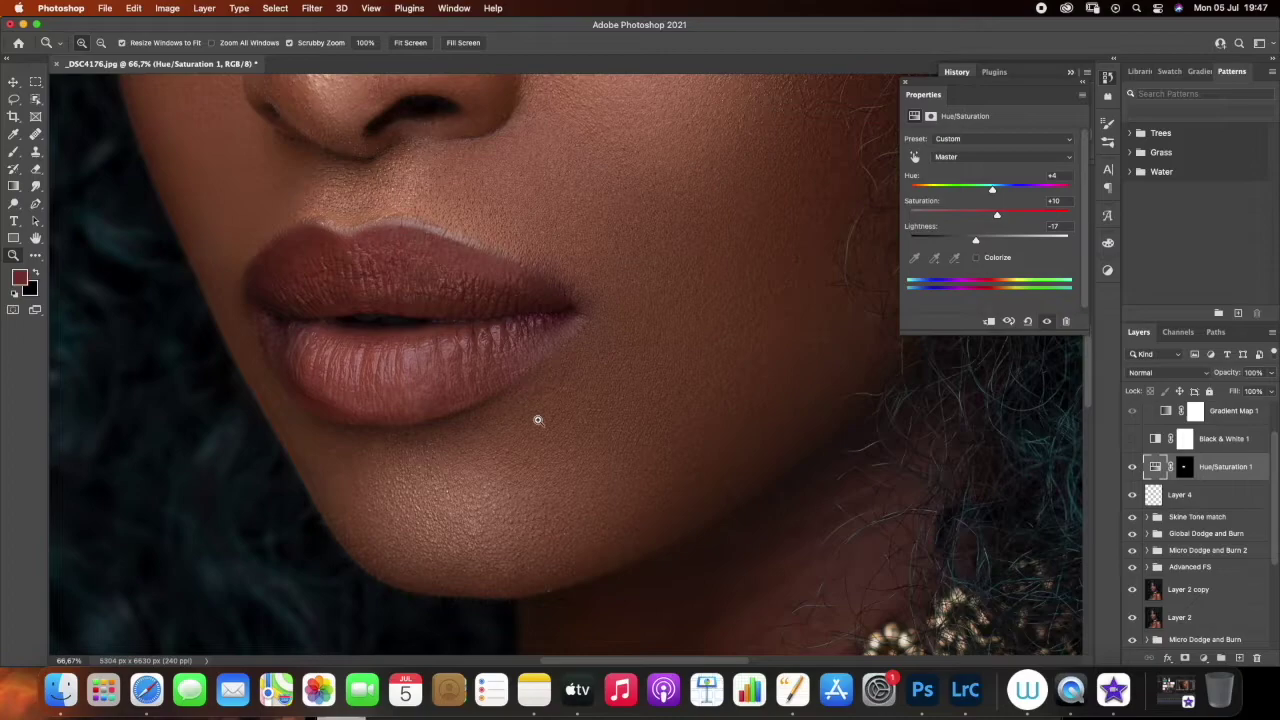
Compare the lips with Hue/Saturation 1 hidden and shown, and adjust it to Saturation +7 and Lightness -19
{"action": "right_click", "coordinate": [510, 372]}
{"action": "left_click", "coordinate": [528, 381]}
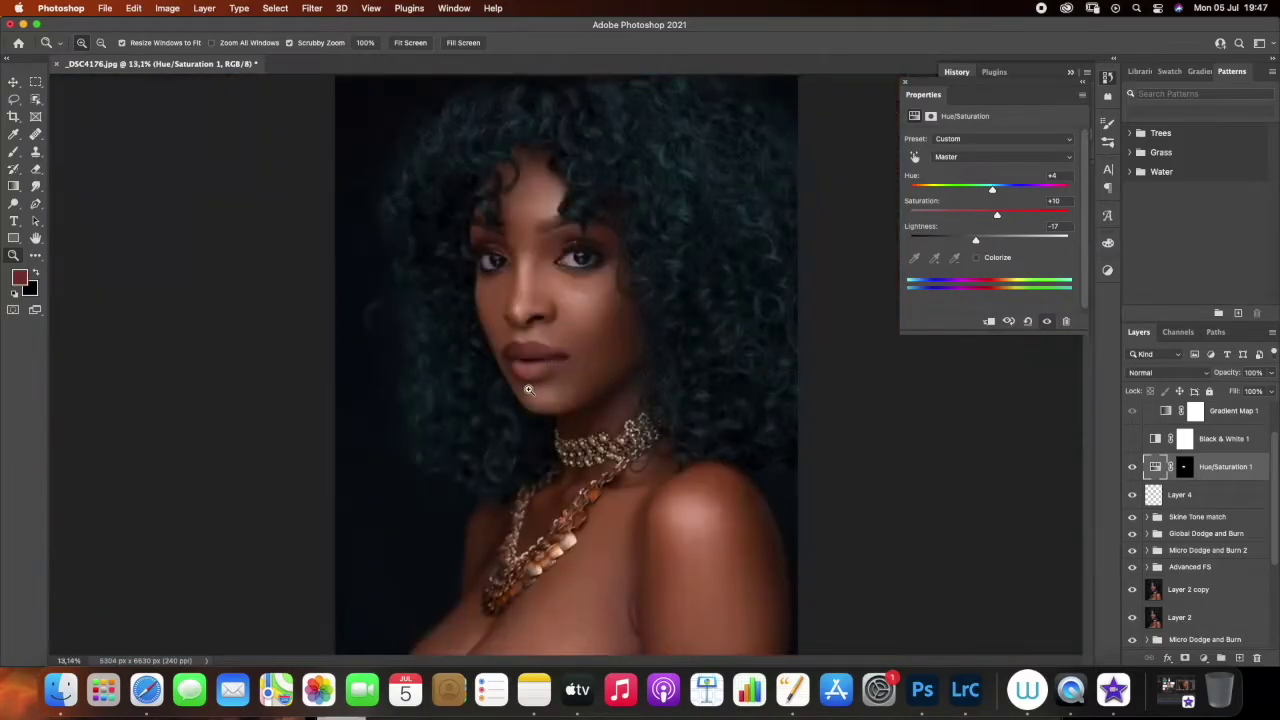
{"action": "left_click", "coordinate": [534, 373]}
{"action": "left_click", "coordinate": [541, 376]}
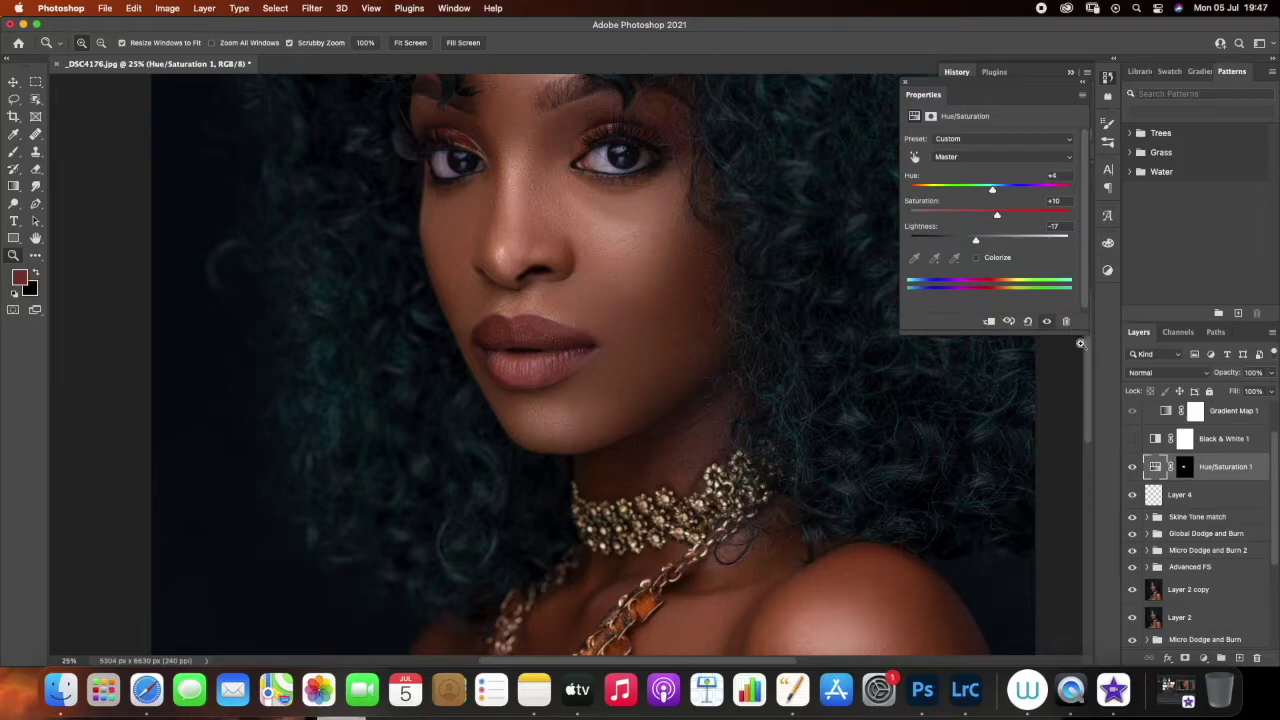
{"action": "left_click", "coordinate": [1133, 468]}
{"action": "left_click", "coordinate": [1133, 468]}
{"action": "left_click_drag", "start_coordinate": [979, 243], "coordinate": [976, 245]}
Set the Lightness of Hue/Saturation 1 to -7, comparing the lips with the layer hidden and shown in the full portrait
{"action": "right_click", "coordinate": [548, 420]}
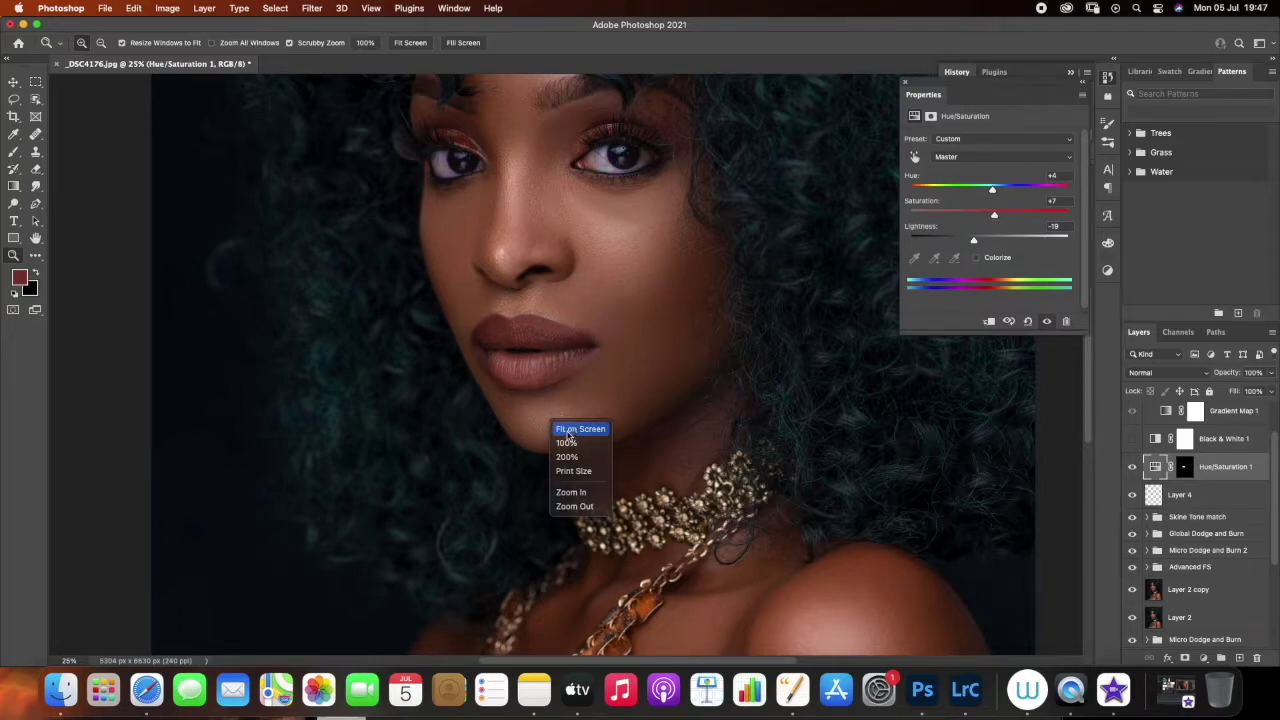
{"action": "left_click", "coordinate": [564, 427]}
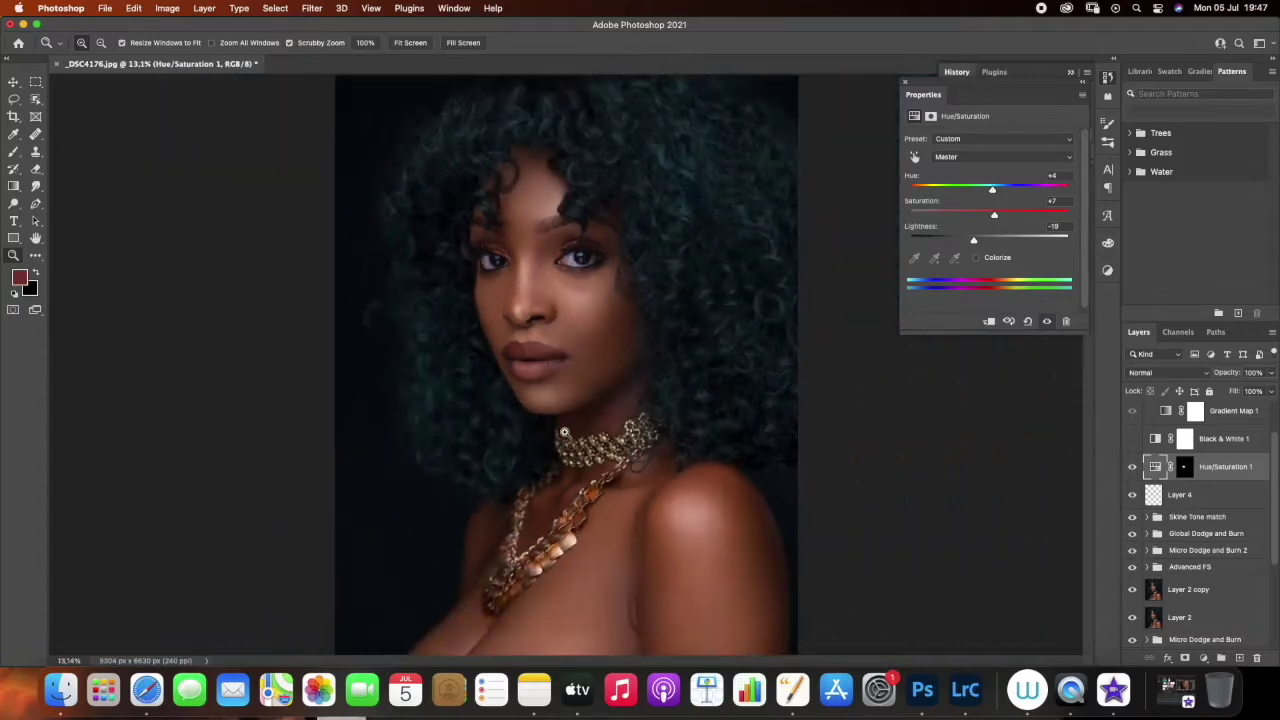
{"action": "left_click", "coordinate": [526, 341]}
{"action": "left_click", "coordinate": [545, 333]}
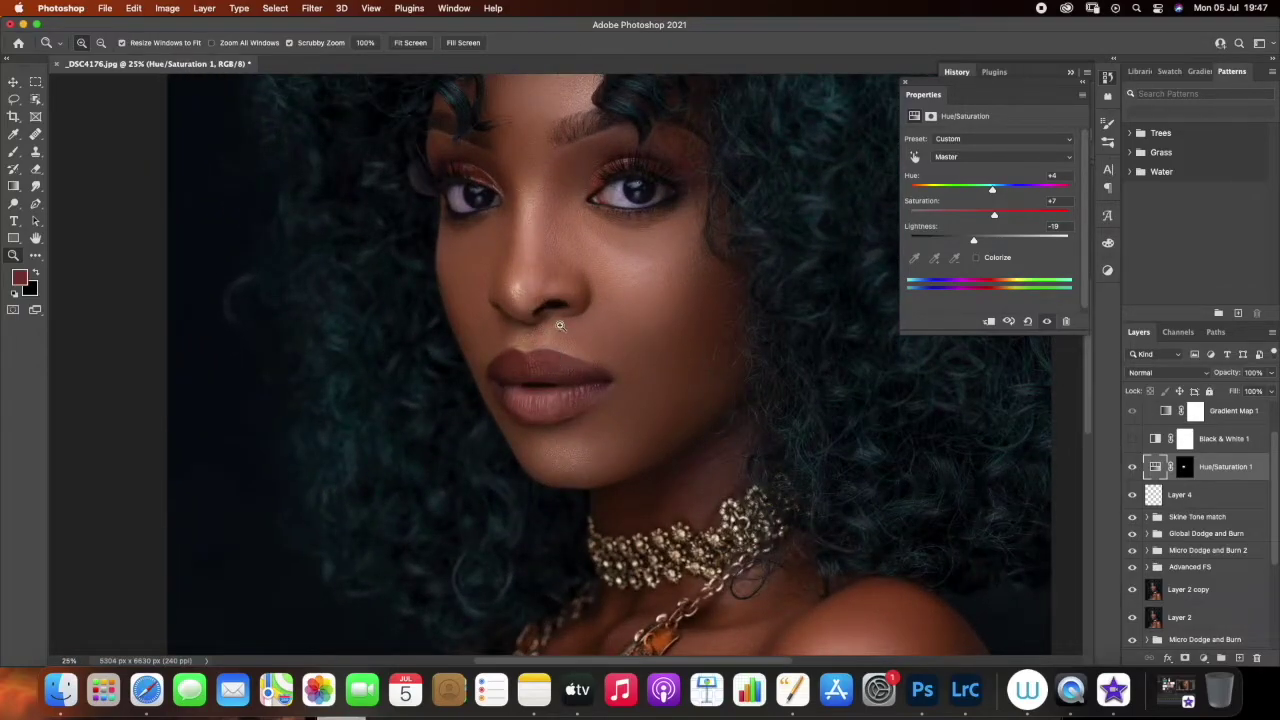
{"action": "right_click", "coordinate": [557, 410]}
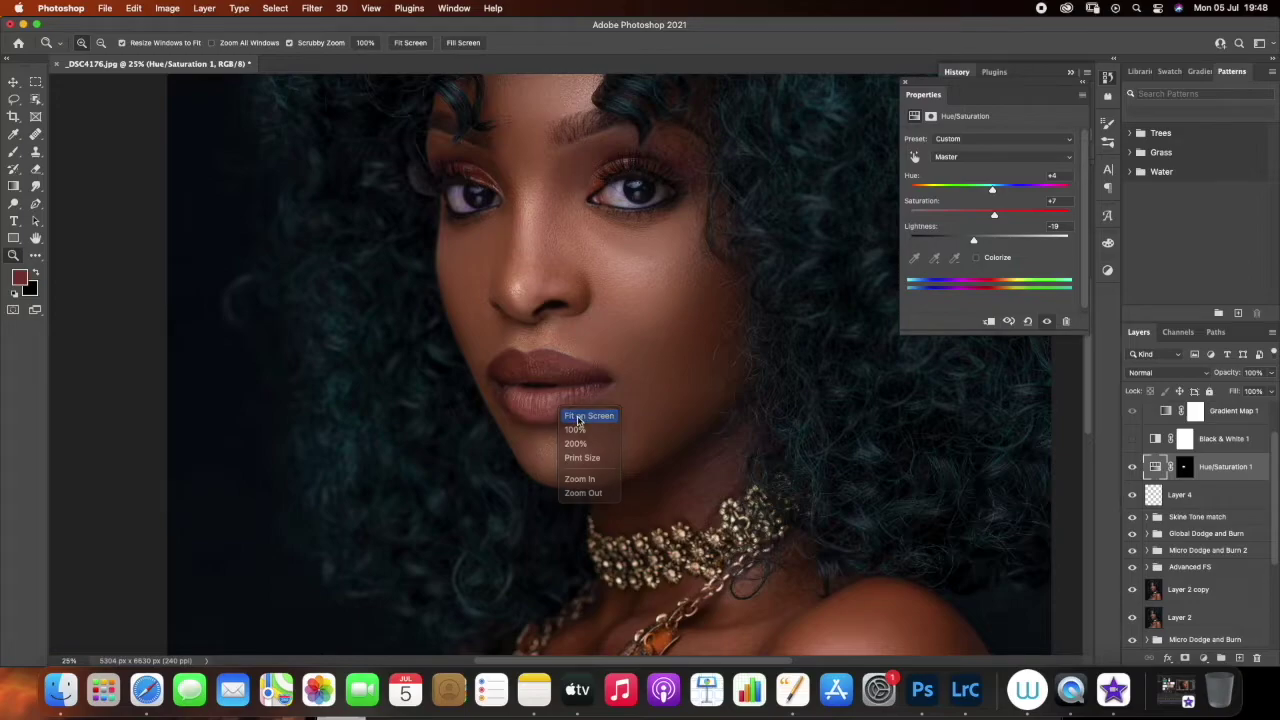
{"action": "left_click", "coordinate": [576, 417]}
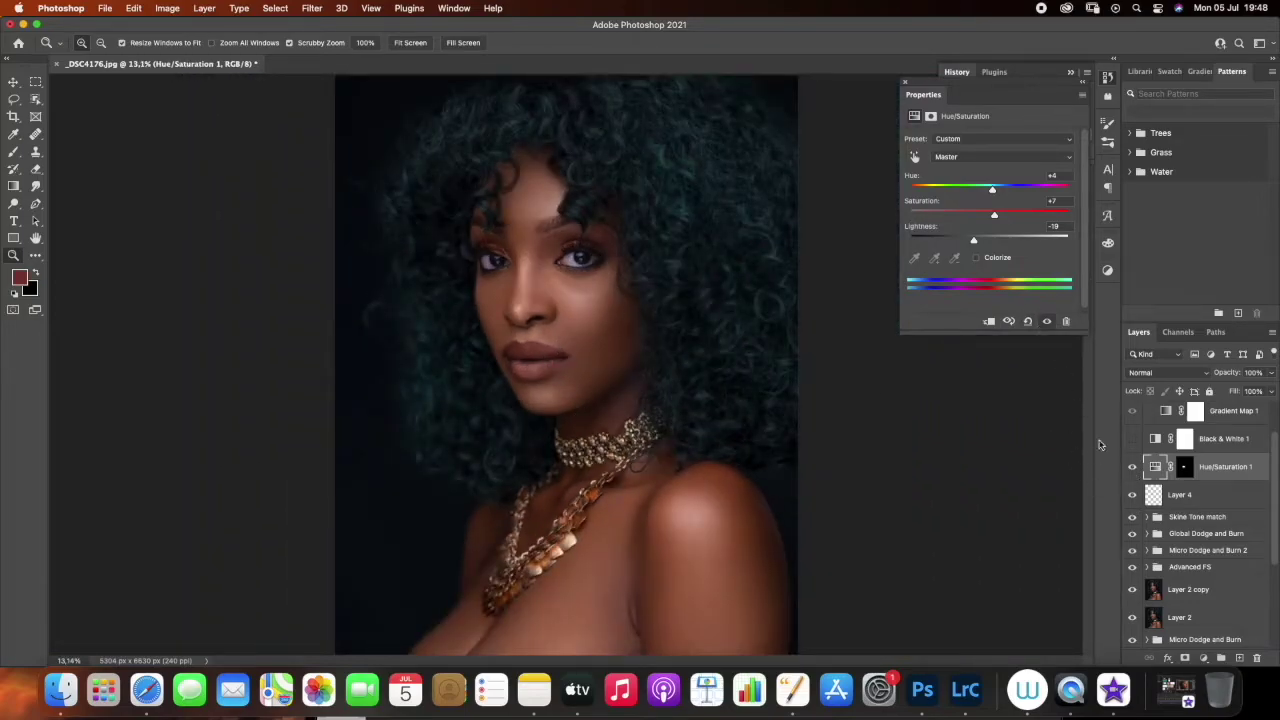
{"action": "left_click", "coordinate": [1133, 468]}
{"action": "left_click", "coordinate": [1133, 468]}
{"action": "mouse_move", "coordinate": [977, 242]}
{"action": "left_mouse_down"}
{"action": "mouse_move", "coordinate": [1010, 241]}
{"action": "mouse_move", "coordinate": [988, 242]}
{"action": "left_mouse_up"}
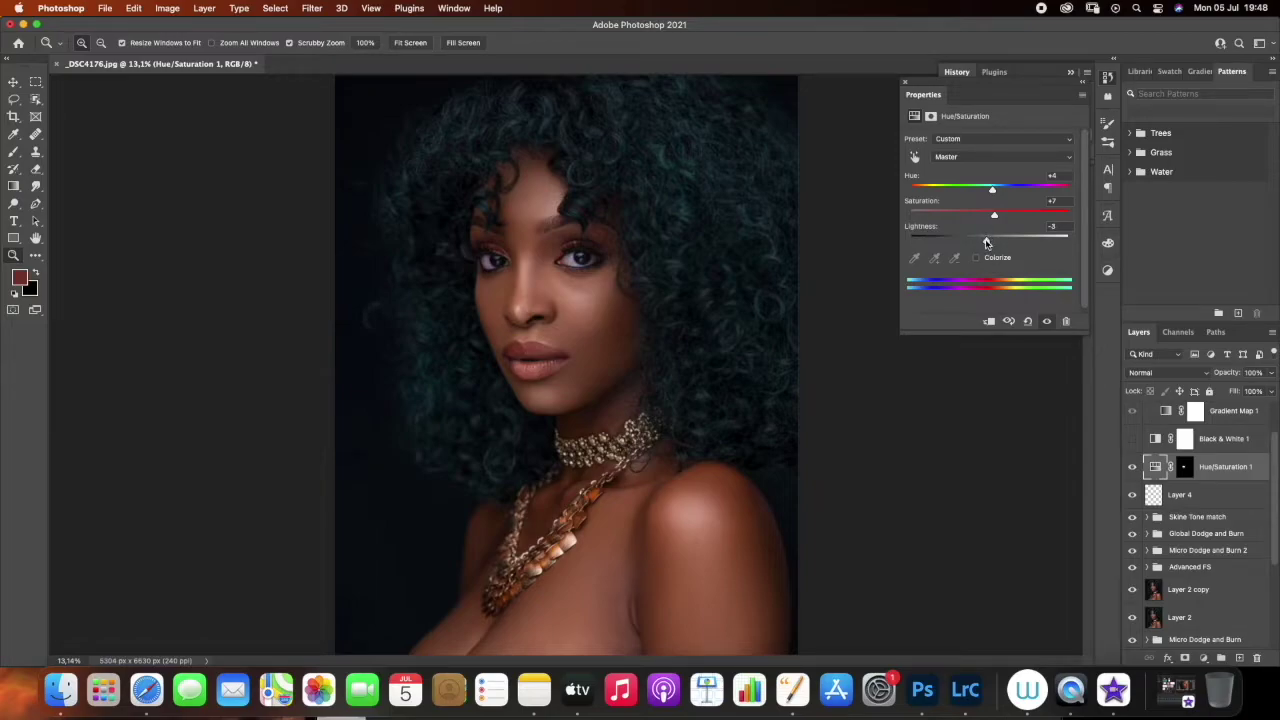
{"action": "left_click", "coordinate": [1133, 467]}
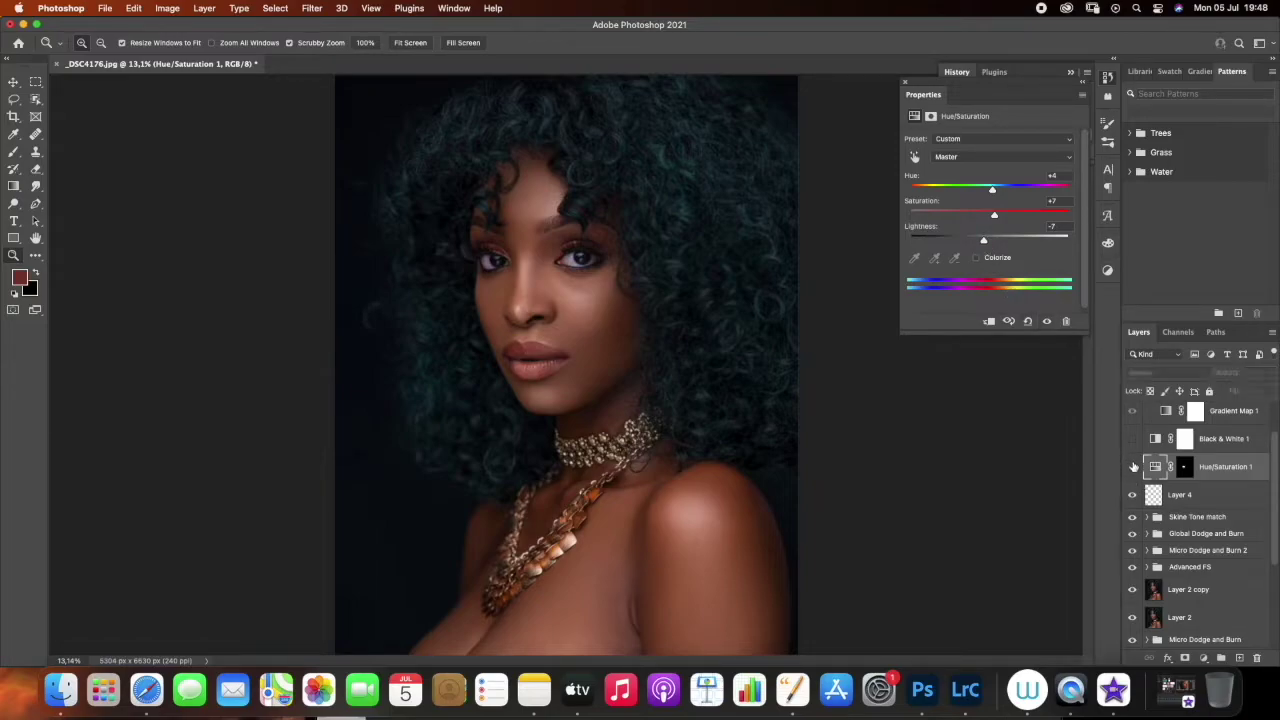
{"action": "left_click", "coordinate": [1132, 467]}
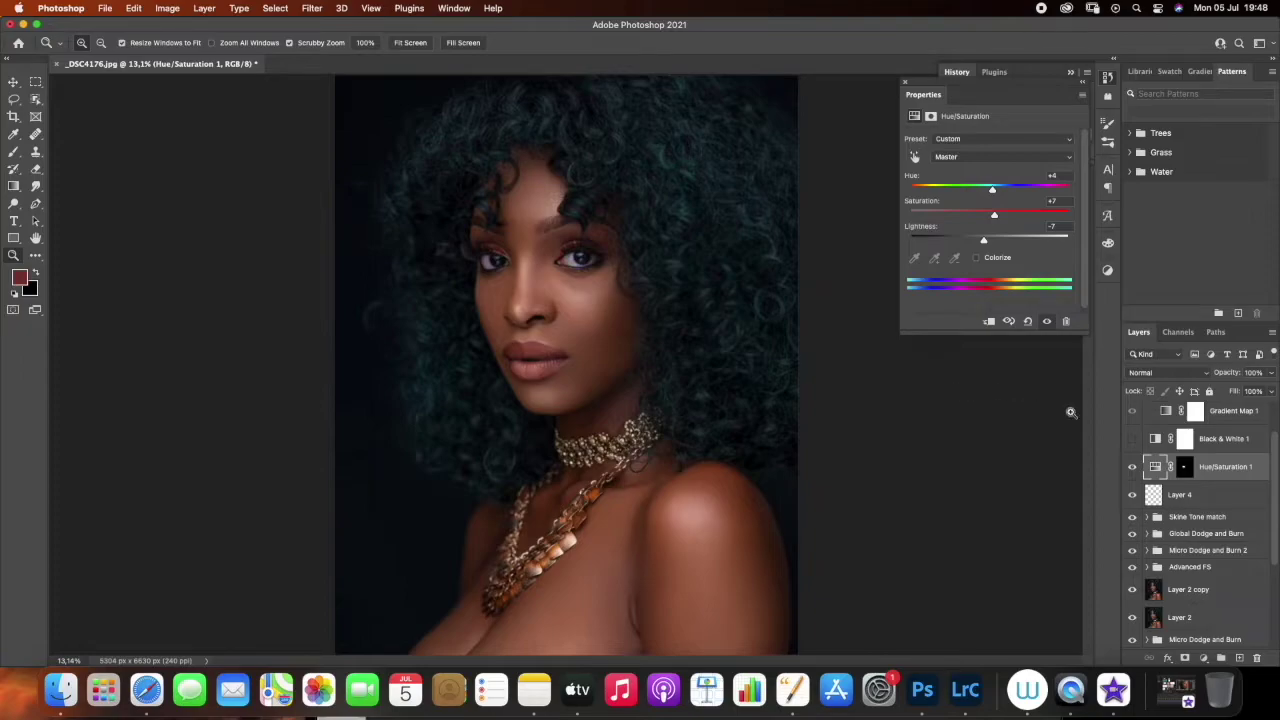
Add a Curves adjustment layer above Hue/Saturation 1 with raised midtones and invert its mask to black
{"action": "left_click", "coordinate": [1203, 657]}
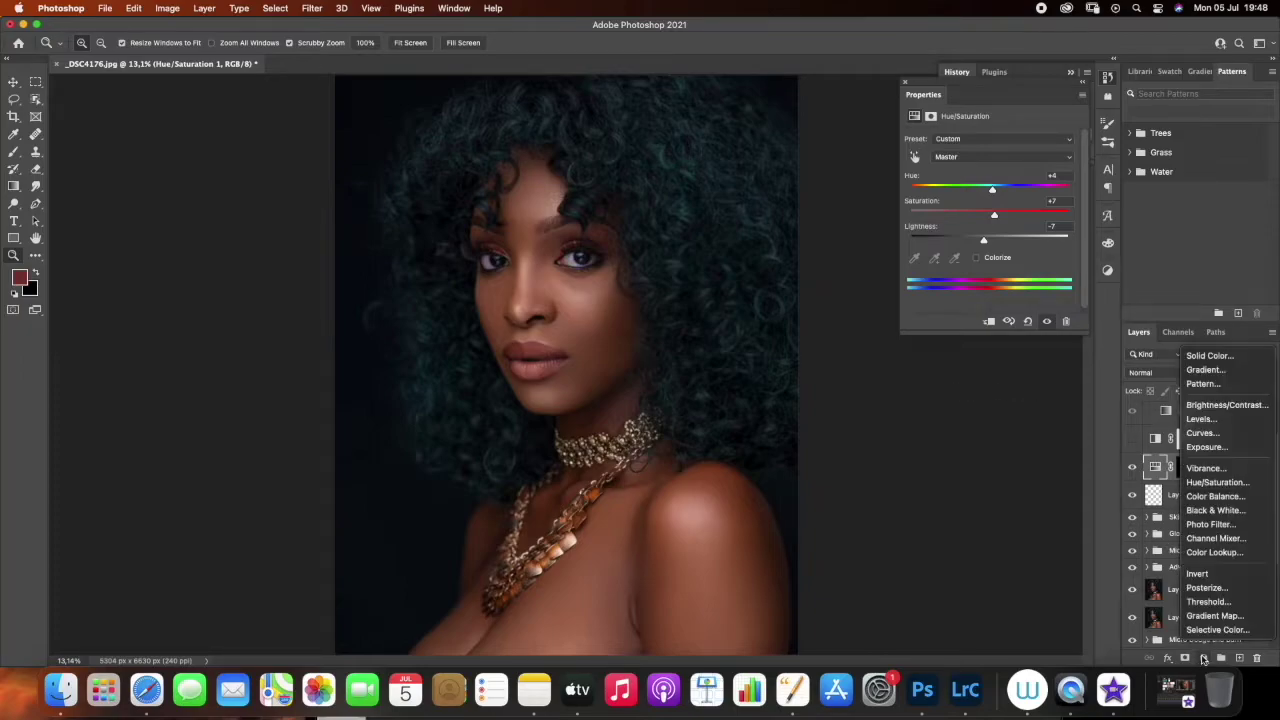
{"action": "left_click", "coordinate": [1205, 432]}
{"action": "left_click_drag", "start_coordinate": [1002, 233], "coordinate": [995, 227]}
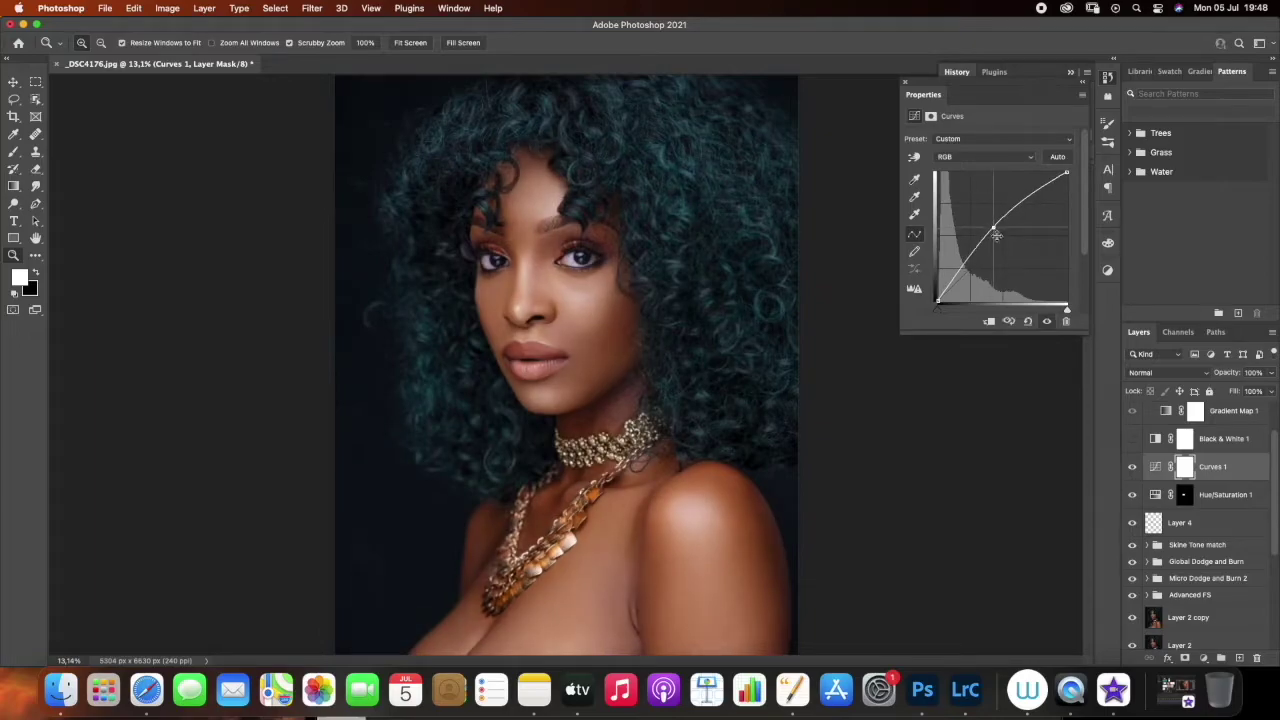
{"action": "key", "text": "super+i"}
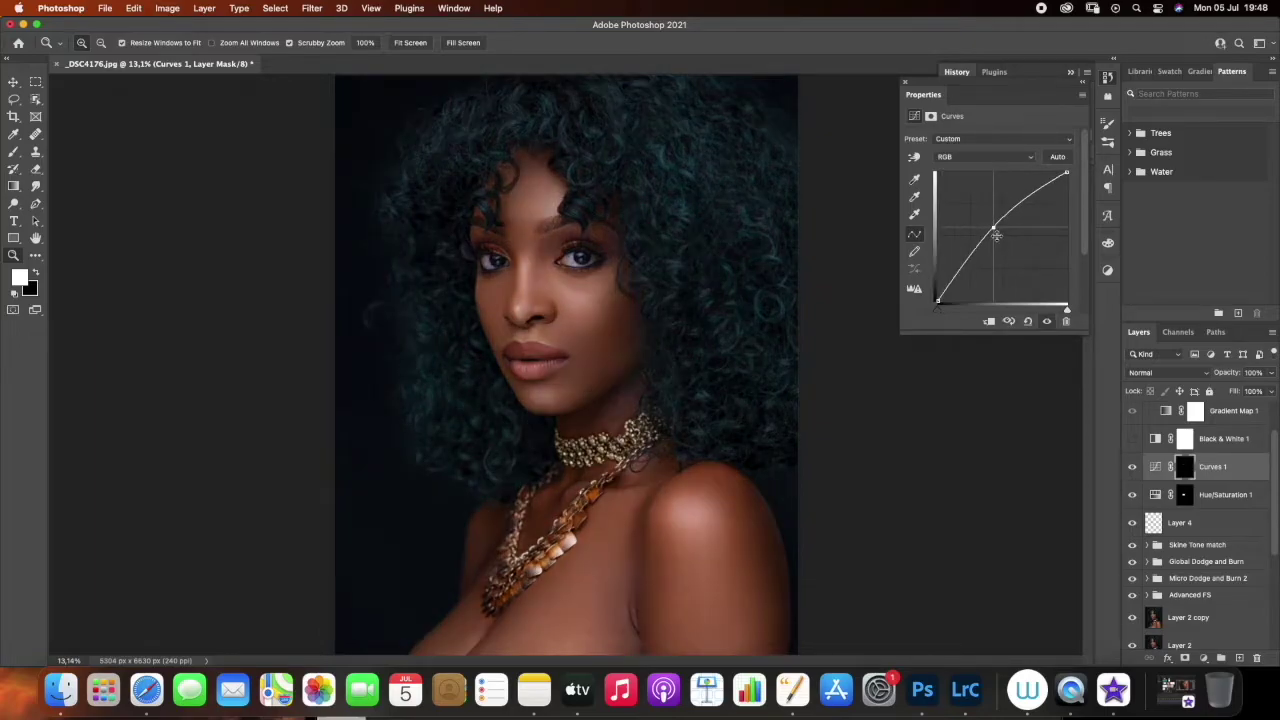
Paint a soft highlight along the upper lip's top edge on the Curves 1 mask with a white Brush at 1% flow
{"action": "left_click", "coordinate": [521, 347]}
{"action": "left_click", "coordinate": [521, 347]}
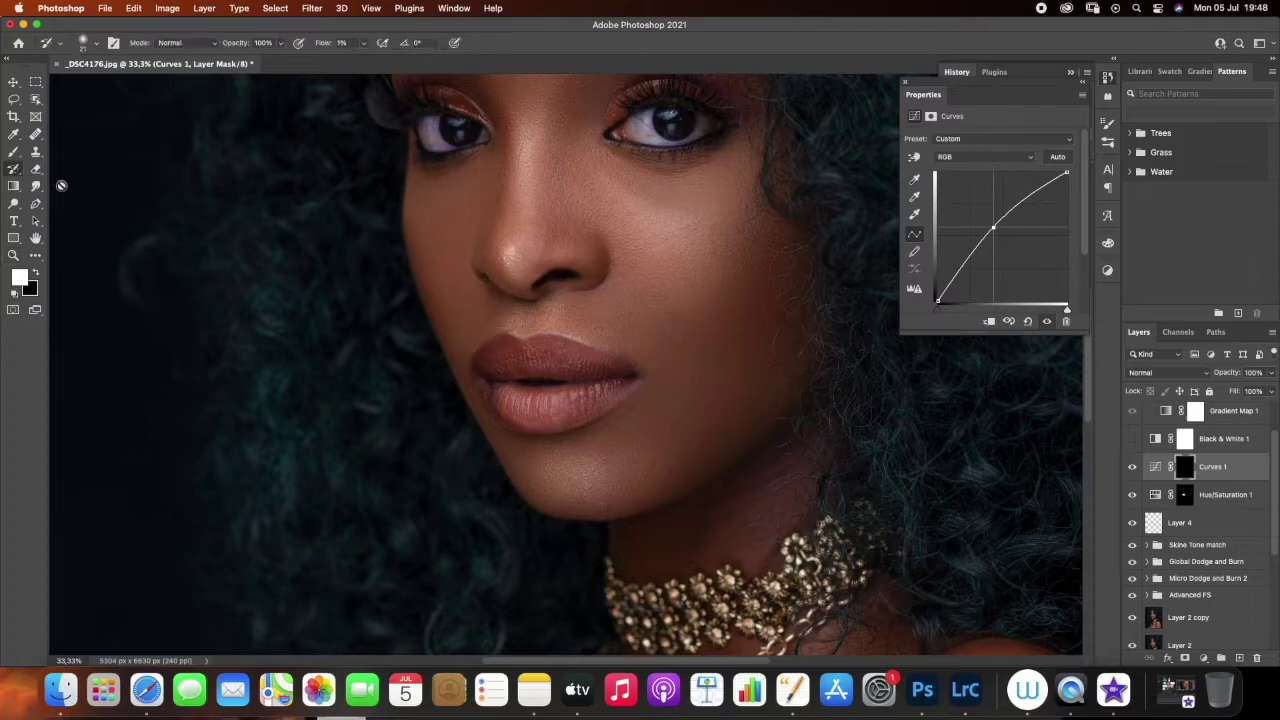
{"action": "left_click", "coordinate": [13, 152]}
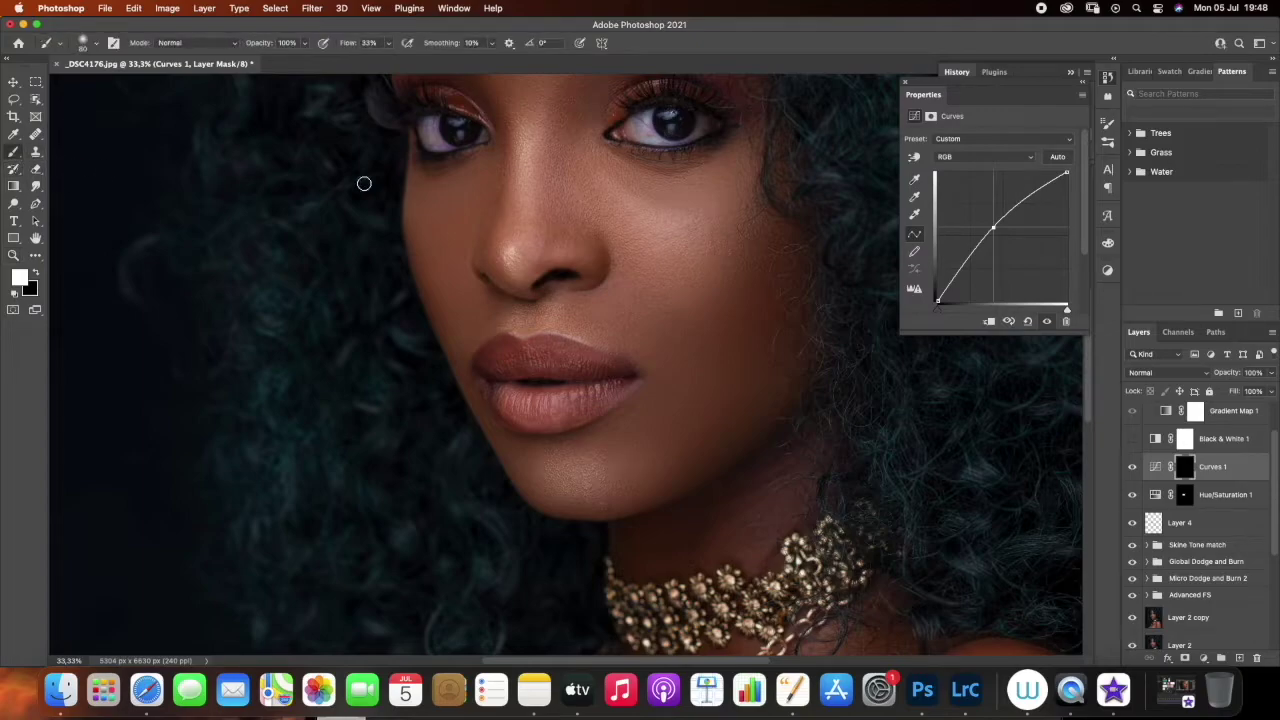
{"action": "left_click", "coordinate": [388, 43]}
{"action": "left_click_drag", "start_coordinate": [387, 58], "coordinate": [321, 91]}
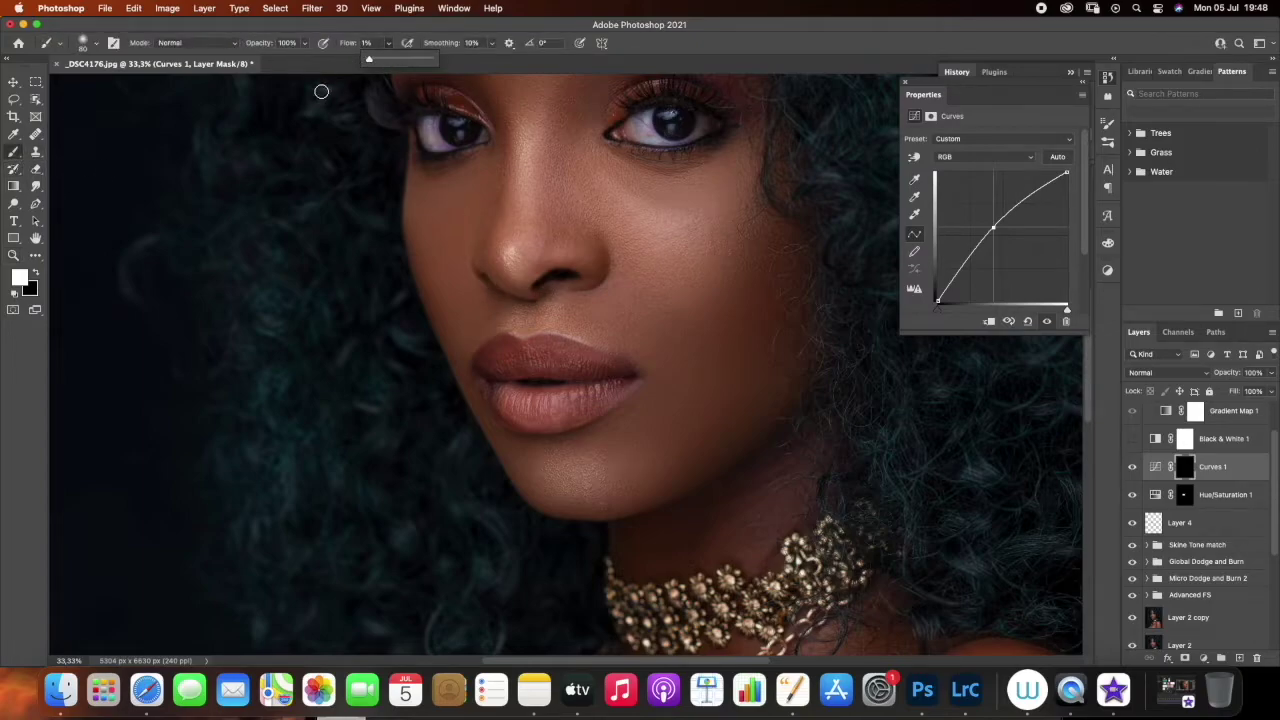
{"action": "left_click", "coordinate": [547, 329]}
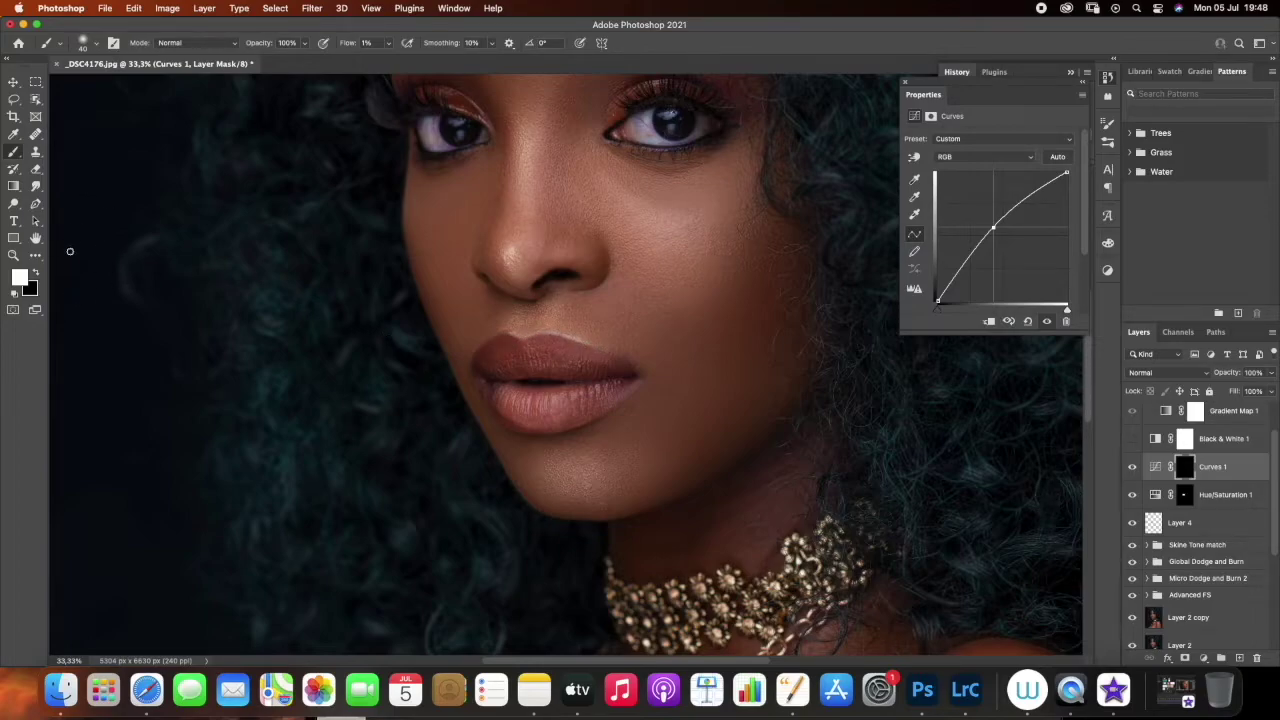
Group Curves 1, Hue/Saturation 1 and Layer 4, and name the group Lips
{"action": "left_click", "coordinate": [14, 256]}
{"action": "left_click", "coordinate": [470, 388]}
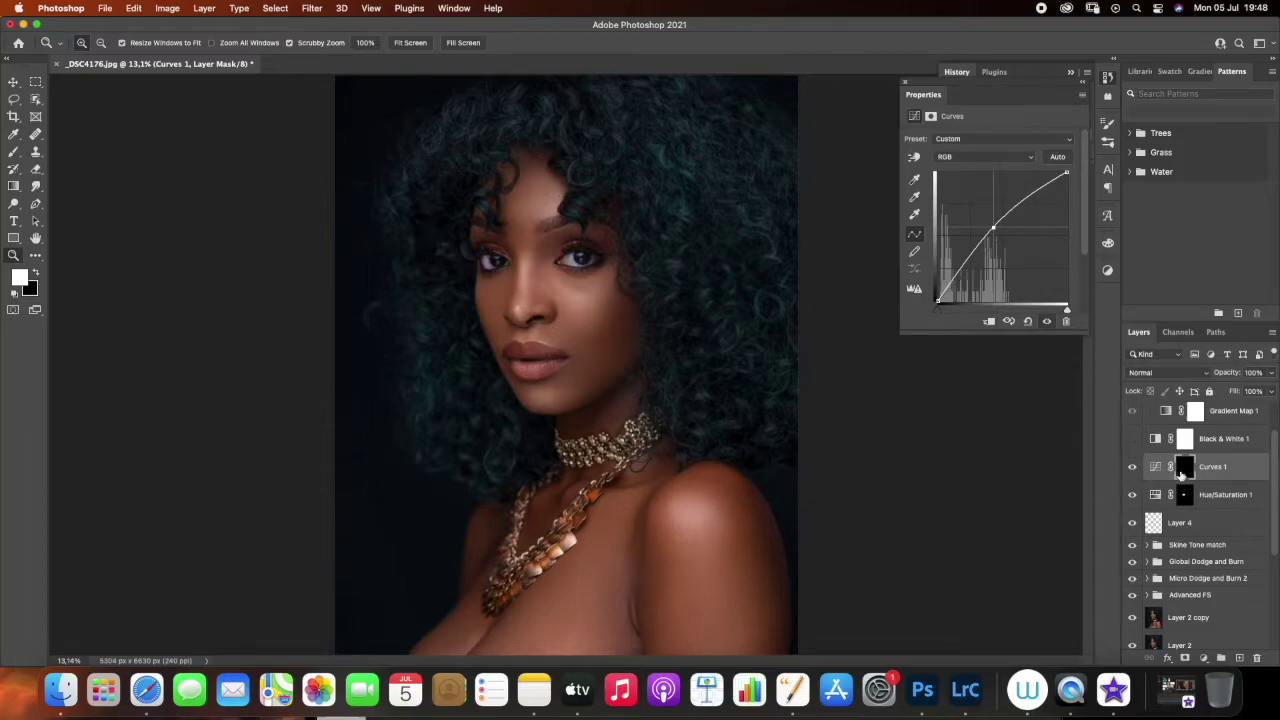
{"action": "left_click", "coordinate": [1210, 524]}
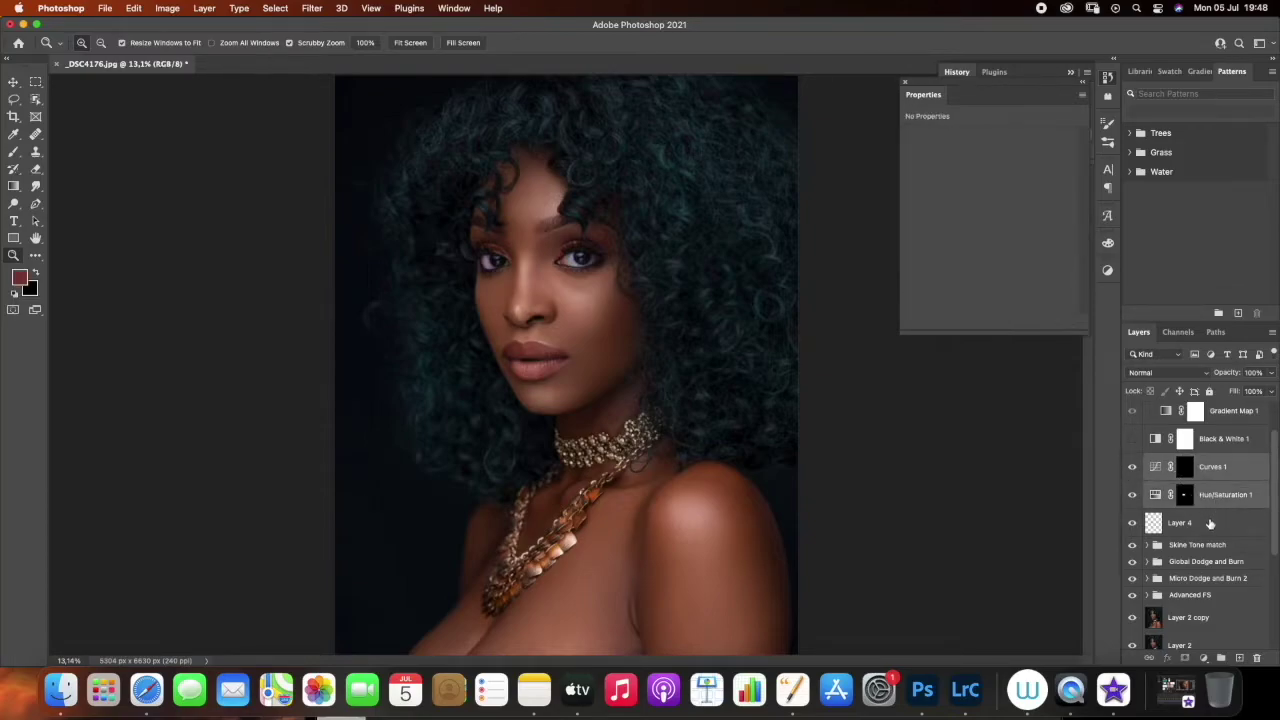
{"action": "key", "text": "super+g"}
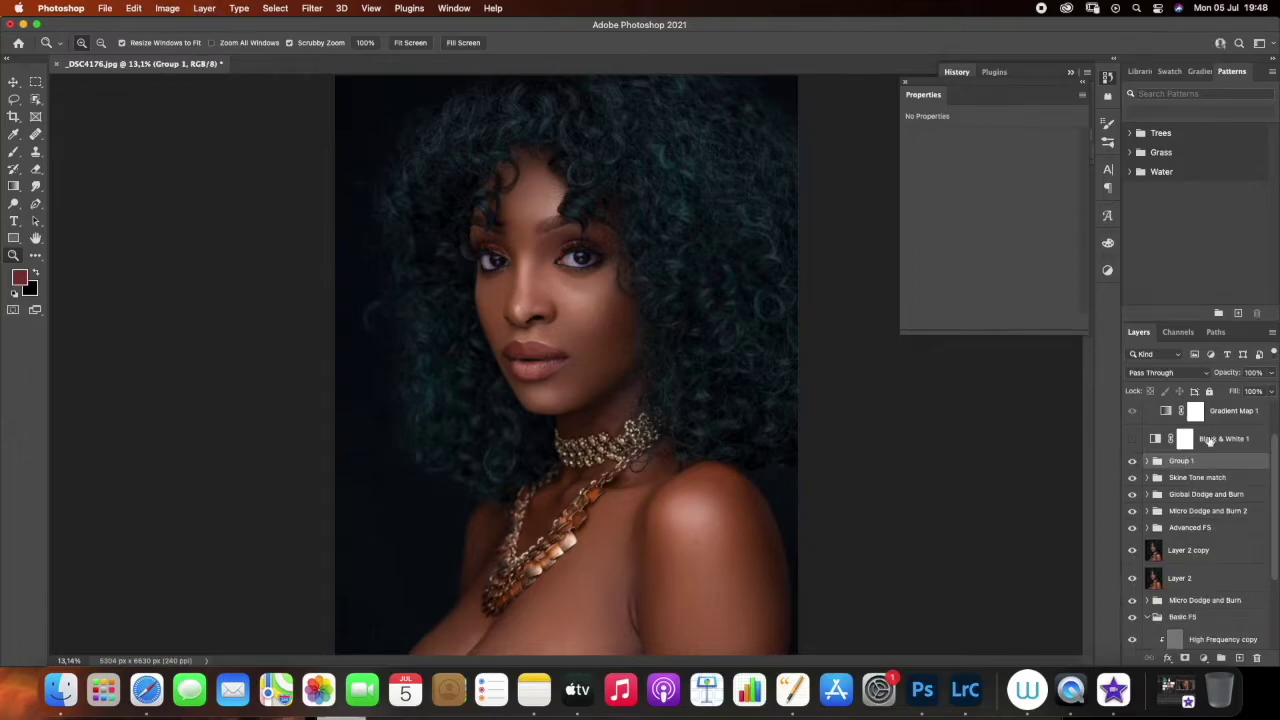
{"action": "key", "text": "BackSpace"}
{"action": "type", "text": "Lips"}
{"action": "key", "text": "Return"}
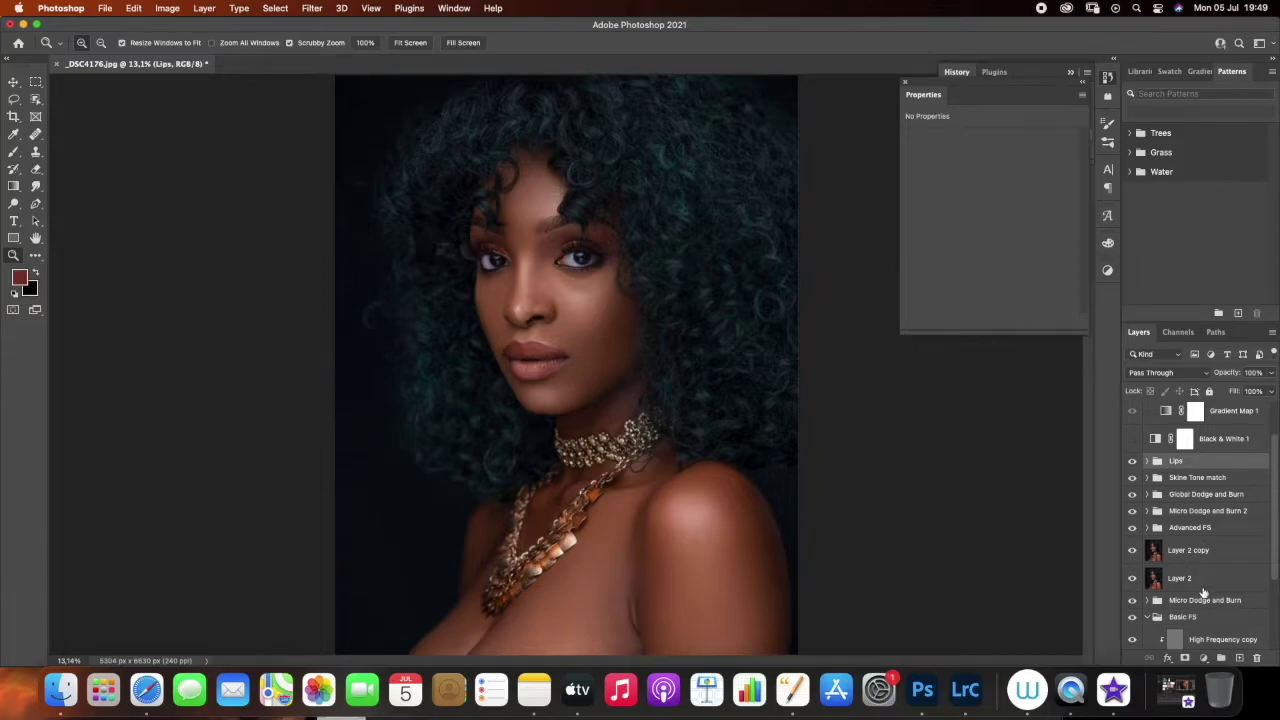
Start a Color Range selection with Sampled Colors by sampling the dark teal hair
{"action": "left_click", "coordinate": [1204, 659]}
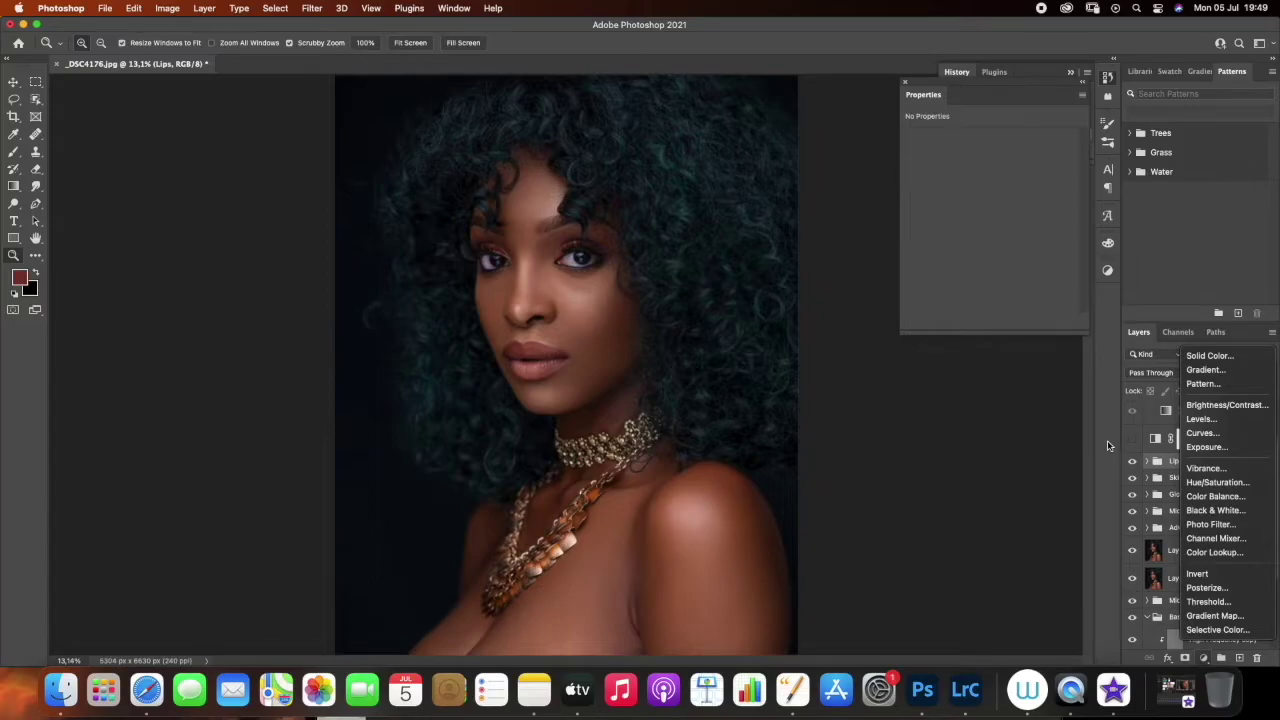
{"action": "left_click", "coordinate": [312, 8]}
{"action": "left_click", "coordinate": [312, 8]}
{"action": "mouse_move", "coordinate": [275, 8]}
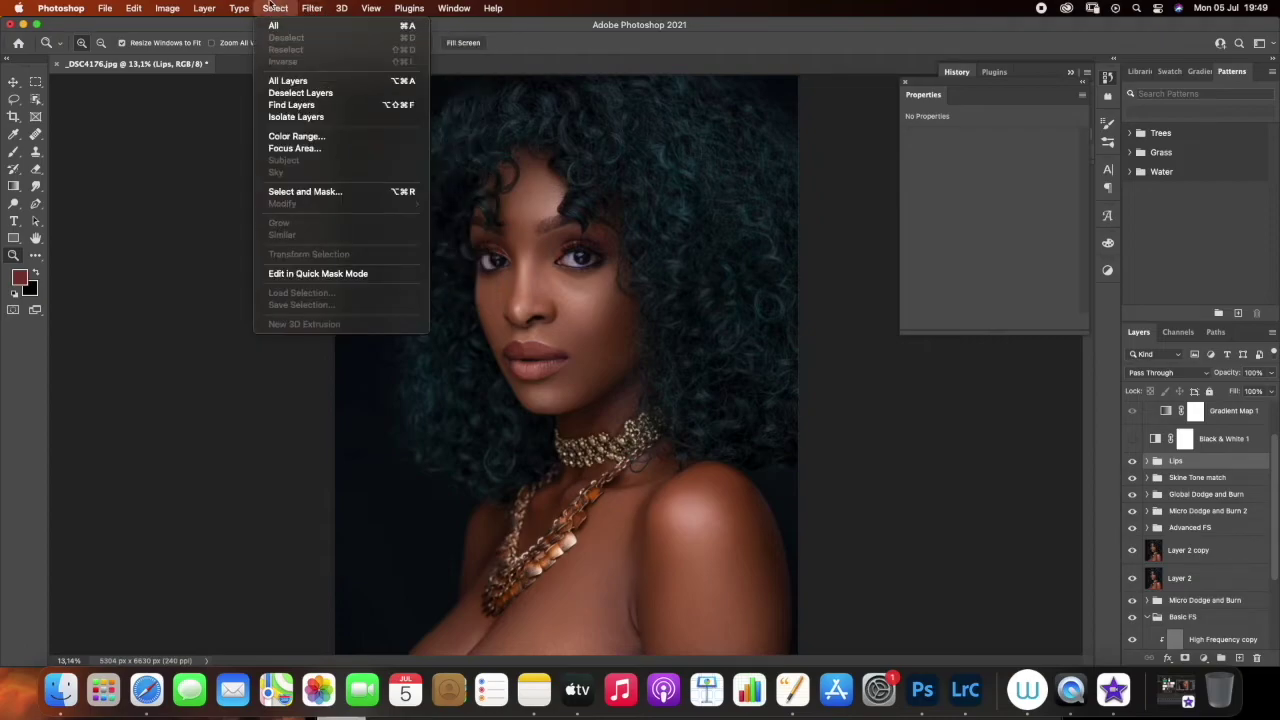
{"action": "left_click", "coordinate": [295, 136]}
{"action": "left_click", "coordinate": [645, 265]}
{"action": "left_click", "coordinate": [646, 268]}
{"action": "left_click", "coordinate": [646, 266]}
{"action": "left_click", "coordinate": [647, 266]}
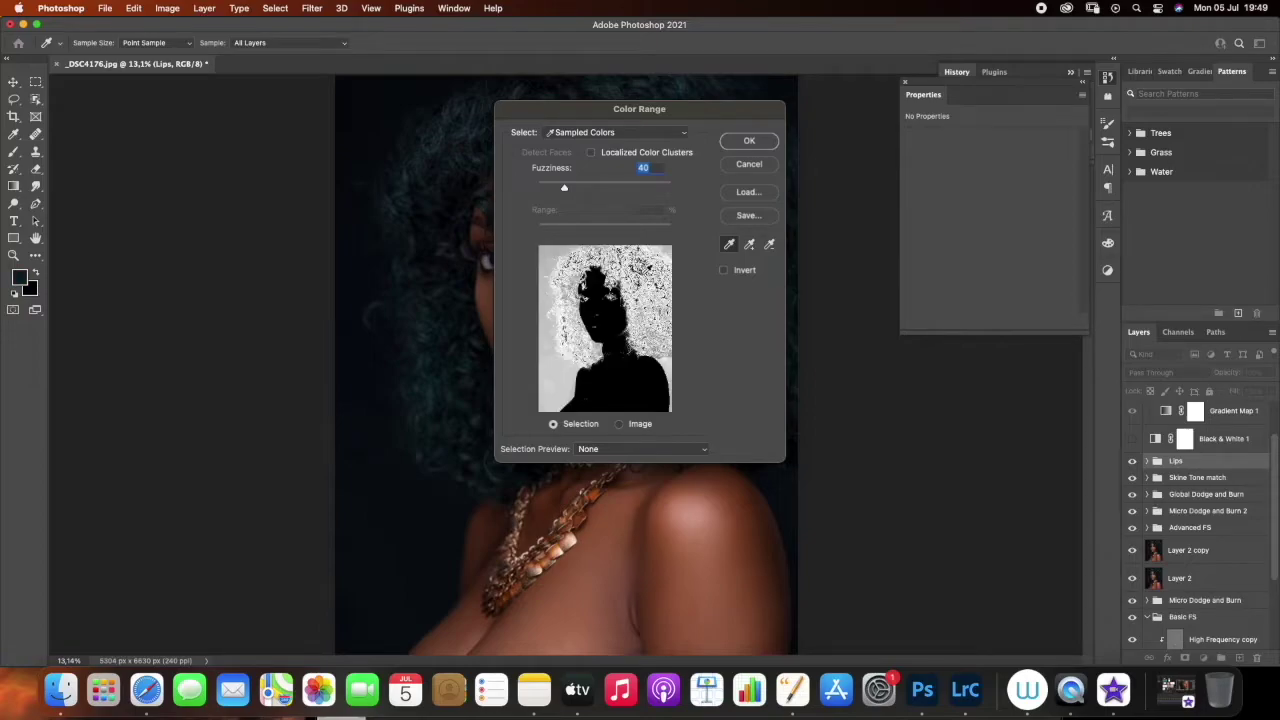
Add more hair tones from the crown, sides and hairline to the Color Range sample
{"action": "left_click", "coordinate": [749, 244]}
{"action": "left_click", "coordinate": [650, 270]}
{"action": "left_click", "coordinate": [646, 268]}
{"action": "left_click", "coordinate": [647, 266]}
{"action": "left_click", "coordinate": [645, 268]}
{"action": "left_click", "coordinate": [642, 271]}
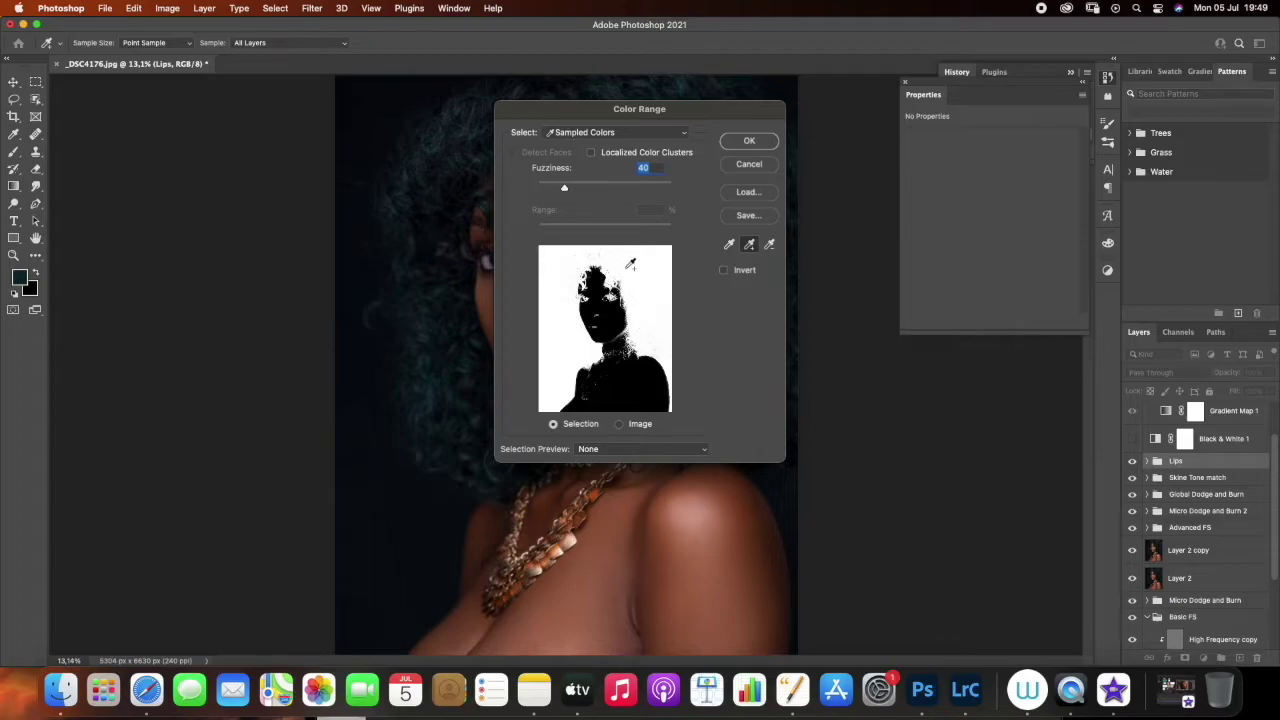
{"action": "left_click_drag", "start_coordinate": [638, 276], "coordinate": [638, 298]}
{"action": "left_click_drag", "start_coordinate": [622, 260], "coordinate": [627, 276]}
{"action": "left_click", "coordinate": [585, 268]}
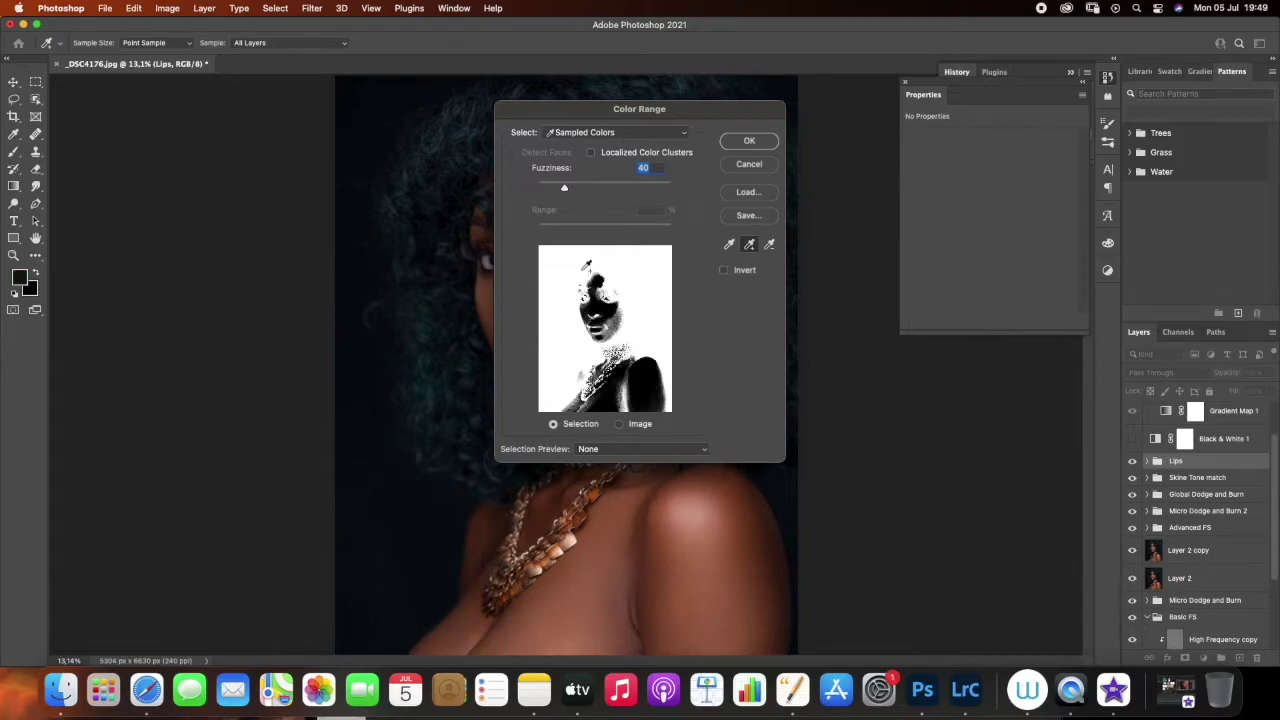
Subtract the skin tones of the face and neck from the Color Range sample
{"action": "left_click", "coordinate": [767, 247]}
{"action": "left_click", "coordinate": [607, 320]}
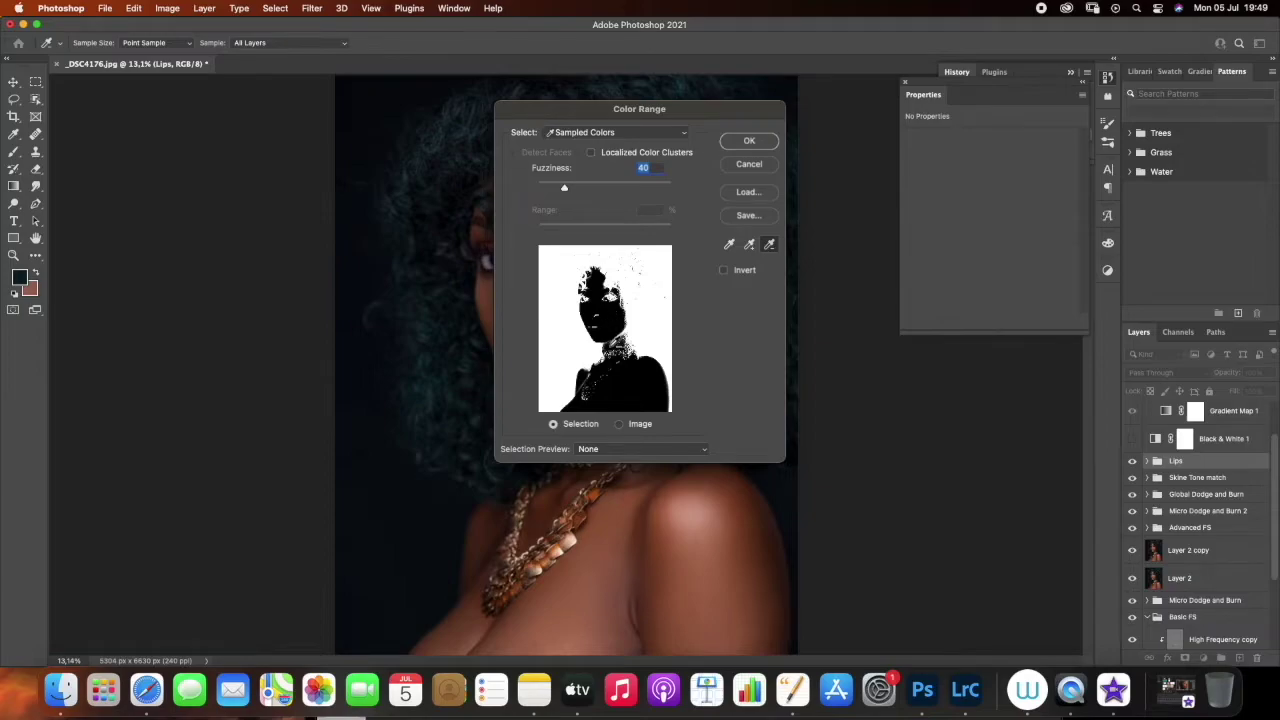
{"action": "left_click", "coordinate": [611, 318]}
{"action": "left_click", "coordinate": [615, 370]}
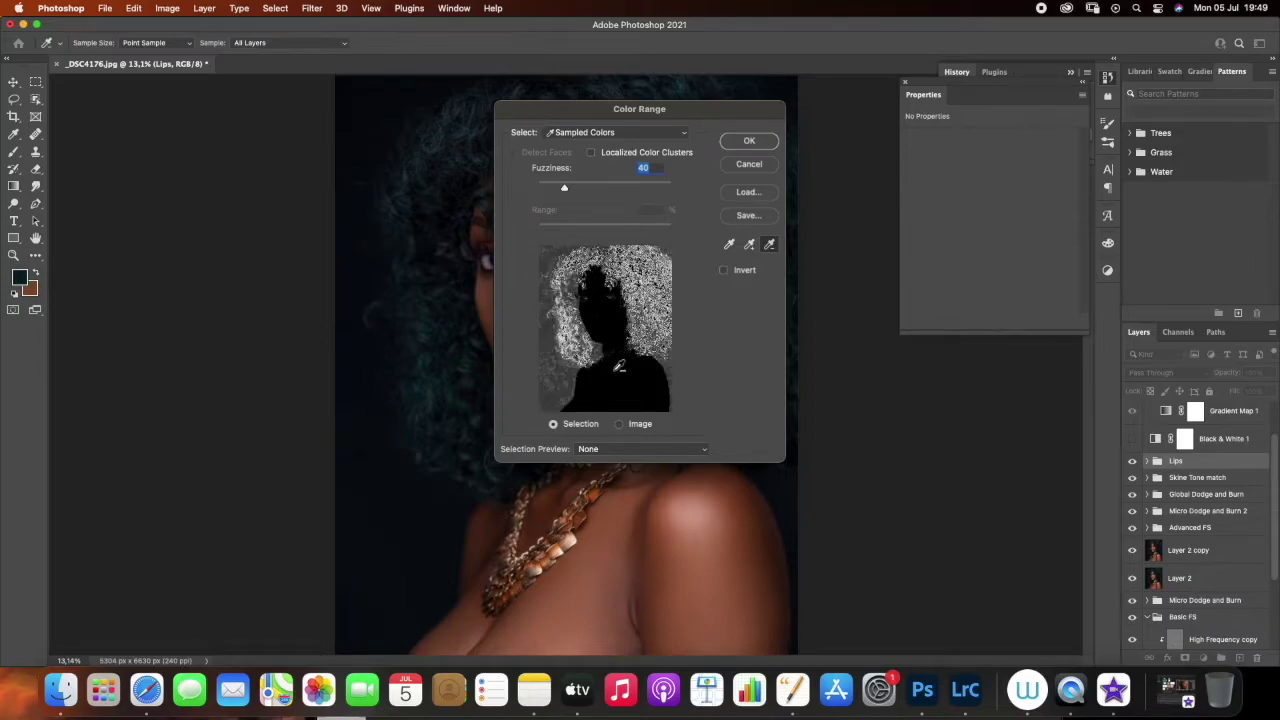
Add hair tones from both sides of the head to the Color Range sample and create the selection at Fuzziness 40
{"action": "left_click", "coordinate": [749, 245]}
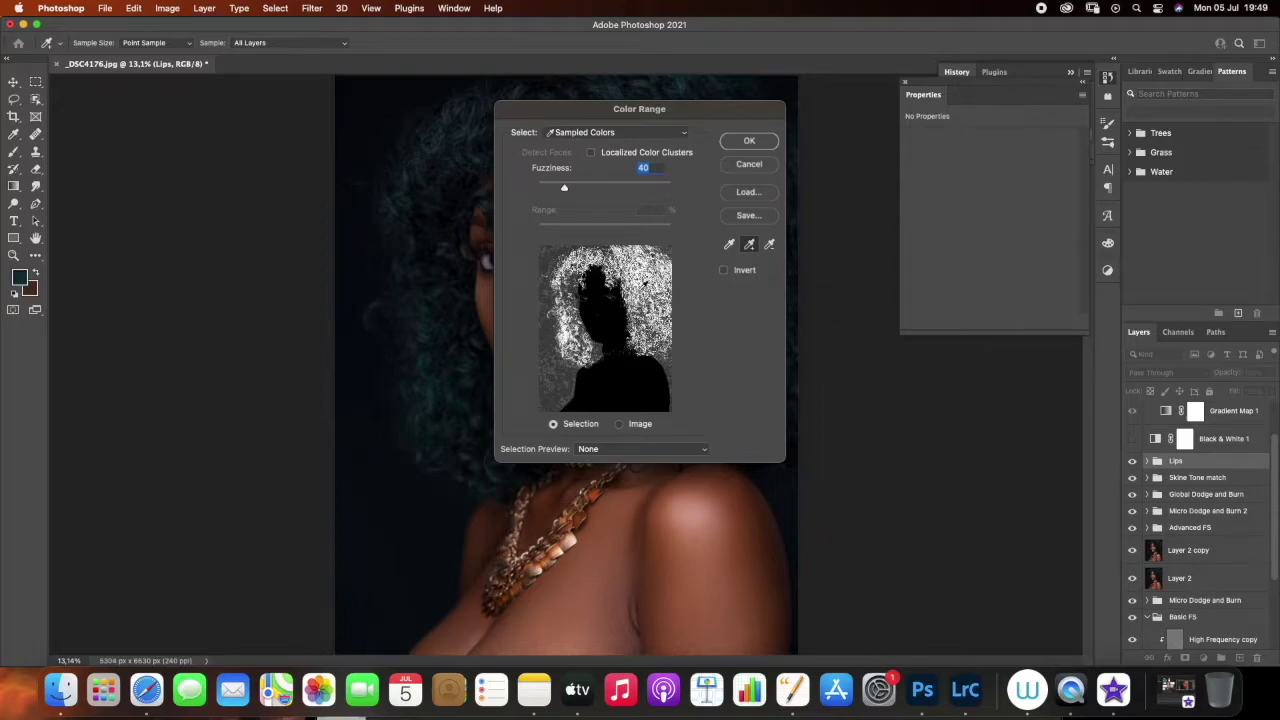
{"action": "left_click", "coordinate": [640, 286]}
{"action": "left_click", "coordinate": [576, 263]}
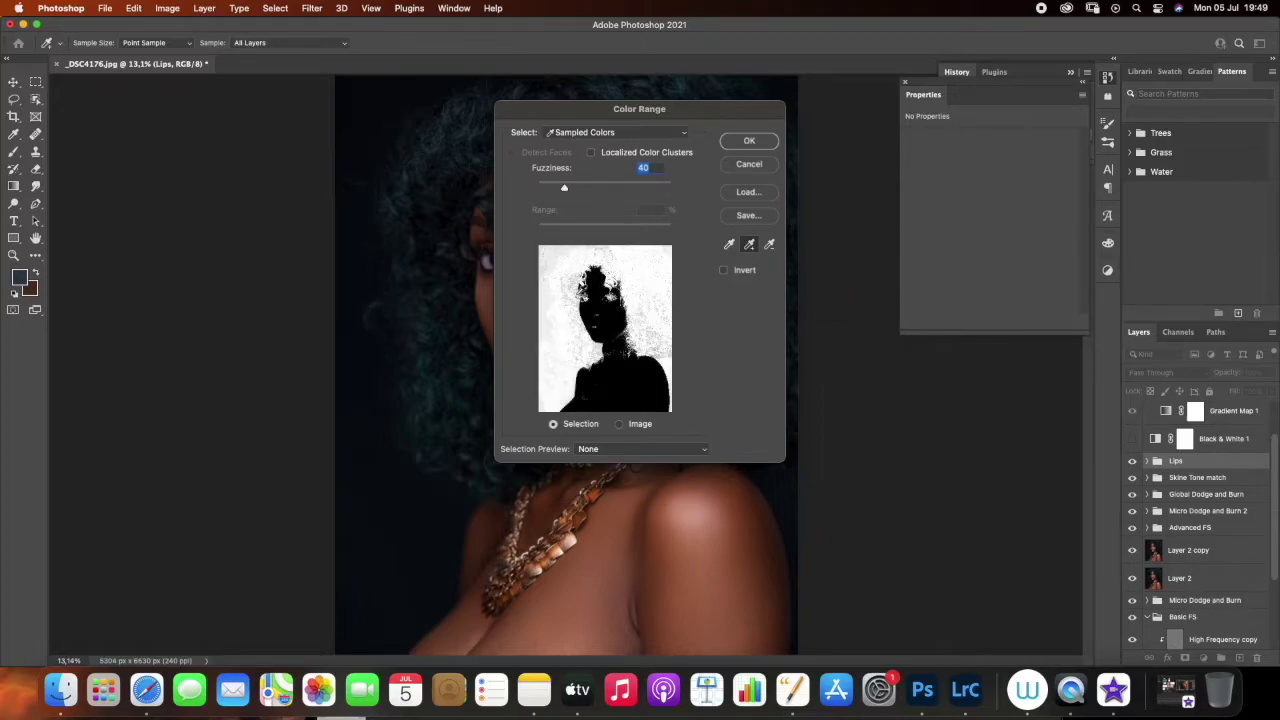
{"action": "left_click", "coordinate": [646, 341]}
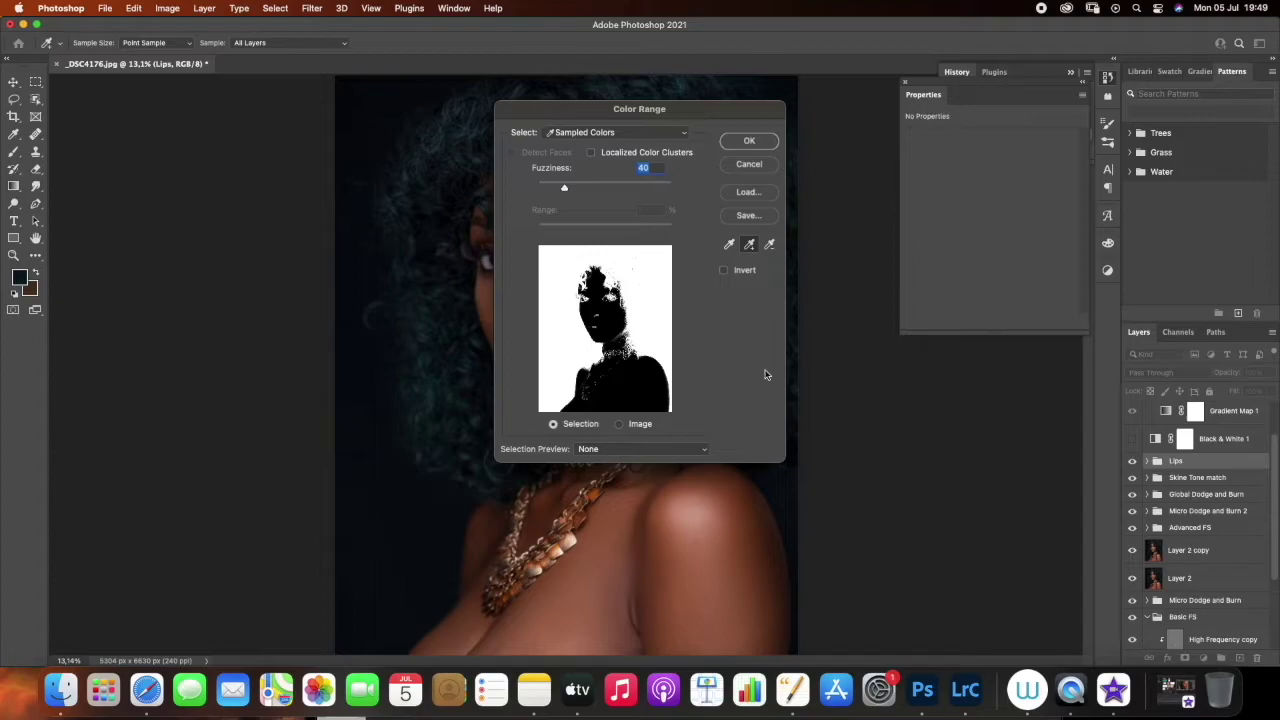
{"action": "key", "text": "Return"}
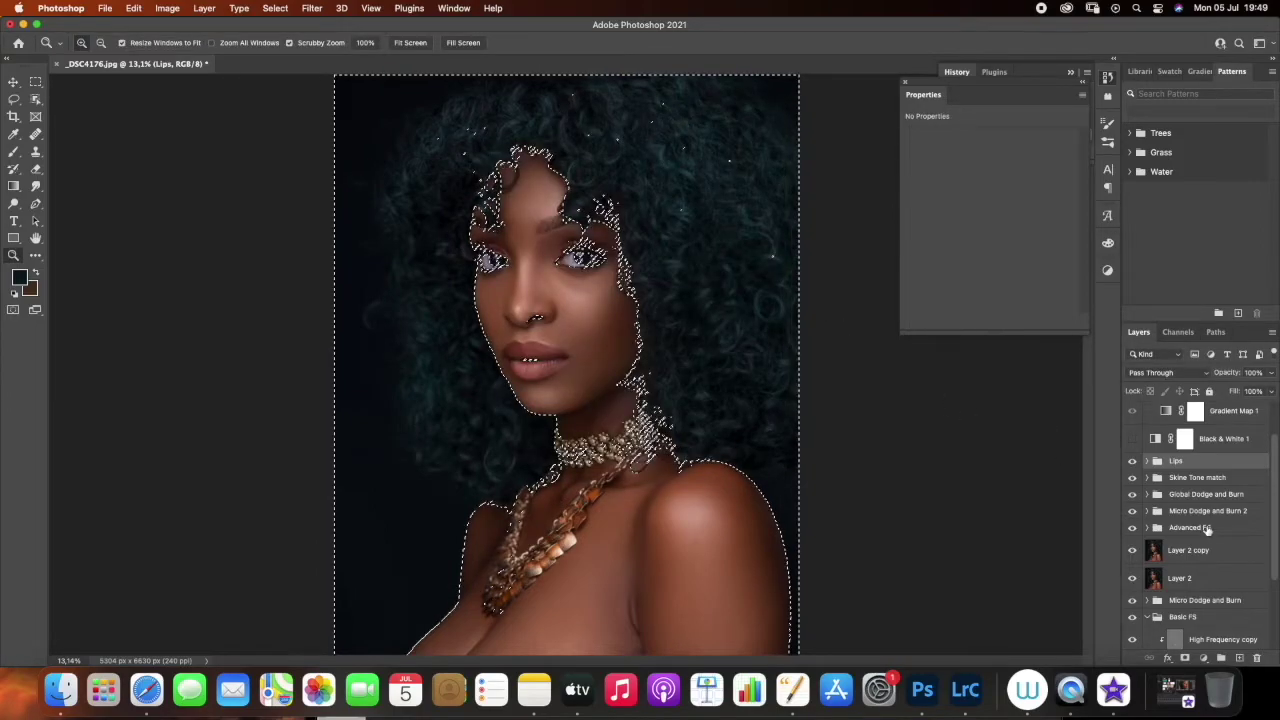
Add a Hue/Saturation adjustment layer masked by the hair selection and show its mask in the canvas
{"action": "left_click", "coordinate": [1204, 659]}
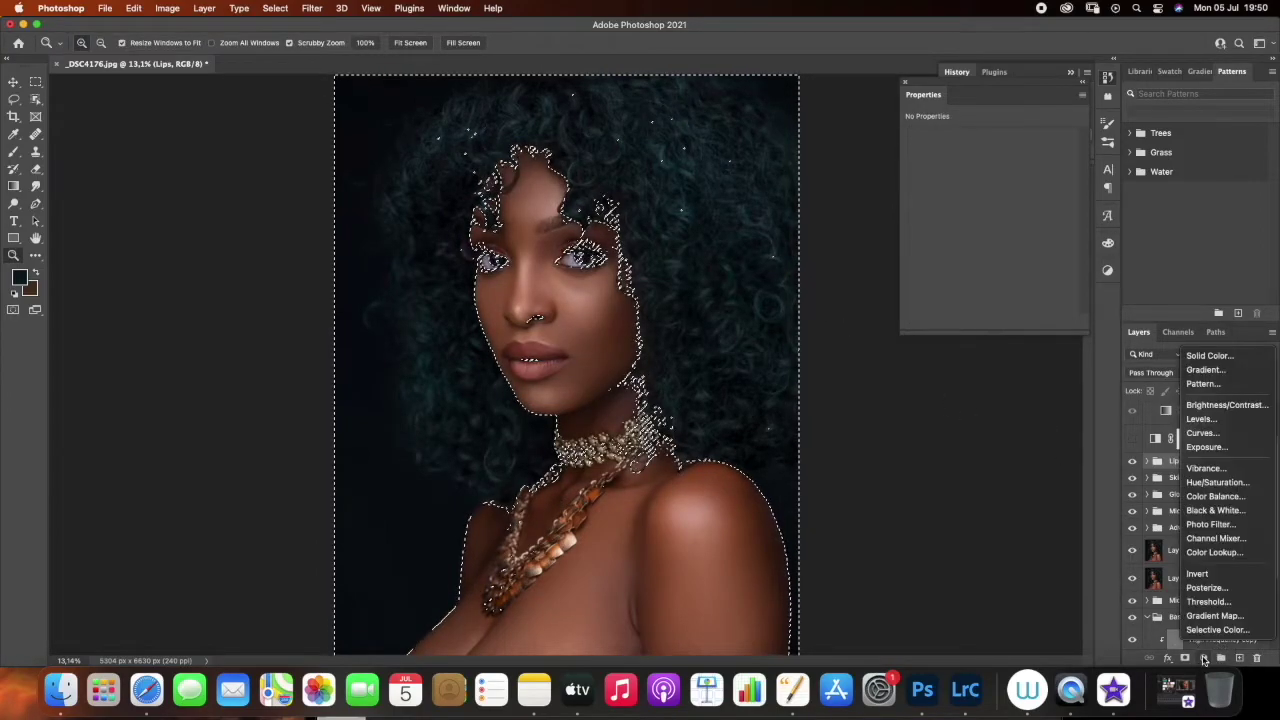
{"action": "left_click", "coordinate": [1214, 483]}
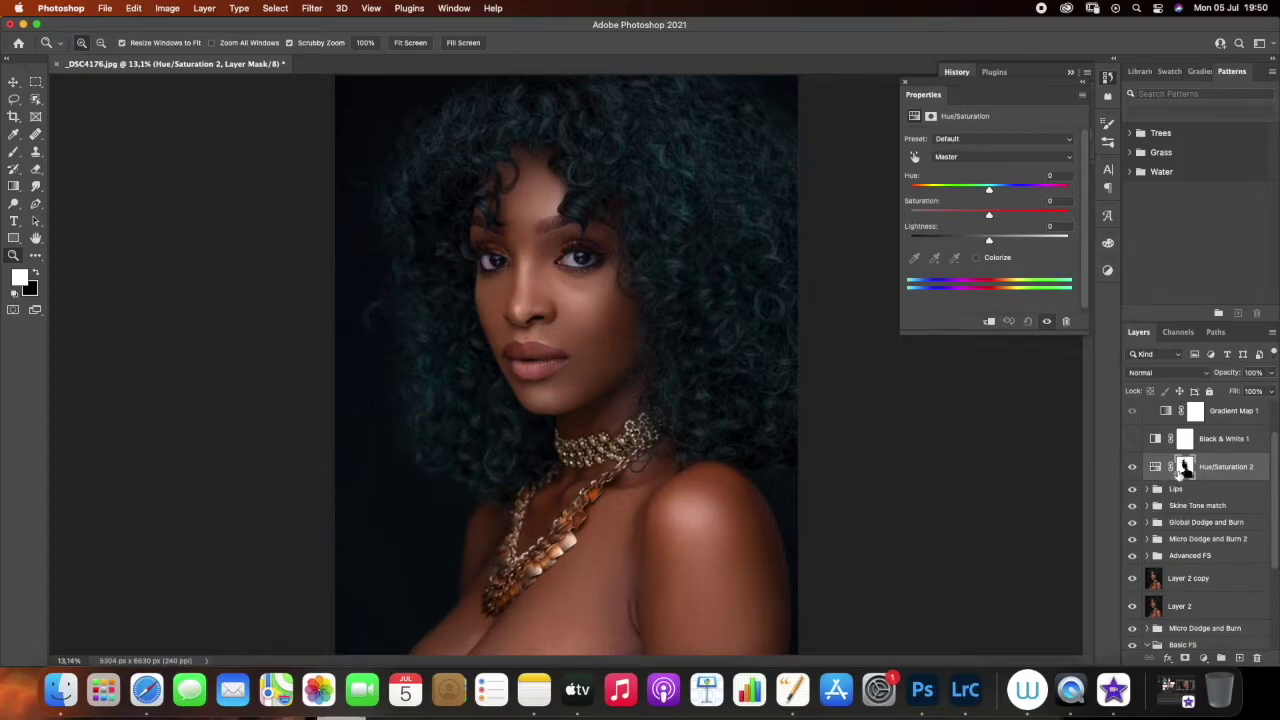
{"action": "left_click", "coordinate": [1185, 467], "text": "alt"}
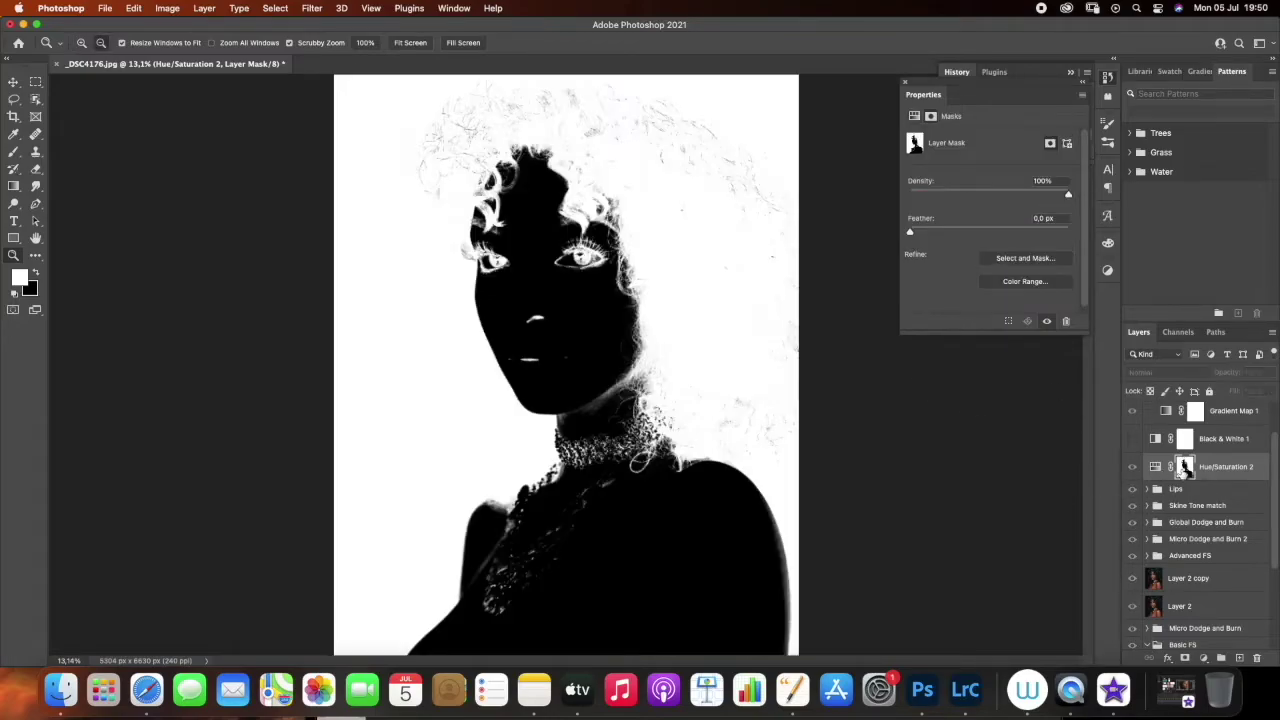
Paint the necklace, chest and shoulder black on the Hue/Saturation 2 mask with a Brush at size 500 and 100% flow
{"action": "left_click", "coordinate": [13, 151]}
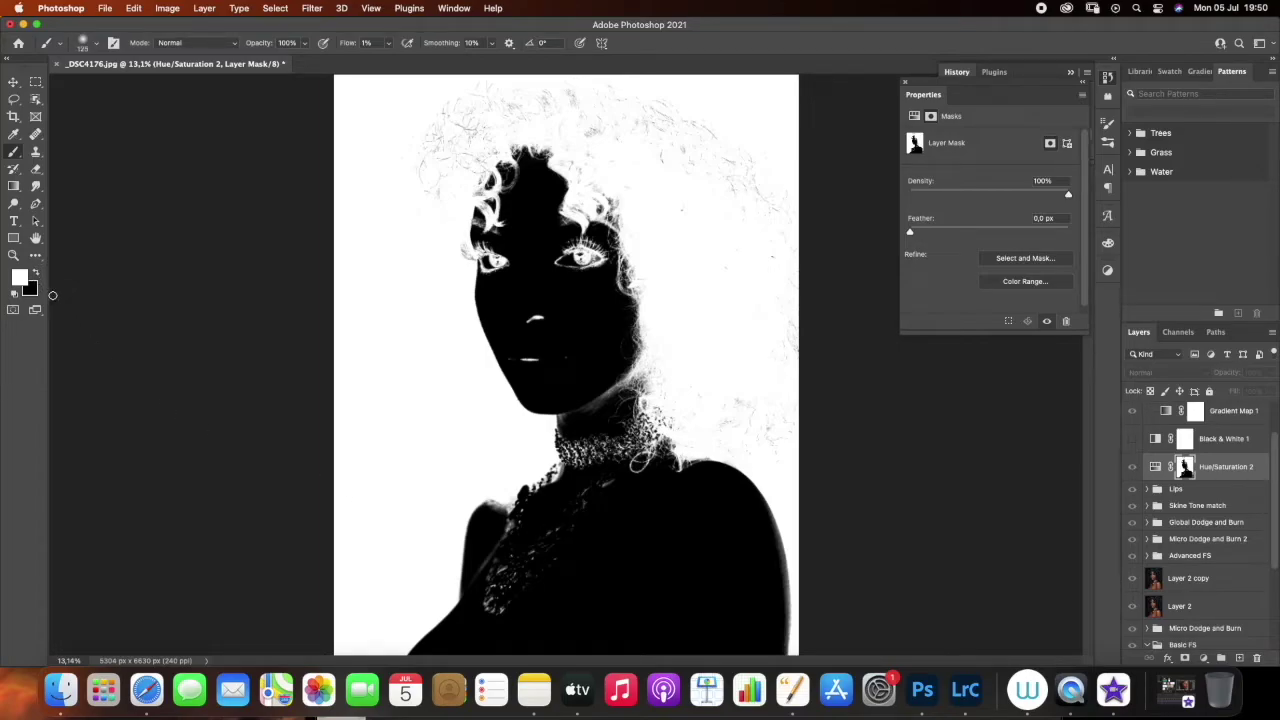
{"action": "key", "text": "bracketright"}
{"action": "key", "text": "bracketright"}
{"action": "key", "text": "bracketright"}
{"action": "left_click_drag", "start_coordinate": [555, 561], "coordinate": [506, 586]}
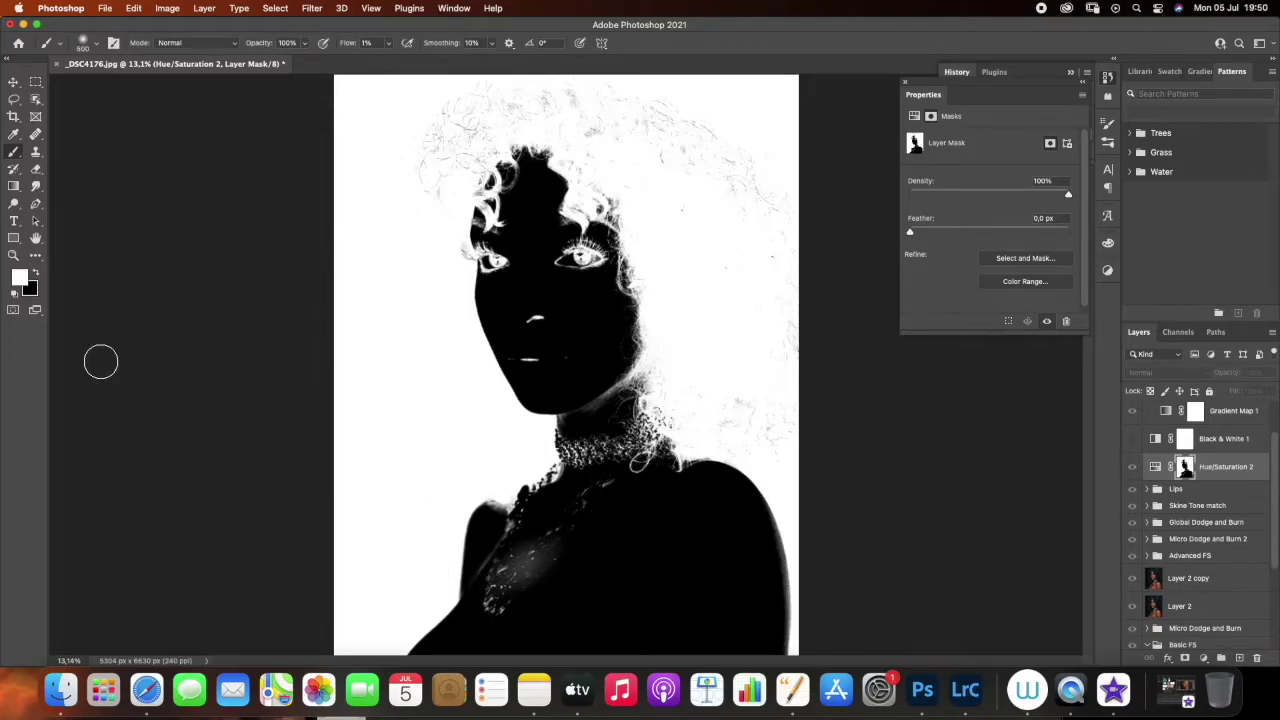
{"action": "left_click", "coordinate": [35, 272]}
{"action": "left_click", "coordinate": [389, 43]}
{"action": "left_click_drag", "start_coordinate": [388, 58], "coordinate": [460, 62]}
{"action": "mouse_move", "coordinate": [520, 592]}
{"action": "left_mouse_down"}
{"action": "mouse_move", "coordinate": [580, 530]}
{"action": "mouse_move", "coordinate": [567, 544]}
{"action": "mouse_move", "coordinate": [599, 490]}
{"action": "mouse_move", "coordinate": [576, 512]}
{"action": "mouse_move", "coordinate": [577, 449]}
{"action": "left_mouse_up"}
{"action": "mouse_move", "coordinate": [514, 552]}
{"action": "left_mouse_down"}
{"action": "mouse_move", "coordinate": [506, 534]}
{"action": "mouse_move", "coordinate": [494, 543]}
{"action": "left_mouse_up"}
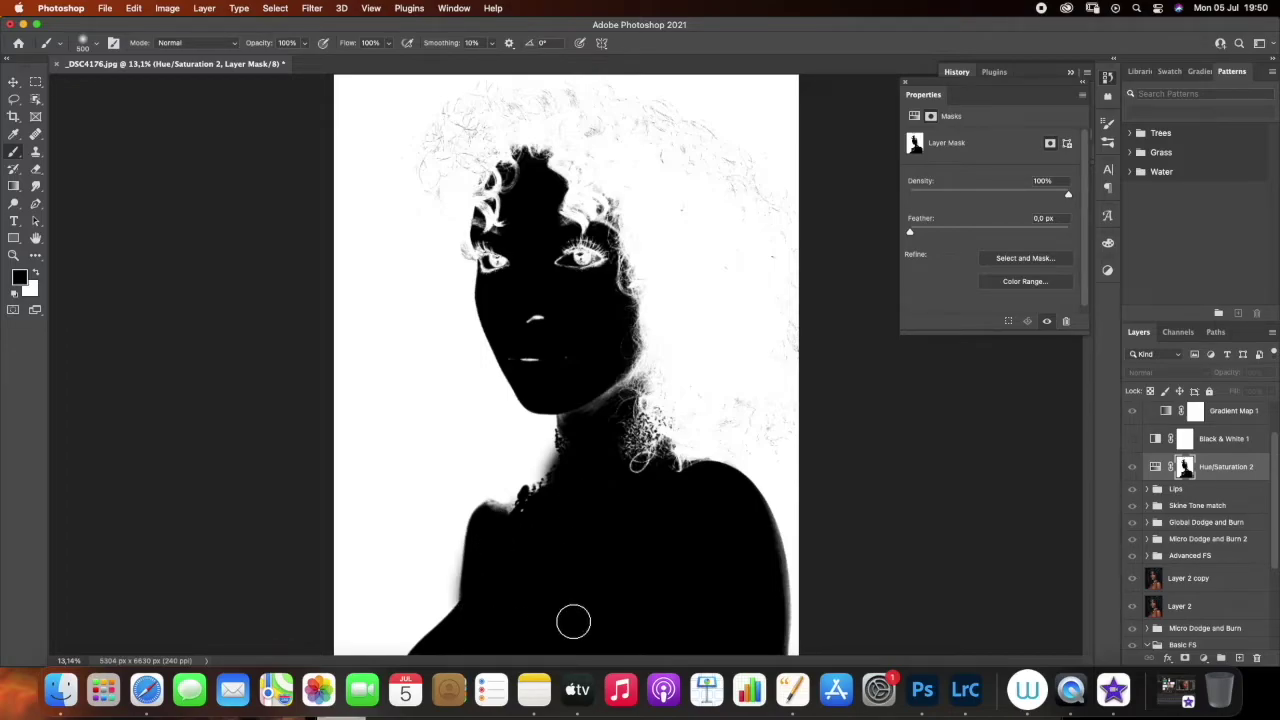
{"action": "mouse_move", "coordinate": [757, 551]}
{"action": "left_mouse_down"}
{"action": "mouse_move", "coordinate": [767, 597]}
{"action": "mouse_move", "coordinate": [763, 534]}
{"action": "mouse_move", "coordinate": [777, 651]}
{"action": "left_mouse_up"}
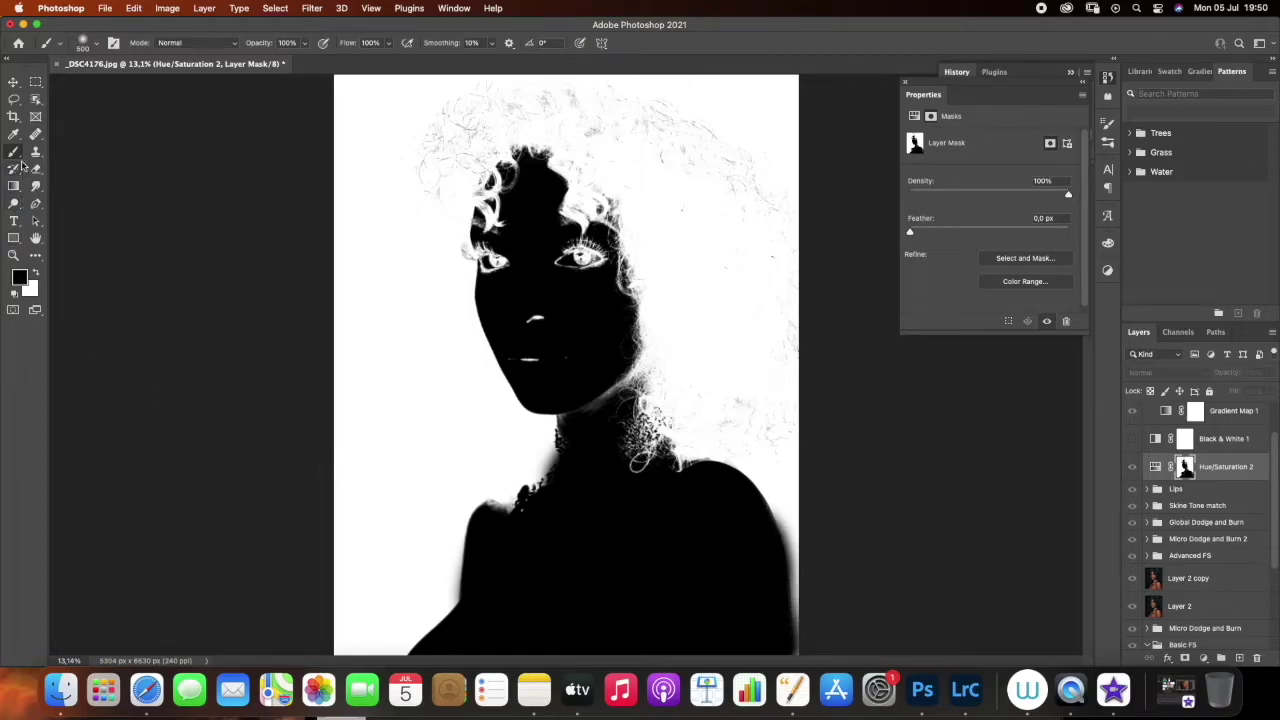
Paint white on the mask along the shoulder's outer edge with a Brush at size 300
{"action": "left_click", "coordinate": [35, 272]}
{"action": "key", "text": "bracketleft"}
{"action": "key", "text": "bracketleft"}
{"action": "mouse_move", "coordinate": [789, 514]}
{"action": "left_mouse_down"}
{"action": "mouse_move", "coordinate": [802, 556]}
{"action": "mouse_move", "coordinate": [790, 511]}
{"action": "mouse_move", "coordinate": [811, 648]}
{"action": "mouse_move", "coordinate": [800, 546]}
{"action": "mouse_move", "coordinate": [813, 627]}
{"action": "left_mouse_up"}
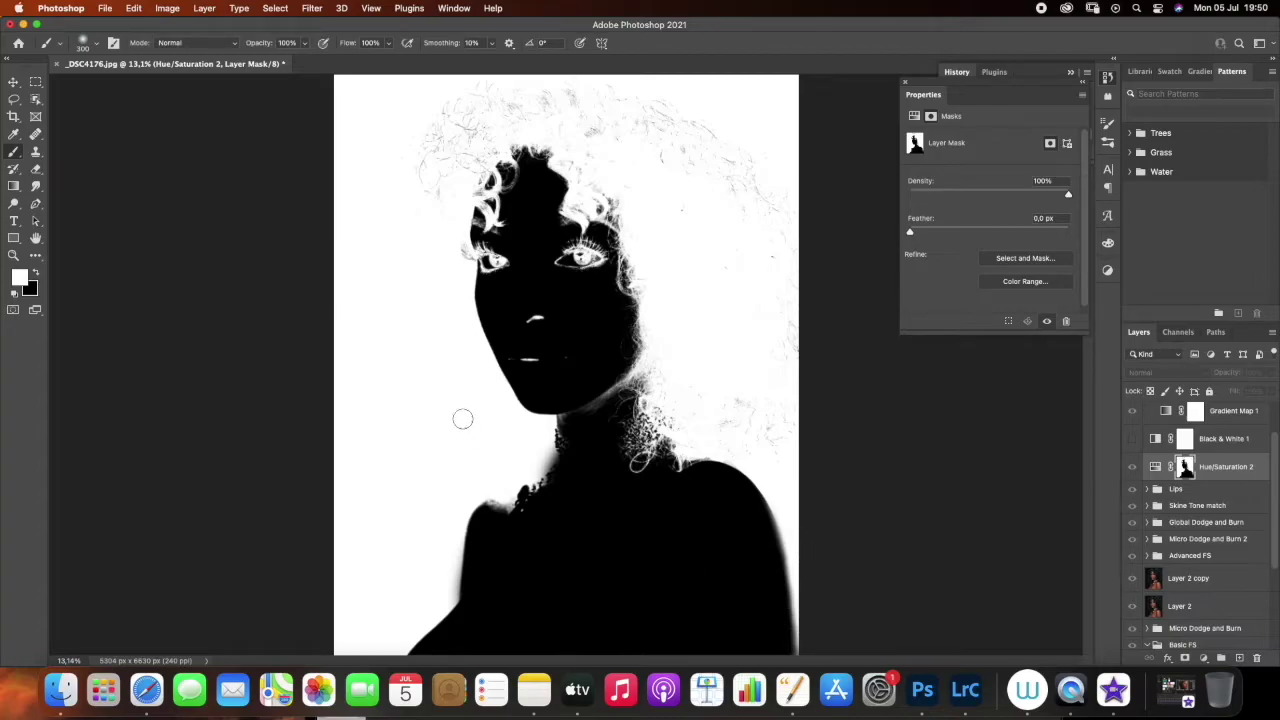
Paint the lower background beside the arm black on the mask with a Brush at size 1300
{"action": "key", "text": "bracketright"}
{"action": "key", "text": "bracketright"}
{"action": "key", "text": "bracketright"}
{"action": "key", "text": "bracketright"}
{"action": "key", "text": "bracketright"}
{"action": "key", "text": "bracketright"}
{"action": "key", "text": "bracketright"}
{"action": "key", "text": "bracketright"}
{"action": "left_click", "coordinate": [37, 273]}
{"action": "mouse_move", "coordinate": [394, 443]}
{"action": "left_mouse_down"}
{"action": "mouse_move", "coordinate": [367, 478]}
{"action": "mouse_move", "coordinate": [362, 513]}
{"action": "mouse_move", "coordinate": [362, 485]}
{"action": "mouse_move", "coordinate": [401, 469]}
{"action": "mouse_move", "coordinate": [358, 619]}
{"action": "mouse_move", "coordinate": [379, 503]}
{"action": "mouse_move", "coordinate": [343, 517]}
{"action": "mouse_move", "coordinate": [325, 459]}
{"action": "mouse_move", "coordinate": [332, 449]}
{"action": "mouse_move", "coordinate": [373, 508]}
{"action": "mouse_move", "coordinate": [383, 575]}
{"action": "mouse_move", "coordinate": [369, 643]}
{"action": "mouse_move", "coordinate": [335, 635]}
{"action": "mouse_move", "coordinate": [408, 568]}
{"action": "left_mouse_up"}
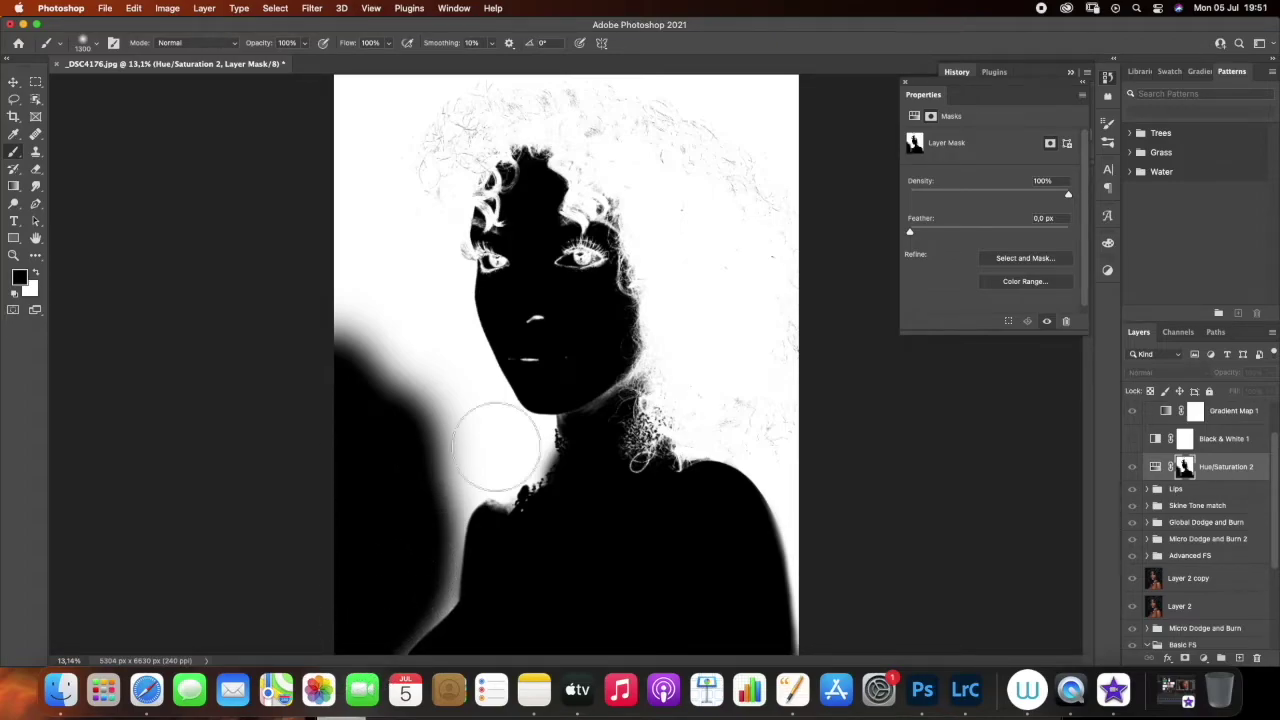
Return to the portrait view and mask out the background around the hair's outline with a black Brush at varying sizes
{"action": "left_click", "coordinate": [1195, 474], "text": "alt"}
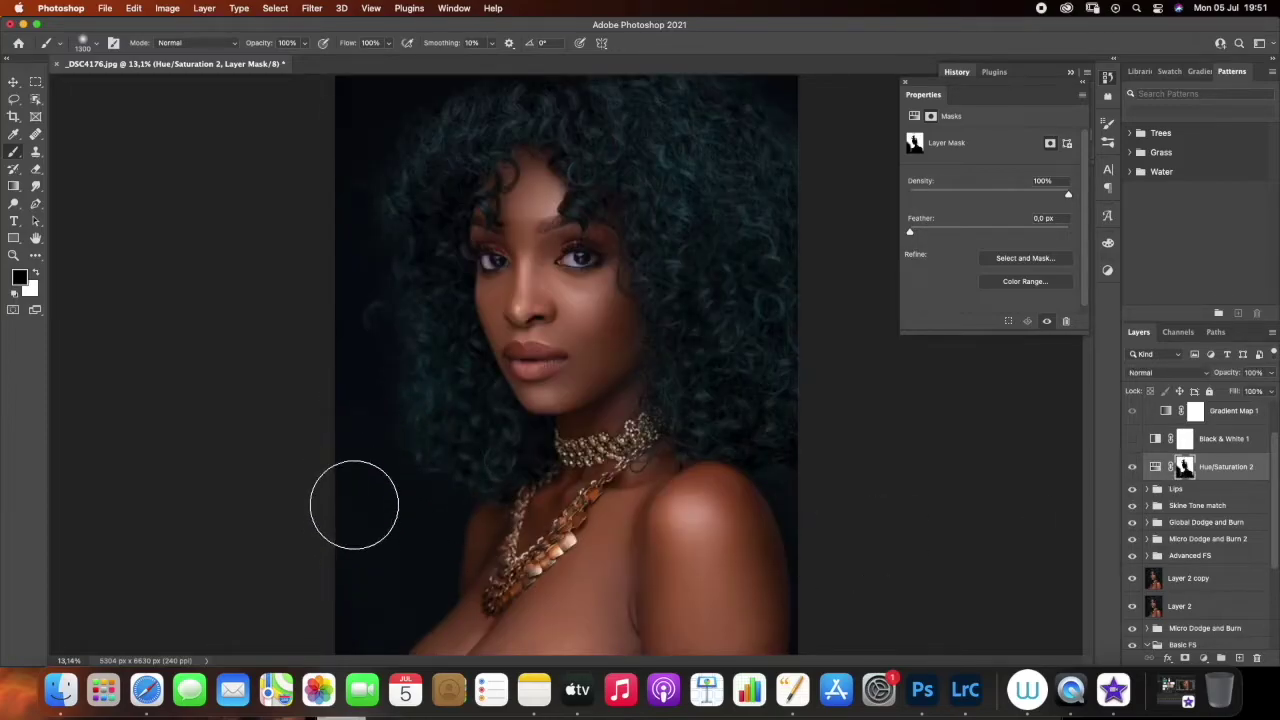
{"action": "key", "text": "bracketleft"}
{"action": "key", "text": "bracketleft"}
{"action": "key", "text": "bracketleft"}
{"action": "key", "text": "bracketleft"}
{"action": "key", "text": "bracketleft"}
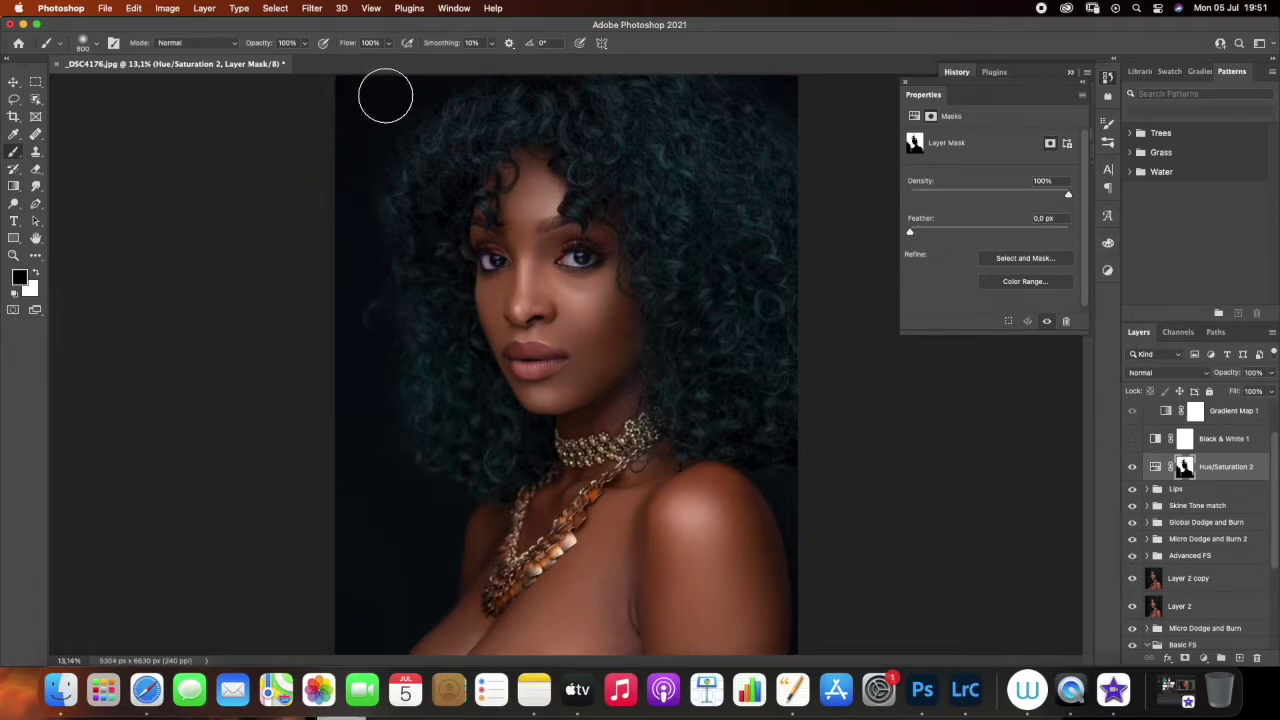
{"action": "key", "text": "bracketleft"}
{"action": "key", "text": "bracketleft"}
{"action": "key", "text": "bracketleft"}
{"action": "key", "text": "bracketleft"}
{"action": "key", "text": "bracketright"}
{"action": "key", "text": "bracketleft"}
{"action": "key", "text": "bracketleft"}
{"action": "key", "text": "bracketleft"}
{"action": "key", "text": "bracketleft"}
{"action": "key", "text": "bracketleft"}
{"action": "key", "text": "bracketright"}
{"action": "key", "text": "bracketright"}
{"action": "key", "text": "bracketright"}
{"action": "key", "text": "bracketright"}
{"action": "key", "text": "bracketright"}
{"action": "key", "text": "bracketright"}
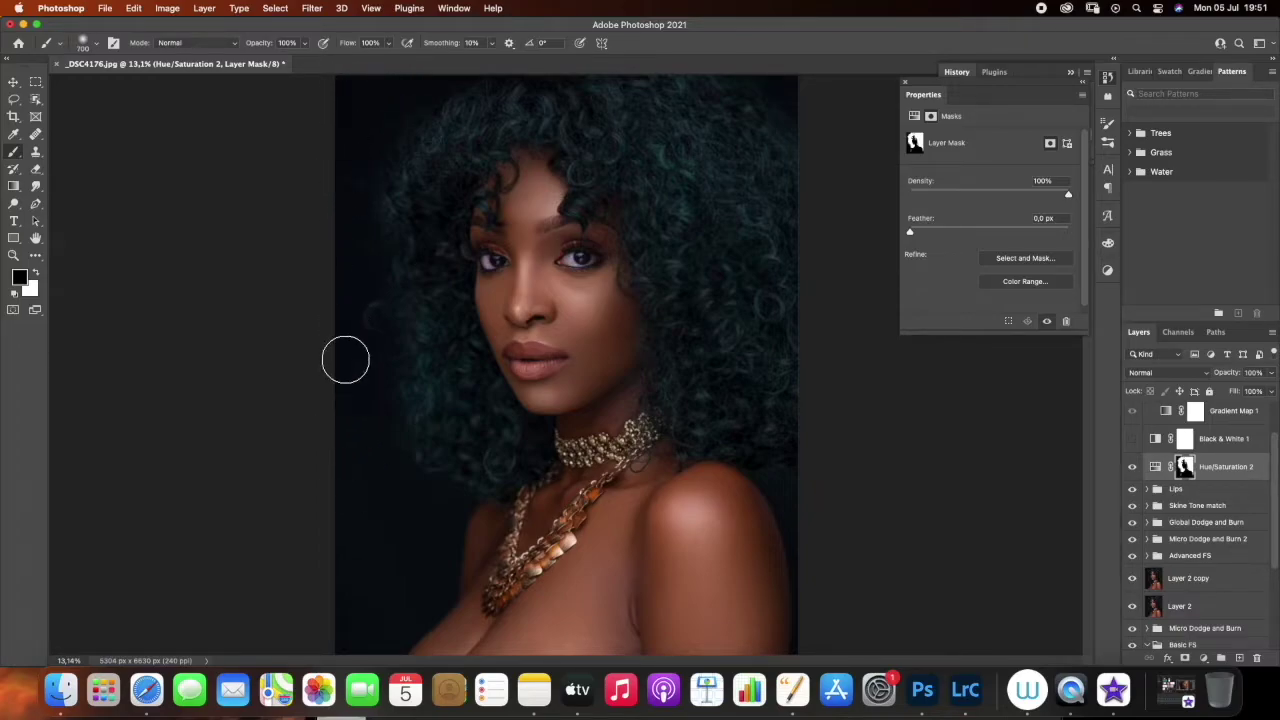
Mask out the lips, chin and neck area on Hue/Saturation 2 with a black Brush
{"action": "key", "text": "bracketleft"}
{"action": "key", "text": "bracketleft"}
{"action": "key", "text": "bracketleft"}
{"action": "key", "text": "bracketleft"}
{"action": "key", "text": "bracketleft"}
{"action": "key", "text": "bracketleft"}
{"action": "key", "text": "bracketright"}
{"action": "key", "text": "bracketright"}
{"action": "key", "text": "bracketright"}
{"action": "key", "text": "bracketright"}
{"action": "key", "text": "bracketright"}
{"action": "key", "text": "bracketright"}
{"action": "key", "text": "bracketright"}
{"action": "key", "text": "bracketright"}
{"action": "key", "text": "bracketright"}
{"action": "mouse_move", "coordinate": [546, 375]}
{"action": "left_mouse_down"}
{"action": "mouse_move", "coordinate": [580, 403]}
{"action": "mouse_move", "coordinate": [607, 459]}
{"action": "left_mouse_up"}
Mask out the brow area and the forehead near the hairline on Hue/Saturation 2 with a smaller black Brush
{"action": "key", "text": "bracketleft"}
{"action": "key", "text": "bracketleft"}
{"action": "key", "text": "bracketleft"}
{"action": "key", "text": "bracketleft"}
{"action": "key", "text": "bracketleft"}
{"action": "mouse_move", "coordinate": [545, 226]}
{"action": "left_mouse_down"}
{"action": "mouse_move", "coordinate": [599, 243]}
{"action": "mouse_move", "coordinate": [606, 229]}
{"action": "mouse_move", "coordinate": [589, 228]}
{"action": "mouse_move", "coordinate": [609, 254]}
{"action": "mouse_move", "coordinate": [595, 231]}
{"action": "mouse_move", "coordinate": [569, 237]}
{"action": "left_mouse_up"}
{"action": "key", "text": "["}
{"action": "left_click_drag", "start_coordinate": [507, 186], "coordinate": [503, 184]}
{"action": "key", "text": "bracketright"}
{"action": "key", "text": "bracketright"}
Set Hue/Saturation 2 to Hue -14, Saturation +13 and Lightness -1, comparing the hair with the layer hidden and shown
{"action": "left_click", "coordinate": [1132, 467]}
{"action": "left_click", "coordinate": [1132, 467]}
{"action": "left_click", "coordinate": [1153, 469]}
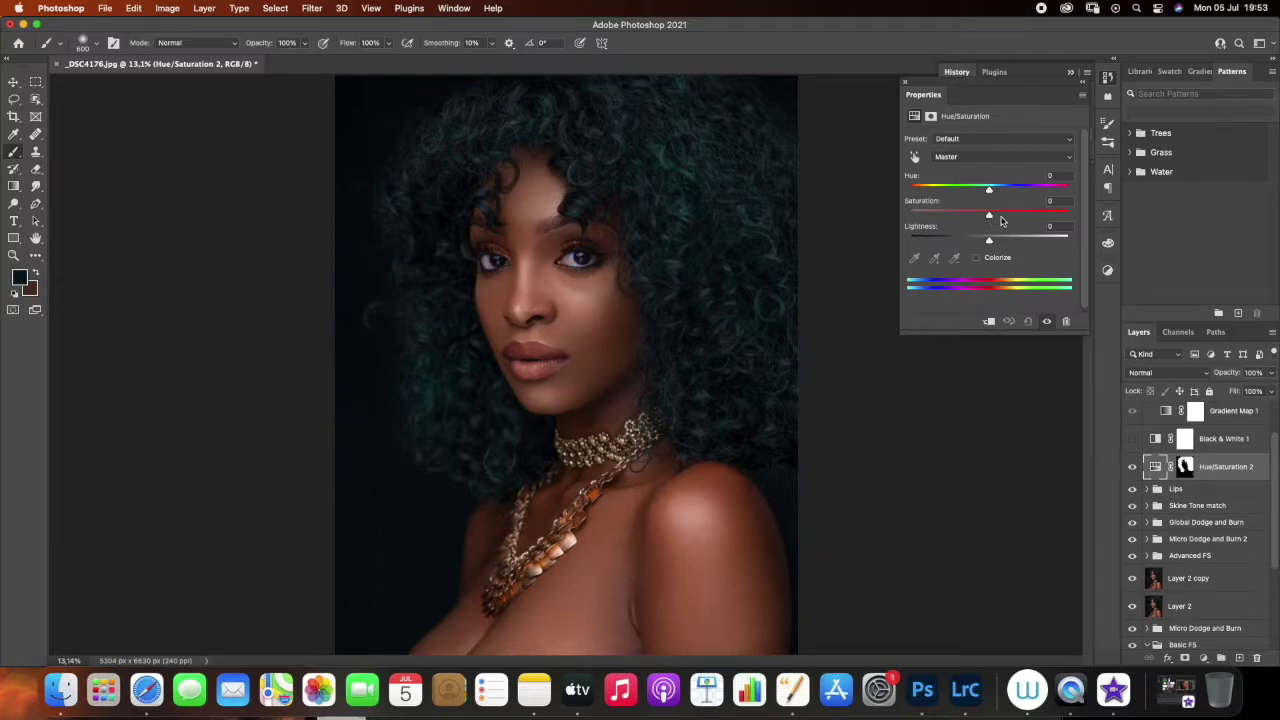
{"action": "mouse_move", "coordinate": [996, 219]}
{"action": "left_mouse_down"}
{"action": "mouse_move", "coordinate": [970, 219]}
{"action": "mouse_move", "coordinate": [1018, 220]}
{"action": "left_mouse_up"}
{"action": "left_click_drag", "start_coordinate": [1044, 220], "coordinate": [1010, 193]}
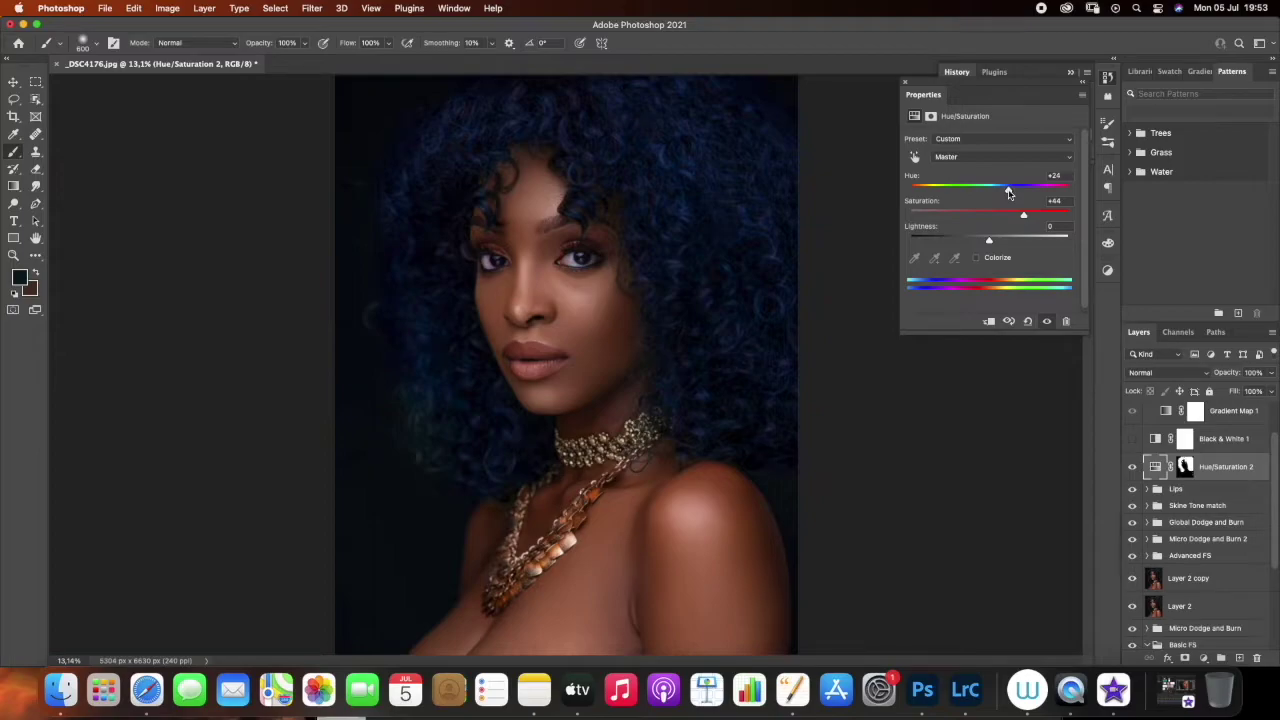
{"action": "left_click_drag", "start_coordinate": [1006, 192], "coordinate": [976, 215]}
{"action": "left_click_drag", "start_coordinate": [962, 189], "coordinate": [992, 237]}
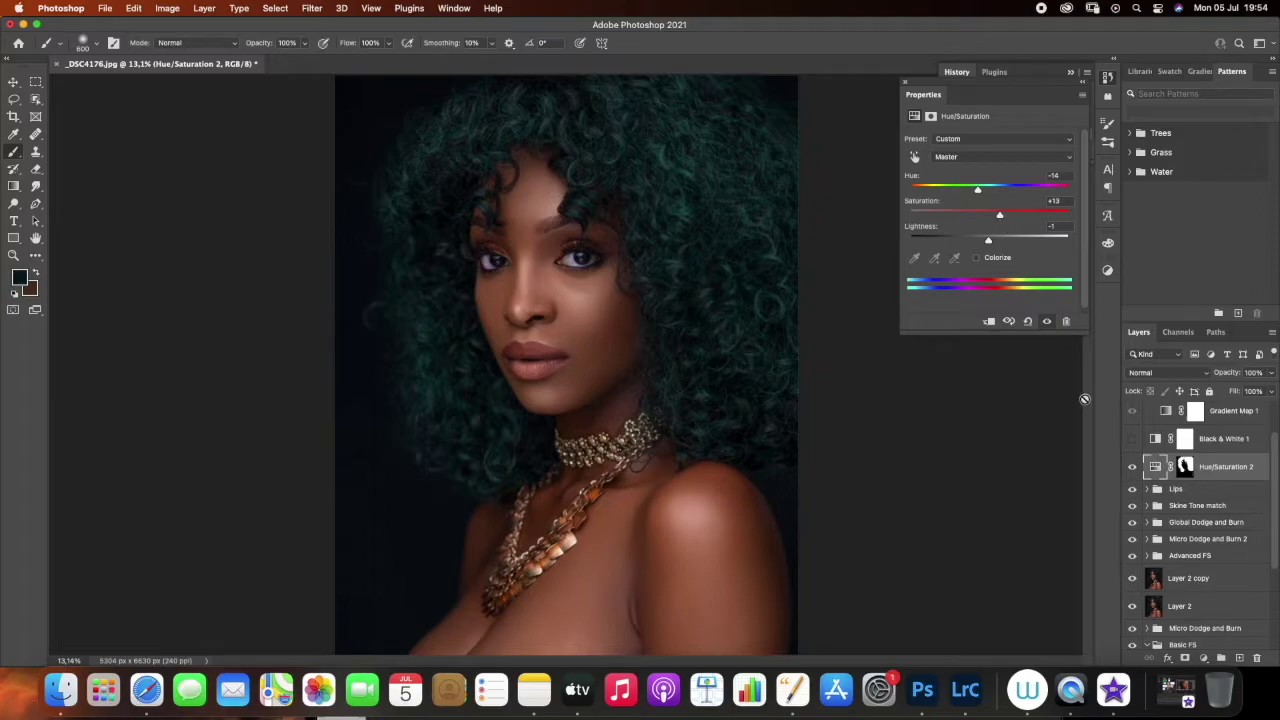
{"action": "left_click", "coordinate": [1133, 467]}
{"action": "left_click", "coordinate": [1133, 467]}
Paint white over the hair on both sides of the face on the Hue/Saturation 2 mask with a Brush at 12% flow
{"action": "left_click", "coordinate": [16, 293]}
{"action": "left_click", "coordinate": [391, 45]}
{"action": "left_click_drag", "start_coordinate": [392, 58], "coordinate": [332, 75]}
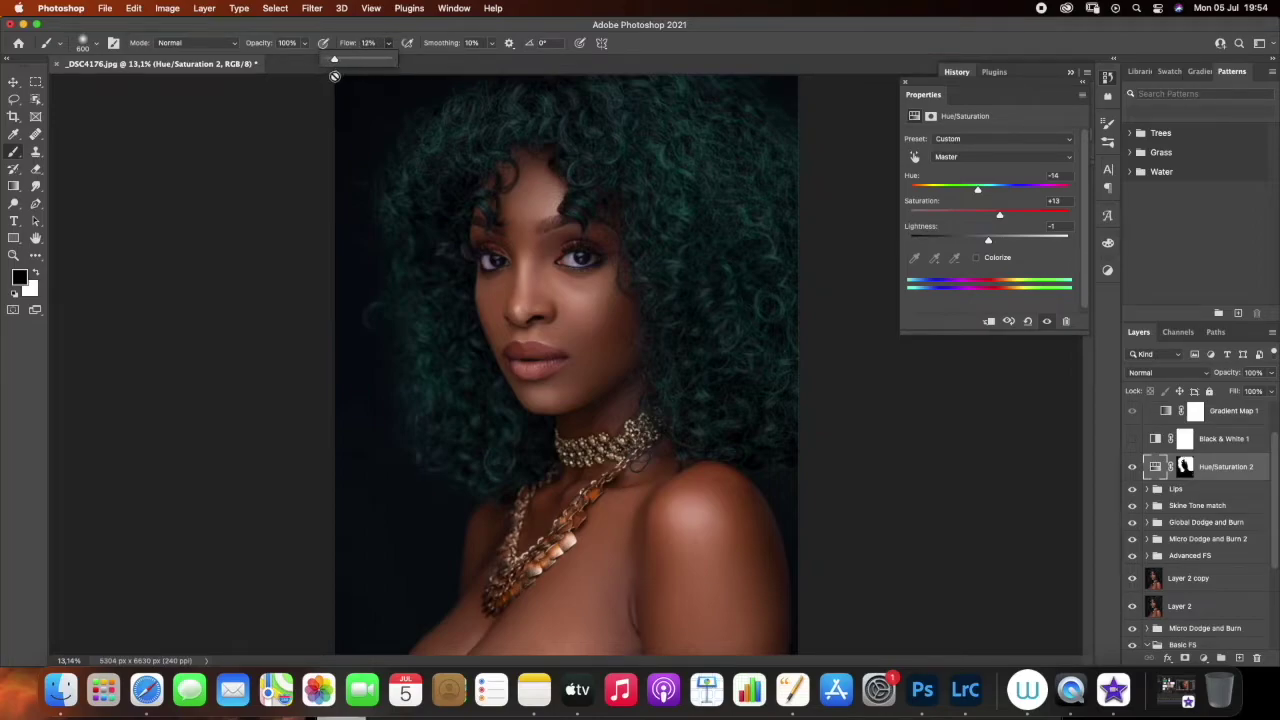
{"action": "left_click", "coordinate": [1186, 467]}
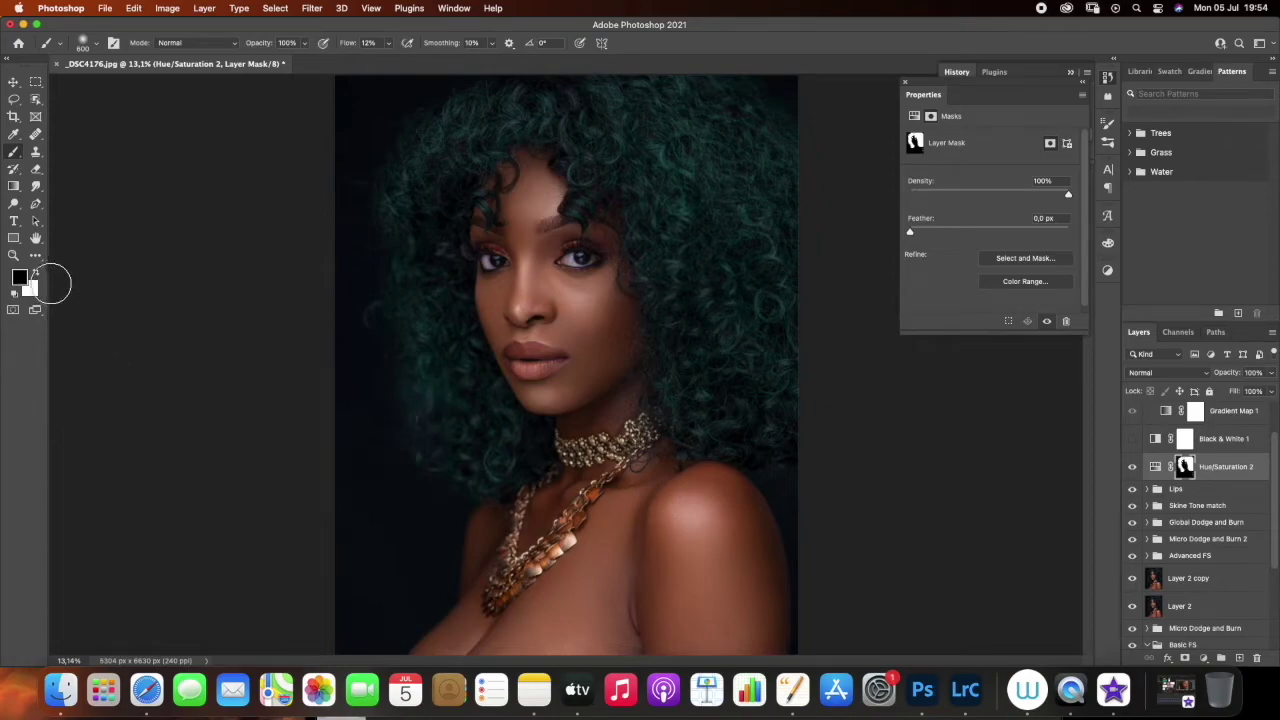
{"action": "left_click", "coordinate": [37, 273]}
{"action": "mouse_move", "coordinate": [442, 411]}
{"action": "left_mouse_down"}
{"action": "mouse_move", "coordinate": [431, 411]}
{"action": "mouse_move", "coordinate": [443, 436]}
{"action": "mouse_move", "coordinate": [516, 434]}
{"action": "mouse_move", "coordinate": [457, 331]}
{"action": "mouse_move", "coordinate": [525, 442]}
{"action": "mouse_move", "coordinate": [500, 460]}
{"action": "mouse_move", "coordinate": [452, 426]}
{"action": "mouse_move", "coordinate": [431, 446]}
{"action": "mouse_move", "coordinate": [489, 457]}
{"action": "mouse_move", "coordinate": [426, 257]}
{"action": "mouse_move", "coordinate": [449, 153]}
{"action": "mouse_move", "coordinate": [399, 157]}
{"action": "mouse_move", "coordinate": [399, 232]}
{"action": "mouse_move", "coordinate": [437, 219]}
{"action": "mouse_move", "coordinate": [453, 283]}
{"action": "left_mouse_up"}
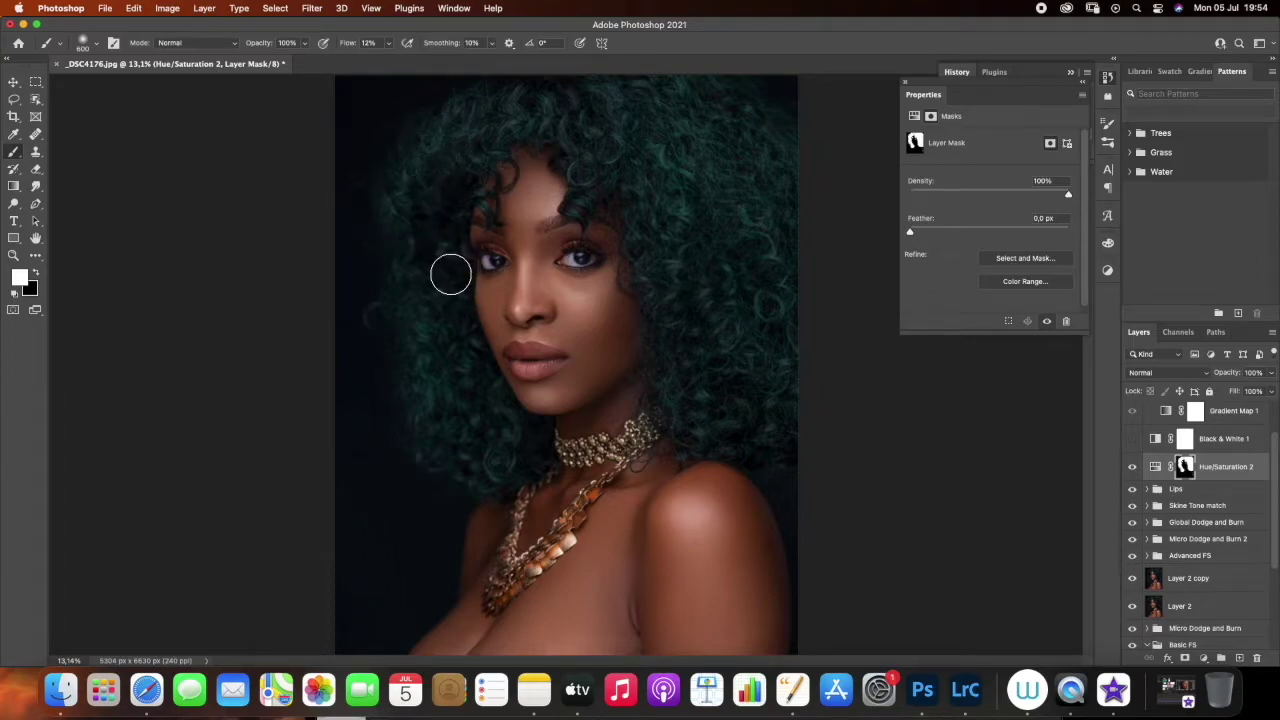
{"action": "mouse_move", "coordinate": [536, 105]}
{"action": "left_mouse_down"}
{"action": "mouse_move", "coordinate": [603, 95]}
{"action": "mouse_move", "coordinate": [637, 168]}
{"action": "mouse_move", "coordinate": [599, 156]}
{"action": "mouse_move", "coordinate": [617, 139]}
{"action": "mouse_move", "coordinate": [593, 148]}
{"action": "mouse_move", "coordinate": [597, 184]}
{"action": "mouse_move", "coordinate": [589, 161]}
{"action": "mouse_move", "coordinate": [620, 166]}
{"action": "mouse_move", "coordinate": [661, 217]}
{"action": "mouse_move", "coordinate": [689, 354]}
{"action": "left_mouse_up"}
{"action": "mouse_move", "coordinate": [700, 349]}
{"action": "left_mouse_down"}
{"action": "mouse_move", "coordinate": [739, 376]}
{"action": "mouse_move", "coordinate": [722, 423]}
{"action": "mouse_move", "coordinate": [759, 419]}
{"action": "mouse_move", "coordinate": [740, 419]}
{"action": "mouse_move", "coordinate": [731, 394]}
{"action": "mouse_move", "coordinate": [755, 360]}
{"action": "mouse_move", "coordinate": [750, 410]}
{"action": "mouse_move", "coordinate": [726, 408]}
{"action": "mouse_move", "coordinate": [761, 391]}
{"action": "mouse_move", "coordinate": [710, 397]}
{"action": "mouse_move", "coordinate": [761, 389]}
{"action": "mouse_move", "coordinate": [706, 417]}
{"action": "mouse_move", "coordinate": [766, 421]}
{"action": "mouse_move", "coordinate": [699, 435]}
{"action": "mouse_move", "coordinate": [785, 442]}
{"action": "mouse_move", "coordinate": [731, 438]}
{"action": "mouse_move", "coordinate": [788, 433]}
{"action": "mouse_move", "coordinate": [772, 349]}
{"action": "mouse_move", "coordinate": [774, 181]}
{"action": "mouse_move", "coordinate": [766, 154]}
{"action": "mouse_move", "coordinate": [714, 106]}
{"action": "mouse_move", "coordinate": [658, 111]}
{"action": "mouse_move", "coordinate": [725, 263]}
{"action": "mouse_move", "coordinate": [680, 234]}
{"action": "mouse_move", "coordinate": [710, 320]}
{"action": "mouse_move", "coordinate": [630, 156]}
{"action": "mouse_move", "coordinate": [562, 103]}
{"action": "mouse_move", "coordinate": [605, 98]}
{"action": "mouse_move", "coordinate": [520, 91]}
{"action": "mouse_move", "coordinate": [539, 87]}
{"action": "mouse_move", "coordinate": [481, 108]}
{"action": "mouse_move", "coordinate": [505, 92]}
{"action": "mouse_move", "coordinate": [621, 97]}
{"action": "mouse_move", "coordinate": [588, 98]}
{"action": "mouse_move", "coordinate": [597, 146]}
{"action": "mouse_move", "coordinate": [528, 99]}
{"action": "mouse_move", "coordinate": [423, 171]}
{"action": "mouse_move", "coordinate": [419, 155]}
{"action": "mouse_move", "coordinate": [435, 236]}
{"action": "left_mouse_up"}
Add a Selective Color adjustment clipped to Hue/Saturation 2 and try increasing the yellow in the Reds
{"action": "left_click", "coordinate": [1204, 659]}
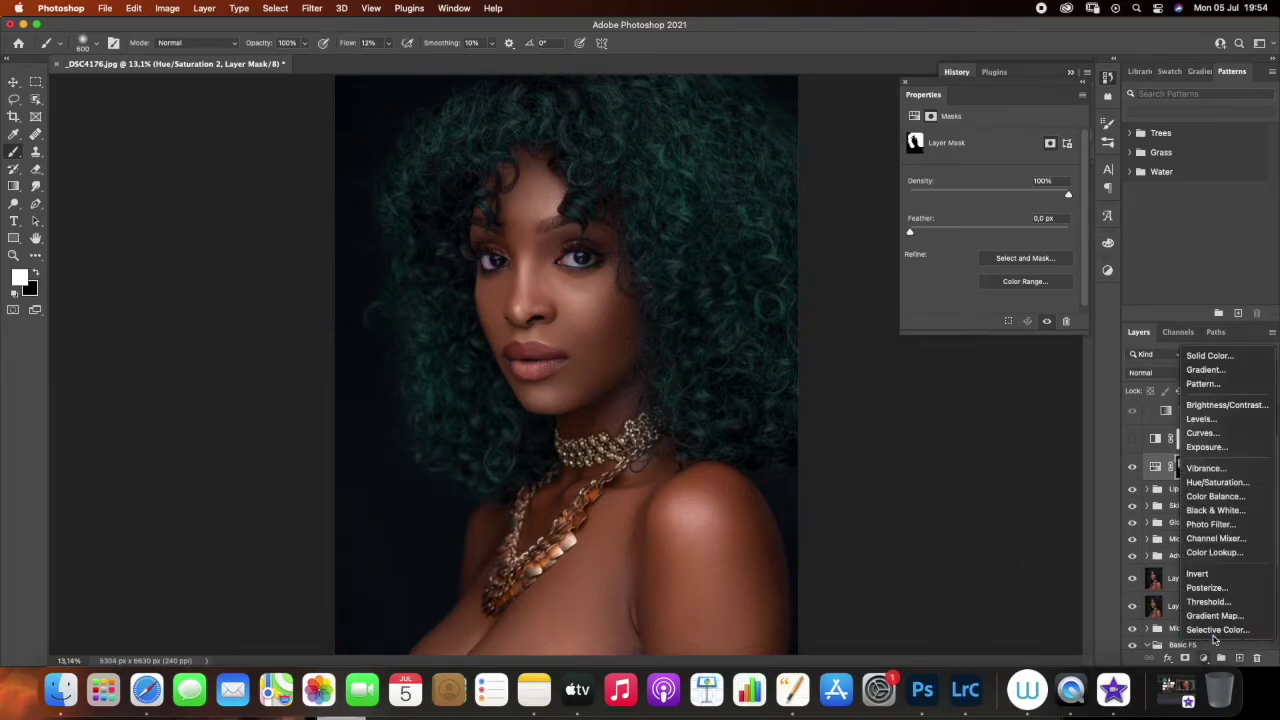
{"action": "left_click", "coordinate": [1215, 631]}
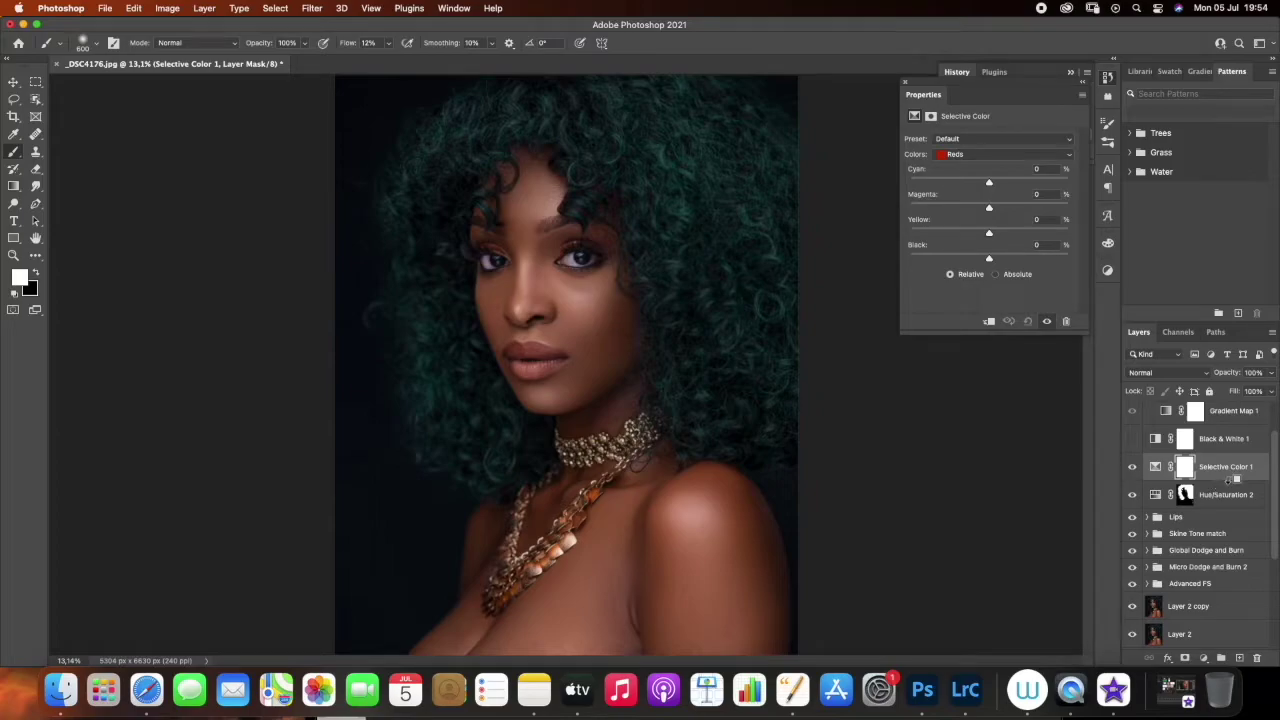
{"action": "left_click", "coordinate": [1229, 489]}
{"action": "left_click", "coordinate": [1222, 476]}
{"action": "left_click", "coordinate": [1223, 477], "text": "alt"}
{"action": "mouse_move", "coordinate": [990, 233]}
{"action": "left_mouse_down"}
{"action": "mouse_move", "coordinate": [940, 234]}
{"action": "mouse_move", "coordinate": [977, 220]}
{"action": "mouse_move", "coordinate": [955, 226]}
{"action": "mouse_move", "coordinate": [996, 234]}
{"action": "left_mouse_up"}
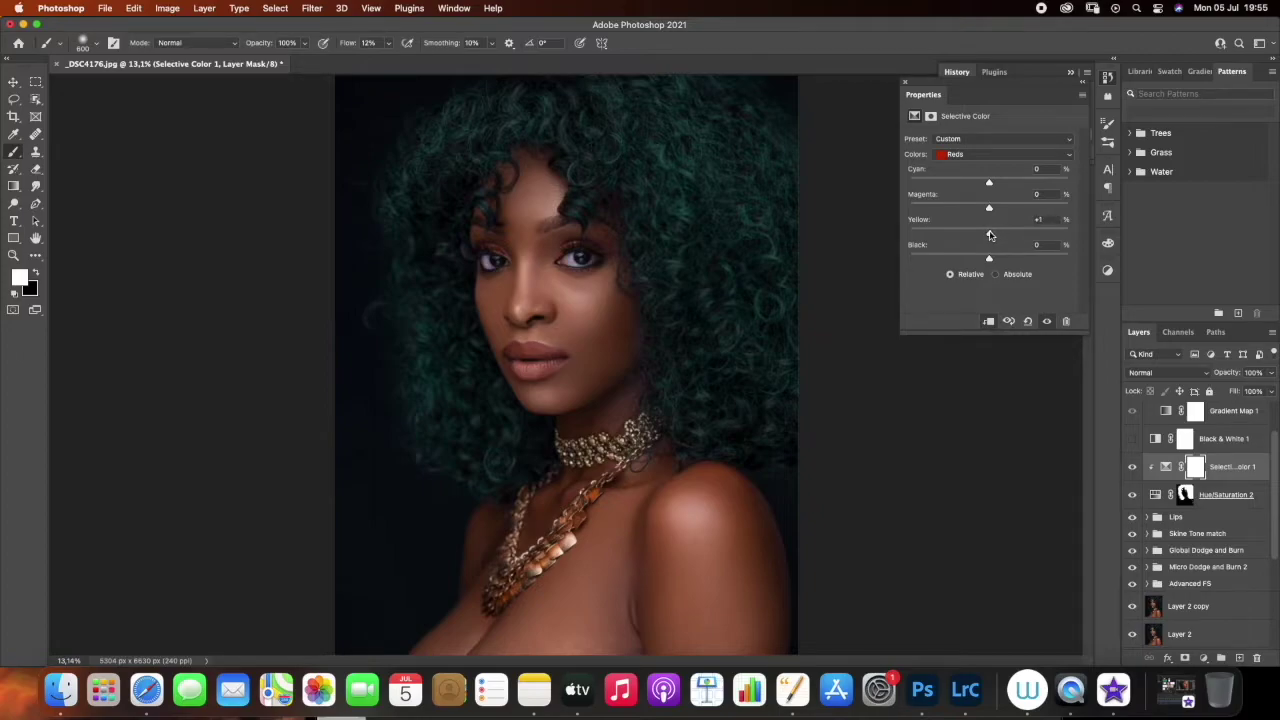
Set the Greens in Selective Color 1 to Cyan +40, Magenta -72, Yellow -100 and Black +94
{"action": "left_click", "coordinate": [984, 155]}
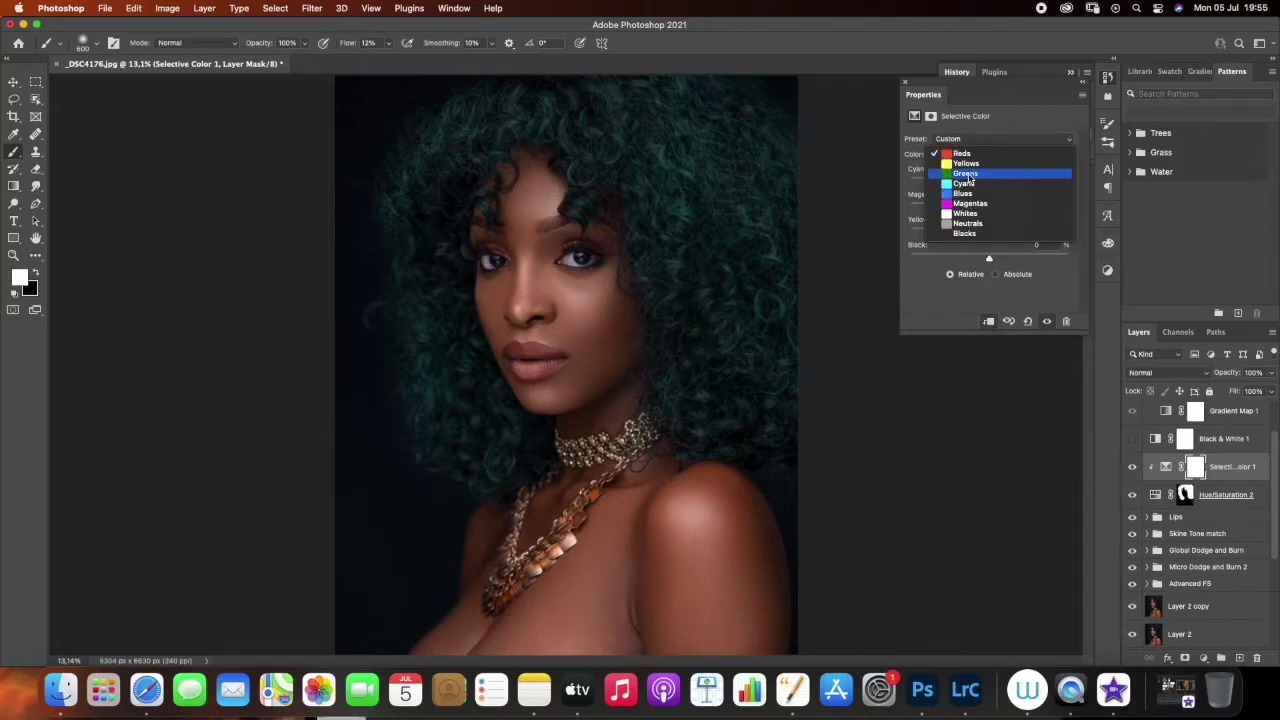
{"action": "left_click", "coordinate": [975, 172]}
{"action": "left_click_drag", "start_coordinate": [989, 208], "coordinate": [880, 246]}
{"action": "left_click_drag", "start_coordinate": [990, 182], "coordinate": [971, 258]}
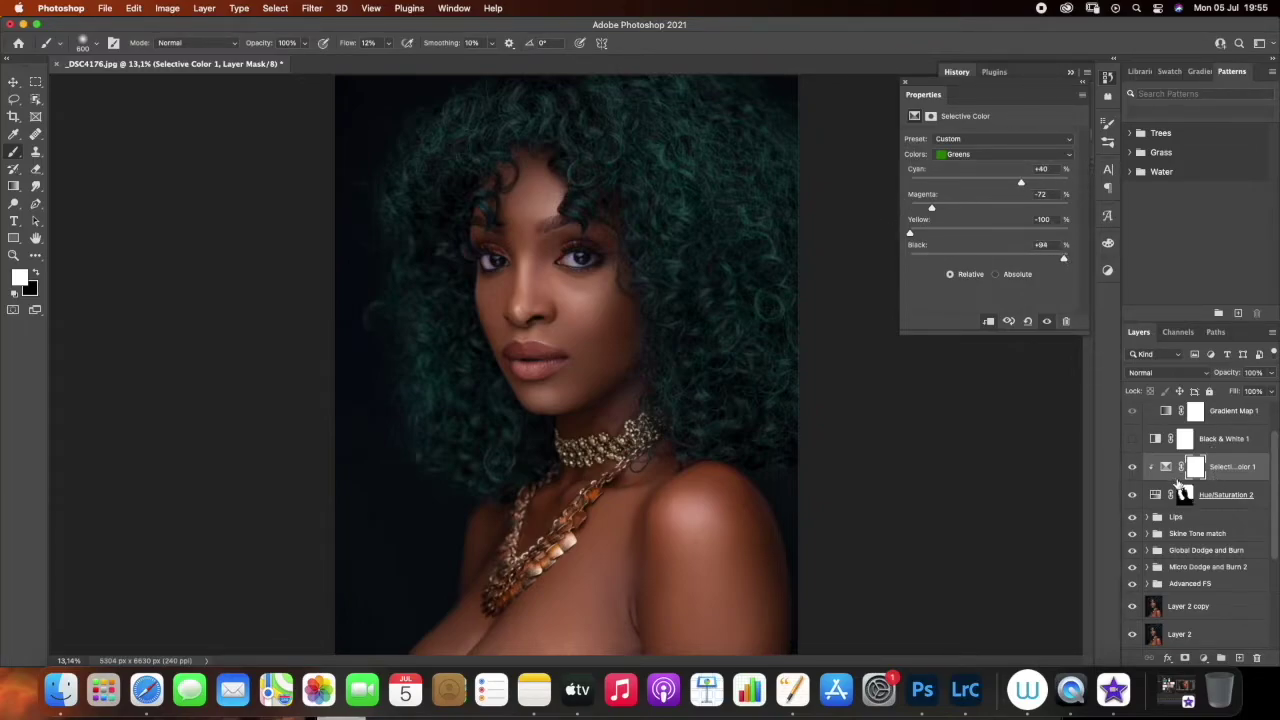
Compare the hair with Selective Color 1 hidden and shown, and delete that adjustment layer
{"action": "left_click", "coordinate": [1133, 470]}
{"action": "left_click", "coordinate": [1132, 470]}
{"action": "left_click", "coordinate": [1131, 471]}
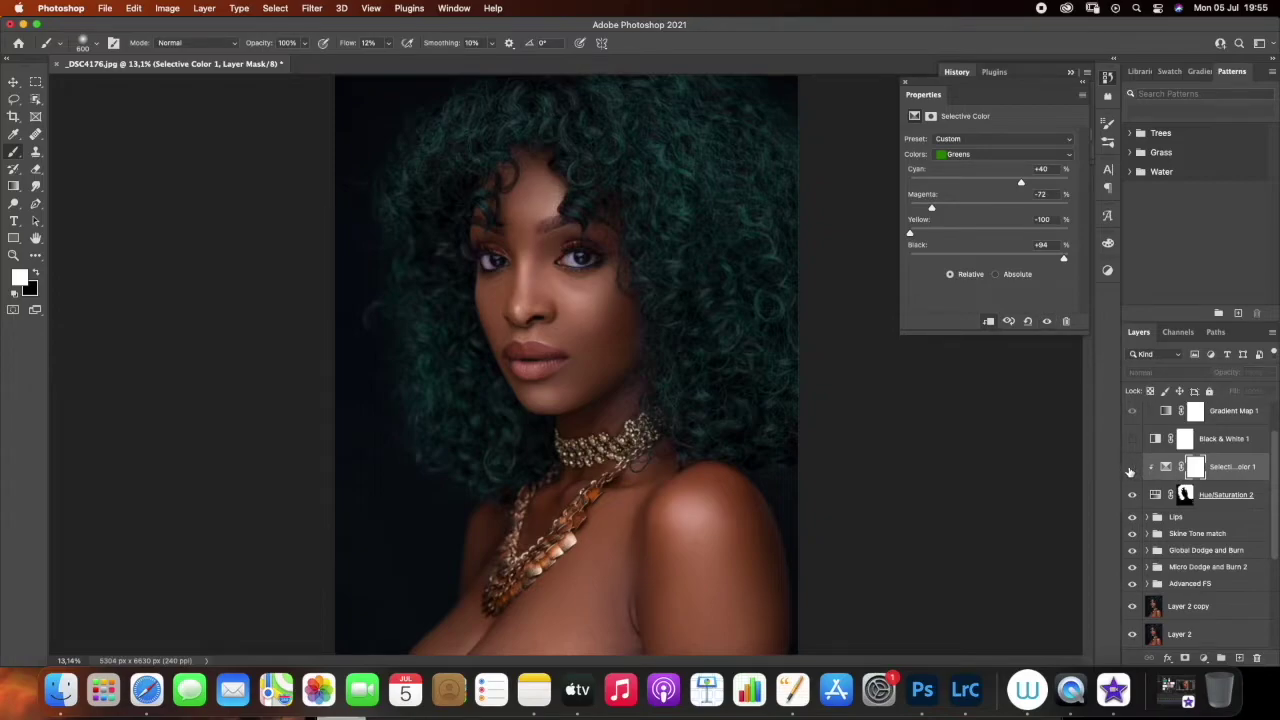
{"action": "left_click", "coordinate": [1131, 470]}
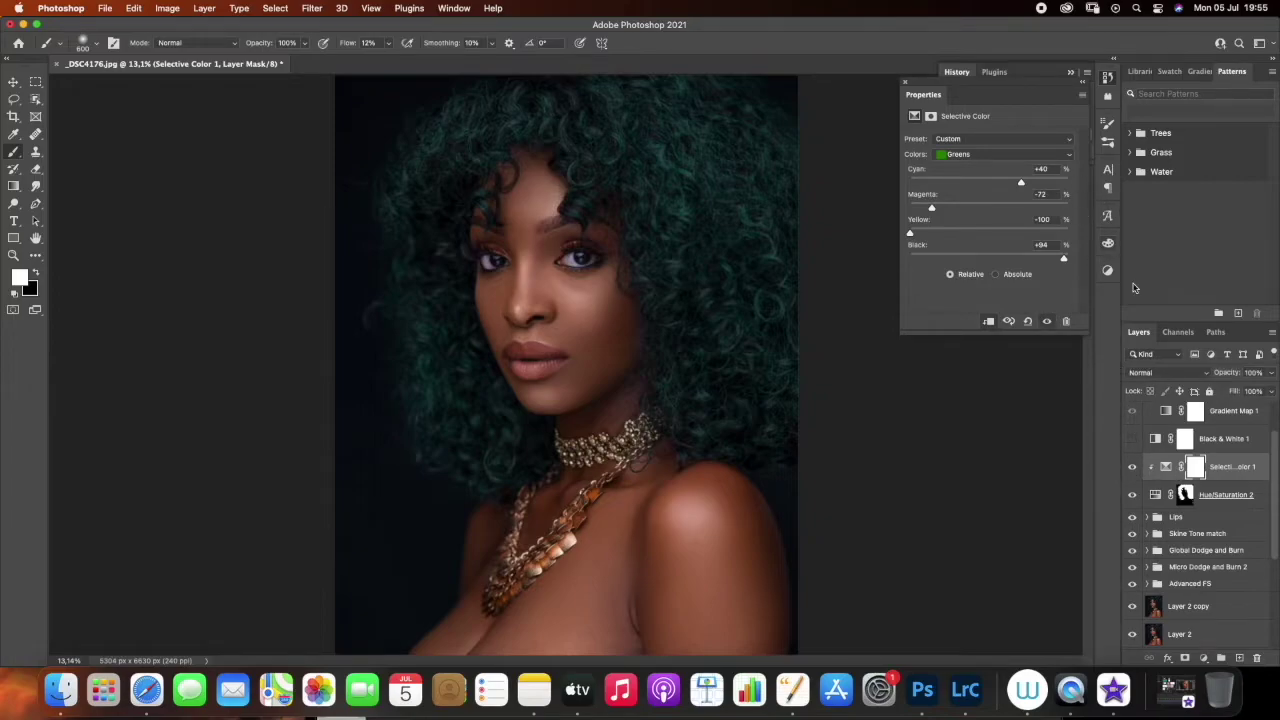
{"action": "left_click_drag", "start_coordinate": [1233, 463], "coordinate": [1204, 470]}
{"action": "left_click_drag", "start_coordinate": [1244, 607], "coordinate": [1256, 657]}
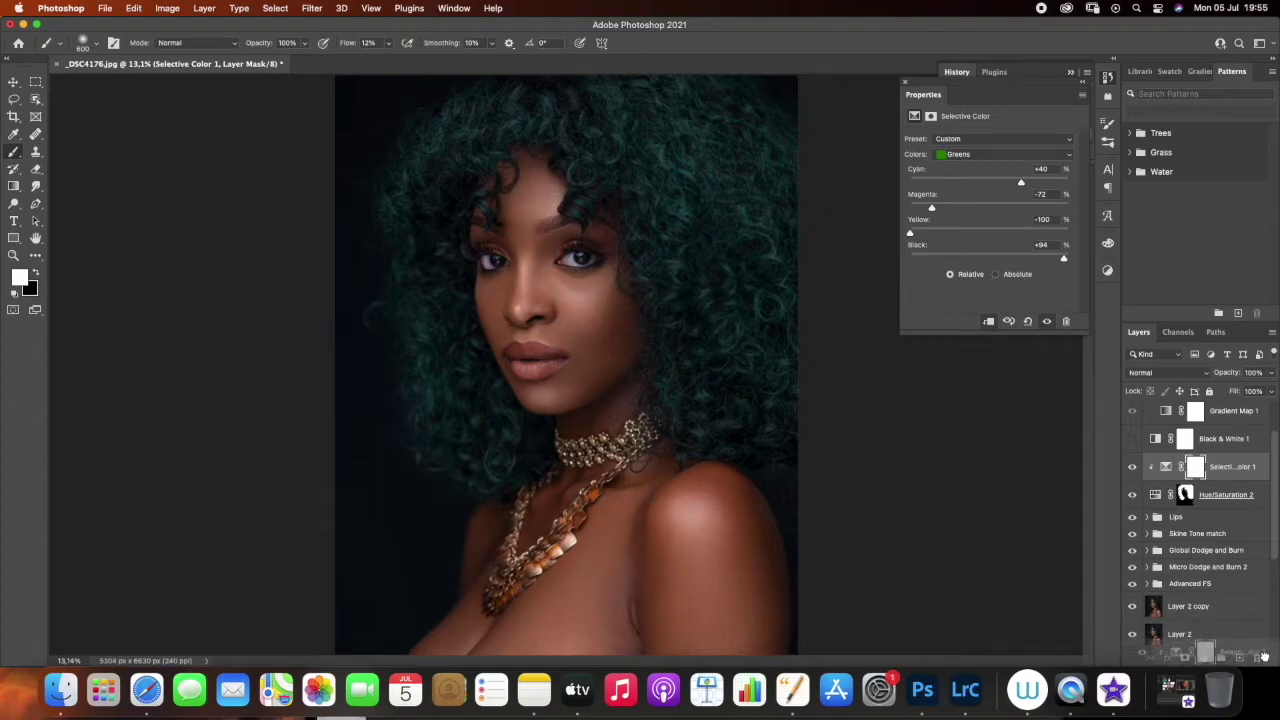
Add a new Hue/Saturation layer clipped to Hue/Saturation 2, with Hue +15 and Saturation +8
{"action": "left_click", "coordinate": [1206, 657]}
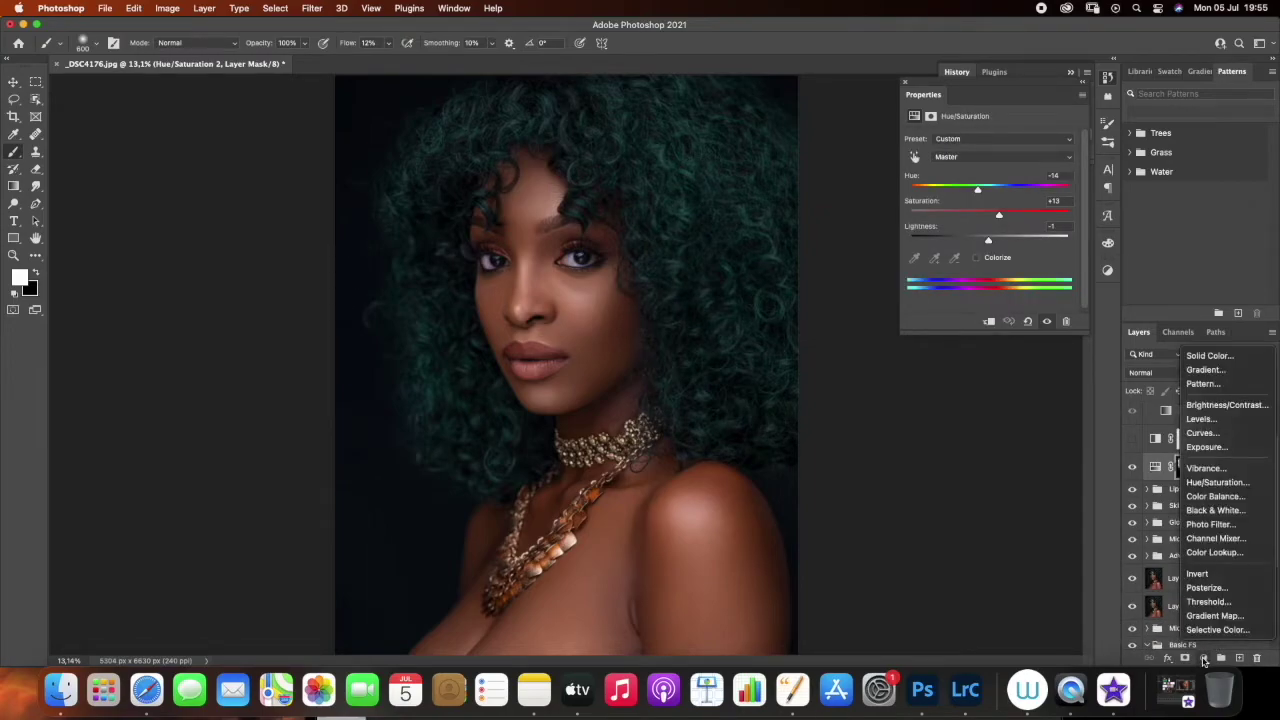
{"action": "left_click", "coordinate": [1215, 482]}
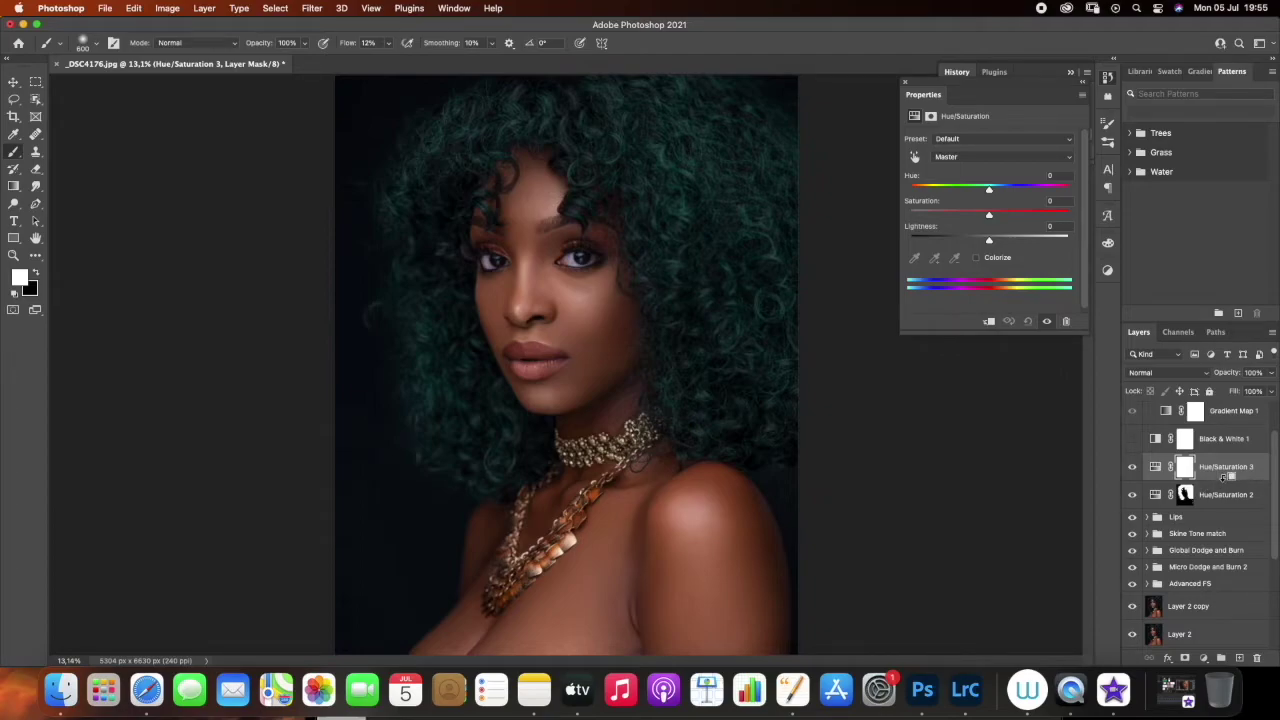
{"action": "left_click", "coordinate": [1224, 480], "text": "alt"}
{"action": "mouse_move", "coordinate": [989, 188]}
{"action": "left_mouse_down"}
{"action": "mouse_move", "coordinate": [1000, 187]}
{"action": "mouse_move", "coordinate": [974, 216]}
{"action": "mouse_move", "coordinate": [937, 217]}
{"action": "mouse_move", "coordinate": [1020, 214]}
{"action": "mouse_move", "coordinate": [920, 189]}
{"action": "mouse_move", "coordinate": [894, 200]}
{"action": "mouse_move", "coordinate": [1026, 193]}
{"action": "mouse_move", "coordinate": [980, 191]}
{"action": "mouse_move", "coordinate": [1002, 190]}
{"action": "left_mouse_up"}
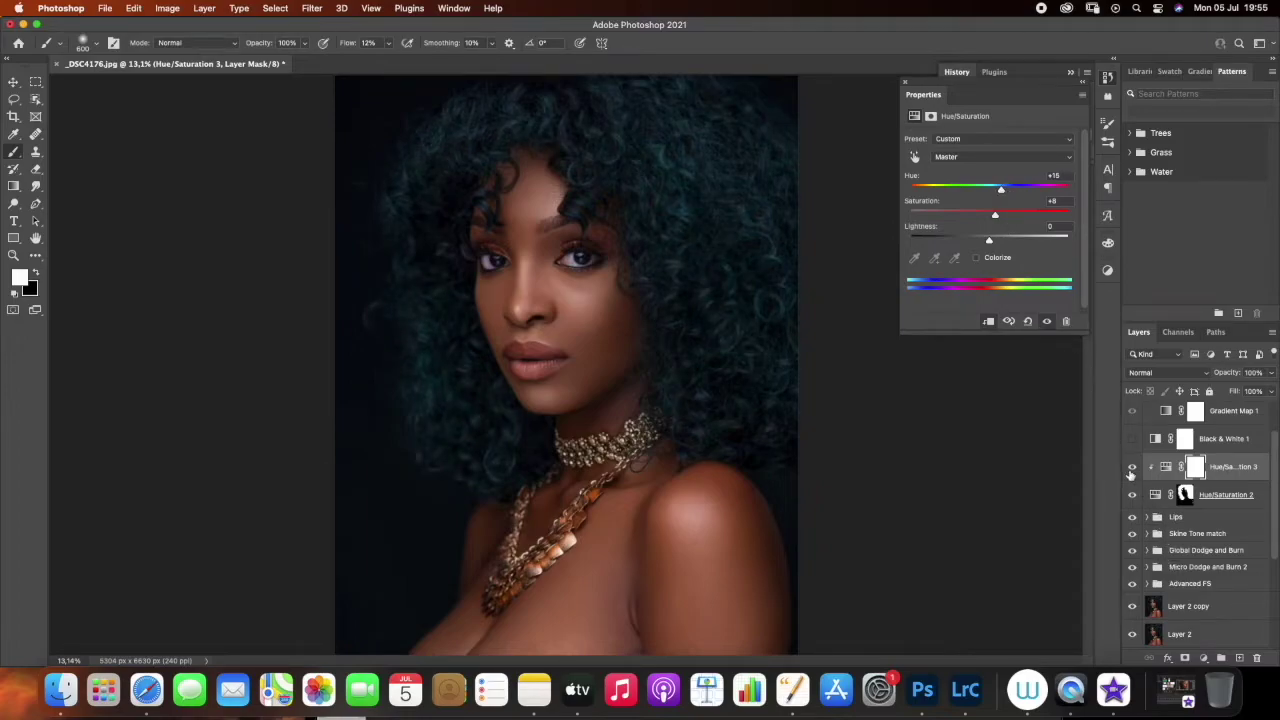
Set Hue/Saturation 3 to Hue +12 and Saturation +32, comparing the hair with the adjustment hidden and shown
{"action": "left_click", "coordinate": [1132, 469]}
{"action": "left_click", "coordinate": [1133, 468]}
{"action": "left_click", "coordinate": [1133, 468]}
{"action": "left_click", "coordinate": [1132, 496]}
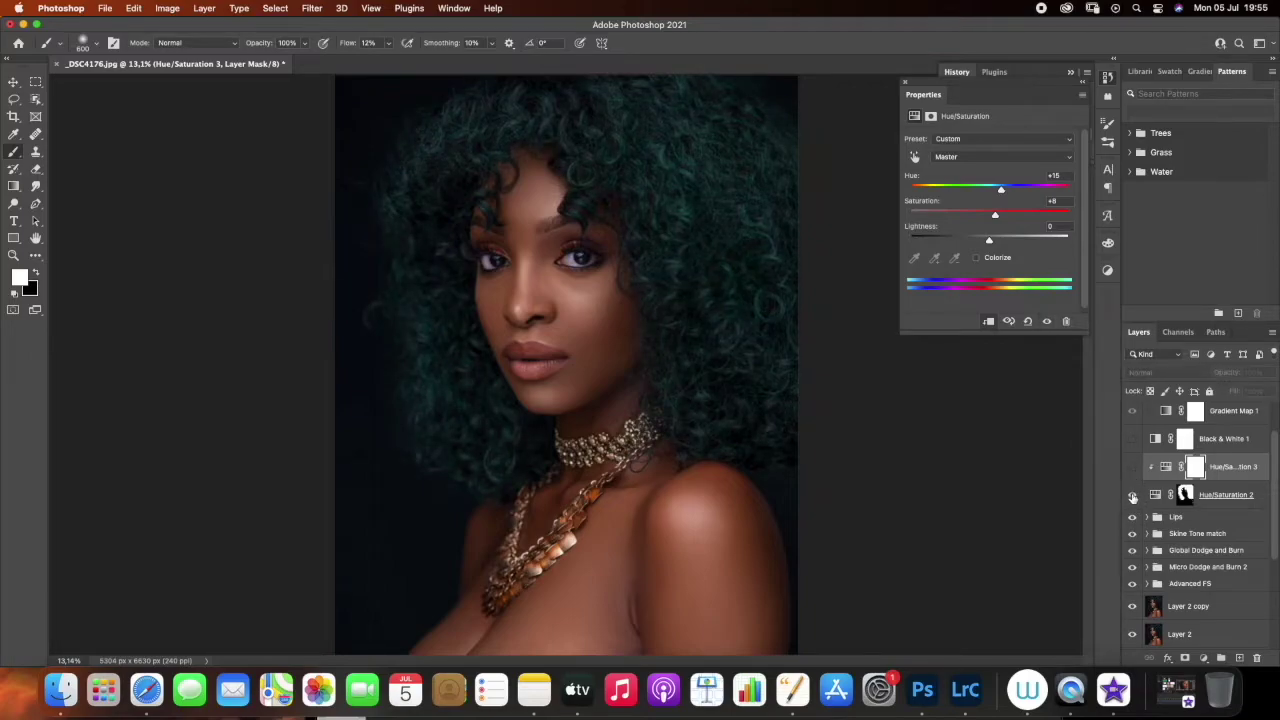
{"action": "left_click_drag", "start_coordinate": [995, 214], "coordinate": [1005, 188]}
{"action": "left_click", "coordinate": [1133, 467]}
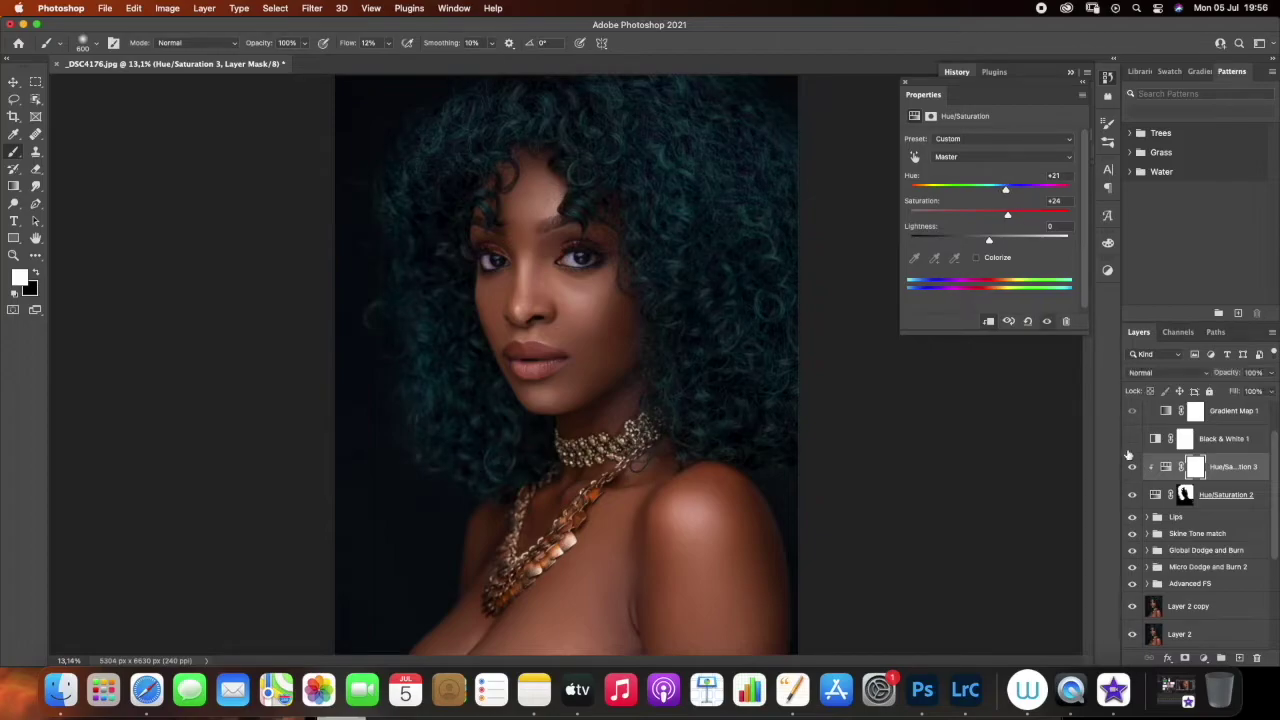
{"action": "mouse_move", "coordinate": [1010, 196]}
{"action": "left_mouse_down"}
{"action": "mouse_move", "coordinate": [986, 195]}
{"action": "mouse_move", "coordinate": [1009, 216]}
{"action": "mouse_move", "coordinate": [980, 217]}
{"action": "mouse_move", "coordinate": [1017, 218]}
{"action": "left_mouse_up"}
Add a Curves adjustment clipped above Hue/Saturation 3 and raise its RGB midtones slightly to brighten the hair
{"action": "left_click", "coordinate": [1203, 657]}
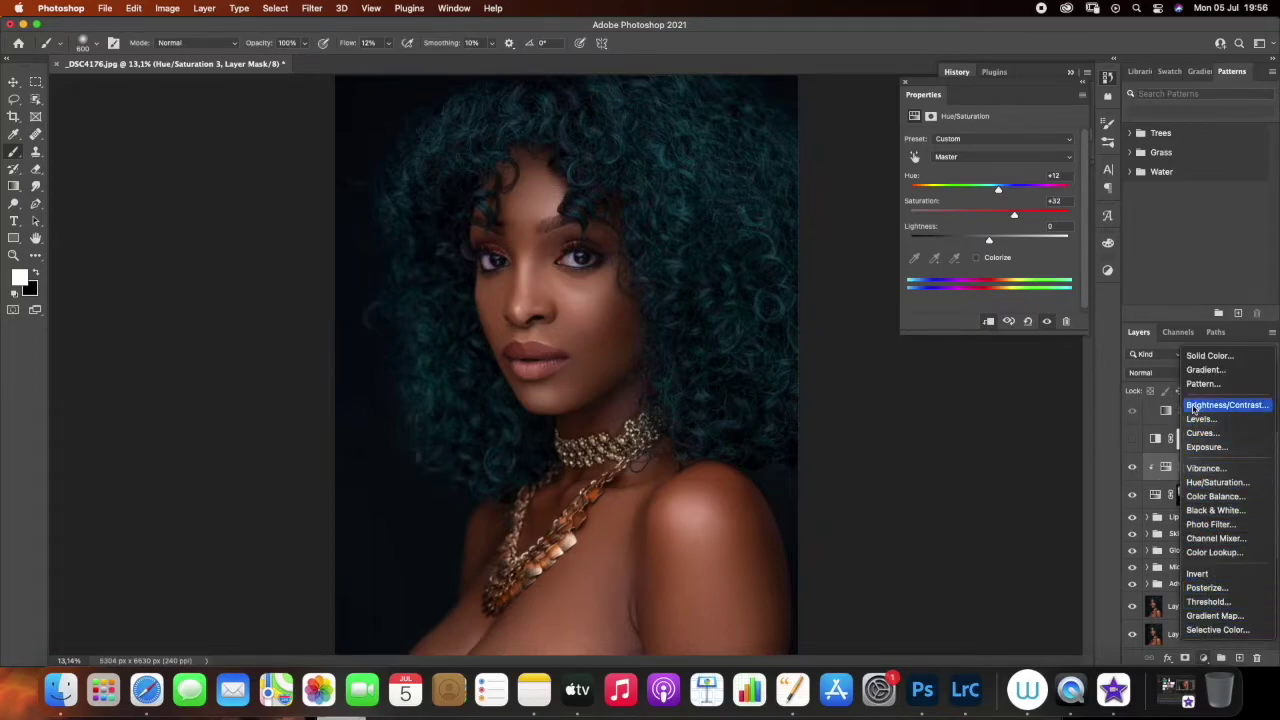
{"action": "left_click", "coordinate": [1203, 433]}
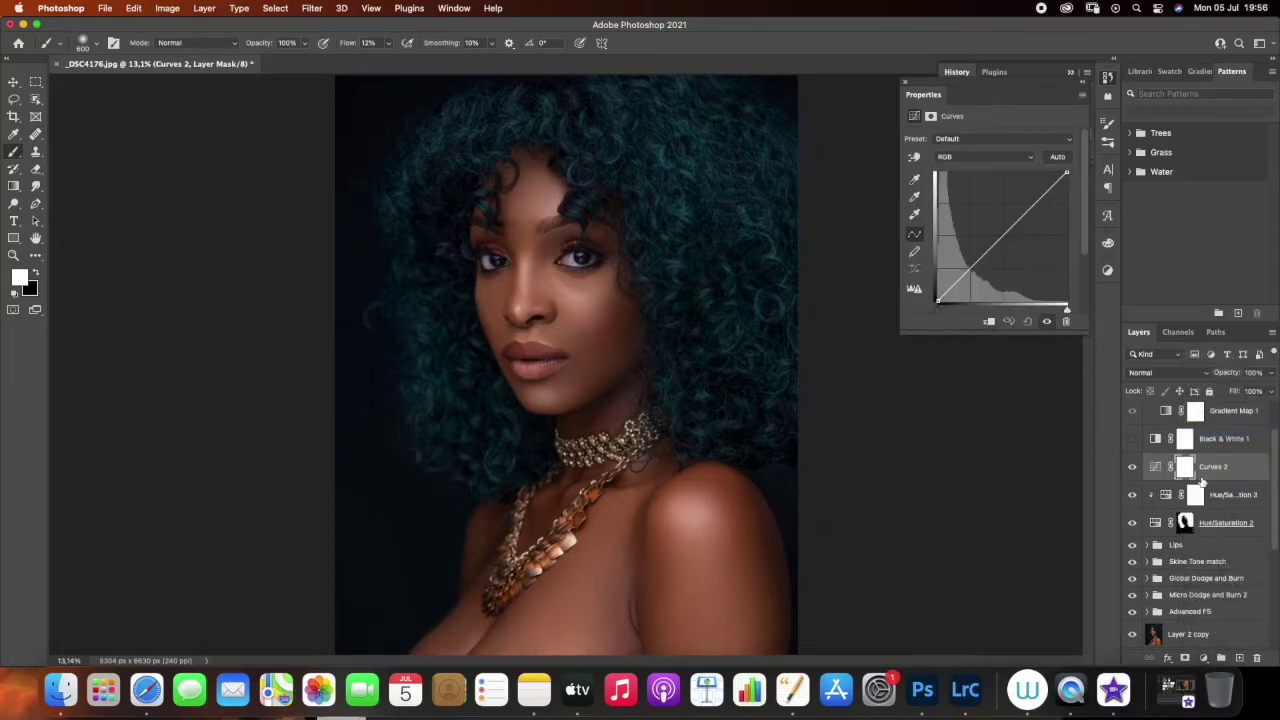
{"action": "left_click", "coordinate": [1205, 480], "text": "alt"}
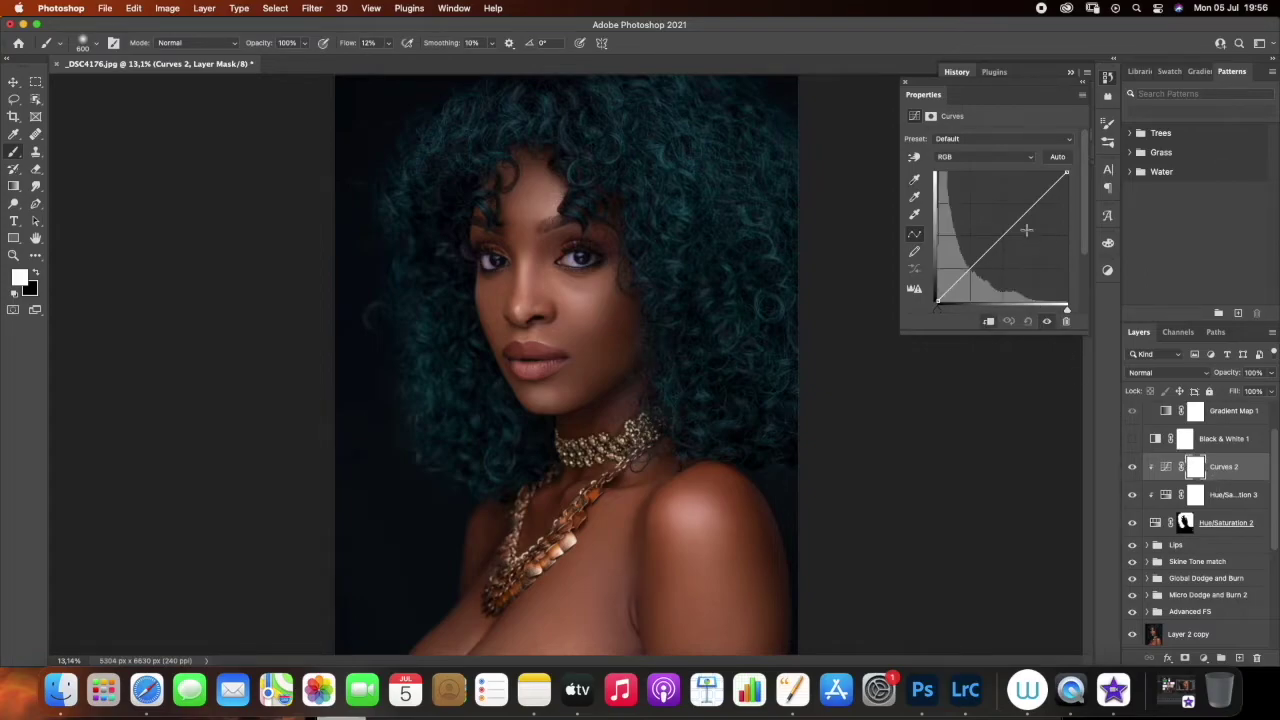
{"action": "left_click_drag", "start_coordinate": [1003, 234], "coordinate": [997, 233]}
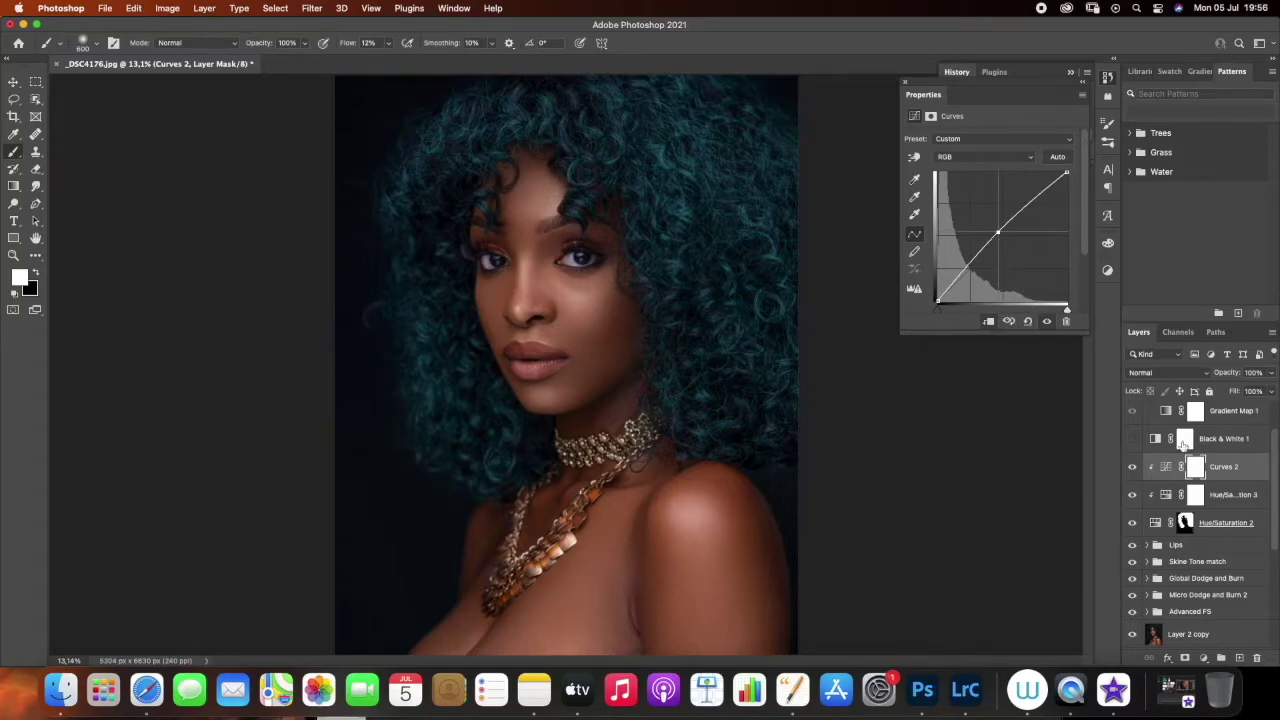
Group Curves 2 with the two Hue/Saturation layers as Hair, and compare the image with the group hidden and shown
{"action": "left_click", "coordinate": [1217, 533], "text": "shift"}
{"action": "key", "text": "super+g"}
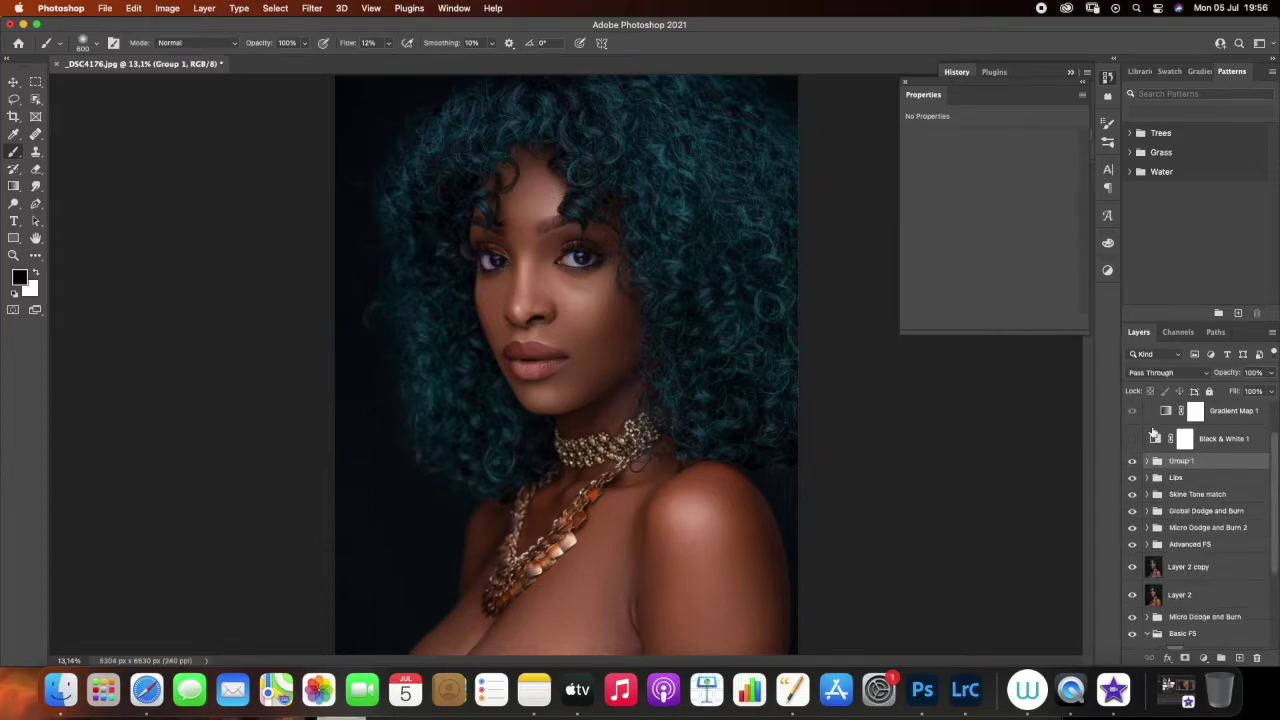
{"action": "double_click", "coordinate": [1181, 461]}
{"action": "key", "text": "BackSpace"}
{"action": "key", "text": "Return"}
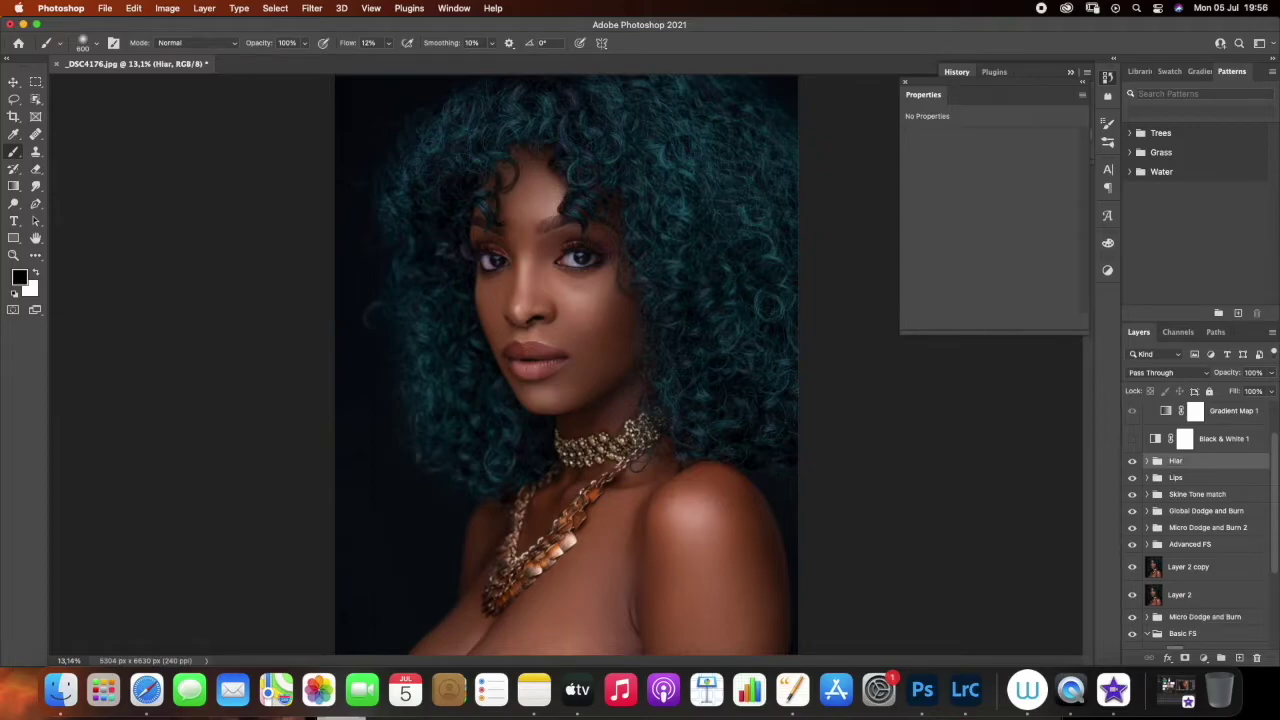
{"action": "double_click", "coordinate": [1188, 462]}
{"action": "type", "text": "Hair"}
{"action": "key", "text": "Return"}
{"action": "left_click", "coordinate": [1132, 461]}
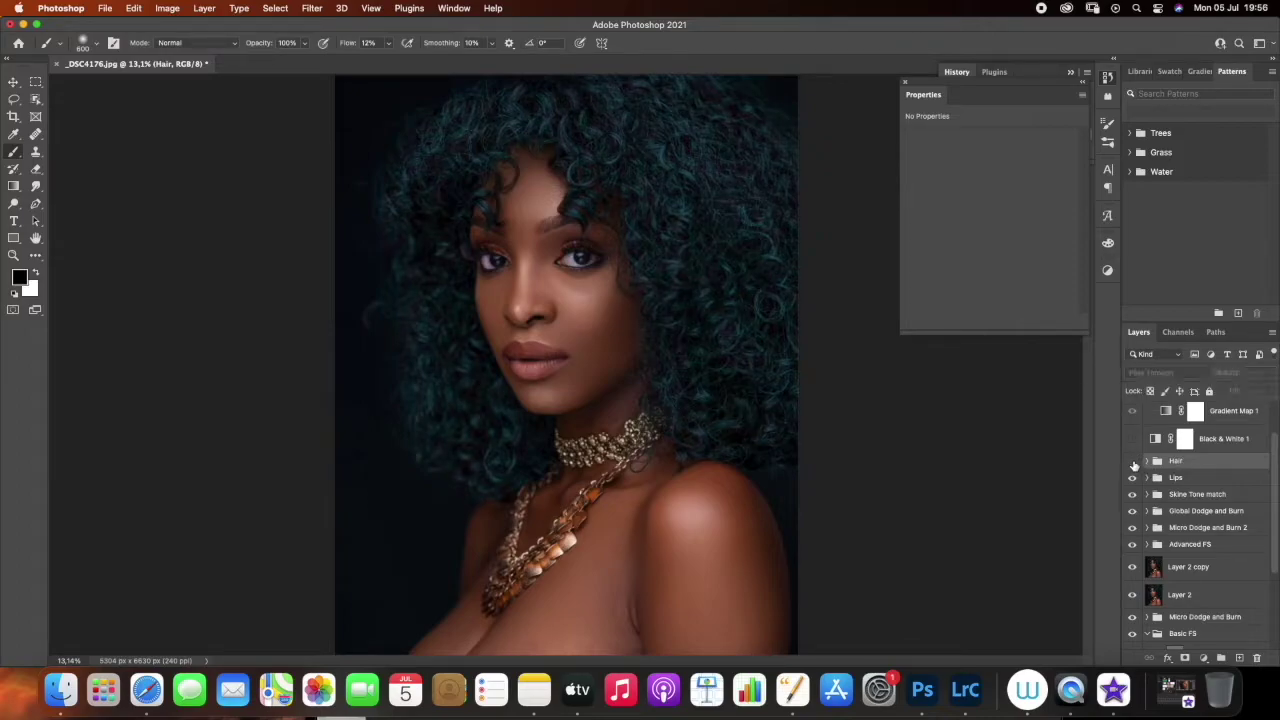
{"action": "left_click", "coordinate": [1132, 461]}
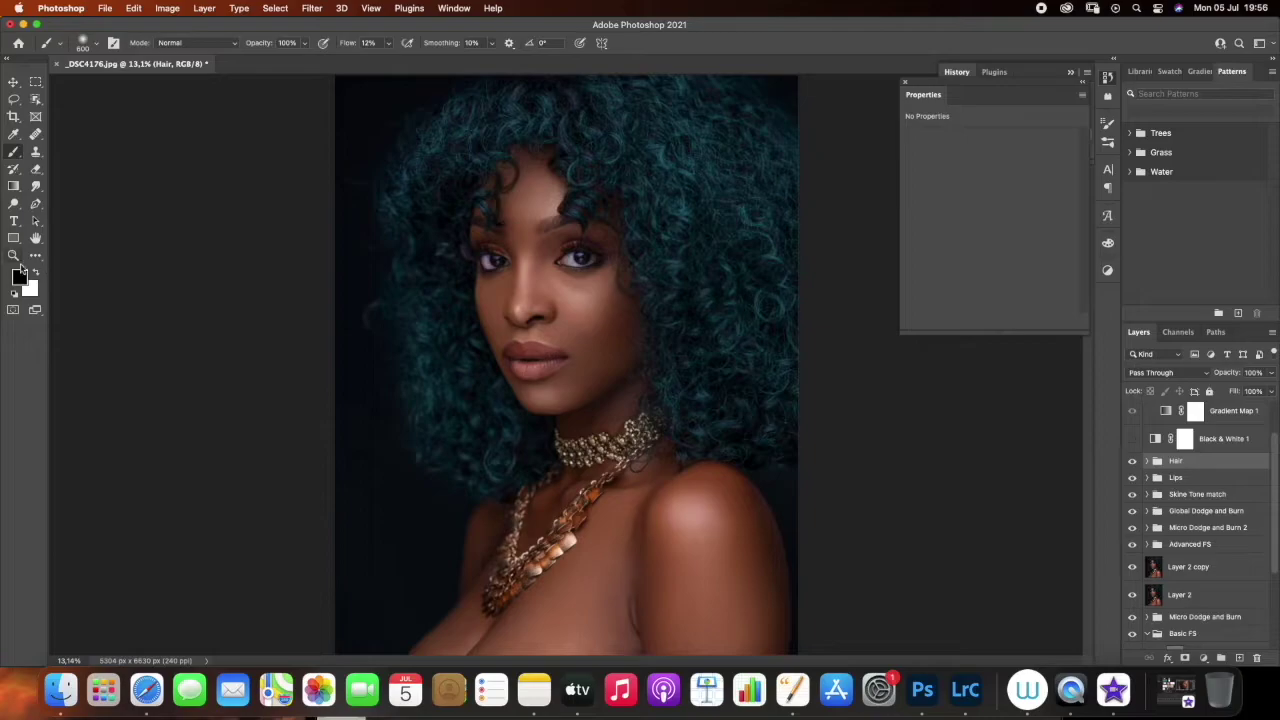
Create a new empty layer above Curves 1 in the Lips group for close-up work on the mouth
{"action": "left_click", "coordinate": [14, 256]}
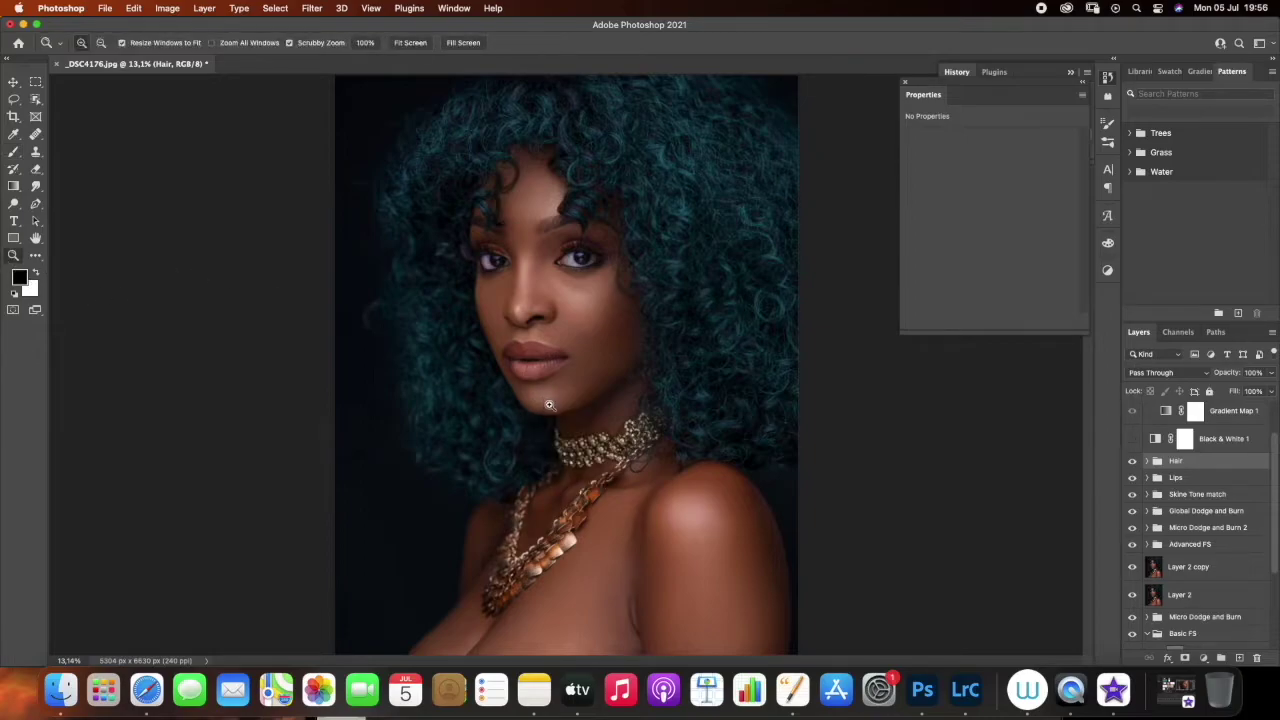
{"action": "left_click_drag", "start_coordinate": [559, 374], "coordinate": [1034, 340]}
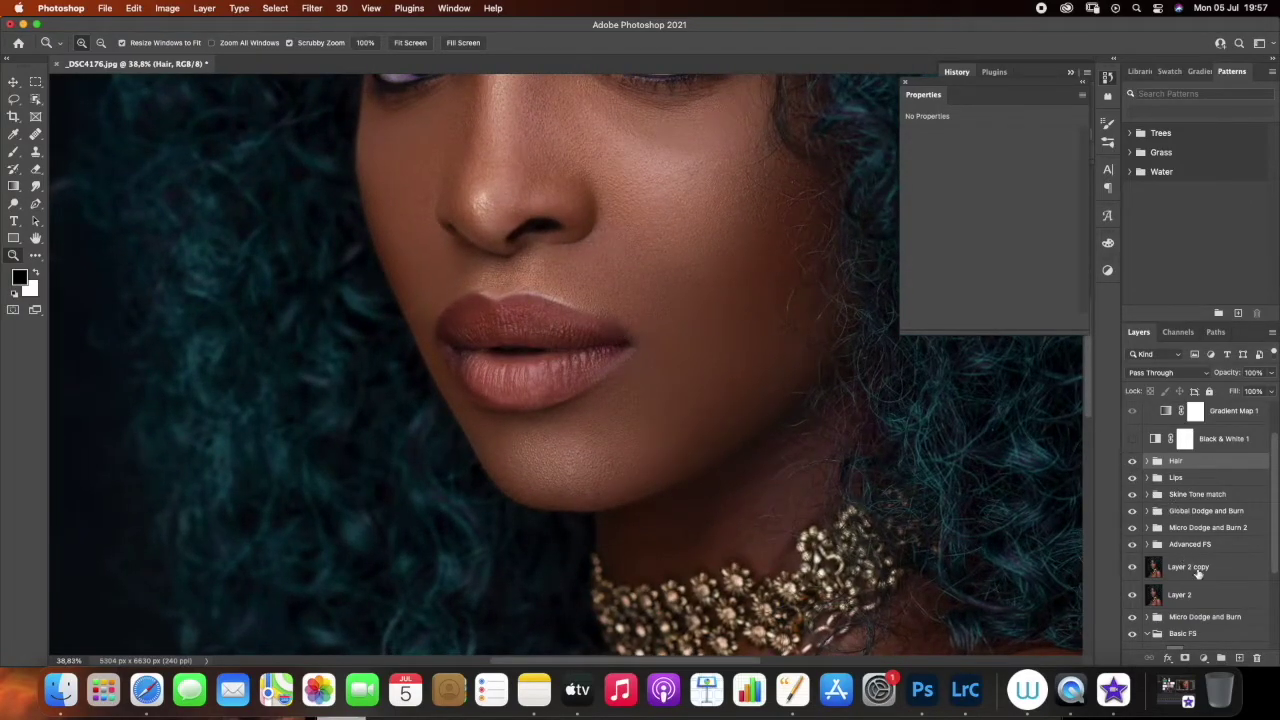
{"action": "left_click", "coordinate": [1180, 478]}
{"action": "left_click", "coordinate": [1148, 478]}
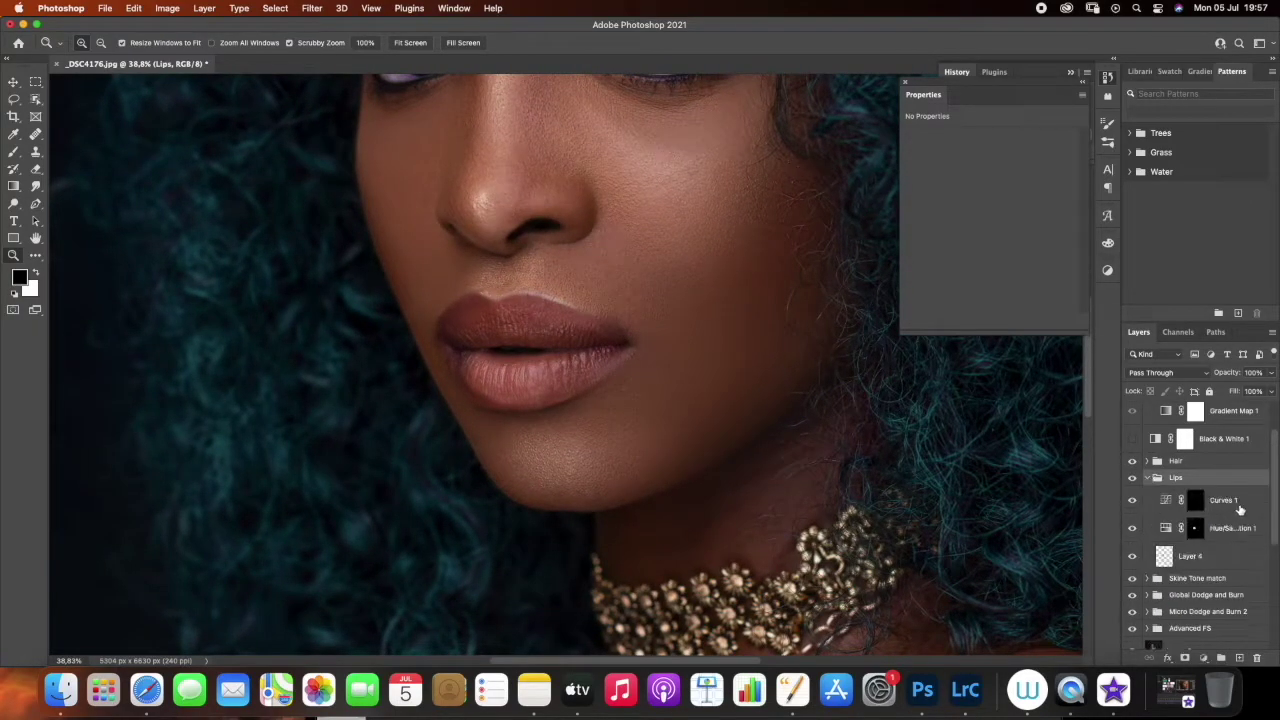
{"action": "left_click", "coordinate": [1238, 508]}
{"action": "left_click", "coordinate": [1238, 658]}
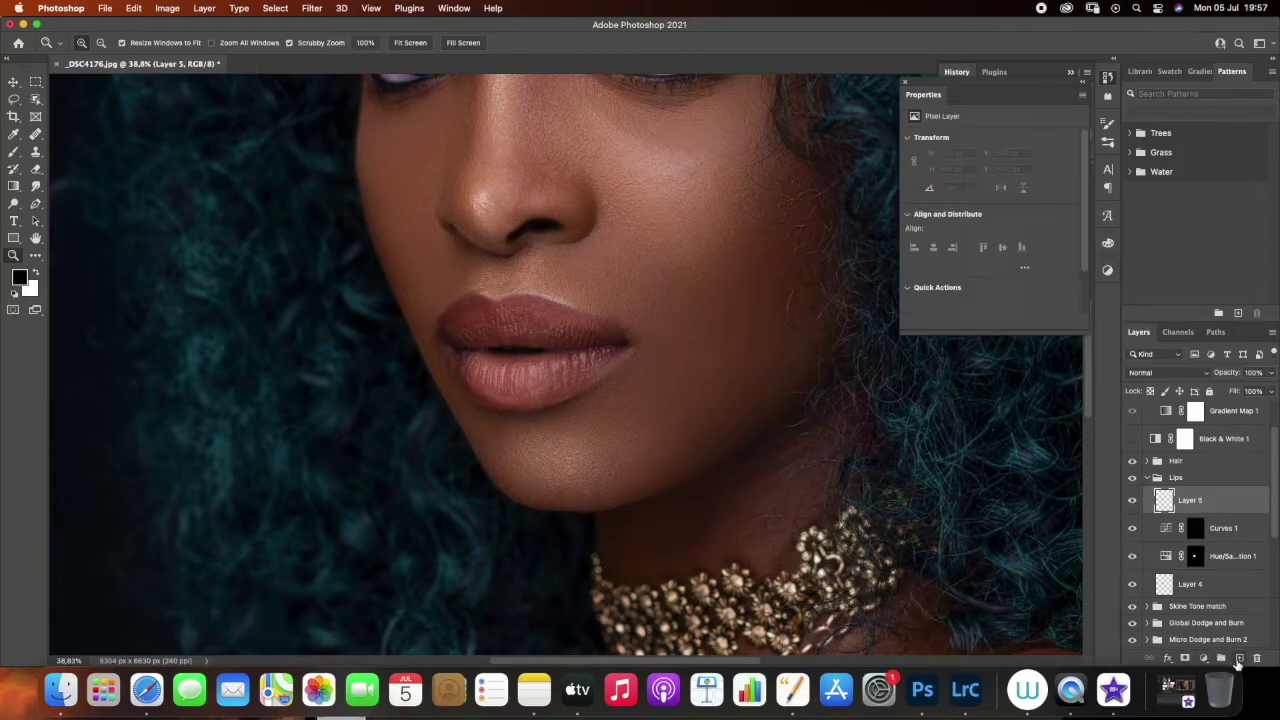
Clean up the skin beside the far corner of the mouth on Layer 5 with a size 20 Healing Brush, sampling nearby skin
{"action": "left_click", "coordinate": [36, 136]}
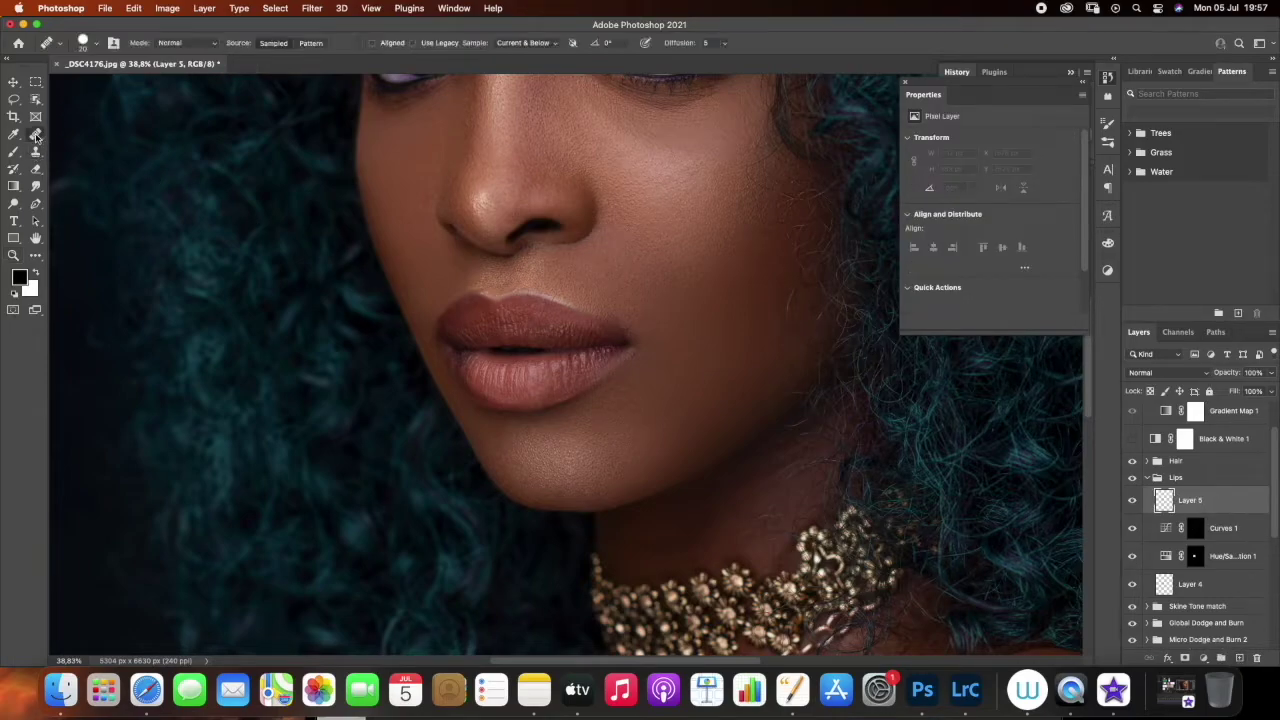
{"action": "left_click", "coordinate": [444, 367], "text": "alt"}
{"action": "left_click_drag", "start_coordinate": [444, 370], "coordinate": [447, 385]}
{"action": "left_click", "coordinate": [440, 362], "text": "alt"}
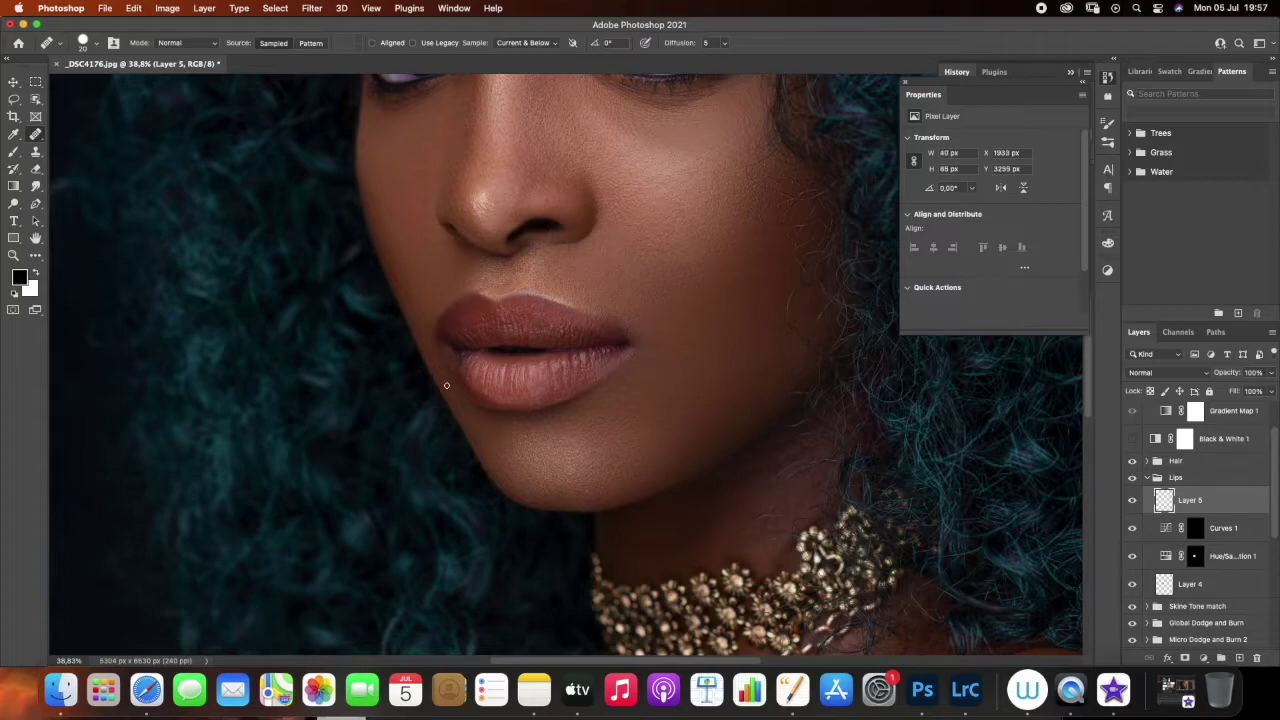
{"action": "left_click", "coordinate": [446, 359], "text": "alt"}
{"action": "left_click", "coordinate": [439, 370]}
{"action": "mouse_move", "coordinate": [443, 356]}
{"action": "left_mouse_down"}
{"action": "mouse_move", "coordinate": [448, 387]}
{"action": "mouse_move", "coordinate": [441, 347]}
{"action": "left_mouse_up"}
{"action": "left_click", "coordinate": [448, 360], "text": "alt"}
{"action": "left_click", "coordinate": [441, 349], "text": "alt"}
Heal the skin along the upper lip's outer edge near the far corner of the mouth on Layer 5
{"action": "left_click", "coordinate": [448, 332]}
{"action": "left_click", "coordinate": [443, 333]}
{"action": "left_click", "coordinate": [446, 319]}
{"action": "left_click", "coordinate": [445, 316]}
{"action": "left_click", "coordinate": [446, 313]}
{"action": "left_click", "coordinate": [448, 322]}
{"action": "left_click", "coordinate": [432, 321]}
{"action": "left_click", "coordinate": [427, 347]}
{"action": "left_click", "coordinate": [432, 347]}
Heal the outer edge of the lower lip near the far mouth corner on Layer 5, resampling nearby skin
{"action": "left_click", "coordinate": [449, 386]}
{"action": "left_click", "coordinate": [448, 373]}
{"action": "left_click", "coordinate": [449, 351], "text": "alt"}
{"action": "left_click", "coordinate": [452, 364]}
{"action": "left_click", "coordinate": [448, 353], "text": "alt"}
{"action": "left_click_drag", "start_coordinate": [454, 363], "coordinate": [454, 367]}
{"action": "left_click_drag", "start_coordinate": [456, 362], "coordinate": [455, 373]}
{"action": "left_click", "coordinate": [477, 407], "text": "alt"}
{"action": "left_click", "coordinate": [456, 371]}
{"action": "left_click_drag", "start_coordinate": [455, 371], "coordinate": [480, 366]}
Delete the last two Healing Brush states from the history
{"action": "left_click", "coordinate": [1075, 73]}
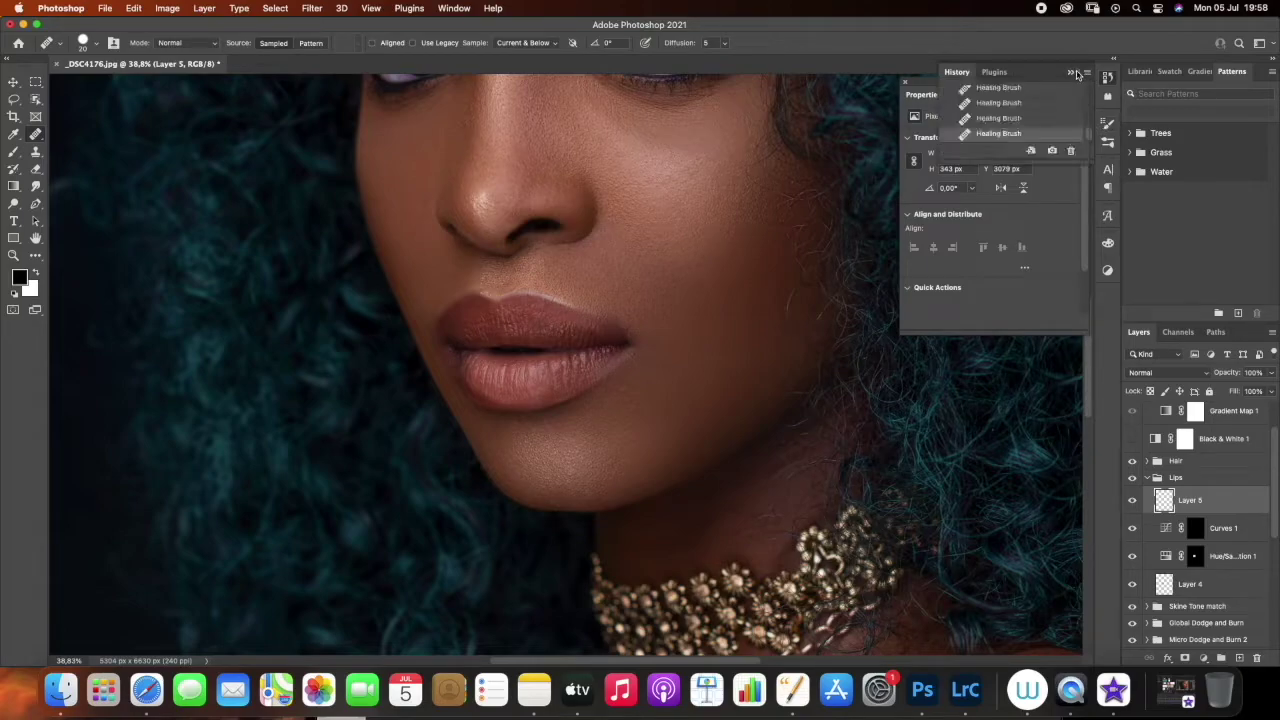
{"action": "left_click", "coordinate": [1071, 151]}
{"action": "key", "text": "Return"}
{"action": "left_click", "coordinate": [1071, 151]}
{"action": "key", "text": "Return"}
Inspect the full portrait and the mouth up close, comparing the lips with the Lips group hidden and shown
{"action": "left_click", "coordinate": [11, 256]}
{"action": "right_click", "coordinate": [518, 386]}
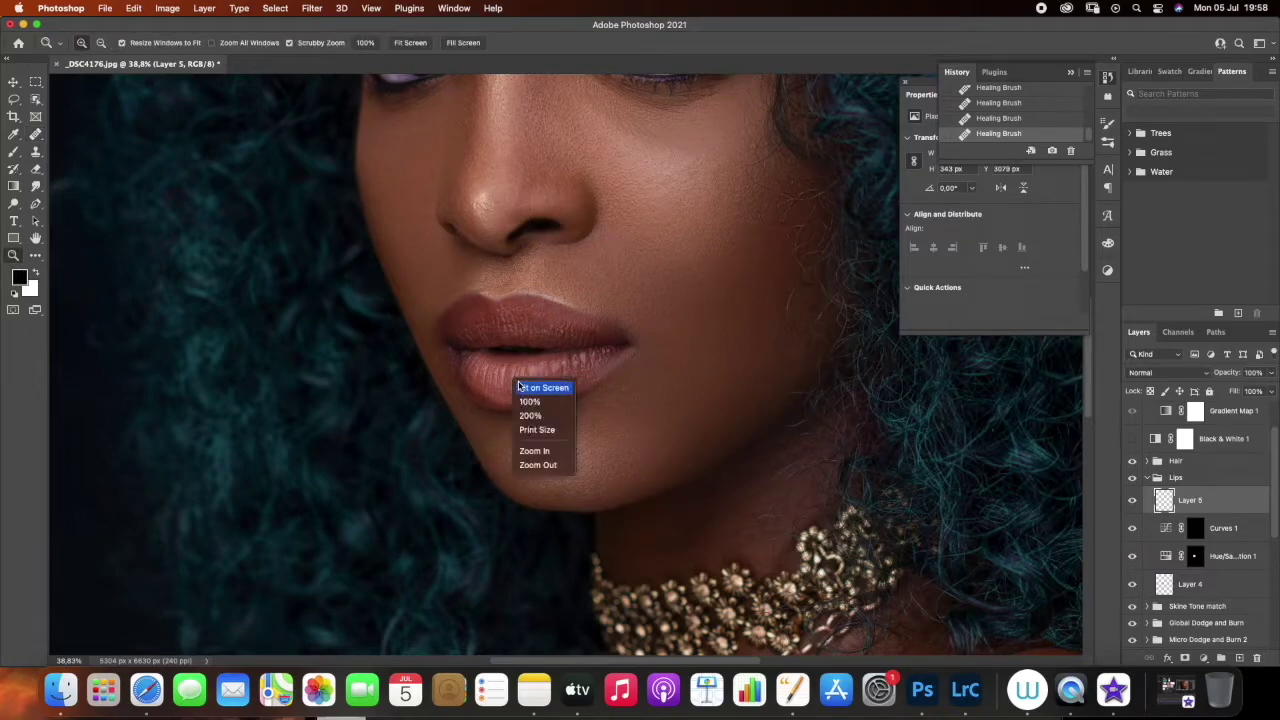
{"action": "left_click", "coordinate": [527, 388]}
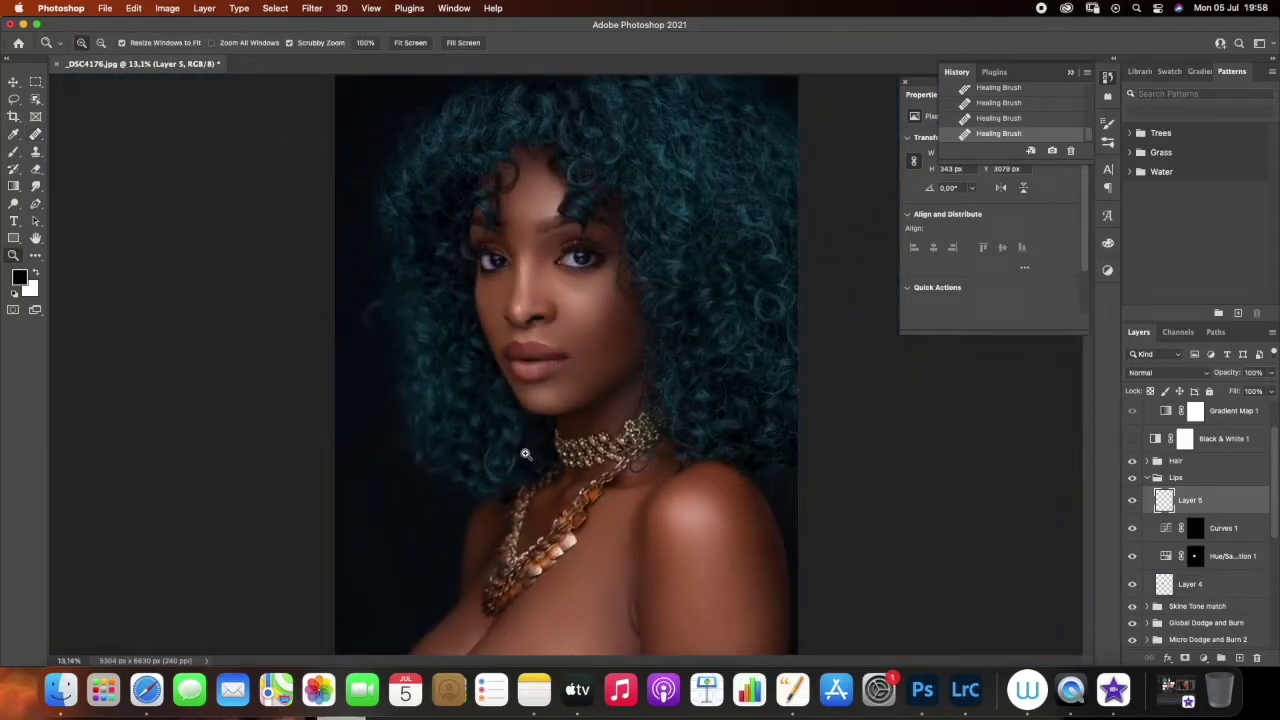
{"action": "left_click_drag", "start_coordinate": [531, 367], "coordinate": [547, 384]}
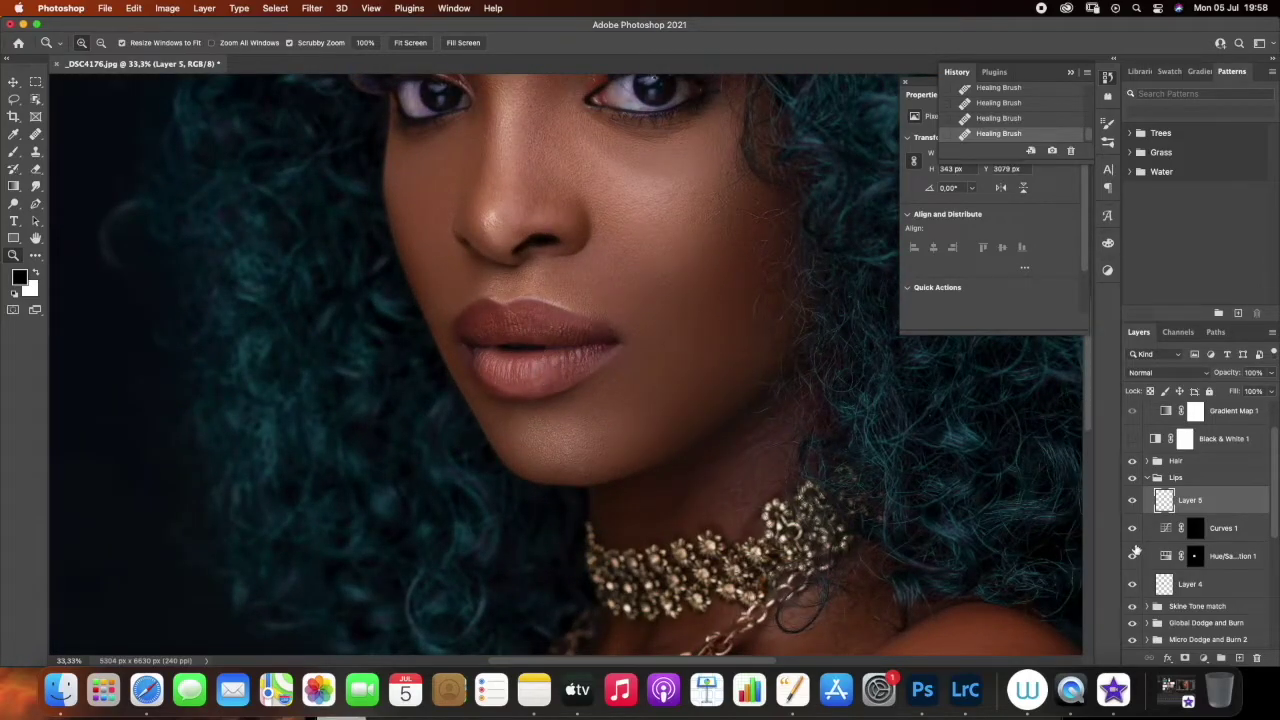
{"action": "left_click", "coordinate": [1152, 484]}
{"action": "left_click", "coordinate": [1133, 479]}
{"action": "left_click", "coordinate": [1133, 479]}
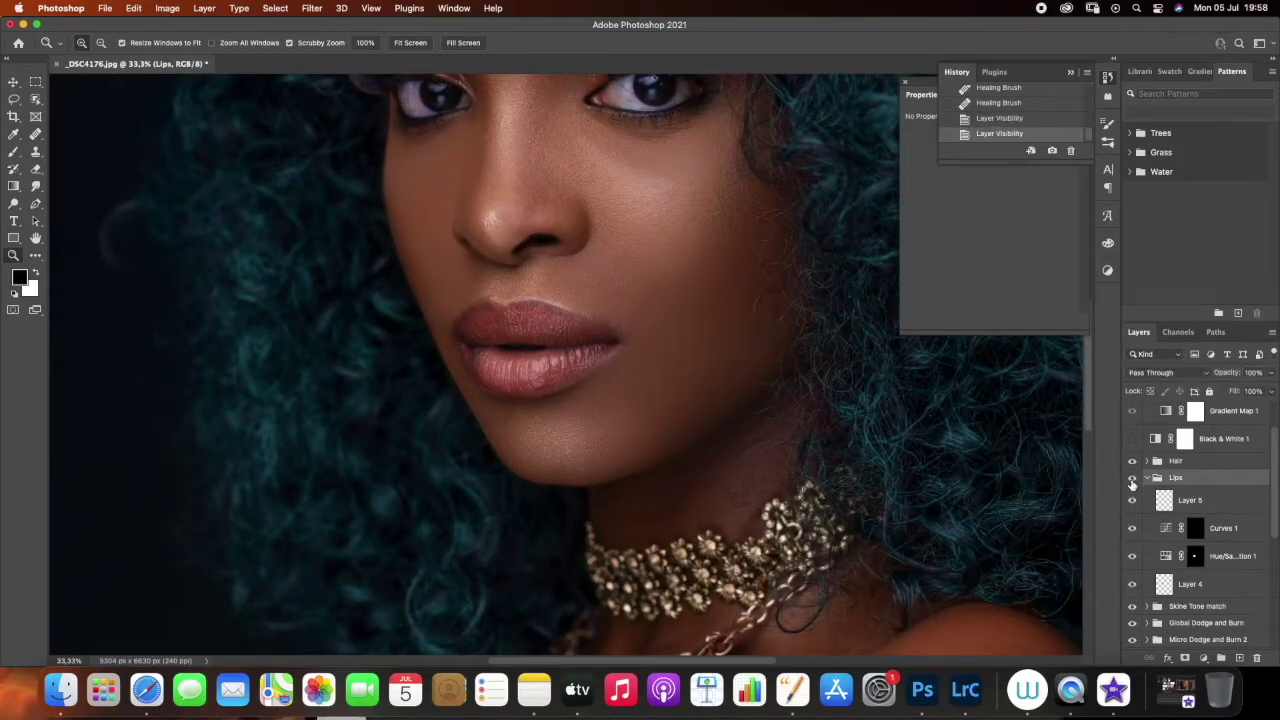
{"action": "left_click", "coordinate": [1133, 481]}
{"action": "left_click", "coordinate": [1133, 480]}
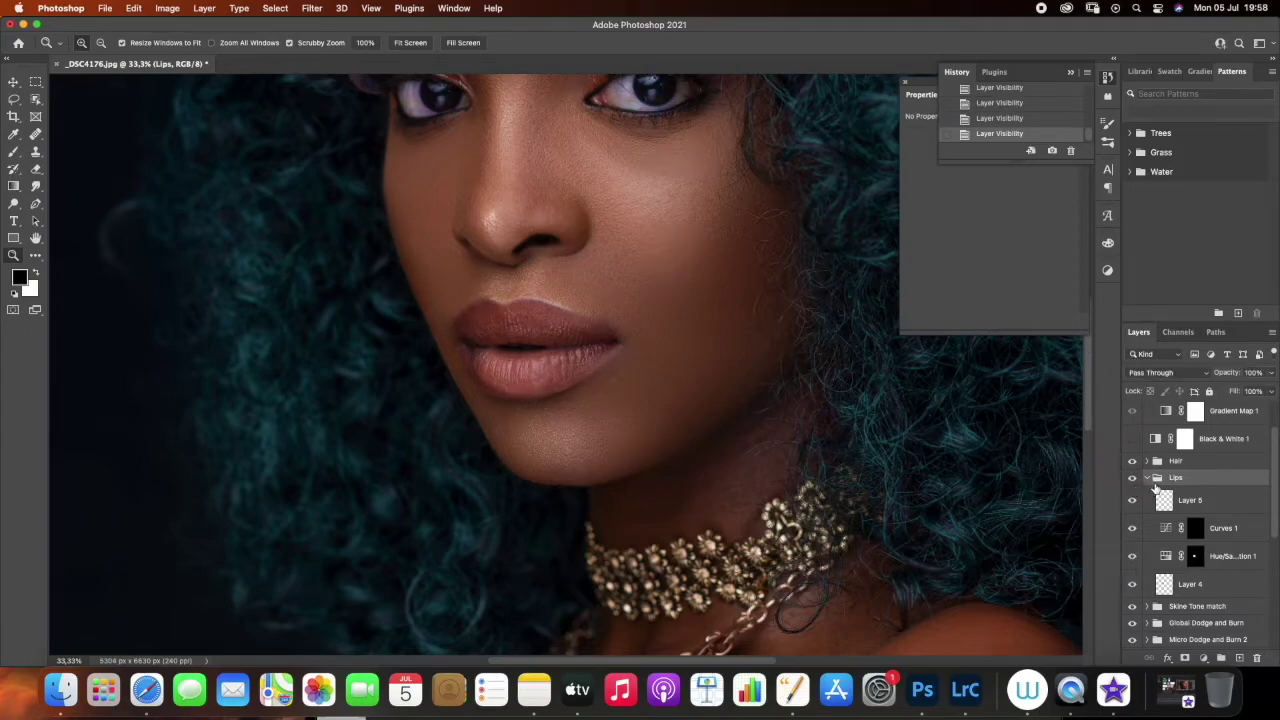
Collapse the Lips group and add a new empty layer above the Hair group
{"action": "left_click", "coordinate": [1148, 478]}
{"action": "left_click", "coordinate": [1175, 463]}
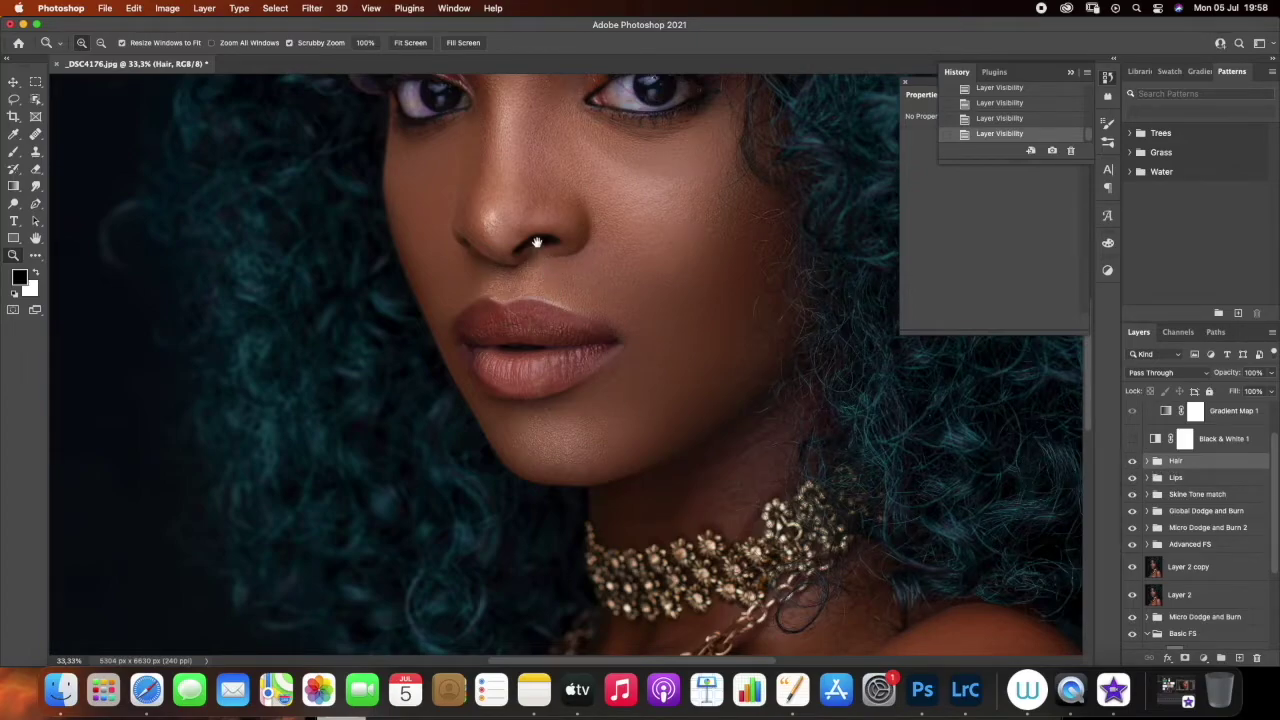
{"action": "scroll", "coordinate": [537, 250], "scroll_direction": "up", "scroll_amount": 5}
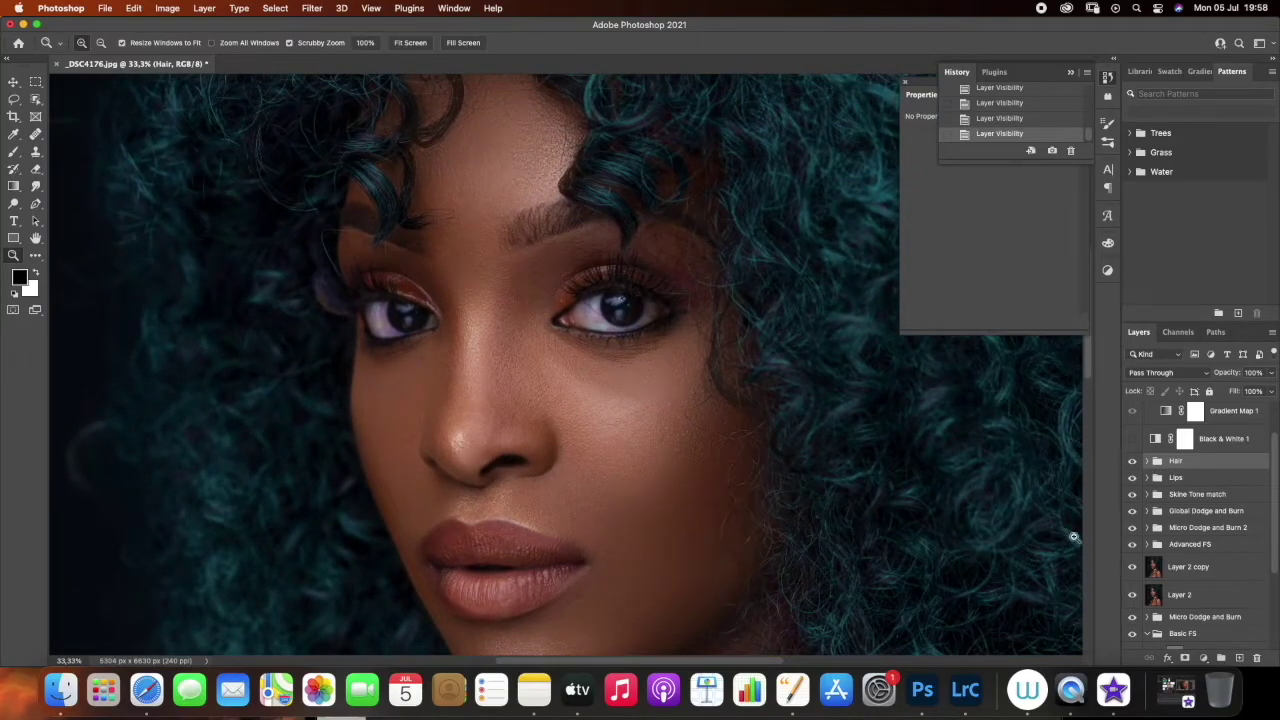
{"action": "left_click", "coordinate": [1239, 658]}
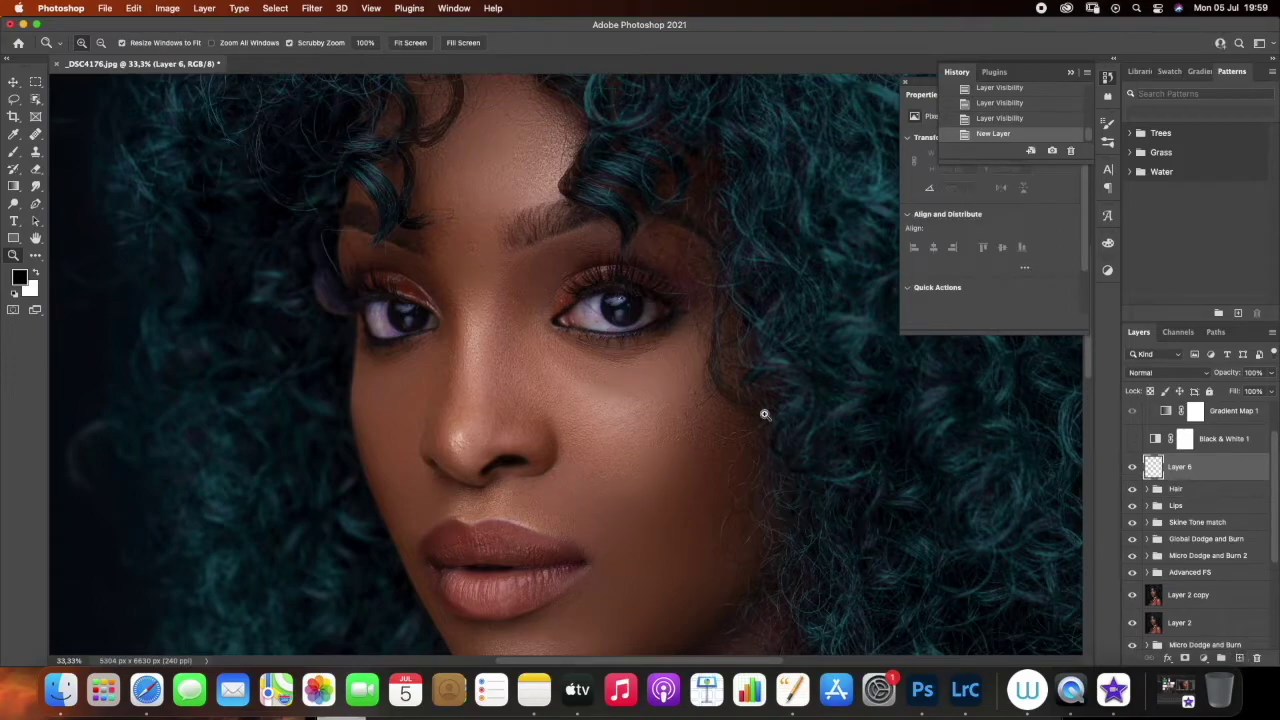
Heal the fine veins in the white of the nearer eye beside its inner corner on Layer 6, using a smaller Healing Brush
{"action": "left_click", "coordinate": [36, 134]}
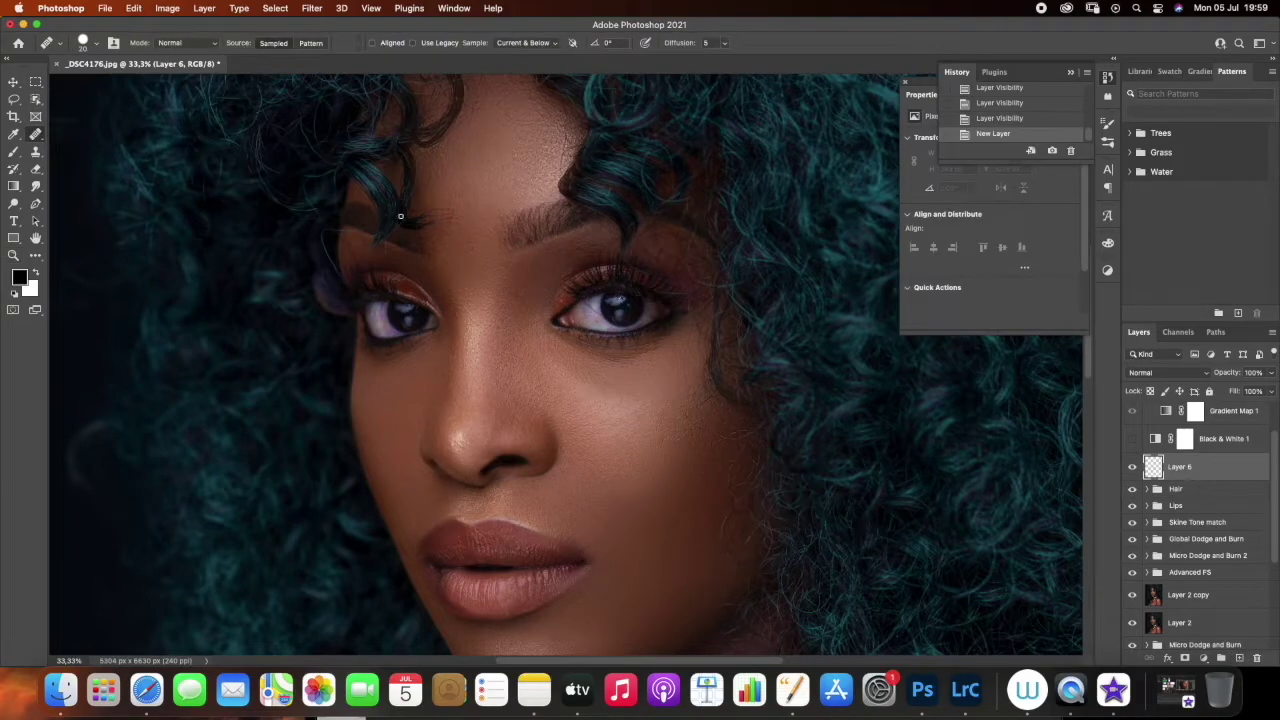
{"action": "left_click", "coordinate": [14, 255]}
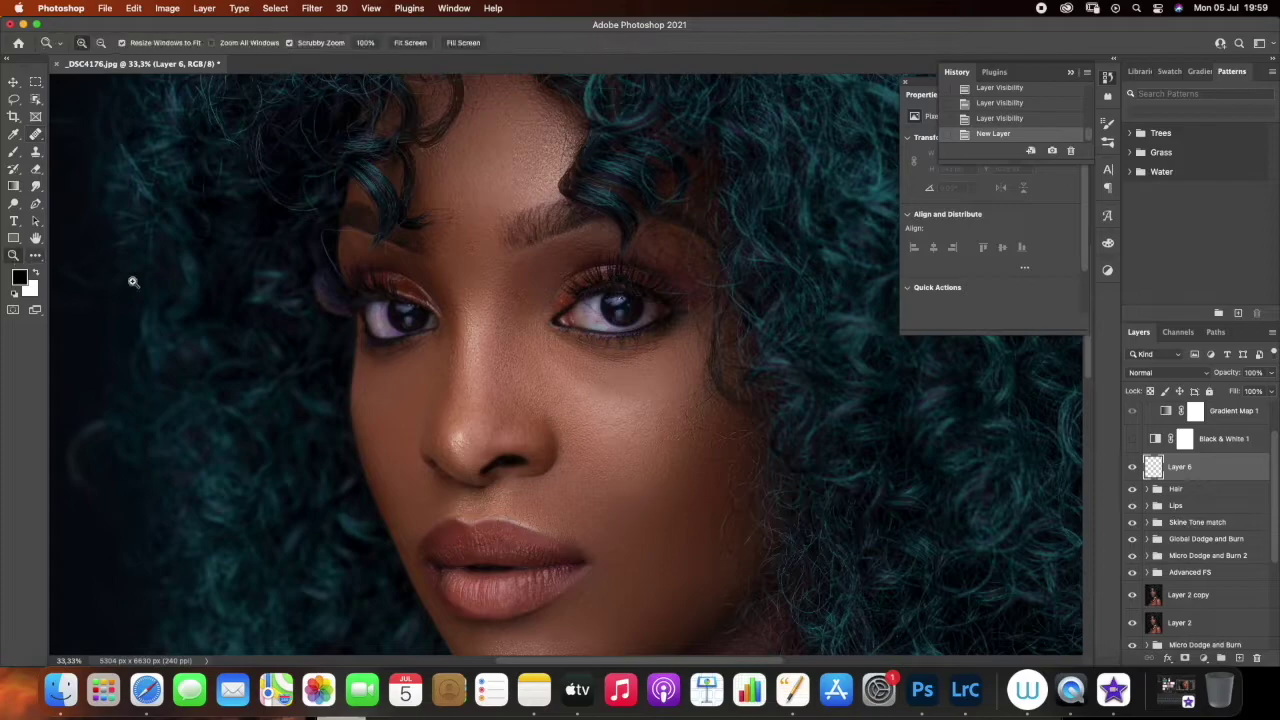
{"action": "left_click", "coordinate": [598, 317]}
{"action": "left_click", "coordinate": [598, 317]}
{"action": "left_click", "coordinate": [600, 319]}
{"action": "left_click", "coordinate": [612, 333]}
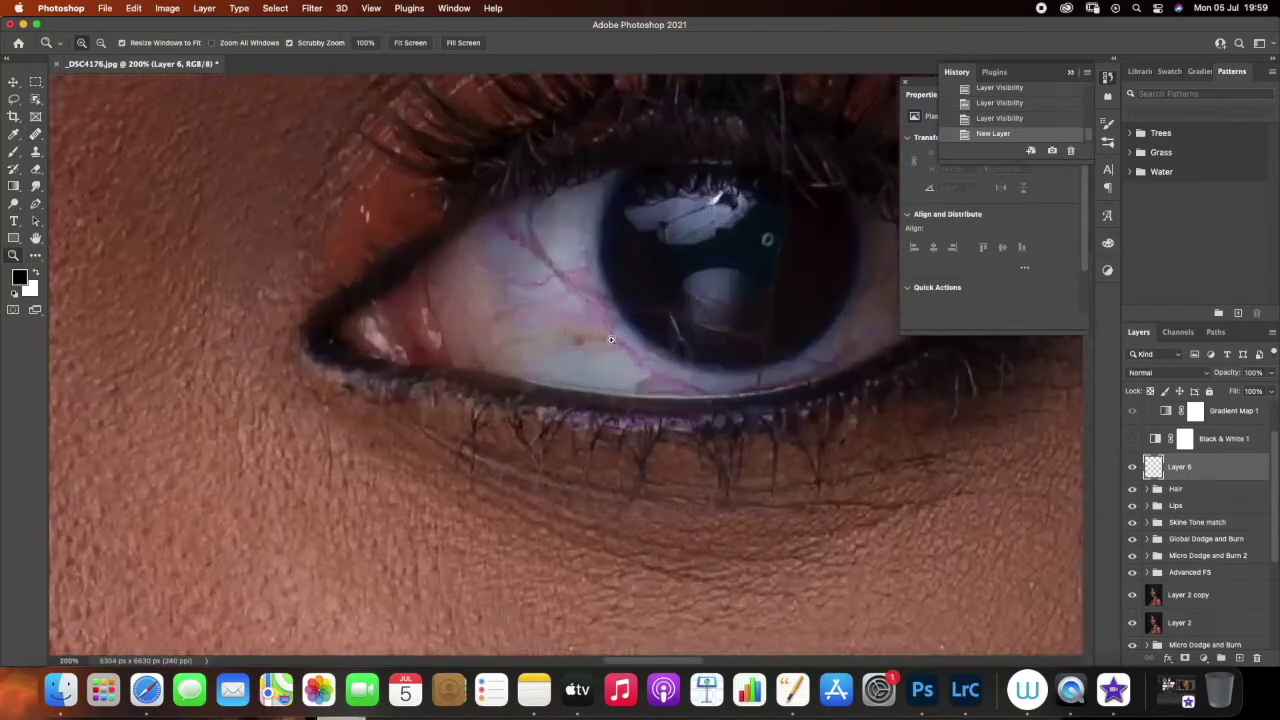
{"action": "left_click", "coordinate": [36, 134]}
{"action": "key", "text": "bracketleft"}
{"action": "key", "text": "bracketleft"}
{"action": "key", "text": "bracketleft"}
{"action": "key", "text": "bracketleft"}
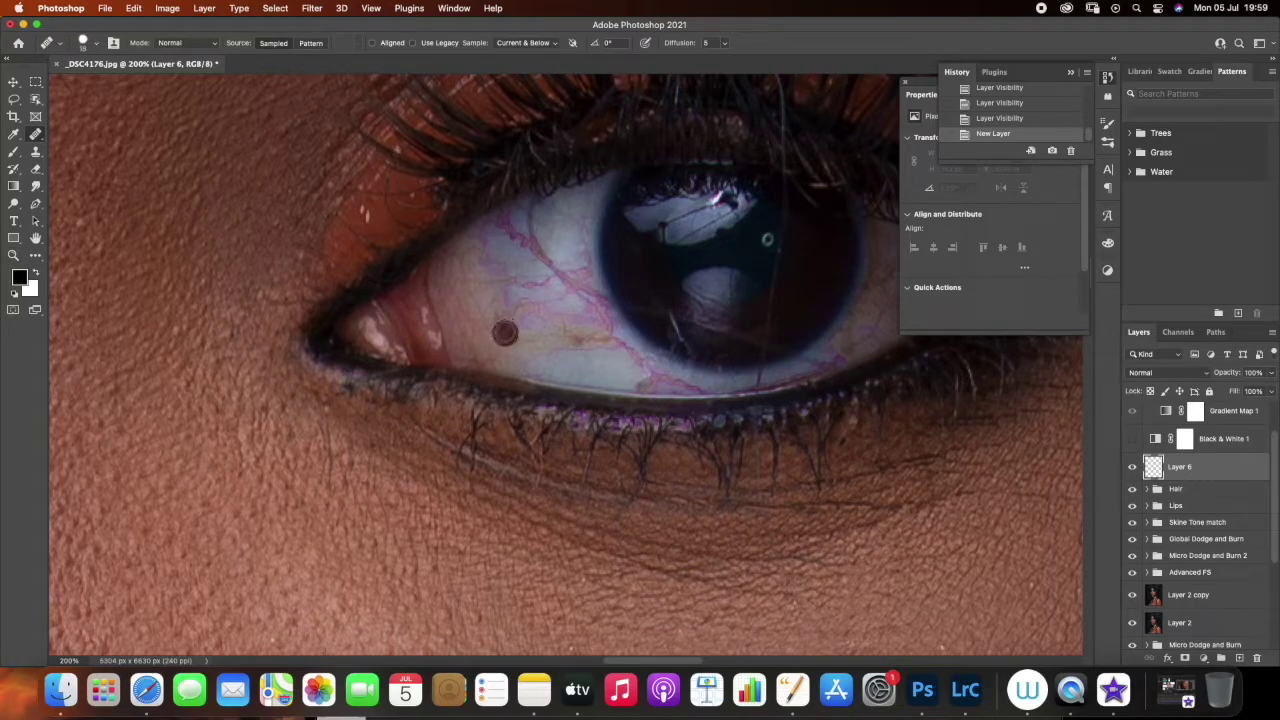
{"action": "left_click", "coordinate": [505, 332], "text": "alt"}
{"action": "left_click_drag", "start_coordinate": [496, 319], "coordinate": [499, 314]}
{"action": "left_click", "coordinate": [505, 328]}
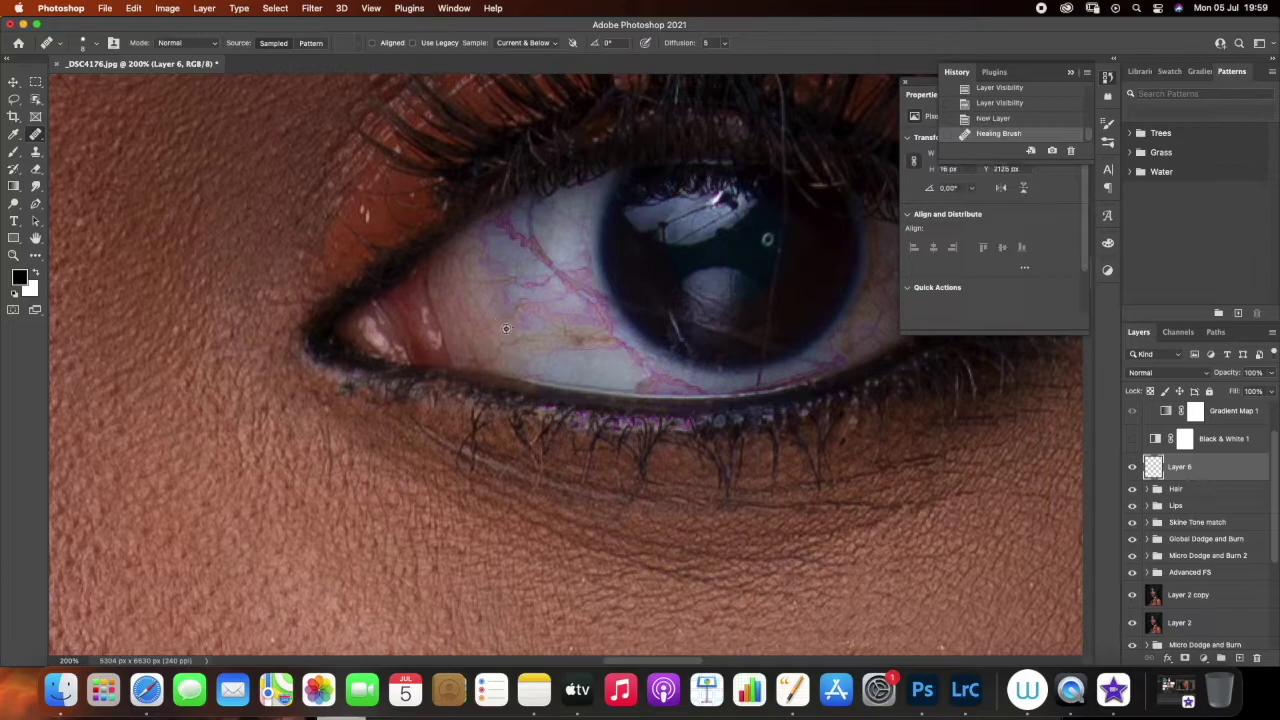
{"action": "left_click", "coordinate": [504, 328]}
{"action": "left_click", "coordinate": [501, 312]}
{"action": "left_click", "coordinate": [497, 321]}
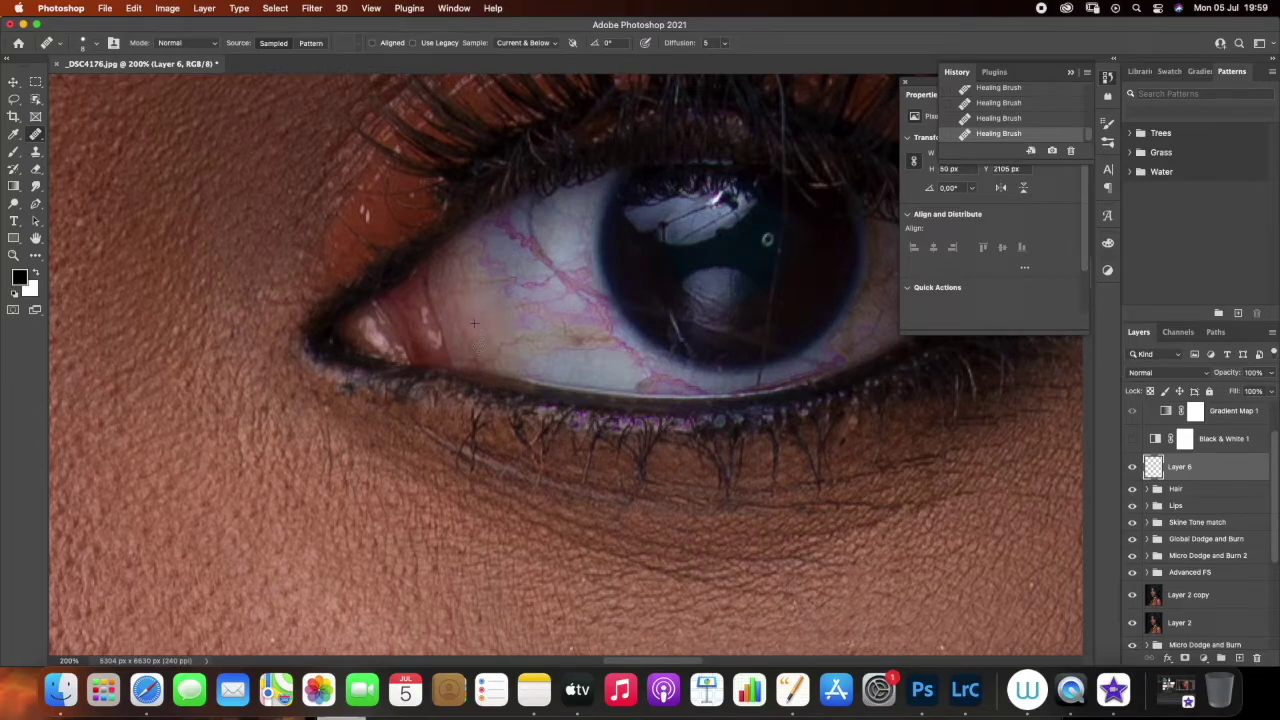
Heal the veins across the middle and lower part of the nearer eye's inner white, resampling clean areas
{"action": "mouse_move", "coordinate": [473, 335]}
{"action": "left_mouse_down"}
{"action": "mouse_move", "coordinate": [475, 356]}
{"action": "mouse_move", "coordinate": [501, 344]}
{"action": "left_mouse_up"}
{"action": "left_click", "coordinate": [480, 318], "text": "alt"}
{"action": "left_click", "coordinate": [501, 307]}
{"action": "left_click", "coordinate": [485, 299]}
{"action": "mouse_move", "coordinate": [437, 269]}
{"action": "left_mouse_down"}
{"action": "mouse_move", "coordinate": [440, 254]}
{"action": "mouse_move", "coordinate": [454, 260]}
{"action": "mouse_move", "coordinate": [452, 290]}
{"action": "left_mouse_up"}
{"action": "mouse_move", "coordinate": [484, 365]}
{"action": "left_mouse_down"}
{"action": "mouse_move", "coordinate": [468, 357]}
{"action": "mouse_move", "coordinate": [492, 366]}
{"action": "left_mouse_up"}
{"action": "left_click", "coordinate": [494, 352]}
{"action": "left_click_drag", "start_coordinate": [593, 382], "coordinate": [590, 382]}
{"action": "left_click_drag", "start_coordinate": [521, 354], "coordinate": [573, 350]}
{"action": "left_click_drag", "start_coordinate": [564, 283], "coordinate": [522, 281]}
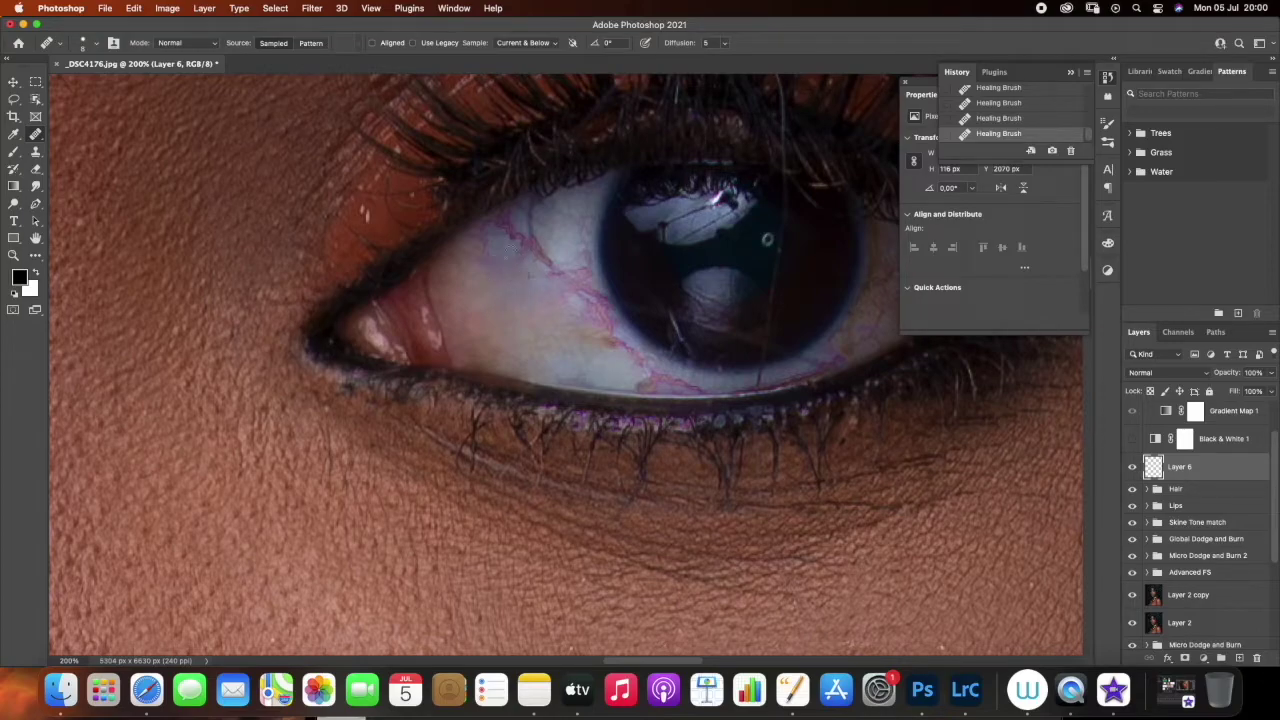
Heal the veins in the upper inner white of the nearer eye and along the iris's inner edge
{"action": "mouse_move", "coordinate": [467, 241]}
{"action": "left_mouse_down"}
{"action": "mouse_move", "coordinate": [446, 260]}
{"action": "mouse_move", "coordinate": [472, 234]}
{"action": "mouse_move", "coordinate": [512, 236]}
{"action": "mouse_move", "coordinate": [500, 224]}
{"action": "left_mouse_up"}
{"action": "left_click", "coordinate": [515, 296], "text": "alt"}
{"action": "mouse_move", "coordinate": [543, 263]}
{"action": "left_mouse_down"}
{"action": "mouse_move", "coordinate": [516, 231]}
{"action": "mouse_move", "coordinate": [548, 218]}
{"action": "mouse_move", "coordinate": [512, 252]}
{"action": "mouse_move", "coordinate": [567, 261]}
{"action": "mouse_move", "coordinate": [586, 294]}
{"action": "mouse_move", "coordinate": [553, 290]}
{"action": "mouse_move", "coordinate": [603, 314]}
{"action": "left_mouse_up"}
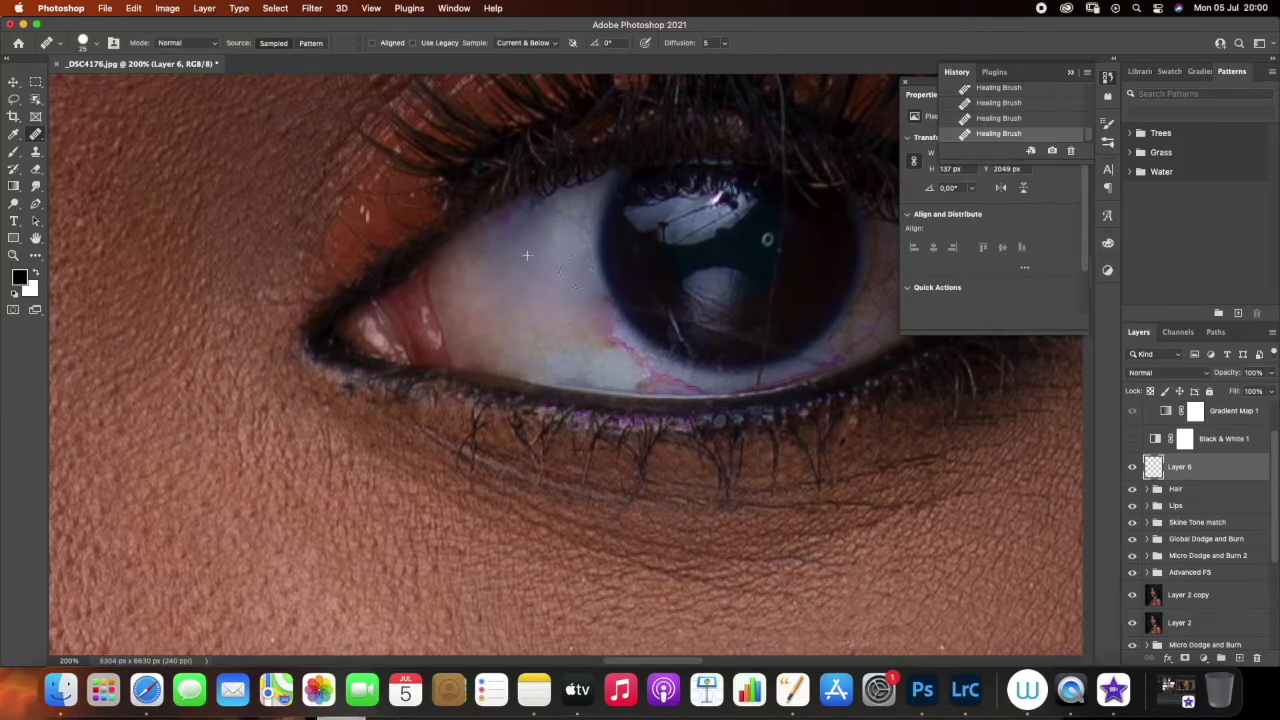
{"action": "left_click_drag", "start_coordinate": [560, 244], "coordinate": [576, 222]}
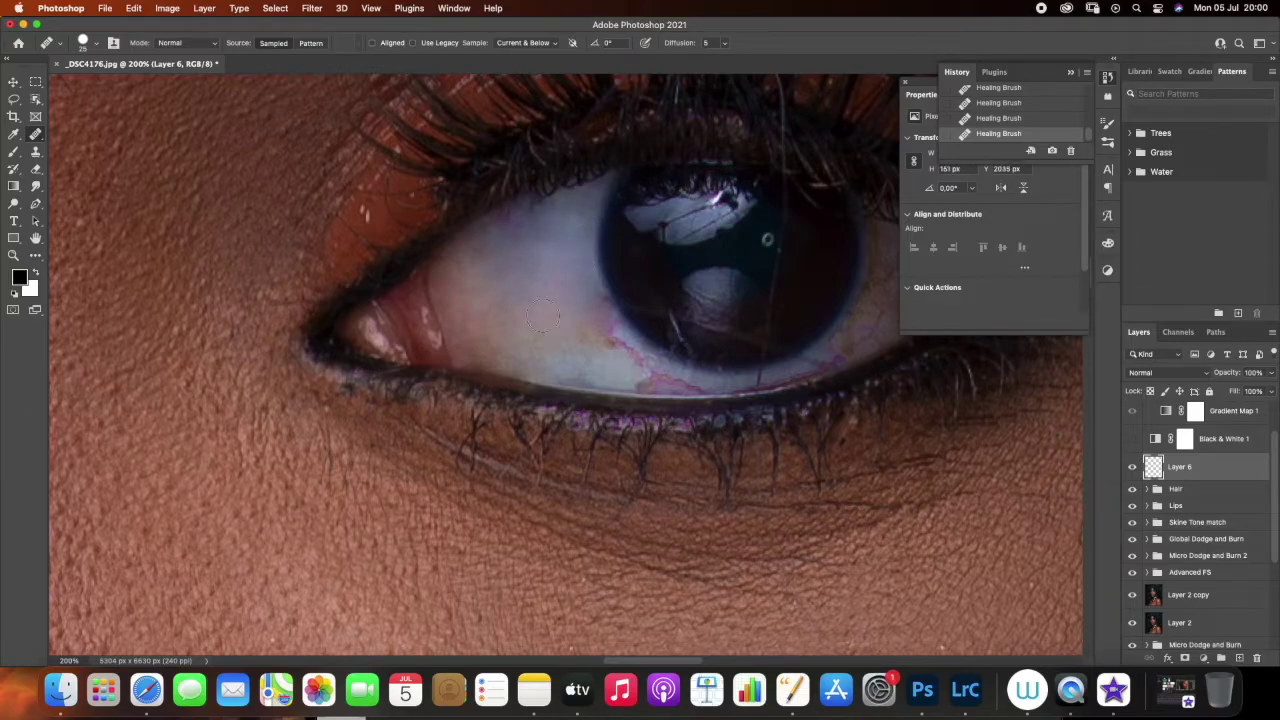
{"action": "mouse_move", "coordinate": [592, 331]}
{"action": "left_mouse_down"}
{"action": "mouse_move", "coordinate": [621, 344]}
{"action": "mouse_move", "coordinate": [586, 321]}
{"action": "mouse_move", "coordinate": [587, 309]}
{"action": "mouse_move", "coordinate": [612, 336]}
{"action": "mouse_move", "coordinate": [576, 288]}
{"action": "mouse_move", "coordinate": [614, 345]}
{"action": "mouse_move", "coordinate": [559, 358]}
{"action": "mouse_move", "coordinate": [571, 368]}
{"action": "mouse_move", "coordinate": [546, 362]}
{"action": "mouse_move", "coordinate": [639, 379]}
{"action": "mouse_move", "coordinate": [538, 362]}
{"action": "mouse_move", "coordinate": [624, 376]}
{"action": "mouse_move", "coordinate": [604, 358]}
{"action": "mouse_move", "coordinate": [635, 361]}
{"action": "mouse_move", "coordinate": [651, 369]}
{"action": "mouse_move", "coordinate": [581, 358]}
{"action": "mouse_move", "coordinate": [650, 376]}
{"action": "mouse_move", "coordinate": [616, 378]}
{"action": "mouse_move", "coordinate": [652, 375]}
{"action": "mouse_move", "coordinate": [589, 368]}
{"action": "left_mouse_up"}
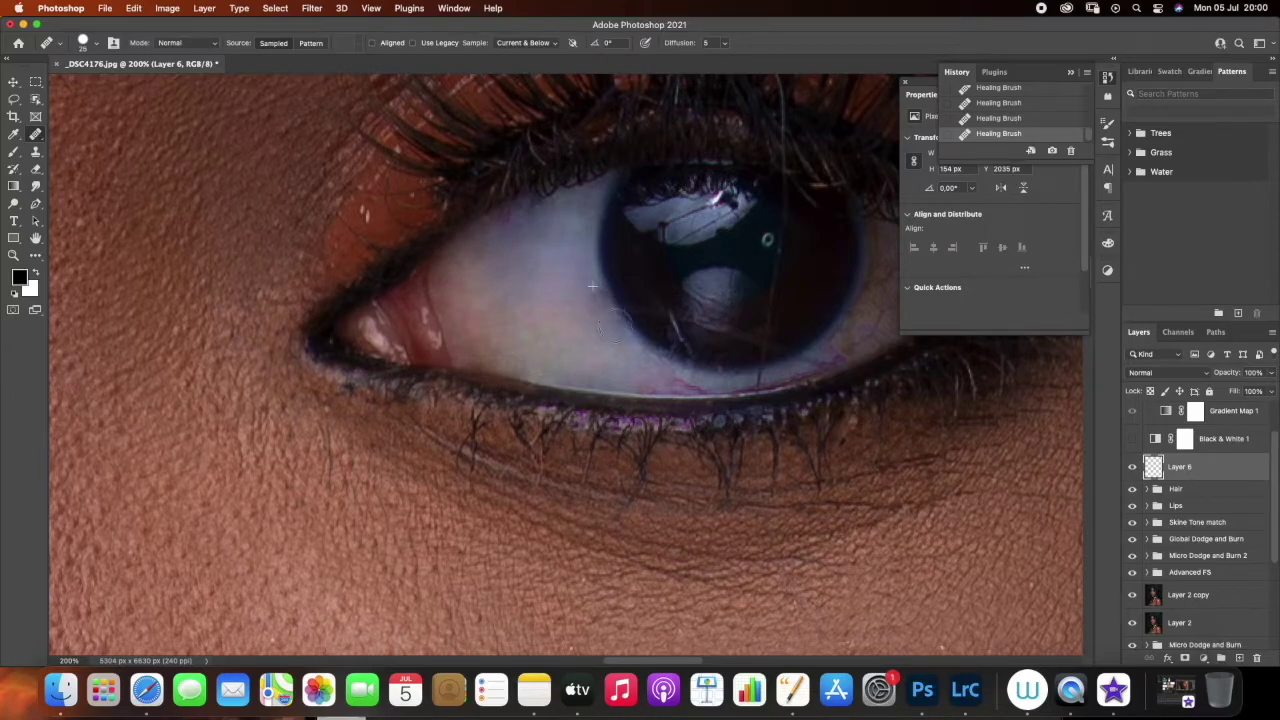
Heal the veins in the white along the lower edge of the nearer eye's iris
{"action": "mouse_move", "coordinate": [556, 292]}
{"action": "left_mouse_down"}
{"action": "mouse_move", "coordinate": [540, 321]}
{"action": "mouse_move", "coordinate": [553, 358]}
{"action": "left_mouse_up"}
{"action": "left_click", "coordinate": [576, 352], "text": "alt"}
{"action": "mouse_move", "coordinate": [634, 384]}
{"action": "left_mouse_down"}
{"action": "mouse_move", "coordinate": [706, 382]}
{"action": "mouse_move", "coordinate": [629, 381]}
{"action": "left_mouse_up"}
{"action": "left_click", "coordinate": [617, 373], "text": "alt"}
{"action": "left_click", "coordinate": [572, 333], "text": "alt"}
{"action": "mouse_move", "coordinate": [676, 384]}
{"action": "left_mouse_down"}
{"action": "mouse_move", "coordinate": [725, 382]}
{"action": "mouse_move", "coordinate": [691, 380]}
{"action": "left_mouse_up"}
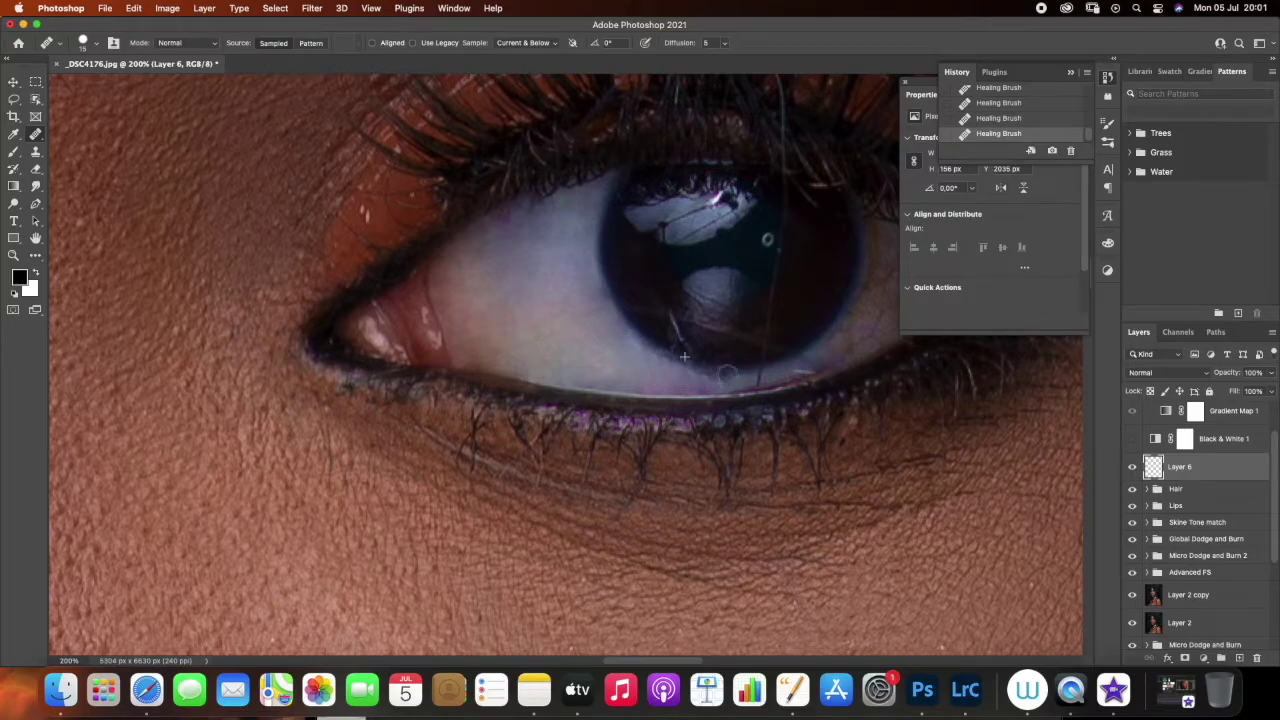
Try healing the vein under the iris's outer side, and delete the latest Healing Brush strokes from the history
{"action": "left_click", "coordinate": [802, 361], "text": "alt"}
{"action": "left_click_drag", "start_coordinate": [742, 378], "coordinate": [700, 380]}
{"action": "left_click", "coordinate": [1070, 150]}
{"action": "key", "text": "Return"}
{"action": "left_click", "coordinate": [1071, 152]}
Heal the veins in the nearer eye's outer white, from beside the iris down to the lower lid
{"action": "left_click_drag", "start_coordinate": [588, 323], "coordinate": [272, 303]}
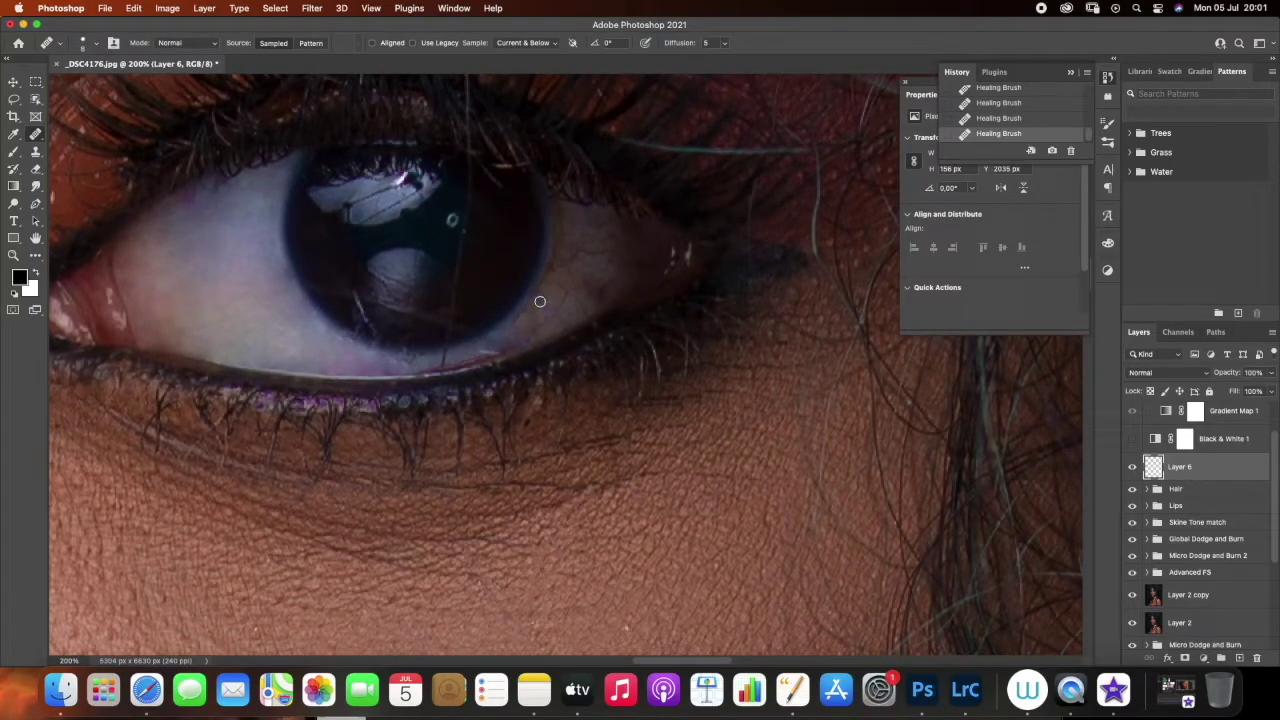
{"action": "left_click", "coordinate": [574, 284], "text": "alt"}
{"action": "left_click", "coordinate": [564, 300]}
{"action": "mouse_move", "coordinate": [564, 300]}
{"action": "left_mouse_down"}
{"action": "mouse_move", "coordinate": [516, 342]}
{"action": "mouse_move", "coordinate": [531, 337]}
{"action": "mouse_move", "coordinate": [468, 365]}
{"action": "left_mouse_up"}
{"action": "left_click", "coordinate": [543, 318], "text": "alt"}
{"action": "mouse_move", "coordinate": [573, 298]}
{"action": "left_mouse_down"}
{"action": "mouse_move", "coordinate": [571, 283]}
{"action": "mouse_move", "coordinate": [555, 289]}
{"action": "left_mouse_up"}
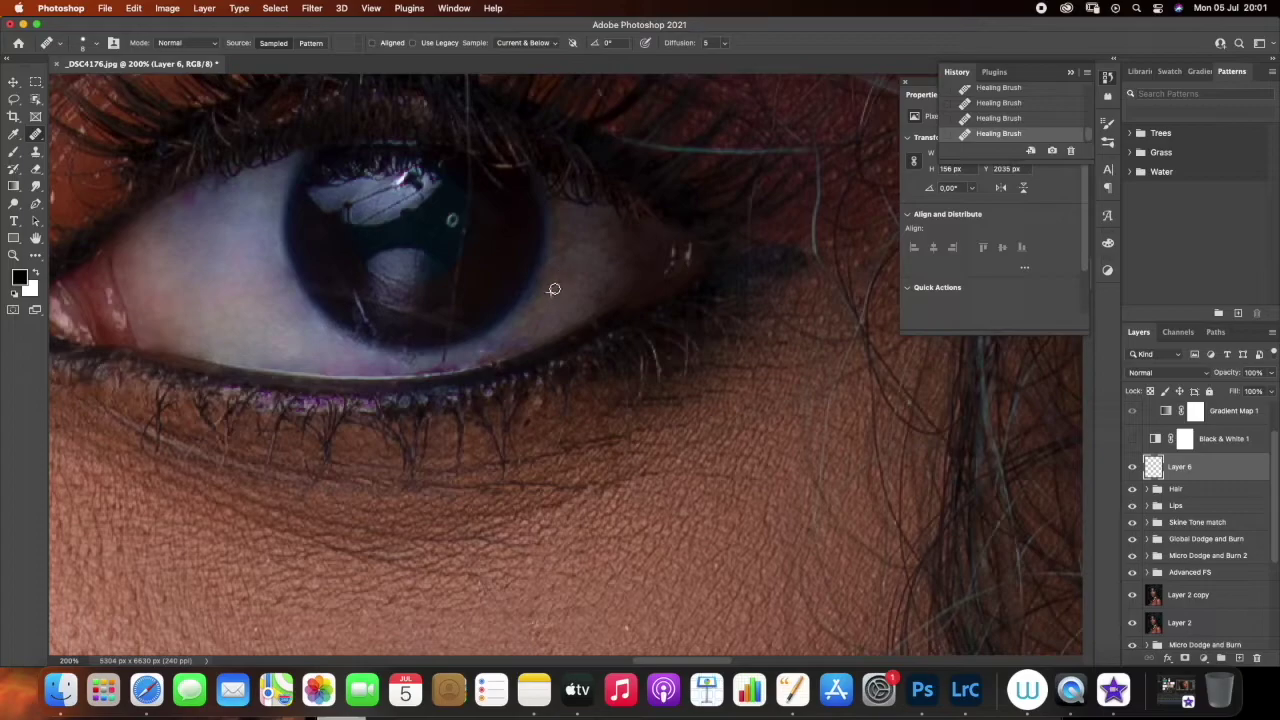
{"action": "left_click_drag", "start_coordinate": [564, 260], "coordinate": [544, 308]}
Even out the remaining discoloration in the nearer eye's outer white toward the outer corner
{"action": "left_click", "coordinate": [252, 344], "text": "alt"}
{"action": "left_click_drag", "start_coordinate": [548, 286], "coordinate": [578, 296]}
{"action": "left_click_drag", "start_coordinate": [602, 250], "coordinate": [599, 243]}
{"action": "left_click", "coordinate": [623, 255]}
{"action": "mouse_move", "coordinate": [630, 253]}
{"action": "left_mouse_down"}
{"action": "mouse_move", "coordinate": [574, 271]}
{"action": "mouse_move", "coordinate": [627, 225]}
{"action": "mouse_move", "coordinate": [572, 274]}
{"action": "mouse_move", "coordinate": [573, 247]}
{"action": "mouse_move", "coordinate": [561, 271]}
{"action": "mouse_move", "coordinate": [579, 235]}
{"action": "mouse_move", "coordinate": [574, 271]}
{"action": "mouse_move", "coordinate": [564, 226]}
{"action": "mouse_move", "coordinate": [556, 246]}
{"action": "mouse_move", "coordinate": [560, 210]}
{"action": "left_mouse_up"}
{"action": "mouse_move", "coordinate": [597, 303]}
{"action": "left_mouse_down"}
{"action": "mouse_move", "coordinate": [620, 282]}
{"action": "mouse_move", "coordinate": [600, 273]}
{"action": "mouse_move", "coordinate": [584, 301]}
{"action": "mouse_move", "coordinate": [606, 253]}
{"action": "left_mouse_up"}
Heal the leftover marks in the nearer eye's inner white and beneath the iris
{"action": "left_click", "coordinate": [186, 251]}
{"action": "left_click", "coordinate": [239, 281]}
{"action": "mouse_move", "coordinate": [313, 297]}
{"action": "left_mouse_down"}
{"action": "mouse_move", "coordinate": [453, 372]}
{"action": "mouse_move", "coordinate": [450, 352]}
{"action": "mouse_move", "coordinate": [437, 360]}
{"action": "left_mouse_up"}
{"action": "left_click", "coordinate": [475, 374]}
Heal the skin below the nearer eye's lower lashes with a freshly sampled source
{"action": "left_click_drag", "start_coordinate": [484, 574], "coordinate": [496, 591]}
{"action": "left_click", "coordinate": [435, 531], "text": "alt"}
{"action": "mouse_move", "coordinate": [445, 507]}
{"action": "left_mouse_down"}
{"action": "mouse_move", "coordinate": [451, 463]}
{"action": "mouse_move", "coordinate": [476, 480]}
{"action": "mouse_move", "coordinate": [436, 463]}
{"action": "mouse_move", "coordinate": [433, 444]}
{"action": "mouse_move", "coordinate": [451, 507]}
{"action": "mouse_move", "coordinate": [450, 418]}
{"action": "left_mouse_up"}
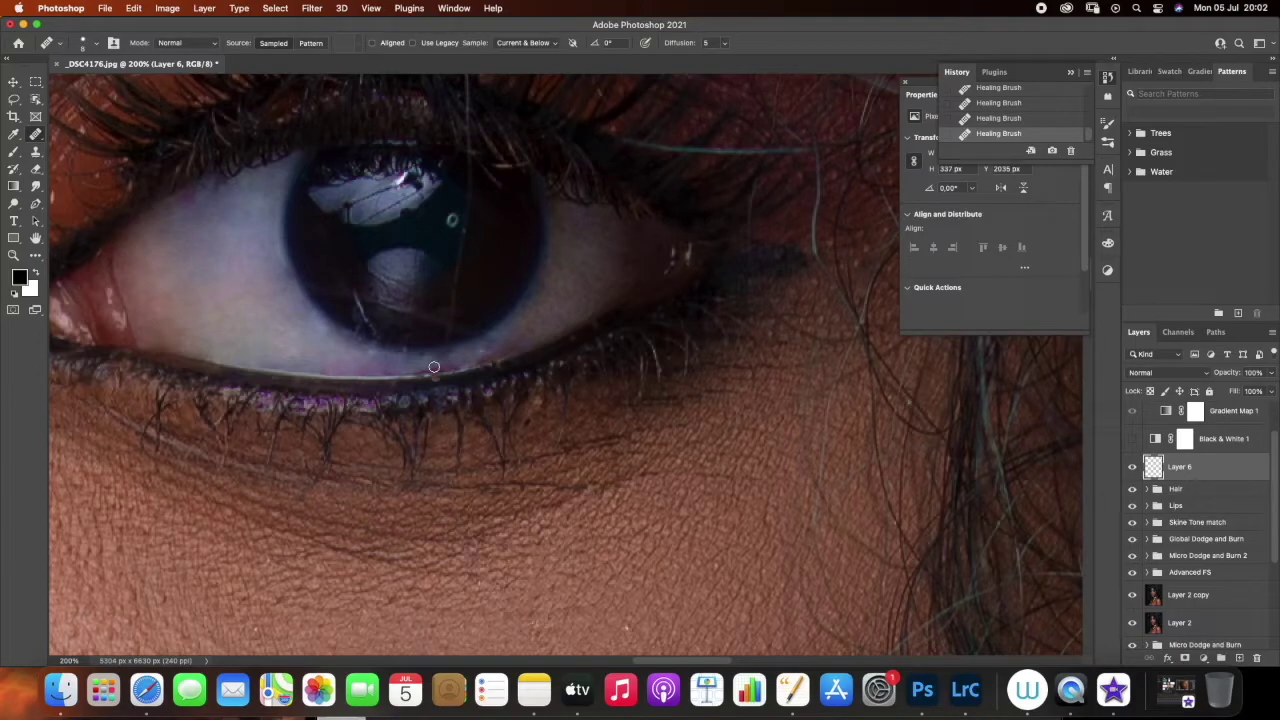
Heal the thin hair line running across the nearer eye's iris, sampling clean iris areas
{"action": "left_click", "coordinate": [471, 297], "text": "alt"}
{"action": "mouse_move", "coordinate": [460, 272]}
{"action": "left_mouse_down"}
{"action": "mouse_move", "coordinate": [446, 334]}
{"action": "mouse_move", "coordinate": [453, 310]}
{"action": "left_mouse_up"}
{"action": "left_click", "coordinate": [477, 286], "text": "alt"}
{"action": "left_click_drag", "start_coordinate": [465, 229], "coordinate": [466, 186]}
{"action": "left_click_drag", "start_coordinate": [377, 321], "coordinate": [357, 312]}
{"action": "left_click", "coordinate": [333, 265], "text": "alt"}
Inspect the retouched eye in the whole face, comparing it with Layer 6 hidden and shown
{"action": "left_click_drag", "start_coordinate": [235, 301], "coordinate": [543, 266]}
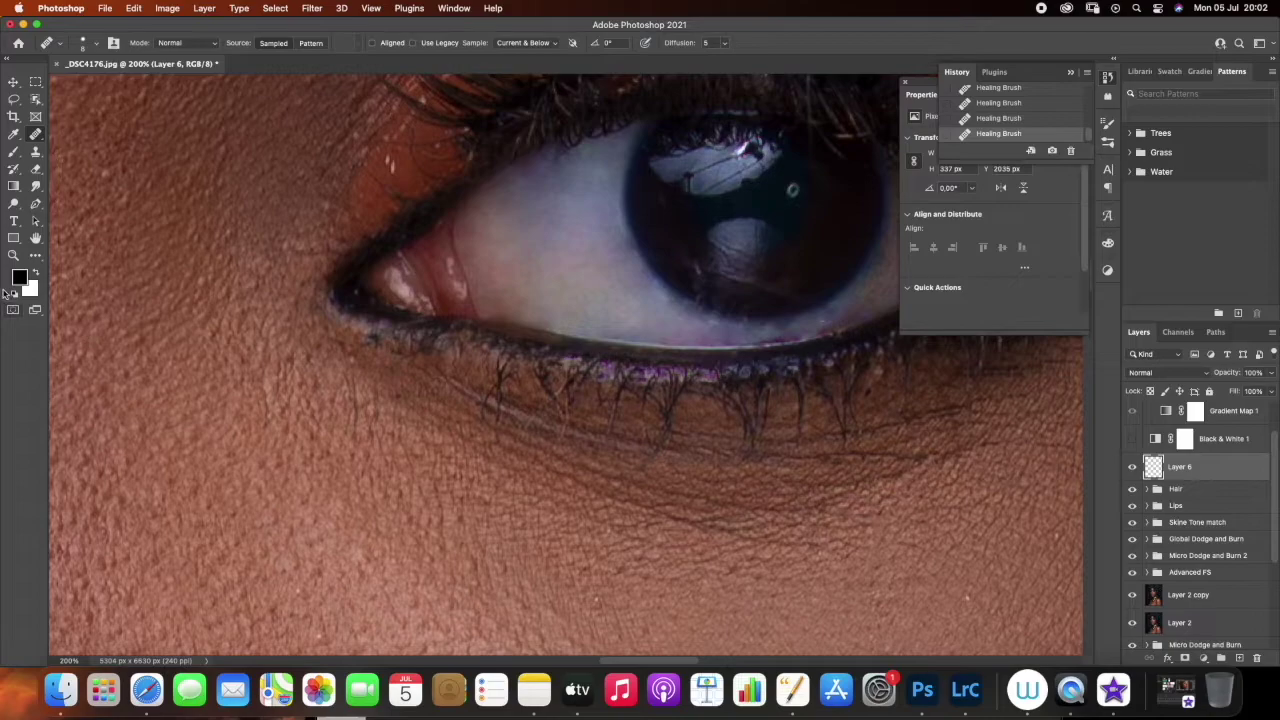
{"action": "left_click", "coordinate": [15, 258]}
{"action": "right_click", "coordinate": [327, 384]}
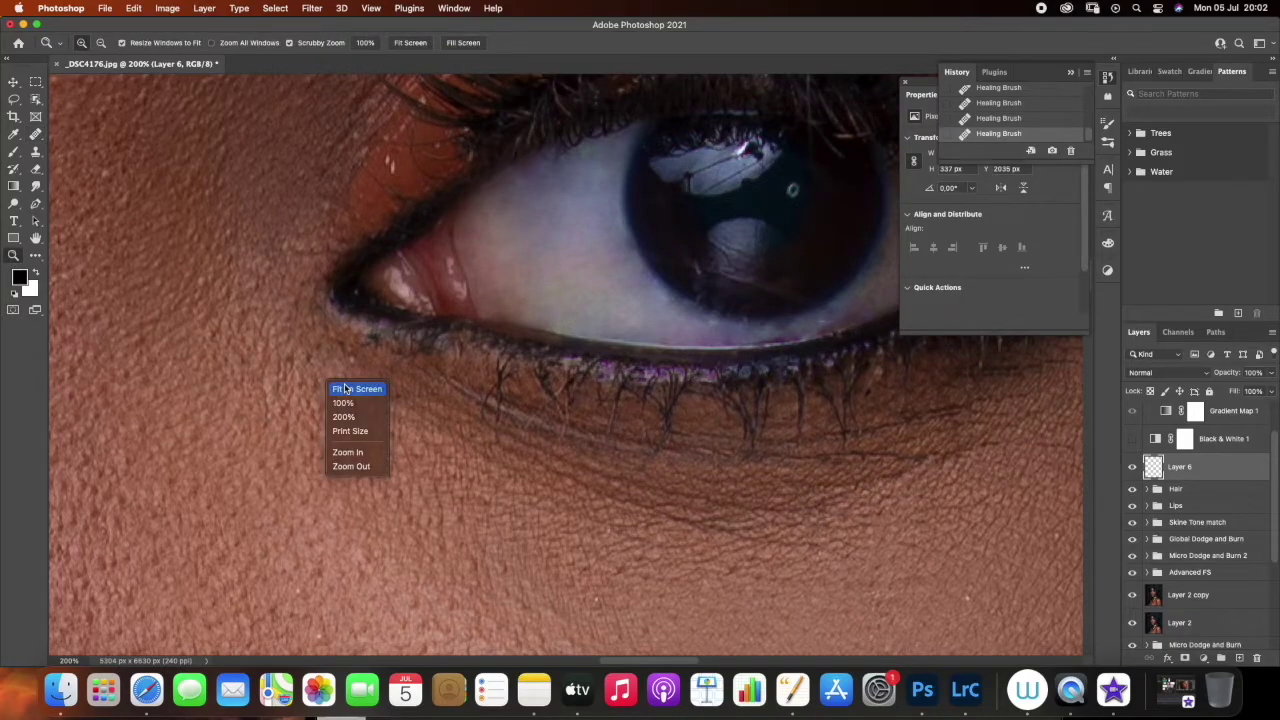
{"action": "left_click", "coordinate": [383, 389]}
{"action": "left_click", "coordinate": [578, 275]}
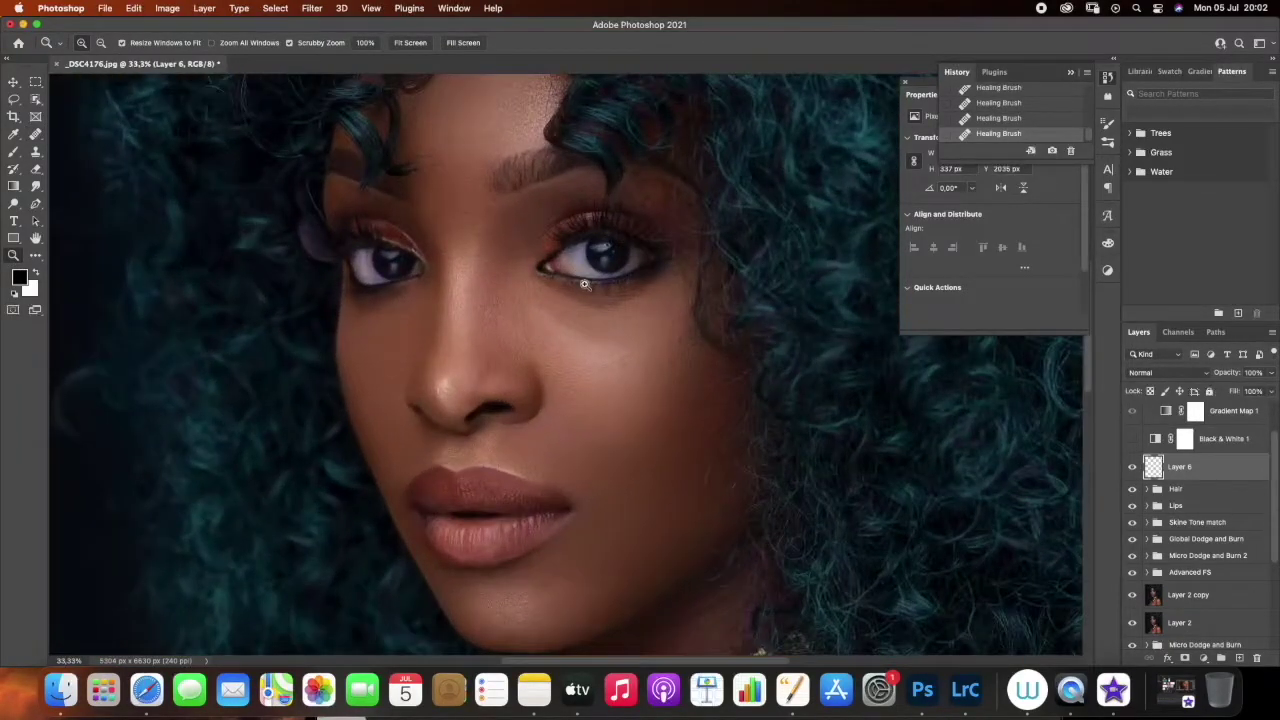
{"action": "left_click", "coordinate": [1132, 469]}
{"action": "left_click", "coordinate": [1132, 469]}
Retouch the purple patches in the upper outer white of the farther eye with a Clone Stamp dab and the Healing Brush
{"action": "left_click", "coordinate": [370, 278]}
{"action": "left_click", "coordinate": [369, 277]}
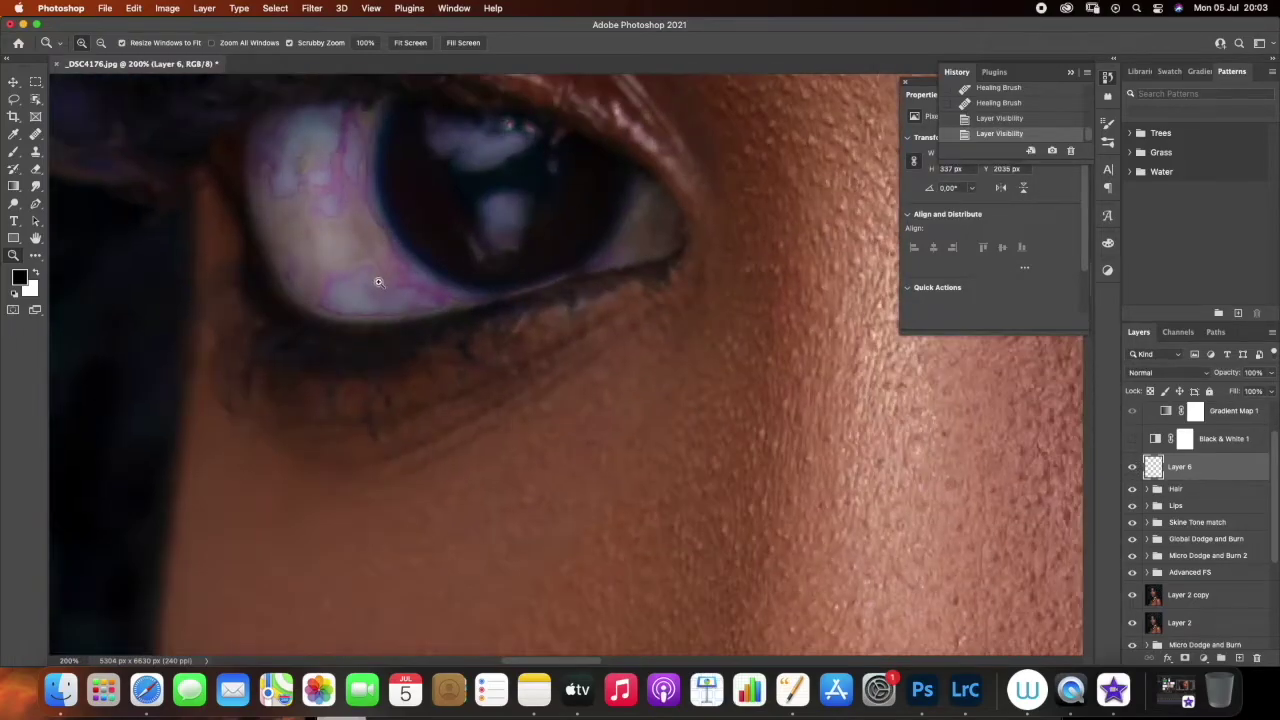
{"action": "left_click", "coordinate": [33, 153]}
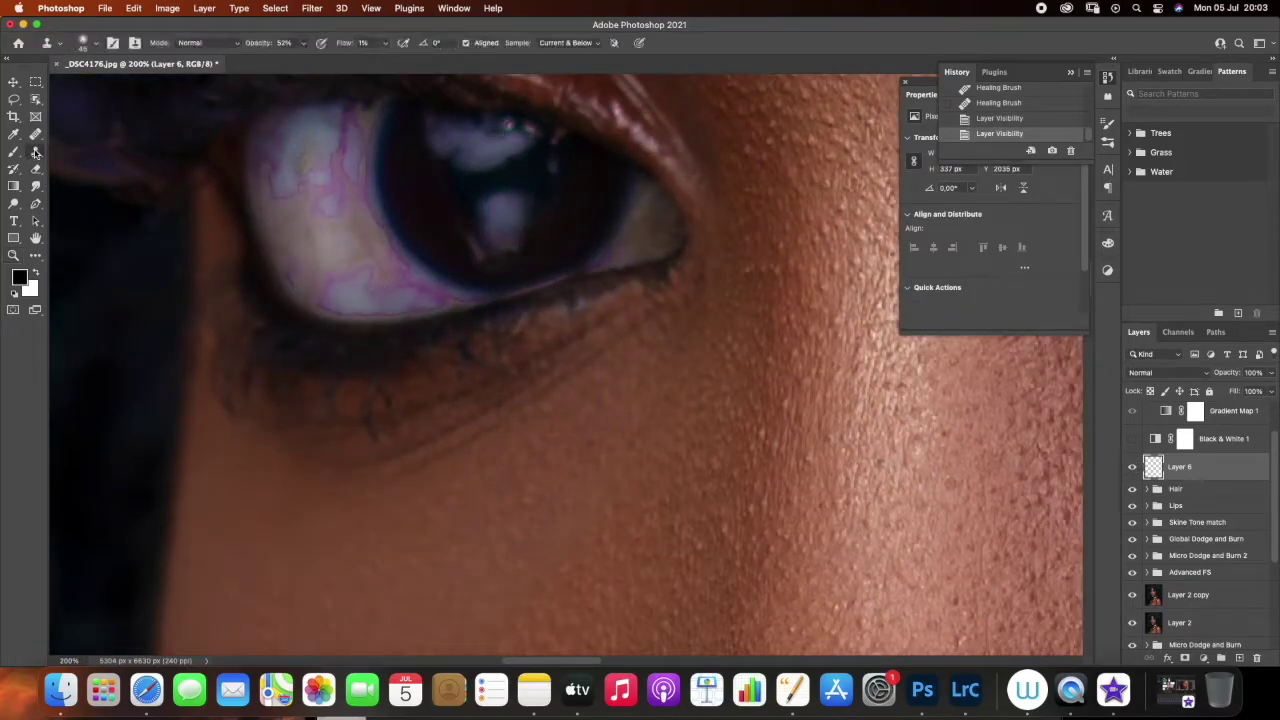
{"action": "left_click", "coordinate": [327, 207]}
{"action": "left_click", "coordinate": [36, 134]}
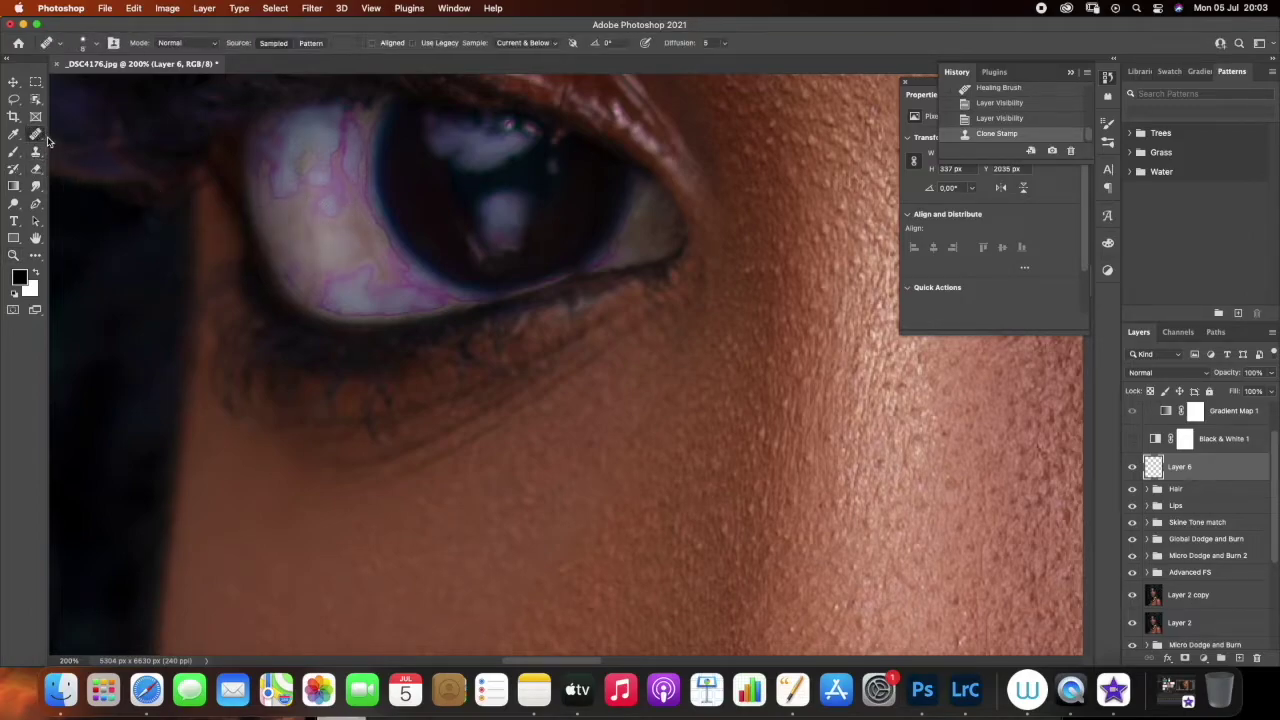
{"action": "left_click", "coordinate": [325, 211]}
{"action": "left_click", "coordinate": [323, 215]}
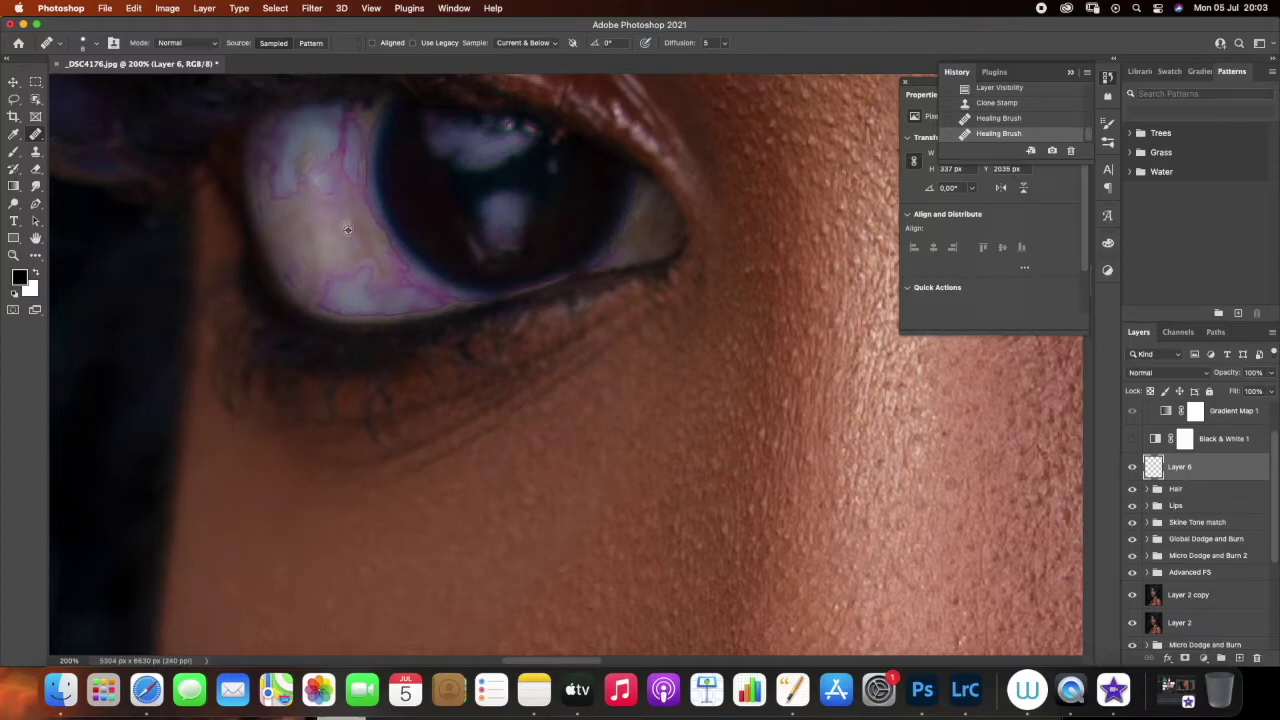
{"action": "left_click", "coordinate": [338, 197]}
{"action": "left_click", "coordinate": [283, 196]}
{"action": "mouse_move", "coordinate": [279, 188]}
{"action": "left_mouse_down"}
{"action": "mouse_move", "coordinate": [325, 150]}
{"action": "mouse_move", "coordinate": [341, 201]}
{"action": "mouse_move", "coordinate": [329, 211]}
{"action": "mouse_move", "coordinate": [331, 149]}
{"action": "mouse_move", "coordinate": [330, 175]}
{"action": "mouse_move", "coordinate": [294, 165]}
{"action": "mouse_move", "coordinate": [312, 142]}
{"action": "mouse_move", "coordinate": [279, 156]}
{"action": "mouse_move", "coordinate": [289, 138]}
{"action": "mouse_move", "coordinate": [261, 150]}
{"action": "mouse_move", "coordinate": [267, 202]}
{"action": "mouse_move", "coordinate": [271, 140]}
{"action": "mouse_move", "coordinate": [325, 126]}
{"action": "mouse_move", "coordinate": [345, 141]}
{"action": "mouse_move", "coordinate": [339, 121]}
{"action": "mouse_move", "coordinate": [304, 120]}
{"action": "mouse_move", "coordinate": [272, 131]}
{"action": "mouse_move", "coordinate": [333, 182]}
{"action": "left_mouse_up"}
{"action": "left_click", "coordinate": [309, 198], "text": "alt"}
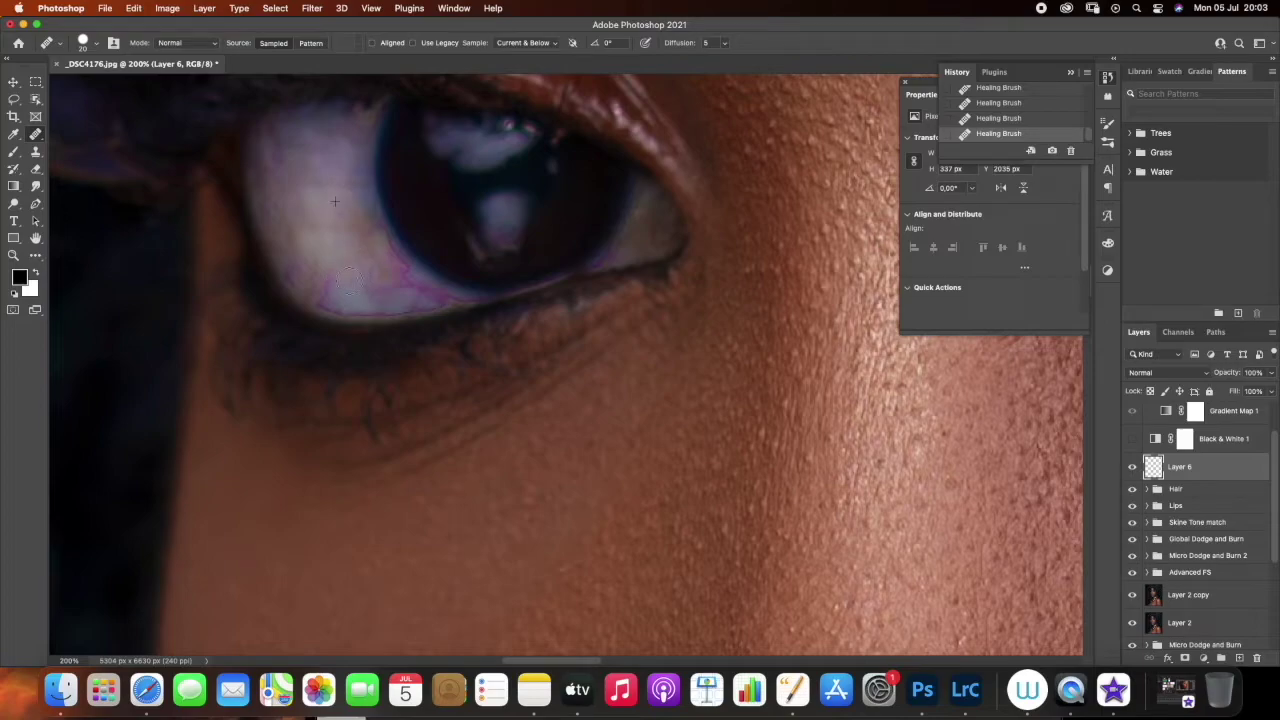
Heal the purple outlines along the lower lid, beside the iris and at the upper edge of the farther eye's white
{"action": "mouse_move", "coordinate": [326, 300]}
{"action": "left_mouse_down"}
{"action": "mouse_move", "coordinate": [385, 297]}
{"action": "mouse_move", "coordinate": [348, 290]}
{"action": "left_mouse_up"}
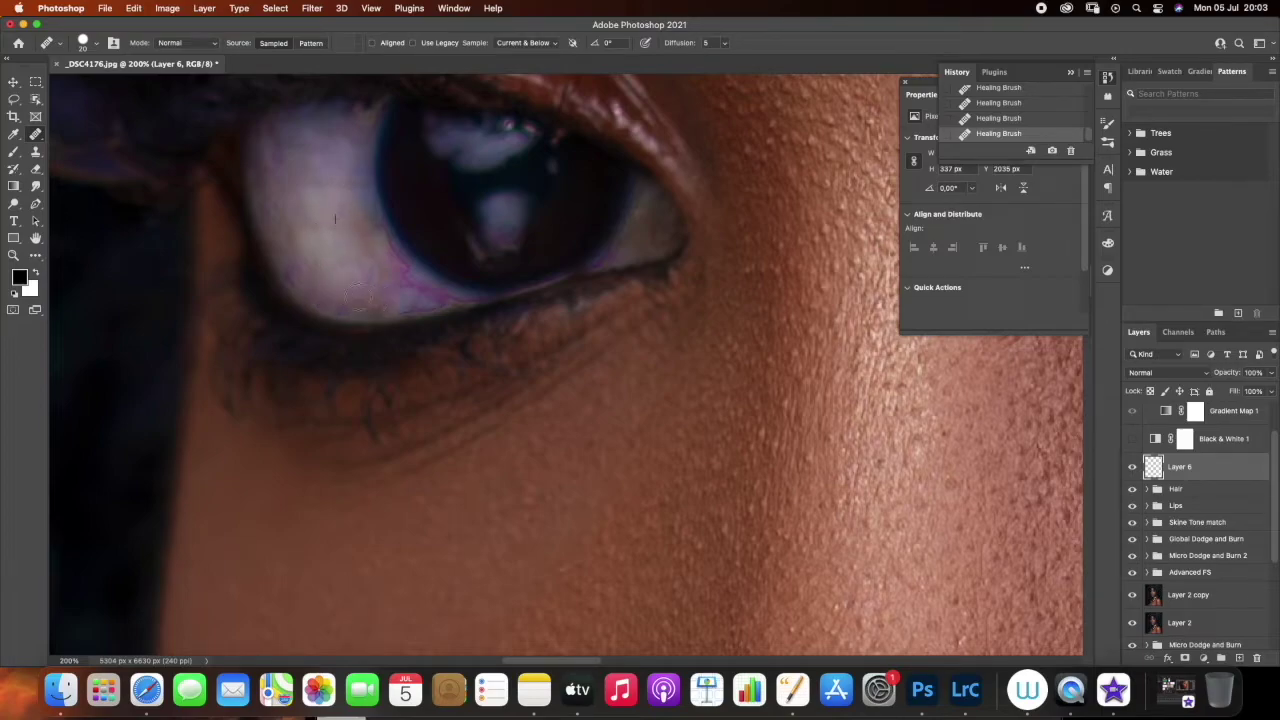
{"action": "left_click_drag", "start_coordinate": [372, 297], "coordinate": [424, 301]}
{"action": "mouse_move", "coordinate": [422, 293]}
{"action": "left_mouse_down"}
{"action": "mouse_move", "coordinate": [372, 240]}
{"action": "mouse_move", "coordinate": [396, 265]}
{"action": "left_mouse_up"}
{"action": "left_click", "coordinate": [330, 198], "text": "alt"}
{"action": "left_click_drag", "start_coordinate": [359, 125], "coordinate": [366, 118]}
{"action": "left_click", "coordinate": [321, 168], "text": "alt"}
{"action": "mouse_move", "coordinate": [293, 138]}
{"action": "left_mouse_down"}
{"action": "mouse_move", "coordinate": [260, 134]}
{"action": "mouse_move", "coordinate": [291, 269]}
{"action": "mouse_move", "coordinate": [264, 182]}
{"action": "left_mouse_up"}
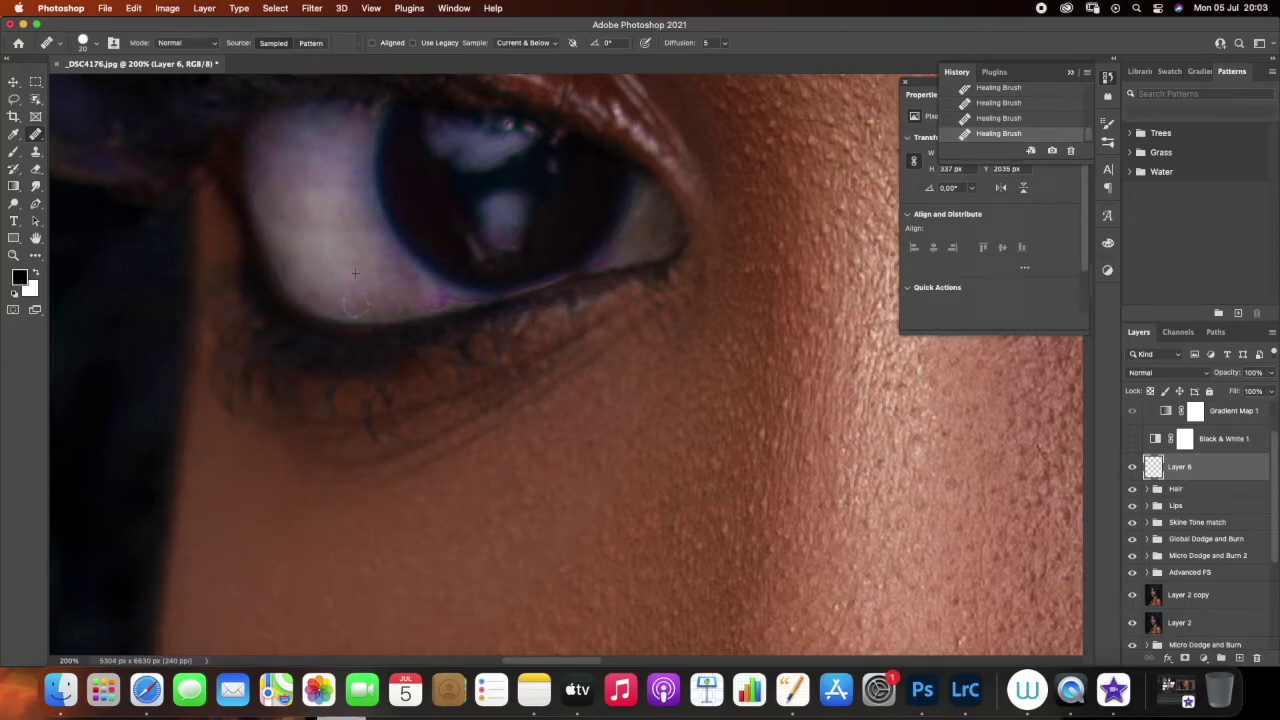
Heal the remaining color blotches along the farther eye's lower lid and in its inner corner
{"action": "mouse_move", "coordinate": [341, 308]}
{"action": "left_mouse_down"}
{"action": "mouse_move", "coordinate": [436, 296]}
{"action": "mouse_move", "coordinate": [393, 305]}
{"action": "mouse_move", "coordinate": [430, 297]}
{"action": "mouse_move", "coordinate": [382, 285]}
{"action": "mouse_move", "coordinate": [395, 301]}
{"action": "mouse_move", "coordinate": [441, 294]}
{"action": "mouse_move", "coordinate": [368, 287]}
{"action": "mouse_move", "coordinate": [437, 284]}
{"action": "mouse_move", "coordinate": [435, 297]}
{"action": "mouse_move", "coordinate": [377, 305]}
{"action": "mouse_move", "coordinate": [412, 274]}
{"action": "mouse_move", "coordinate": [388, 257]}
{"action": "mouse_move", "coordinate": [420, 283]}
{"action": "left_mouse_up"}
{"action": "mouse_move", "coordinate": [661, 215]}
{"action": "left_mouse_down"}
{"action": "mouse_move", "coordinate": [629, 246]}
{"action": "mouse_move", "coordinate": [656, 220]}
{"action": "mouse_move", "coordinate": [658, 237]}
{"action": "mouse_move", "coordinate": [634, 237]}
{"action": "mouse_move", "coordinate": [660, 204]}
{"action": "mouse_move", "coordinate": [669, 226]}
{"action": "mouse_move", "coordinate": [620, 238]}
{"action": "mouse_move", "coordinate": [639, 232]}
{"action": "mouse_move", "coordinate": [605, 261]}
{"action": "mouse_move", "coordinate": [647, 213]}
{"action": "mouse_move", "coordinate": [624, 253]}
{"action": "mouse_move", "coordinate": [644, 219]}
{"action": "mouse_move", "coordinate": [634, 229]}
{"action": "mouse_move", "coordinate": [651, 242]}
{"action": "mouse_move", "coordinate": [640, 218]}
{"action": "mouse_move", "coordinate": [627, 240]}
{"action": "mouse_move", "coordinate": [646, 201]}
{"action": "mouse_move", "coordinate": [613, 251]}
{"action": "left_mouse_up"}
{"action": "left_click_drag", "start_coordinate": [440, 297], "coordinate": [426, 303]}
{"action": "left_click", "coordinate": [362, 282], "text": "alt"}
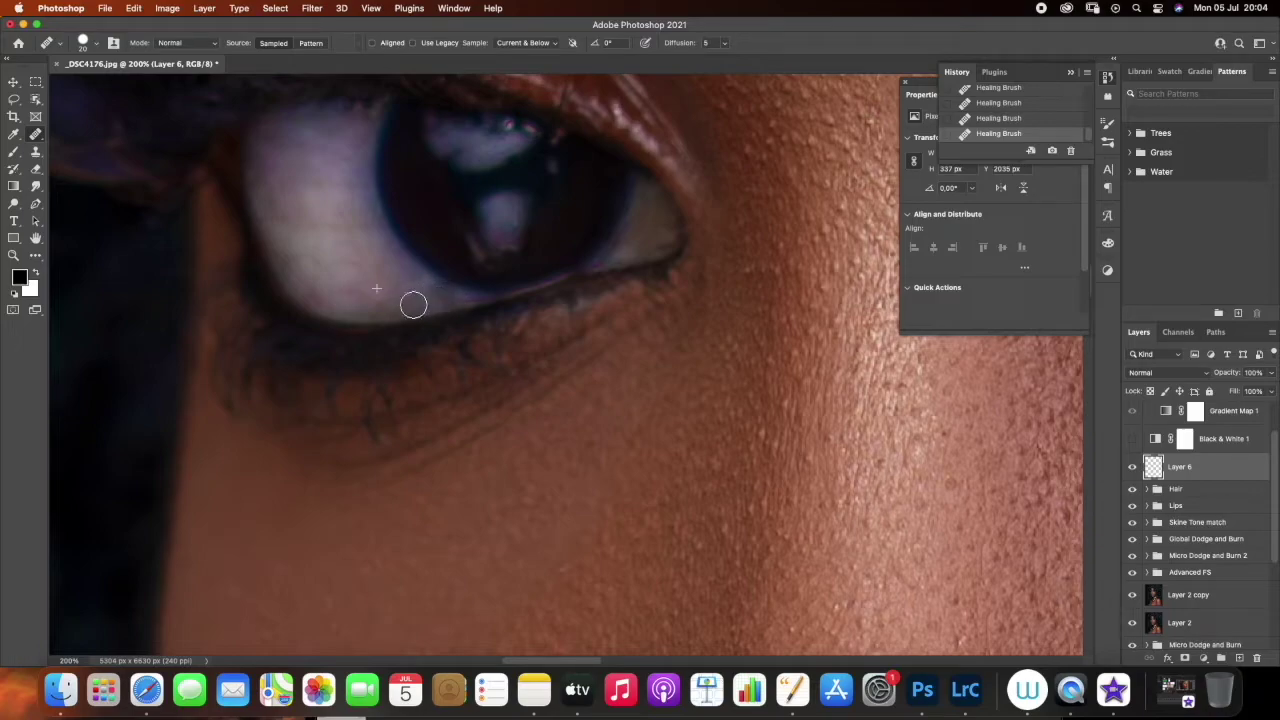
{"action": "left_click", "coordinate": [257, 154]}
{"action": "left_click", "coordinate": [384, 248]}
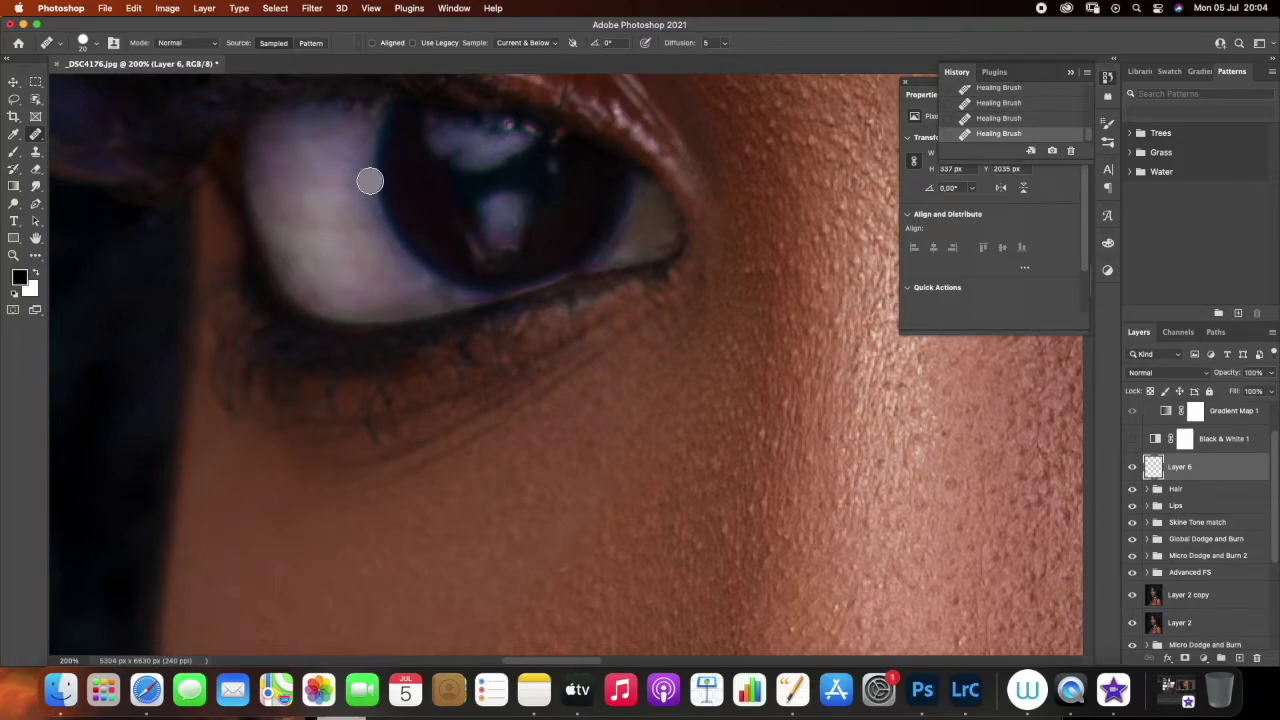
Clean up the lower rim, inner corner and outer edge of the farther eye's white with a smaller Healing Brush
{"action": "key", "text": "bracketleft"}
{"action": "left_click_drag", "start_coordinate": [466, 301], "coordinate": [473, 303]}
{"action": "left_click", "coordinate": [638, 239], "text": "alt"}
{"action": "mouse_move", "coordinate": [613, 255]}
{"action": "left_mouse_down"}
{"action": "mouse_move", "coordinate": [638, 181]}
{"action": "mouse_move", "coordinate": [607, 249]}
{"action": "left_mouse_up"}
{"action": "left_click", "coordinate": [335, 248], "text": "alt"}
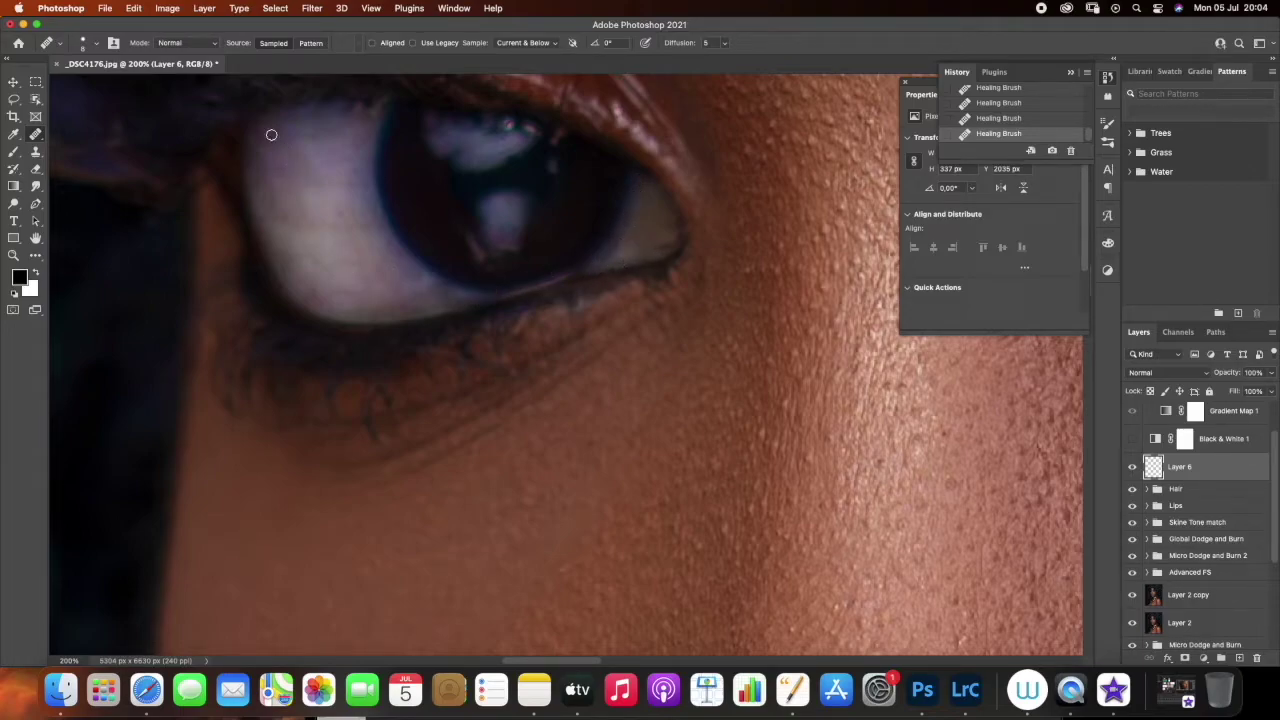
{"action": "left_click_drag", "start_coordinate": [257, 203], "coordinate": [257, 239]}
Add a Curves adjustment layer above Layer 6 and raise the RGB curve's midtones to brighten the image
{"action": "key", "text": "z"}
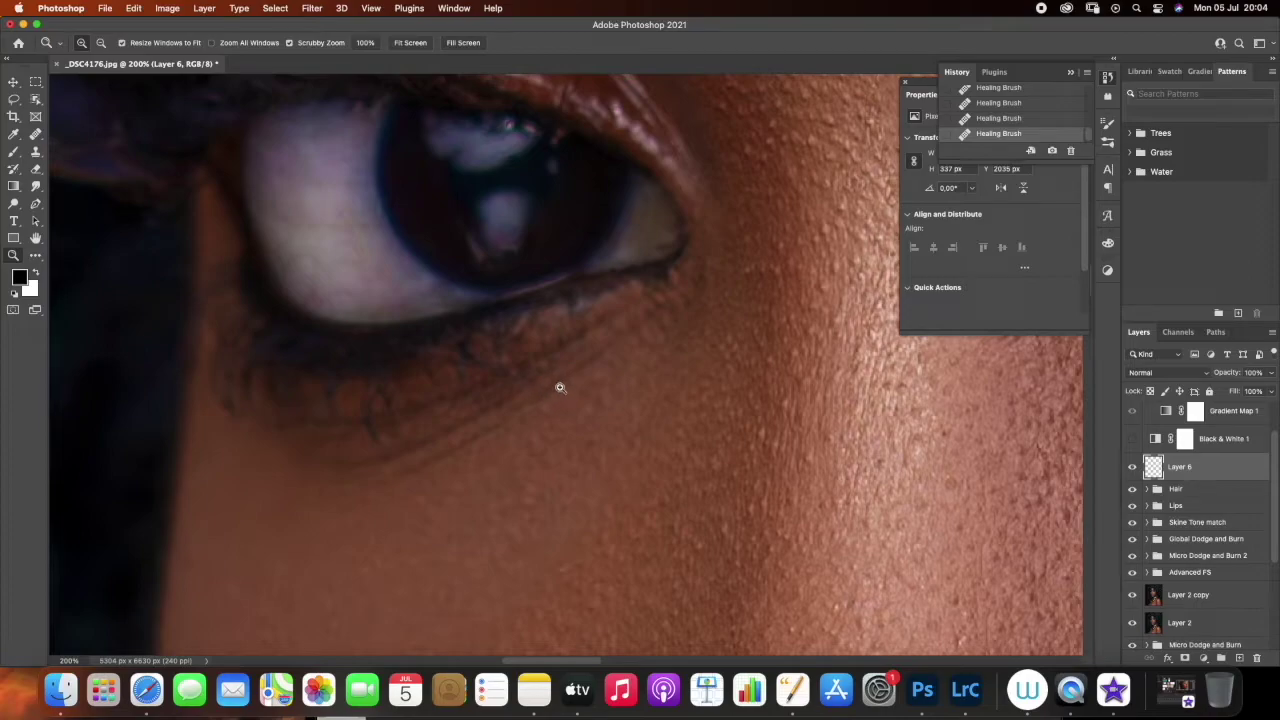
{"action": "right_click", "coordinate": [563, 398]}
{"action": "left_click", "coordinate": [590, 402]}
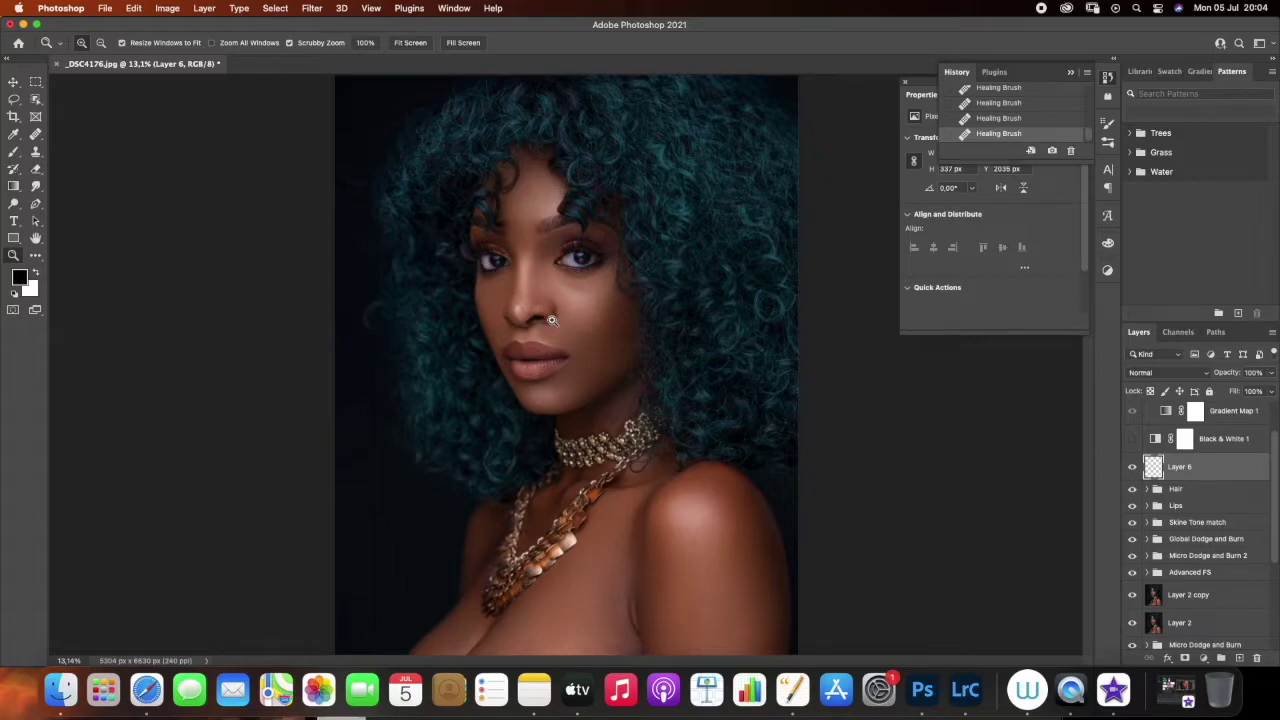
{"action": "left_click", "coordinate": [1205, 657]}
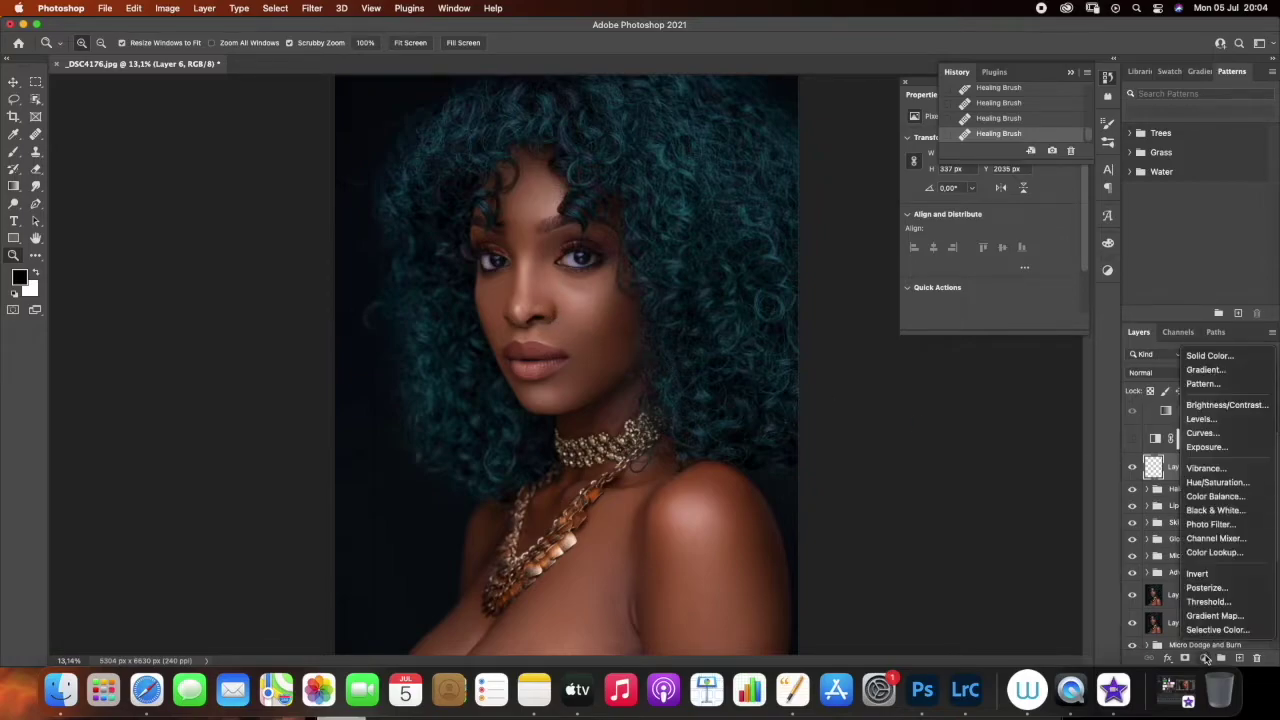
{"action": "left_click", "coordinate": [1200, 433]}
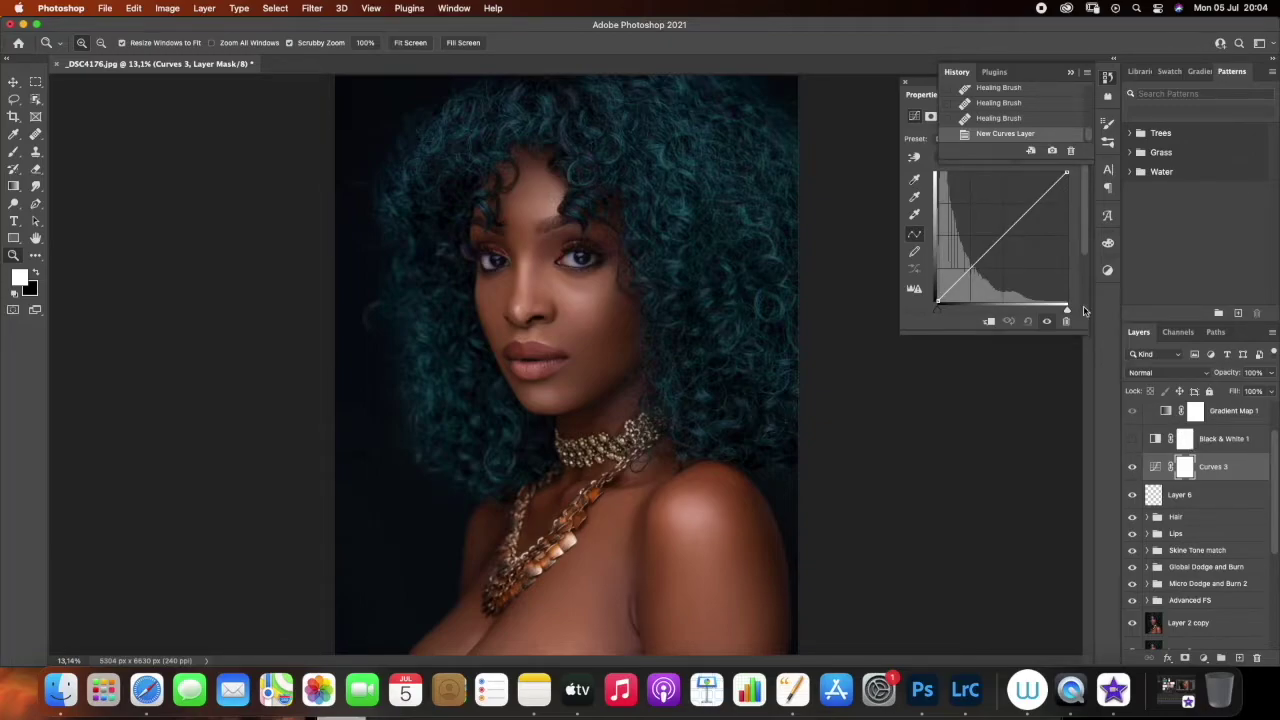
{"action": "left_click", "coordinate": [998, 240]}
{"action": "left_click_drag", "start_coordinate": [998, 222], "coordinate": [995, 229]}
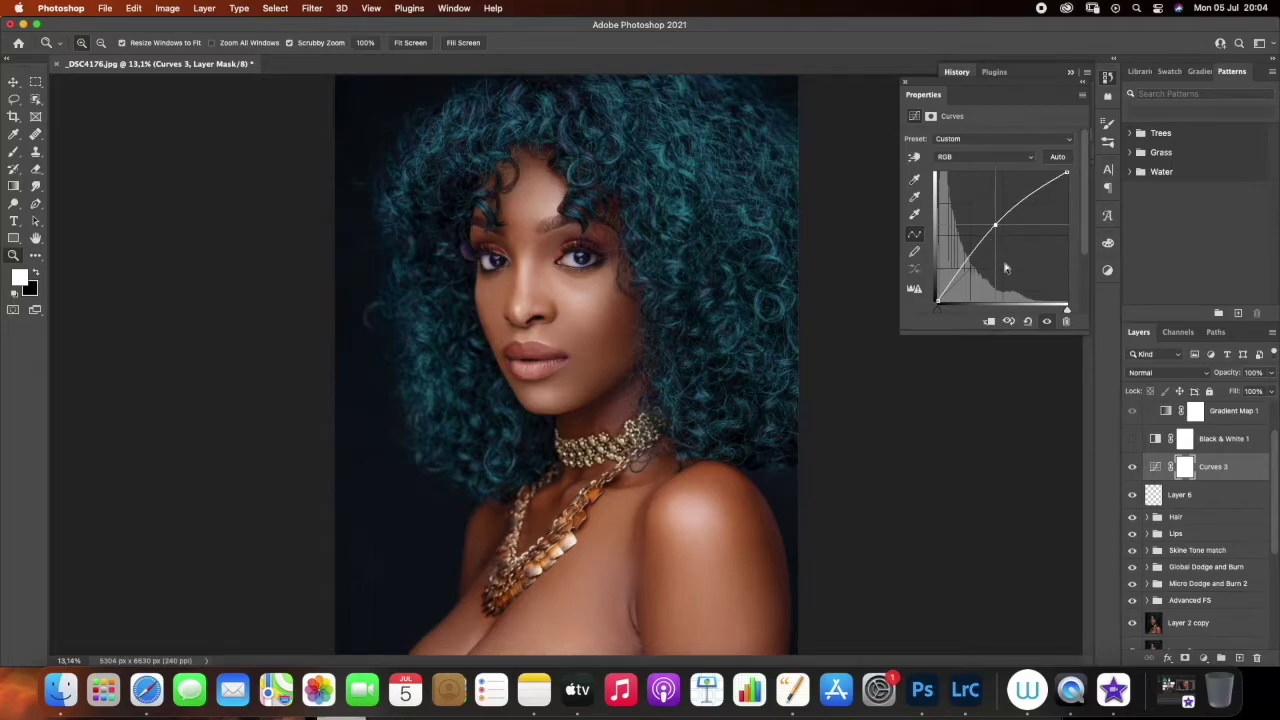
Invert the Curves 3 mask to black and paint the brightening onto the nearer eye's white with a small white brush at 12% flow
{"action": "key", "text": "super+i"}
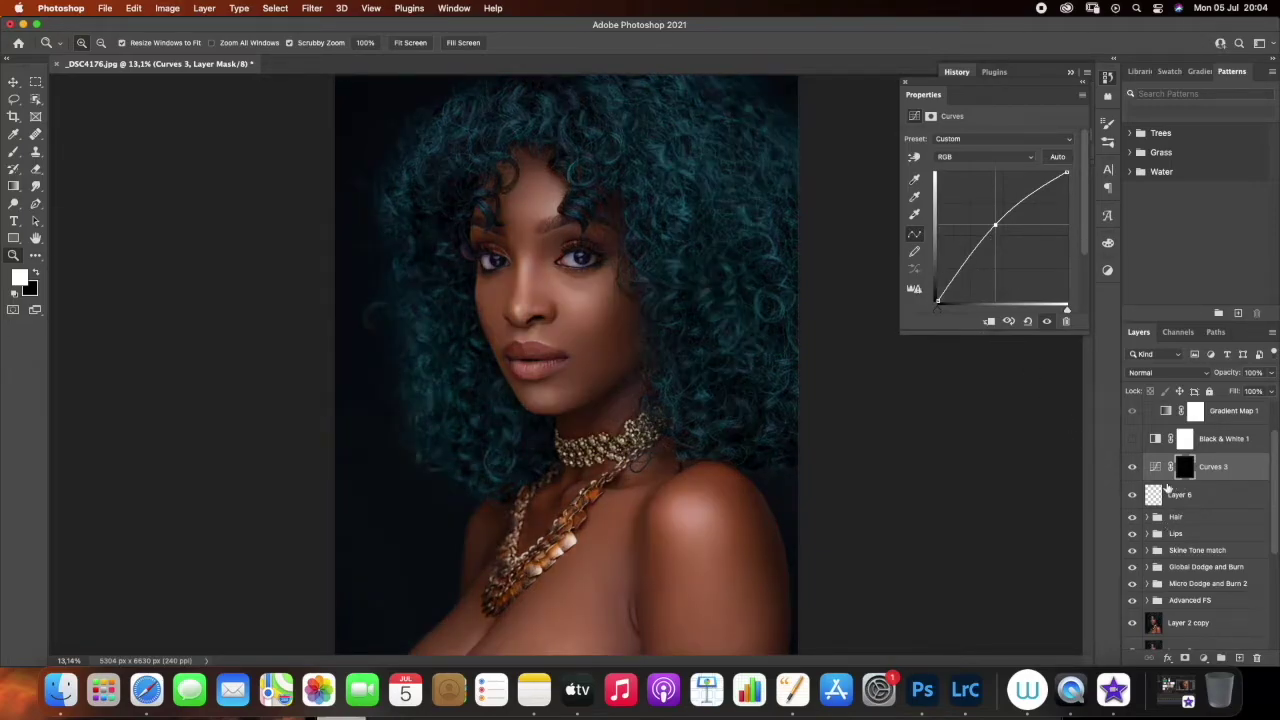
{"action": "left_click_drag", "start_coordinate": [551, 265], "coordinate": [567, 252]}
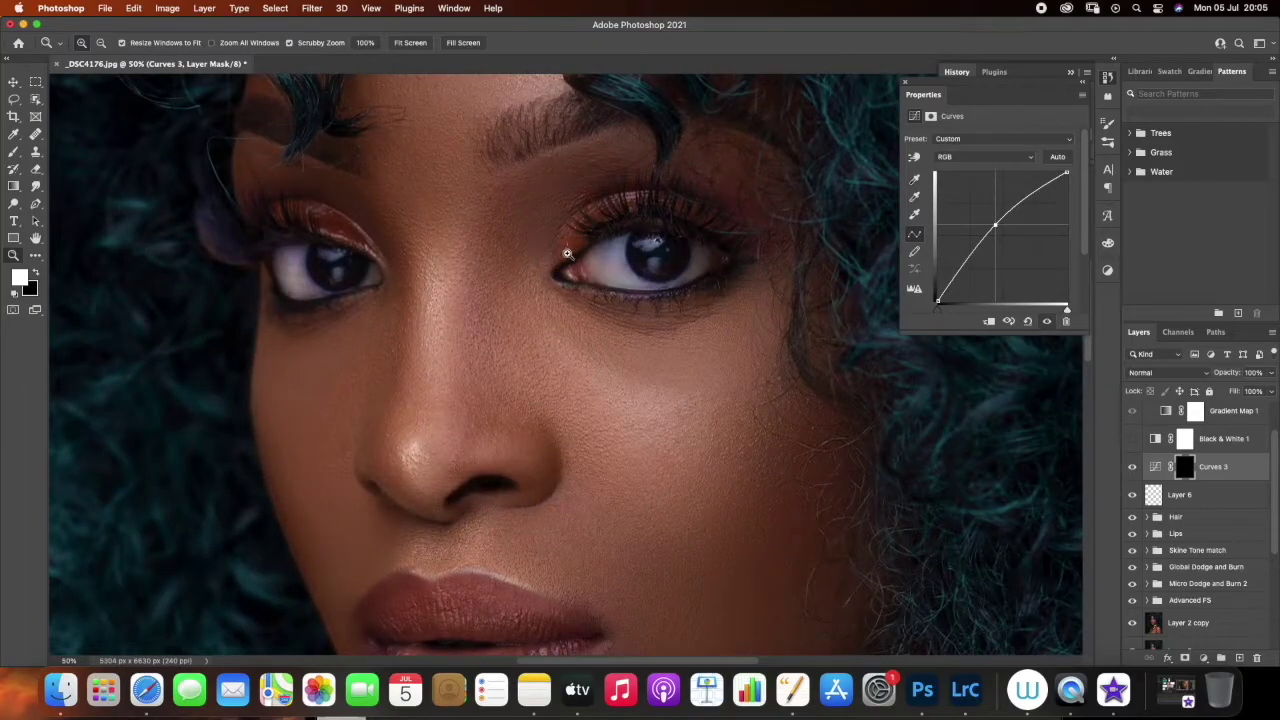
{"action": "left_click", "coordinate": [566, 252]}
{"action": "left_click", "coordinate": [13, 151]}
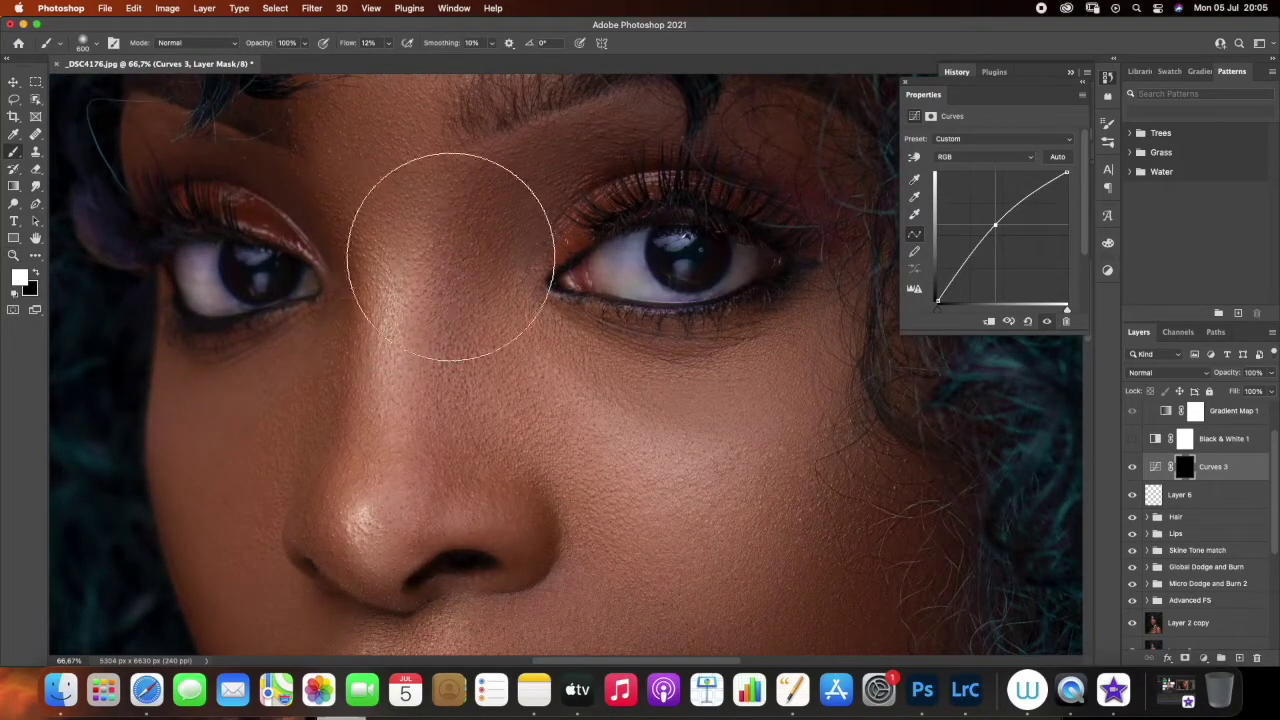
{"action": "key", "text": "bracketleft"}
{"action": "key", "text": "bracketleft"}
{"action": "key", "text": "bracketleft"}
{"action": "key", "text": "bracketleft"}
{"action": "key", "text": "bracketleft"}
{"action": "key", "text": "bracketleft"}
{"action": "key", "text": "bracketleft"}
{"action": "key", "text": "bracketleft"}
{"action": "key", "text": "bracketleft"}
{"action": "key", "text": "bracketleft"}
{"action": "key", "text": "bracketleft"}
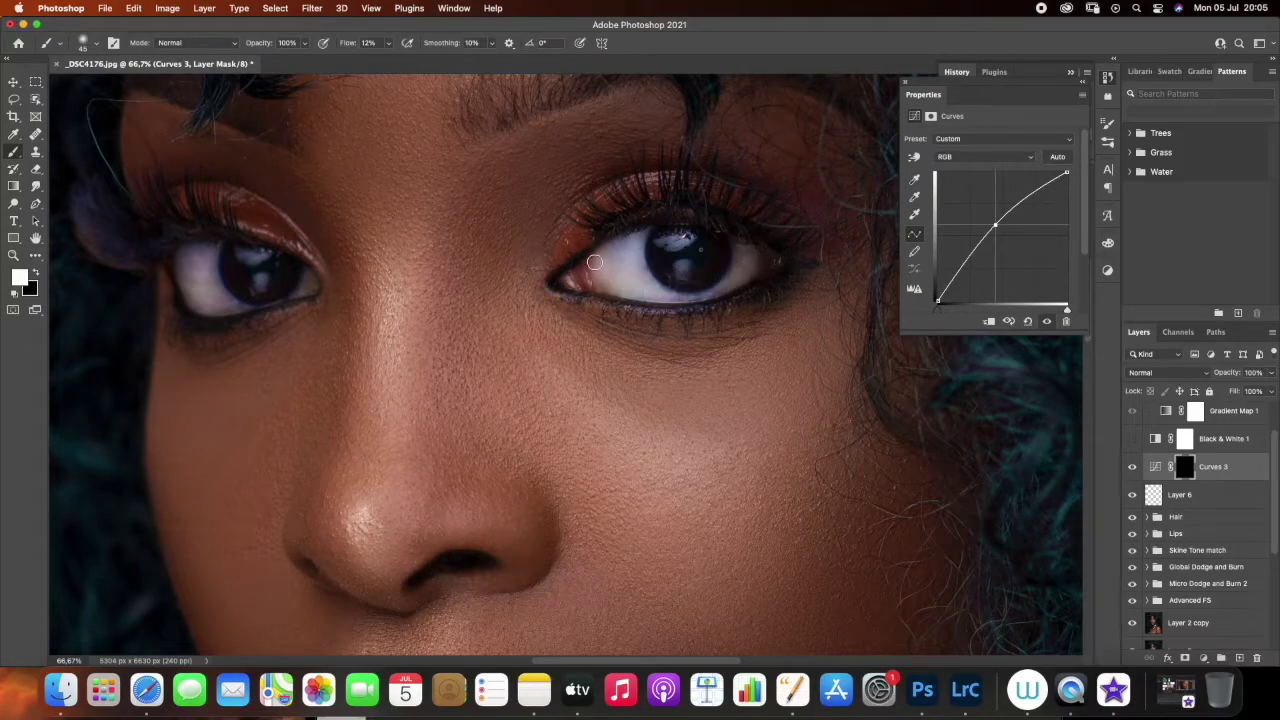
Paint the Curves 3 brightening over the farther eye's white and inner corner, and touch up the outer part of the nearer eye's white
{"action": "key", "text": "bracketright"}
{"action": "key", "text": "bracketright"}
{"action": "mouse_move", "coordinate": [190, 274]}
{"action": "left_mouse_down"}
{"action": "mouse_move", "coordinate": [204, 292]}
{"action": "mouse_move", "coordinate": [193, 258]}
{"action": "mouse_move", "coordinate": [214, 280]}
{"action": "mouse_move", "coordinate": [208, 305]}
{"action": "left_mouse_up"}
{"action": "key", "text": "bracketleft"}
{"action": "key", "text": "bracketleft"}
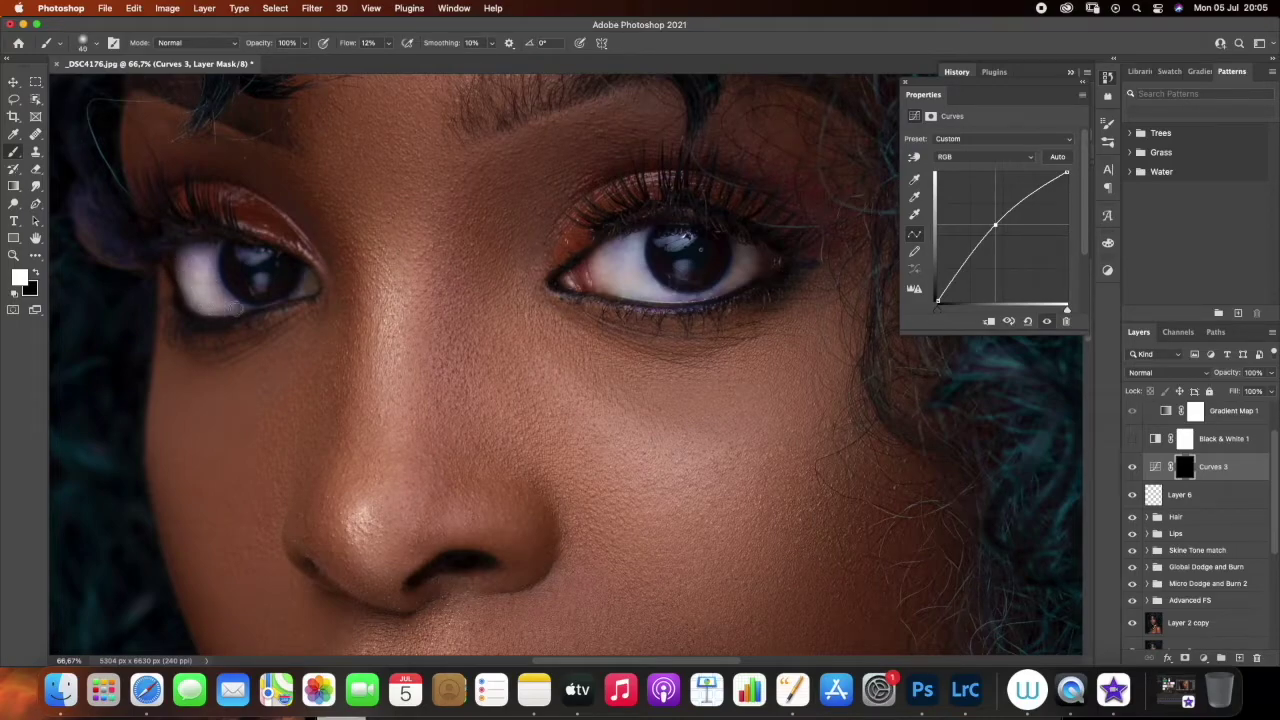
{"action": "left_click_drag", "start_coordinate": [286, 298], "coordinate": [297, 289]}
{"action": "key", "text": "bracketright"}
{"action": "left_click_drag", "start_coordinate": [222, 302], "coordinate": [213, 301]}
{"action": "mouse_move", "coordinate": [742, 275]}
{"action": "left_mouse_down"}
{"action": "mouse_move", "coordinate": [760, 258]}
{"action": "mouse_move", "coordinate": [735, 261]}
{"action": "left_mouse_up"}
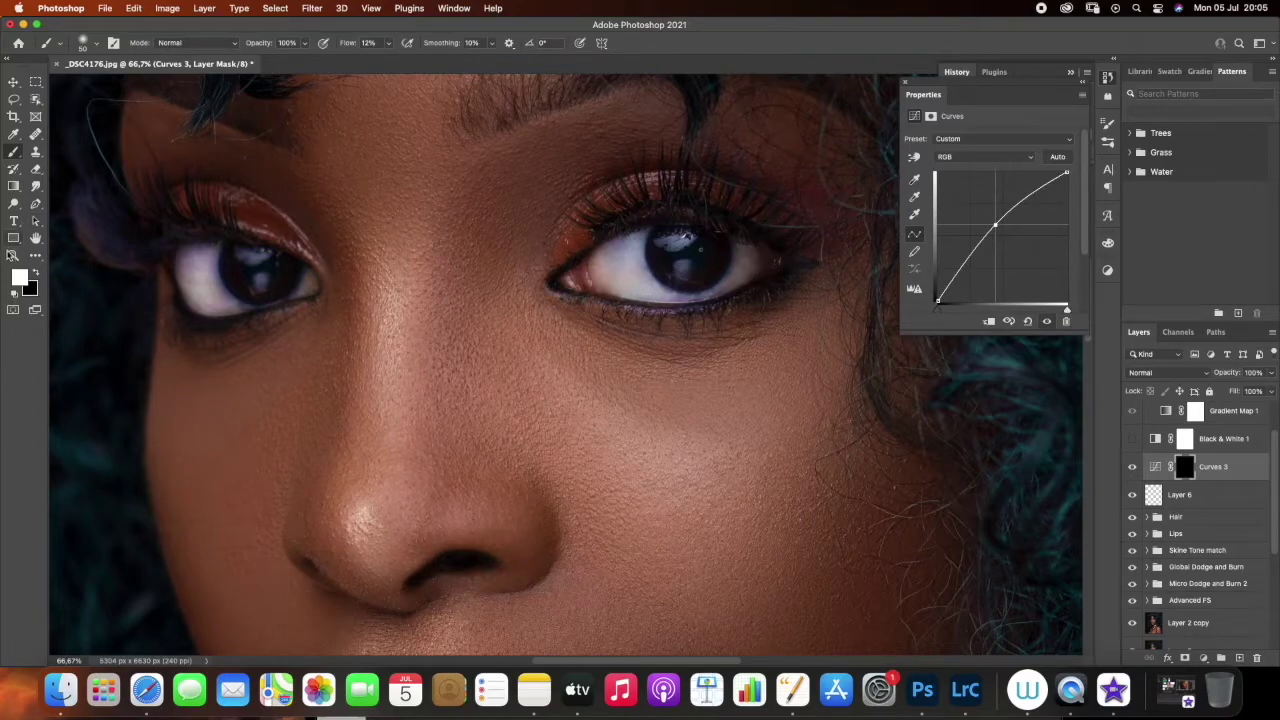
Lower the midtone point of the Curves 3 RGB curve slightly to soften the eye brightening
{"action": "left_click", "coordinate": [13, 255]}
{"action": "right_click", "coordinate": [429, 351]}
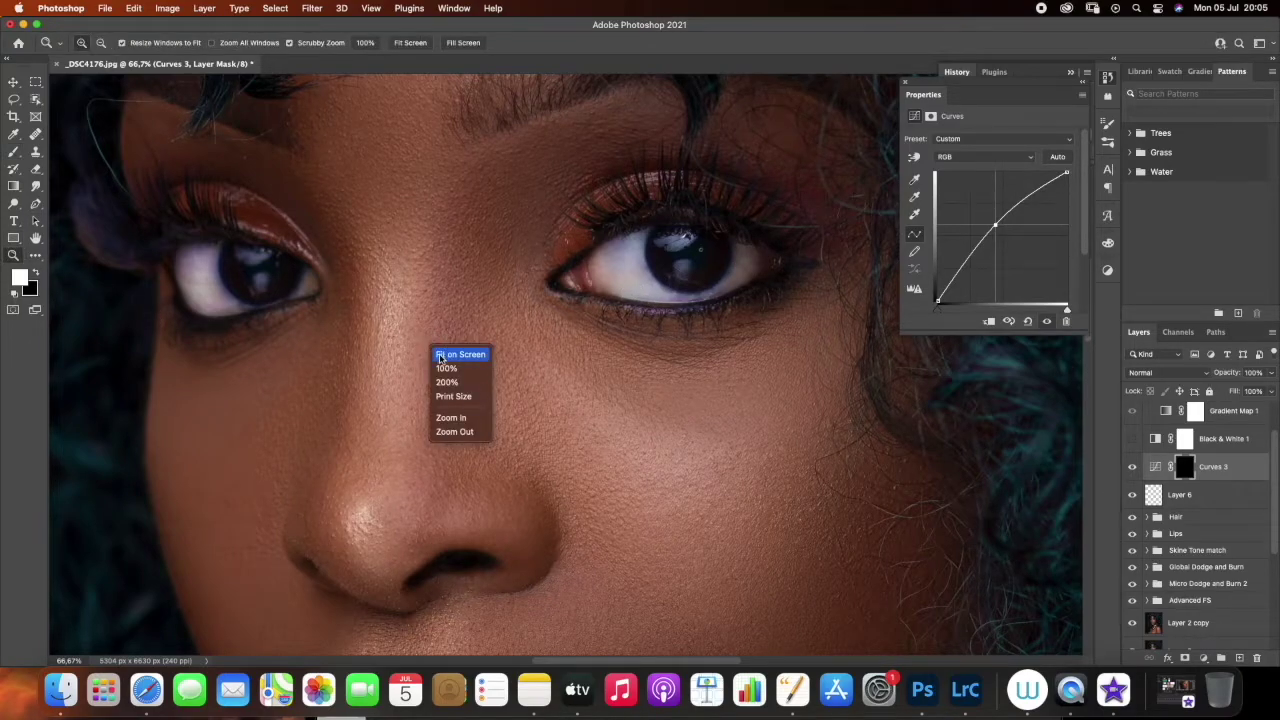
{"action": "left_click", "coordinate": [455, 355]}
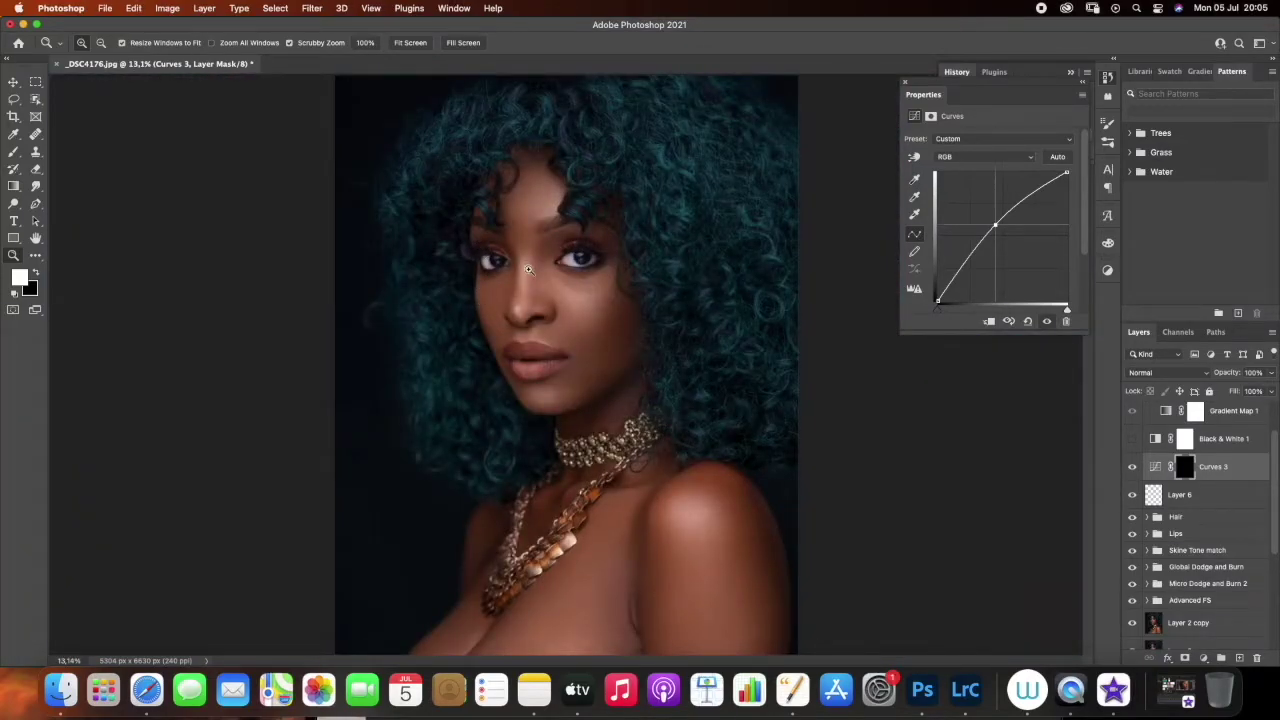
{"action": "mouse_move", "coordinate": [1001, 226]}
{"action": "left_mouse_down"}
{"action": "mouse_move", "coordinate": [988, 212]}
{"action": "mouse_move", "coordinate": [999, 228]}
{"action": "left_mouse_up"}
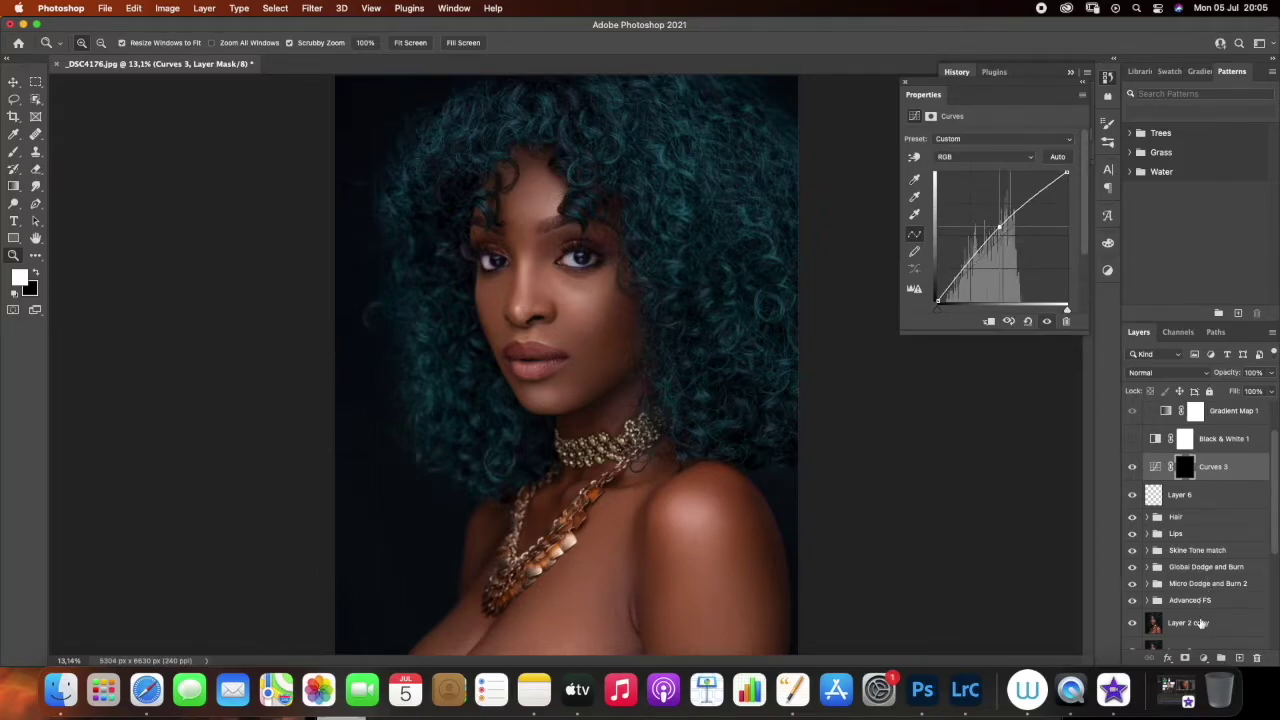
Add a Hue/Saturation adjustment layer clipped to Curves 3 and try out its Master saturation
{"action": "left_click", "coordinate": [1203, 658]}
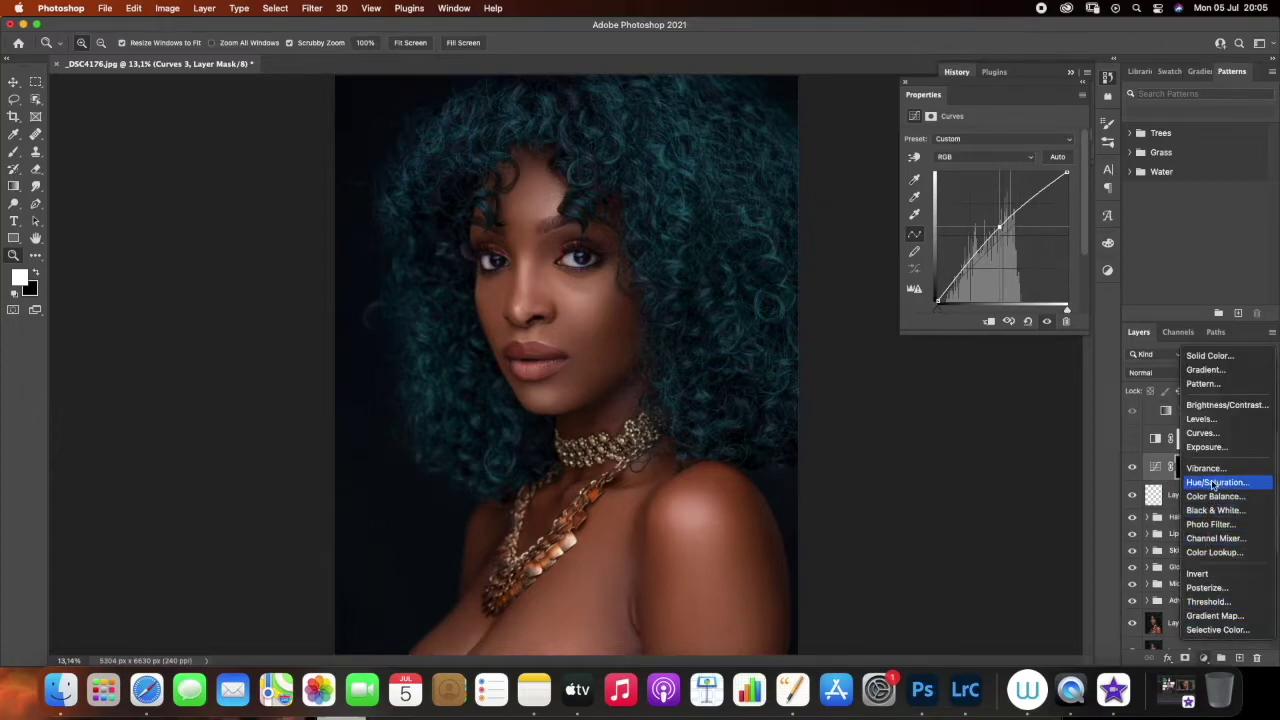
{"action": "left_click", "coordinate": [1210, 482]}
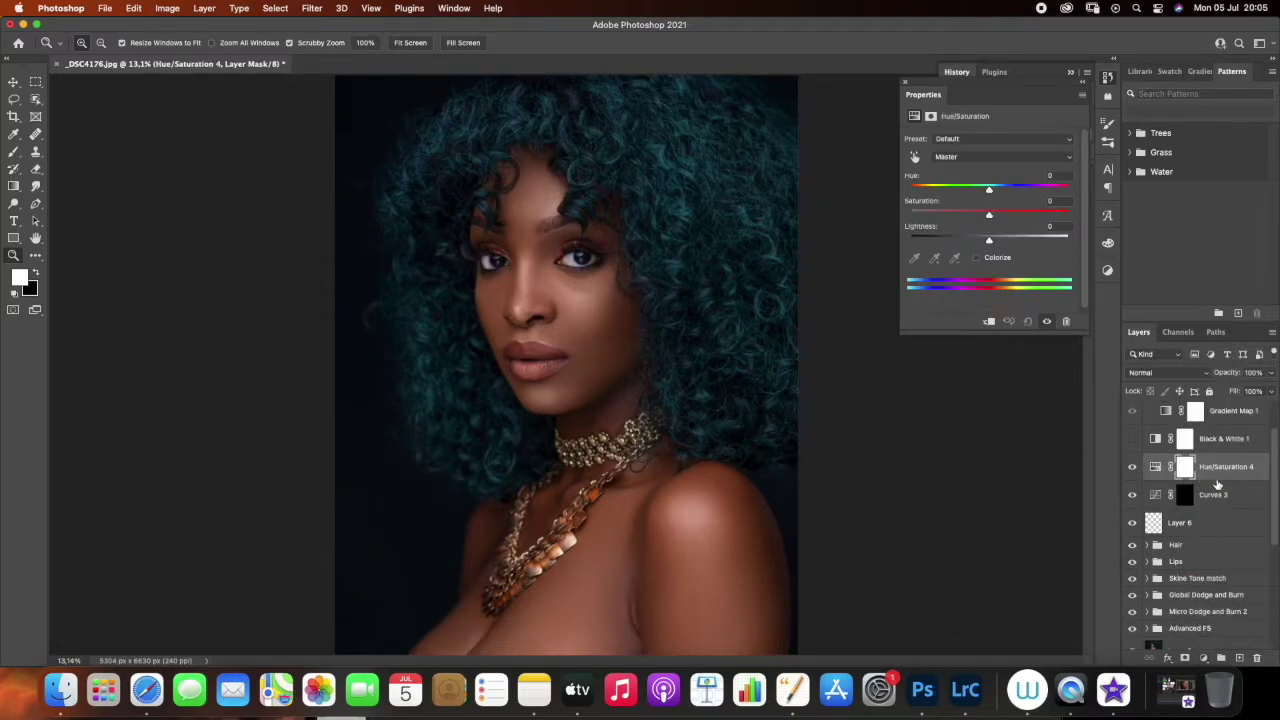
{"action": "left_click", "coordinate": [1220, 481], "text": "alt"}
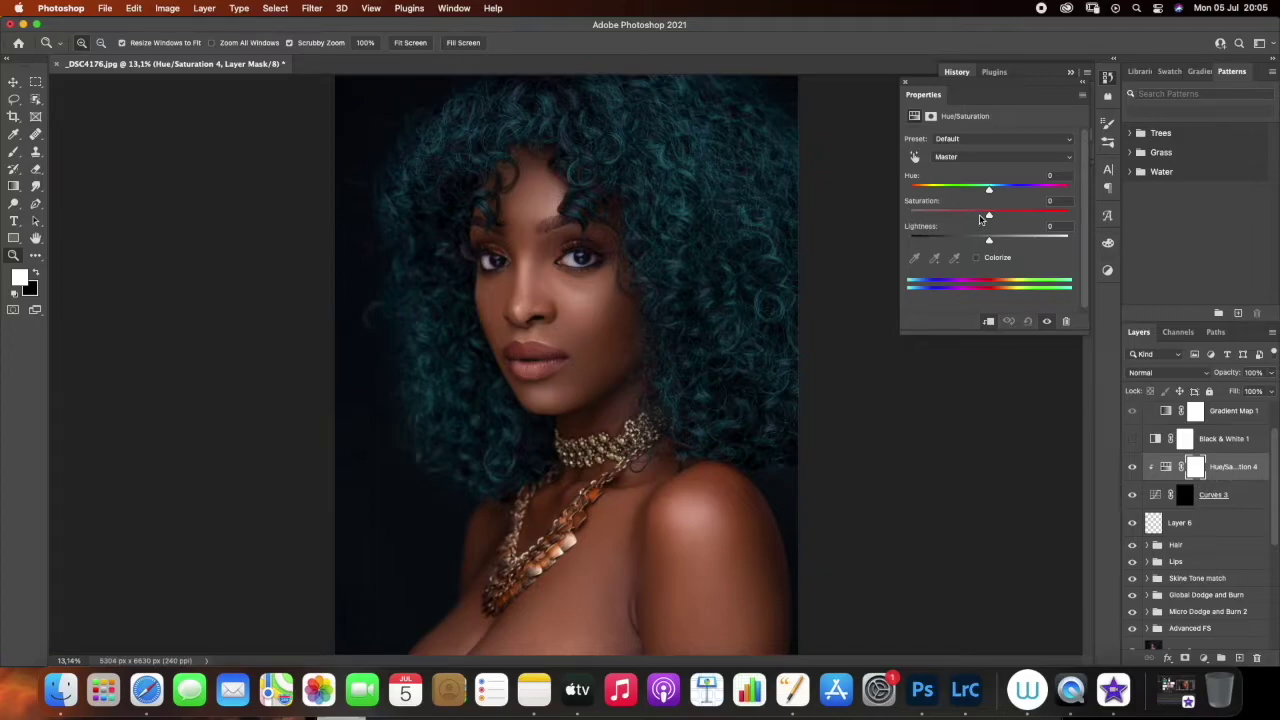
{"action": "mouse_move", "coordinate": [989, 217]}
{"action": "left_mouse_down"}
{"action": "mouse_move", "coordinate": [910, 230]}
{"action": "mouse_move", "coordinate": [991, 211]}
{"action": "left_mouse_up"}
{"action": "mouse_move", "coordinate": [982, 211]}
{"action": "left_mouse_down"}
{"action": "mouse_move", "coordinate": [1000, 191]}
{"action": "mouse_move", "coordinate": [948, 204]}
{"action": "mouse_move", "coordinate": [989, 198]}
{"action": "left_mouse_up"}
Set the Magentas saturation to -100 in the clipped Hue/Saturation layer and compare the eyes with the layer off and on
{"action": "left_click", "coordinate": [990, 159]}
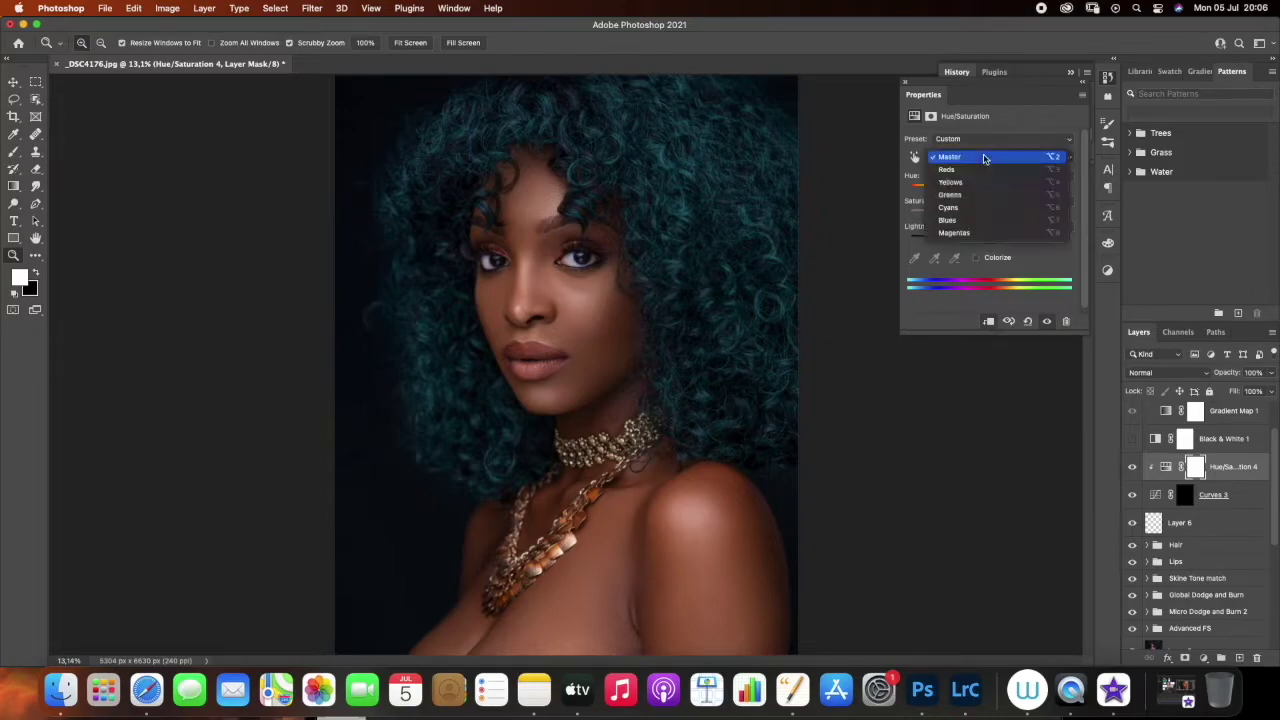
{"action": "left_click", "coordinate": [958, 233]}
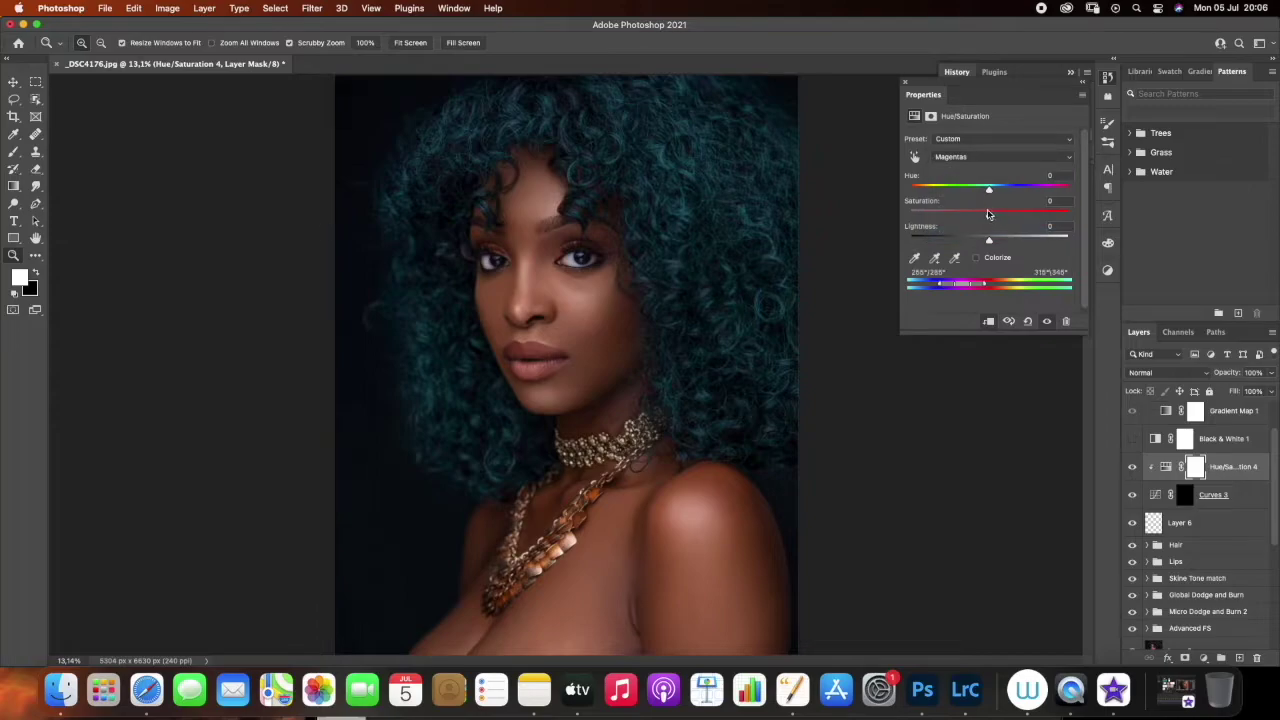
{"action": "left_click_drag", "start_coordinate": [990, 217], "coordinate": [888, 258]}
{"action": "left_click", "coordinate": [571, 257]}
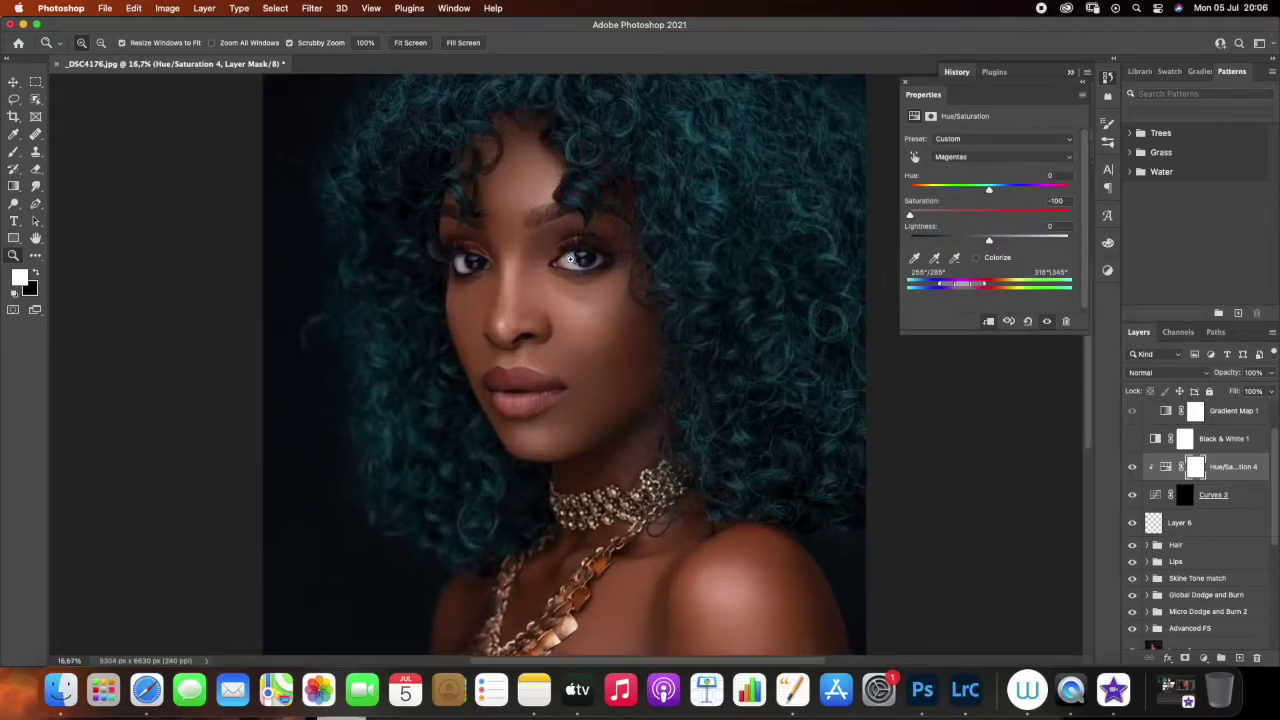
{"action": "left_click", "coordinate": [585, 276]}
{"action": "left_click", "coordinate": [587, 277]}
{"action": "left_click", "coordinate": [1133, 467]}
{"action": "left_click", "coordinate": [1133, 467]}
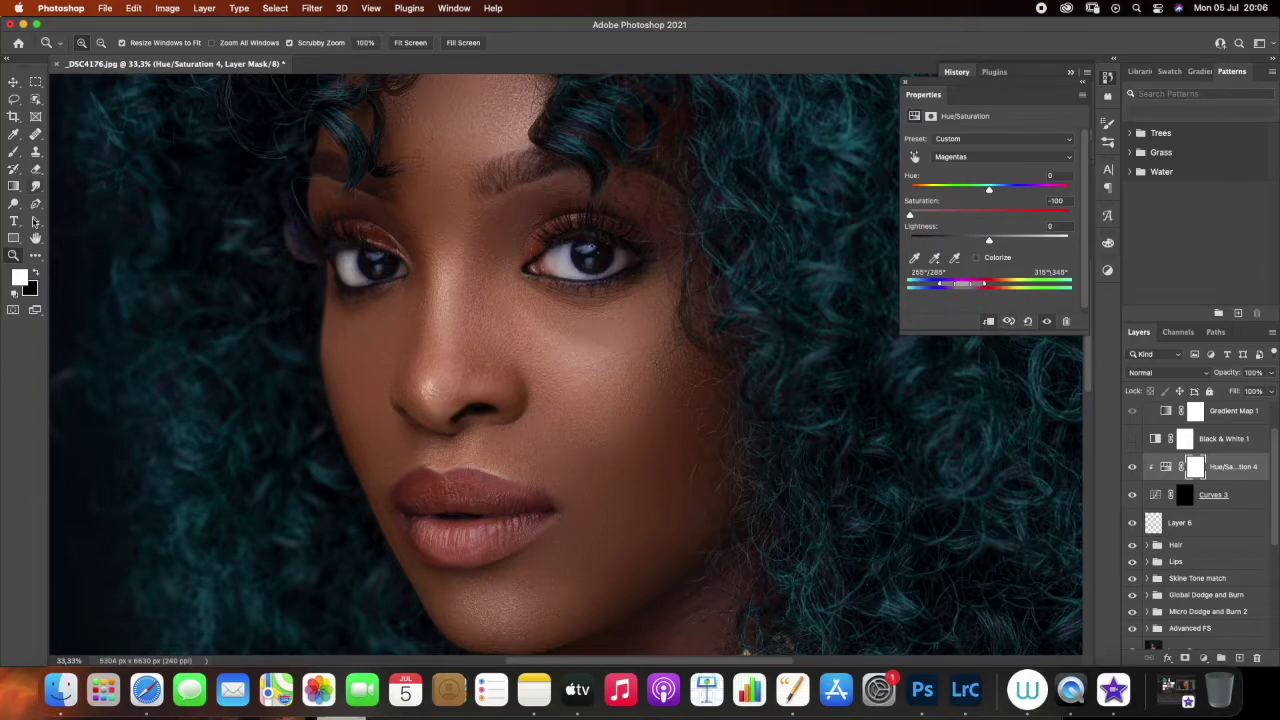
Add a Photo Filter adjustment layer with Cooling Filter (80) and clip it to the eye adjustments
{"action": "right_click", "coordinate": [640, 373]}
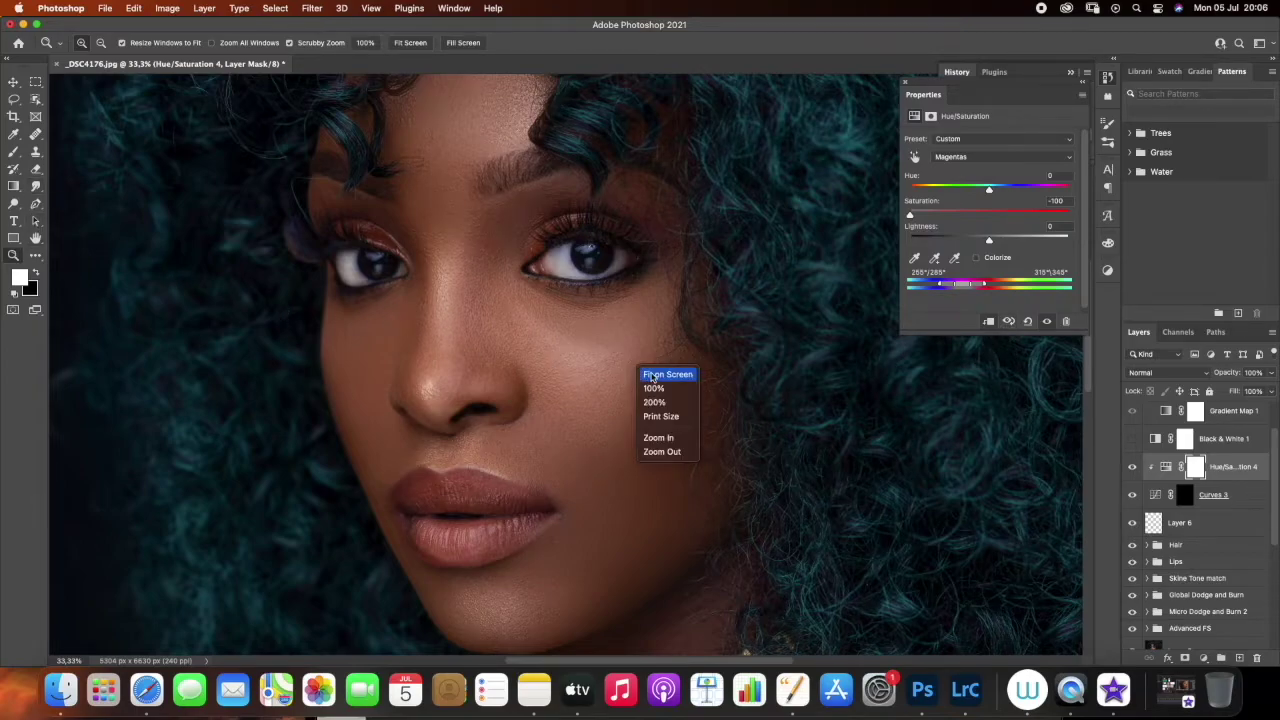
{"action": "left_click", "coordinate": [642, 374]}
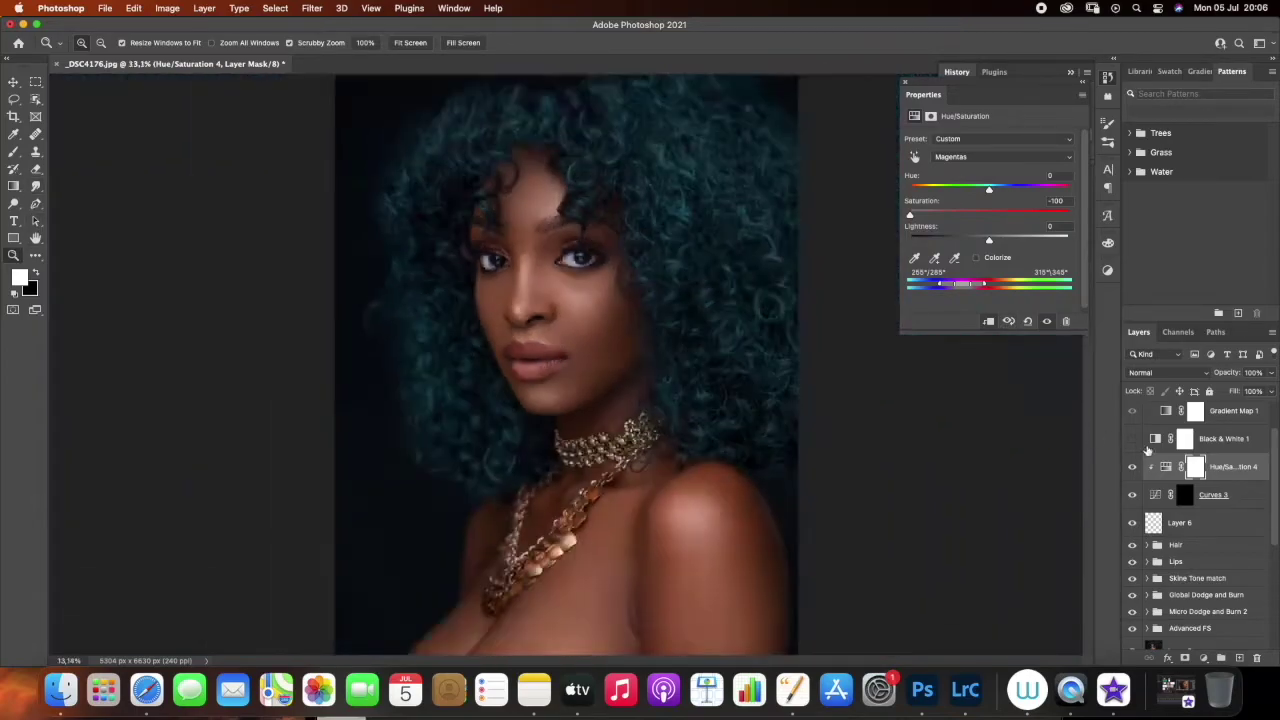
{"action": "left_click", "coordinate": [1203, 658]}
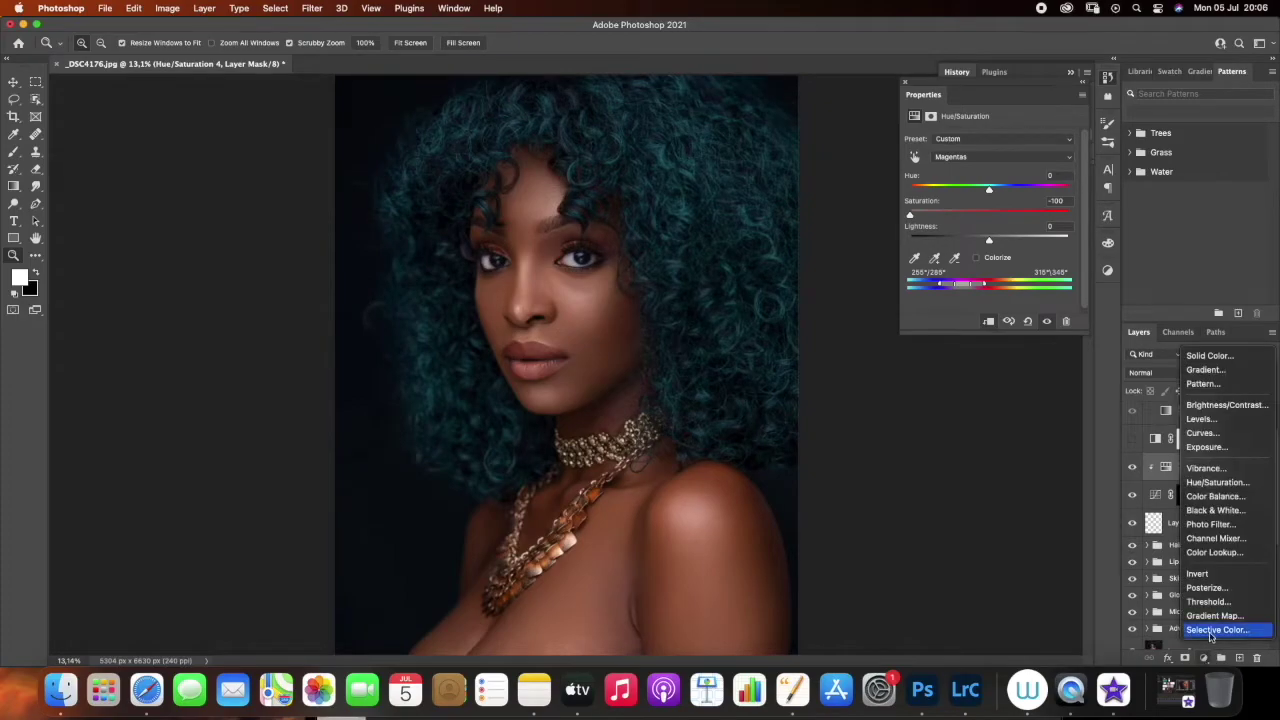
{"action": "left_click", "coordinate": [1211, 525]}
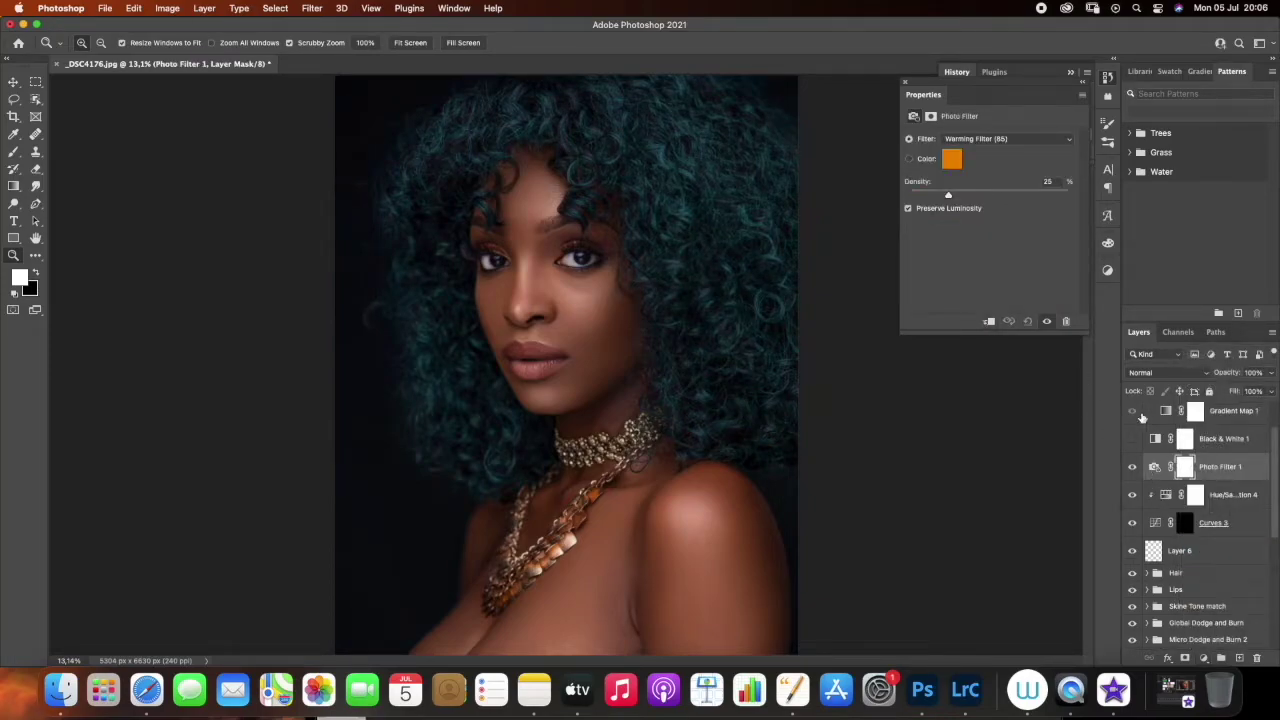
{"action": "left_click", "coordinate": [1003, 139]}
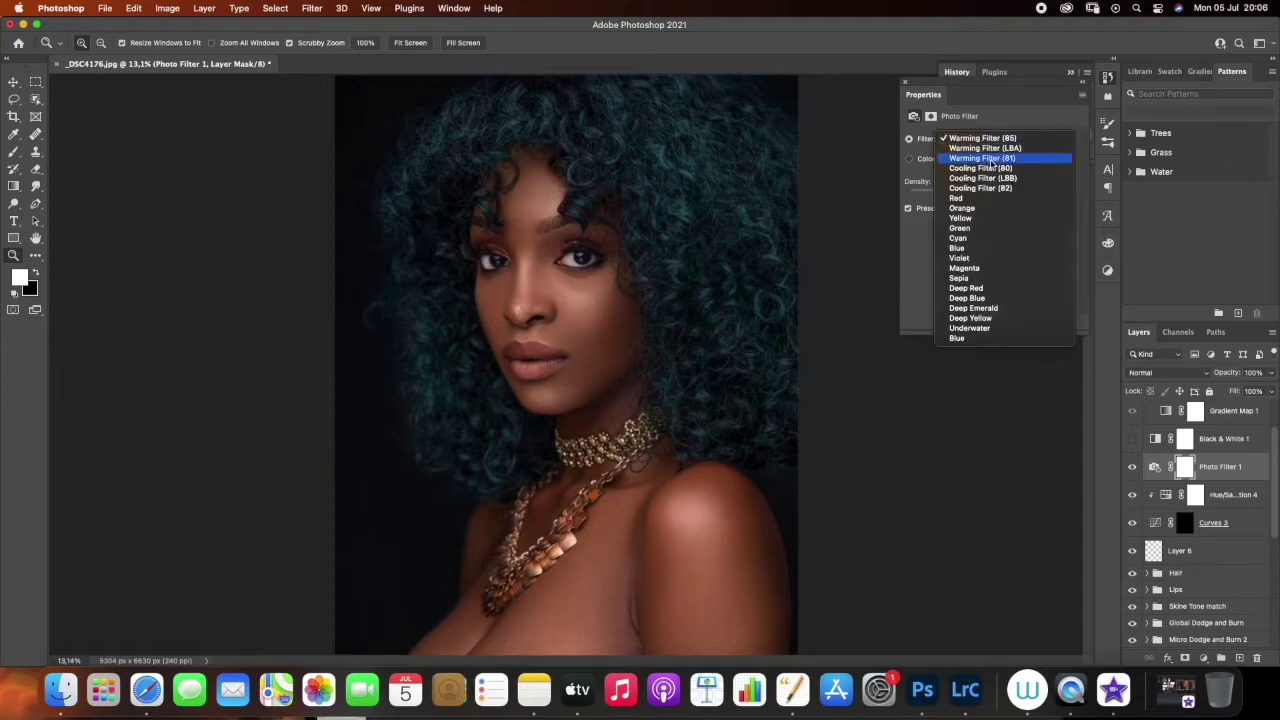
{"action": "left_click", "coordinate": [970, 168]}
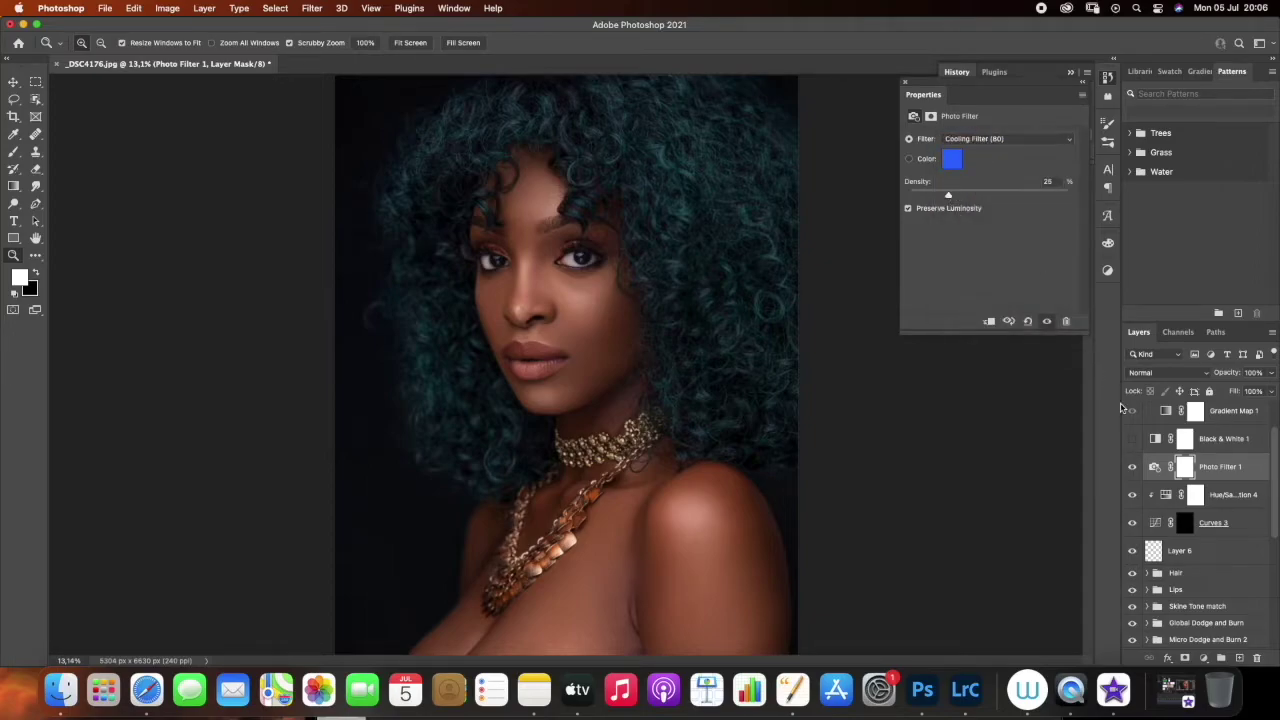
{"action": "key", "text": "alt"}
{"action": "left_click", "coordinate": [1213, 480], "text": "alt"}
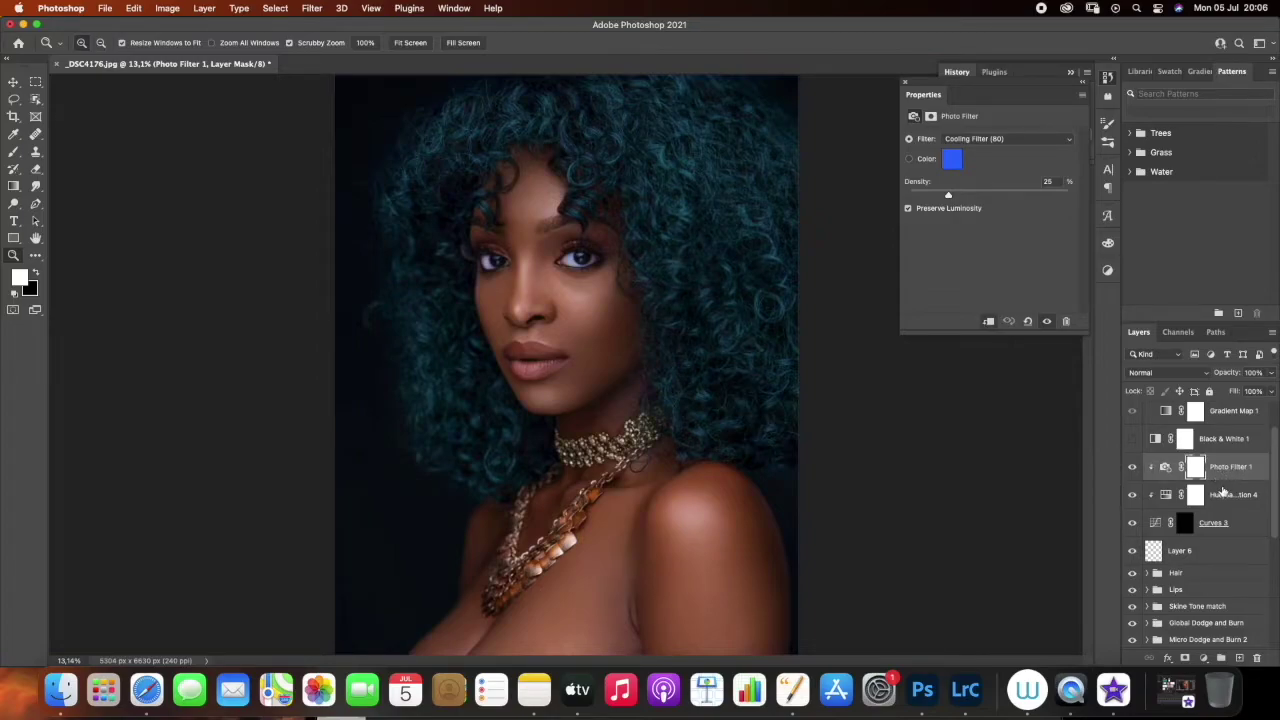
Reduce the Photo Filter layer's opacity to 30% and check the eyes up close and in the full portrait
{"action": "left_click_drag", "start_coordinate": [1272, 374], "coordinate": [1220, 393]}
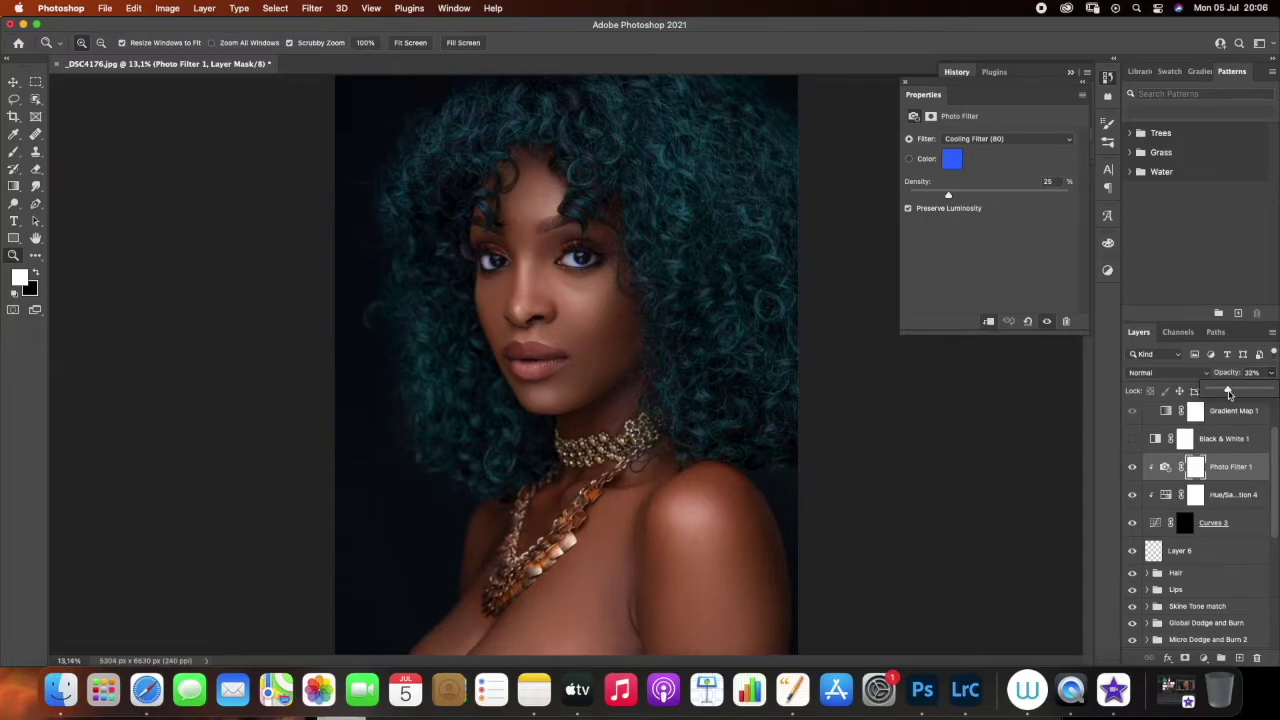
{"action": "left_click_drag", "start_coordinate": [1228, 393], "coordinate": [1222, 393]}
{"action": "left_click", "coordinate": [588, 262]}
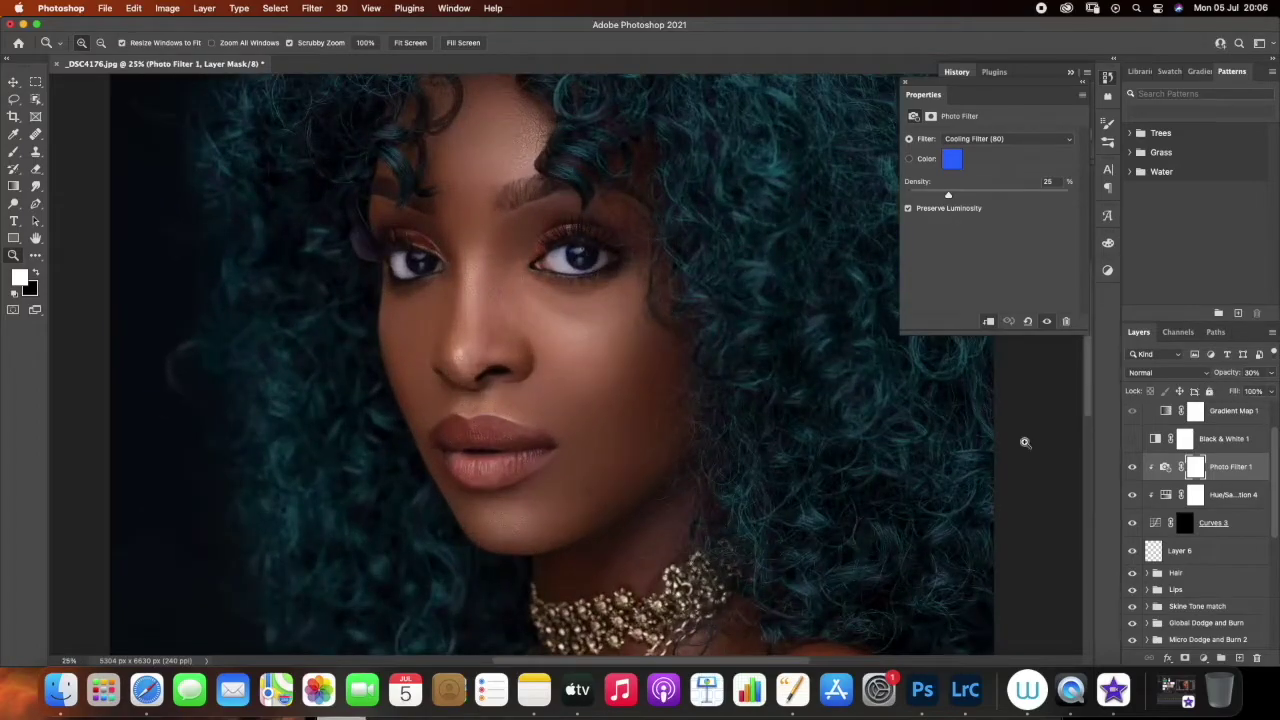
{"action": "right_click", "coordinate": [433, 374]}
{"action": "left_click", "coordinate": [434, 375]}
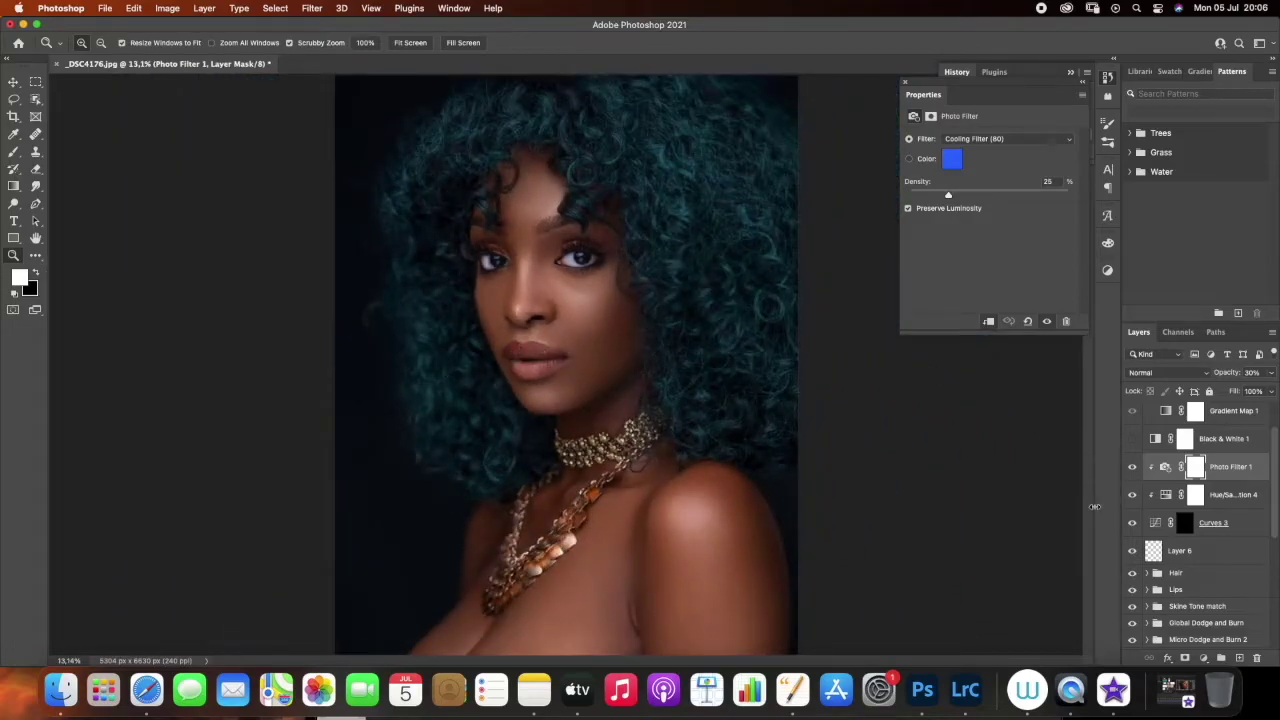
Compare the Lips group off and on, and readjust the hue and saturation of its Hue/Saturation 1 layer for pinker lips
{"action": "left_click", "coordinate": [1175, 589]}
{"action": "left_click", "coordinate": [1149, 590]}
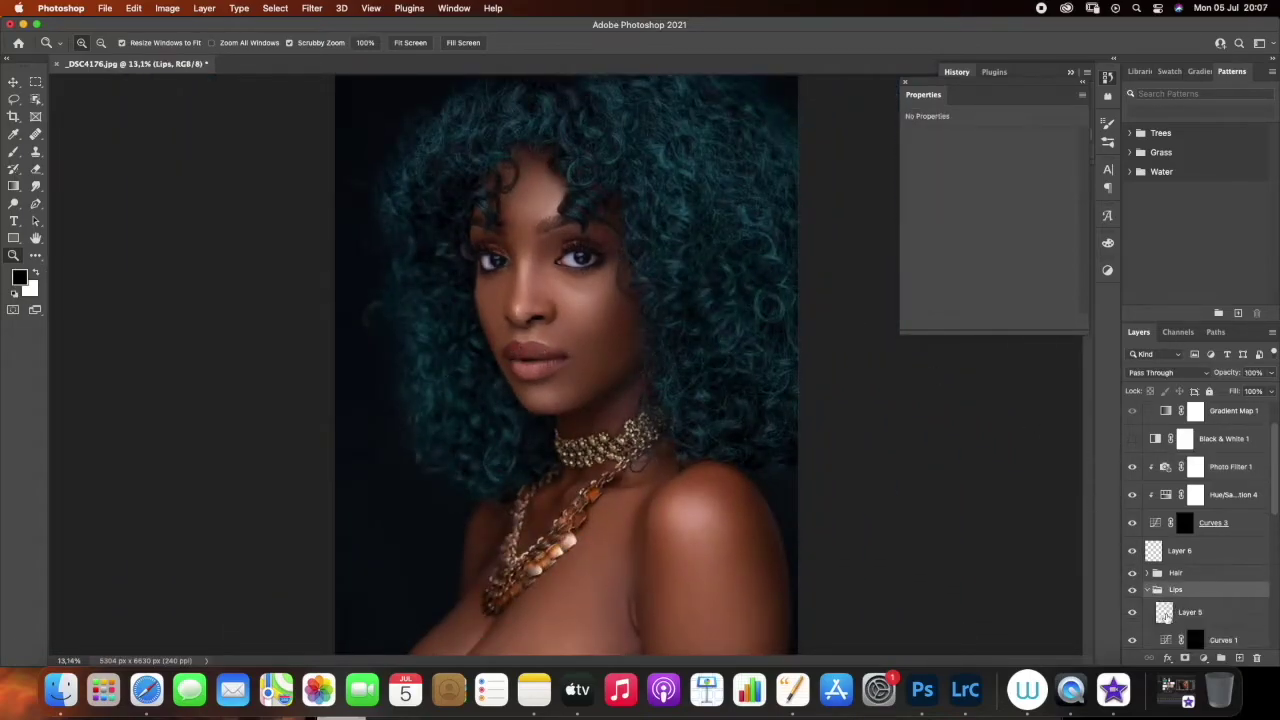
{"action": "left_click", "coordinate": [1132, 590]}
{"action": "left_click", "coordinate": [1133, 591]}
{"action": "left_click", "coordinate": [1134, 592]}
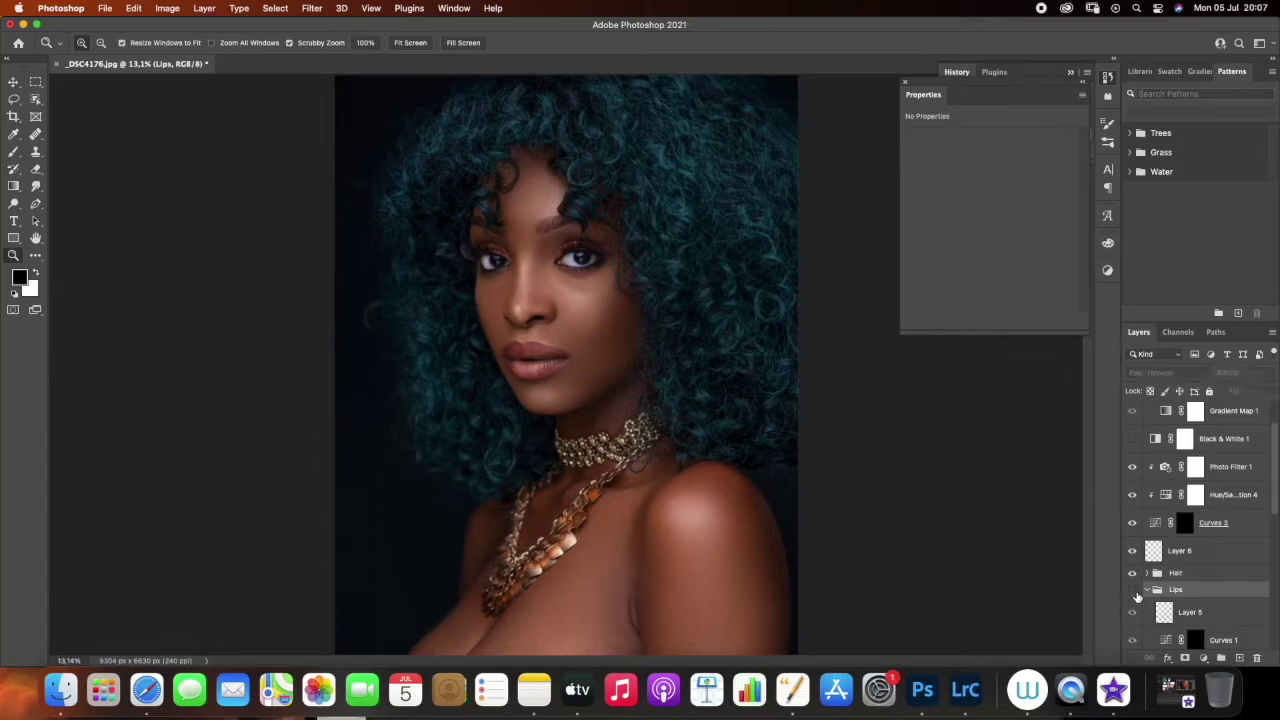
{"action": "left_click", "coordinate": [1135, 592]}
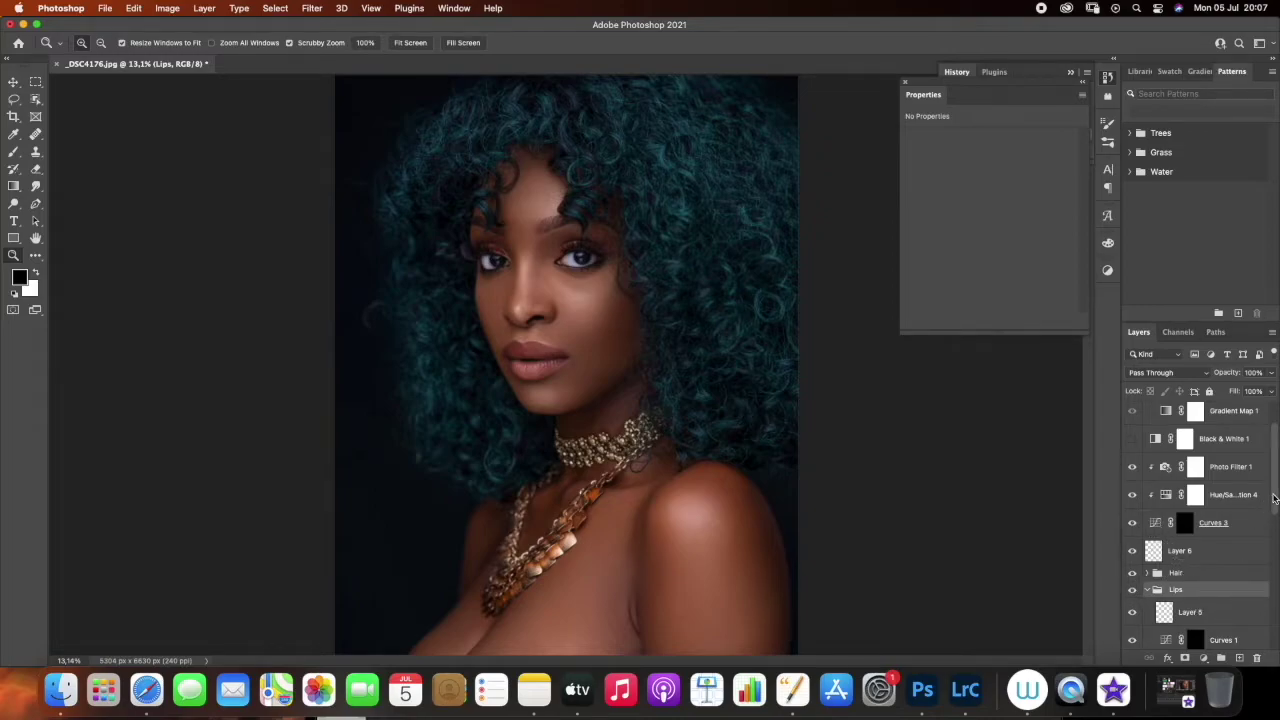
{"action": "left_click_drag", "start_coordinate": [1274, 497], "coordinate": [1274, 547]}
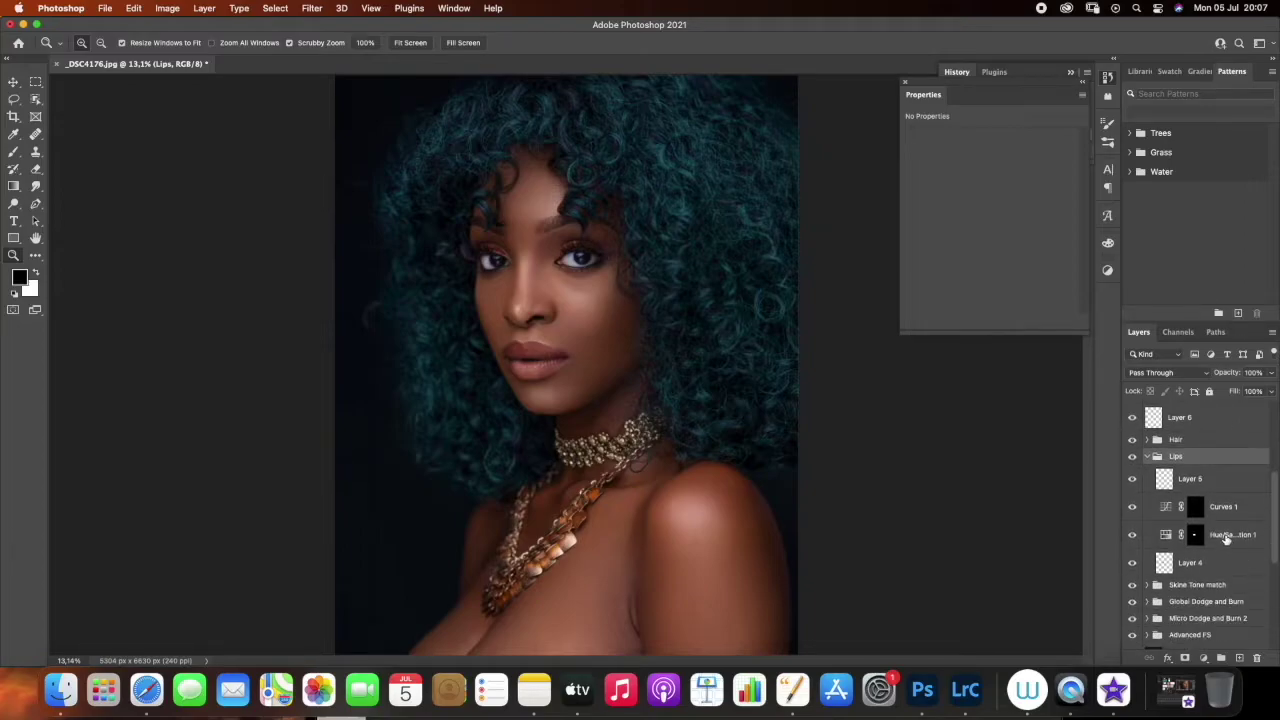
{"action": "left_click", "coordinate": [1226, 537]}
{"action": "left_click_drag", "start_coordinate": [993, 191], "coordinate": [991, 190]}
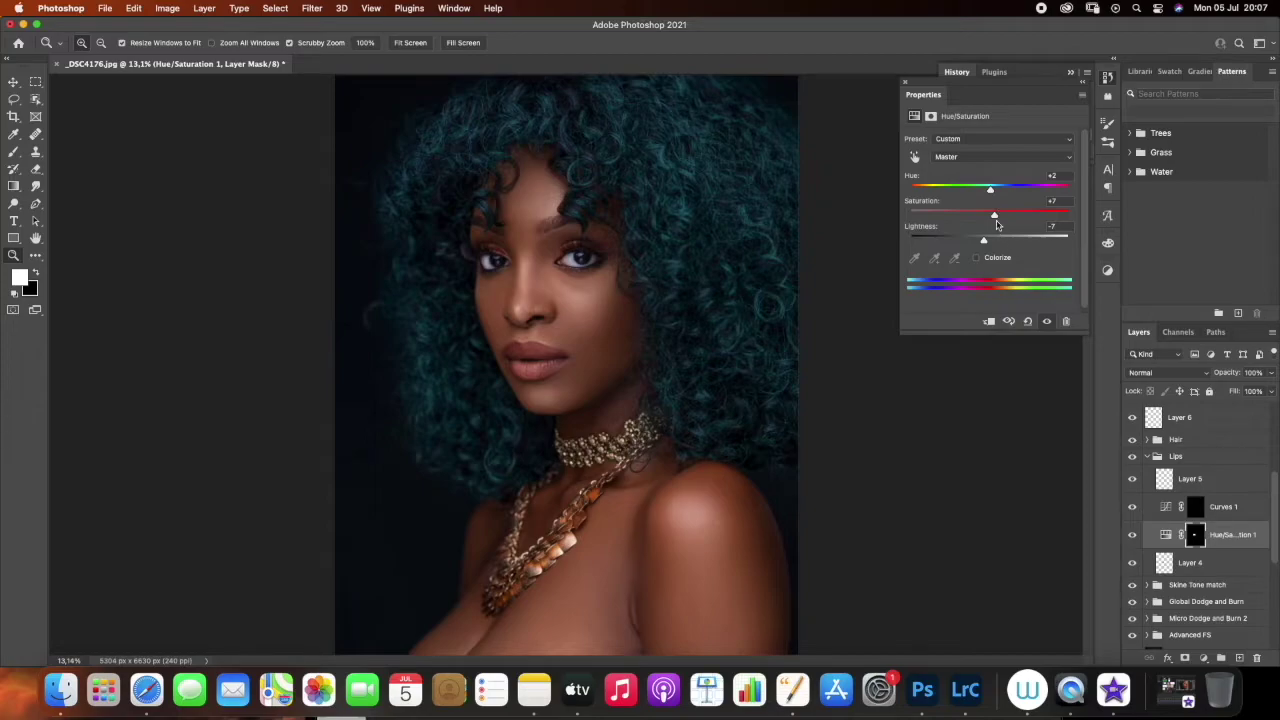
{"action": "mouse_move", "coordinate": [990, 217]}
{"action": "left_mouse_down"}
{"action": "mouse_move", "coordinate": [966, 217]}
{"action": "mouse_move", "coordinate": [1005, 215]}
{"action": "left_mouse_up"}
{"action": "left_click_drag", "start_coordinate": [991, 216], "coordinate": [990, 193]}
{"action": "left_click", "coordinate": [1133, 537]}
{"action": "left_click", "coordinate": [1133, 537]}
{"action": "left_click", "coordinate": [1148, 456]}
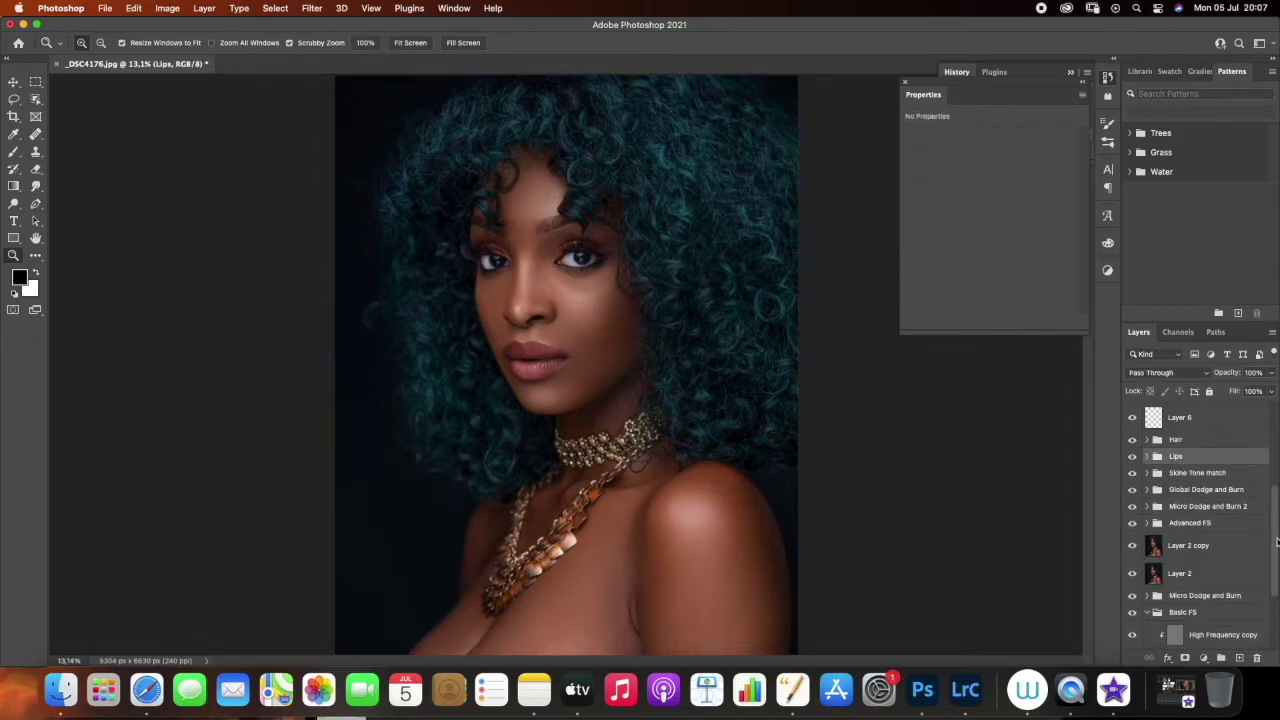
Compare the retouched portrait with the Low Frequency layer and Layer 1 shown on their own
{"action": "scroll", "coordinate": [1277, 541], "scroll_direction": "down", "scroll_amount": 5}
{"action": "left_click", "coordinate": [1133, 581], "text": "alt"}
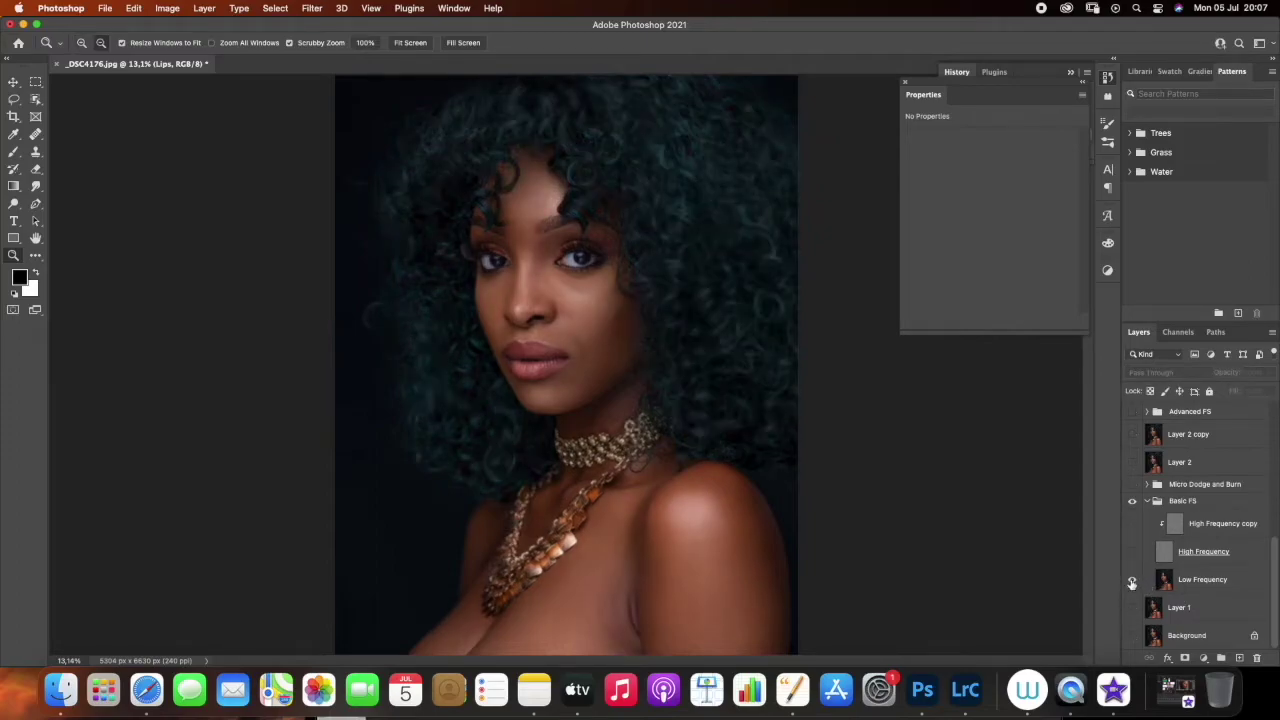
{"action": "left_click", "coordinate": [1133, 581], "text": "alt"}
{"action": "left_click", "coordinate": [1133, 608], "text": "alt"}
{"action": "left_click", "coordinate": [1132, 608], "text": "alt"}
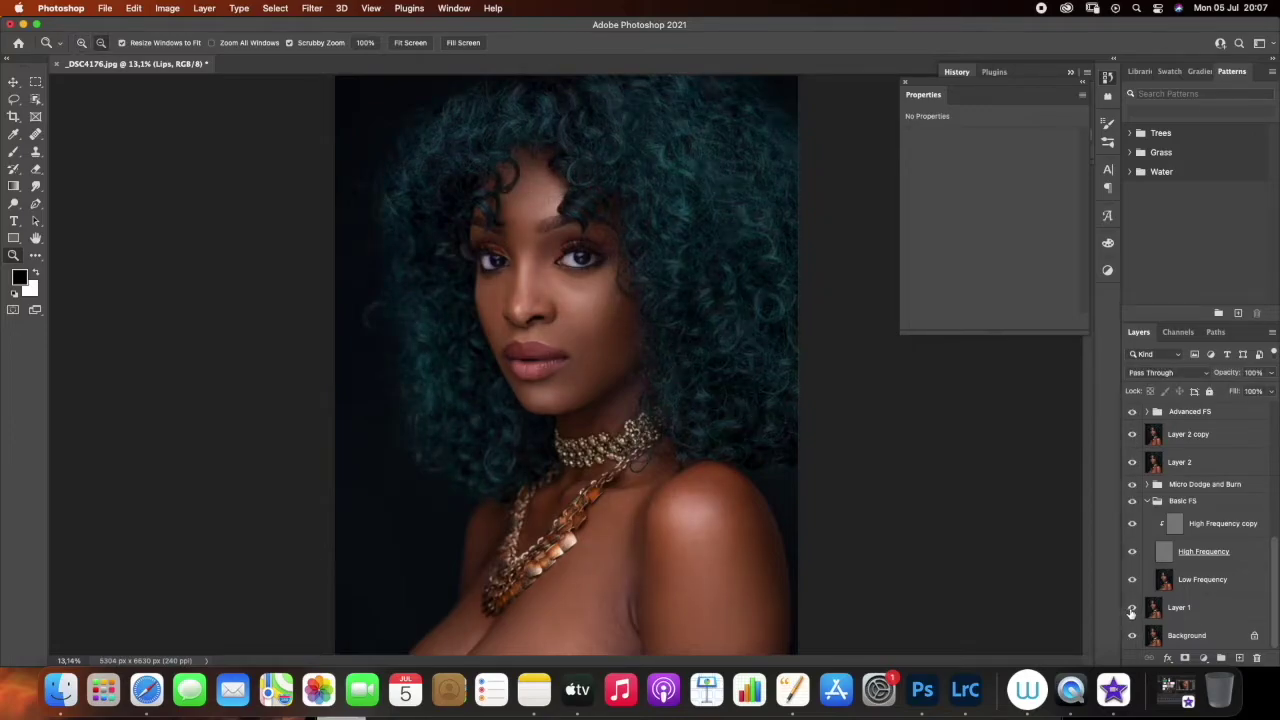
{"action": "left_click", "coordinate": [1132, 609]}
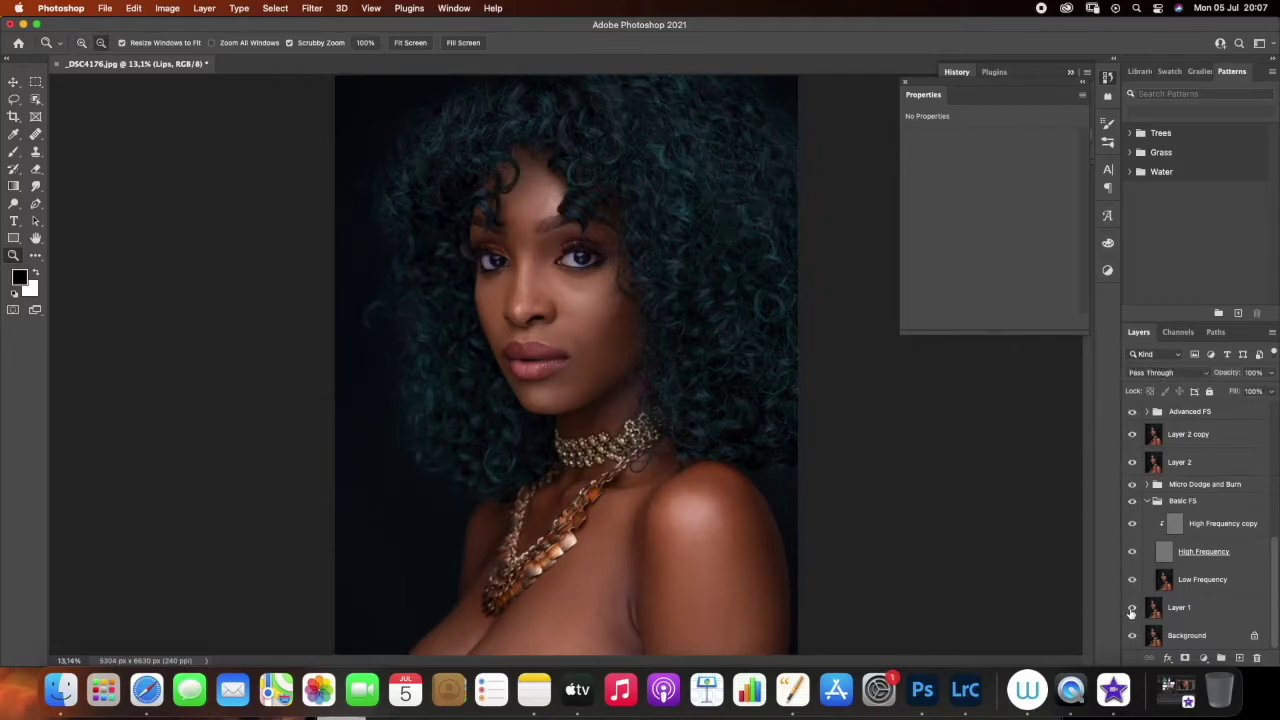
Compare the finished portrait with the early Layer 1 stage by isolating that layer, restoring the others and toggling its visibility
{"action": "left_click", "coordinate": [1132, 609], "text": "alt"}
{"action": "left_click", "coordinate": [1132, 610], "text": "alt"}
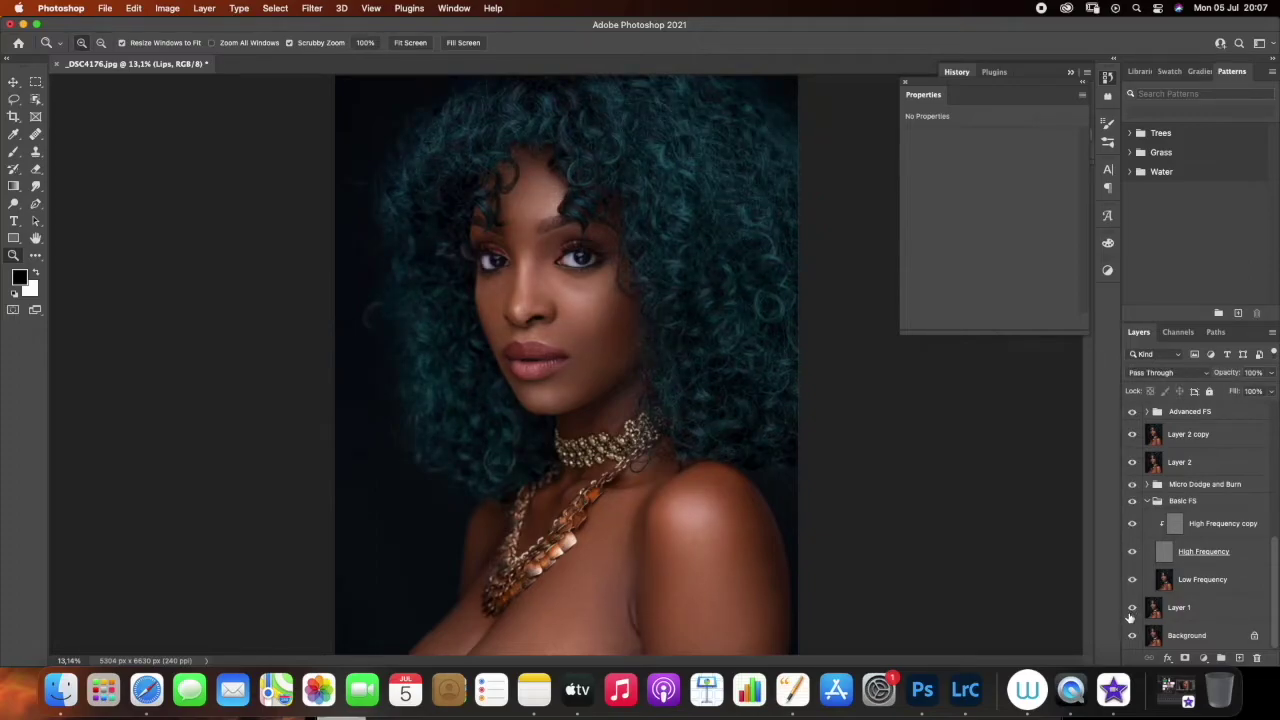
{"action": "left_click", "coordinate": [1132, 610]}
{"action": "left_click", "coordinate": [1132, 610]}
{"action": "left_click", "coordinate": [1133, 610]}
{"action": "left_click", "coordinate": [1133, 610]}
Group the Photo Filter 1, Hue/Saturation 4, Curves 3 and Layer 6 layers and name the group Eyes
{"action": "left_click_drag", "start_coordinate": [1268, 600], "coordinate": [1277, 470]}
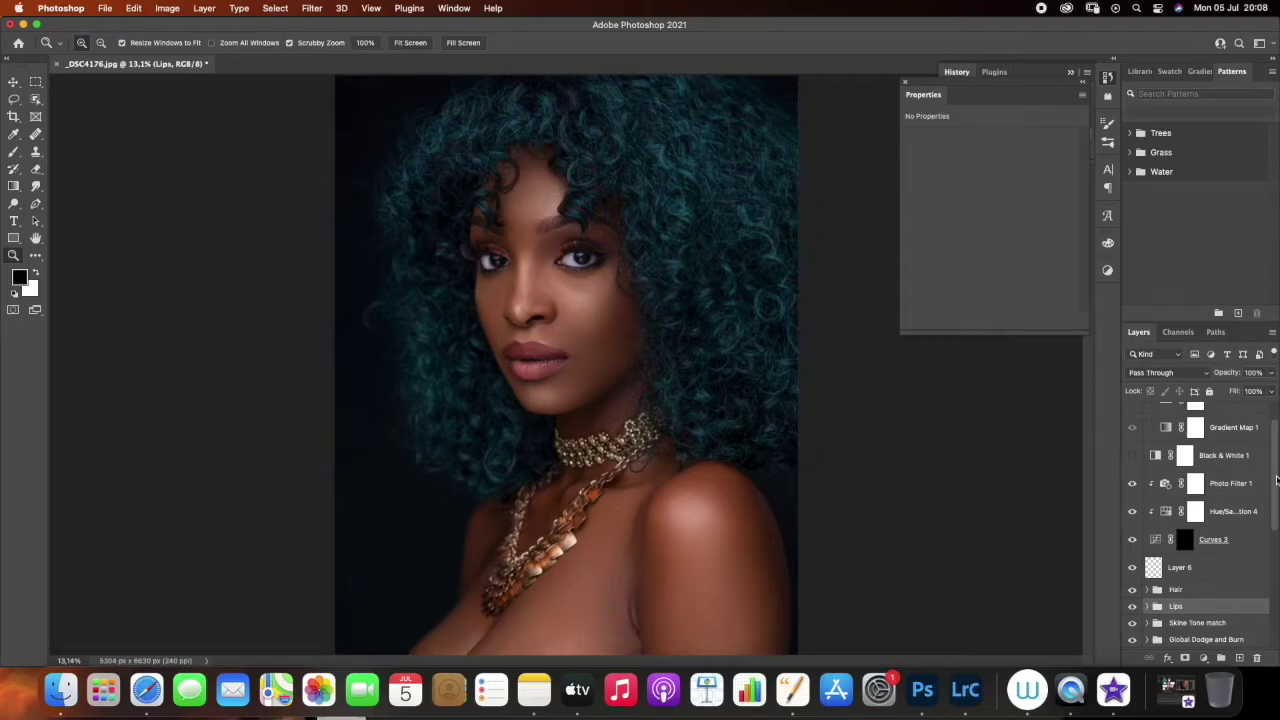
{"action": "left_click_drag", "start_coordinate": [1275, 481], "coordinate": [1278, 438]}
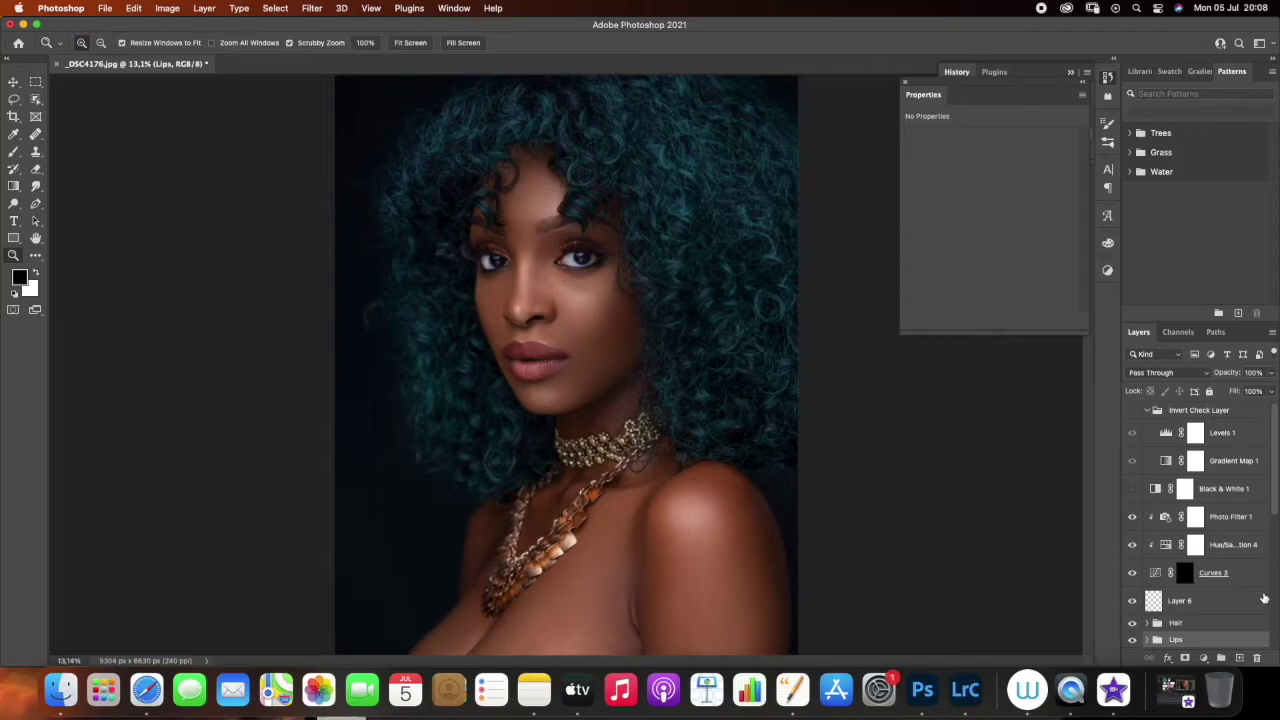
{"action": "left_click", "coordinate": [1222, 580]}
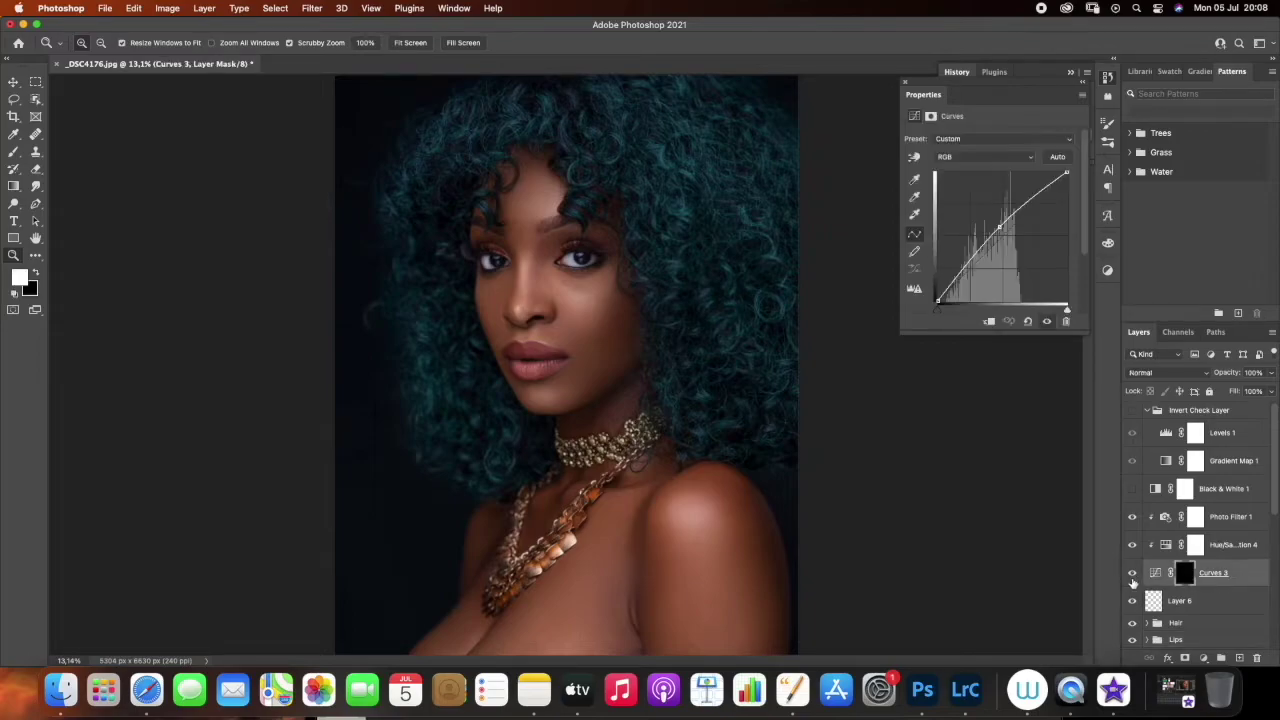
{"action": "left_click", "coordinate": [1133, 575]}
{"action": "left_click", "coordinate": [1233, 545], "text": "shift"}
{"action": "left_click", "coordinate": [1231, 523], "text": "shift"}
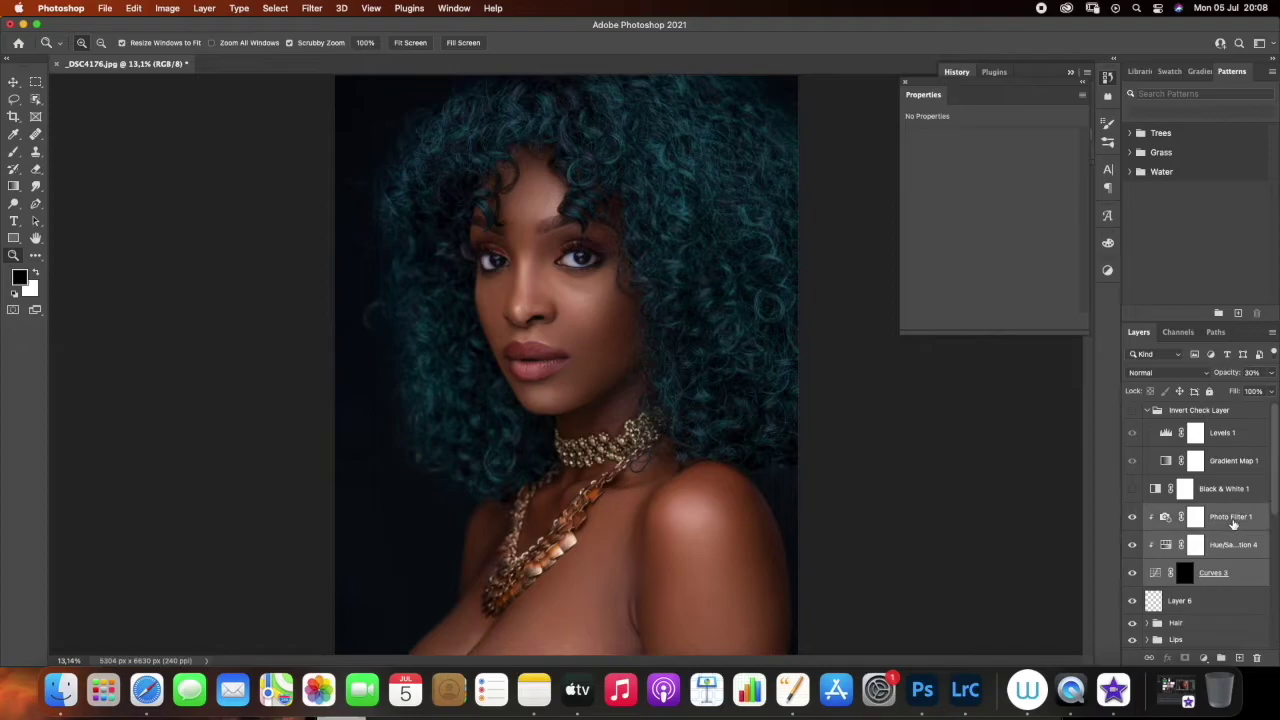
{"action": "left_click", "coordinate": [1213, 605], "text": "shift"}
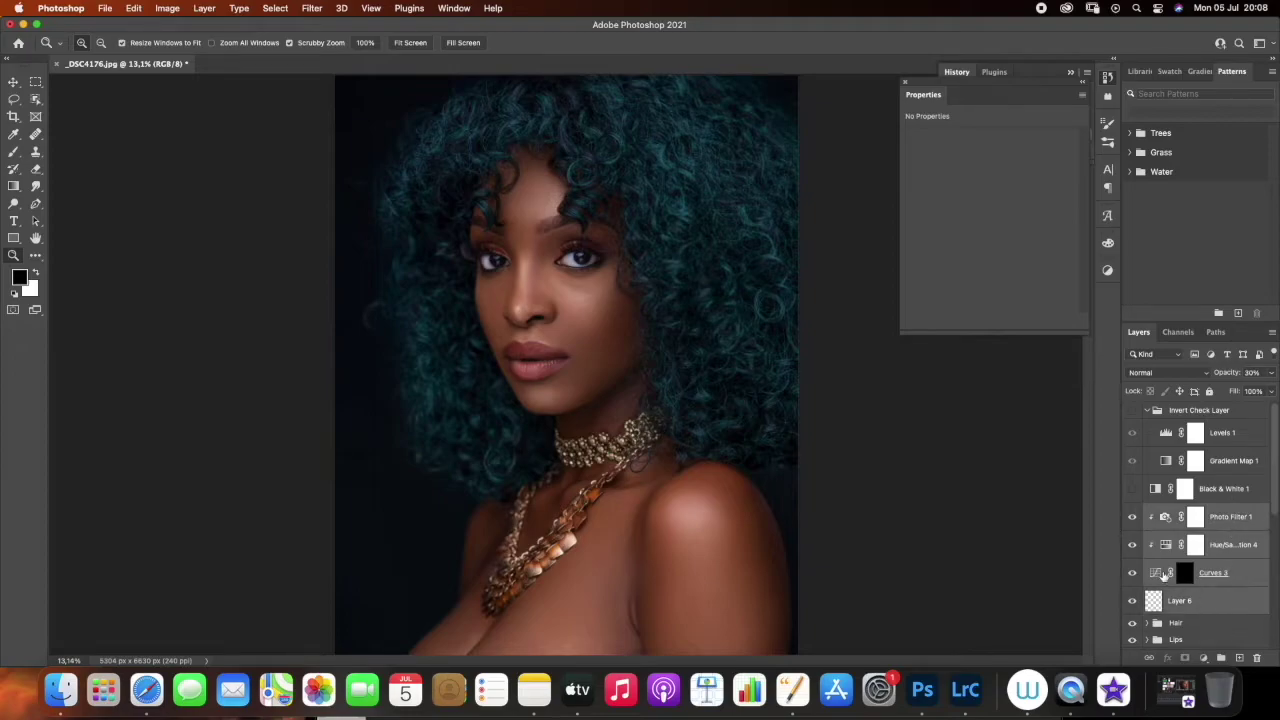
{"action": "key", "text": "super+g"}
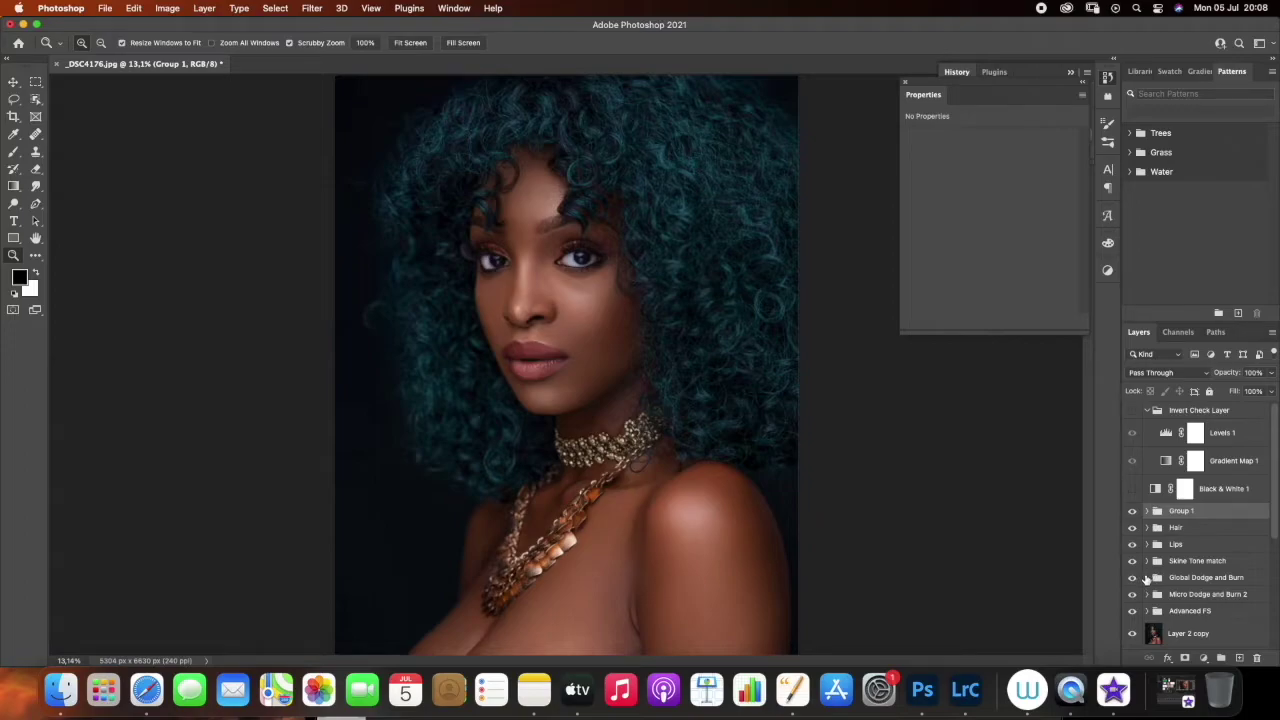
{"action": "double_click", "coordinate": [1184, 511]}
{"action": "key", "text": "BackSpace"}
{"action": "key", "text": "Return"}
Reduce the opacity of the Curves 3 layer inside the Eyes group to 41% and collapse the group
{"action": "left_click", "coordinate": [1149, 512]}
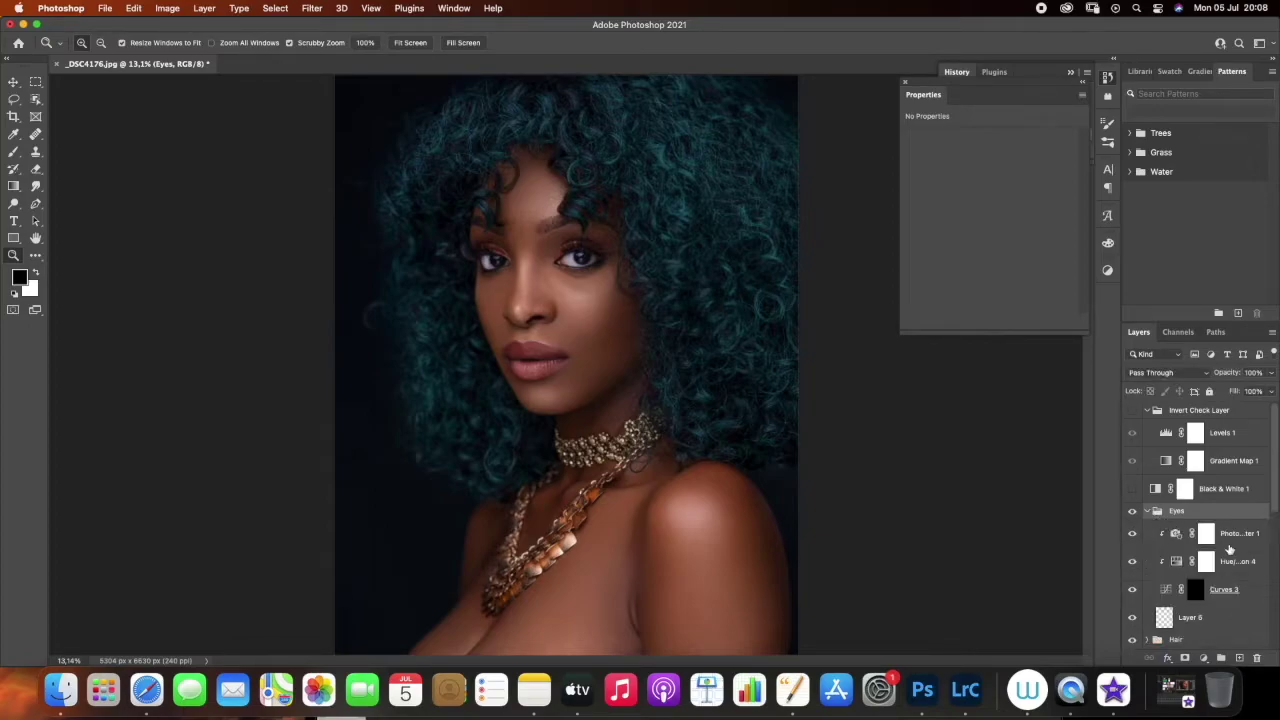
{"action": "left_click", "coordinate": [1216, 594]}
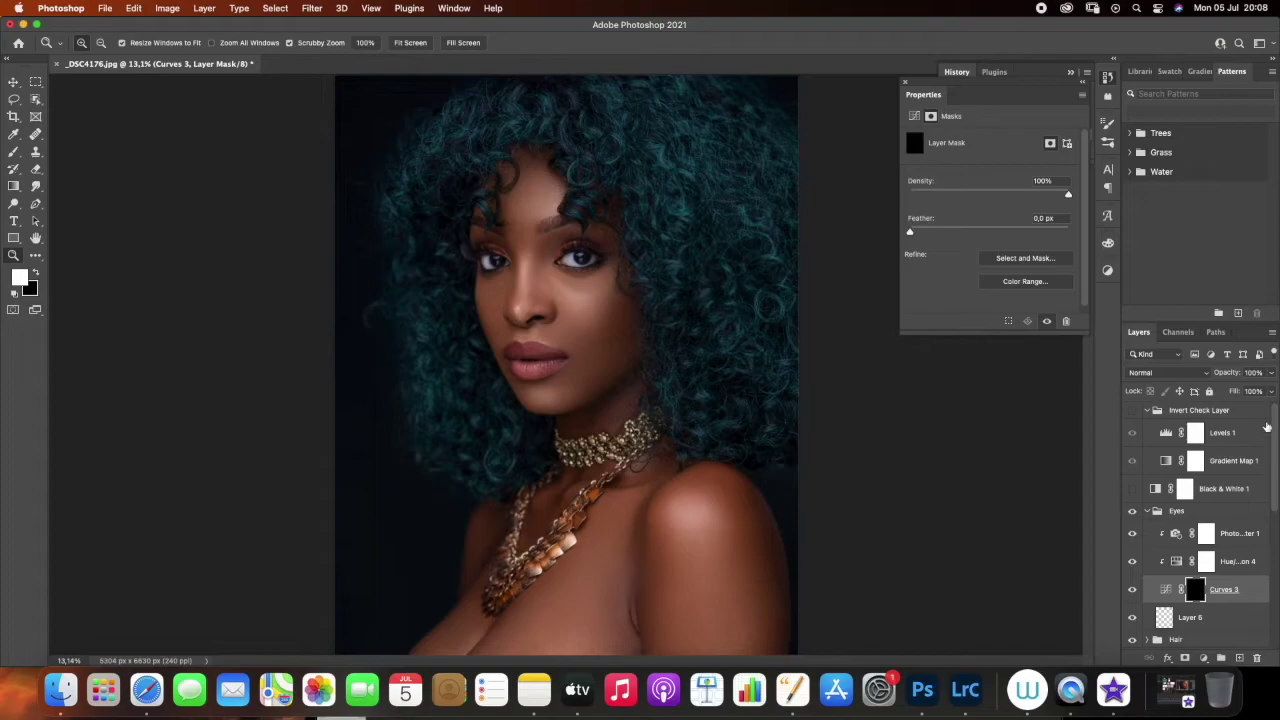
{"action": "left_click", "coordinate": [1270, 372]}
{"action": "left_click_drag", "start_coordinate": [1268, 391], "coordinate": [1234, 392]}
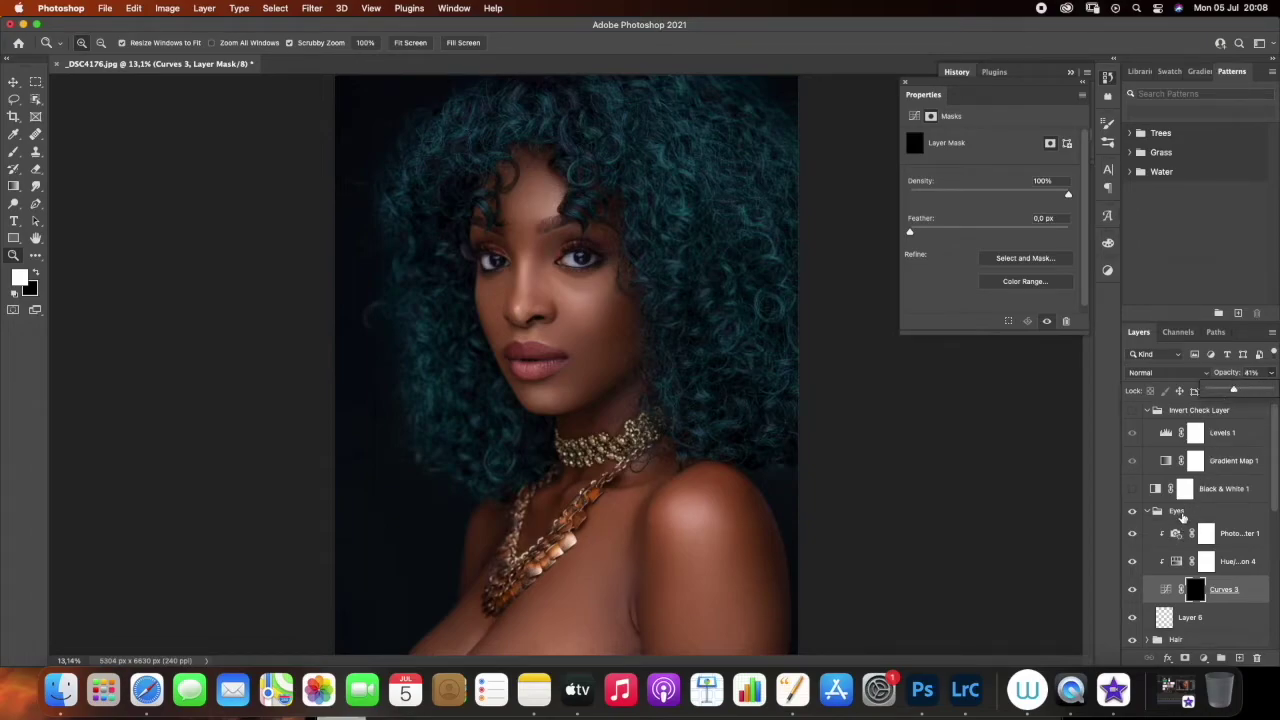
{"action": "left_click", "coordinate": [1182, 512]}
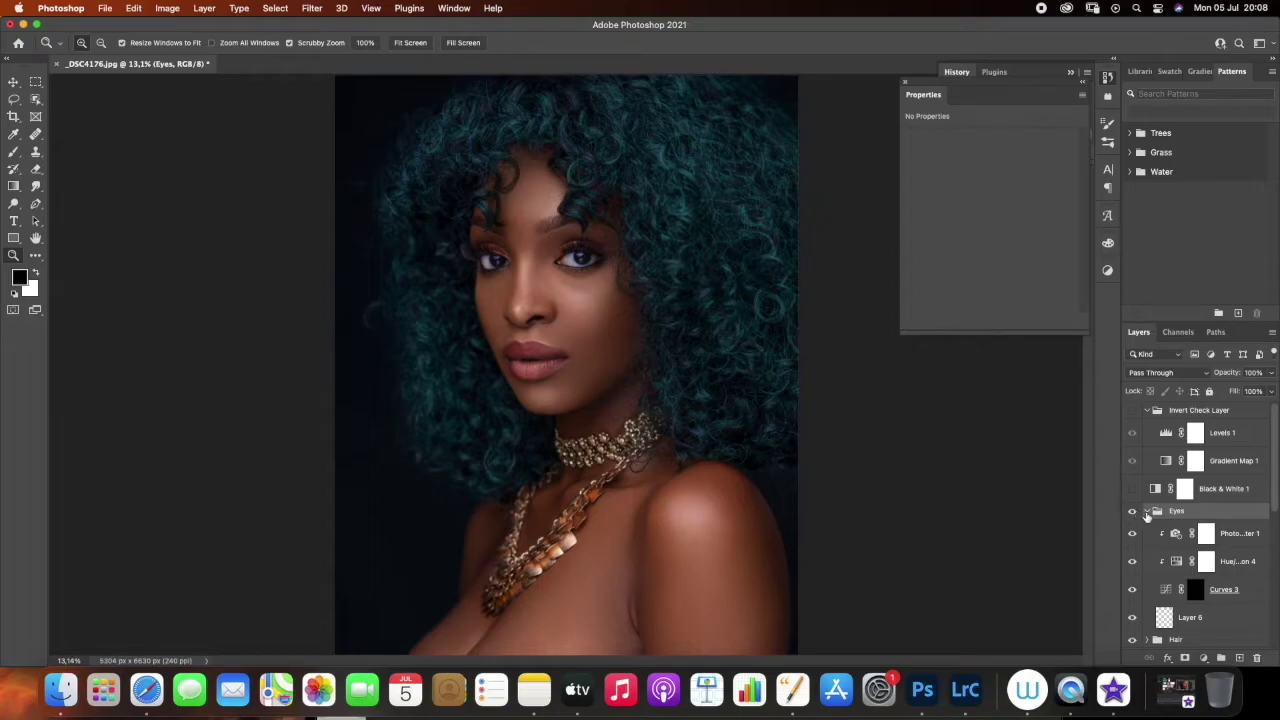
{"action": "left_click", "coordinate": [1146, 511]}
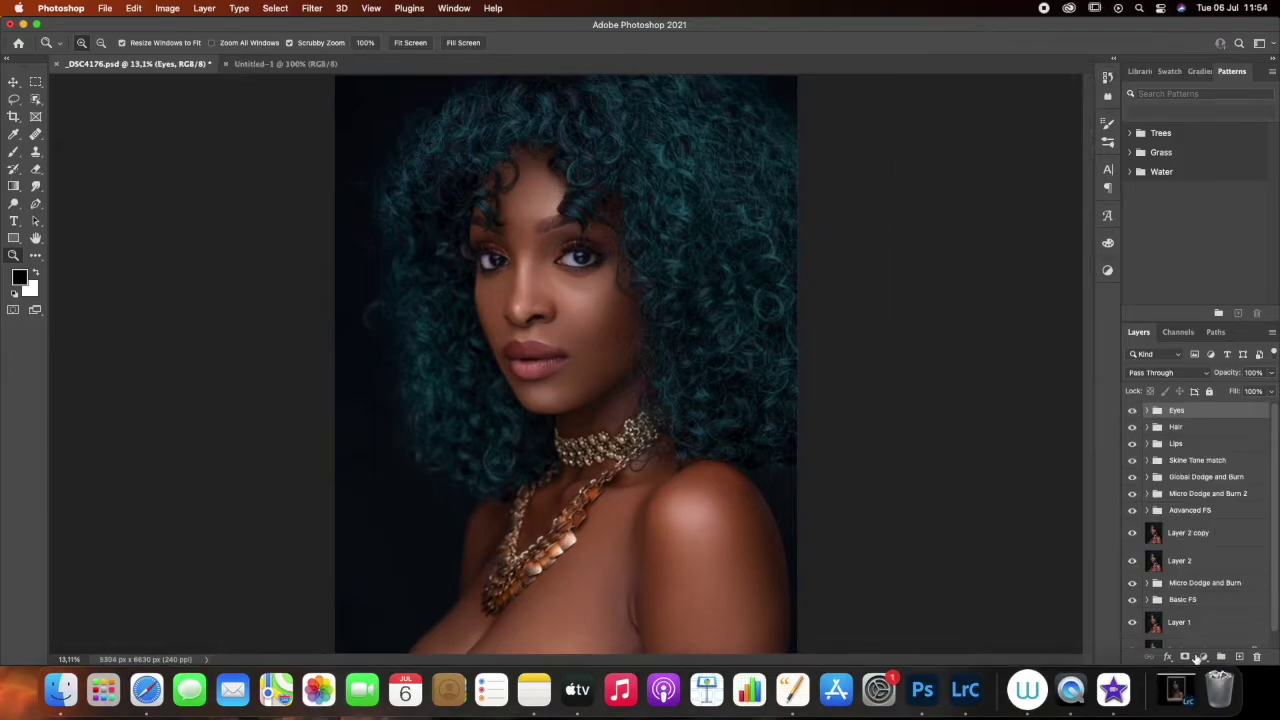
Add a Levels adjustment layer above the Eyes group with input black 2 and white about 220, and compare it off and on
{"action": "left_click", "coordinate": [1203, 657]}
{"action": "left_click", "coordinate": [1203, 417]}
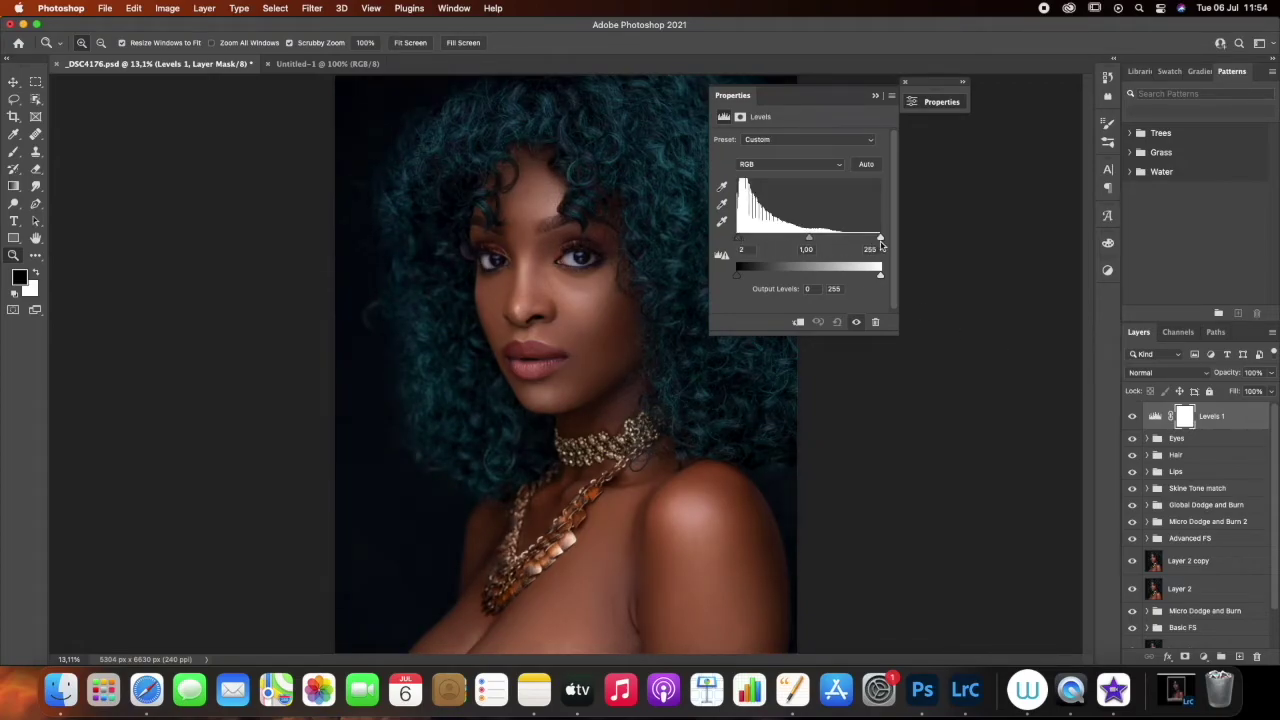
{"action": "left_click_drag", "start_coordinate": [880, 240], "coordinate": [874, 241]}
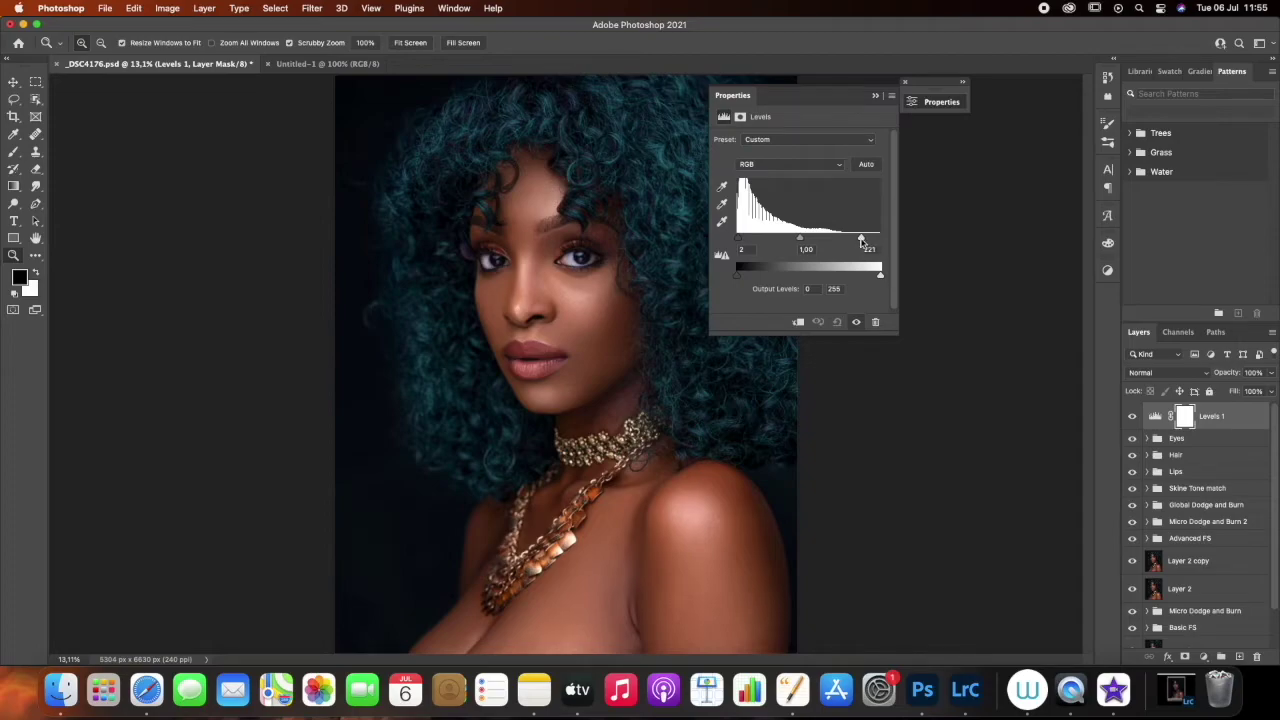
{"action": "left_click", "coordinate": [876, 96]}
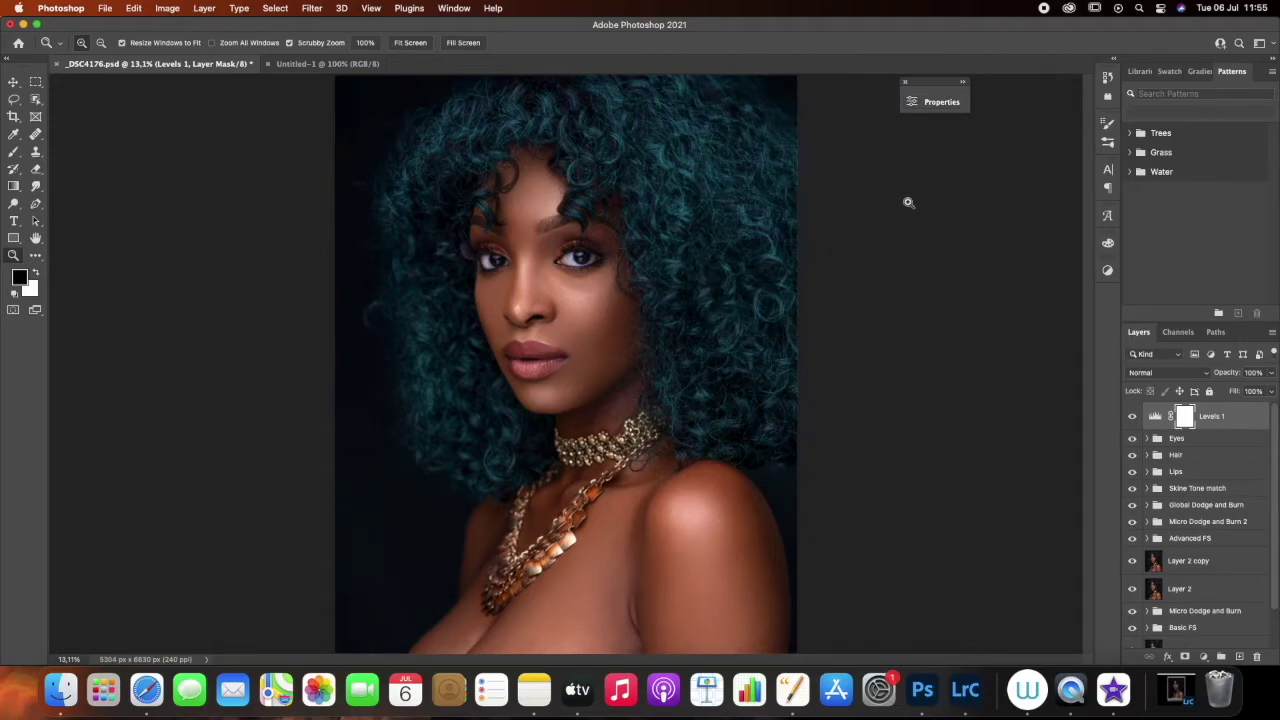
{"action": "left_click", "coordinate": [1132, 416]}
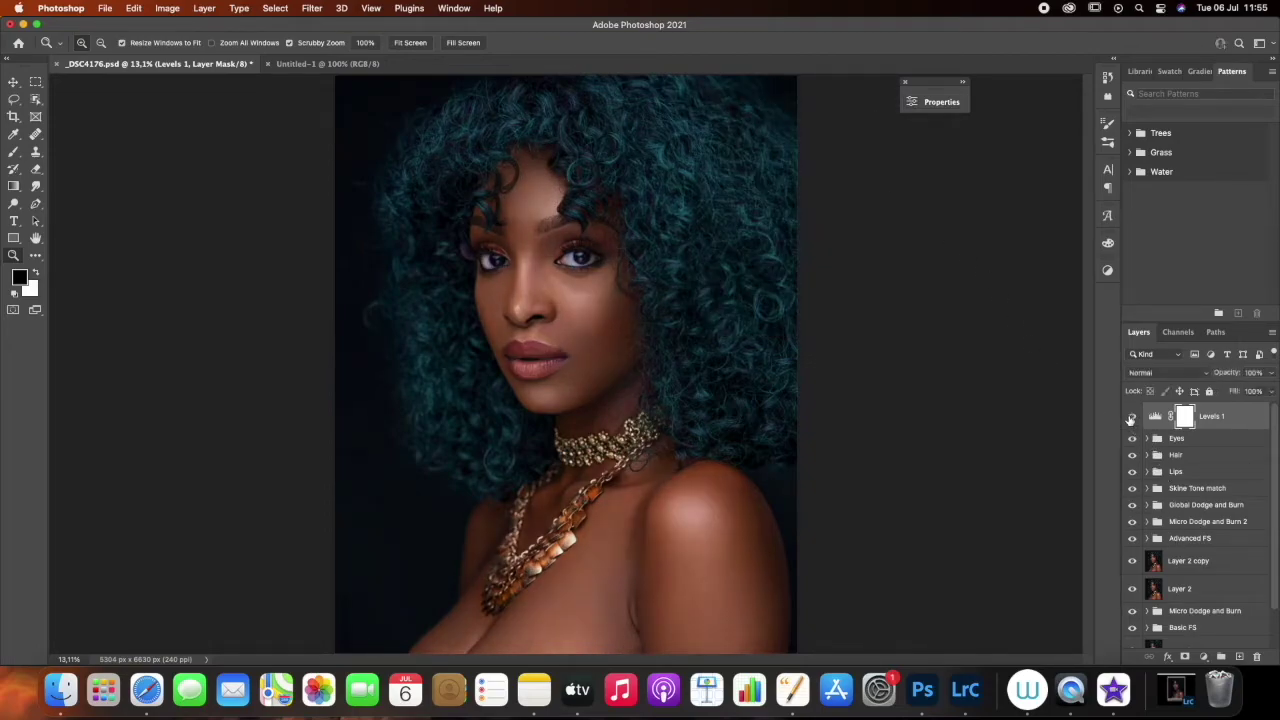
{"action": "left_click", "coordinate": [1132, 416]}
Lower the white input level of the Levels 1 layer to 210 to brighten the highlights further
{"action": "double_click", "coordinate": [1155, 418]}
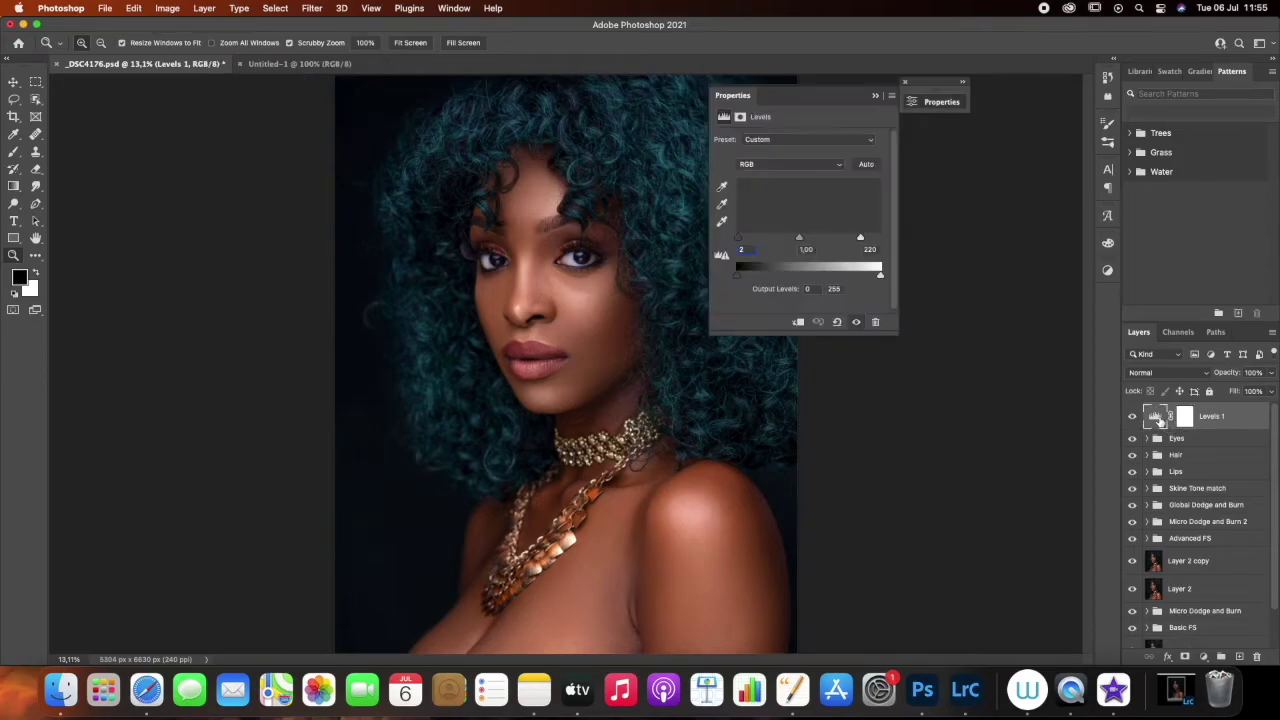
{"action": "left_click_drag", "start_coordinate": [823, 103], "coordinate": [1012, 116]}
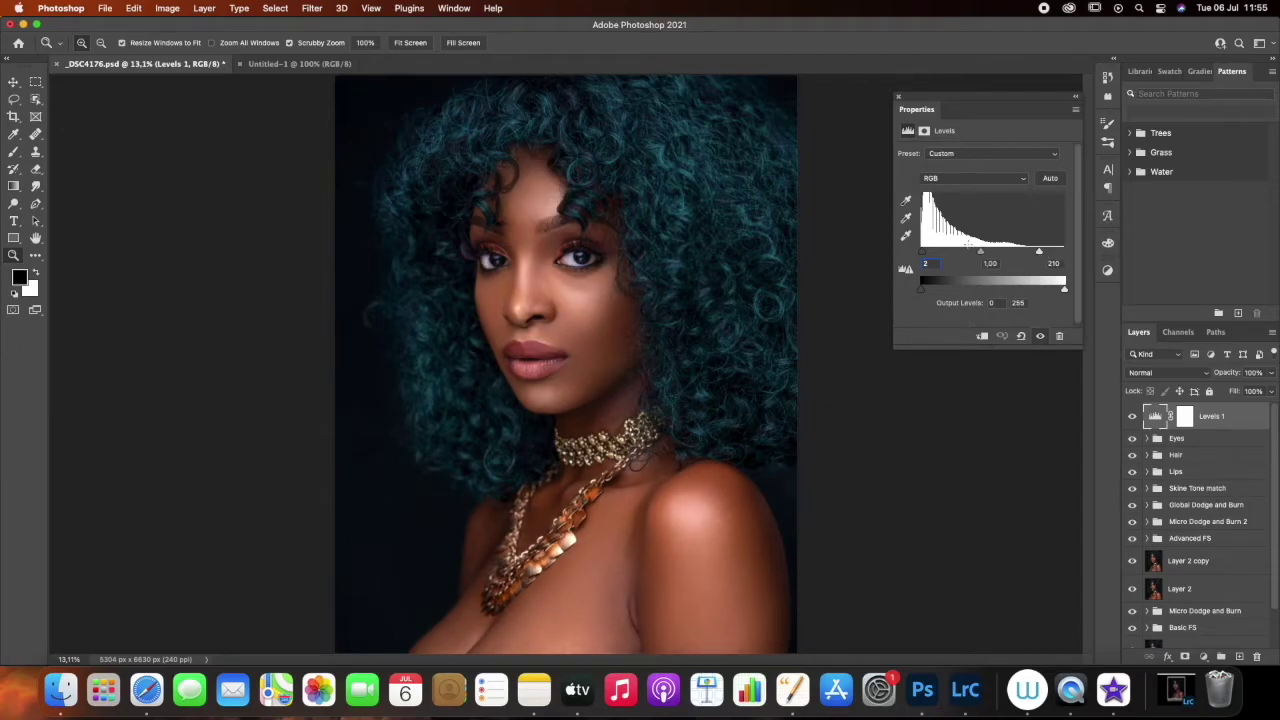
{"action": "left_click", "coordinate": [899, 101]}
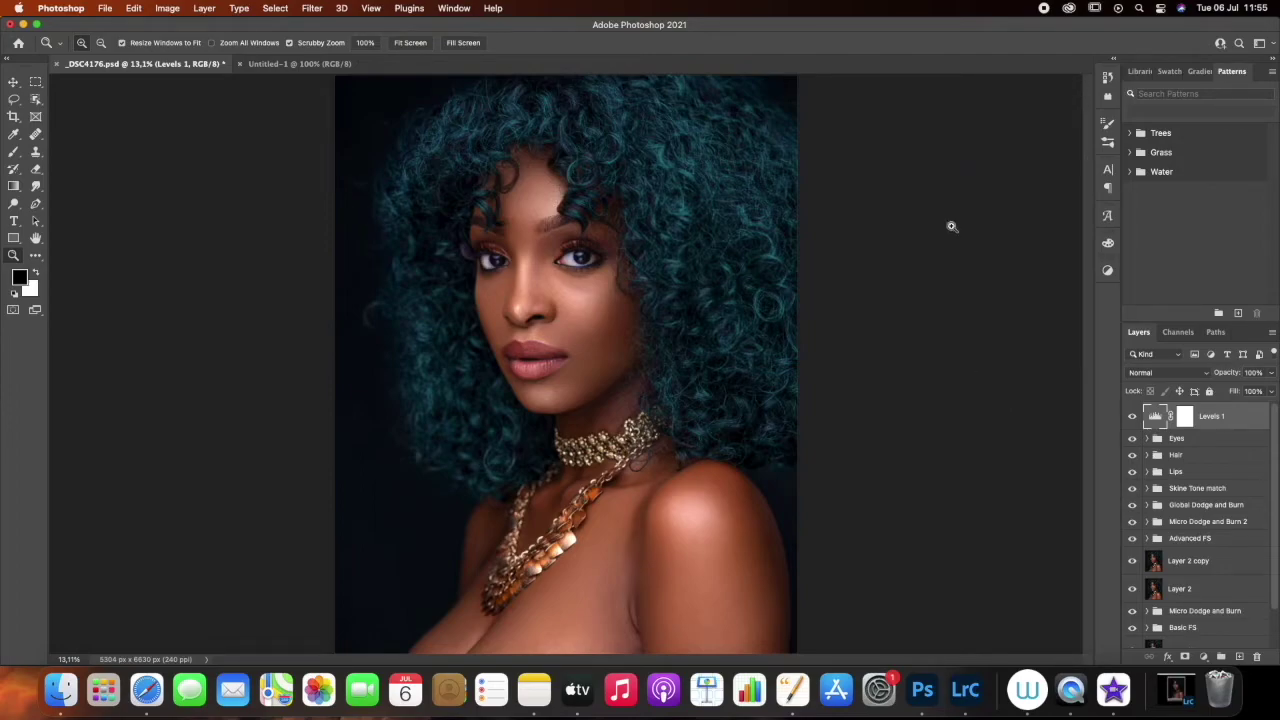
Add a Hue/Saturation adjustment layer above Levels 1 and reduce the Reds saturation to about -8
{"action": "left_click", "coordinate": [1203, 656]}
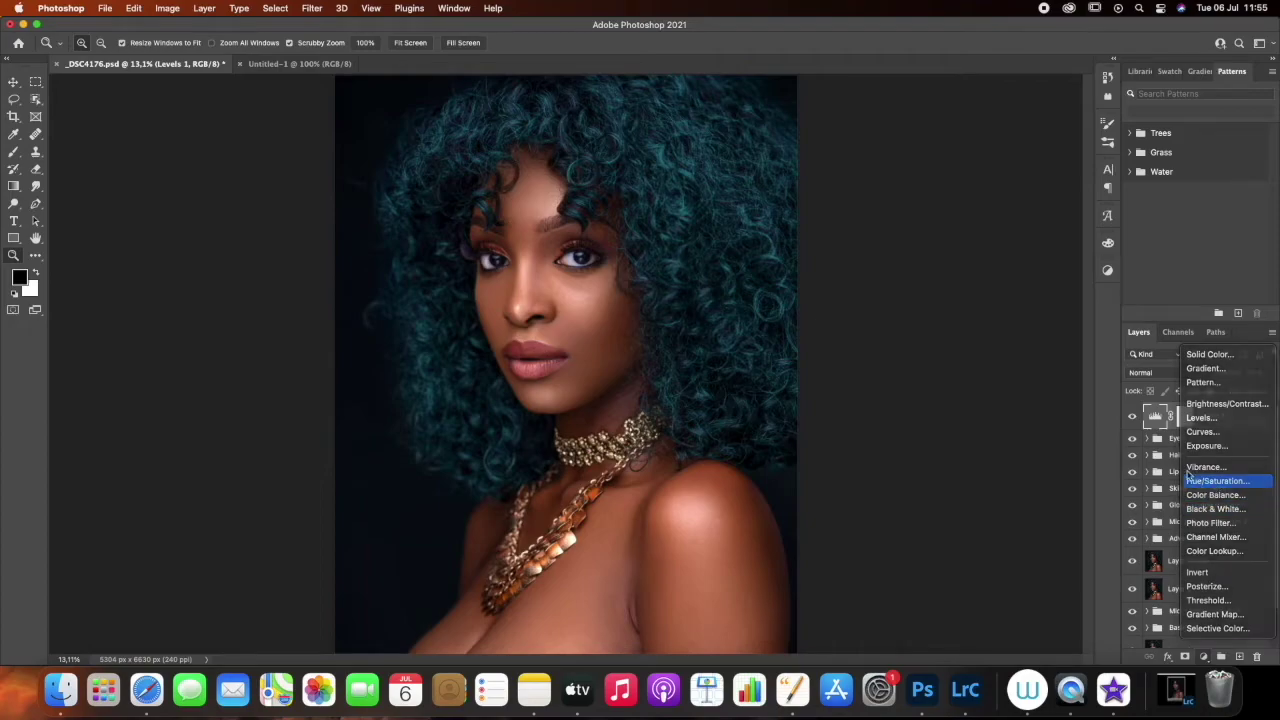
{"action": "left_click", "coordinate": [1212, 481]}
{"action": "left_click", "coordinate": [962, 172]}
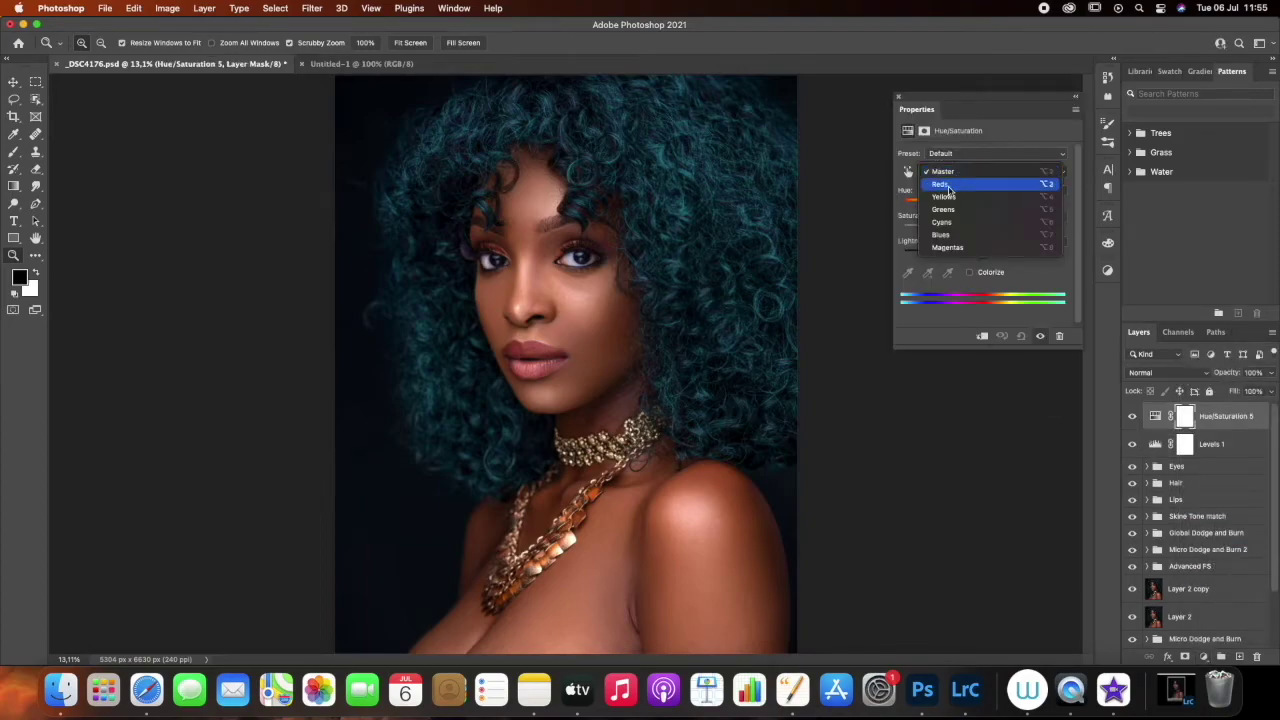
{"action": "left_click", "coordinate": [962, 184]}
{"action": "left_click_drag", "start_coordinate": [984, 236], "coordinate": [977, 234]}
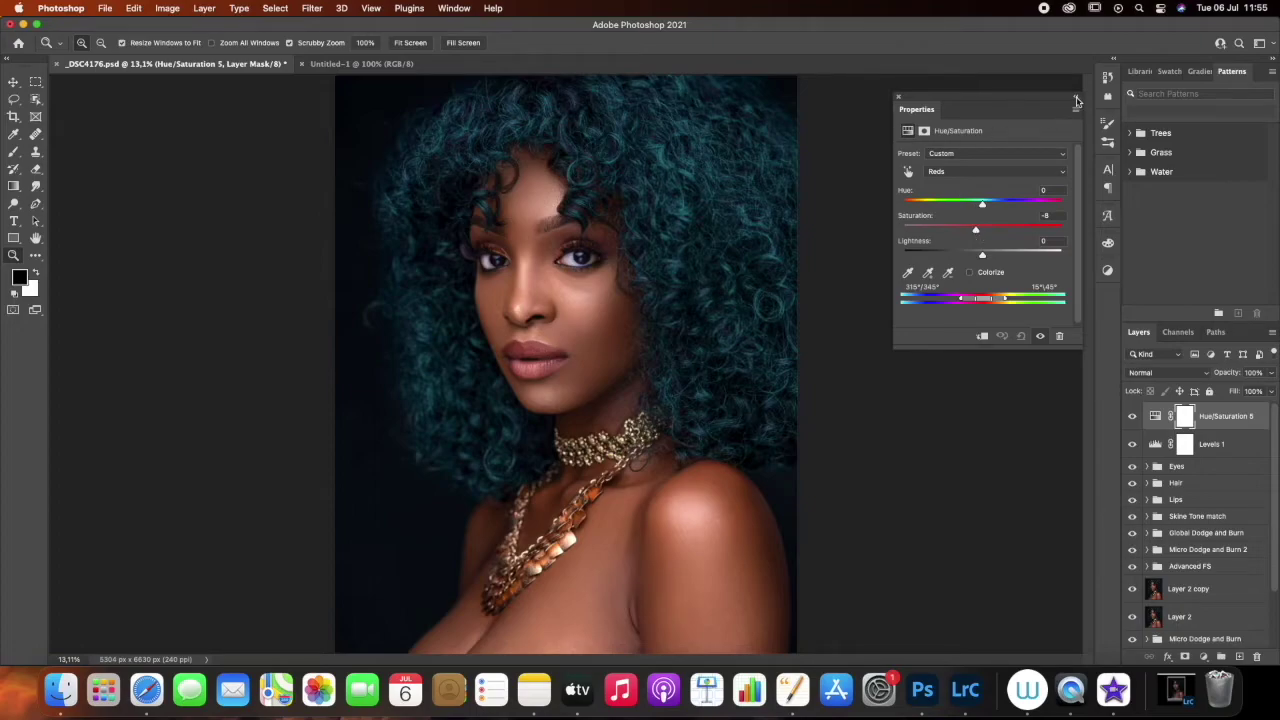
{"action": "left_click", "coordinate": [1076, 98]}
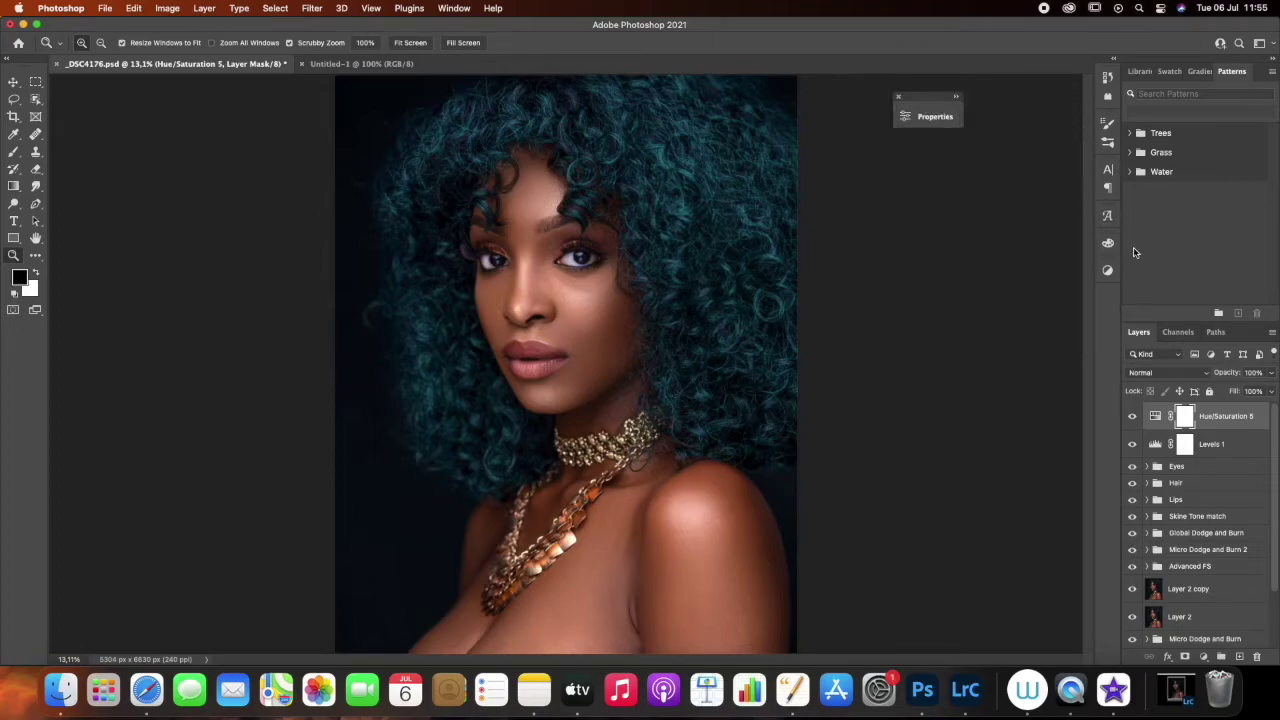
Group the Levels 1 and Hue/Saturation 5 layers and compare the portrait with the group off and on
{"action": "left_click", "coordinate": [1221, 448]}
{"action": "key", "text": "super+g"}
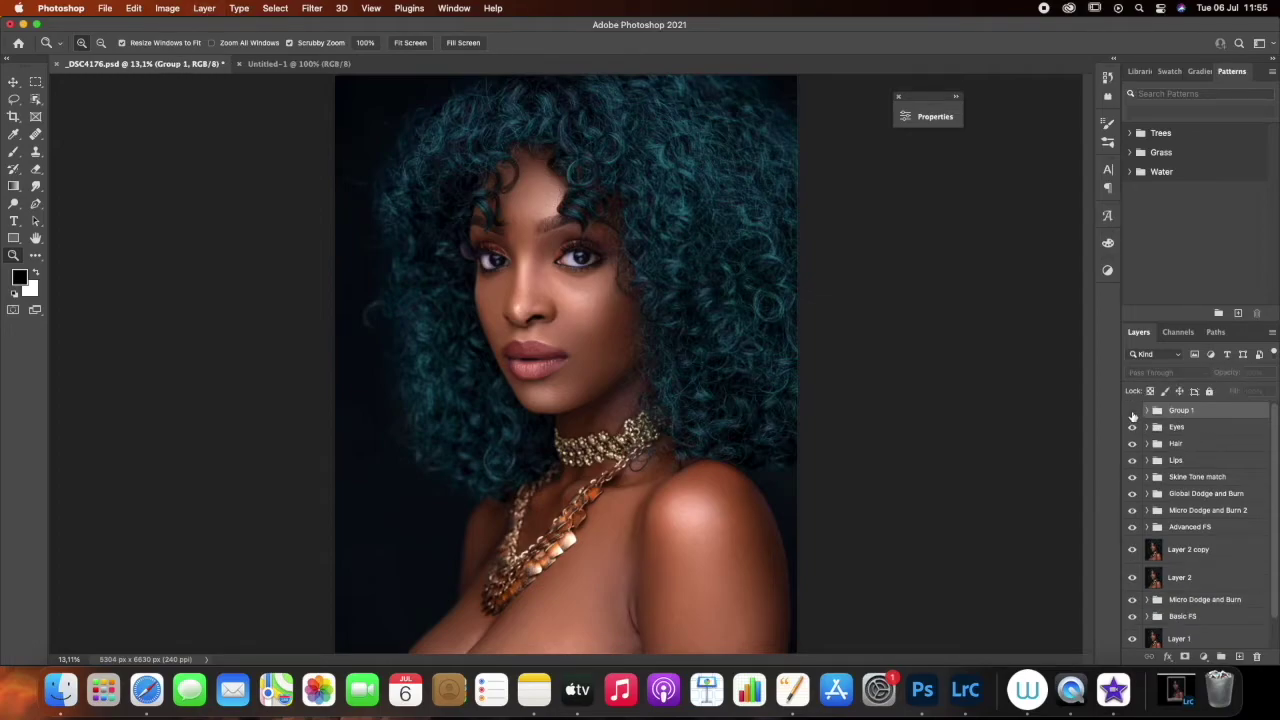
{"action": "left_click", "coordinate": [1133, 413]}
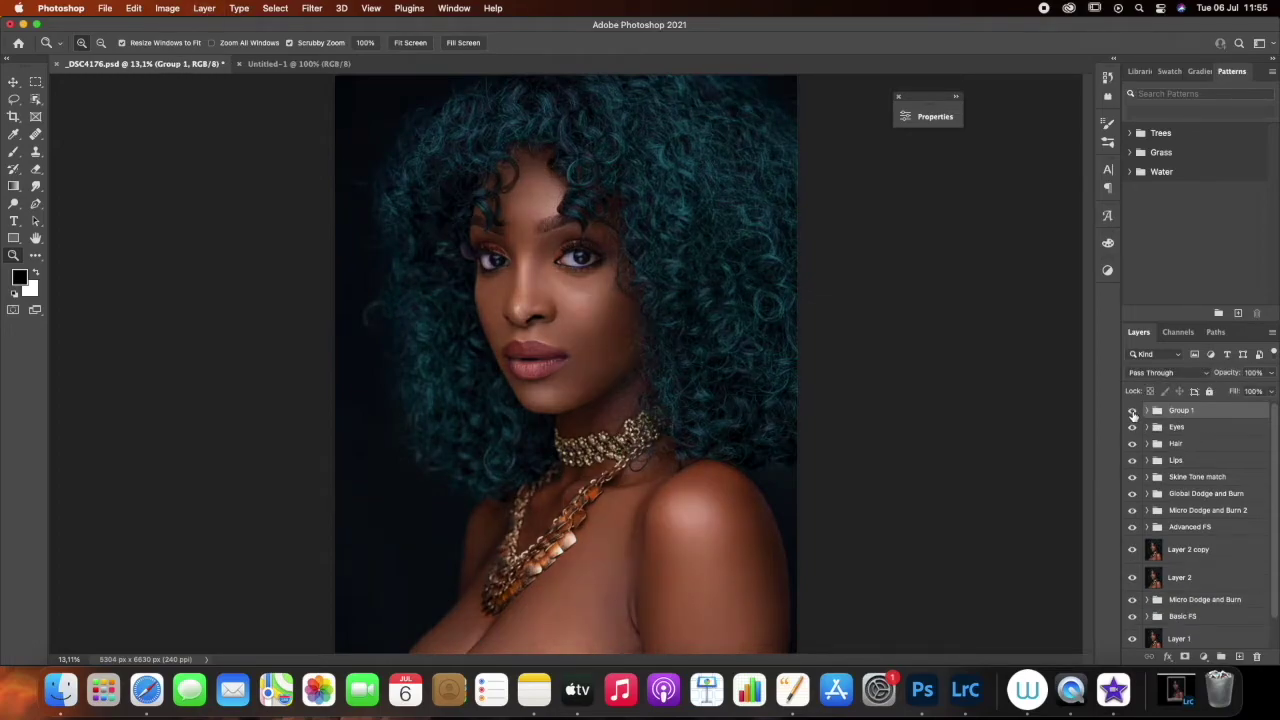
{"action": "left_click", "coordinate": [1133, 413]}
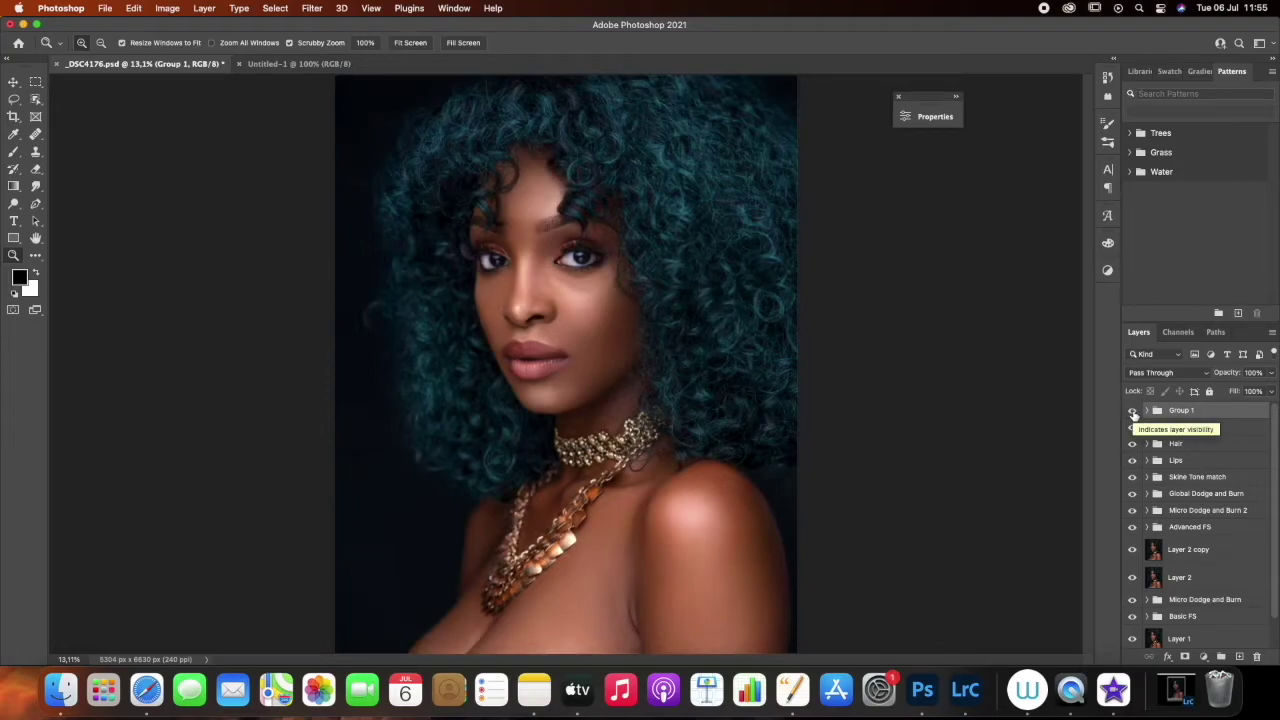
Review the Levels 1 settings inside Group 1 and fine-tune the Reds saturation of the Hue/Saturation 5 layer
{"action": "left_click", "coordinate": [1147, 411]}
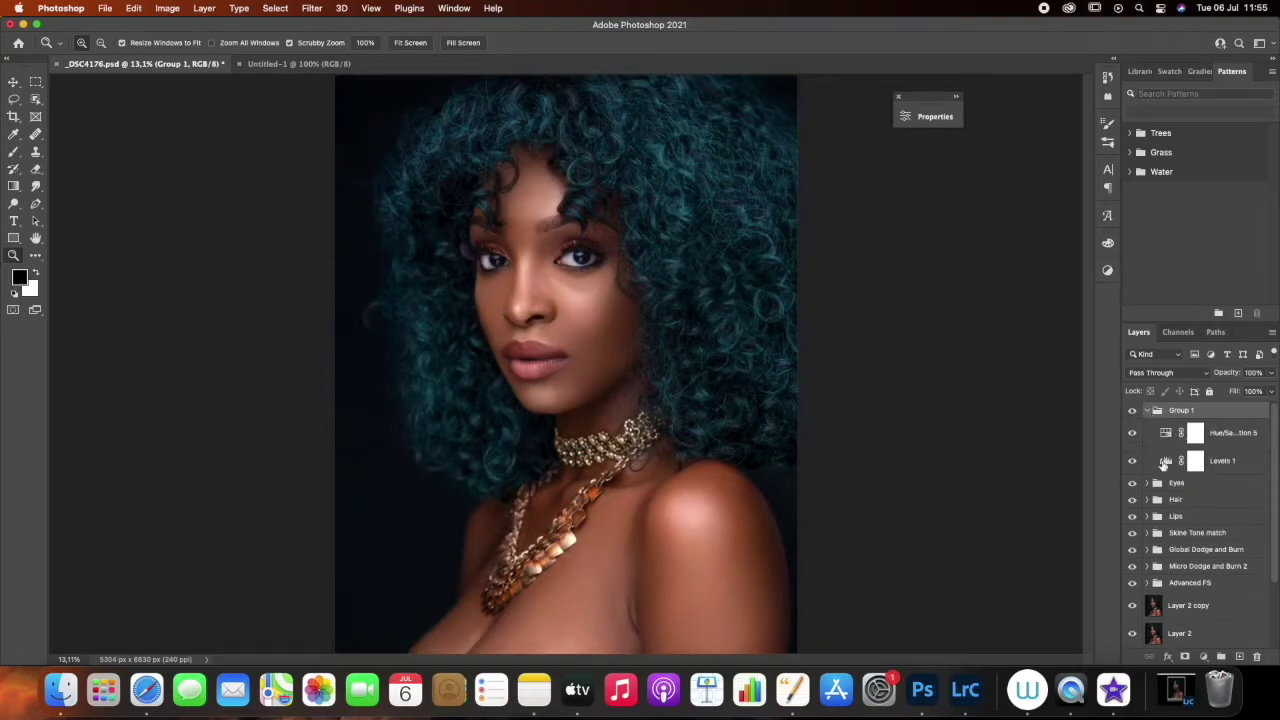
{"action": "double_click", "coordinate": [1165, 462]}
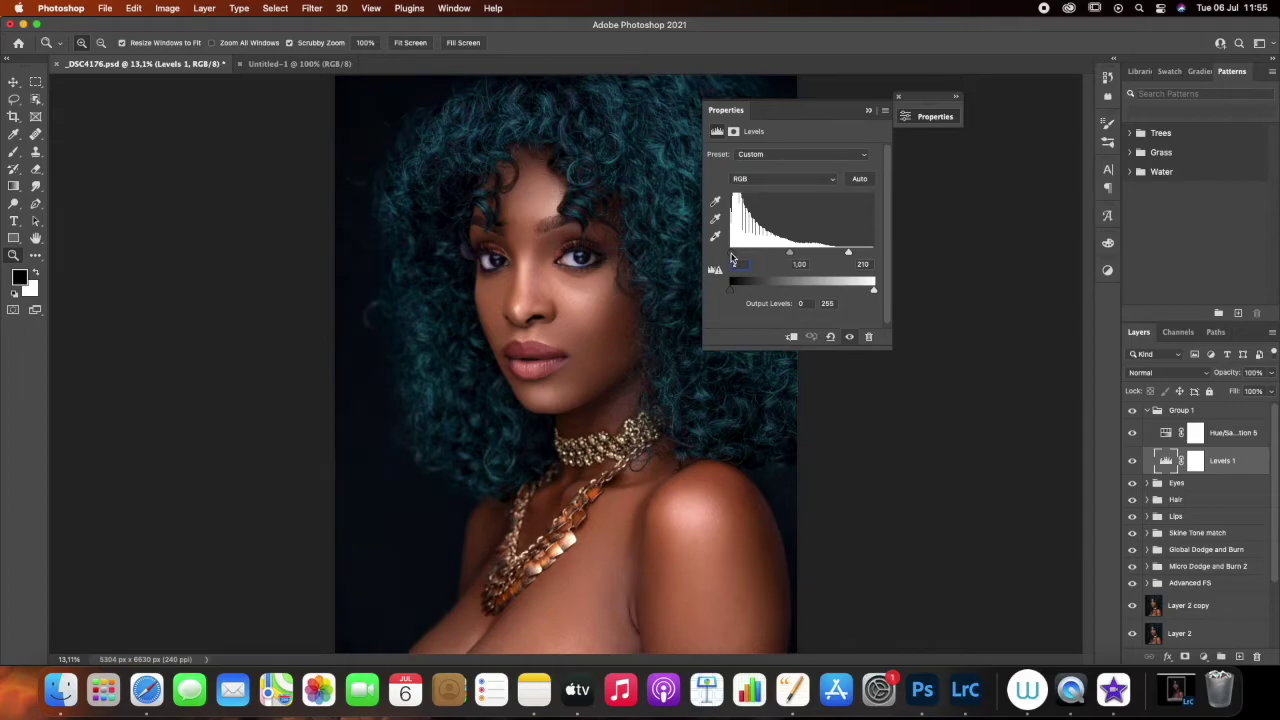
{"action": "left_click", "coordinate": [1167, 432]}
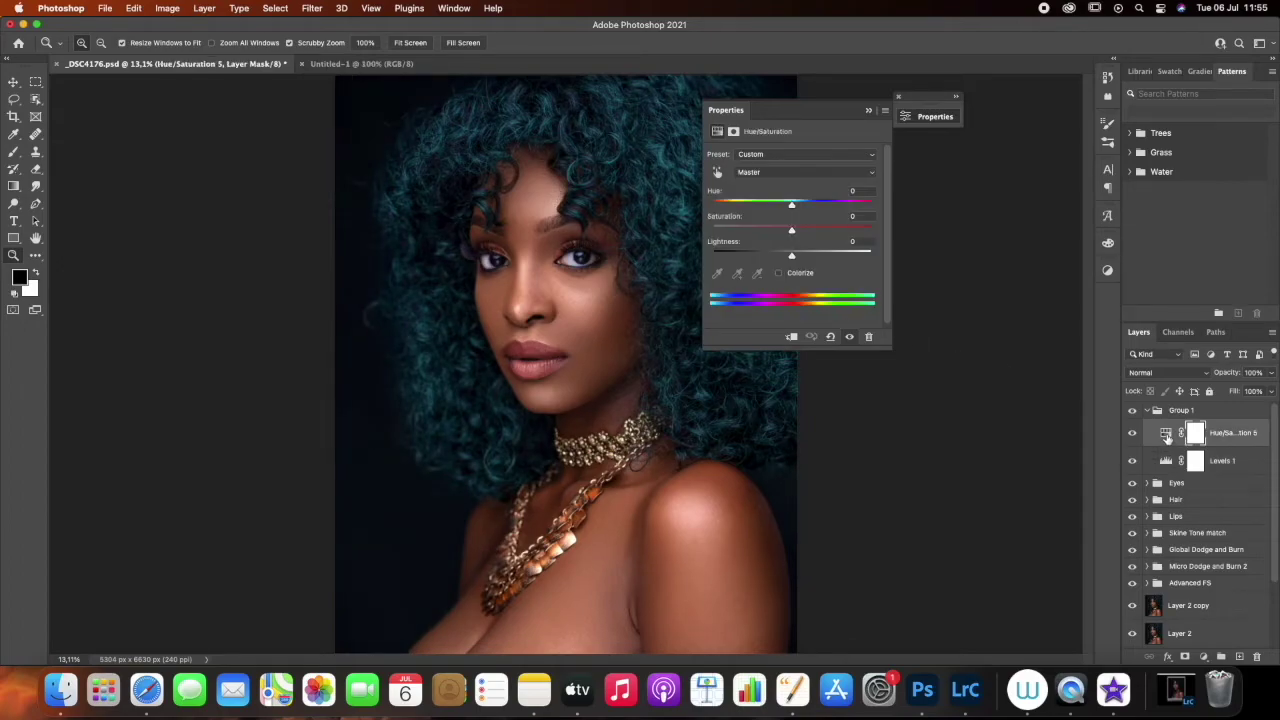
{"action": "left_click", "coordinate": [778, 180]}
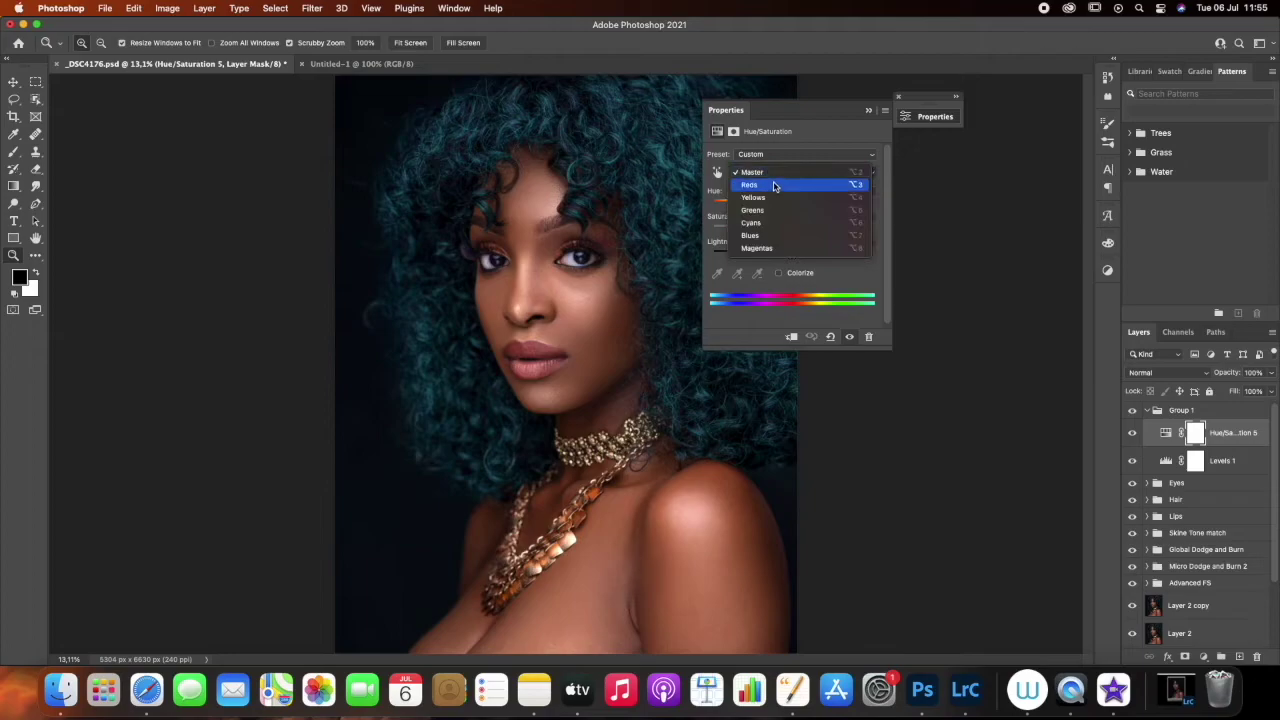
{"action": "left_click", "coordinate": [774, 186]}
{"action": "left_click_drag", "start_coordinate": [791, 229], "coordinate": [787, 228]}
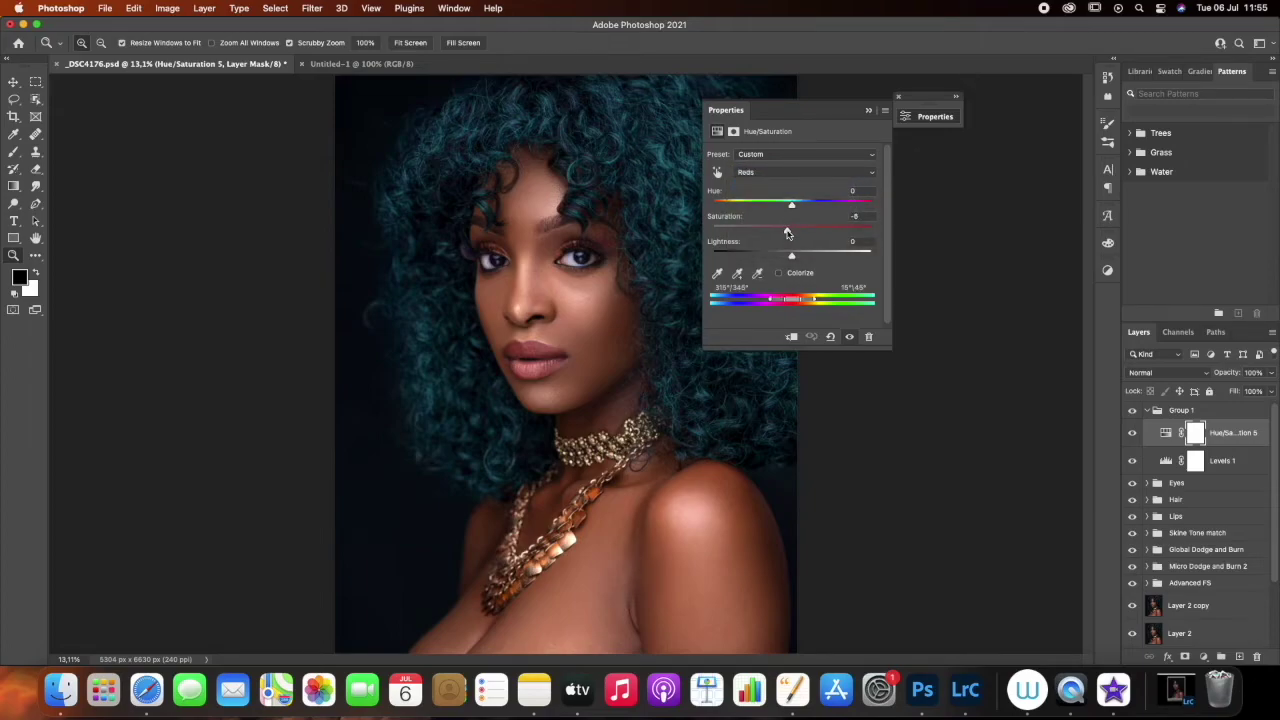
{"action": "left_click", "coordinate": [868, 110]}
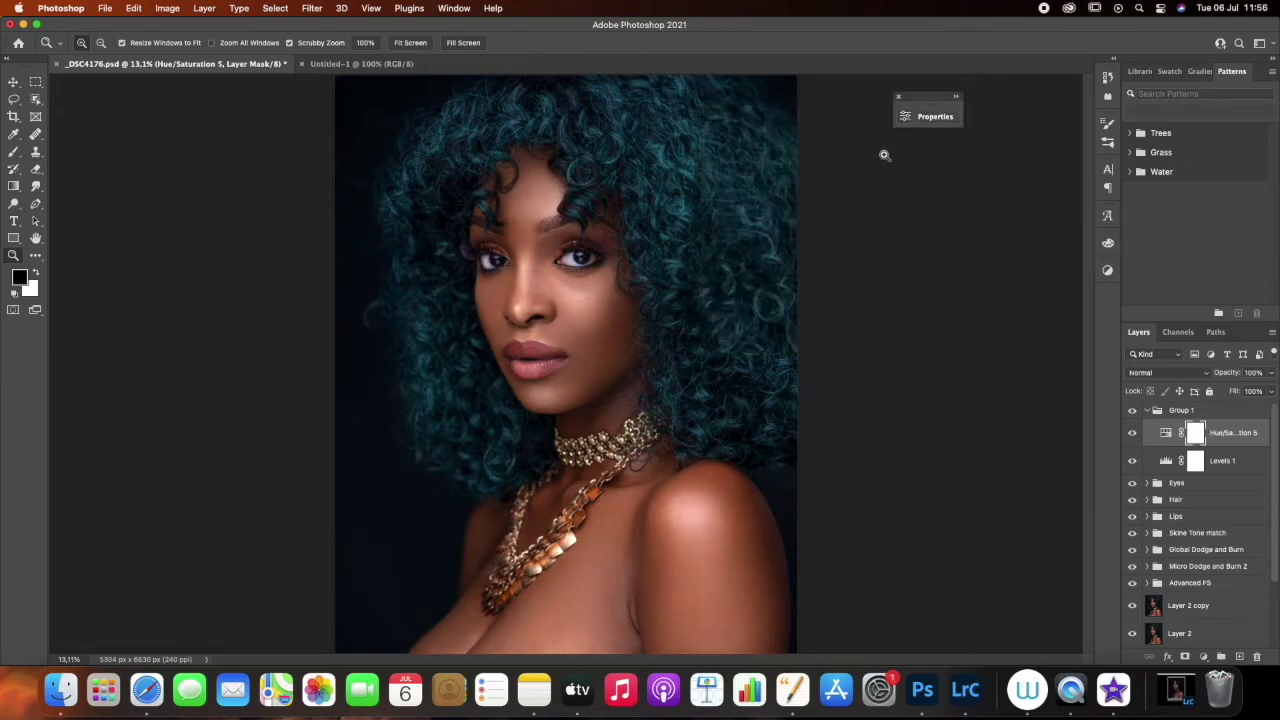
Collapse Group 1 and toggle its visibility repeatedly to check the effect of the final tone and color adjustments
{"action": "left_click", "coordinate": [1147, 411]}
{"action": "left_click", "coordinate": [1131, 411]}
{"action": "left_click", "coordinate": [1131, 411]}
{"action": "left_click", "coordinate": [1132, 411]}
{"action": "left_click", "coordinate": [1132, 411]}
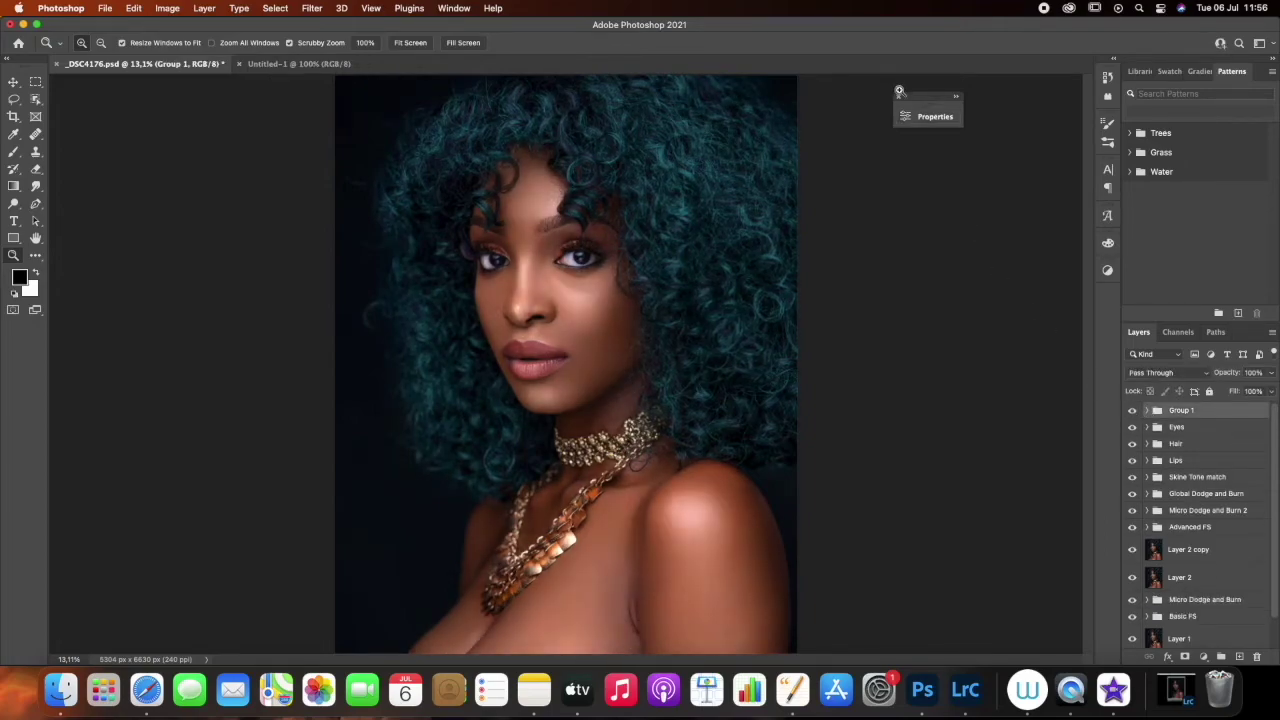
Stamp all visible layers into a new merged layer above Group 1, with the Brush tool active
{"action": "left_click", "coordinate": [897, 92]}
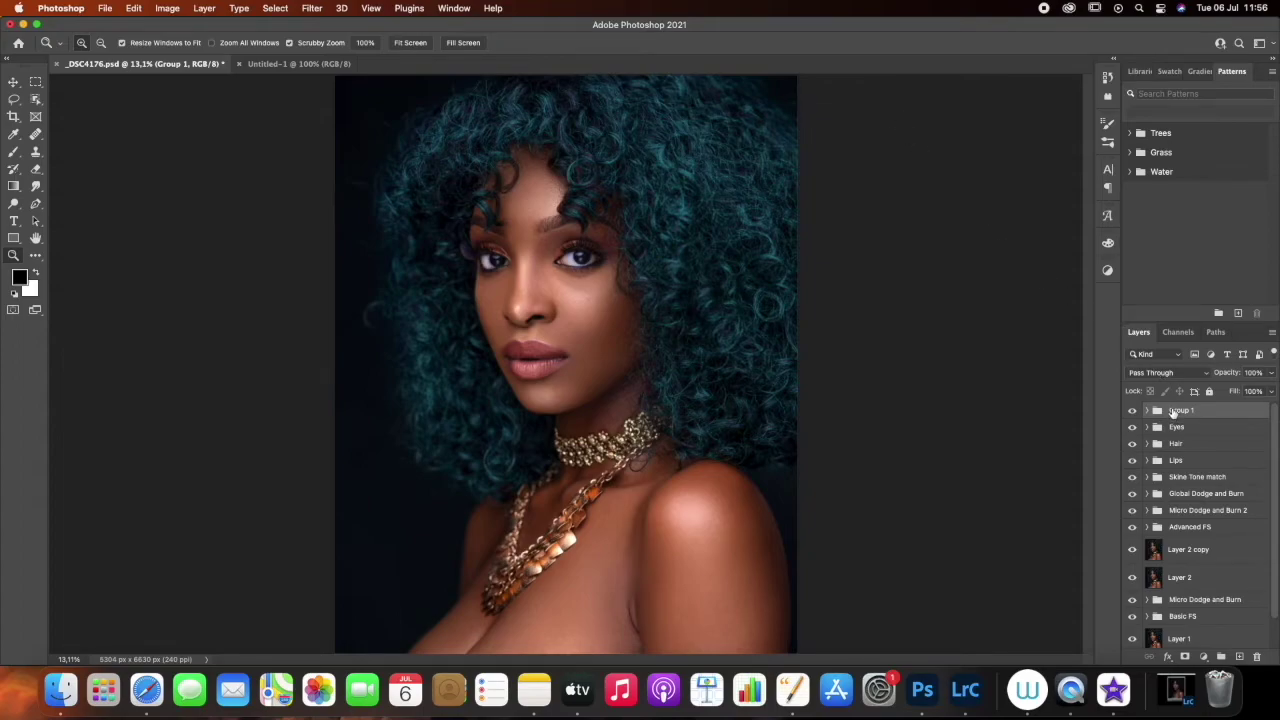
{"action": "key", "text": "b"}
{"action": "key", "text": "alt+shift+super+e"}
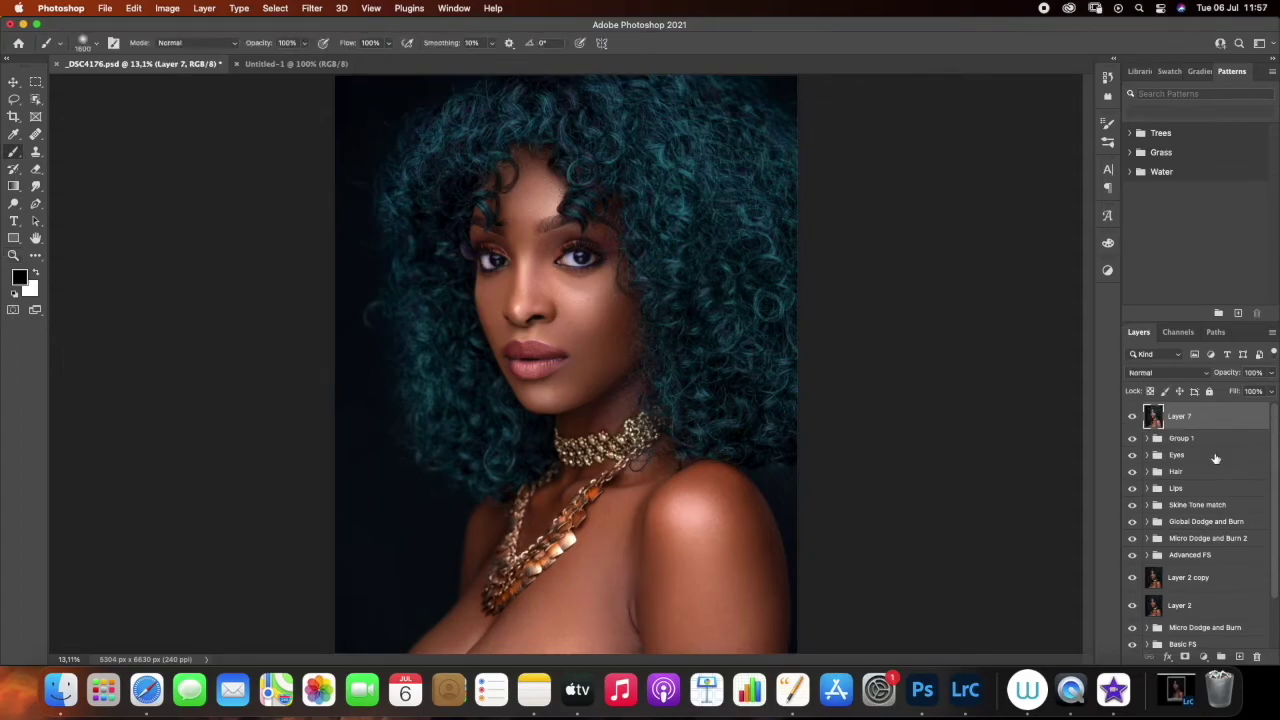
Apply a High Pass filter to the merged Layer 7 and set its blend mode to Vivid Light
{"action": "left_click", "coordinate": [312, 8]}
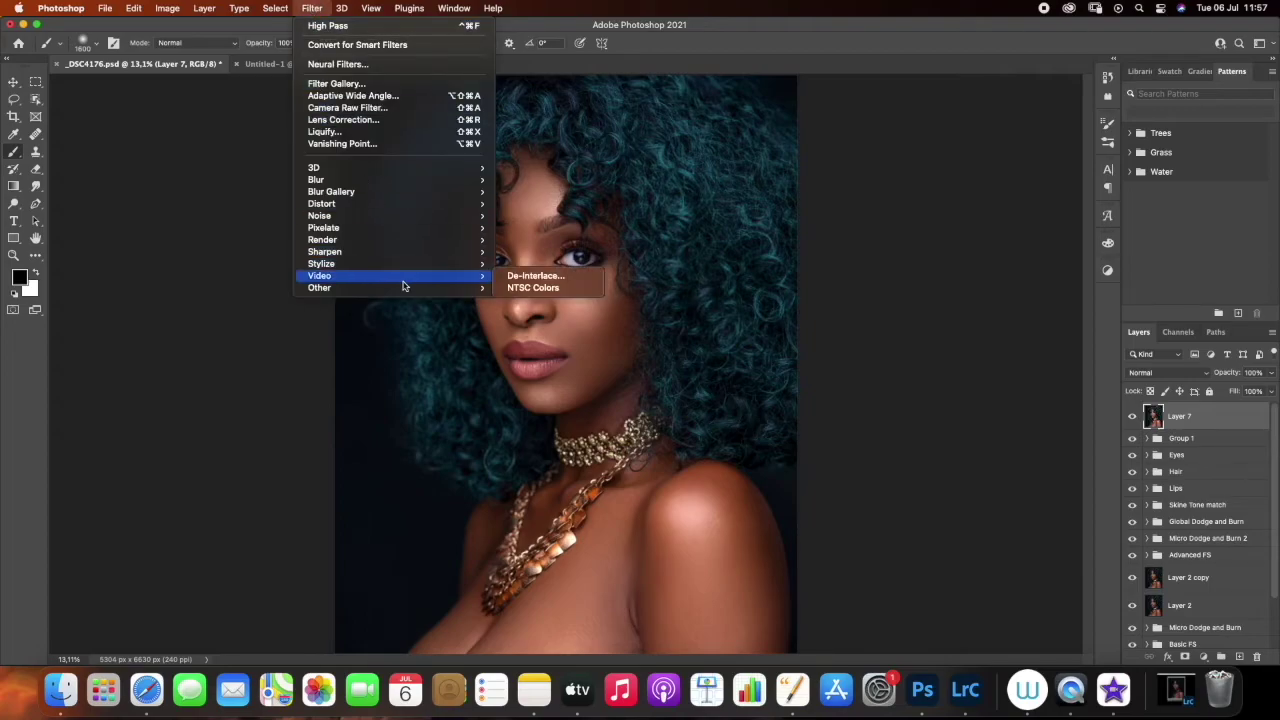
{"action": "mouse_move", "coordinate": [414, 287]}
{"action": "left_click", "coordinate": [531, 300]}
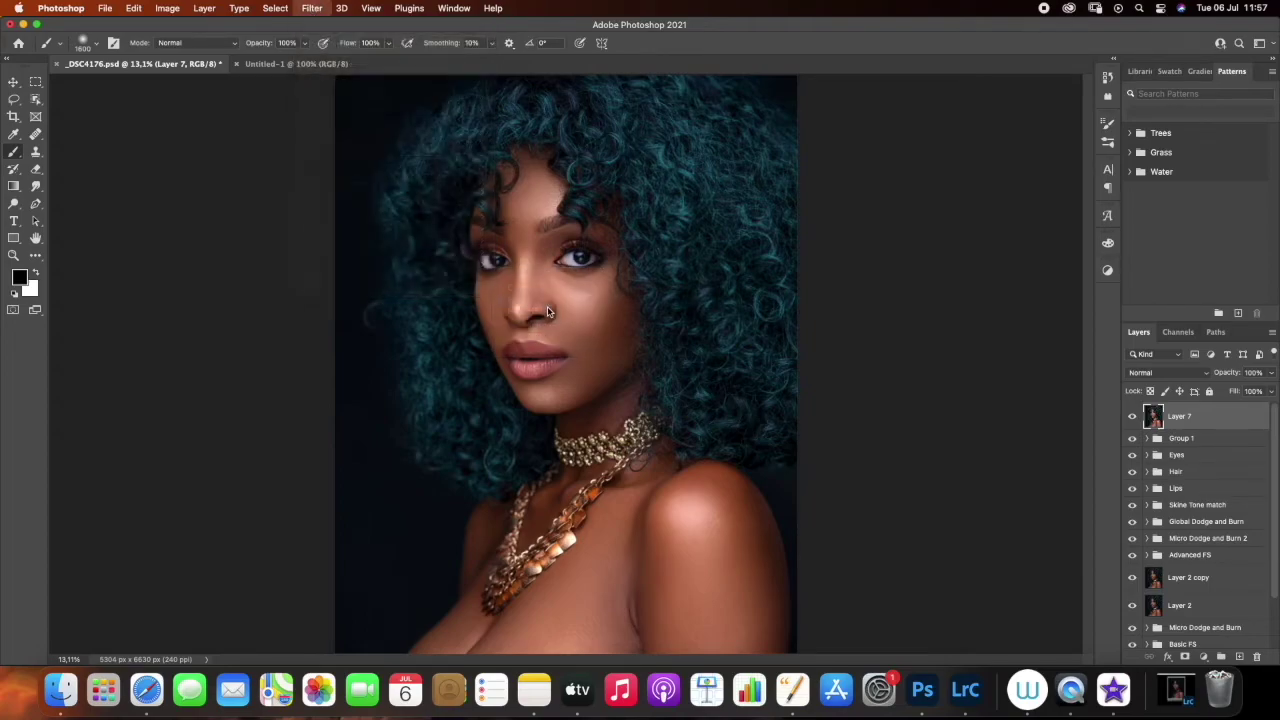
{"action": "left_click", "coordinate": [723, 184]}
{"action": "left_click", "coordinate": [1170, 375]}
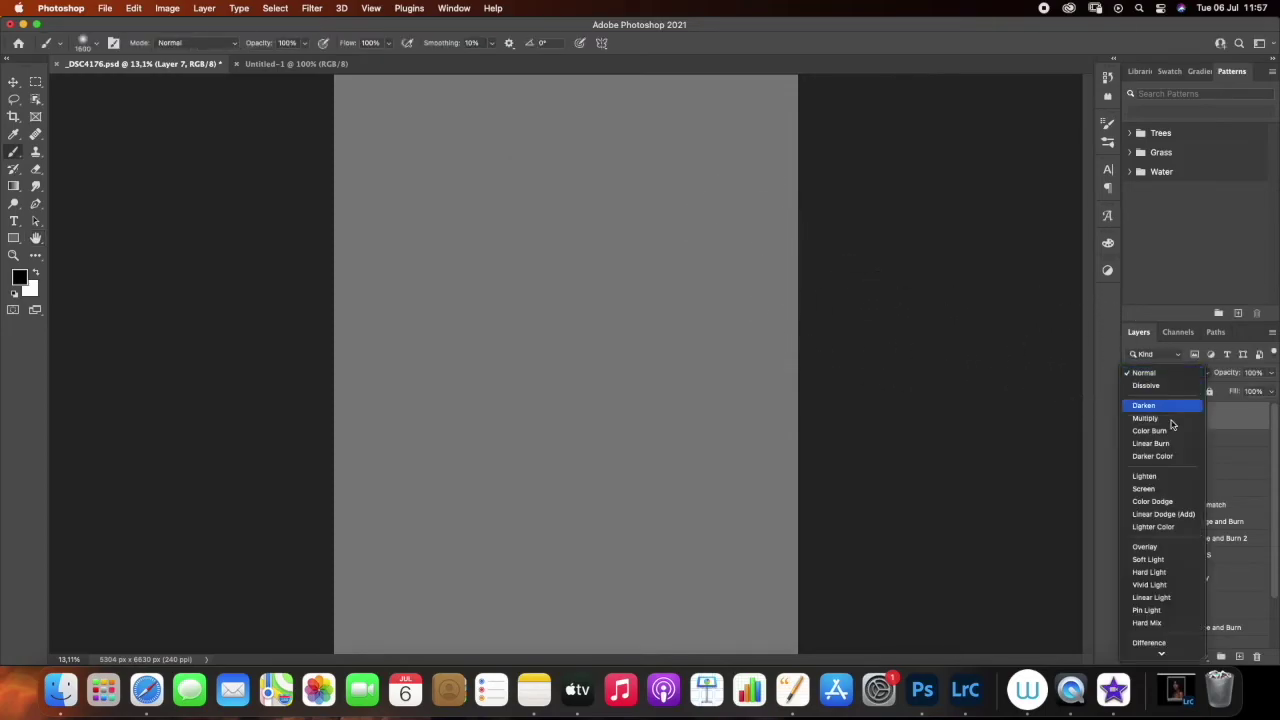
{"action": "left_click", "coordinate": [1149, 584]}
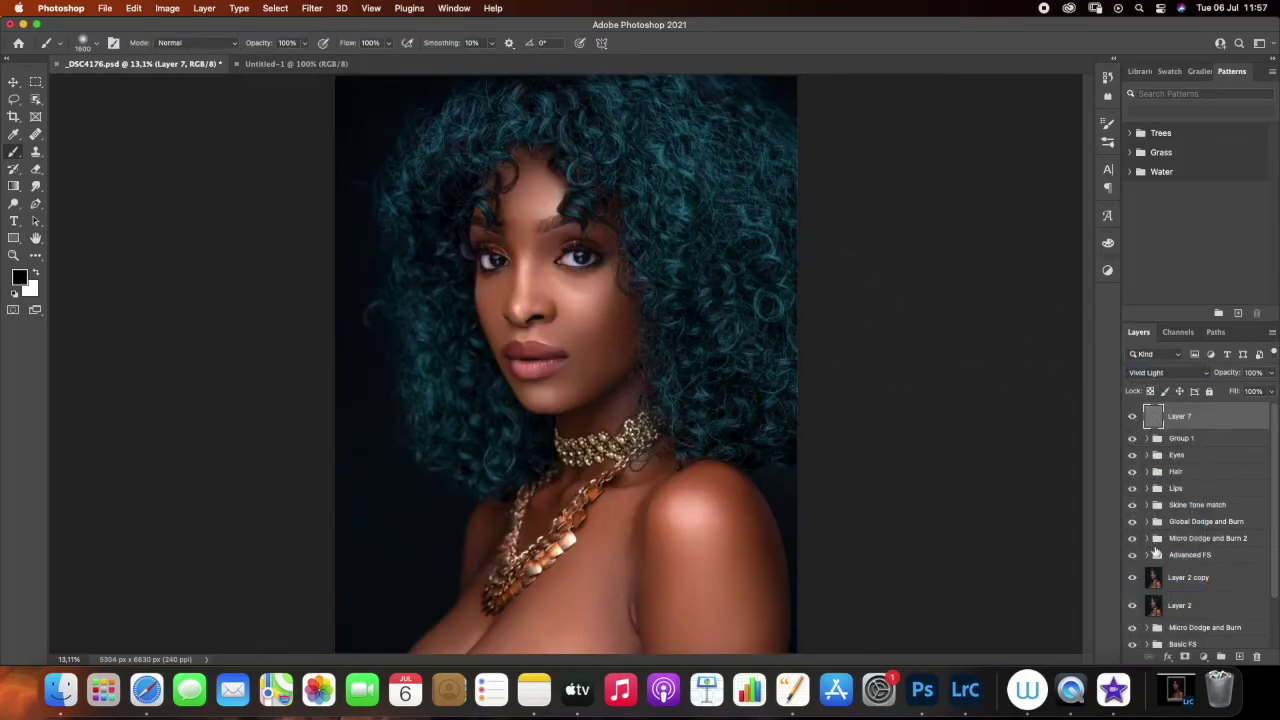
Add a white layer mask to Layer 7 and ready a black brush at size 200 for masking
{"action": "left_click", "coordinate": [1185, 657]}
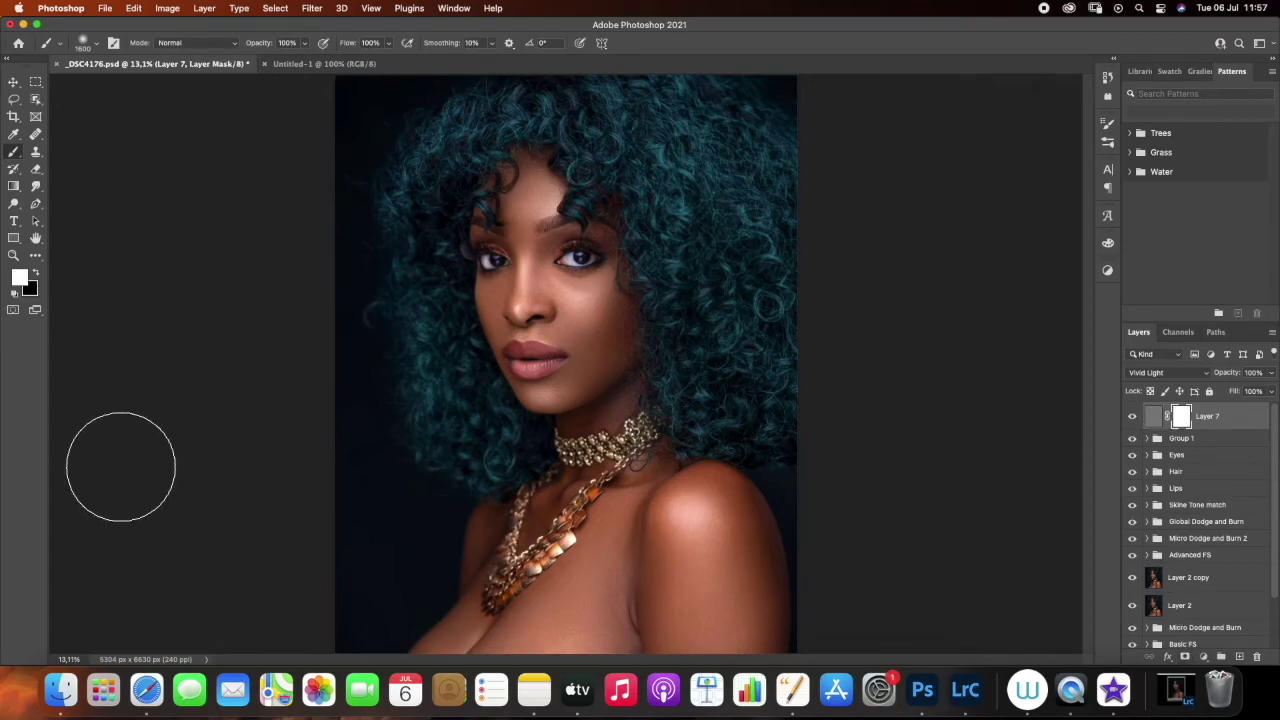
{"action": "left_click", "coordinate": [36, 274]}
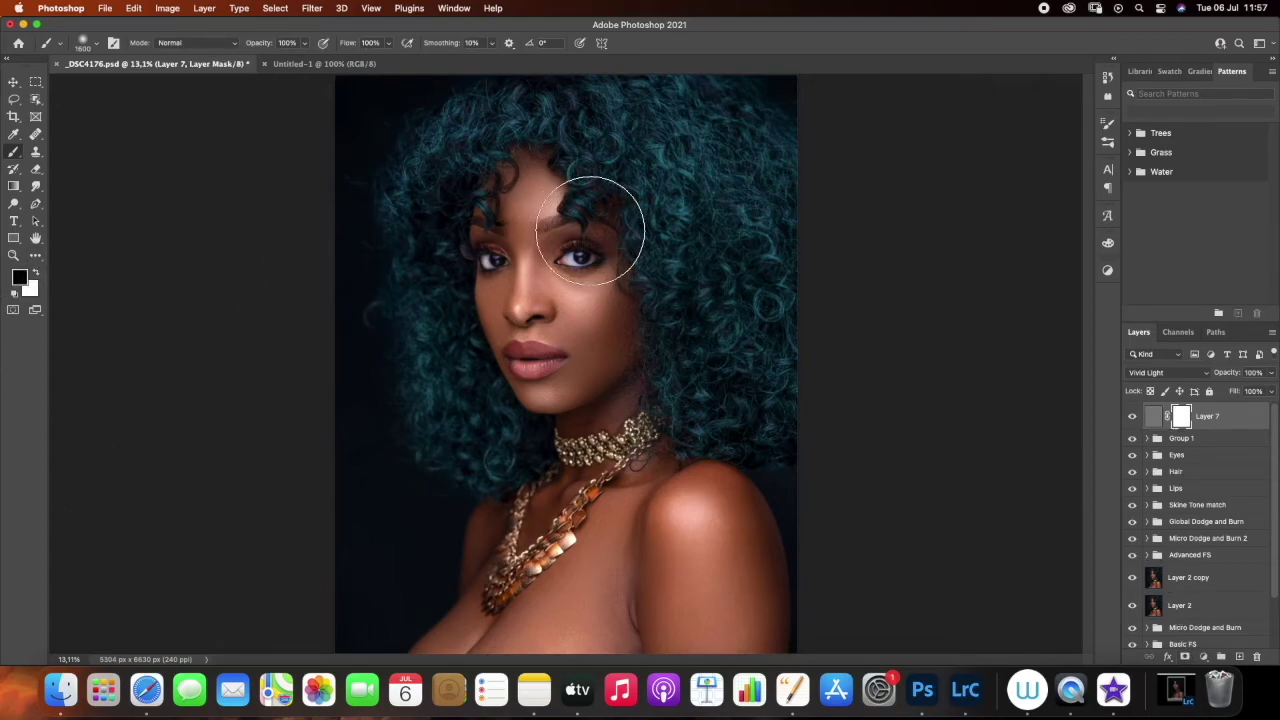
{"action": "key", "text": "bracketleft"}
{"action": "key", "text": "bracketleft"}
{"action": "key", "text": "bracketleft"}
{"action": "key", "text": "bracketleft"}
{"action": "key", "text": "bracketleft"}
{"action": "key", "text": "bracketleft"}
{"action": "key", "text": "bracketleft"}
{"action": "key", "text": "bracketleft"}
{"action": "key", "text": "bracketleft"}
{"action": "key", "text": "bracketleft"}
{"action": "key", "text": "bracketleft"}
{"action": "key", "text": "bracketleft"}
{"action": "key", "text": "bracketleft"}
{"action": "key", "text": "bracketleft"}
{"action": "key", "text": "bracketleft"}
{"action": "key", "text": "bracketright"}
Switch Layer 7 off and on to compare the portrait with and without the High Pass sharpening
{"action": "left_click", "coordinate": [1135, 418]}
{"action": "left_click", "coordinate": [1135, 418]}
{"action": "scroll", "coordinate": [1220, 480], "scroll_direction": "down", "scroll_amount": 2}
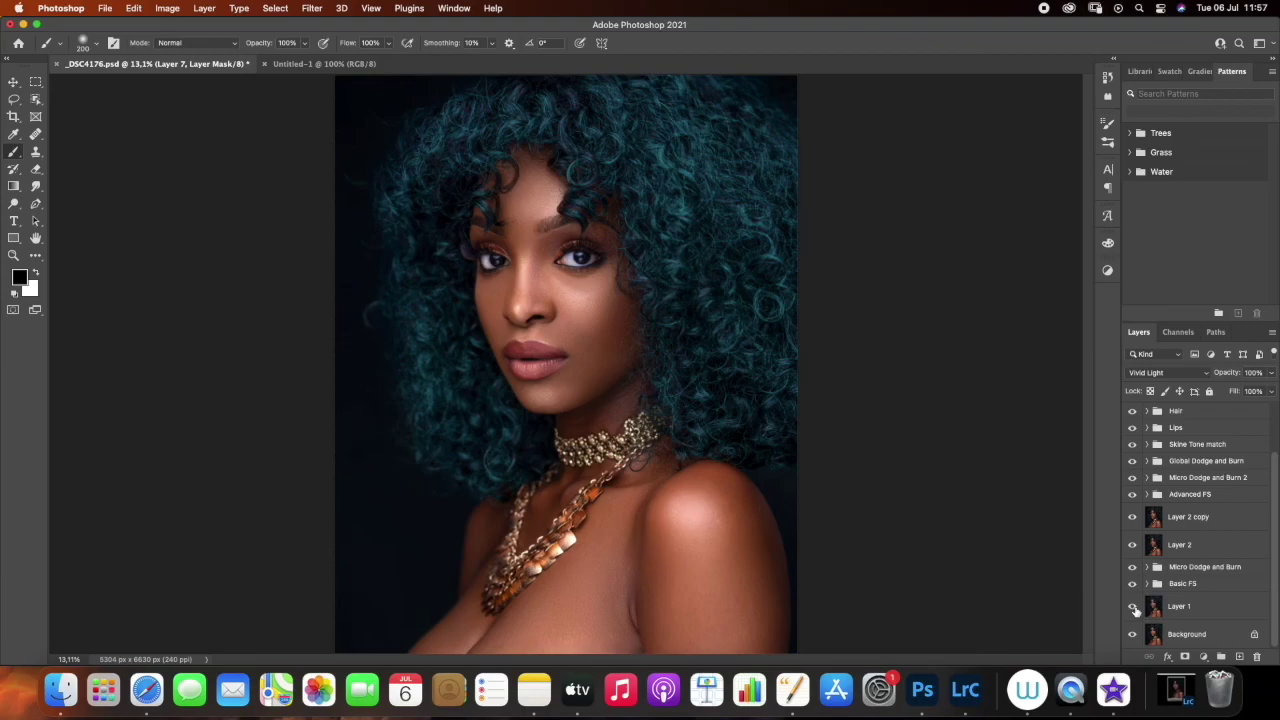